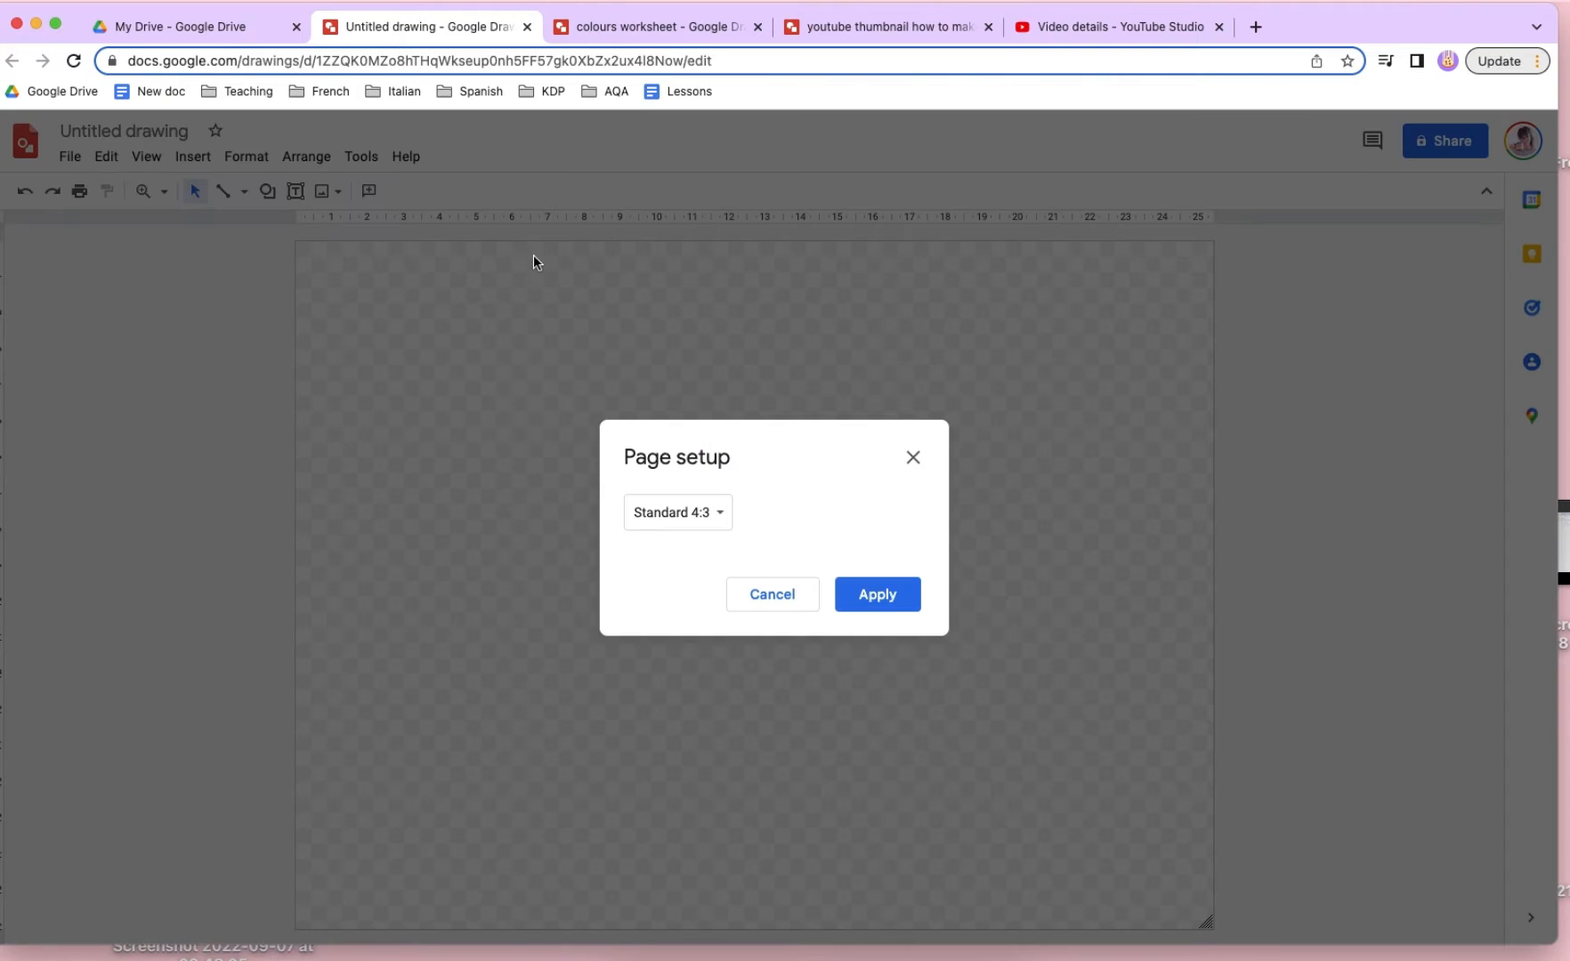
# - Switch the untitled drawing's page setup to a custom size measured in pixels
pyautogui.click(723, 518)
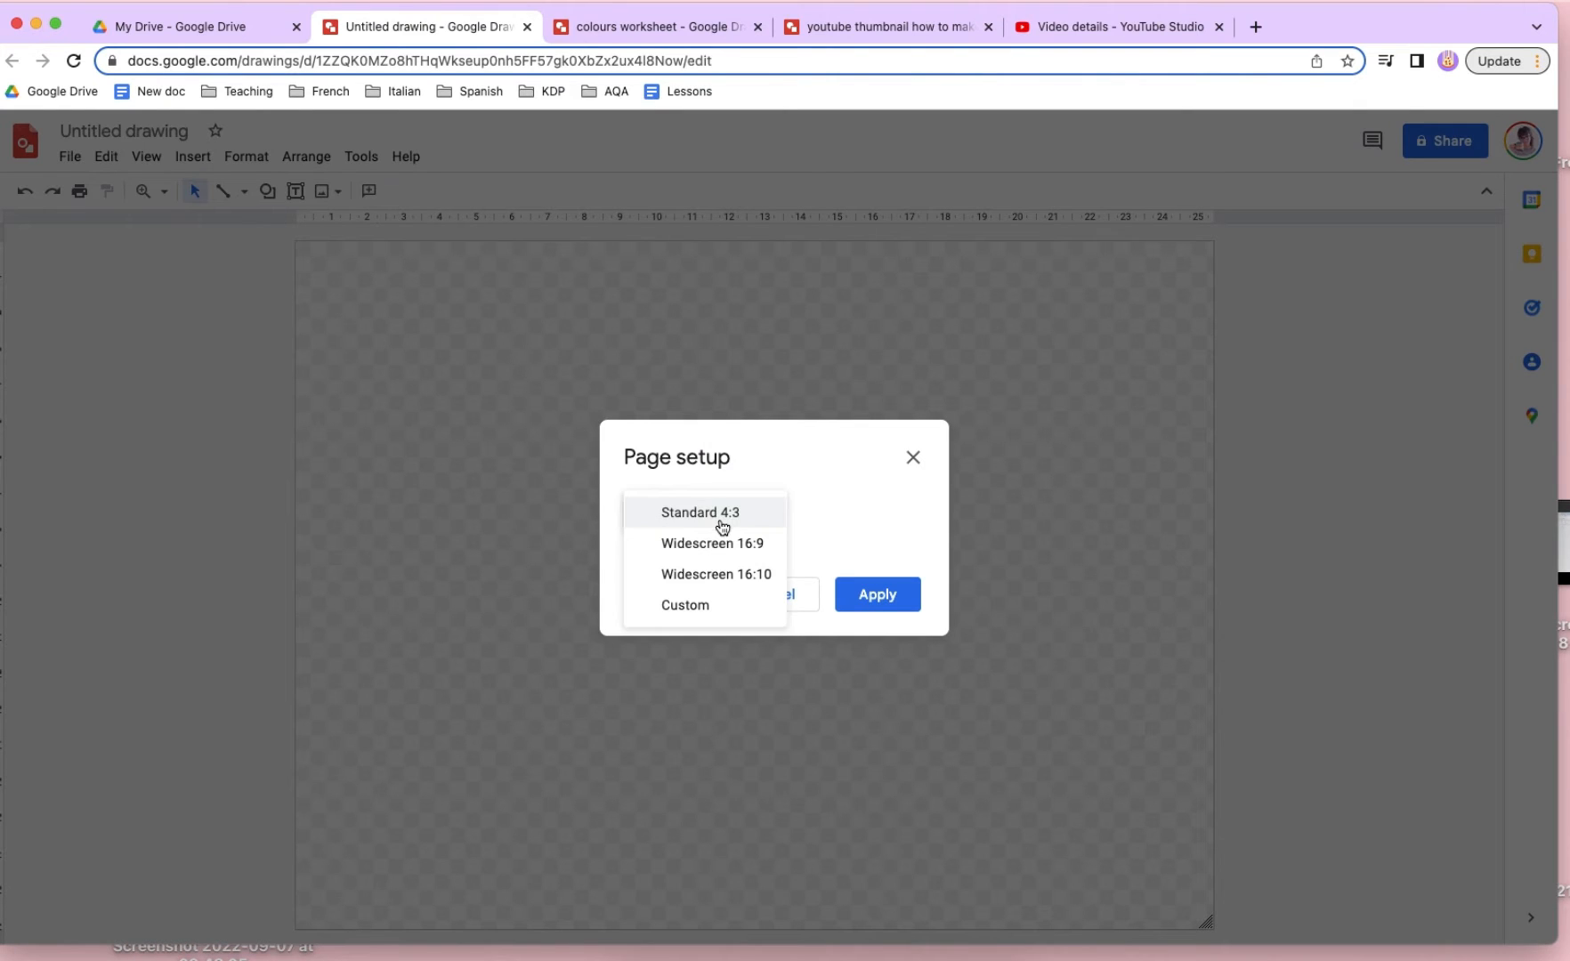
pyautogui.click(729, 614)
pyautogui.click(893, 568)
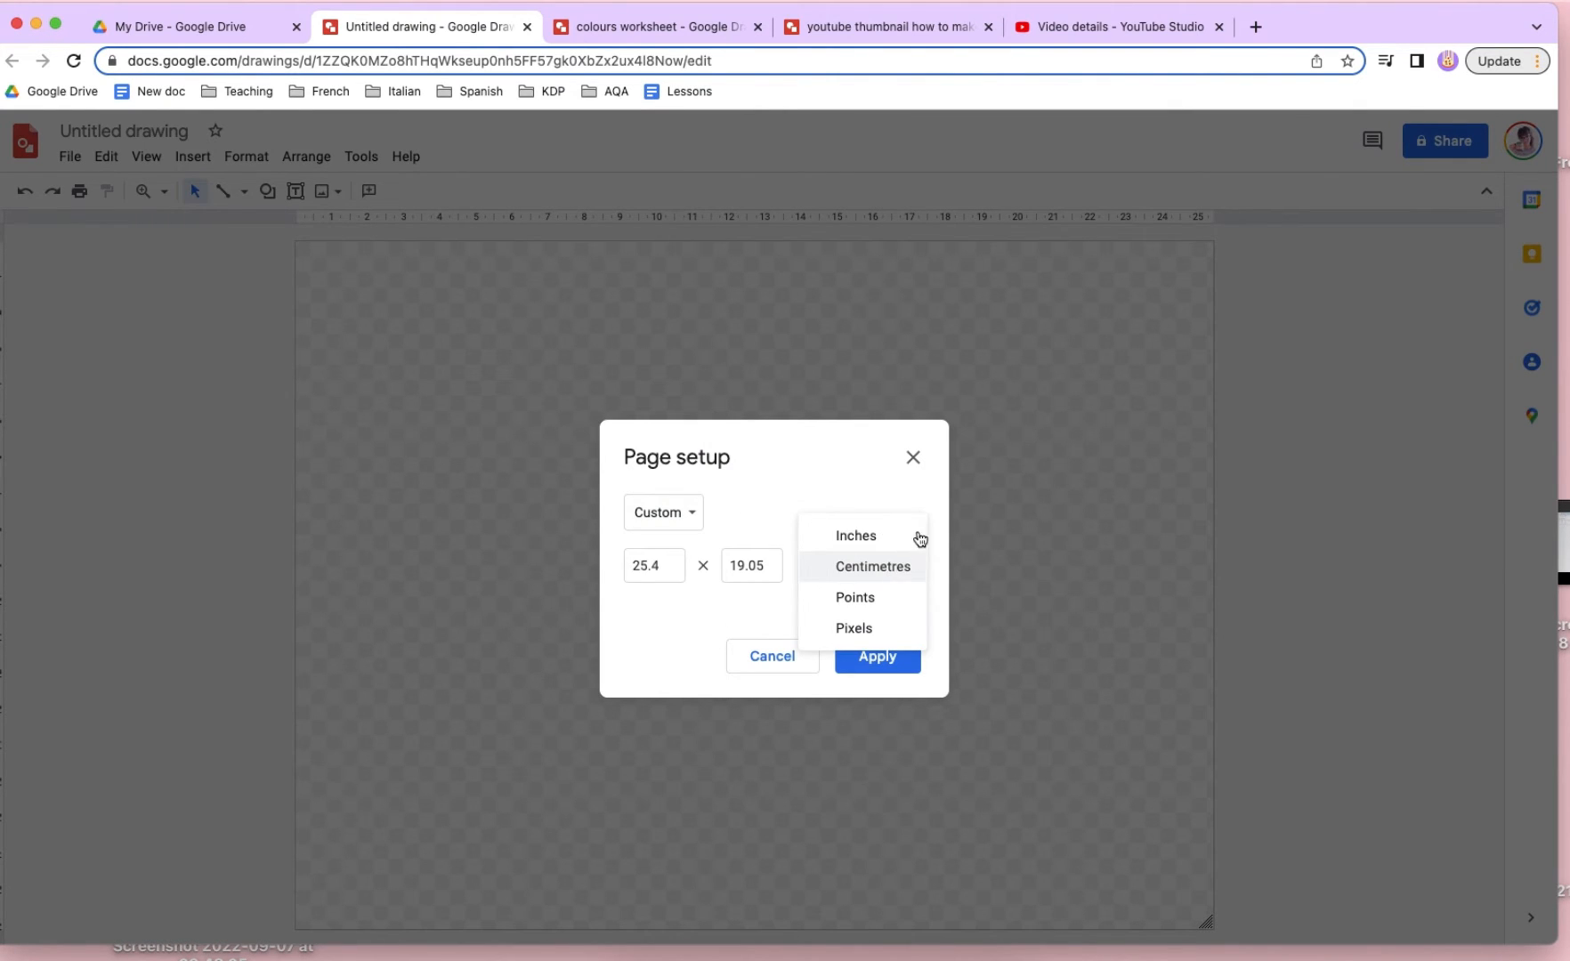
pyautogui.click(862, 630)
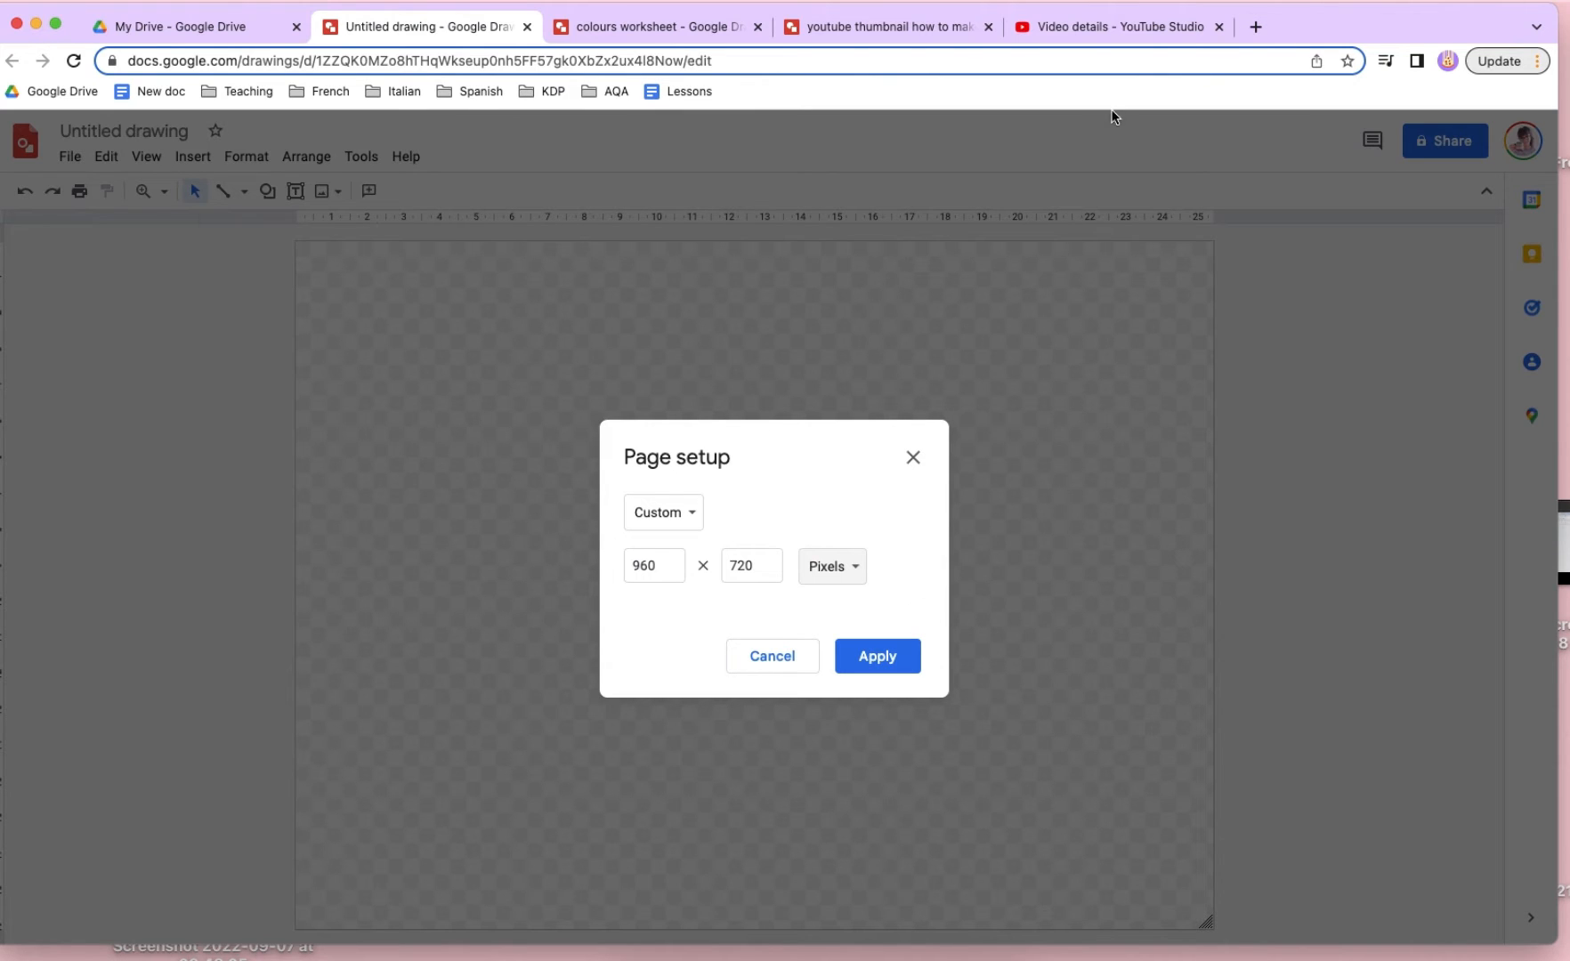
# - Check the page dimensions in pixels in the existing colours worksheet's page setup
pyautogui.click(737, 38)
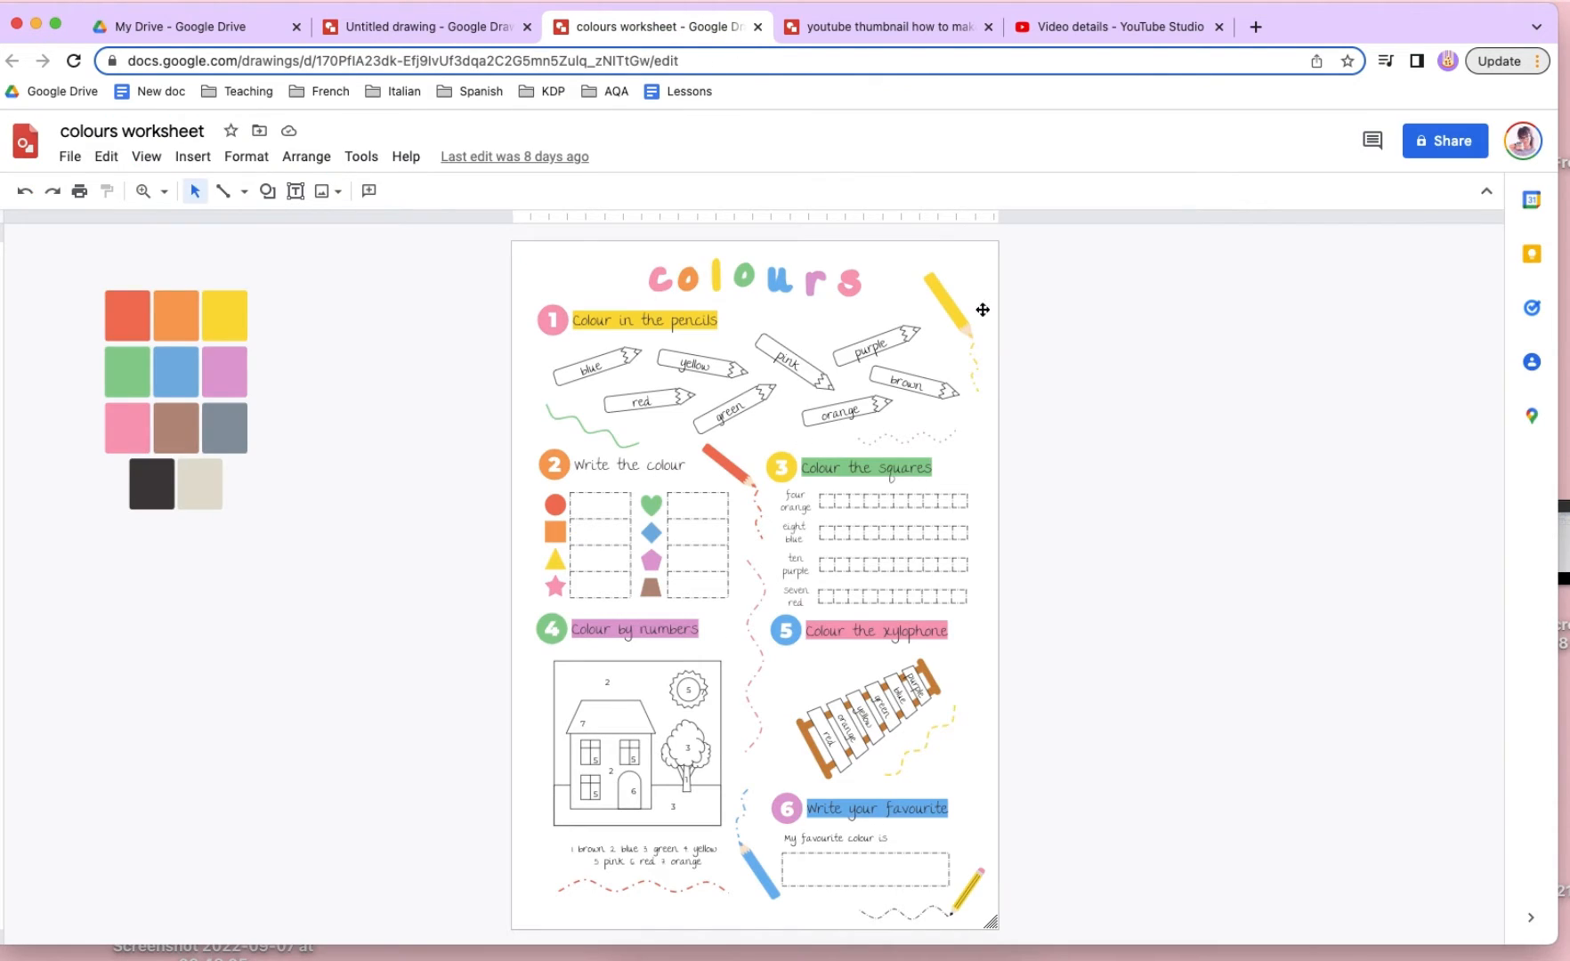
pyautogui.click(416, 164)
pyautogui.write('set')
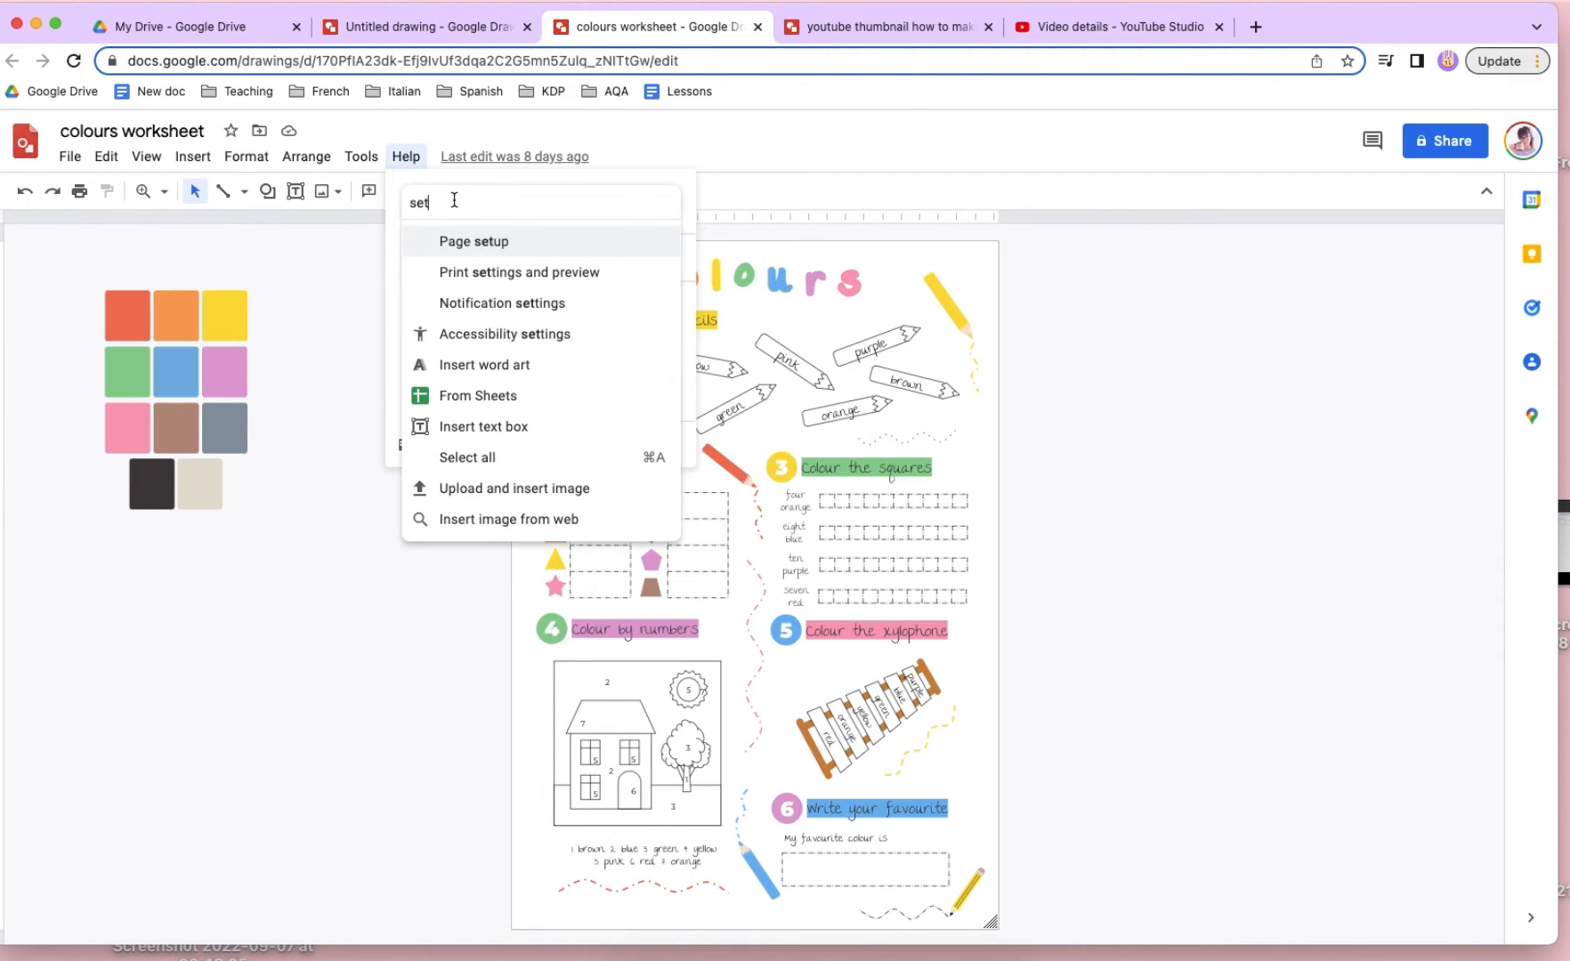
pyautogui.press('Return')
pyautogui.click(832, 535)
pyautogui.click(876, 596)
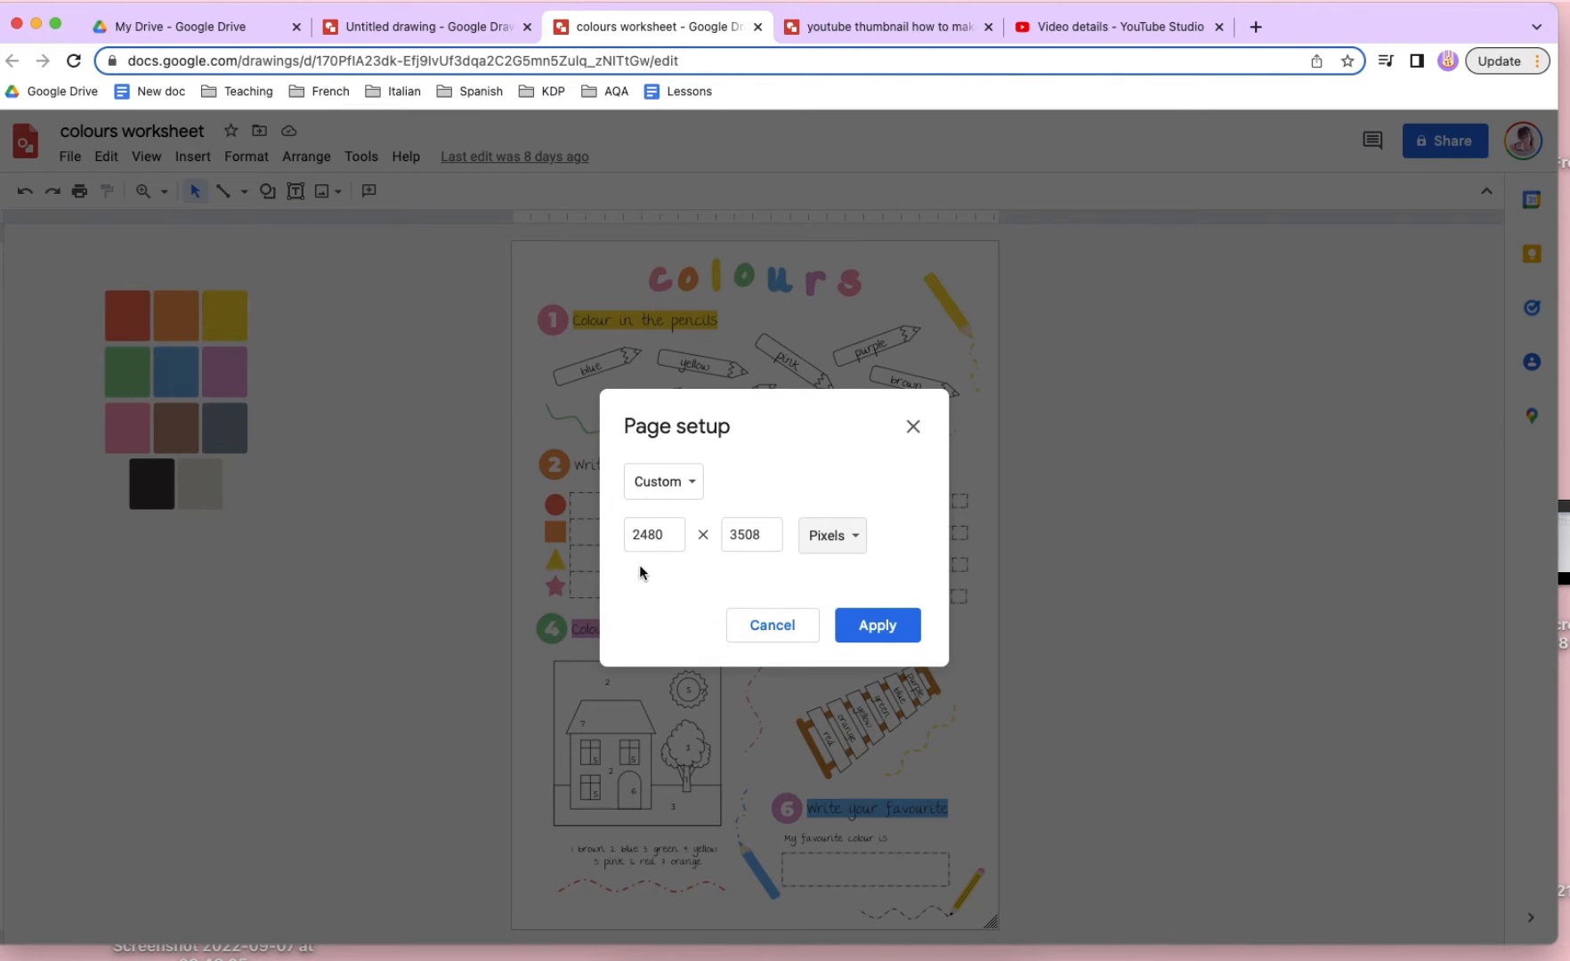
# - Set the untitled drawing's custom page size to 2480 × 3508 pixels and apply it
pyautogui.click(487, 32)
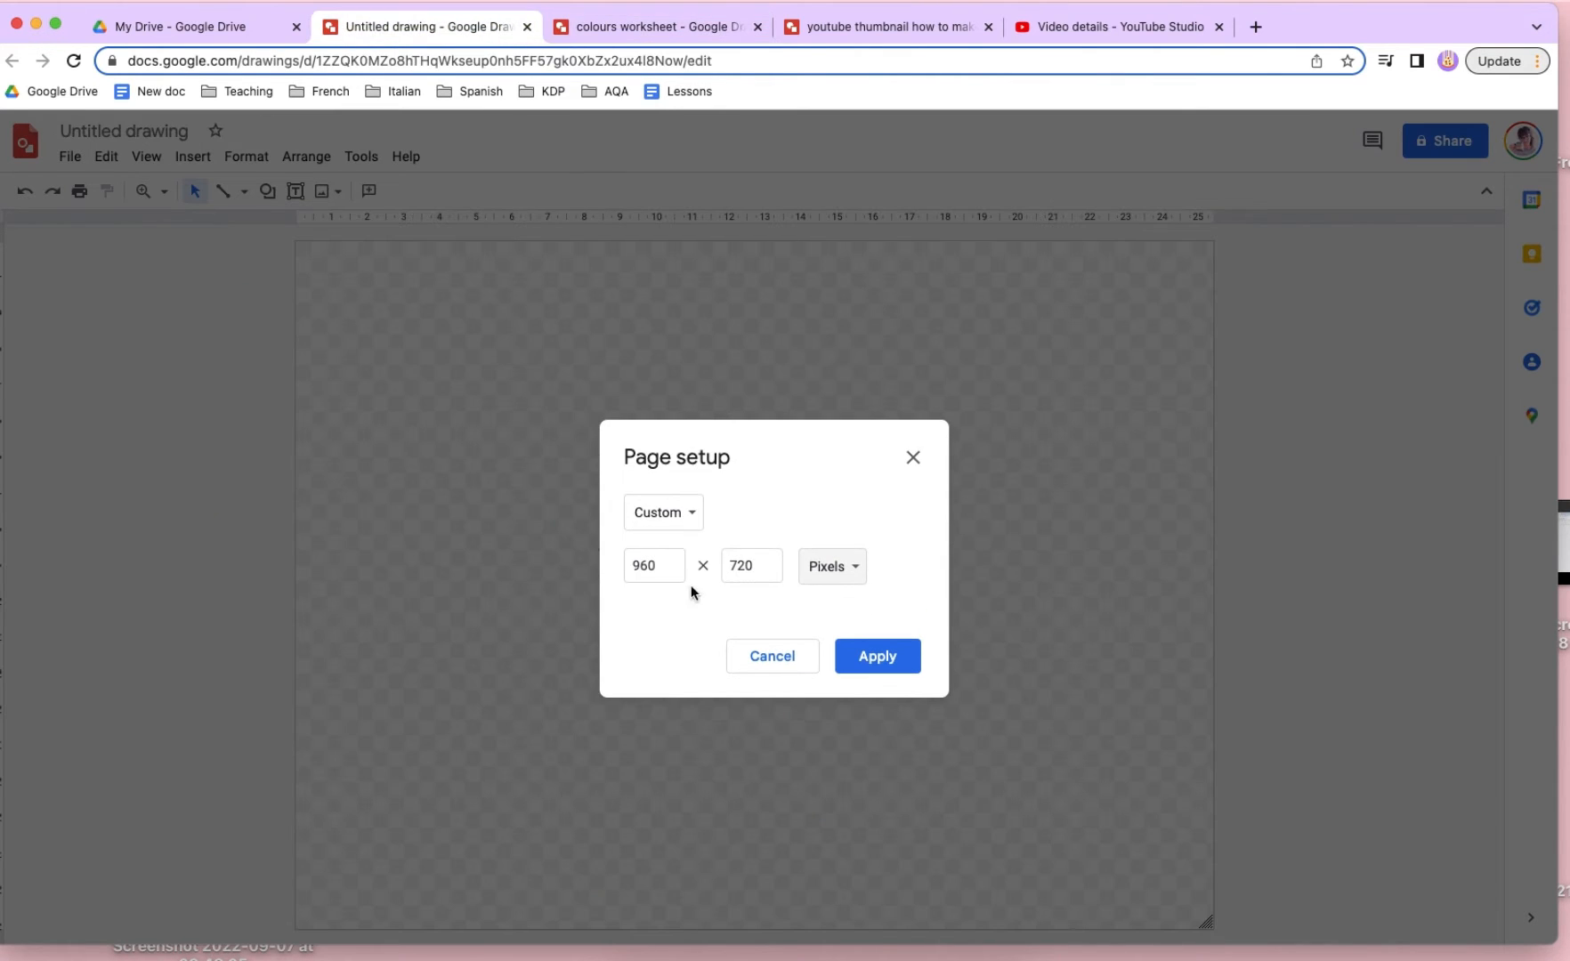
pyautogui.doubleClick(659, 566)
pyautogui.write('2480')
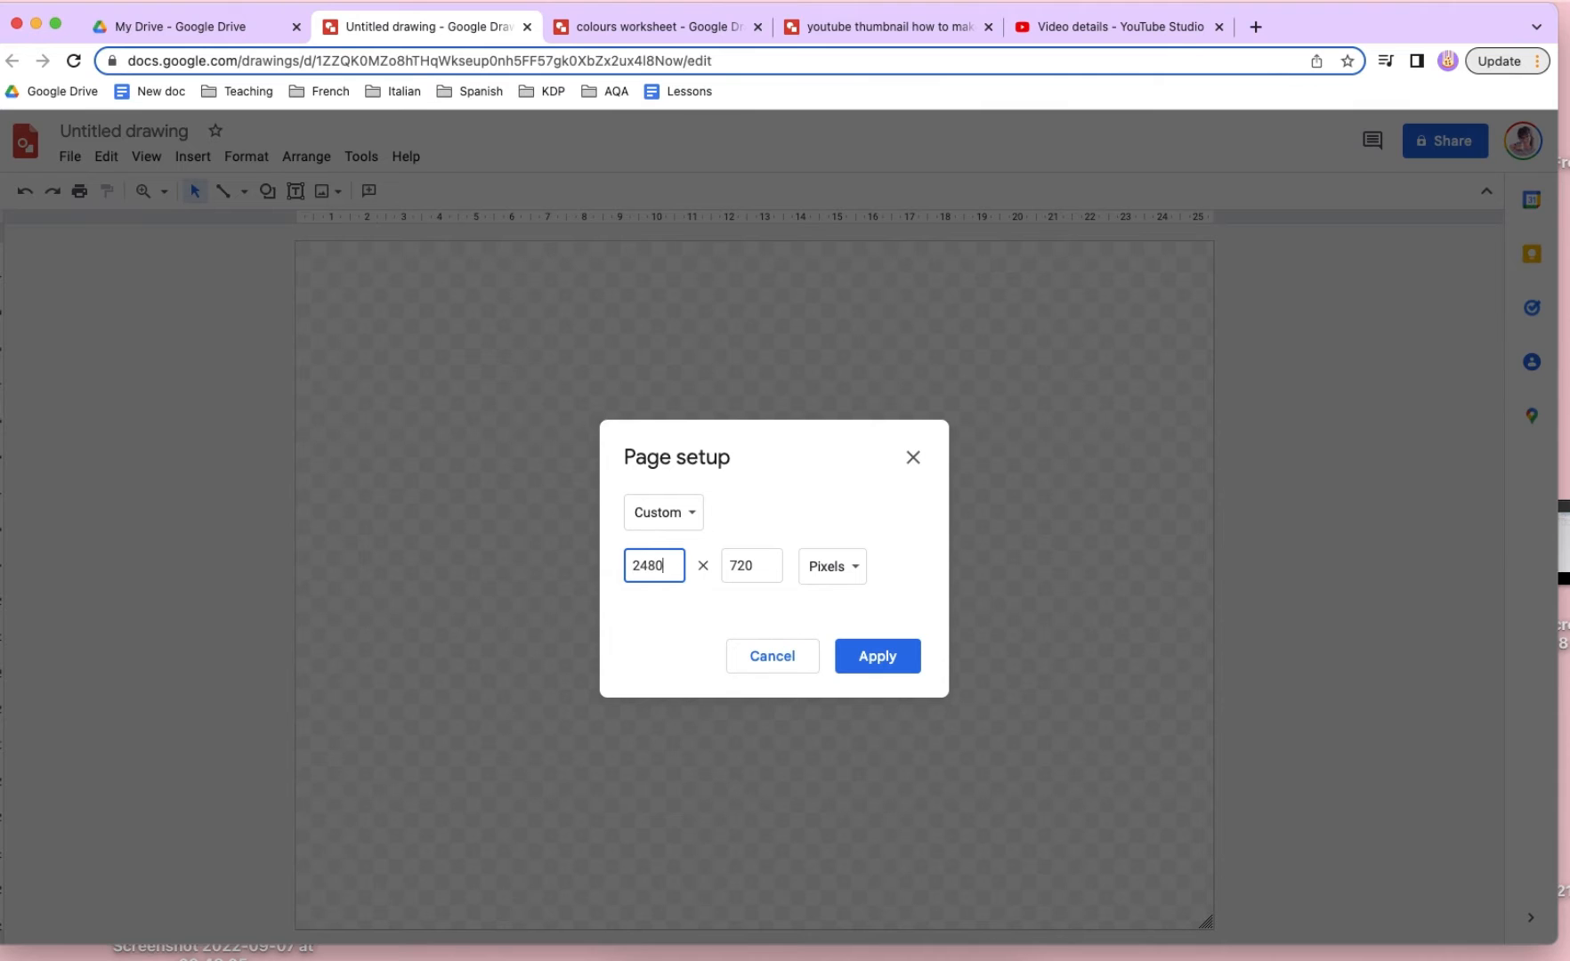
pyautogui.click(693, 26)
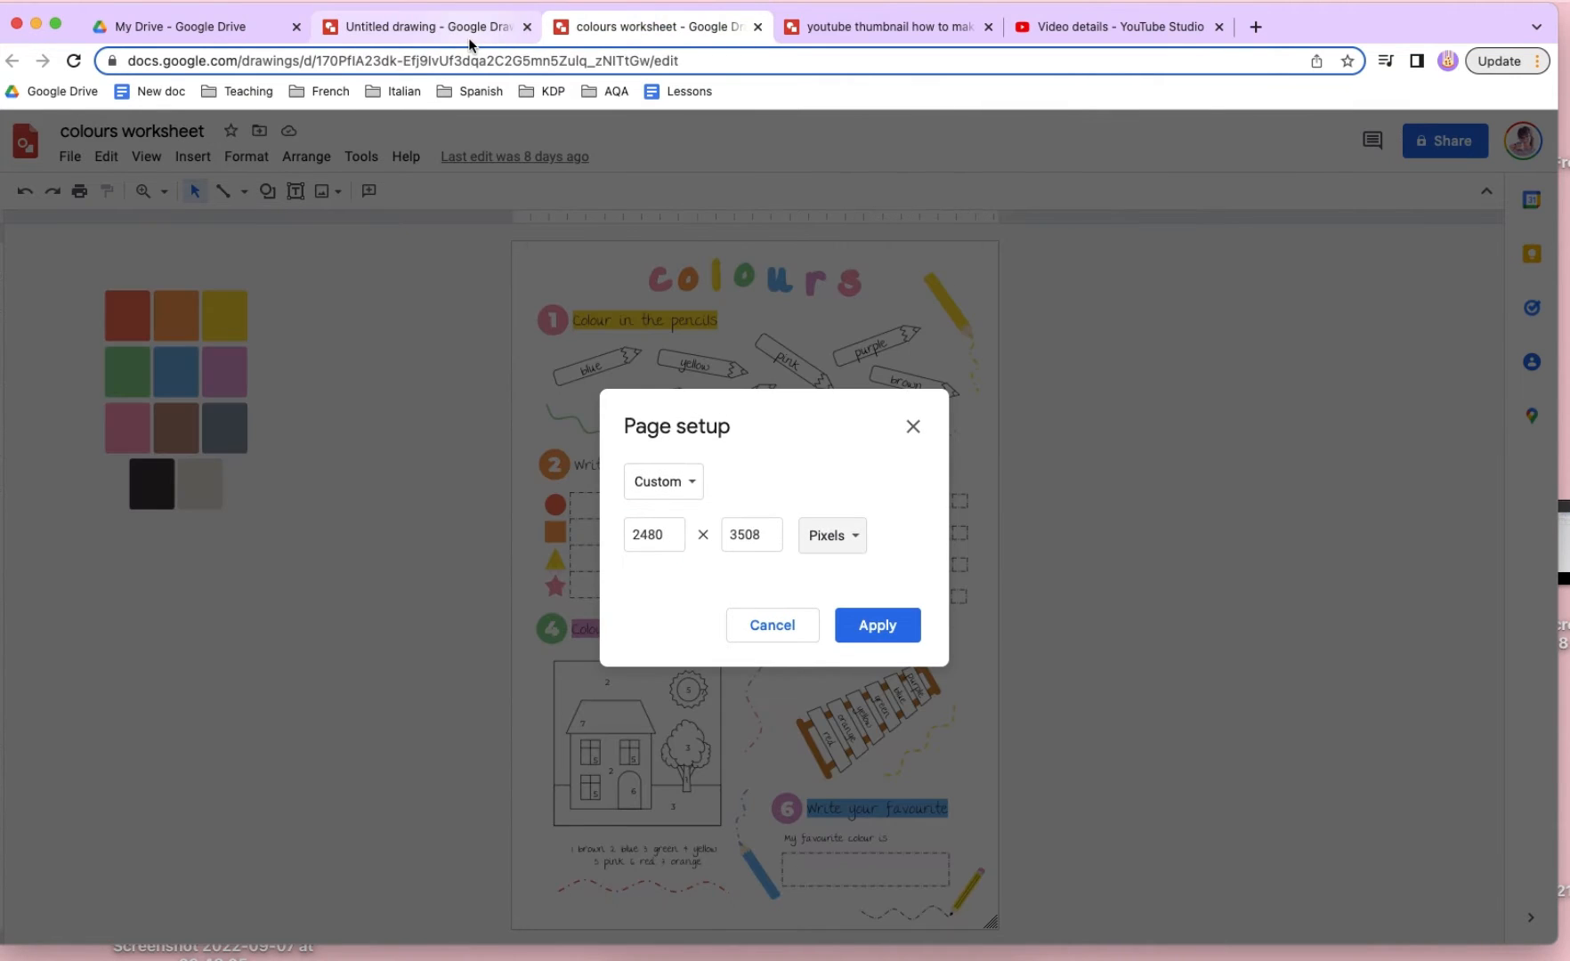
pyautogui.click(429, 34)
pyautogui.doubleClick(780, 574)
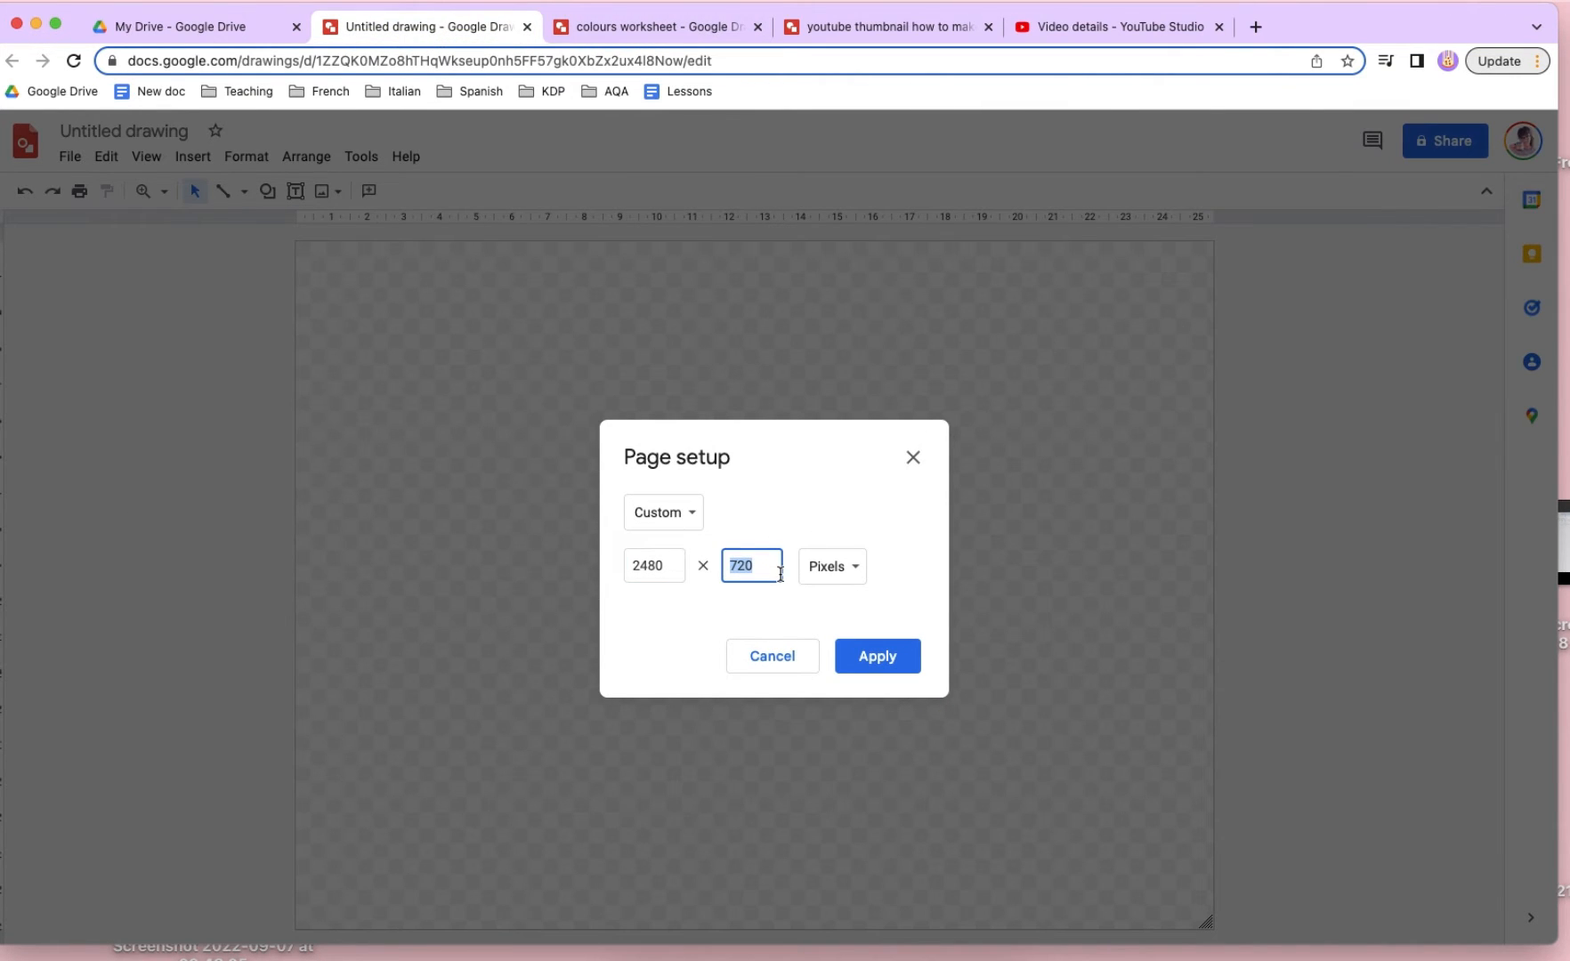
pyautogui.write('3508')
pyautogui.press('Return')
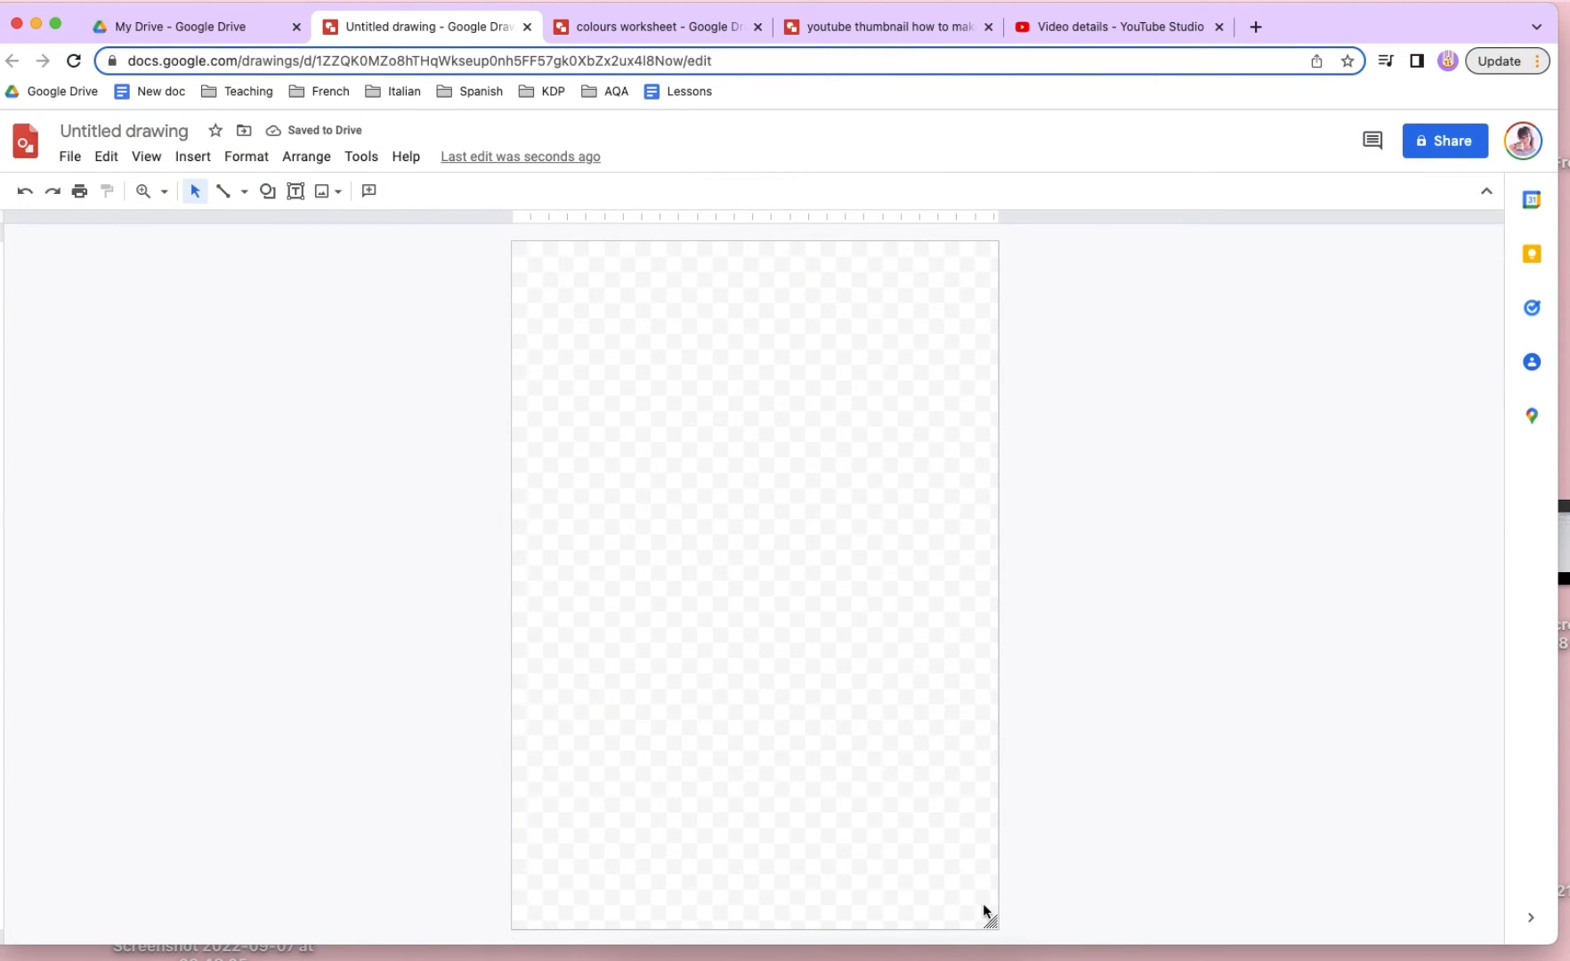
# - Set the page background to solid white
pyautogui.rightClick(726, 502)
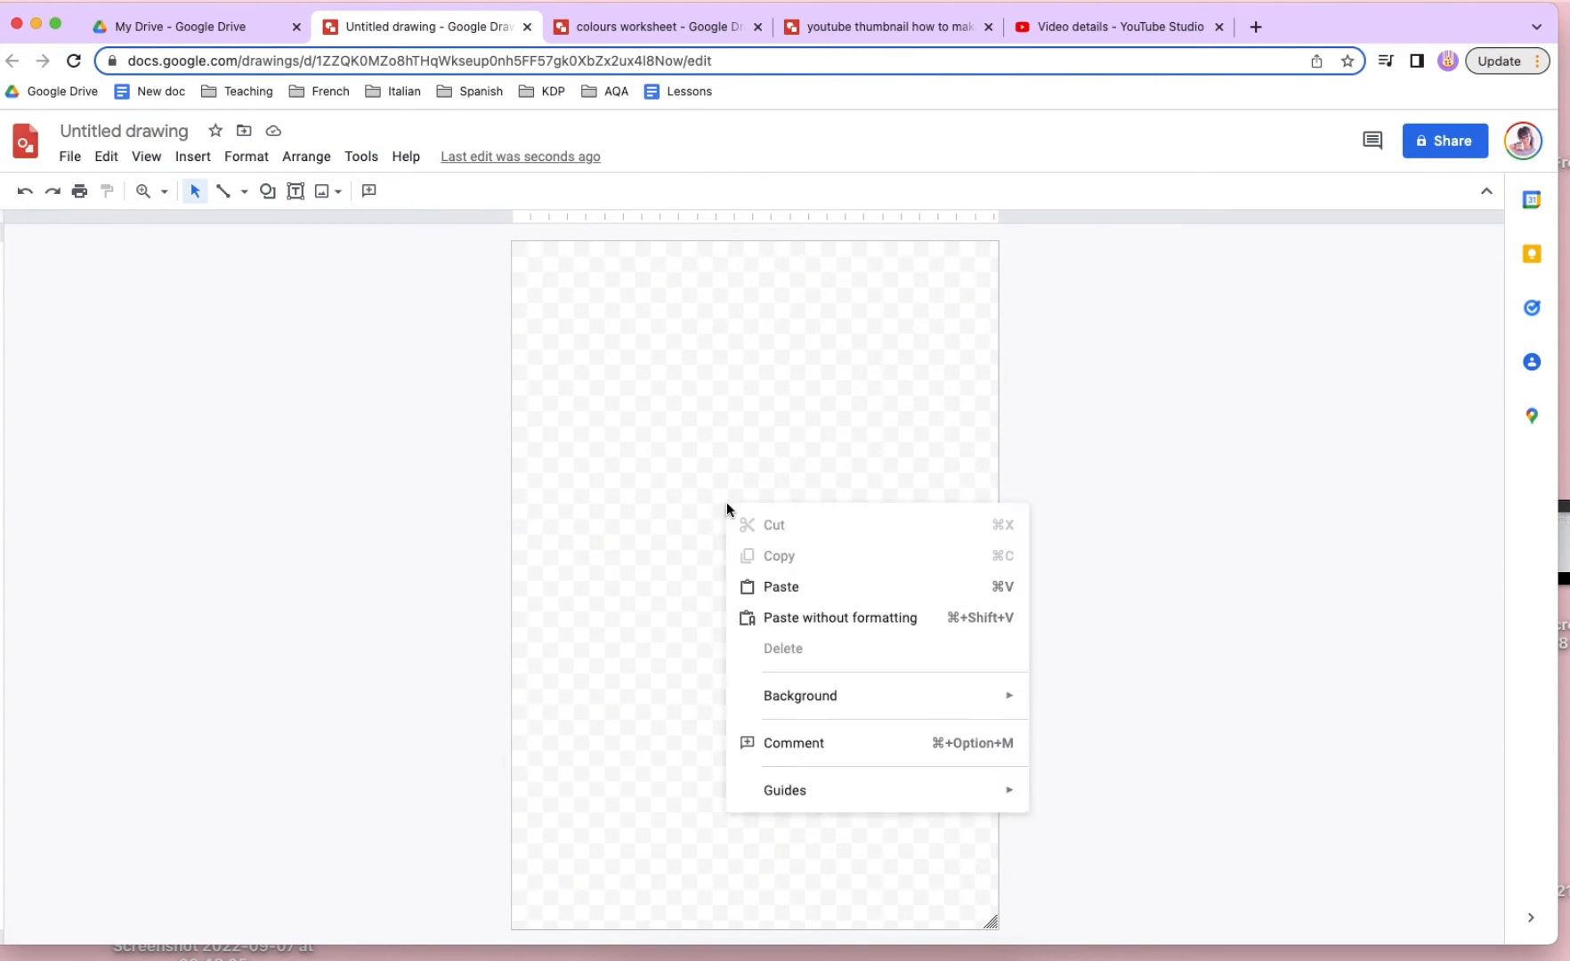
pyautogui.moveTo(853, 707)
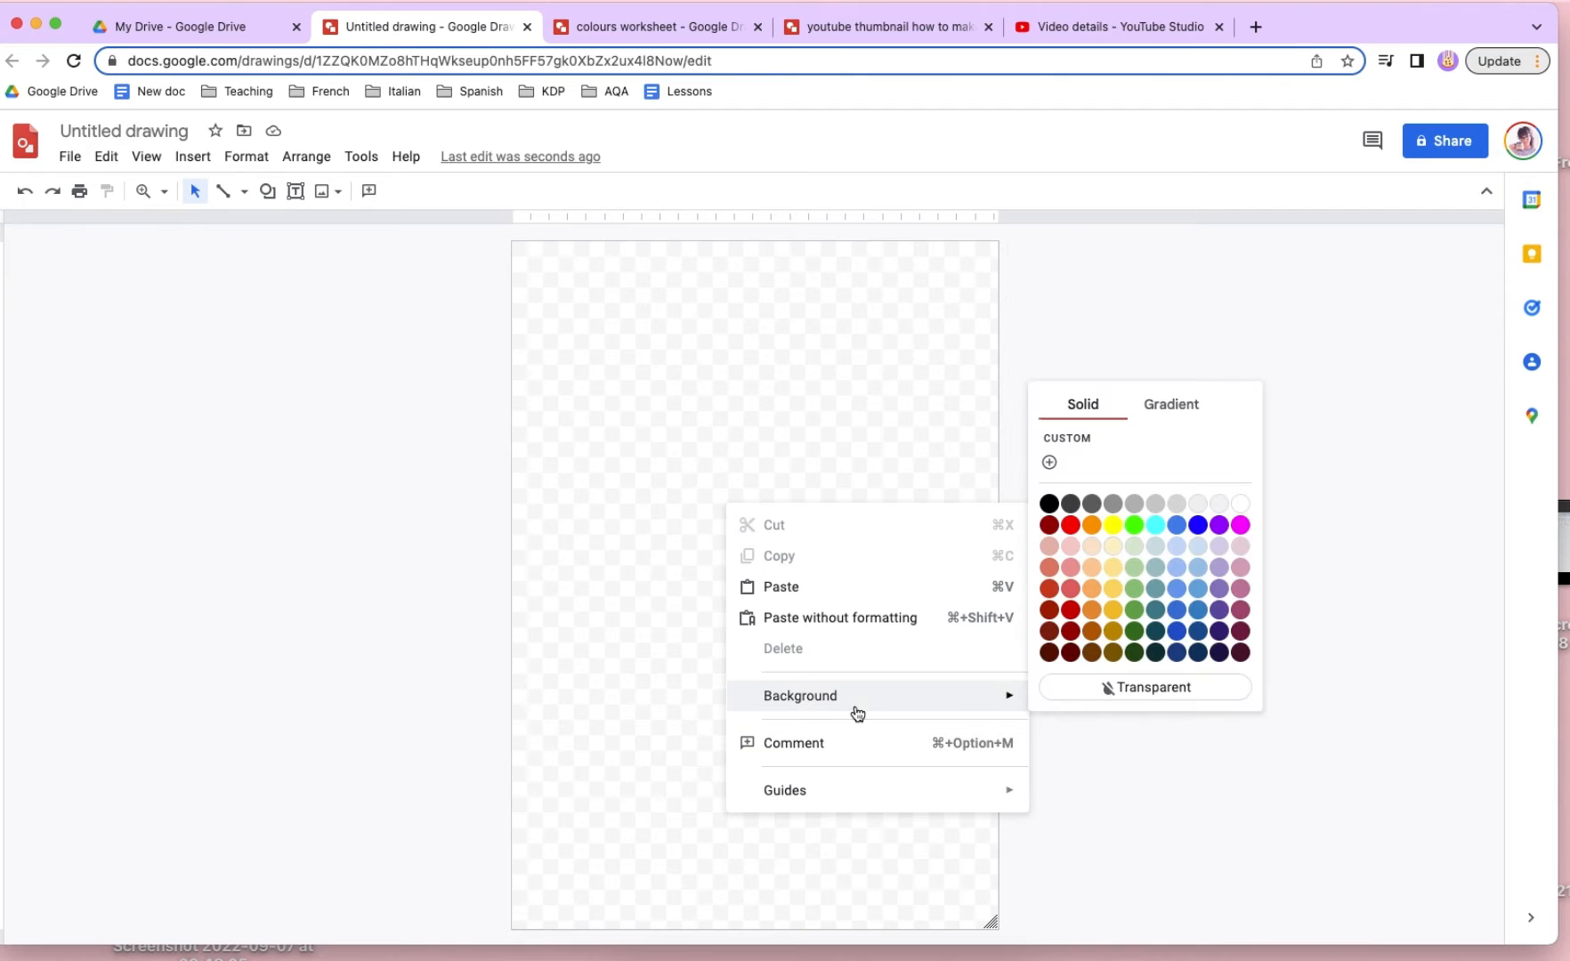
pyautogui.click(1240, 504)
pyautogui.rightClick(715, 516)
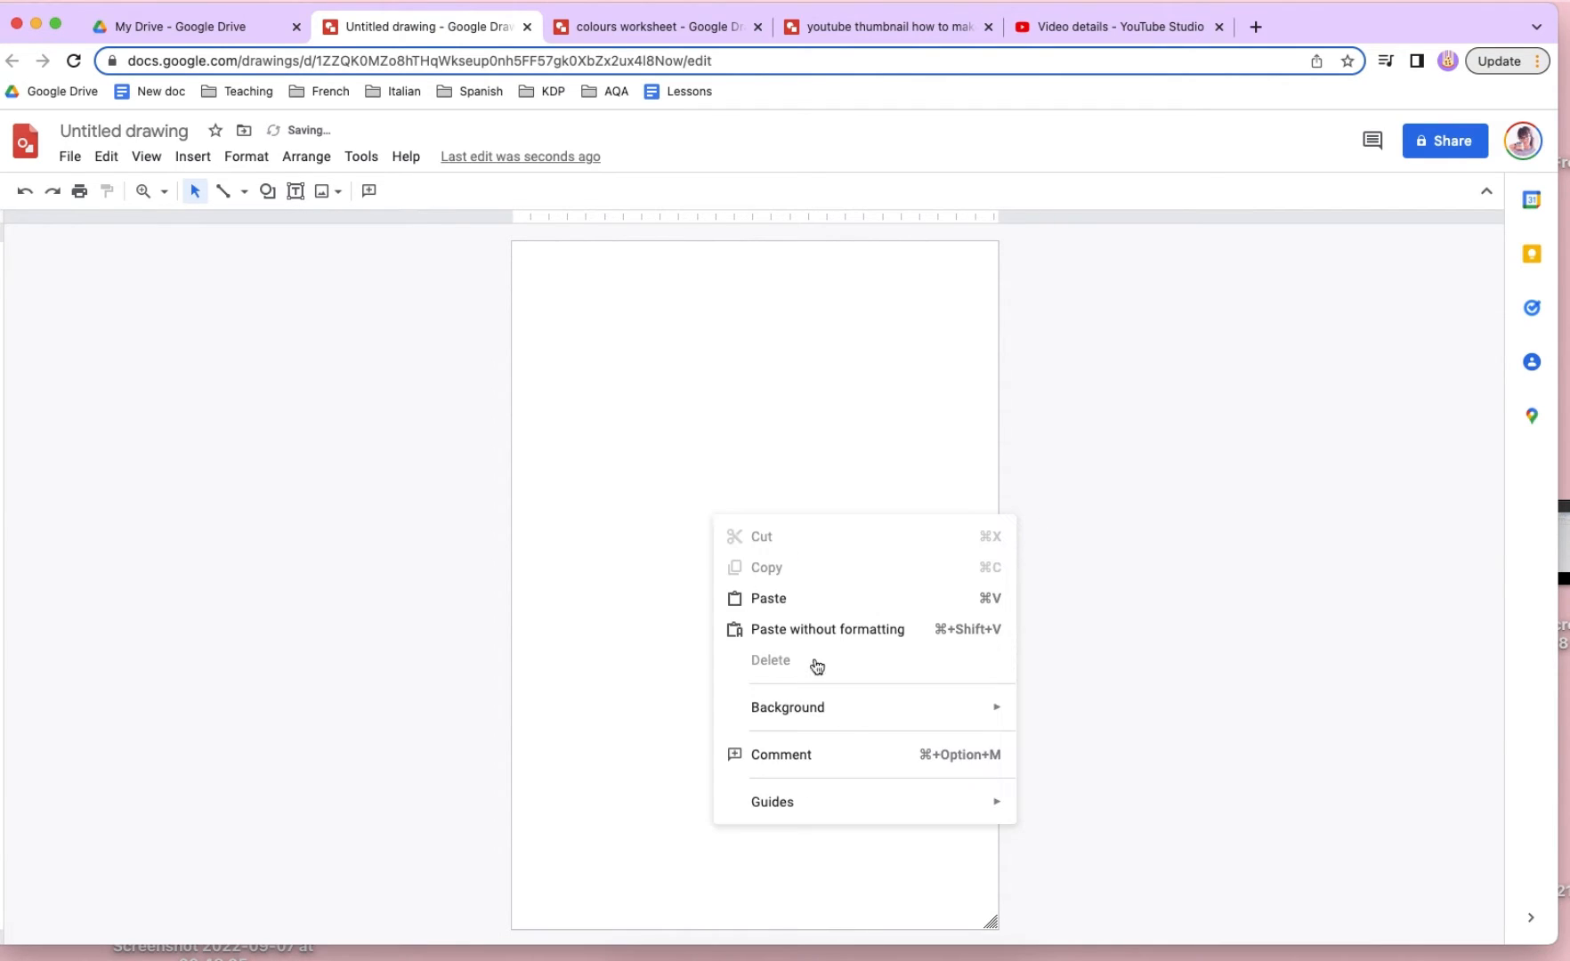
pyautogui.moveTo(845, 726)
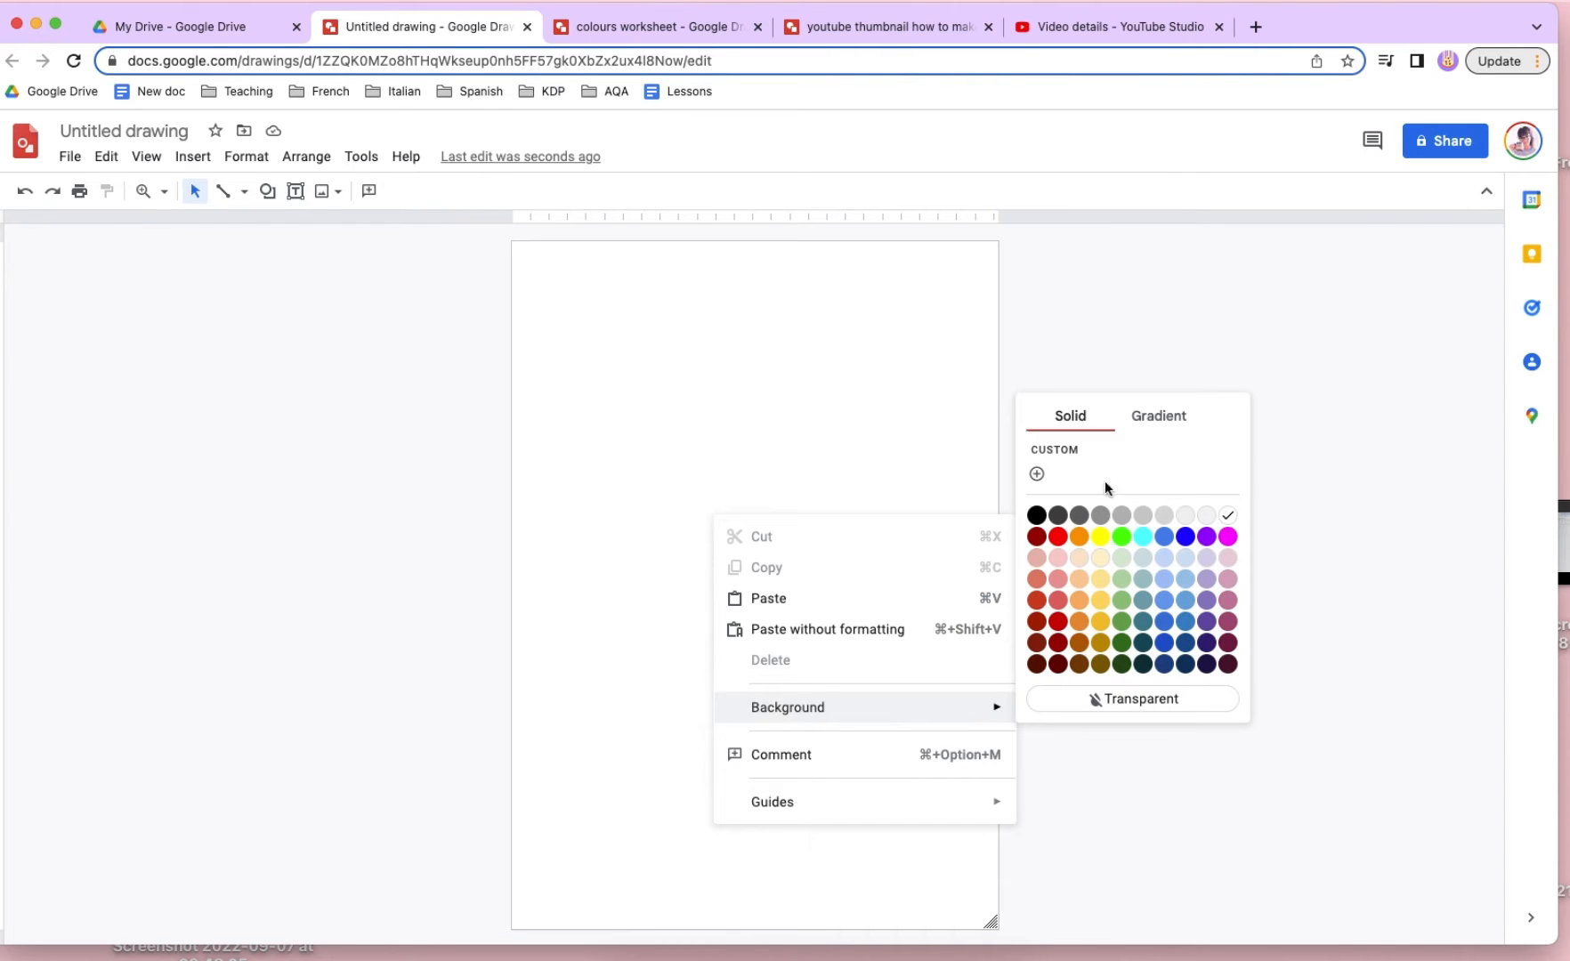
pyautogui.click(791, 446)
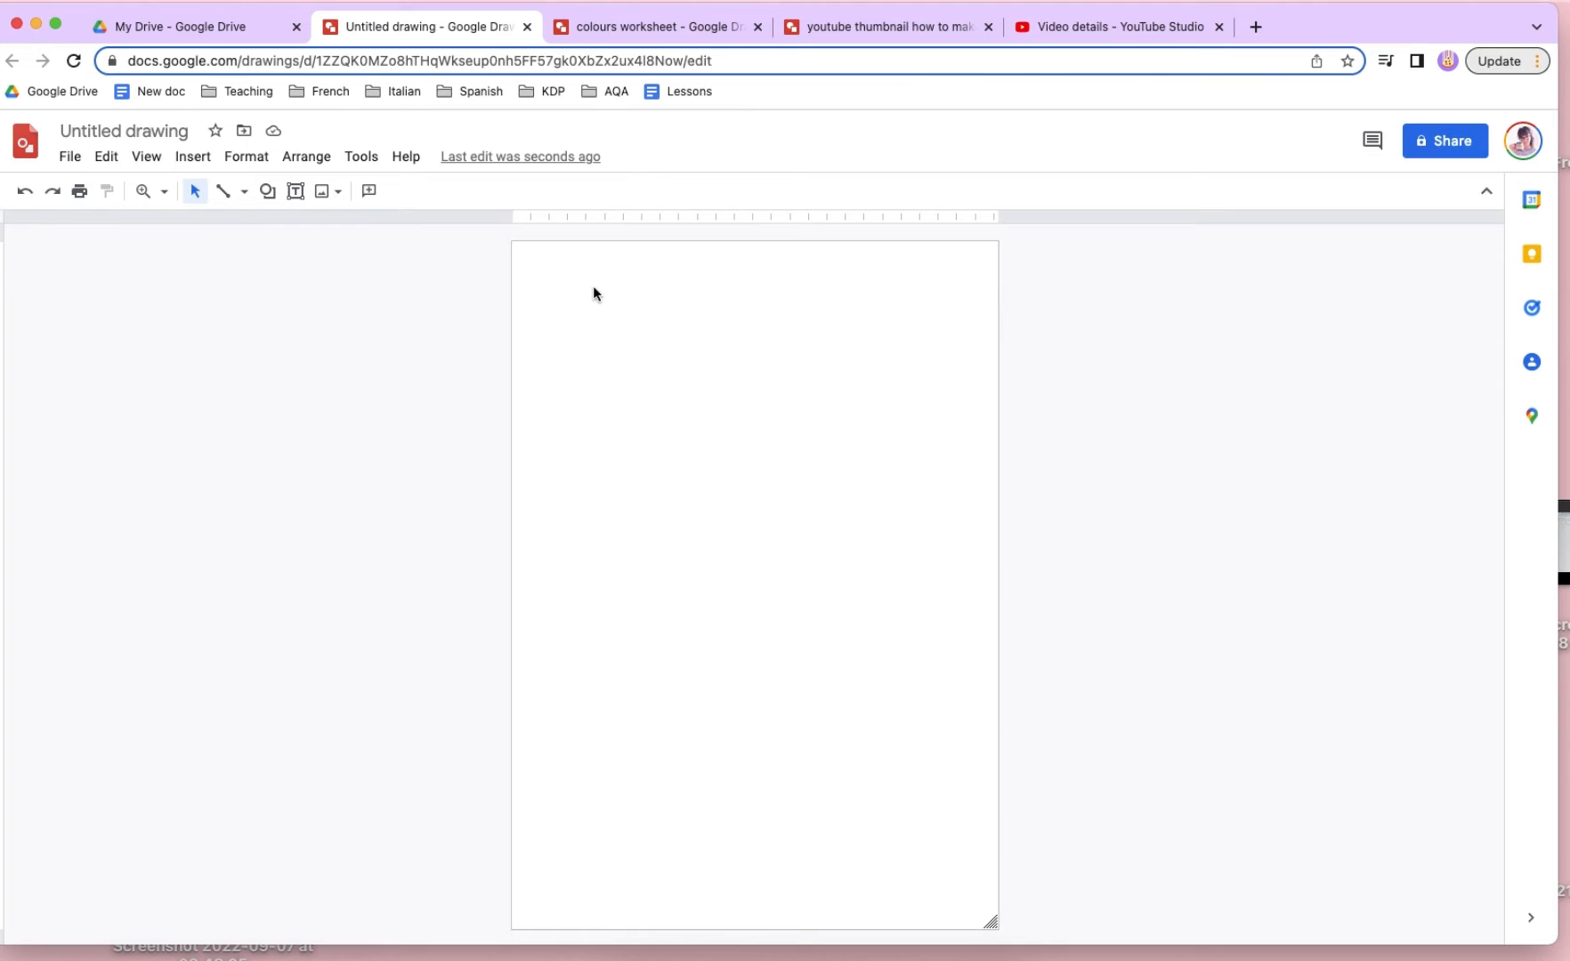
# - Insert a word art letter "c" near the top of the page and add a matching letter "o" beside it
pyautogui.click(192, 157)
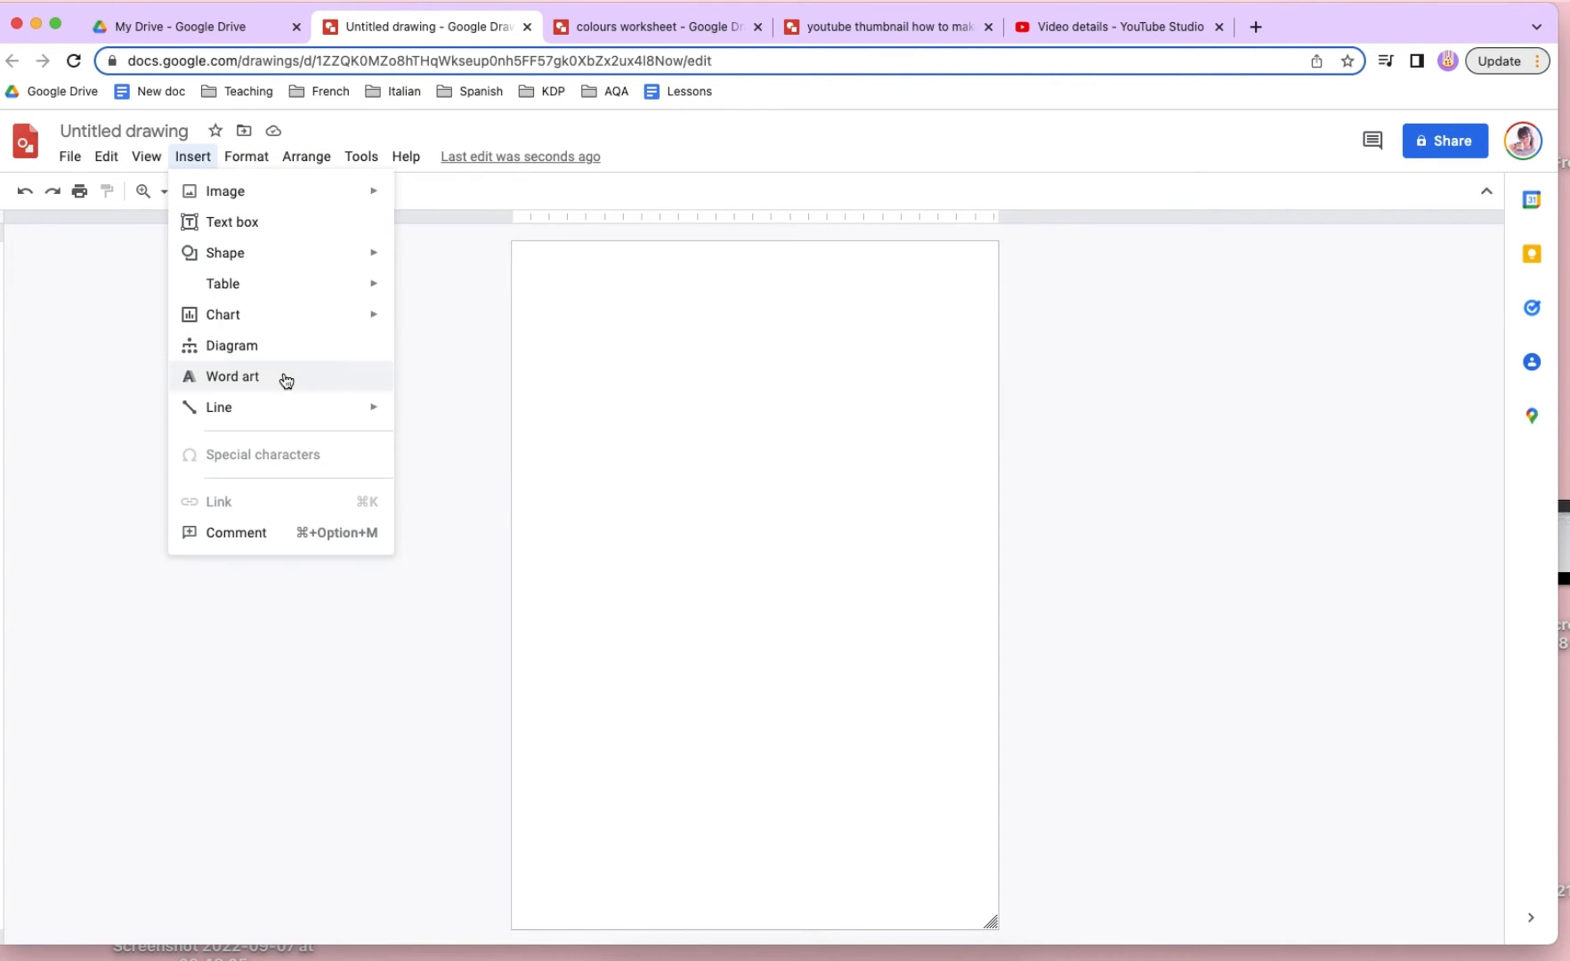
pyautogui.click(281, 375)
pyautogui.write('o')
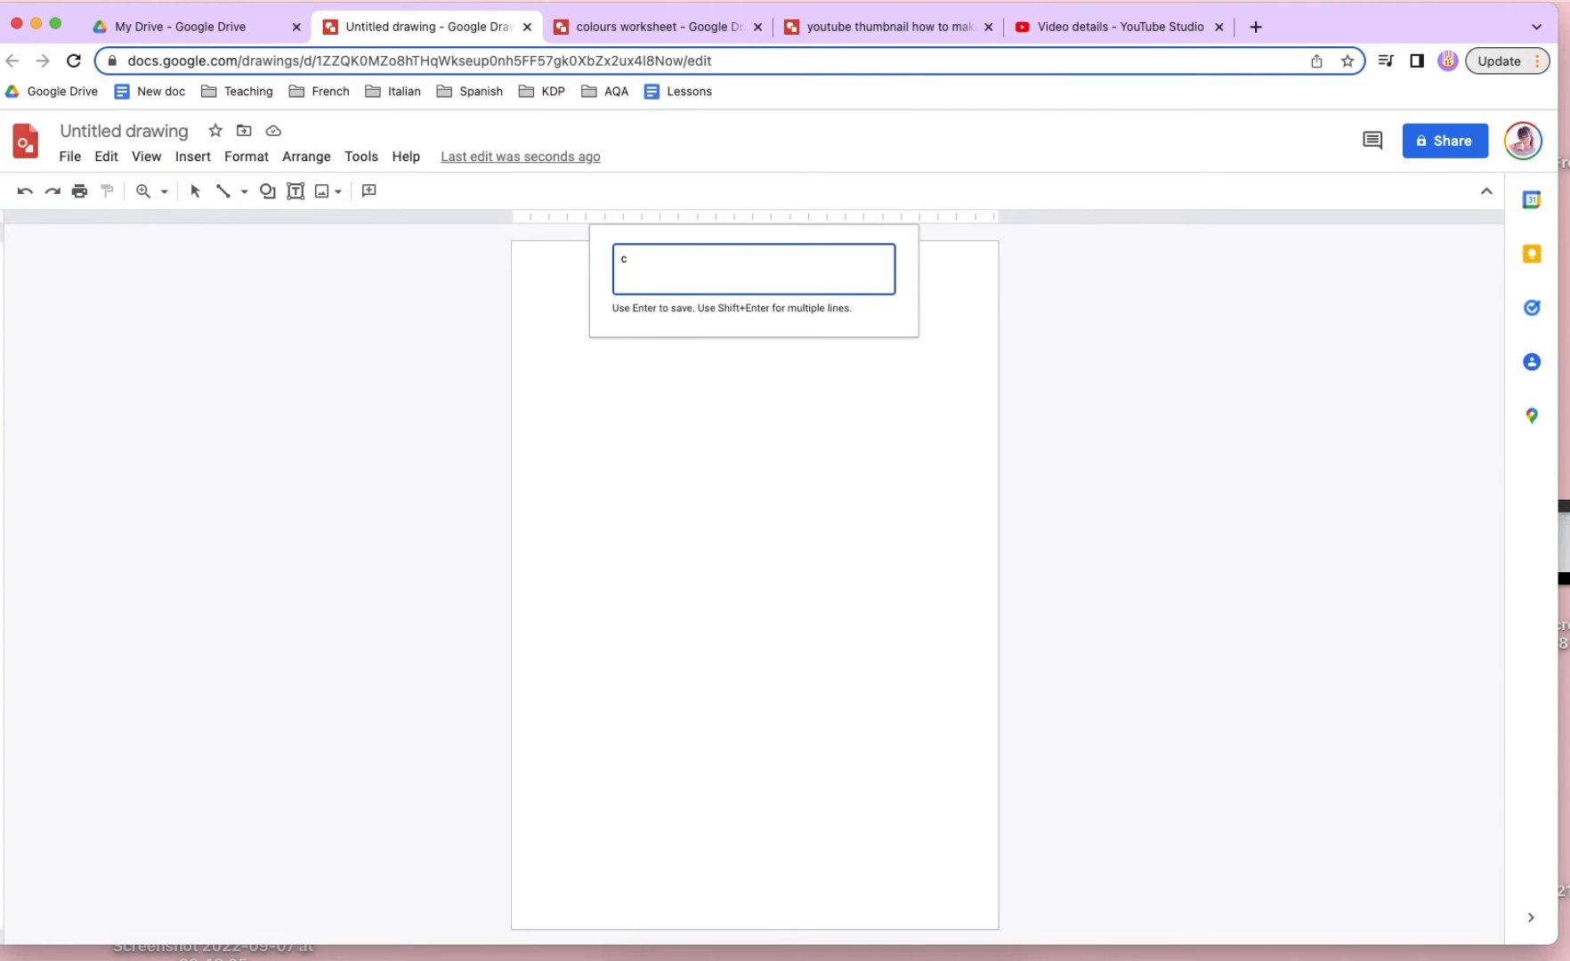
pyautogui.press('Return')
pyautogui.moveTo(759, 586); pyautogui.dragTo(686, 283)
pyautogui.doubleClick(682, 283)
pyautogui.write('o')
pyautogui.press('Return')
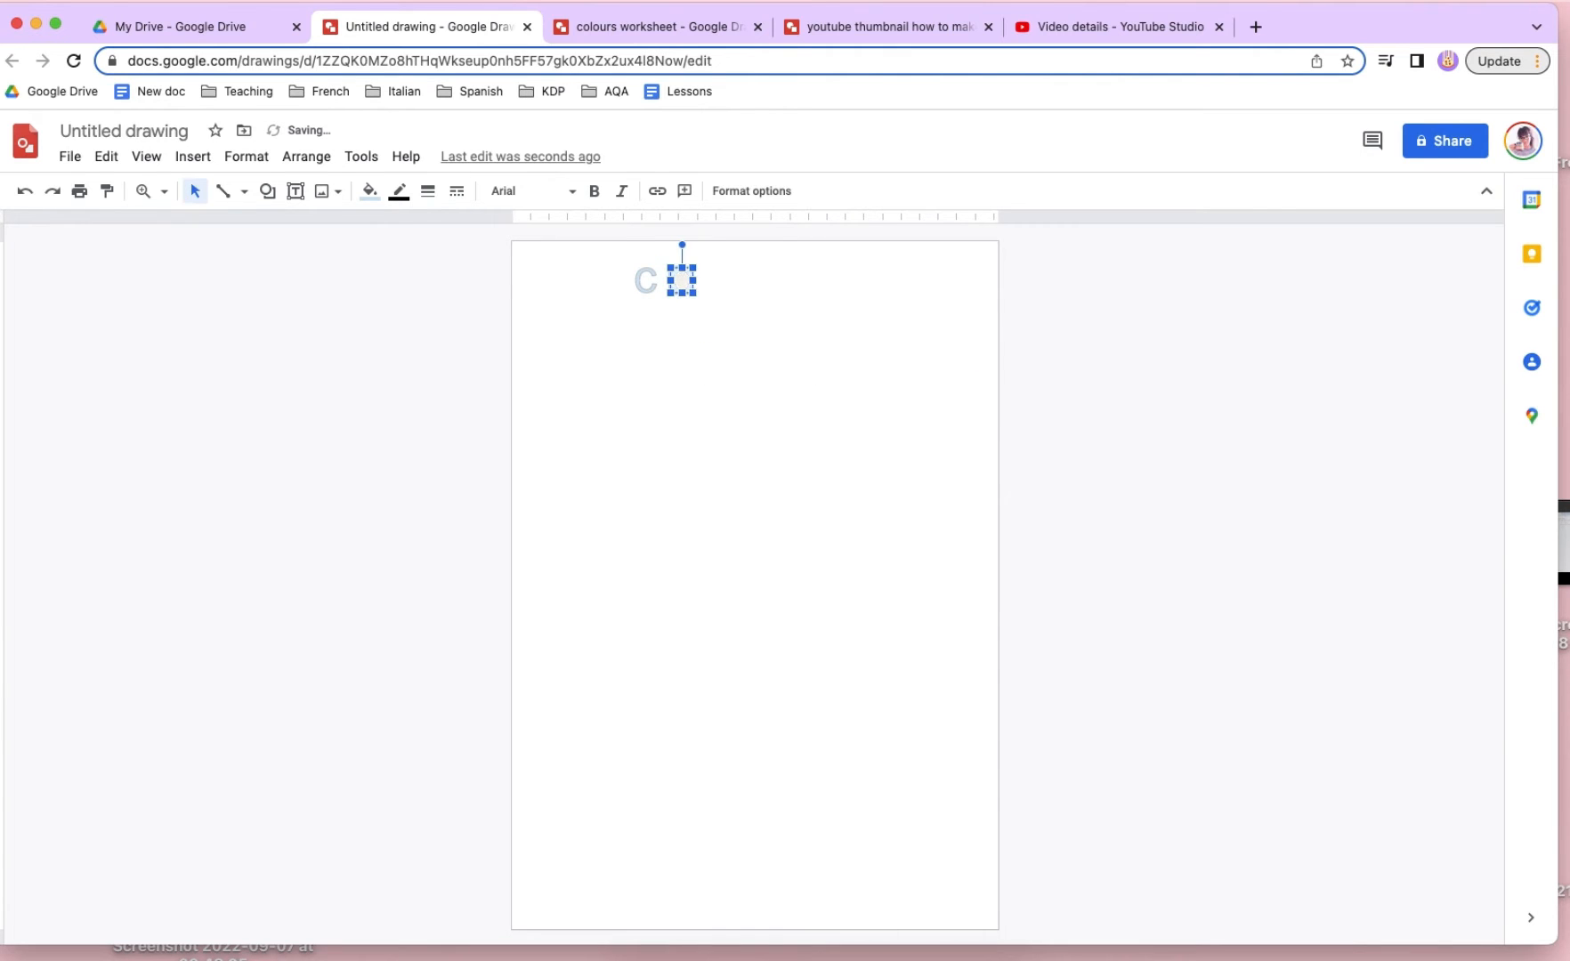
# - Add duplicate word art letters reading "l" and "u" after the "co" in the title row
pyautogui.click(651, 284)
pyautogui.moveTo(655, 285); pyautogui.dragTo(715, 283)
pyautogui.doubleClick(718, 282)
pyautogui.write('u')
pyautogui.press('Return')
pyautogui.press('super+c')
pyautogui.press('super+v')
pyautogui.doubleClick(715, 284)
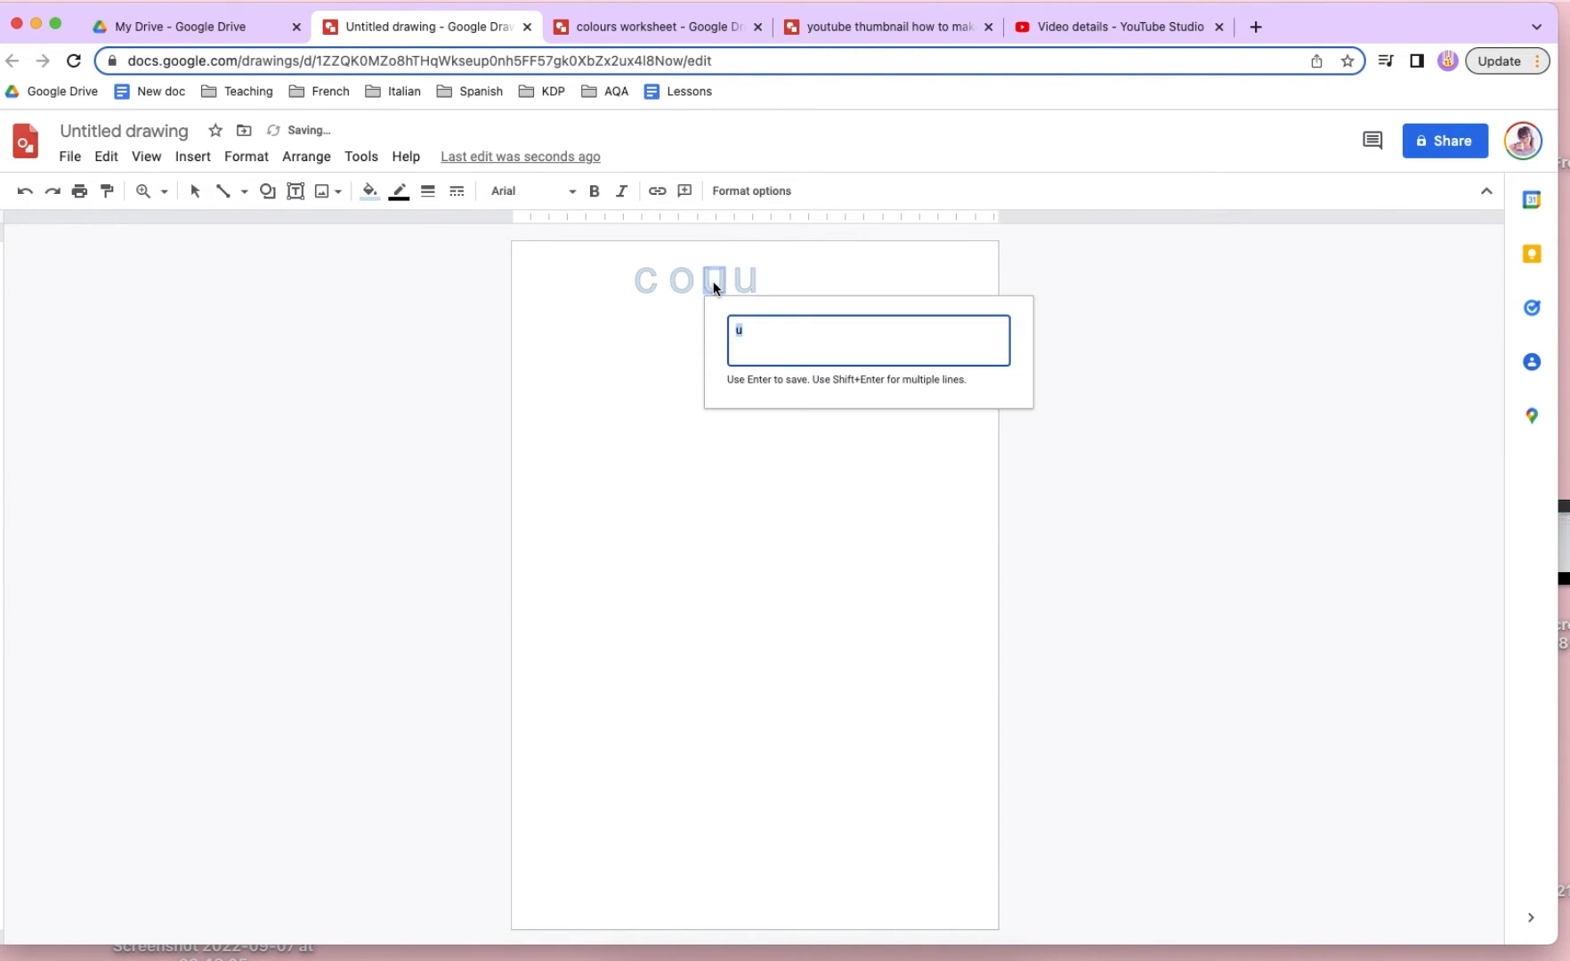
pyautogui.write('l')
pyautogui.press('Return')
# - Complete the title row as "colours" by adding a second "o", closing up the "u", and adding letters "r" and "s"
pyautogui.moveTo(746, 280); pyautogui.dragTo(799, 287)
pyautogui.click(686, 291)
pyautogui.click(767, 285)
pyautogui.doubleClick(787, 278)
pyautogui.write('r')
pyautogui.press('Return')
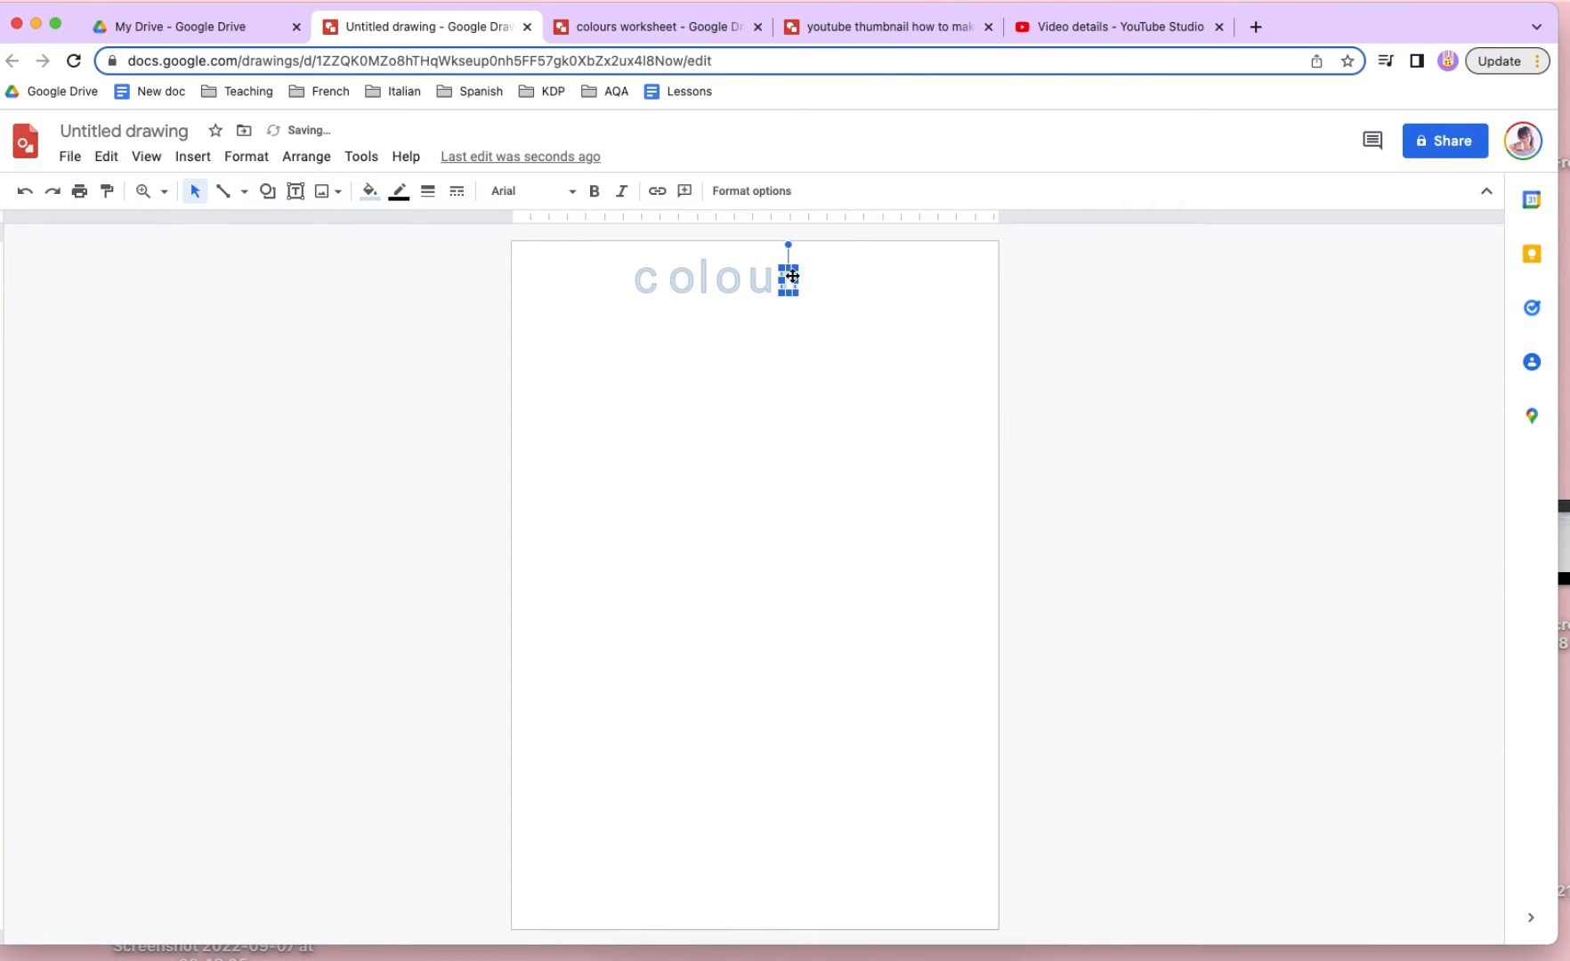
pyautogui.moveTo(796, 277); pyautogui.dragTo(817, 280)
pyautogui.doubleClick(813, 280)
pyautogui.write('s')
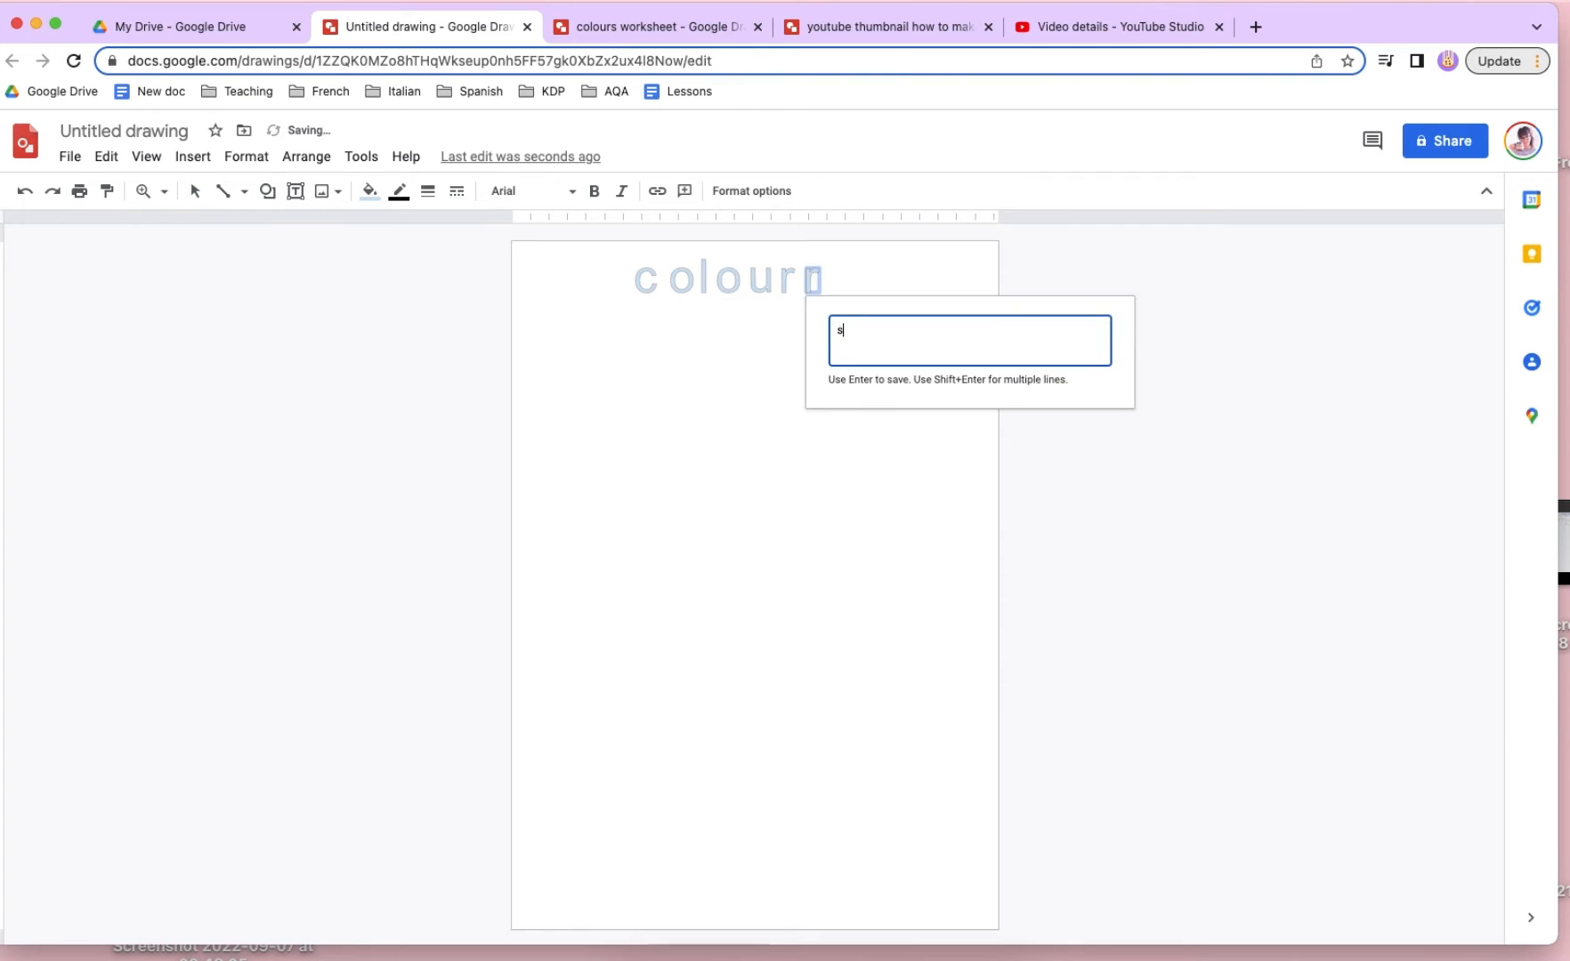
pyautogui.press('Return')
# - Rotate the individual letters of the "colours" title slightly so they sit at playful, uneven angles
pyautogui.click(649, 260)
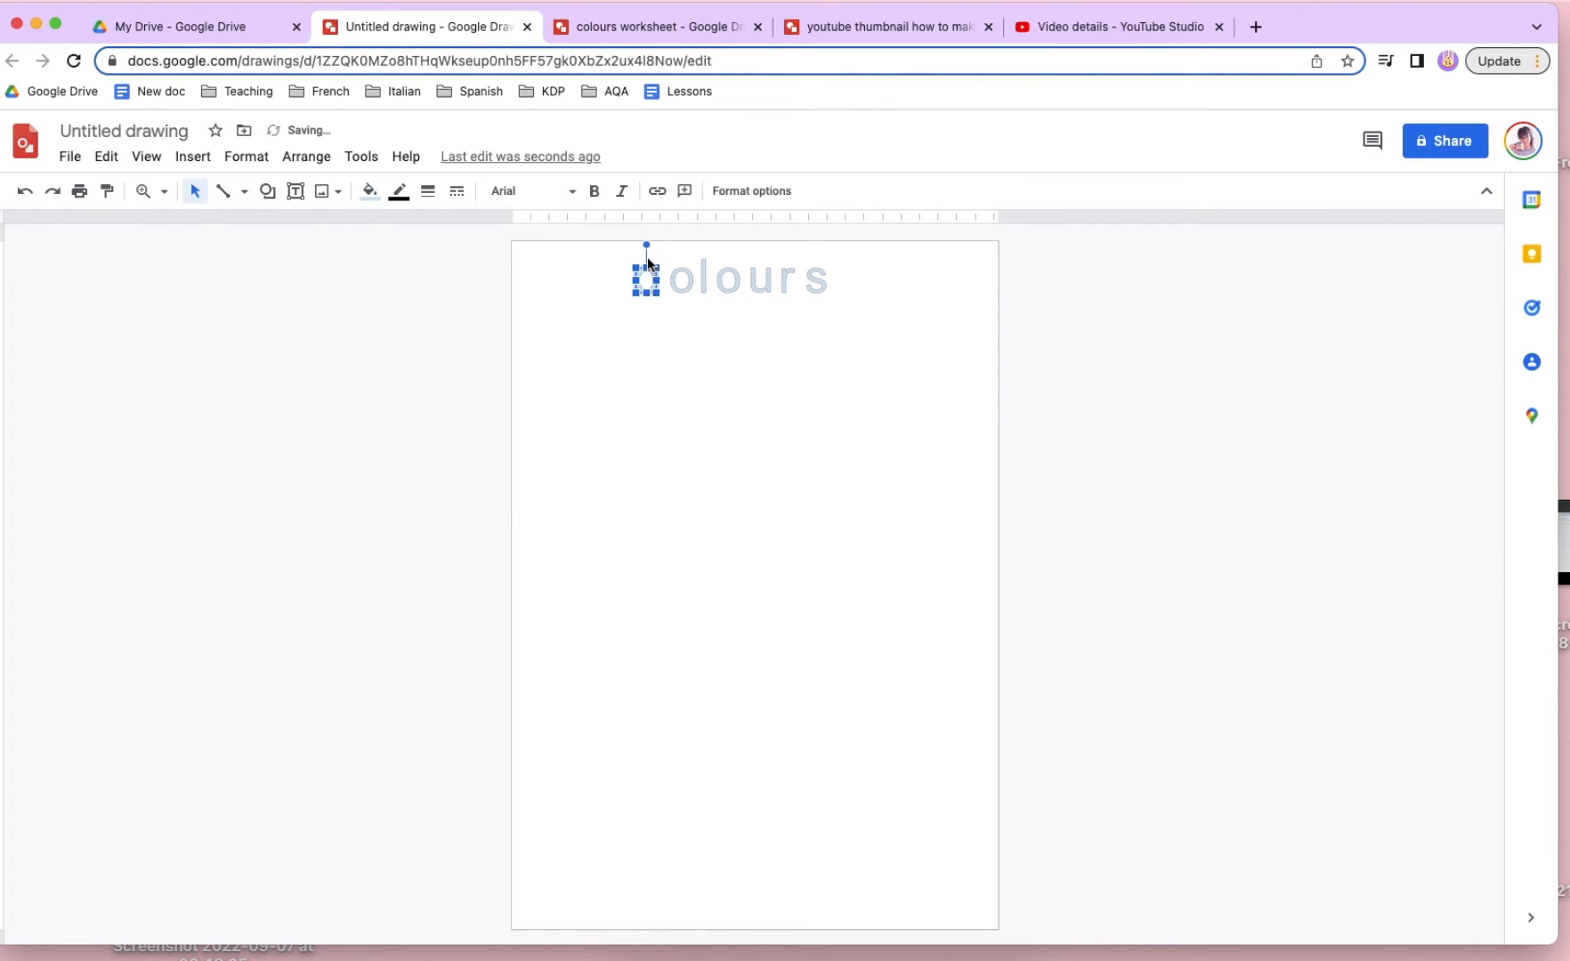
pyautogui.click(683, 274)
pyautogui.click(684, 247)
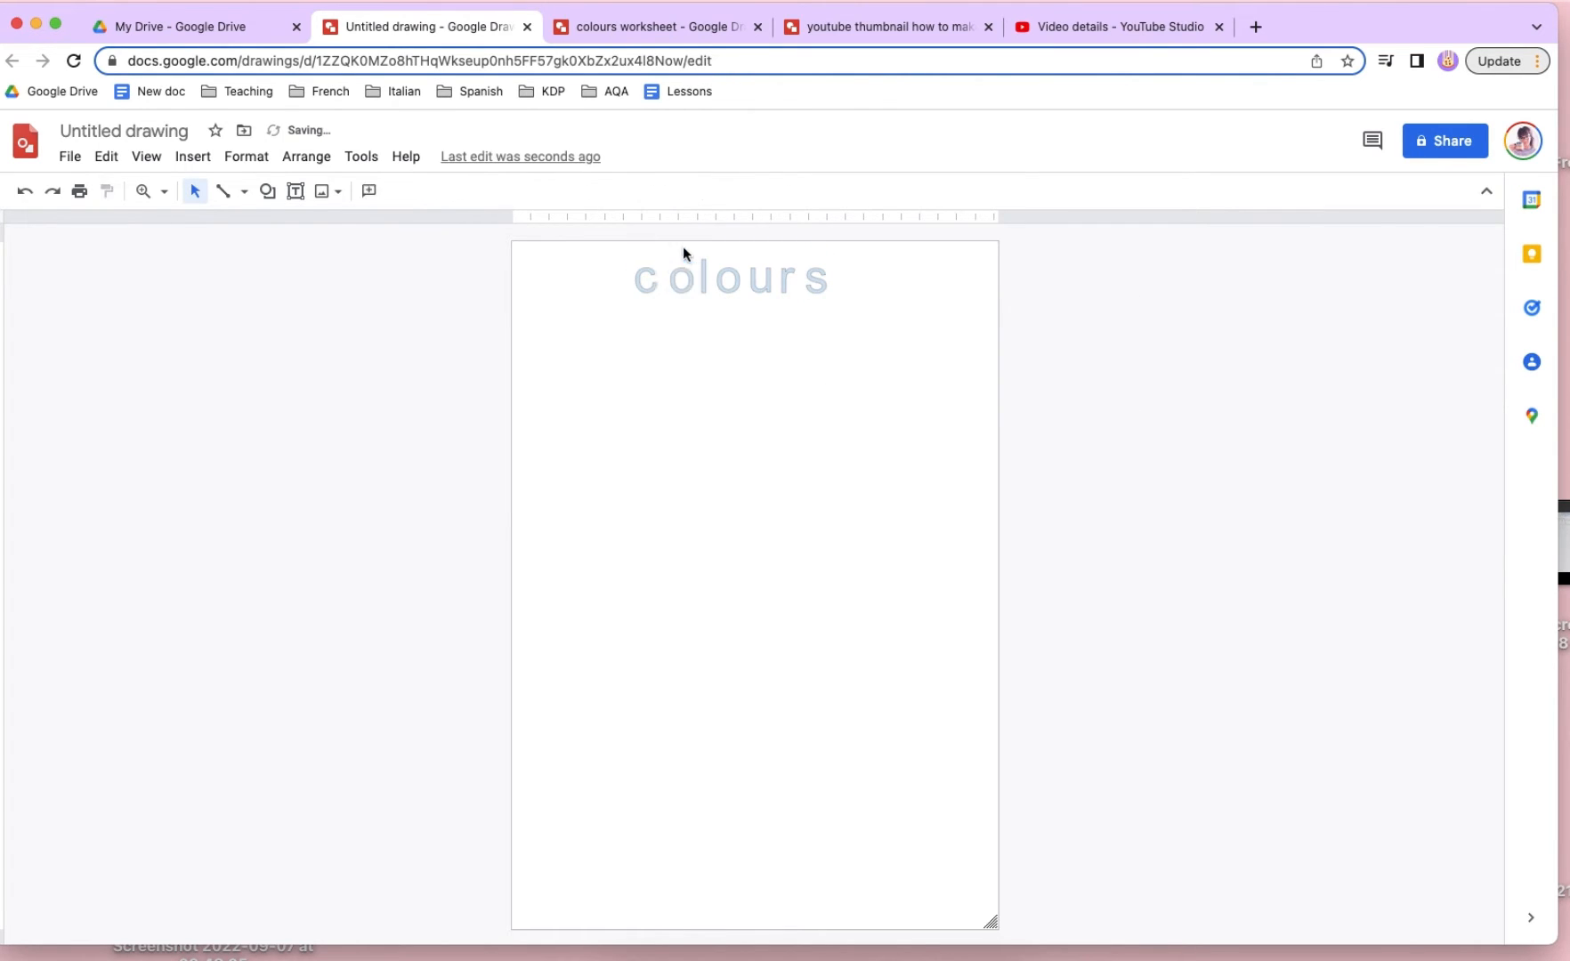
pyautogui.click(685, 266)
pyautogui.moveTo(683, 240); pyautogui.dragTo(795, 247)
pyautogui.click(703, 266)
pyautogui.click(726, 275)
pyautogui.click(768, 276)
pyautogui.click(789, 267)
pyautogui.click(816, 277)
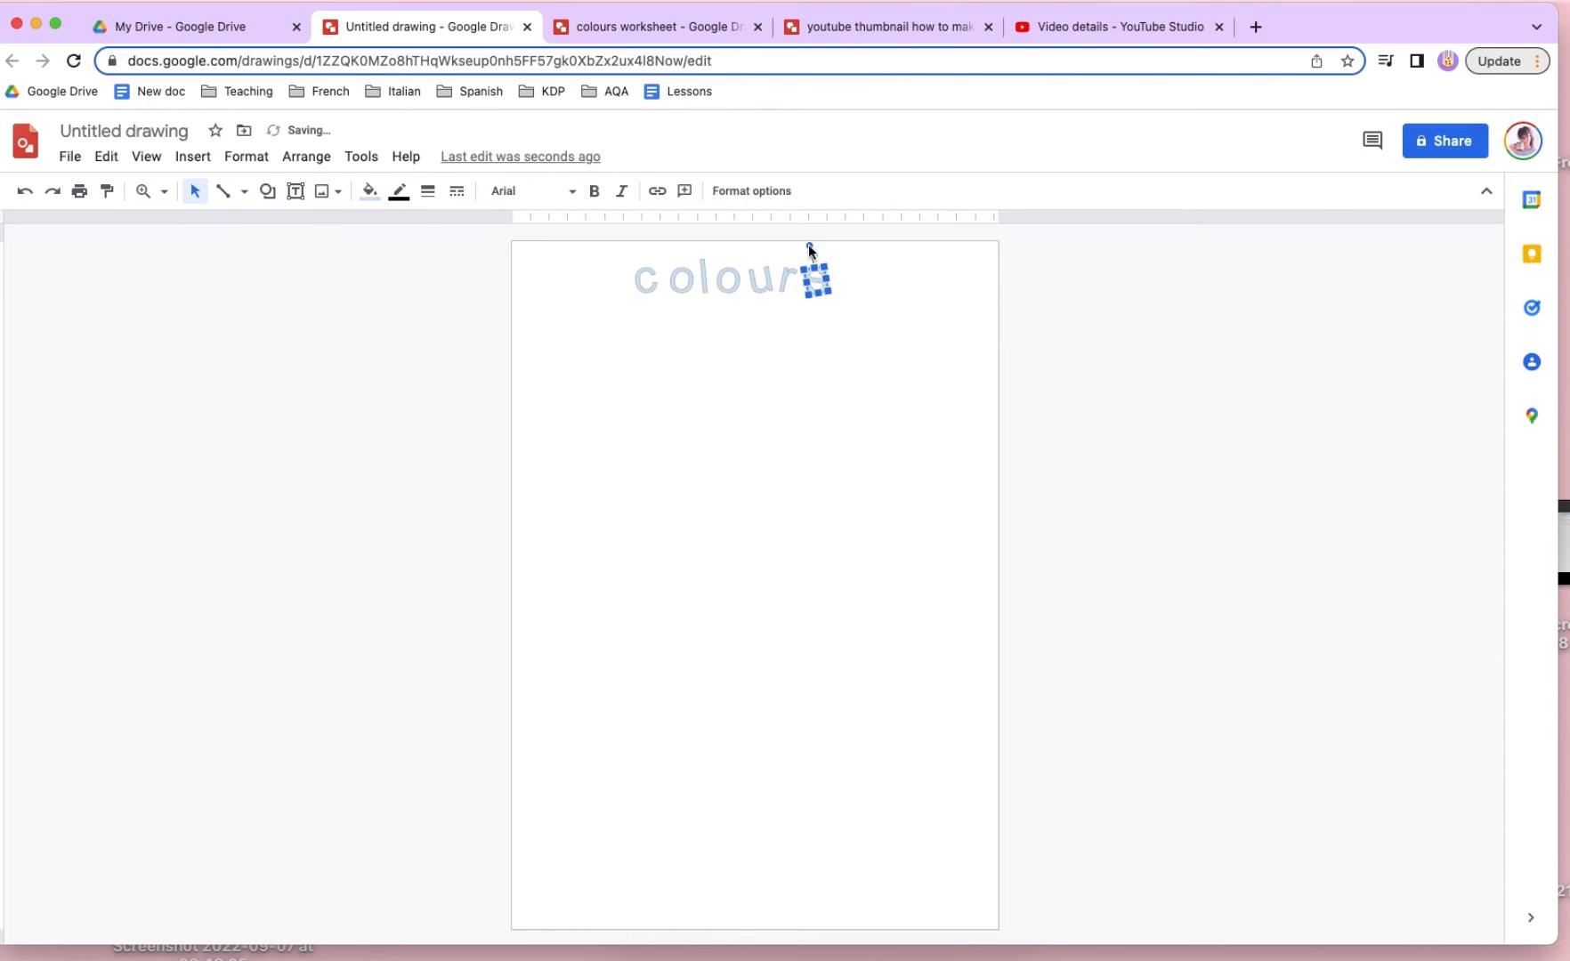
pyautogui.click(804, 252)
# - Centre the whole "colours" title horizontally at the top of the page and set its outline weight to 24px
pyautogui.moveTo(538, 259); pyautogui.dragTo(907, 307)
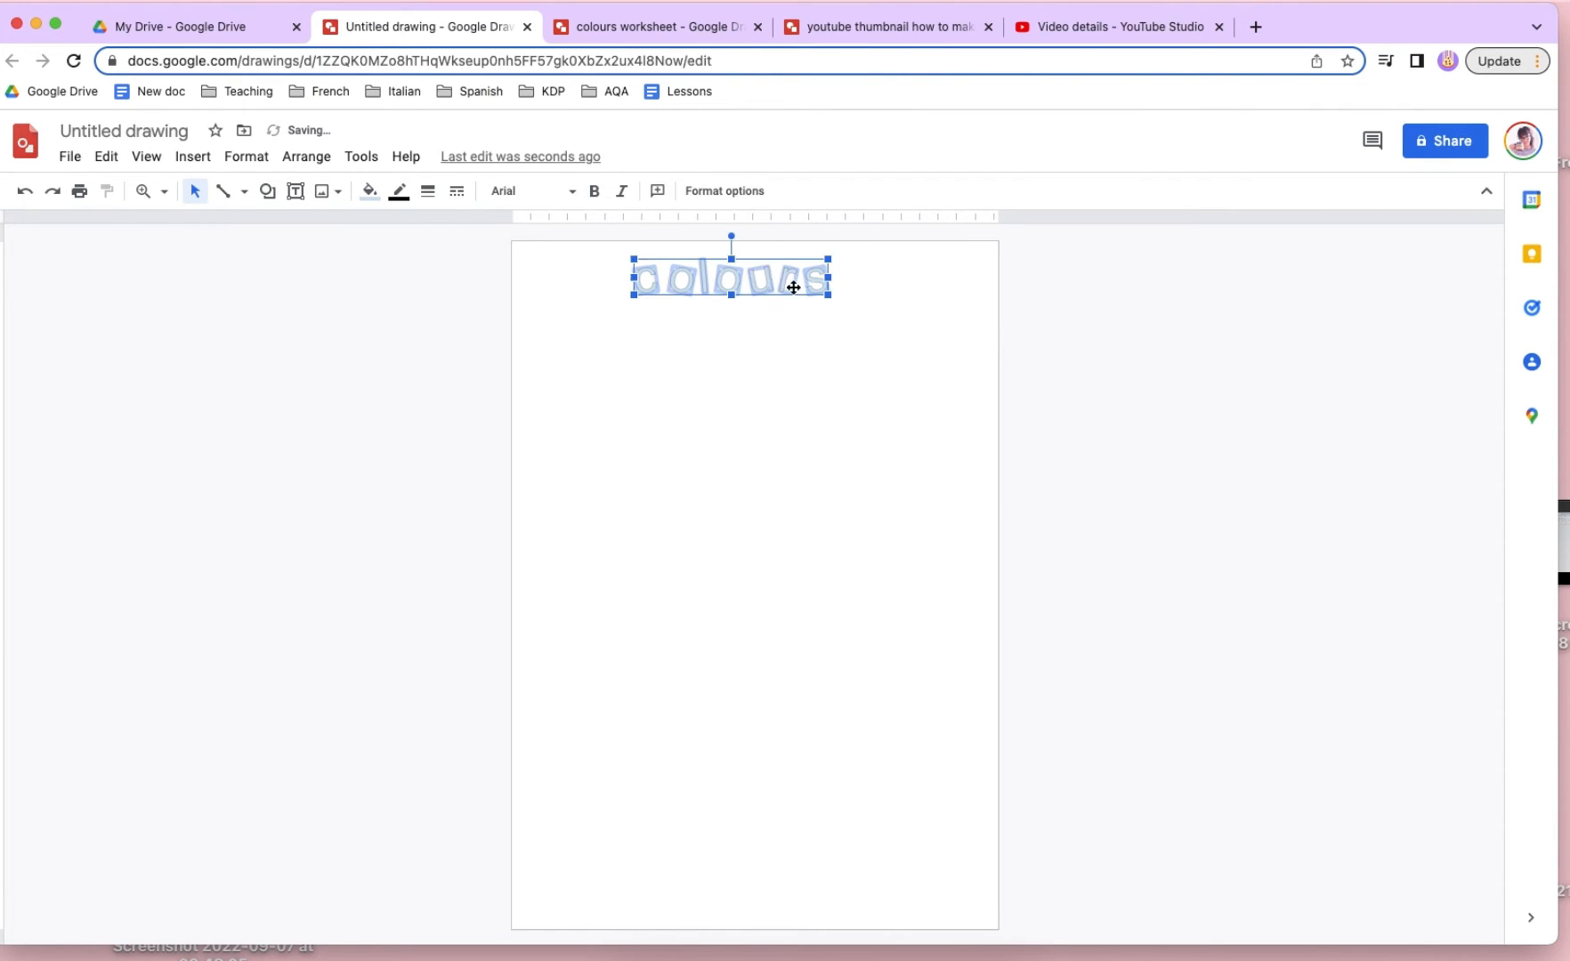
pyautogui.moveTo(786, 283); pyautogui.dragTo(794, 281)
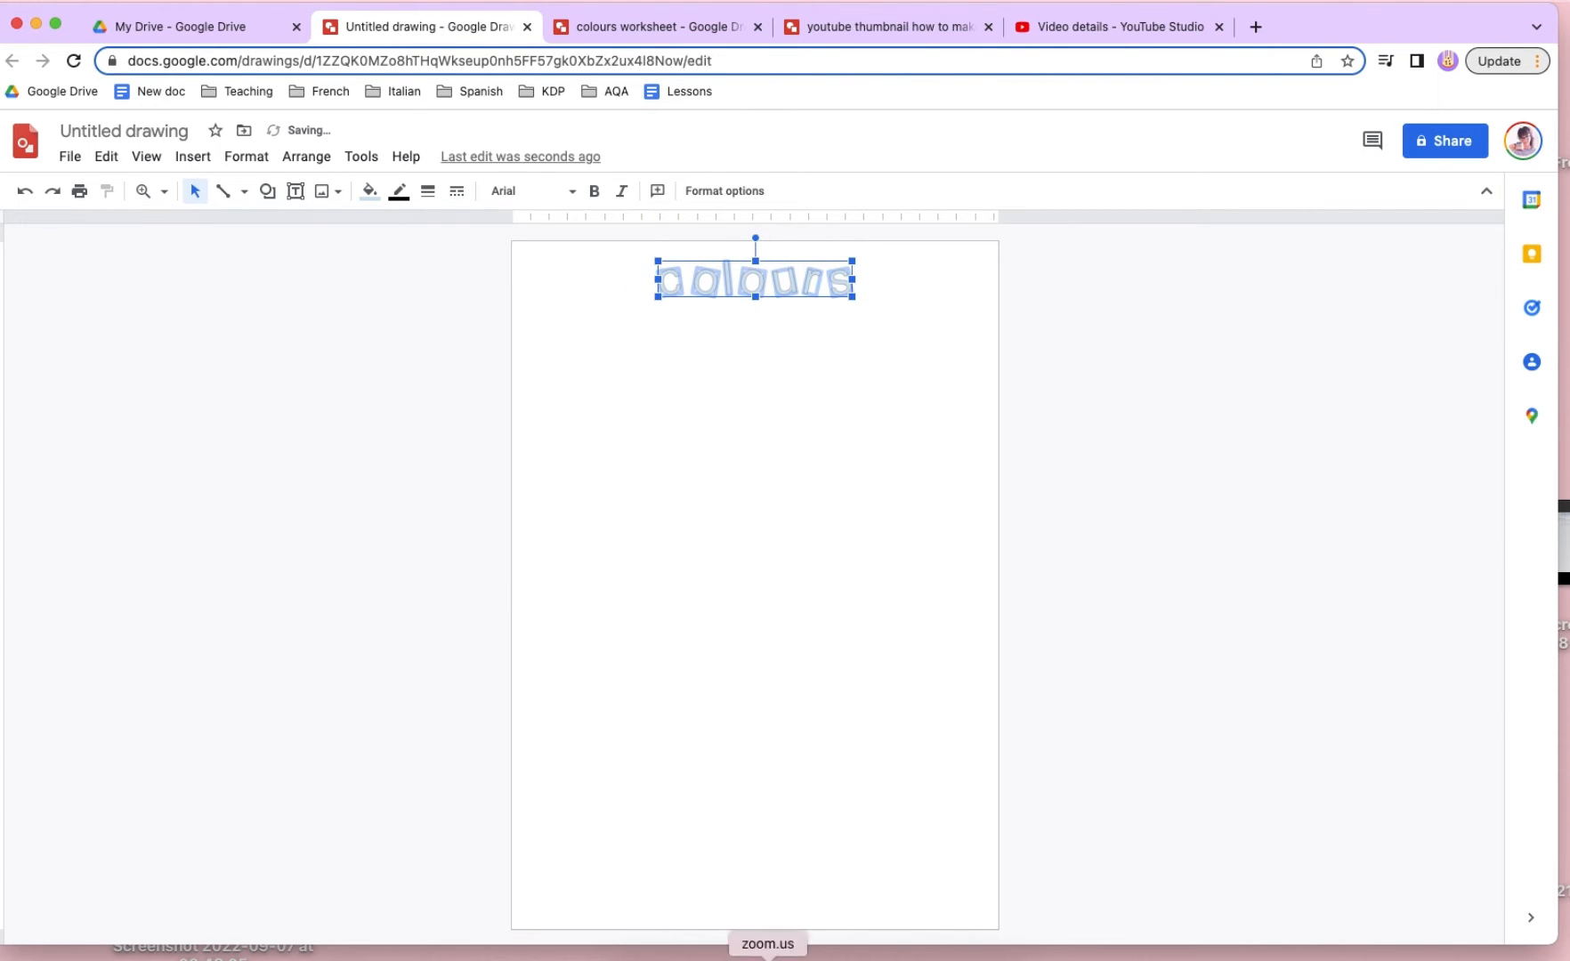
pyautogui.click(427, 191)
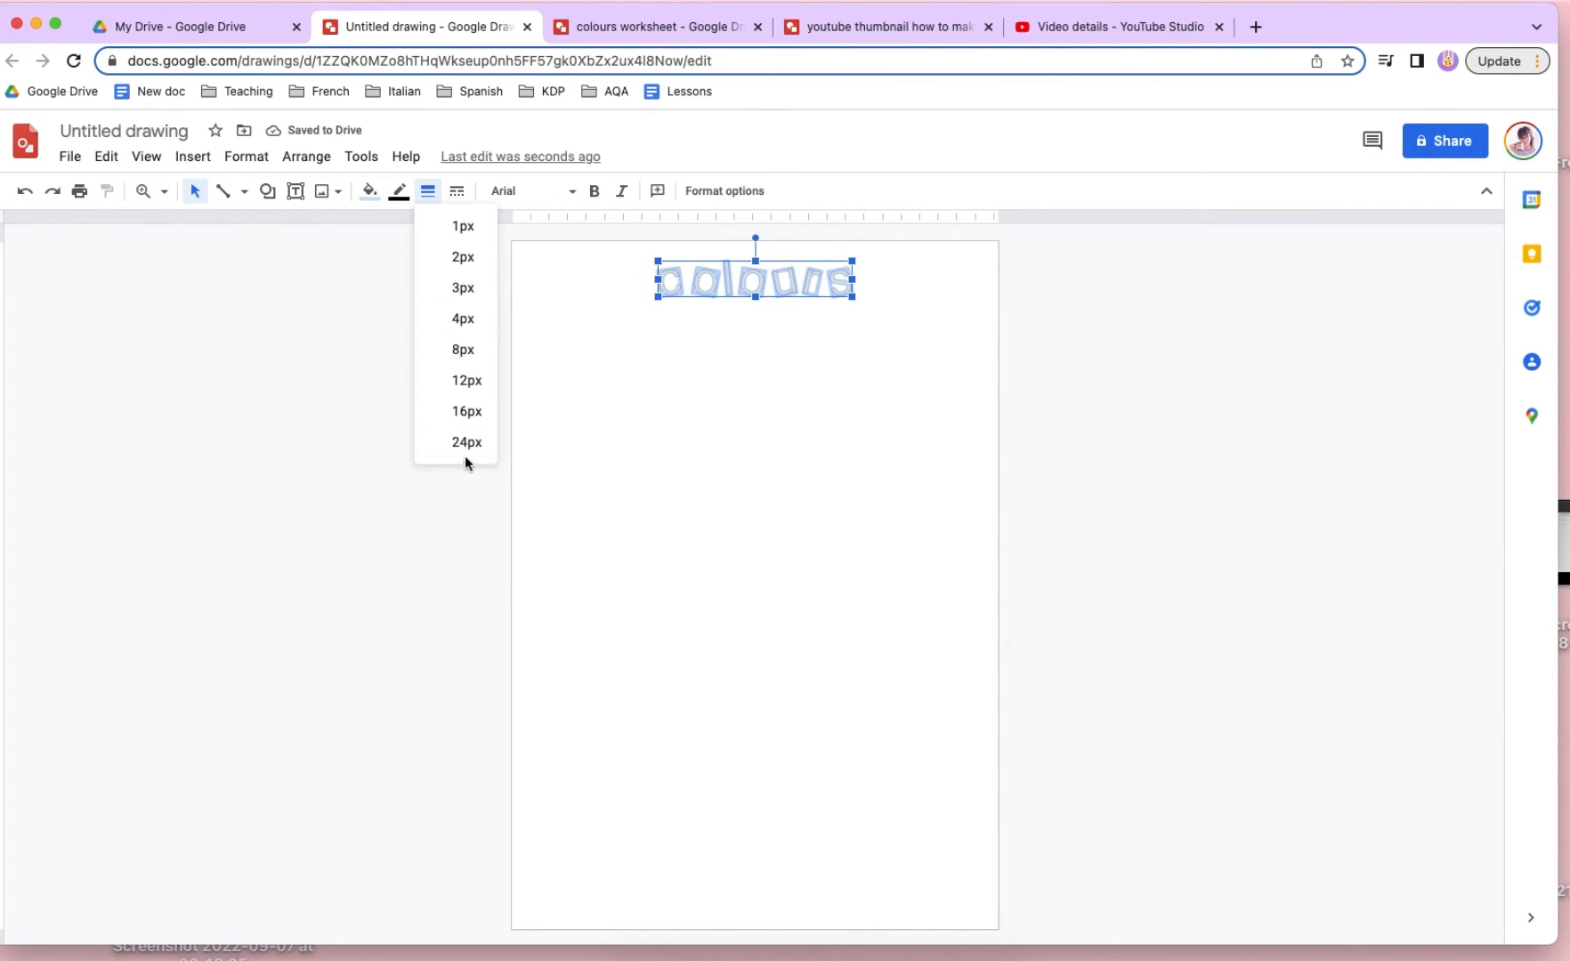
pyautogui.click(398, 190)
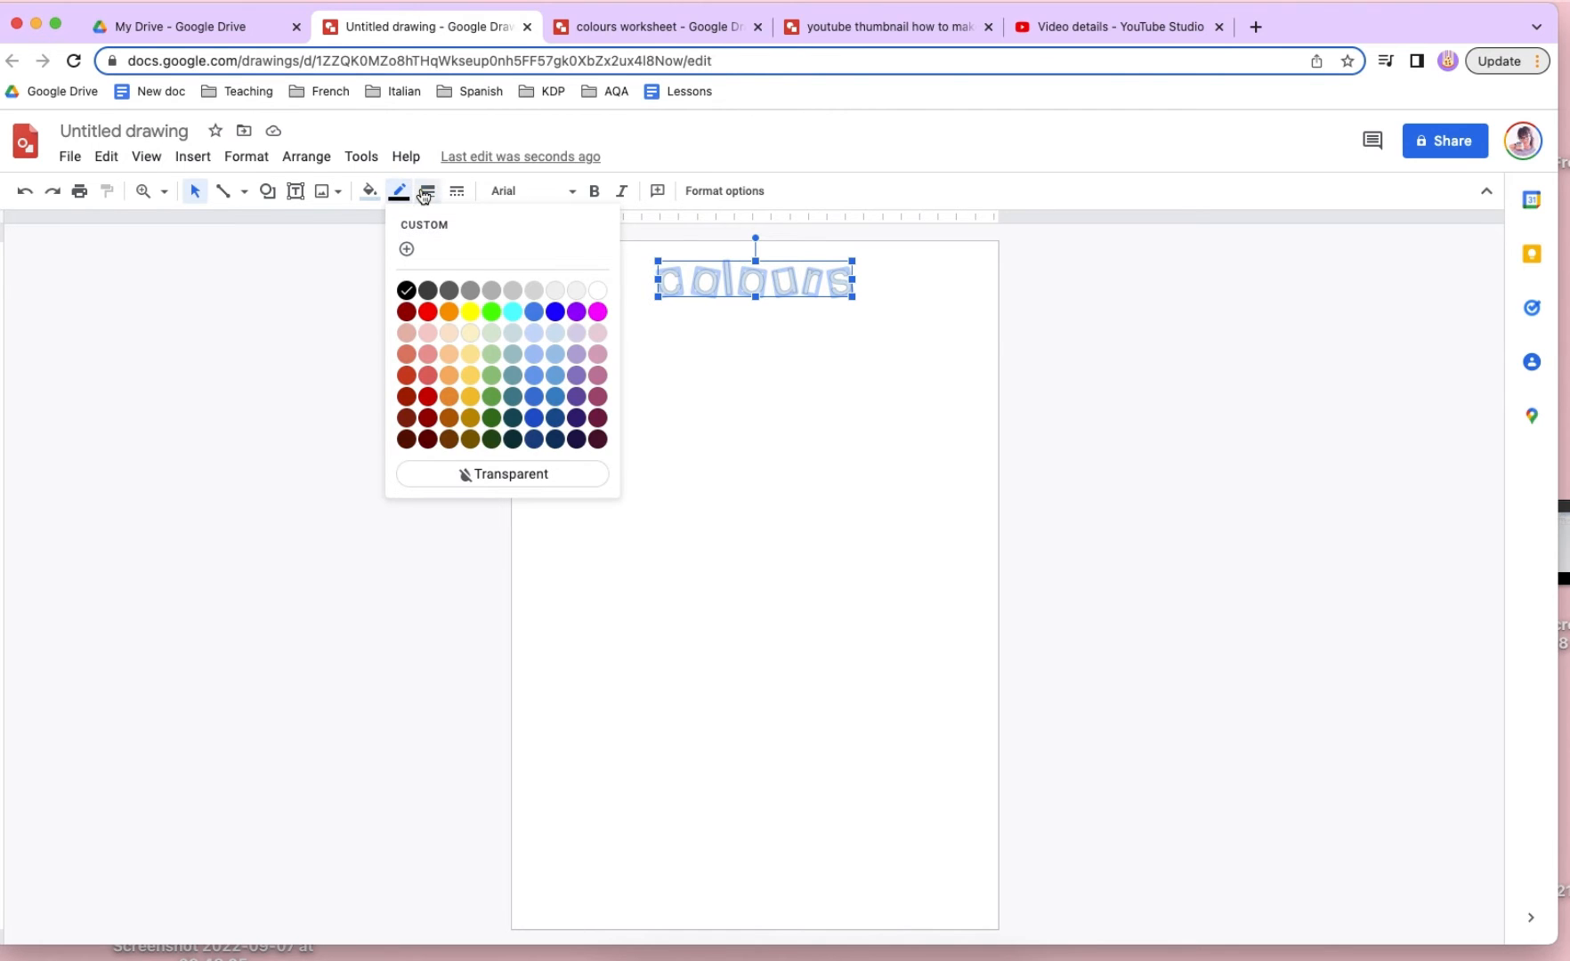
pyautogui.click(424, 192)
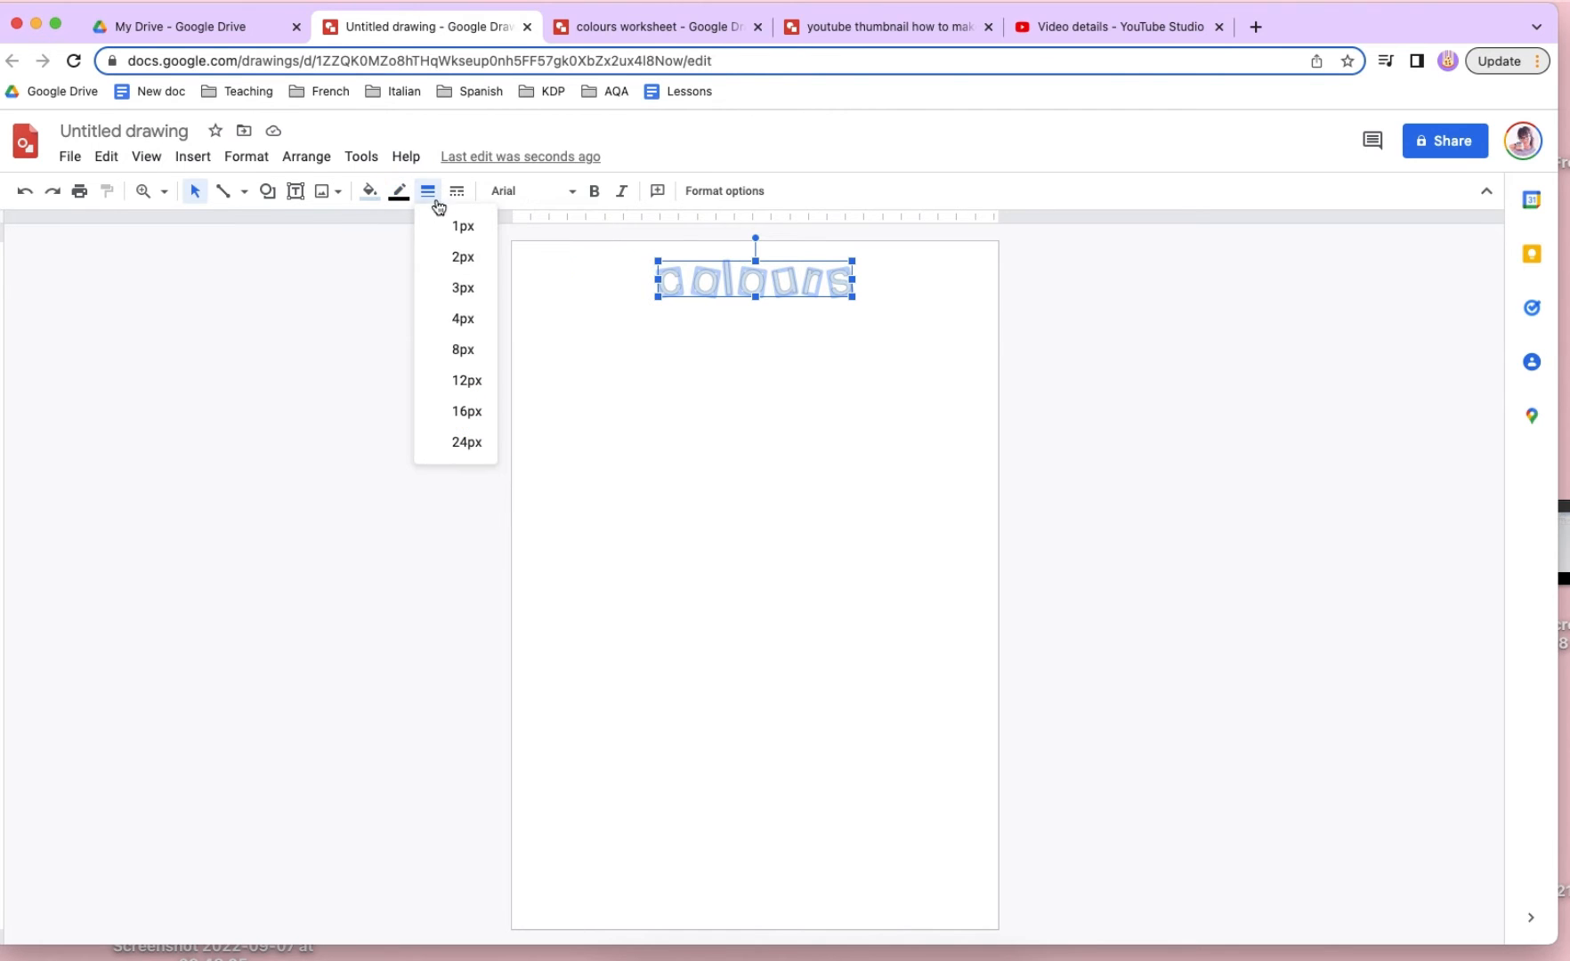
pyautogui.click(466, 441)
pyautogui.click(855, 321)
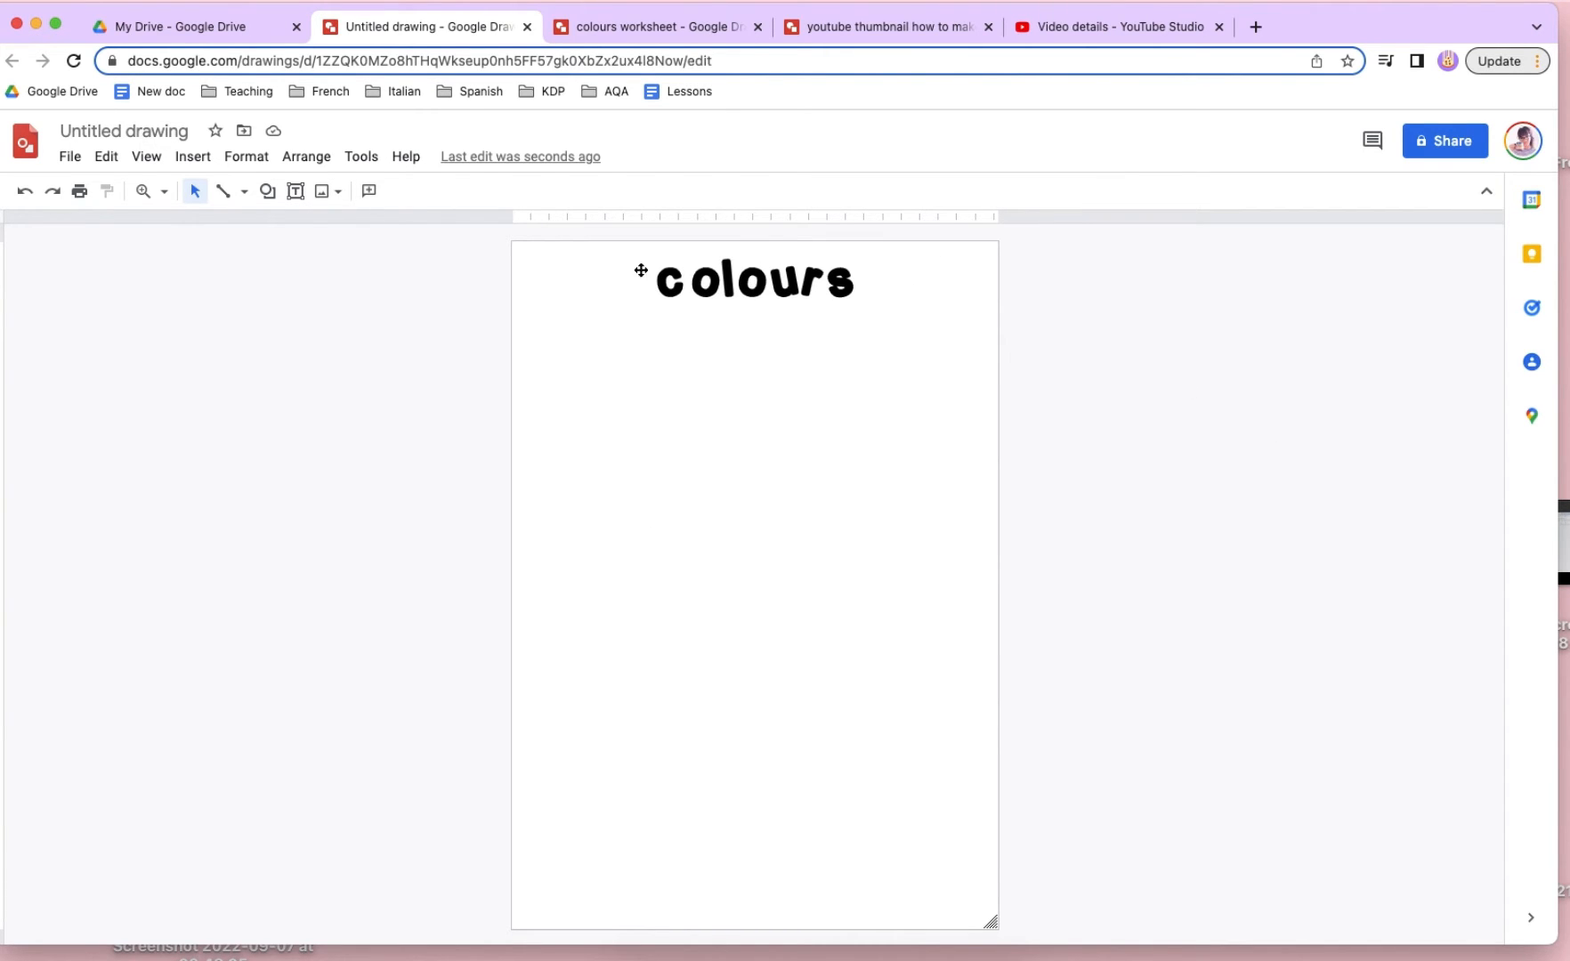
# - Change the font of all the "colours" title letters to The Girl Next Door
pyautogui.moveTo(610, 268); pyautogui.dragTo(1057, 349)
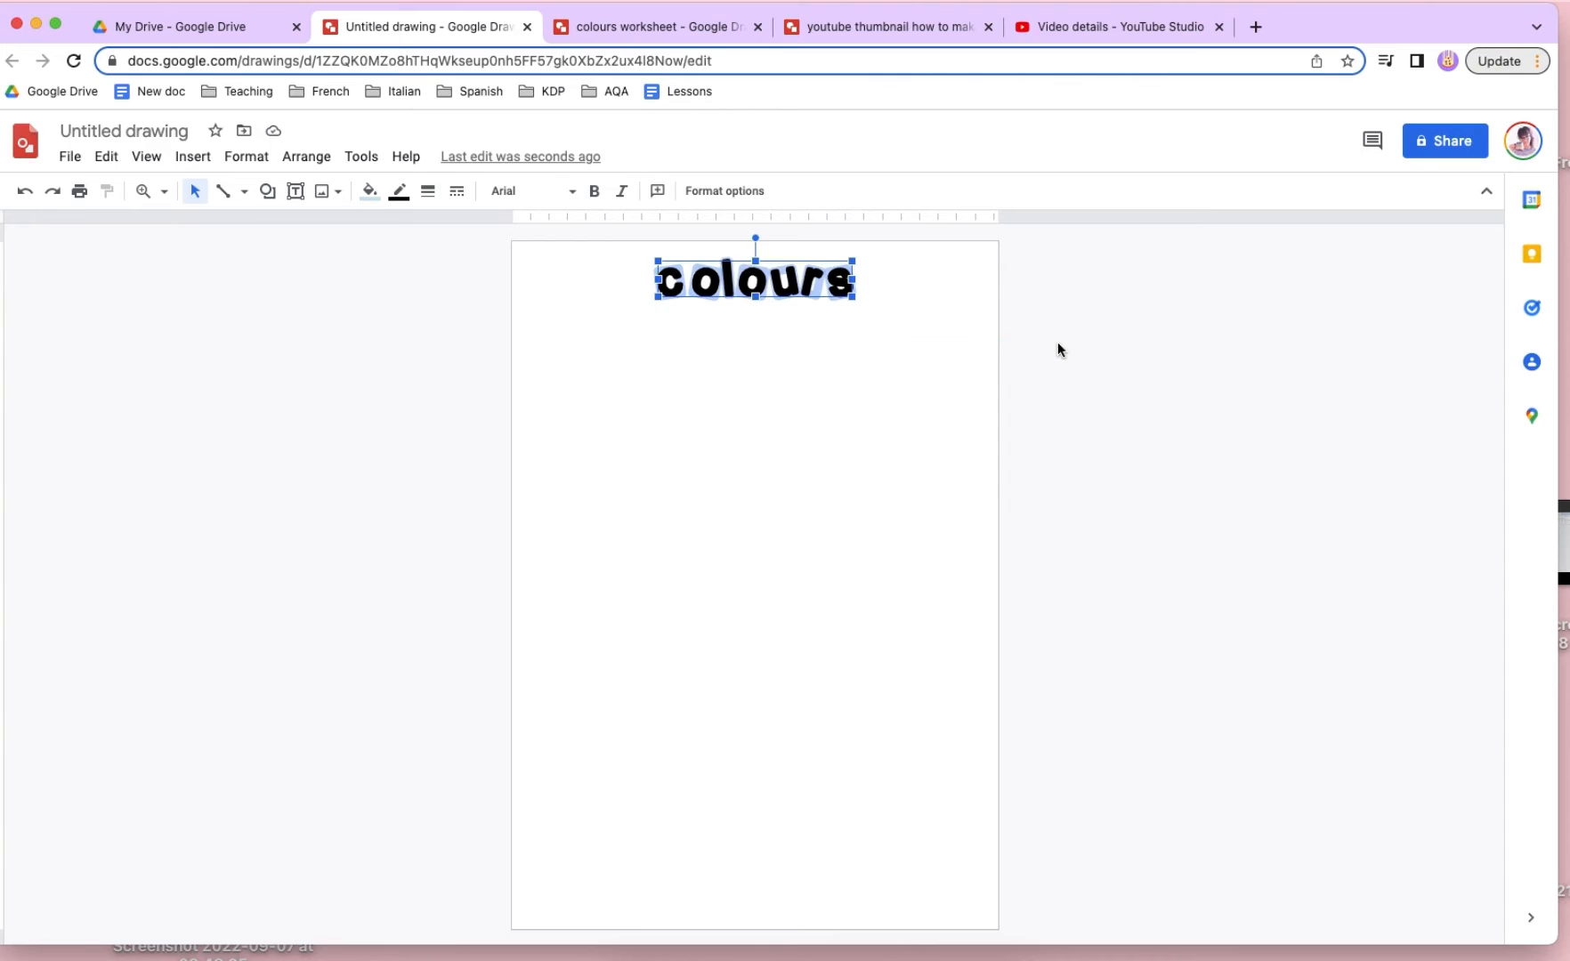
pyautogui.click(540, 203)
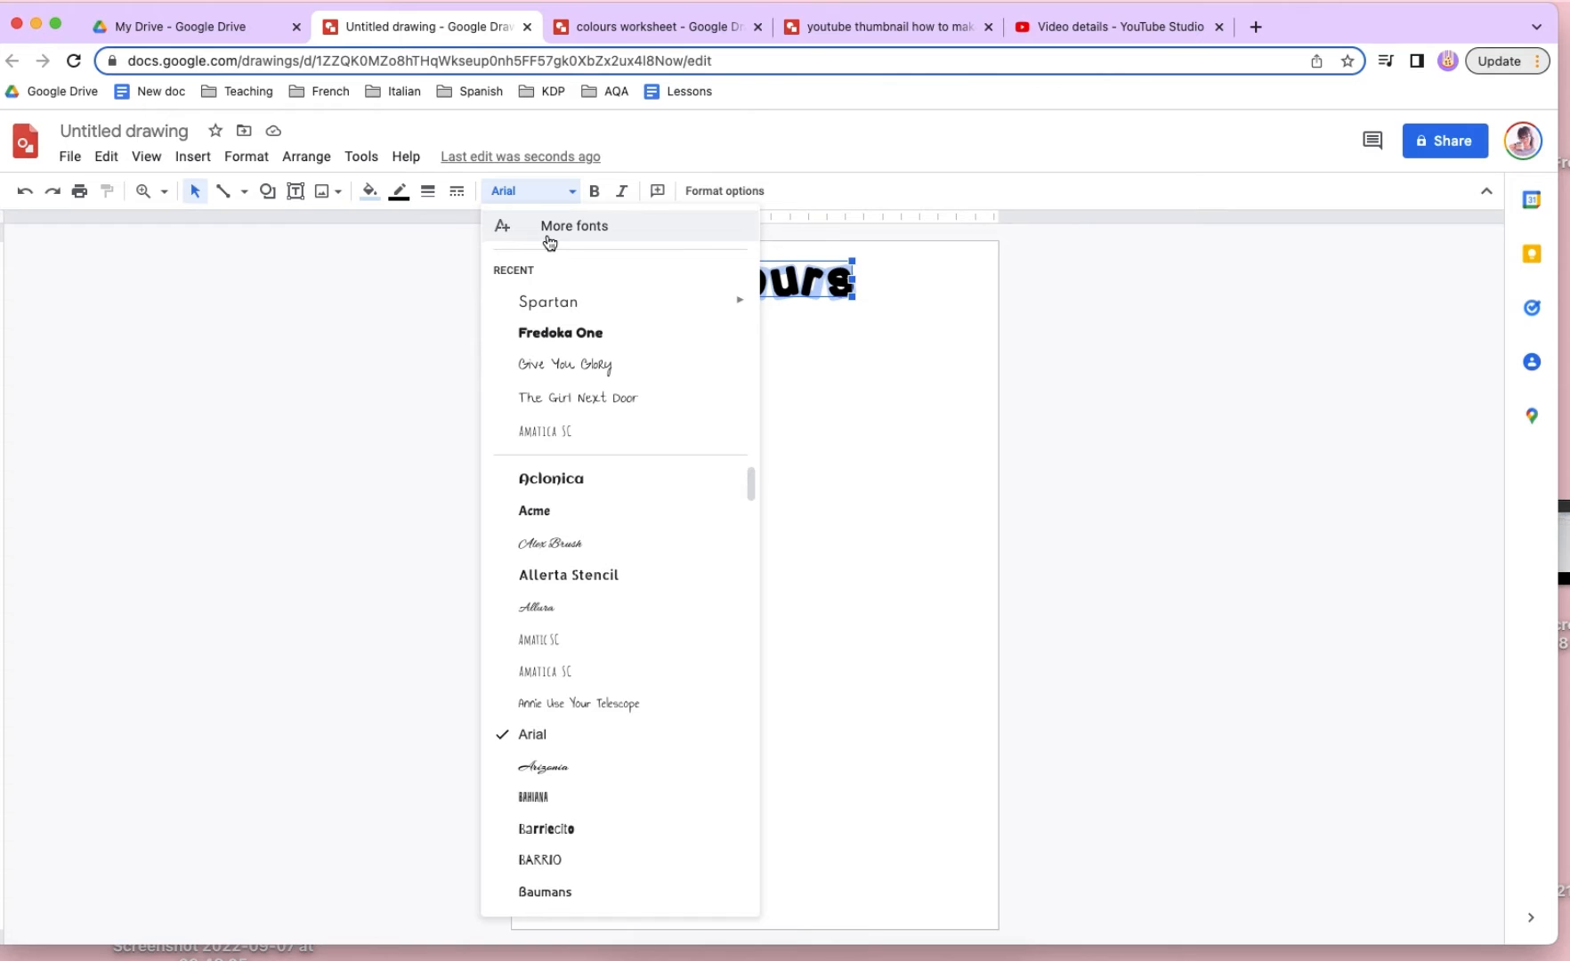
pyautogui.click(585, 408)
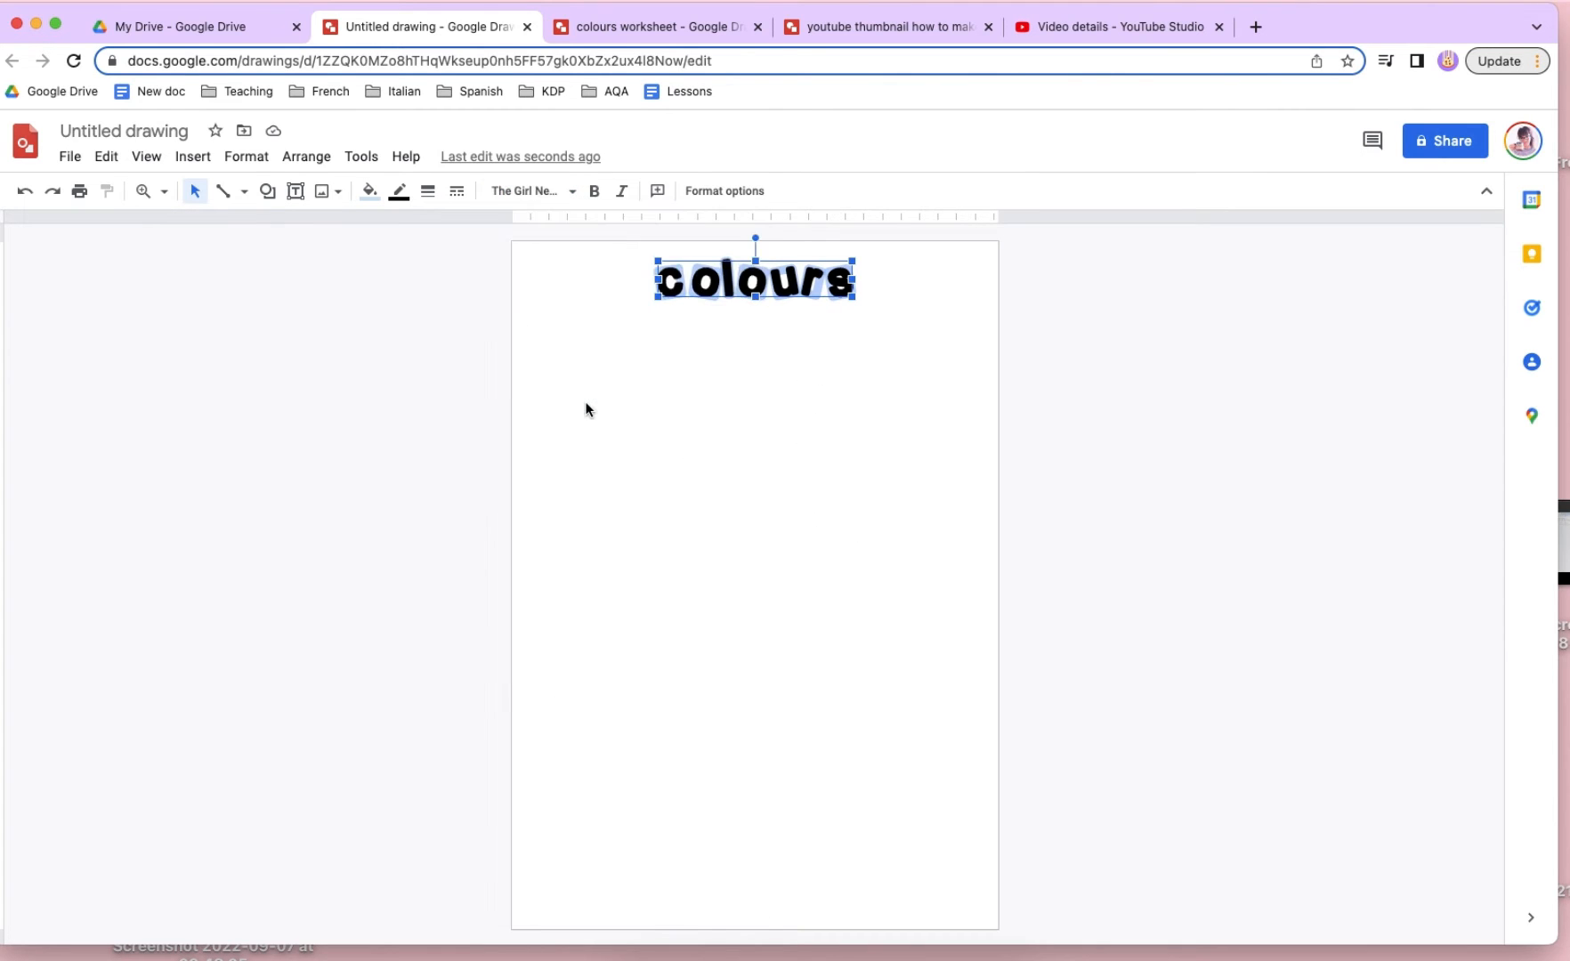
pyautogui.click(677, 359)
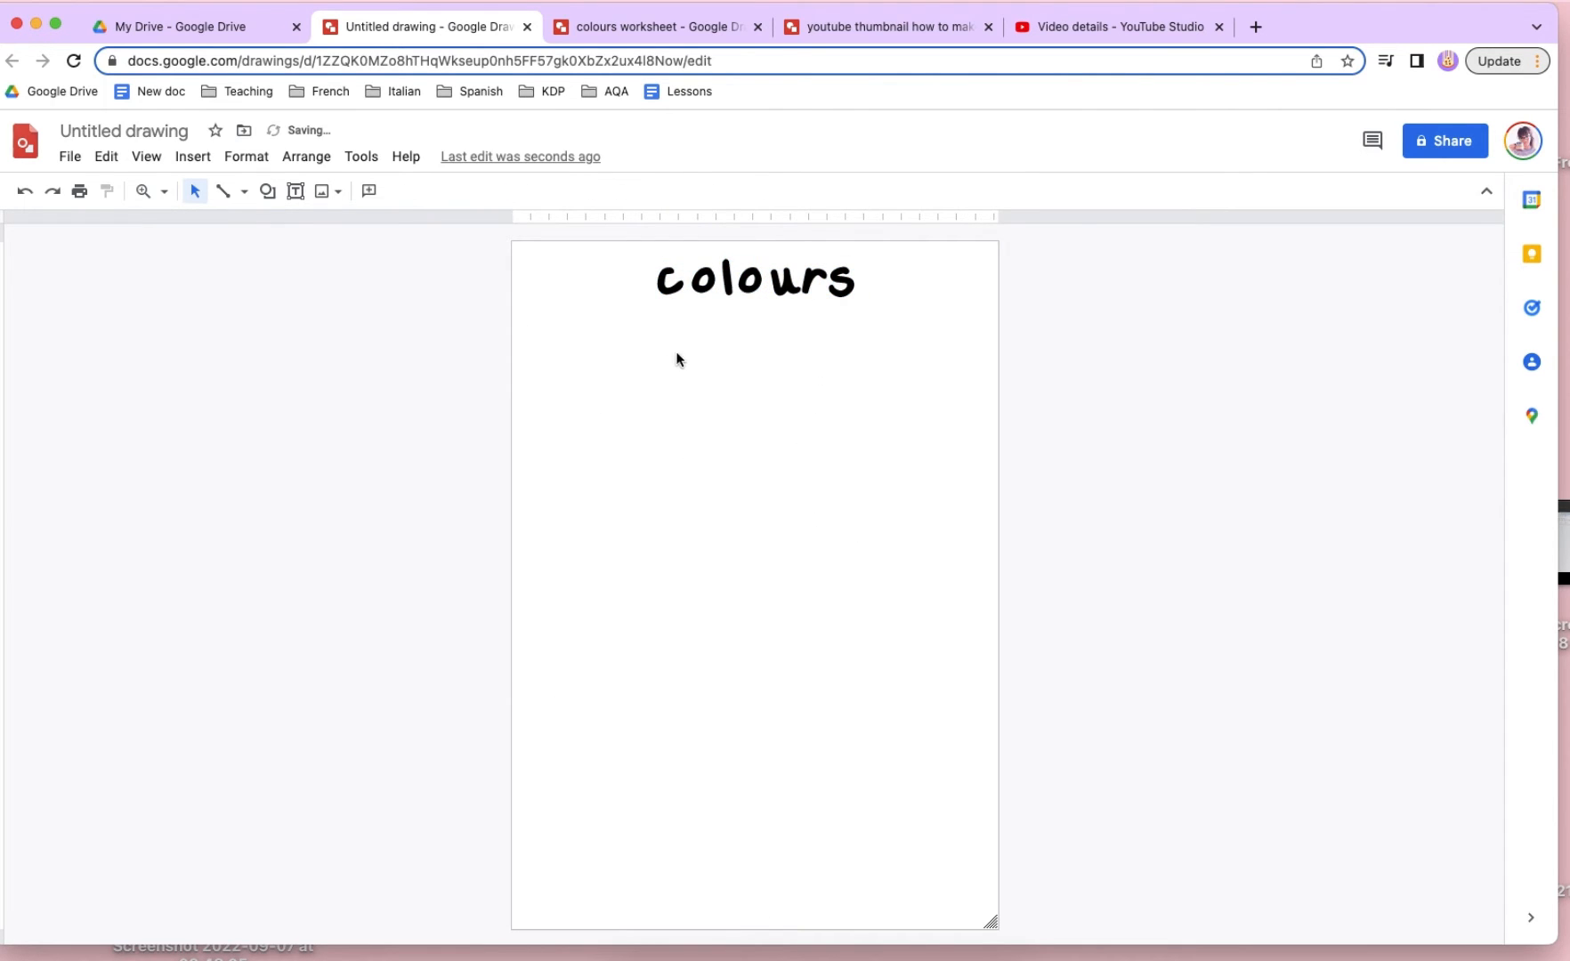
# - Nudge the letter "u" in the "colours" title slightly to the left to even out the spacing
pyautogui.click(785, 278)
pyautogui.press('Left')
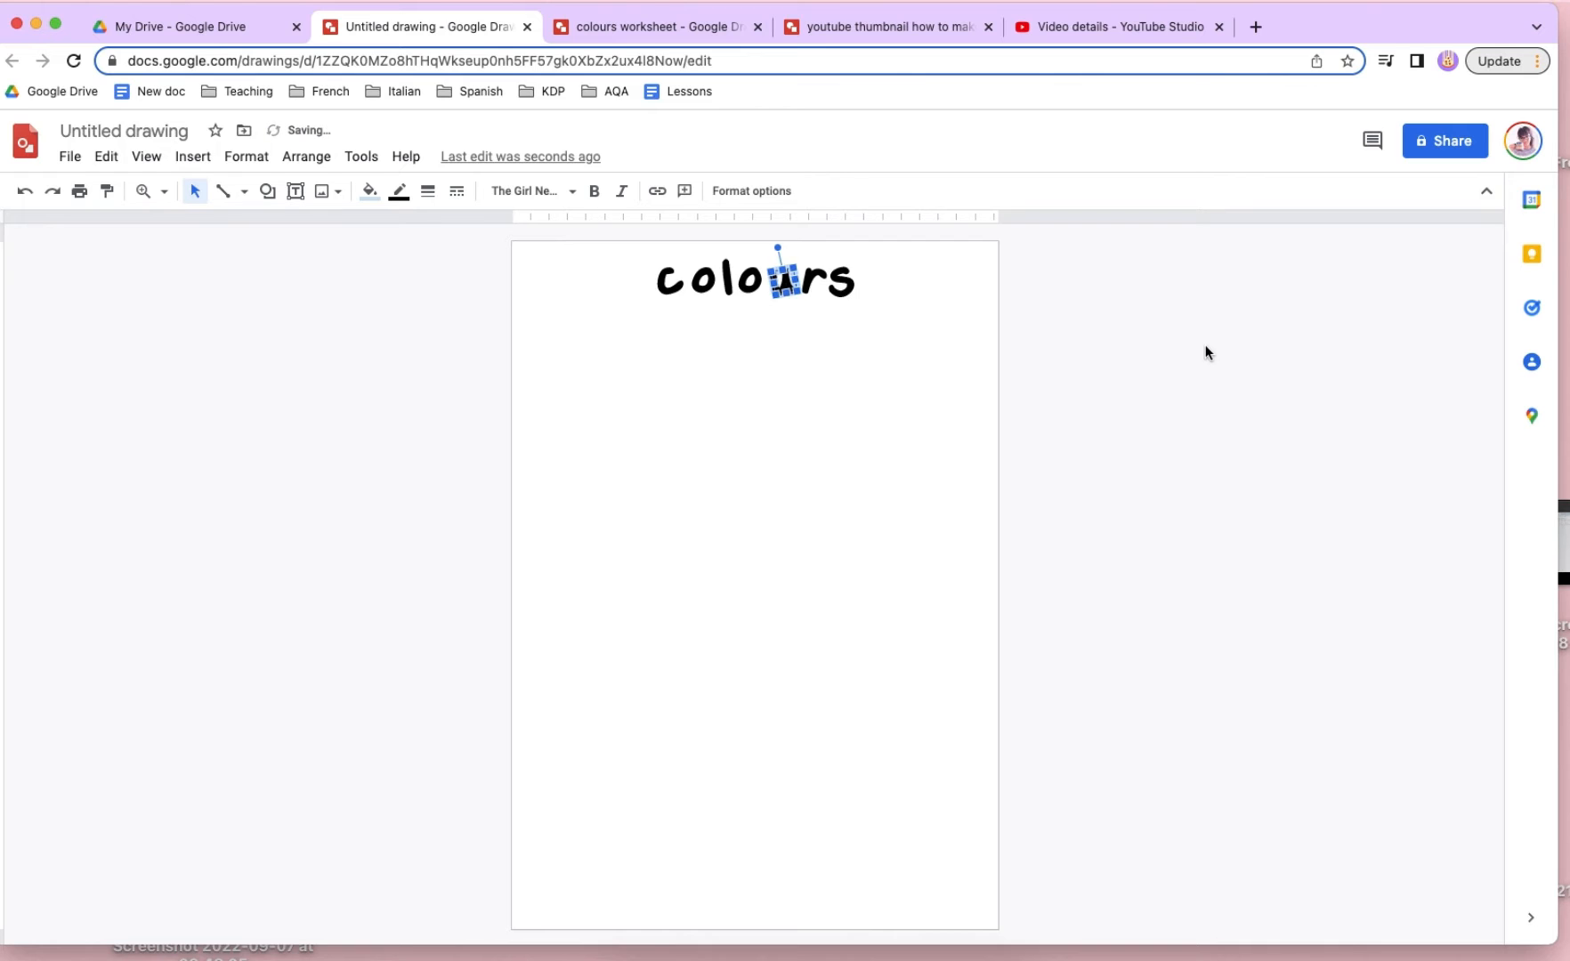
pyautogui.click(845, 302)
pyautogui.click(837, 280)
pyautogui.click(966, 326)
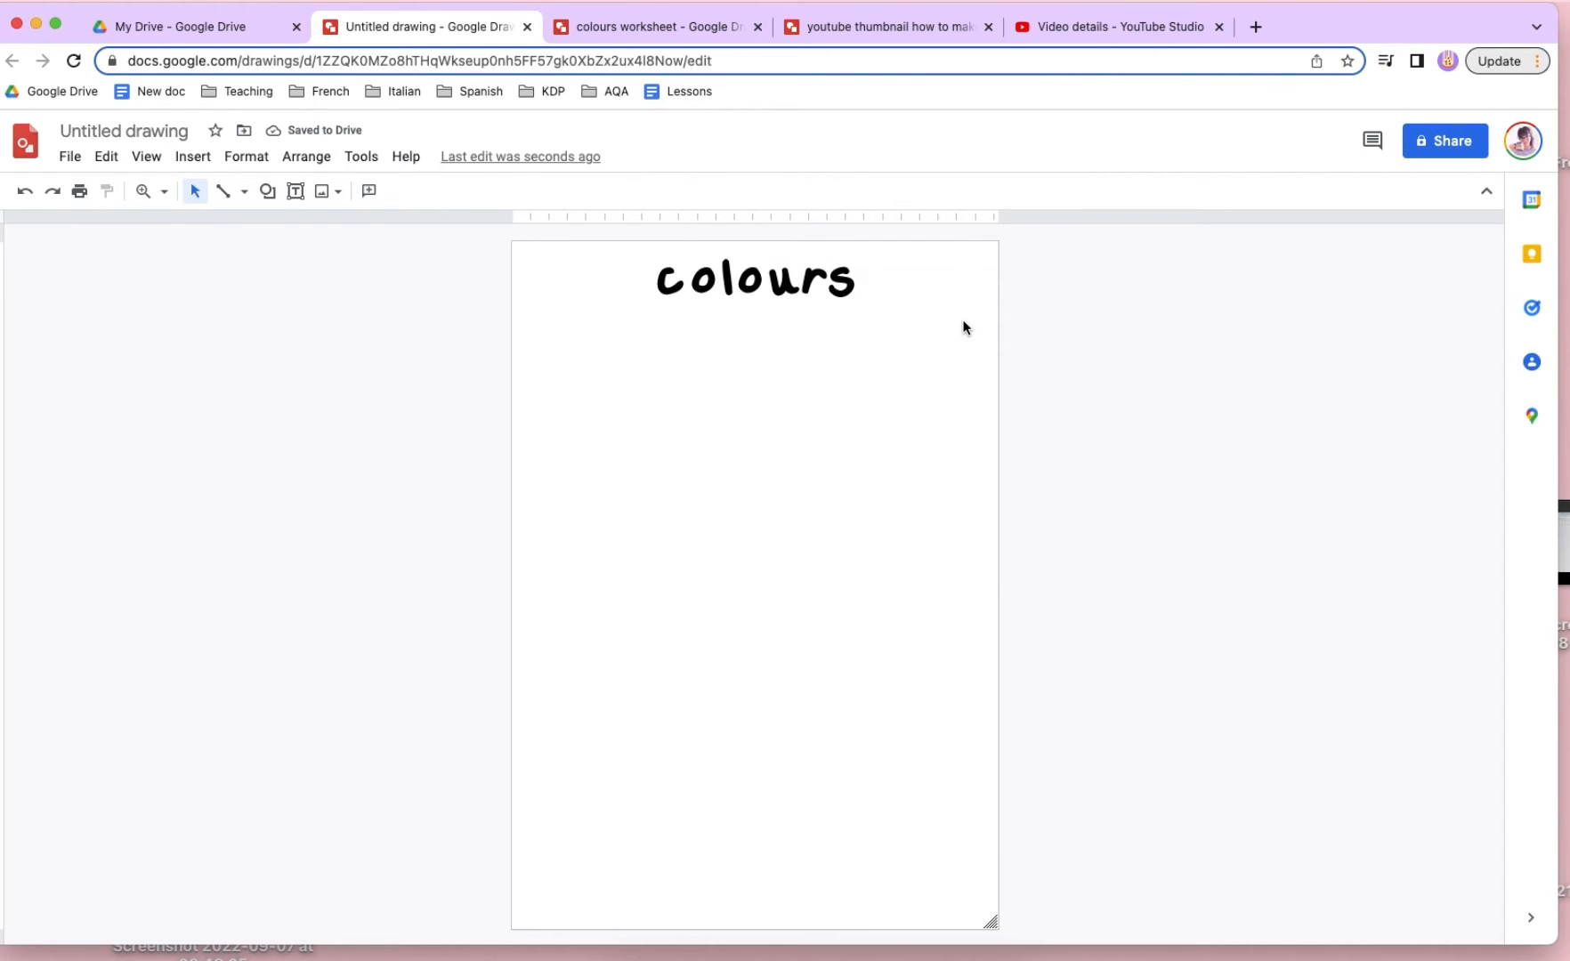
# - Set both the fill and the outline of the title letter "c" to pastel red
pyautogui.click(669, 283)
pyautogui.click(369, 196)
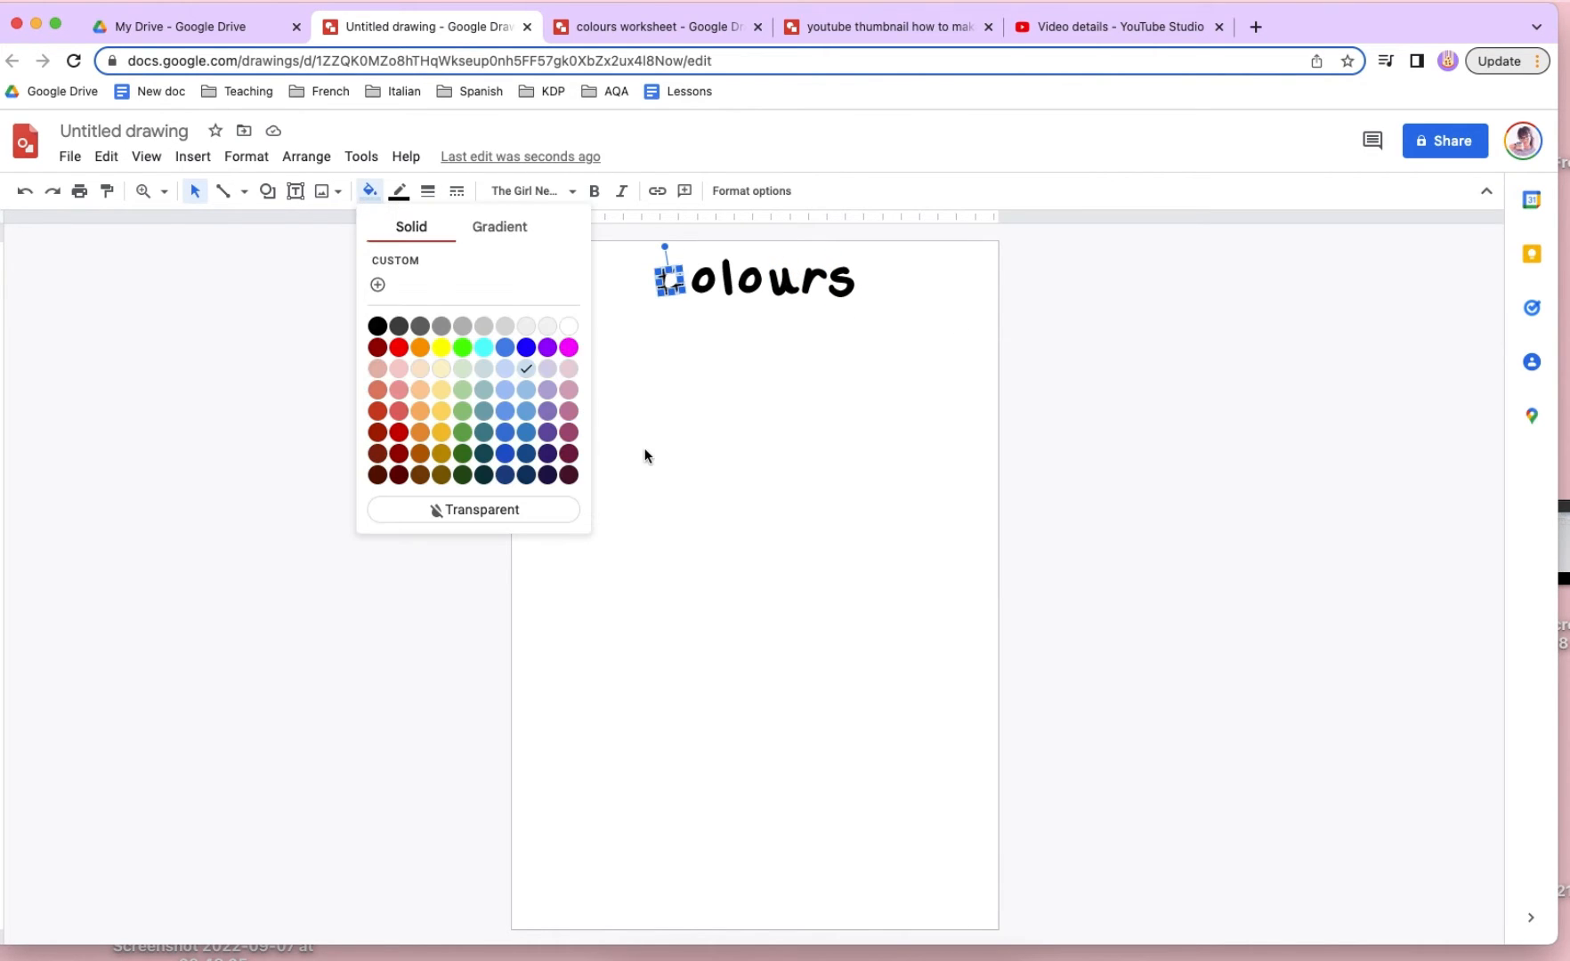
pyautogui.click(393, 392)
pyautogui.click(399, 190)
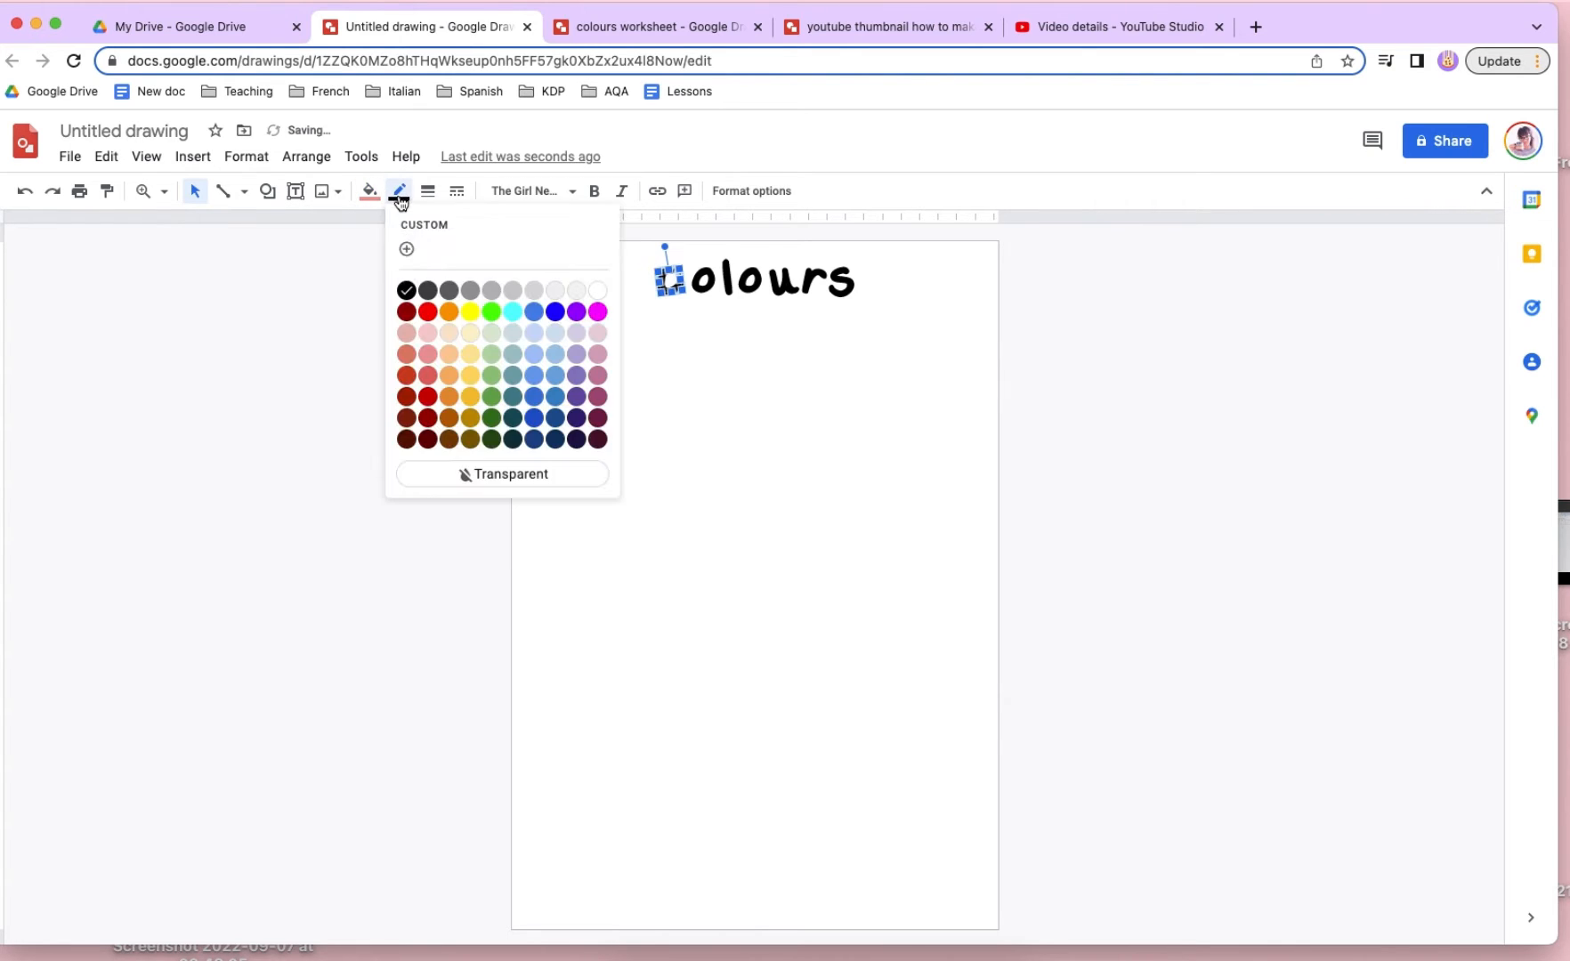
pyautogui.click(428, 390)
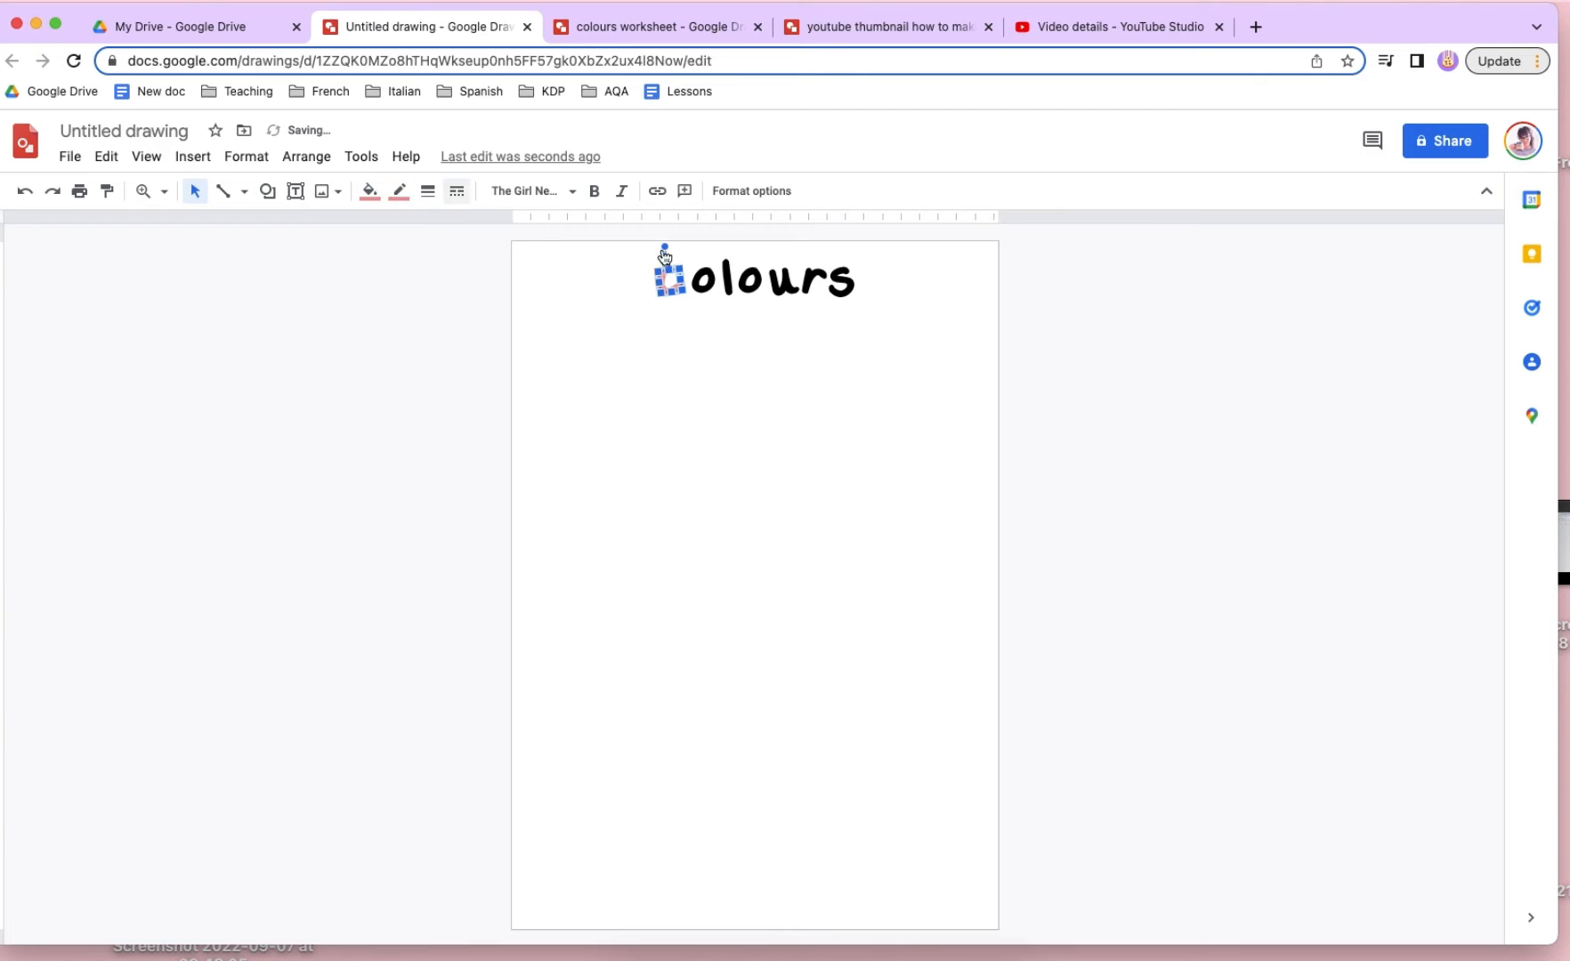
# - Set the fill and outline of the first "o" in the title to pastel orange
pyautogui.press('Tab')
pyautogui.click(369, 190)
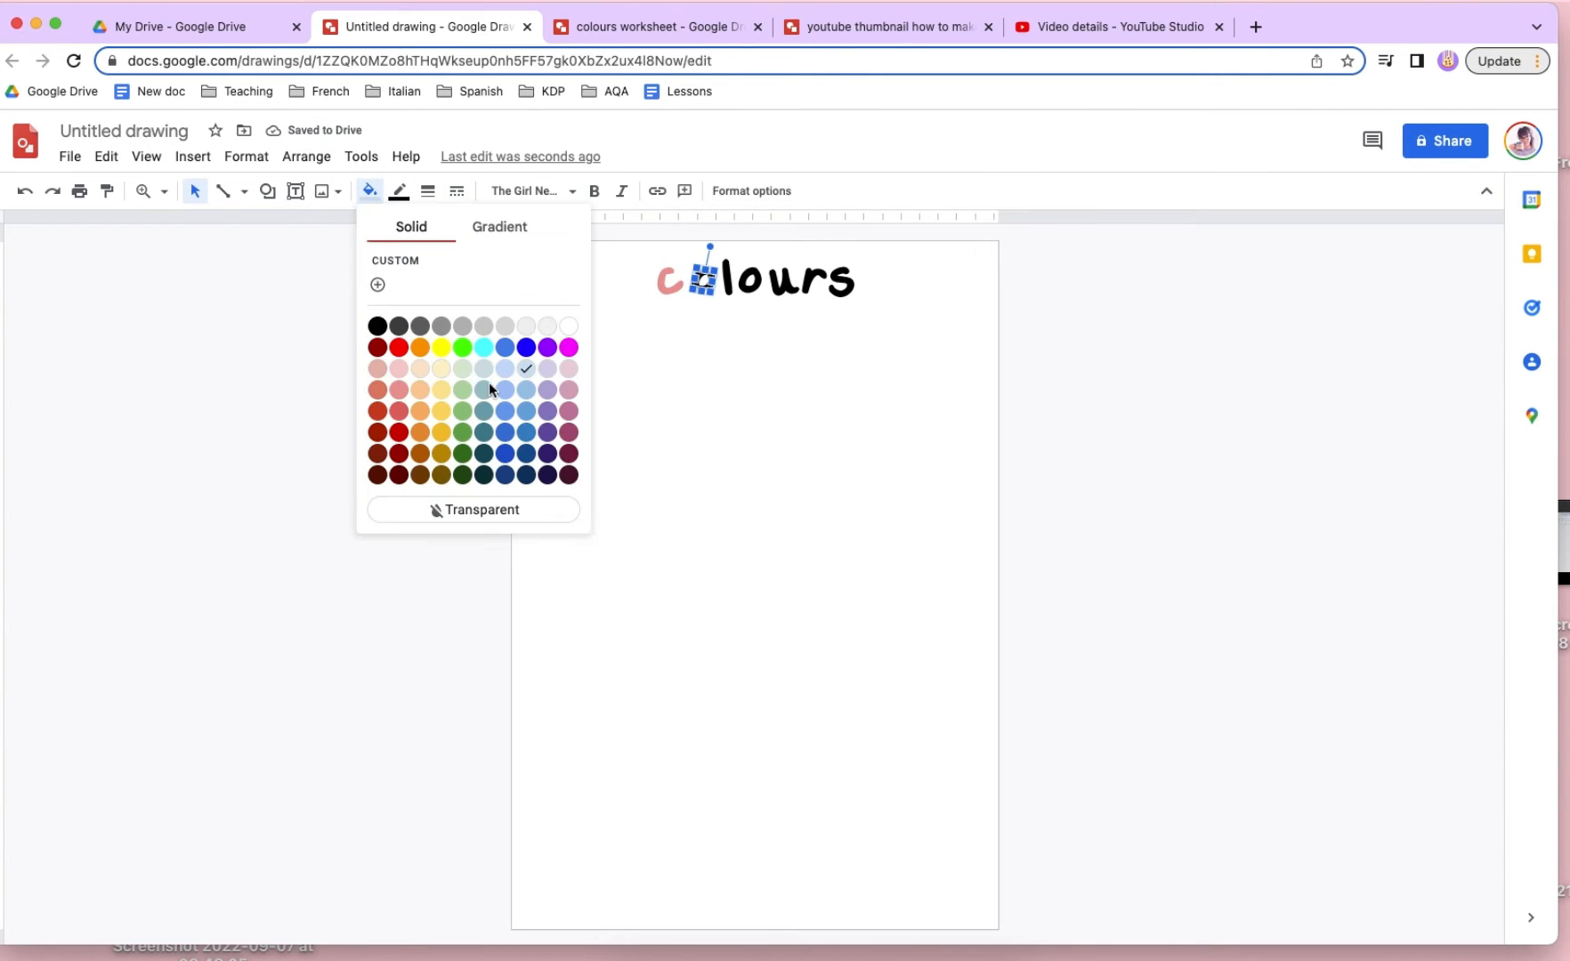
pyautogui.click(422, 387)
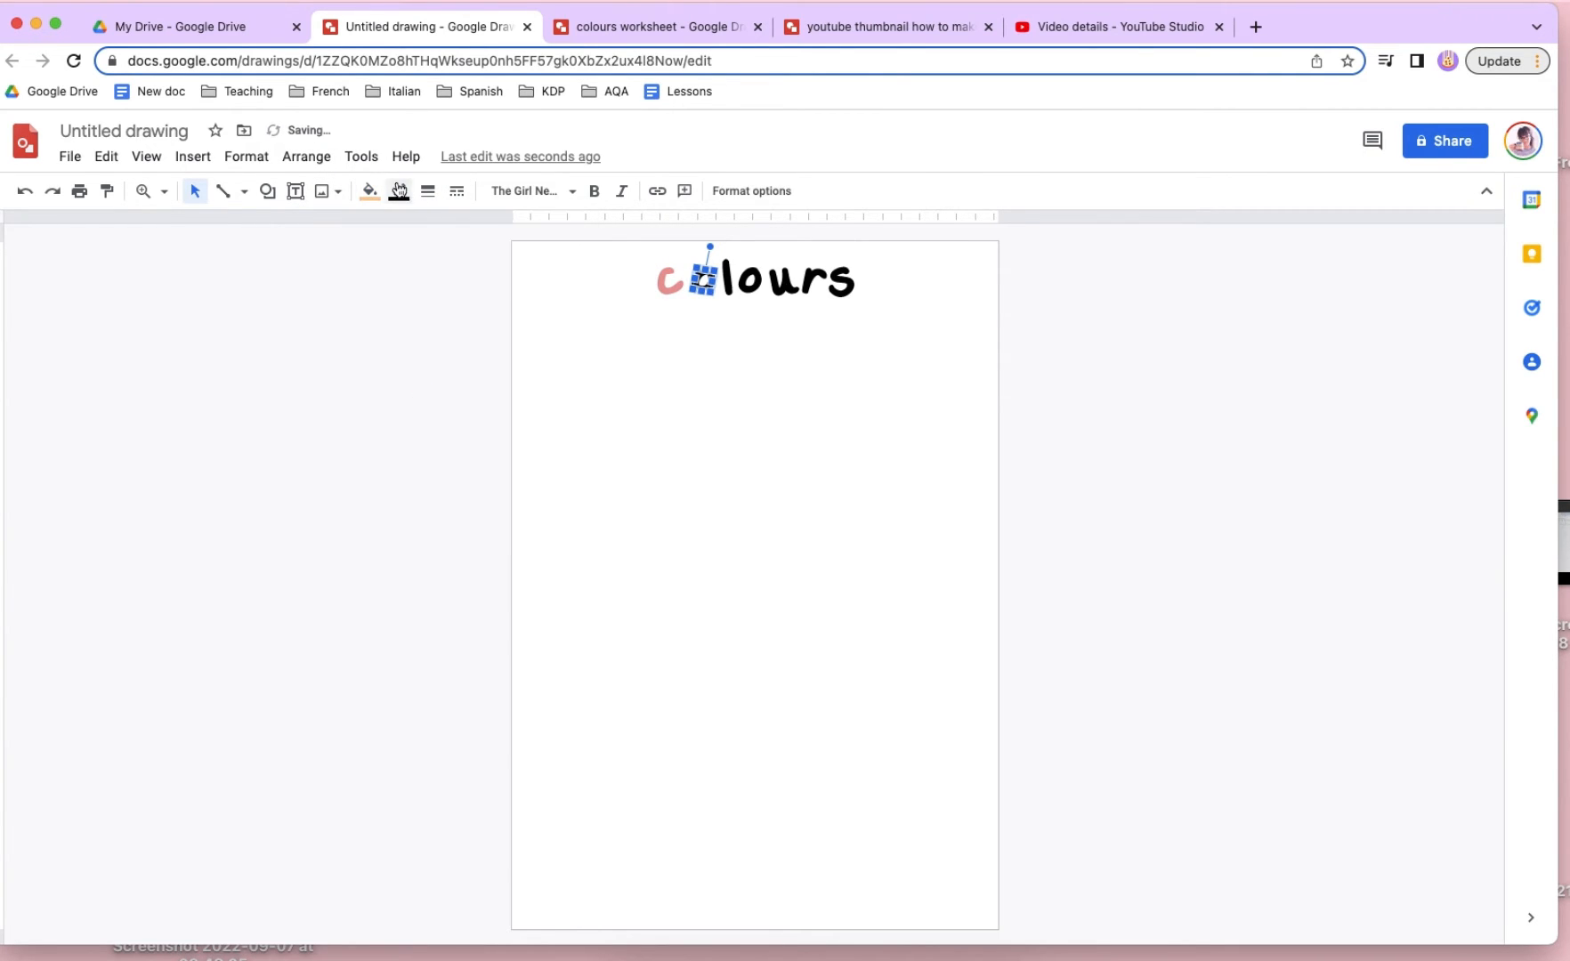
pyautogui.click(399, 191)
pyautogui.click(454, 352)
# - Set the fill and outline of the title letter "l" to pastel yellow
pyautogui.click(726, 278)
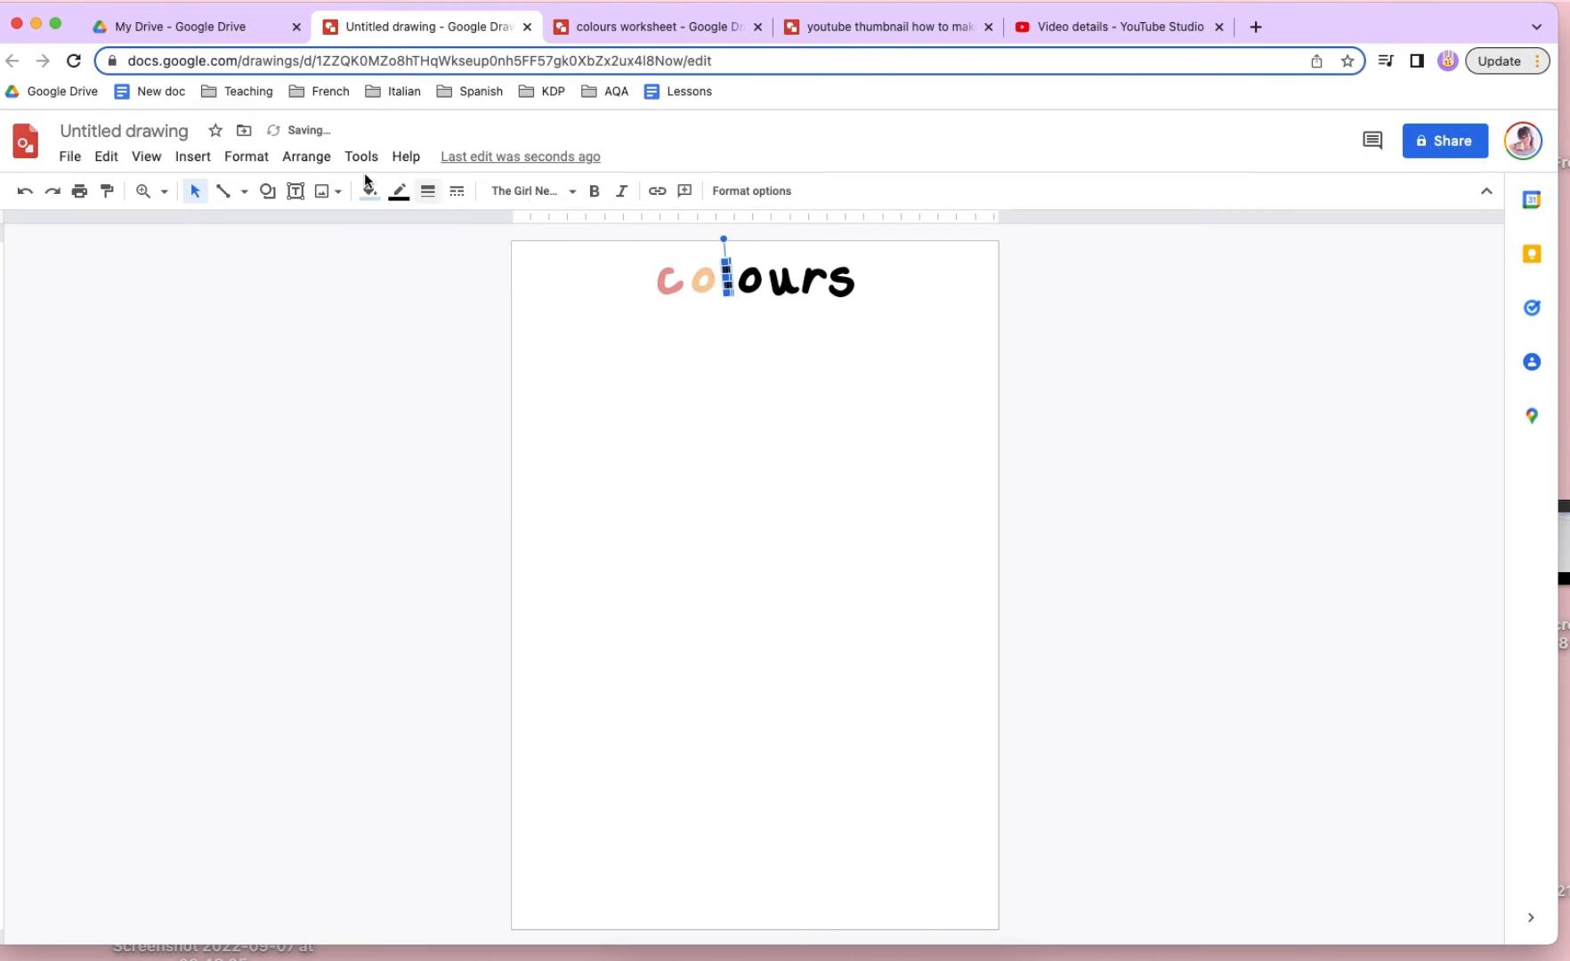
pyautogui.click(369, 191)
pyautogui.click(441, 389)
pyautogui.click(399, 191)
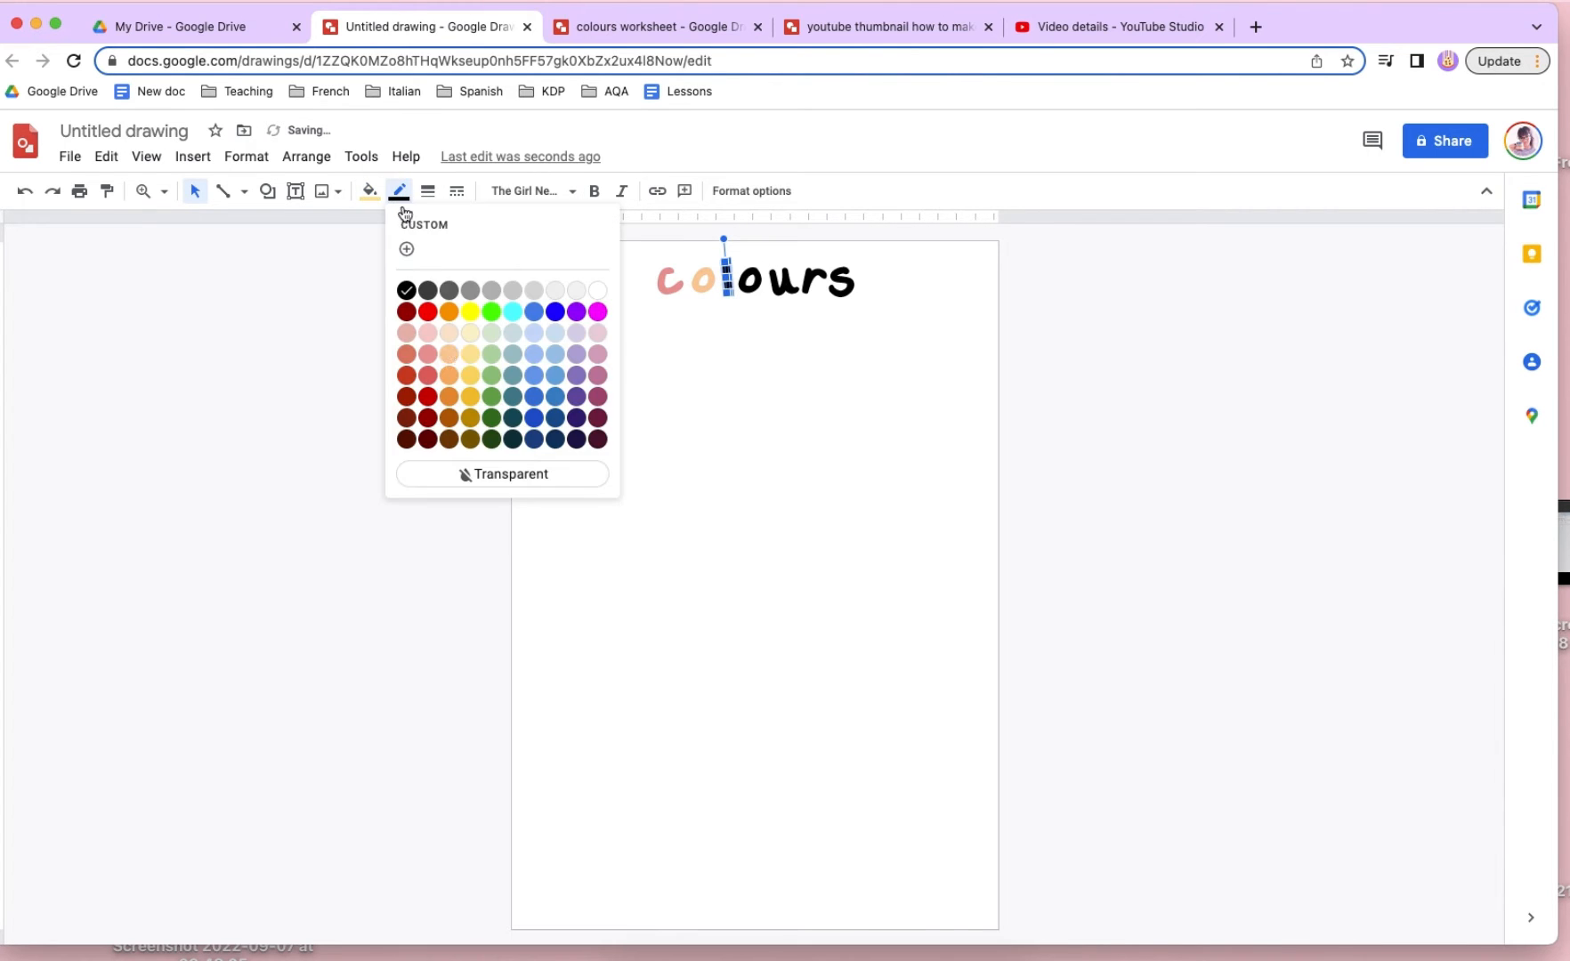
pyautogui.click(471, 356)
# - Set the fill and outline of the second "o" in the title to pastel green
pyautogui.click(755, 282)
pyautogui.click(370, 190)
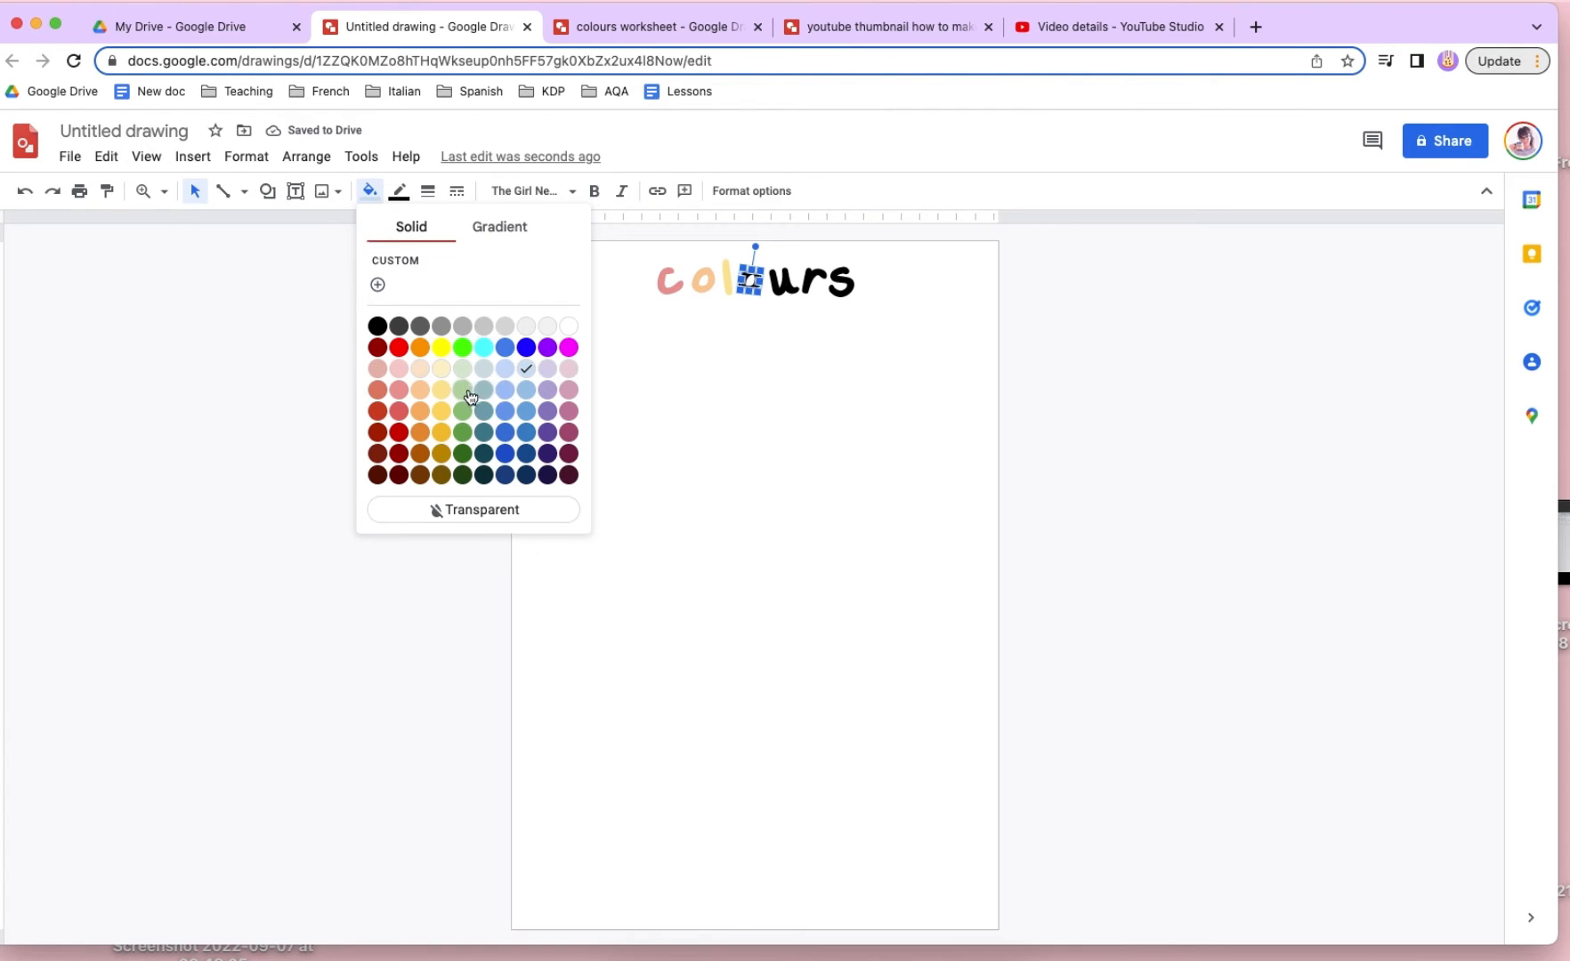
pyautogui.click(462, 389)
pyautogui.click(399, 190)
pyautogui.click(493, 360)
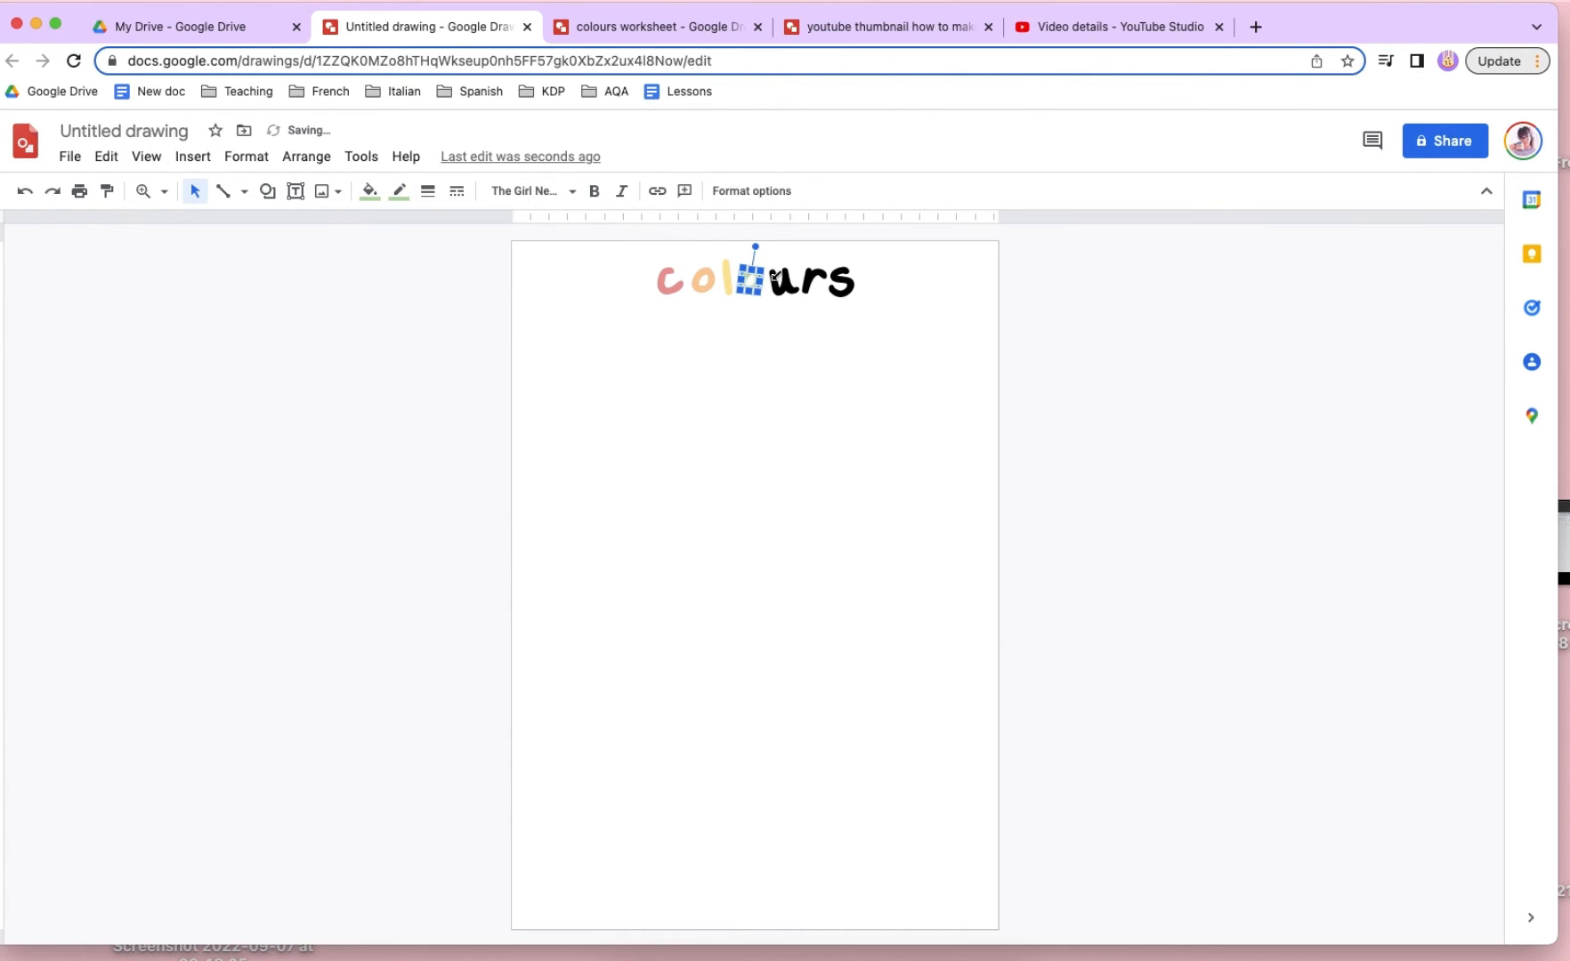
# - Set the fill and outline of the title letter "u" to pastel teal
pyautogui.click(783, 281)
pyautogui.click(370, 191)
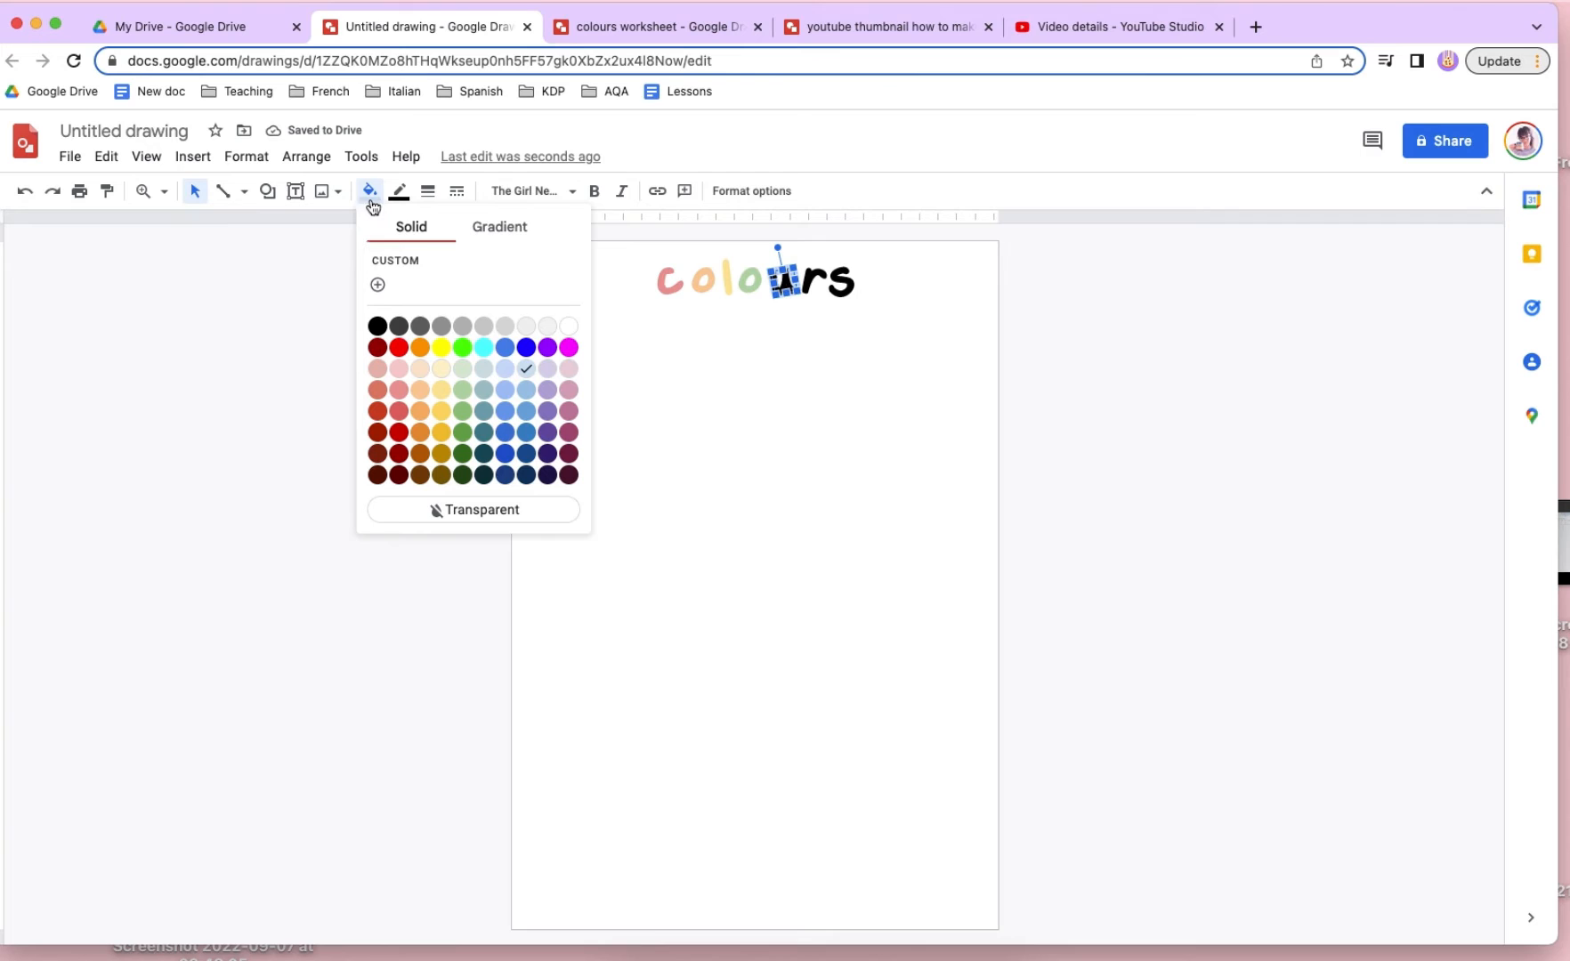
pyautogui.click(489, 392)
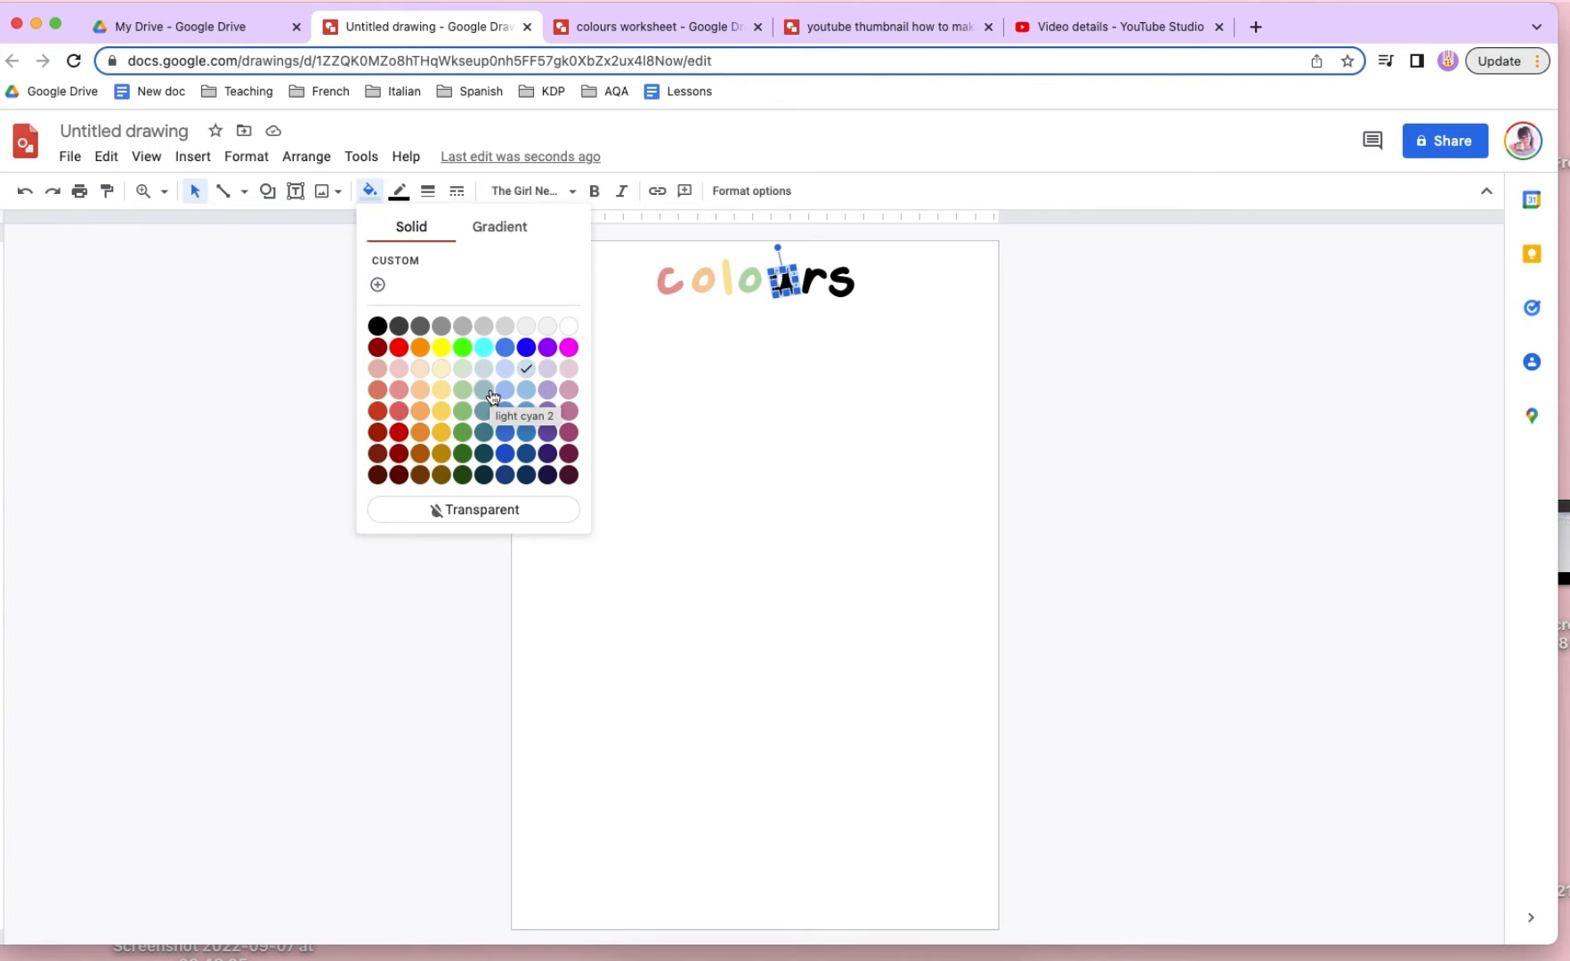
pyautogui.click(398, 190)
pyautogui.click(534, 376)
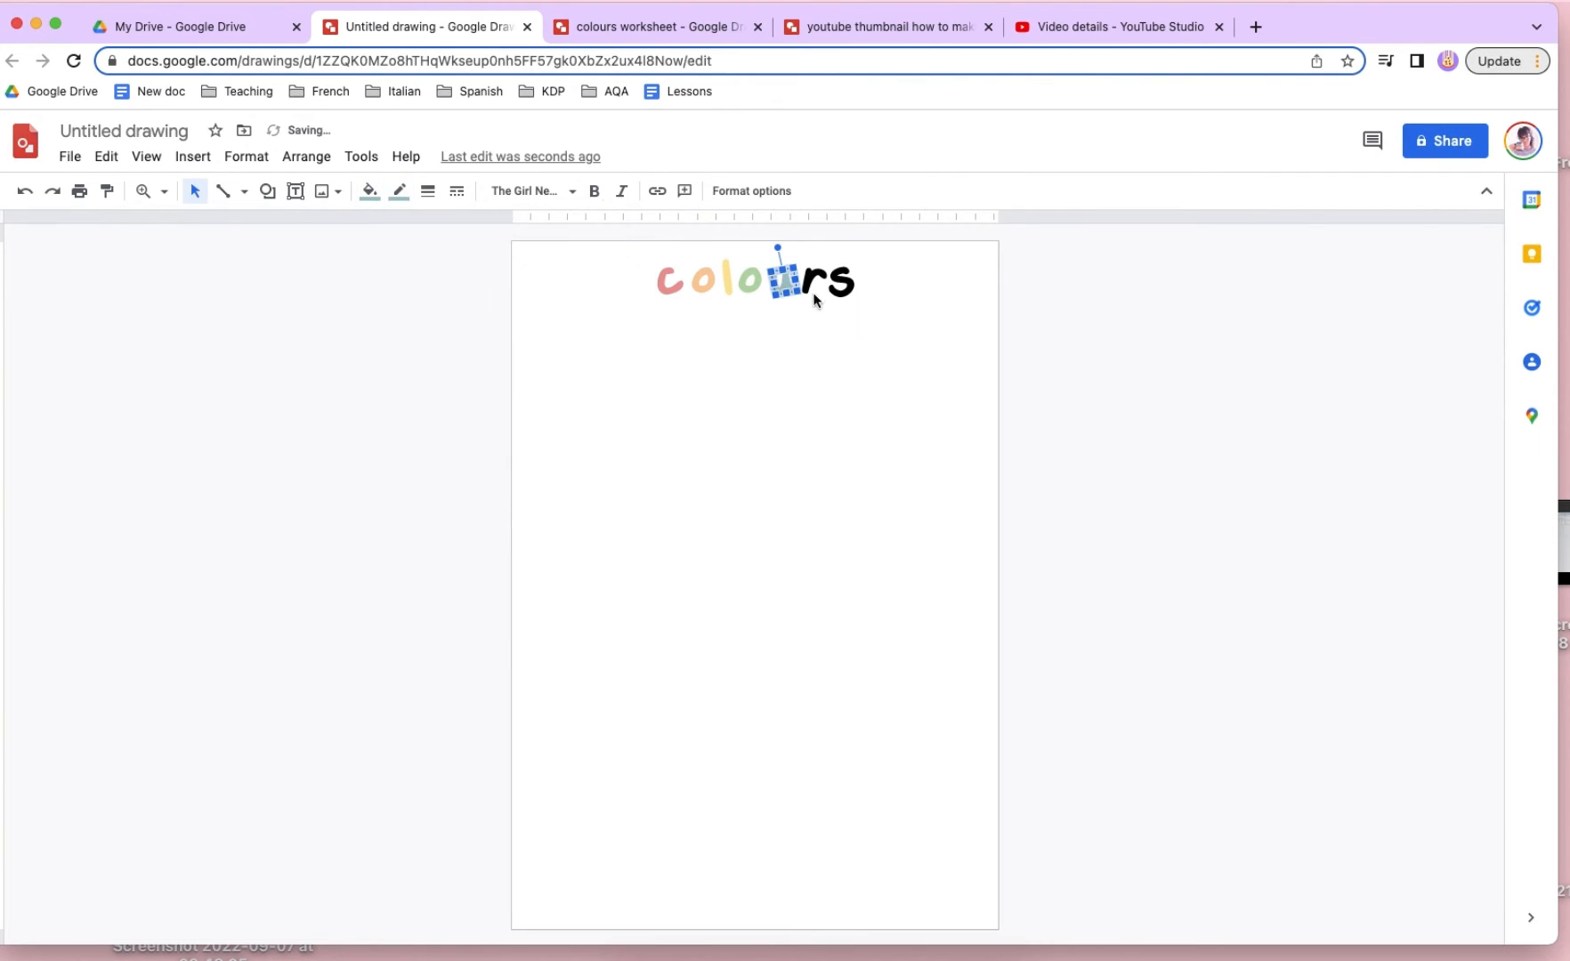
# - Set the fill and outline of the title letter "r" to pastel blue
pyautogui.click(812, 282)
pyautogui.click(370, 190)
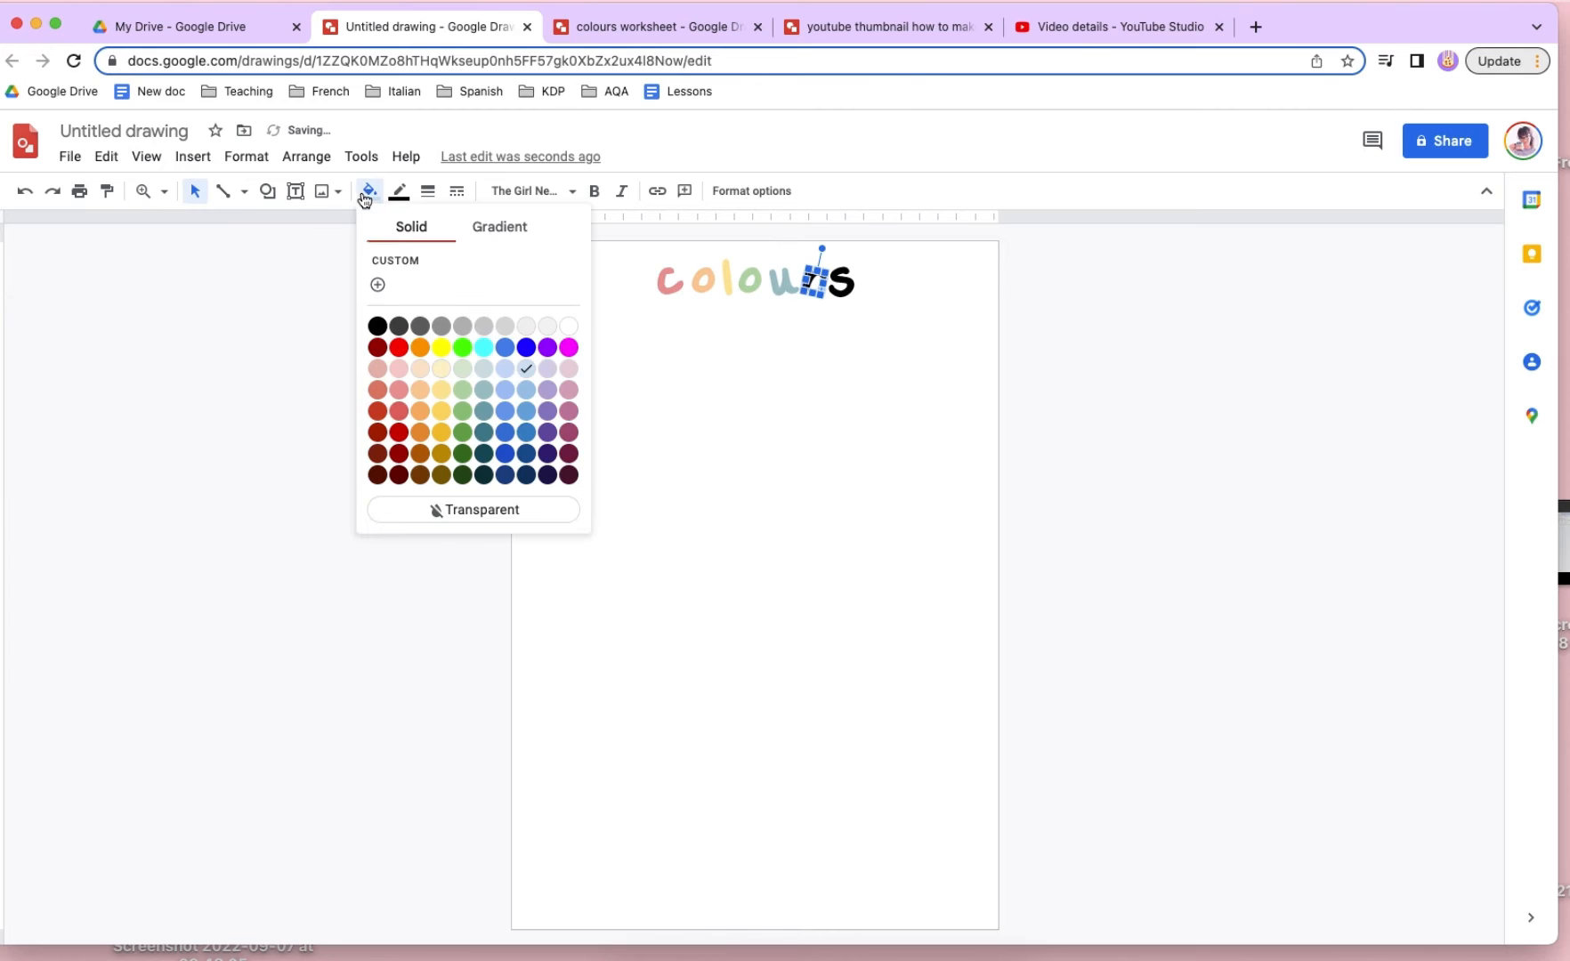
pyautogui.click(526, 389)
pyautogui.click(399, 191)
pyautogui.click(555, 354)
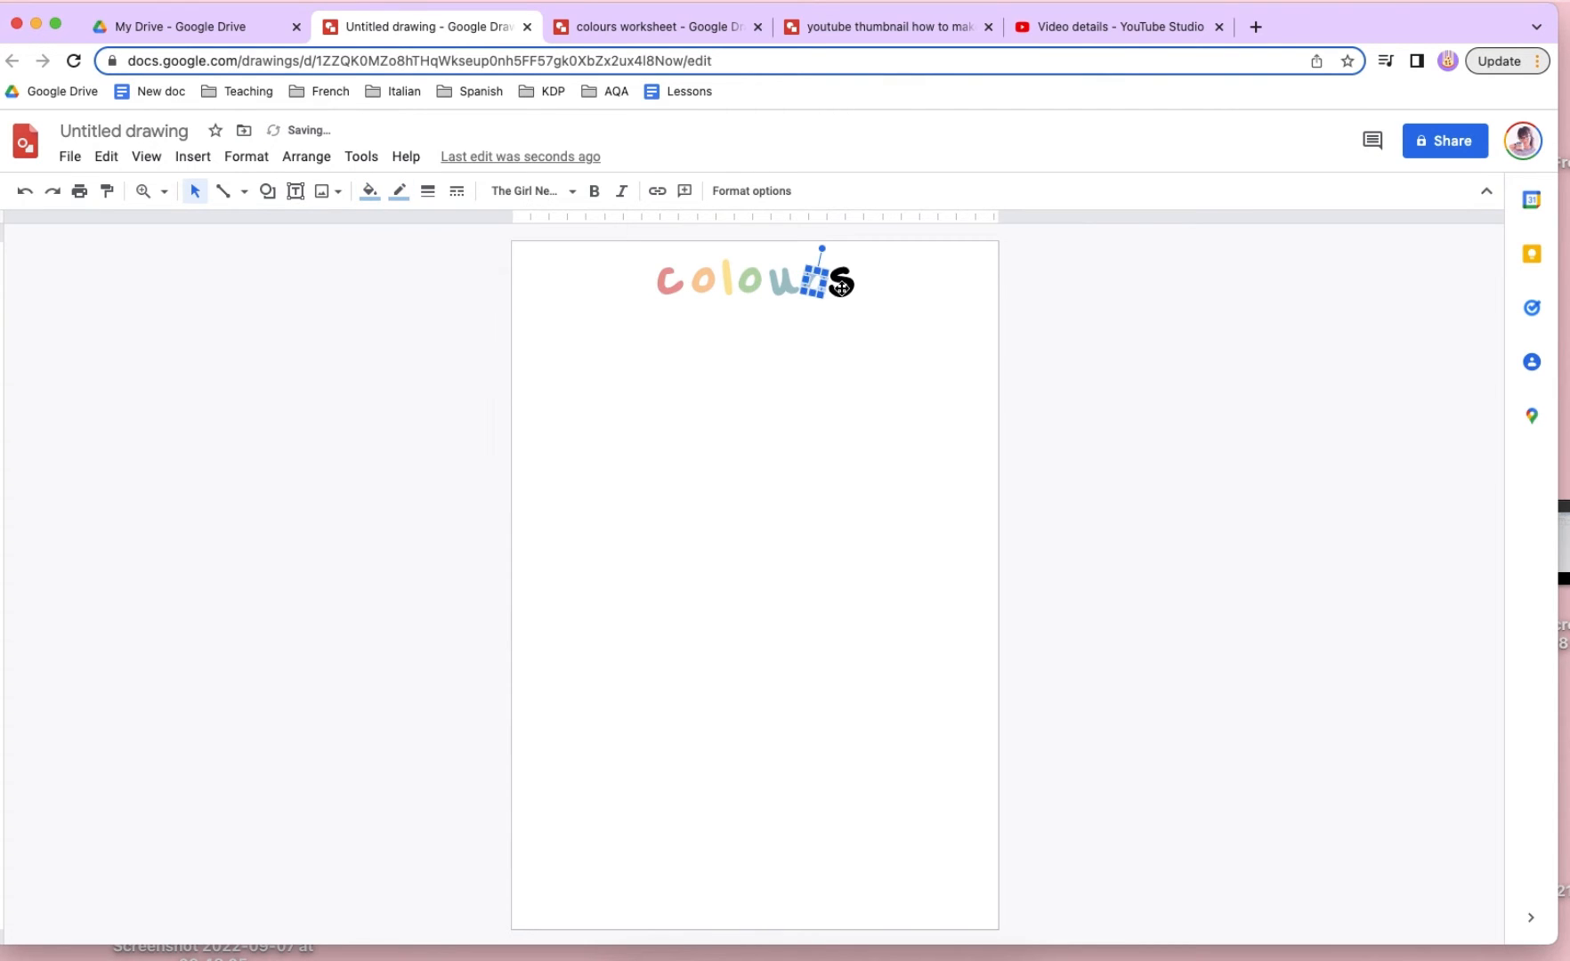
# - Set the fill and outline of the title letter "s" to pastel purple
pyautogui.click(837, 281)
pyautogui.click(377, 193)
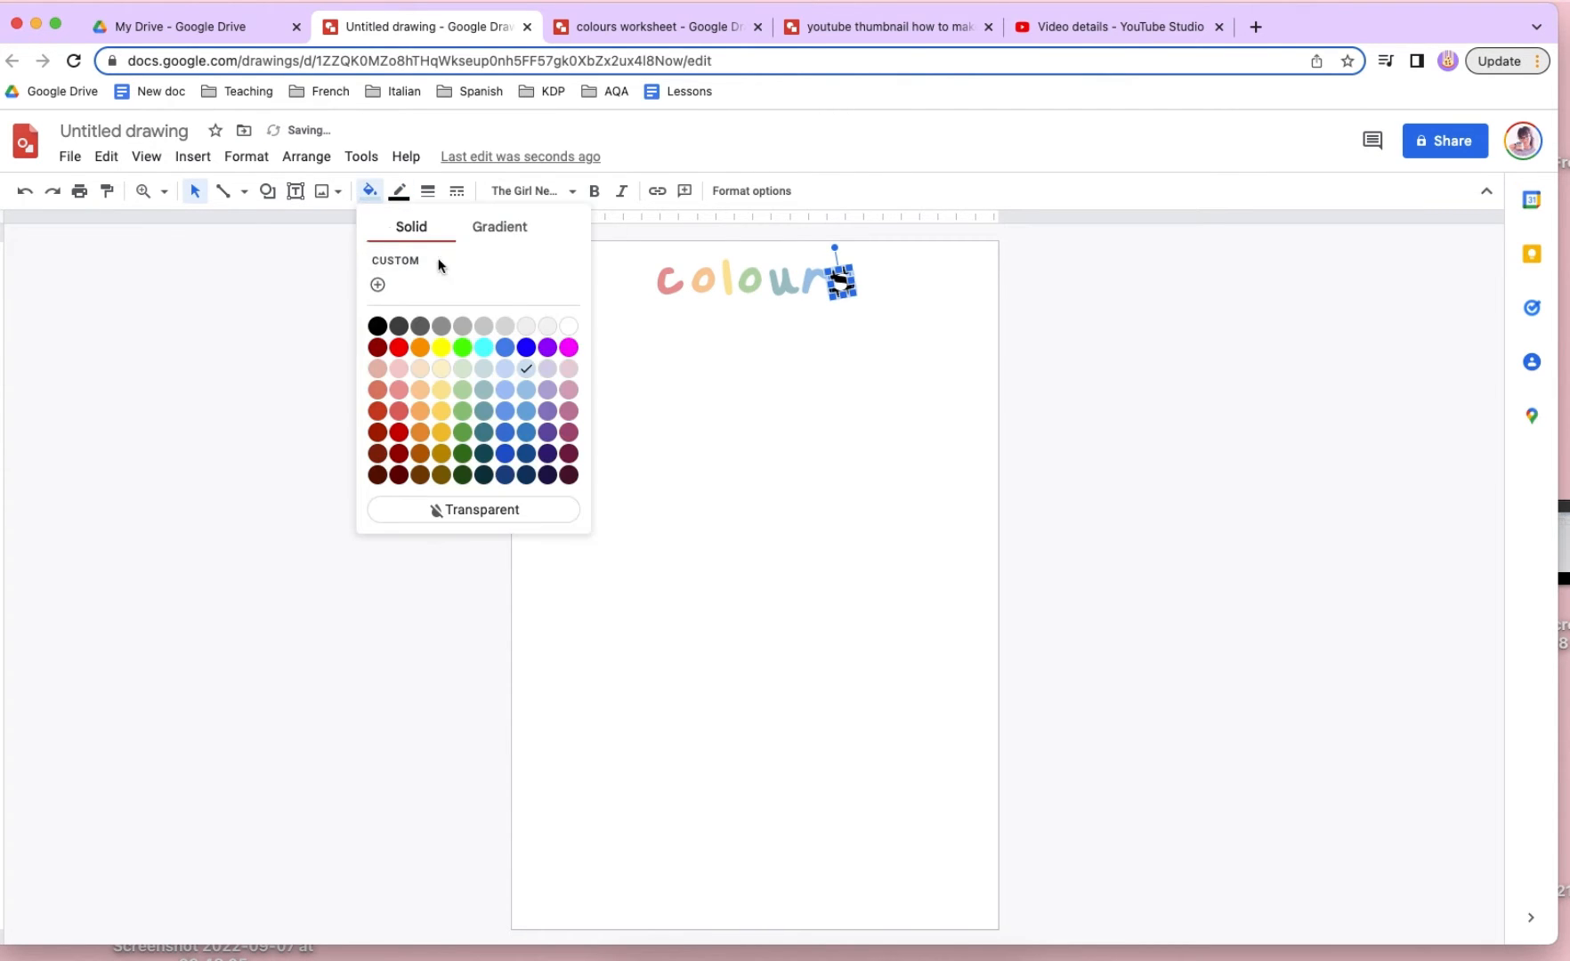
pyautogui.click(566, 383)
pyautogui.click(373, 194)
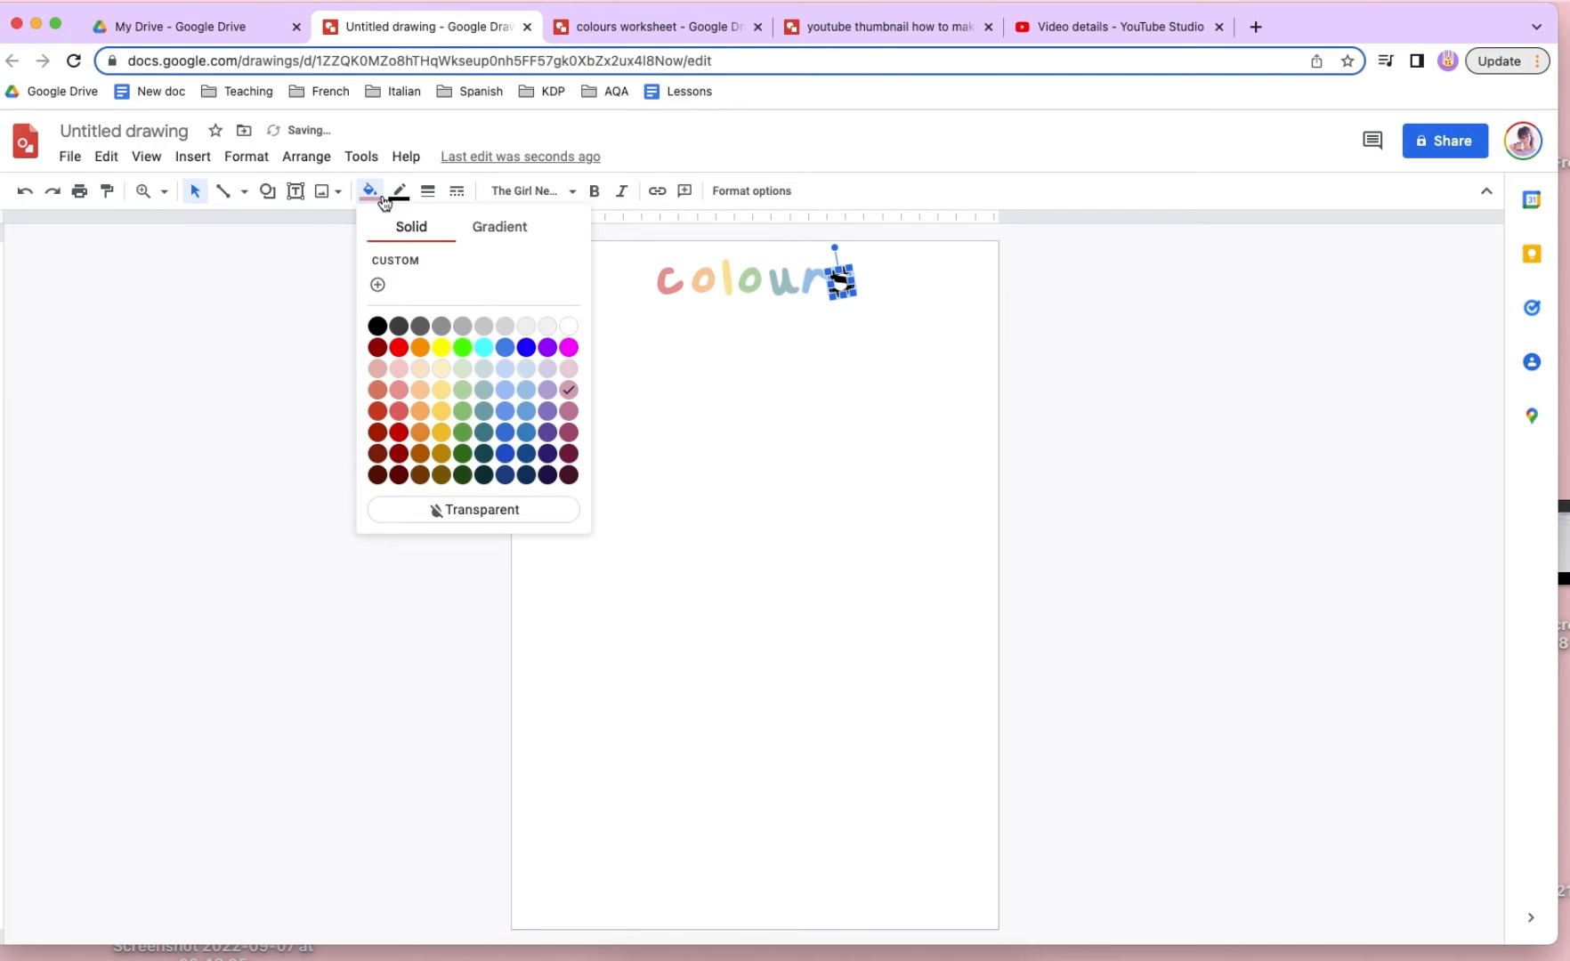
pyautogui.click(544, 383)
pyautogui.click(397, 193)
pyautogui.click(574, 361)
pyautogui.click(1017, 385)
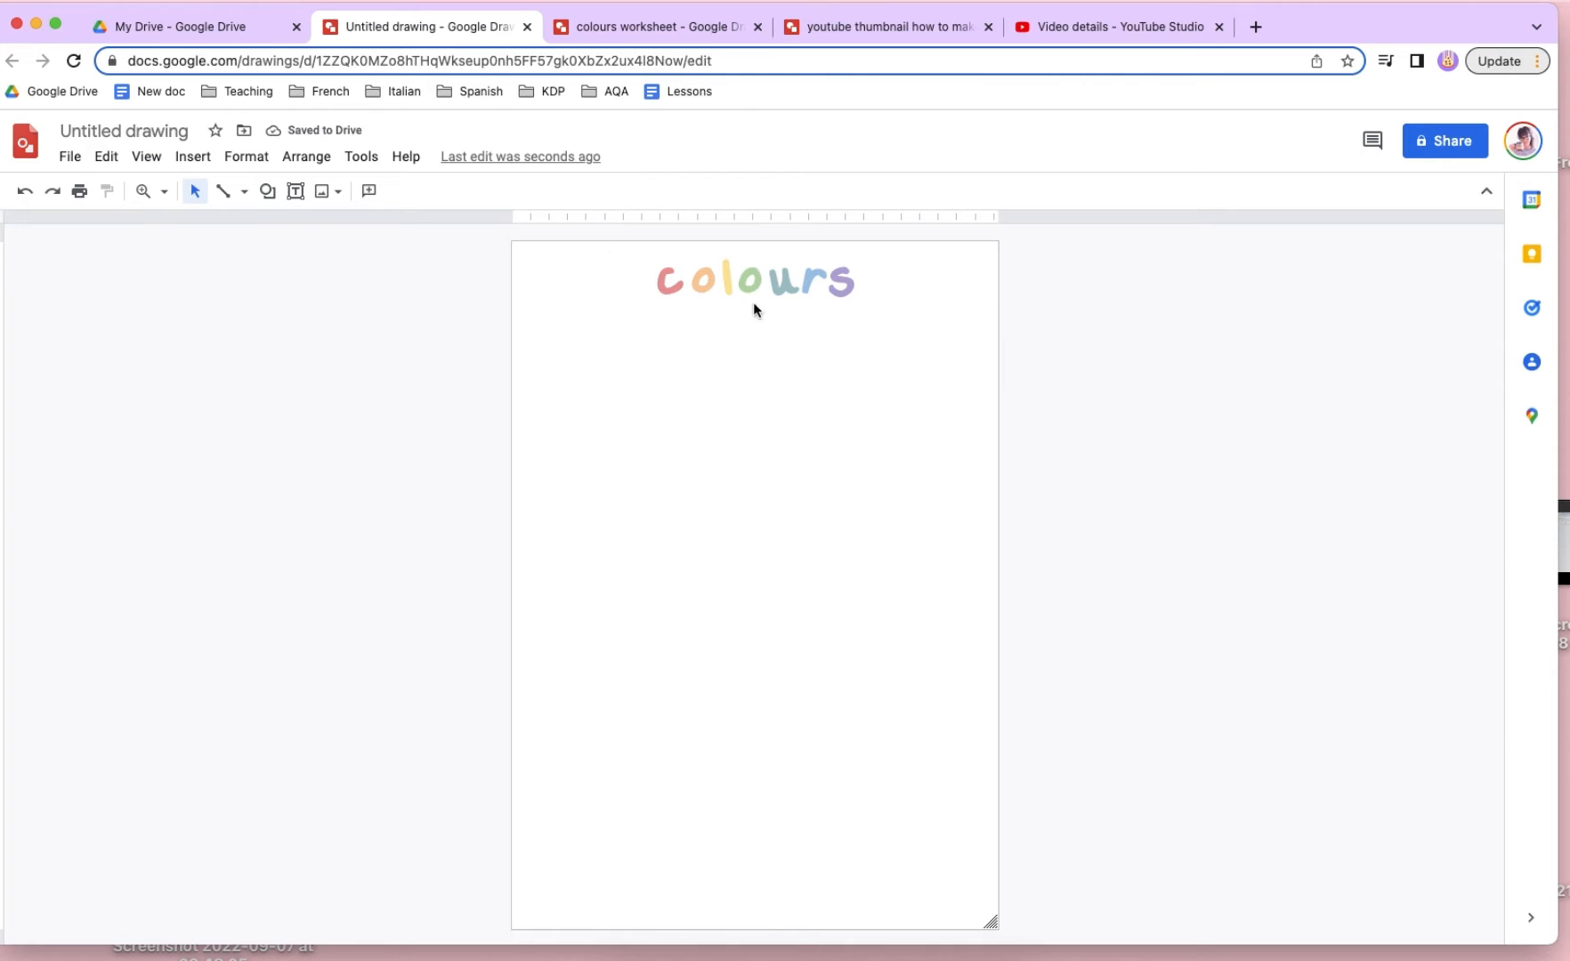
# - Recolour the fill and outline of the title letter "c" with a brighter custom red
pyautogui.click(659, 287)
pyautogui.click(381, 194)
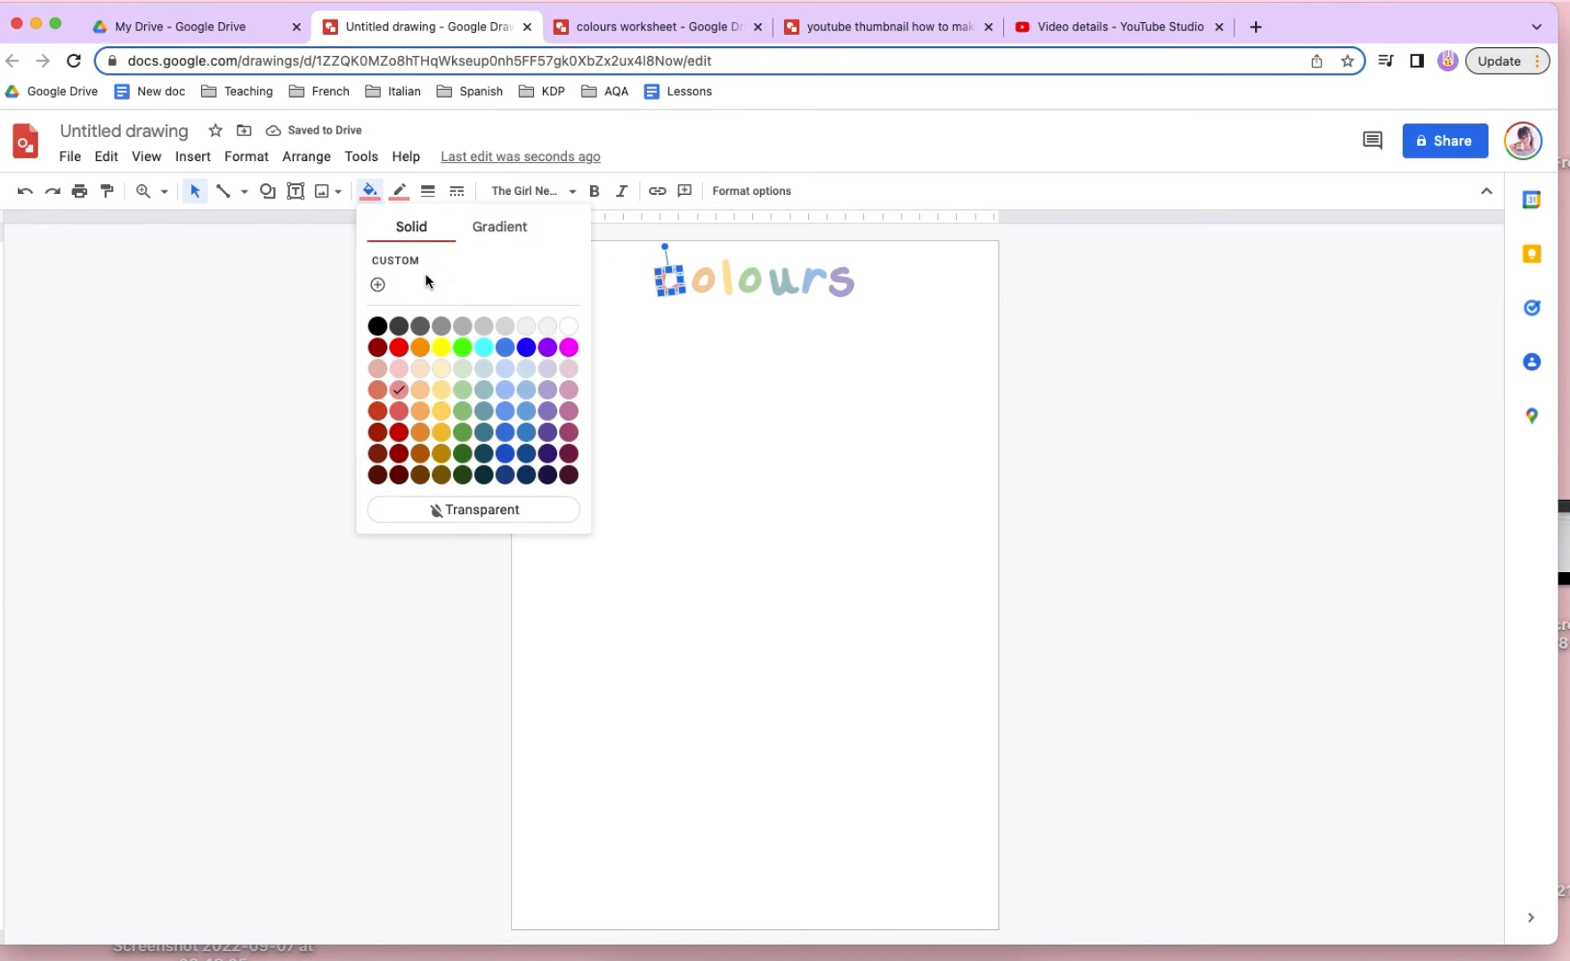
pyautogui.click(376, 283)
pyautogui.moveTo(751, 435); pyautogui.dragTo(782, 414)
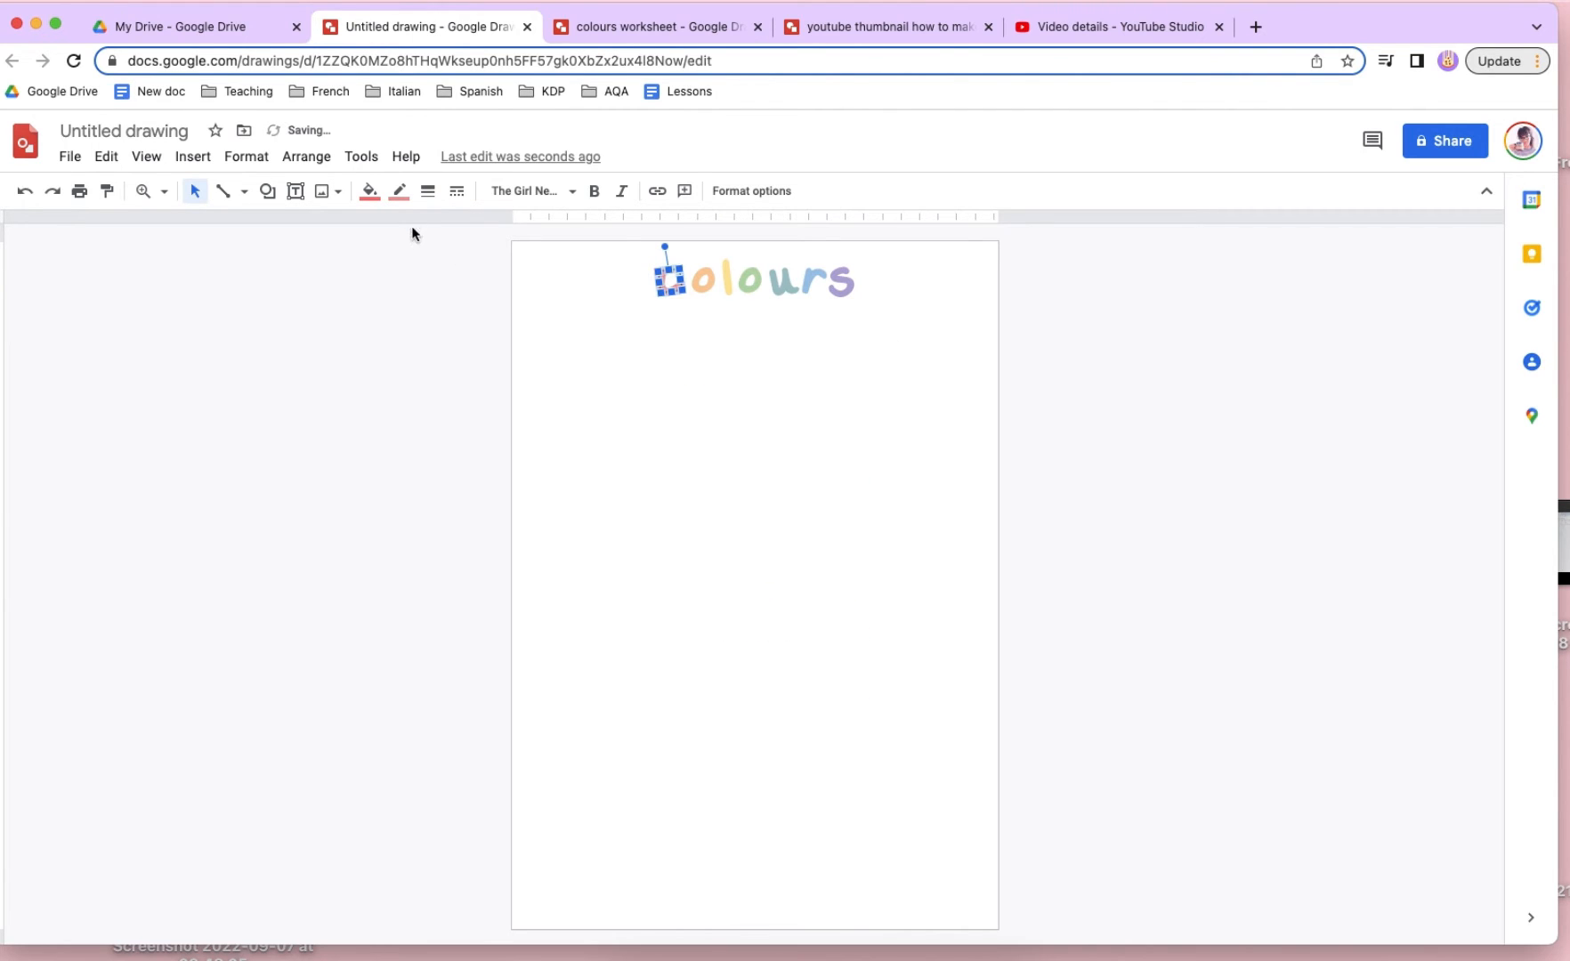
pyautogui.click(398, 190)
pyautogui.click(405, 250)
# - Recolour the fill and outline of the first "o" in the title with the custom orange #ffb56aff
pyautogui.click(695, 283)
pyautogui.click(370, 191)
pyautogui.click(401, 282)
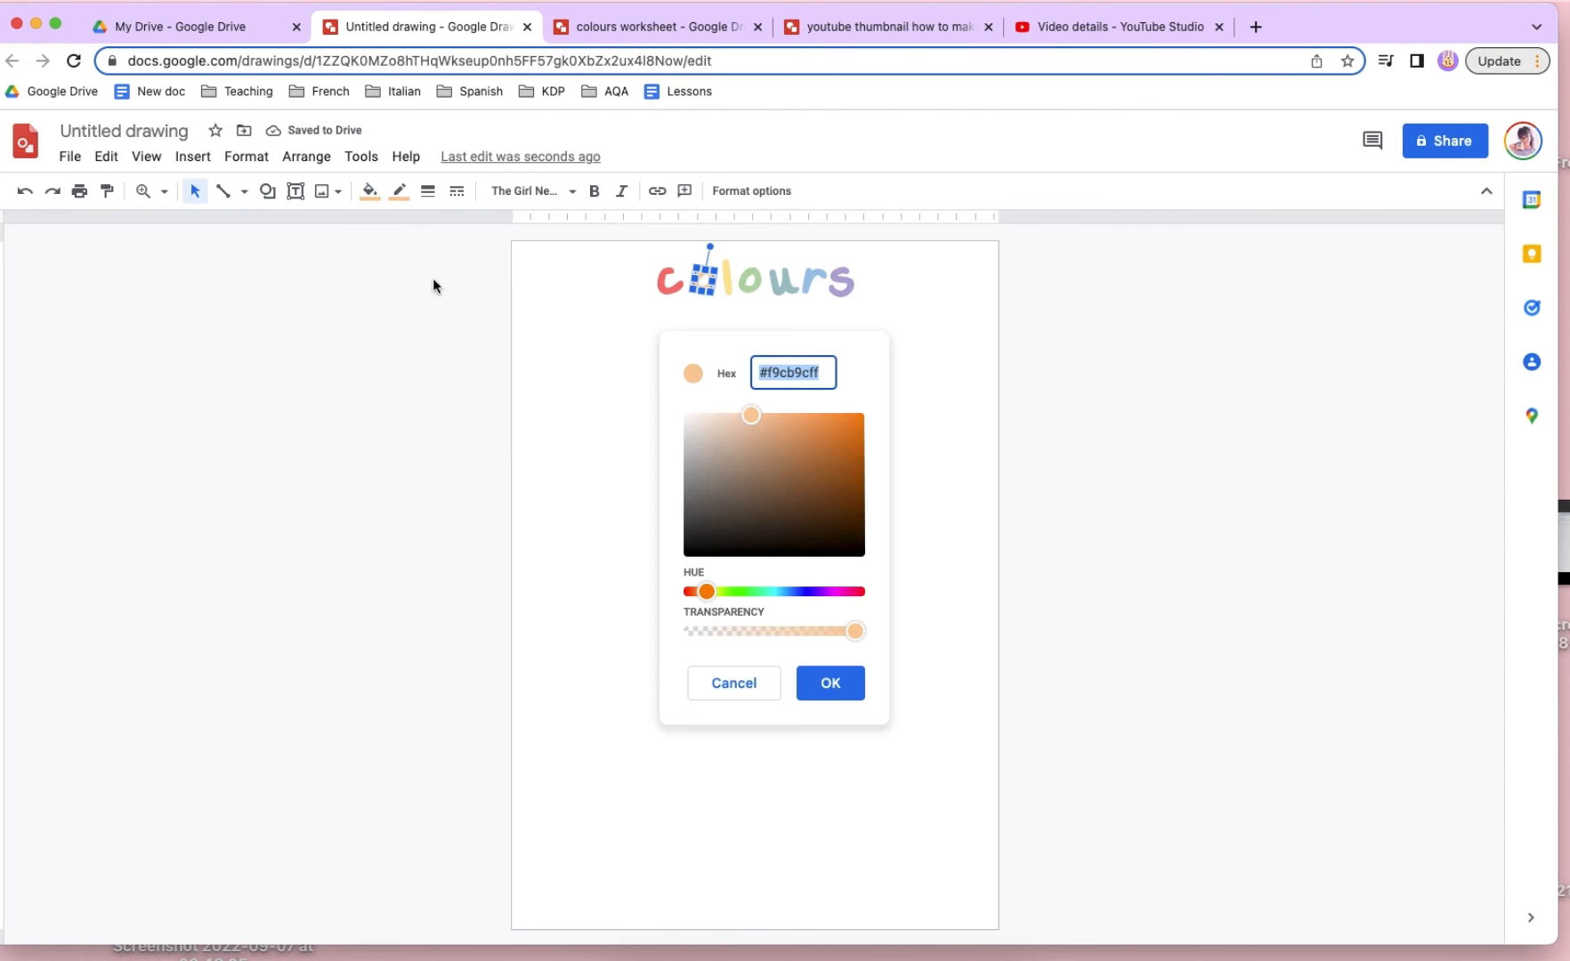
pyautogui.moveTo(735, 418); pyautogui.dragTo(779, 398)
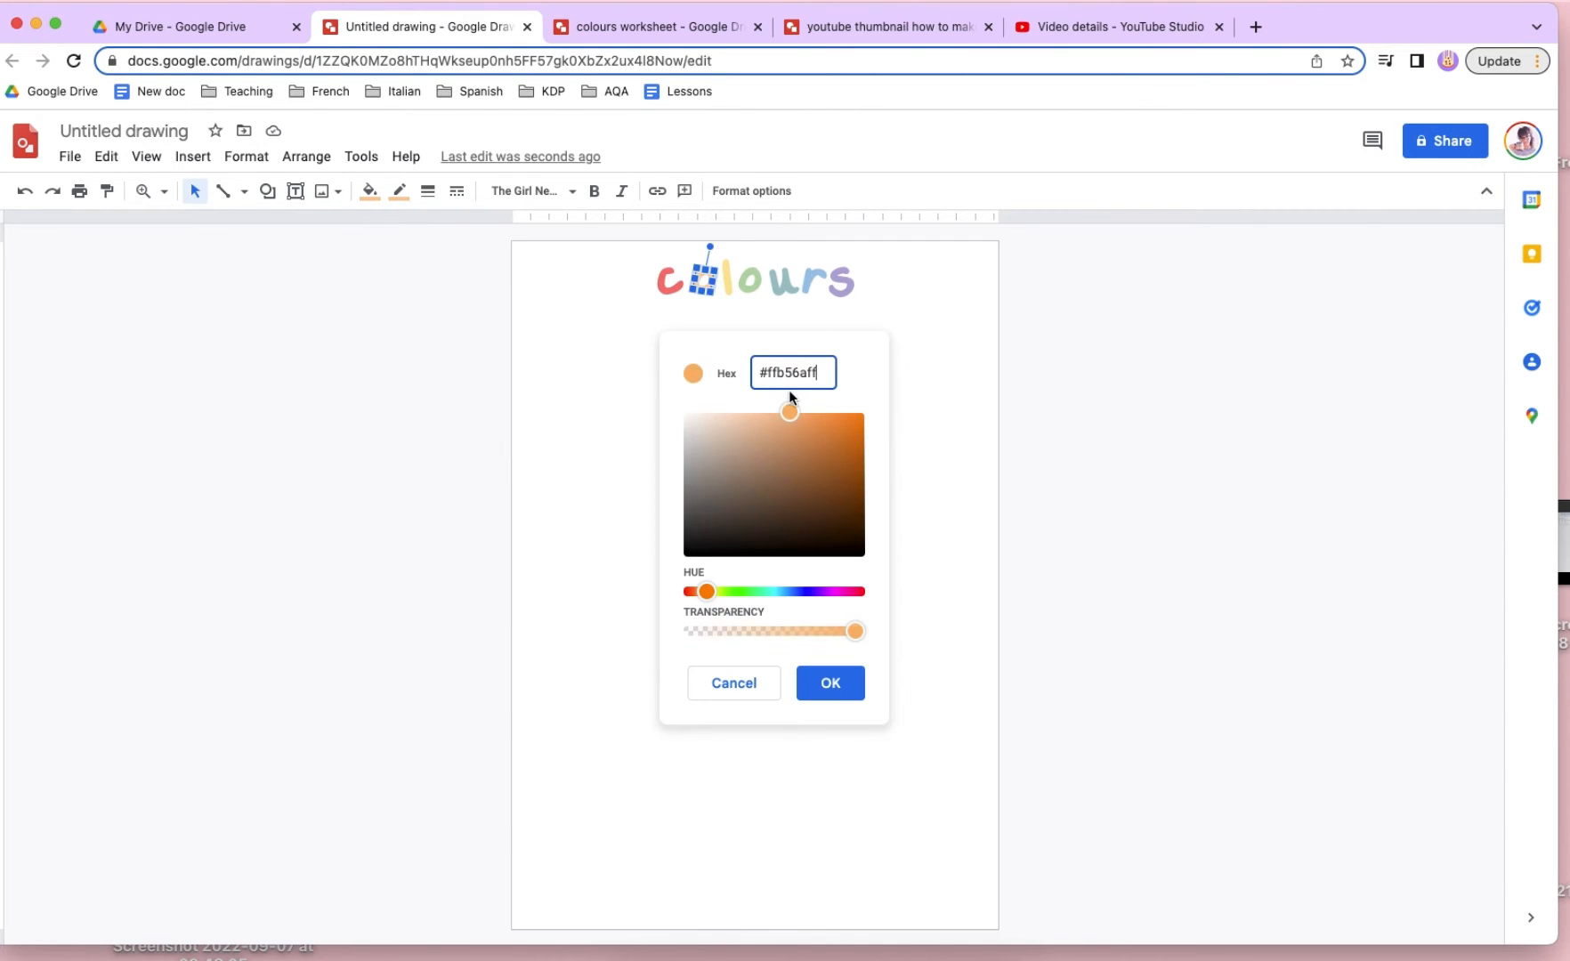
pyautogui.click(845, 692)
pyautogui.click(404, 198)
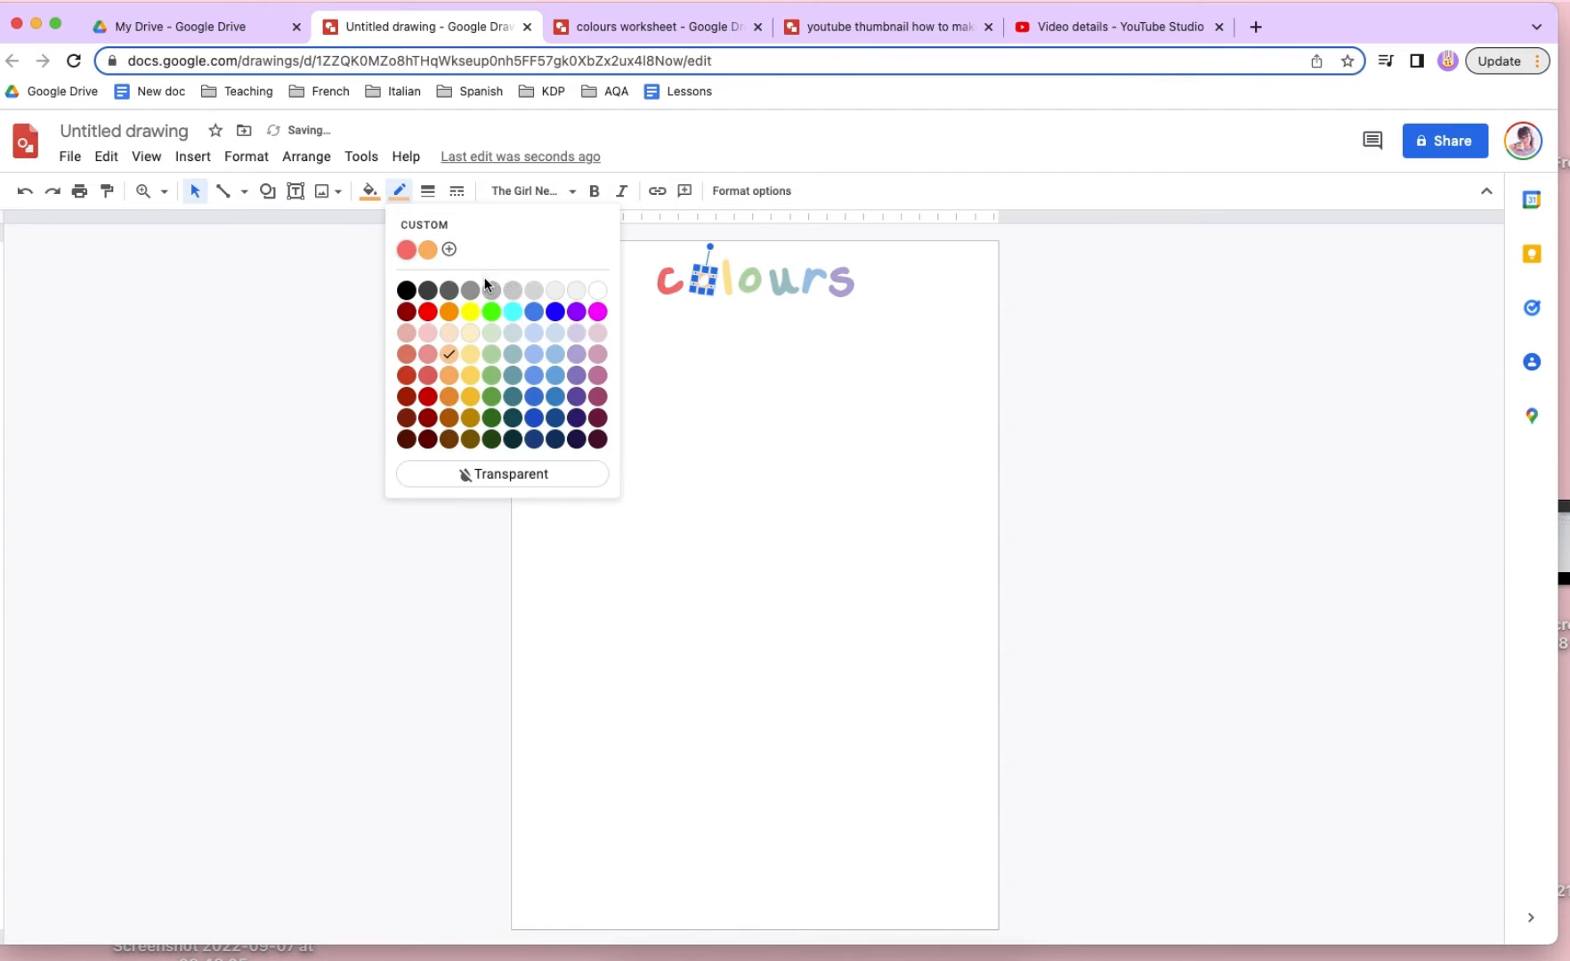
pyautogui.click(426, 251)
# - Recolour the fill and outline of the title letter "l" with the custom yellow #ffd046ff
pyautogui.click(729, 287)
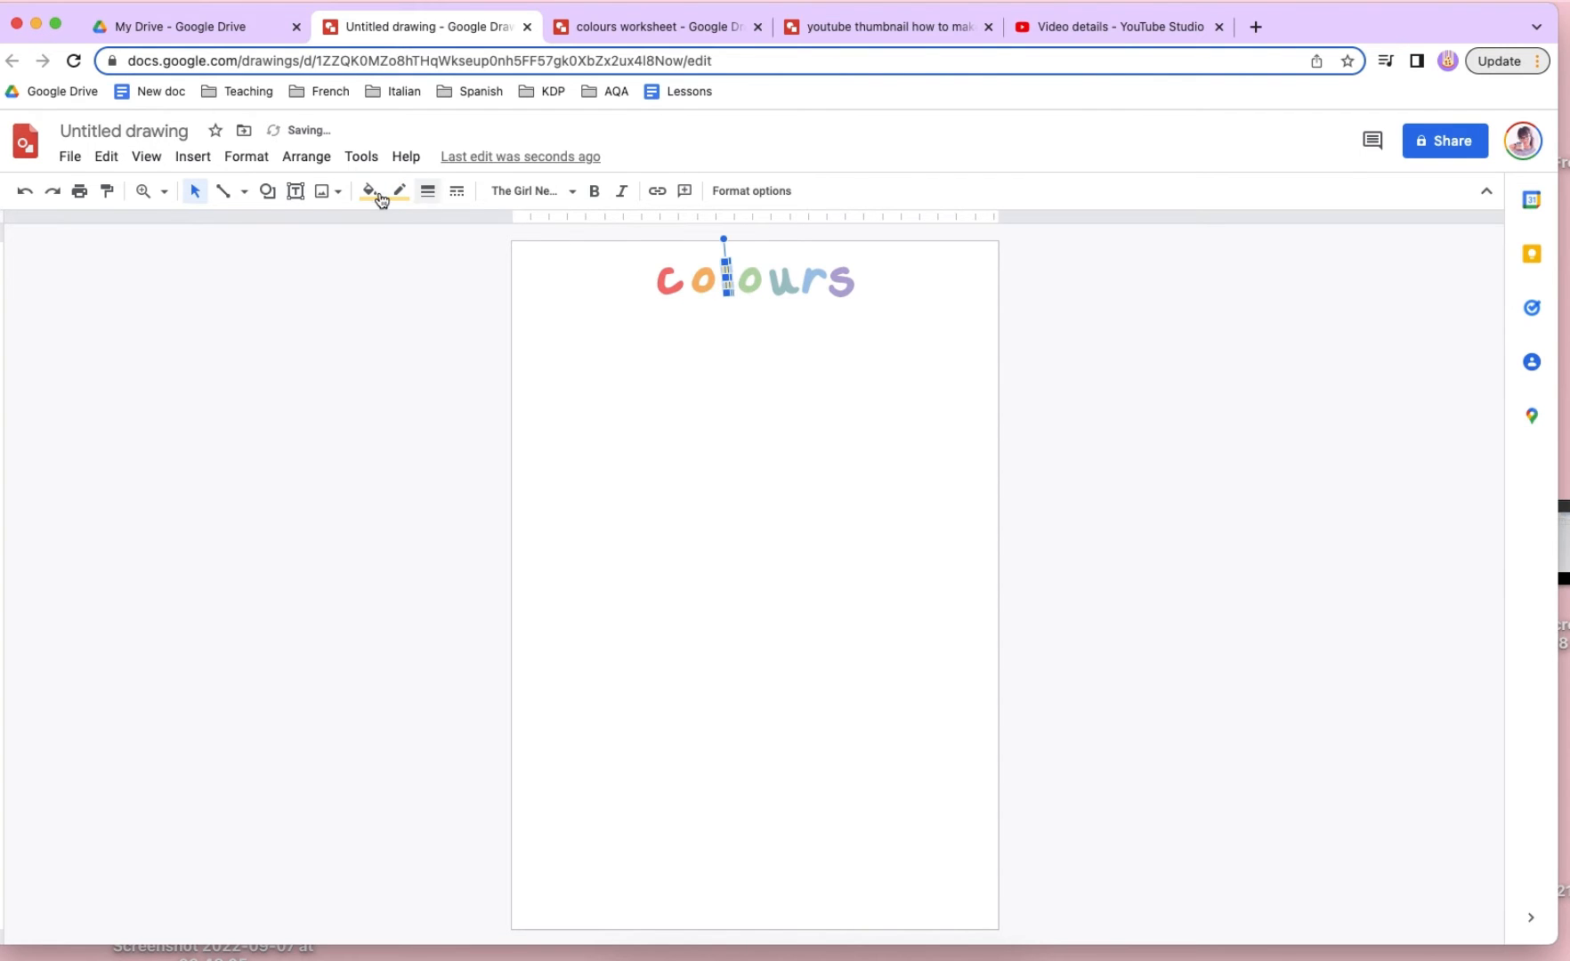
pyautogui.click(370, 190)
pyautogui.click(414, 280)
pyautogui.moveTo(757, 410); pyautogui.dragTo(816, 376)
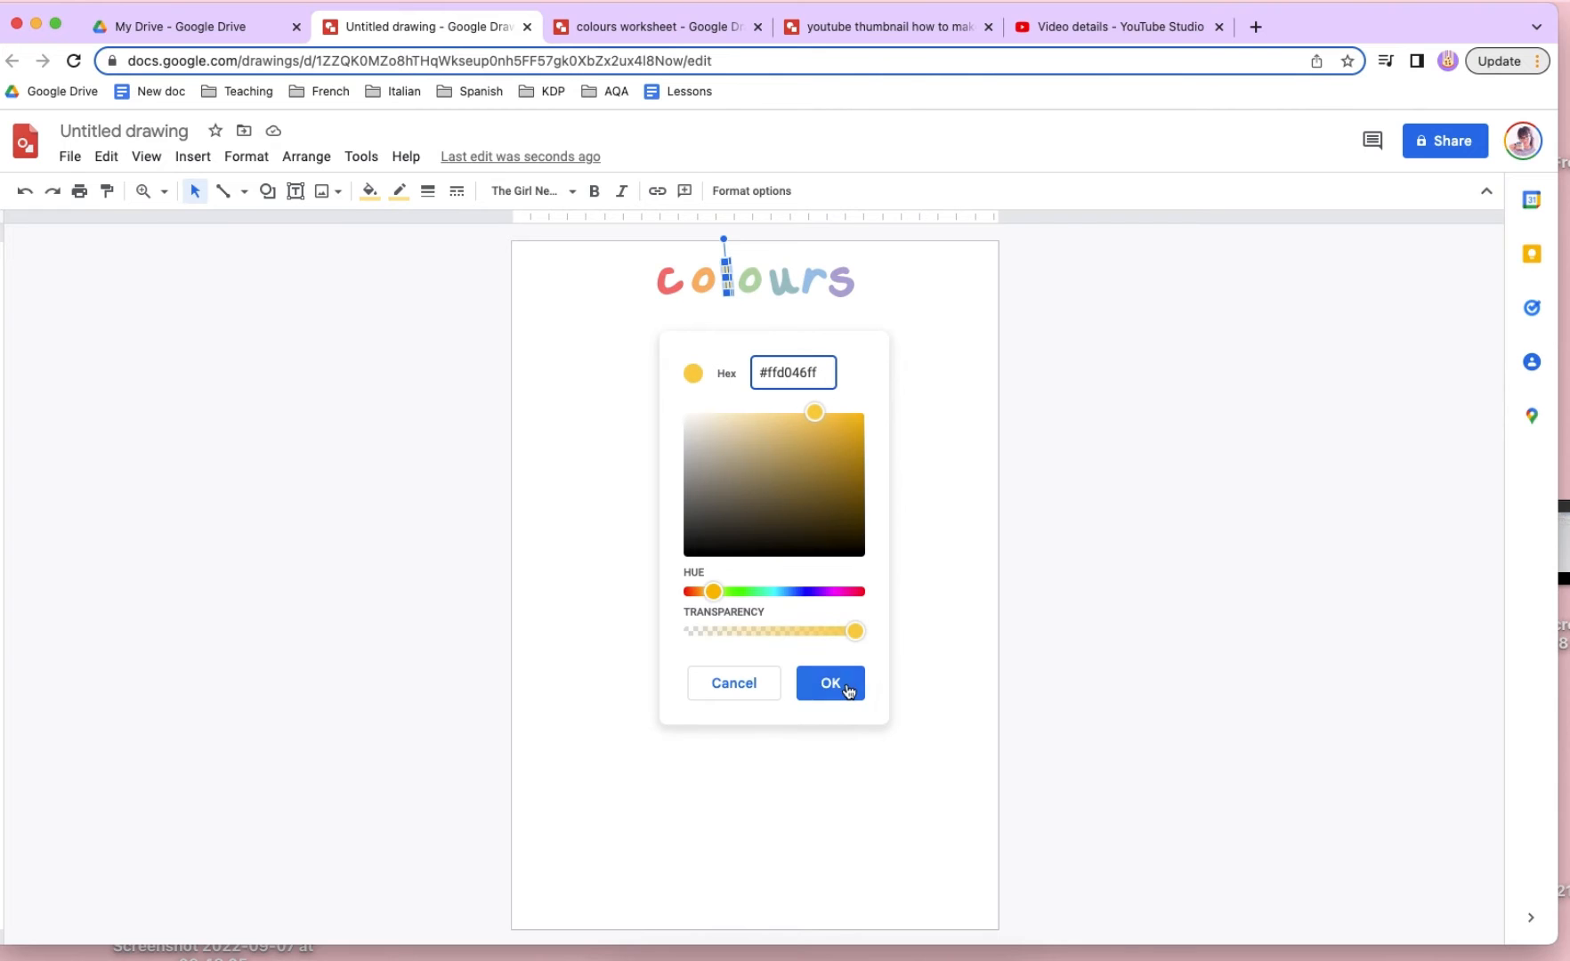
pyautogui.click(844, 686)
pyautogui.click(401, 198)
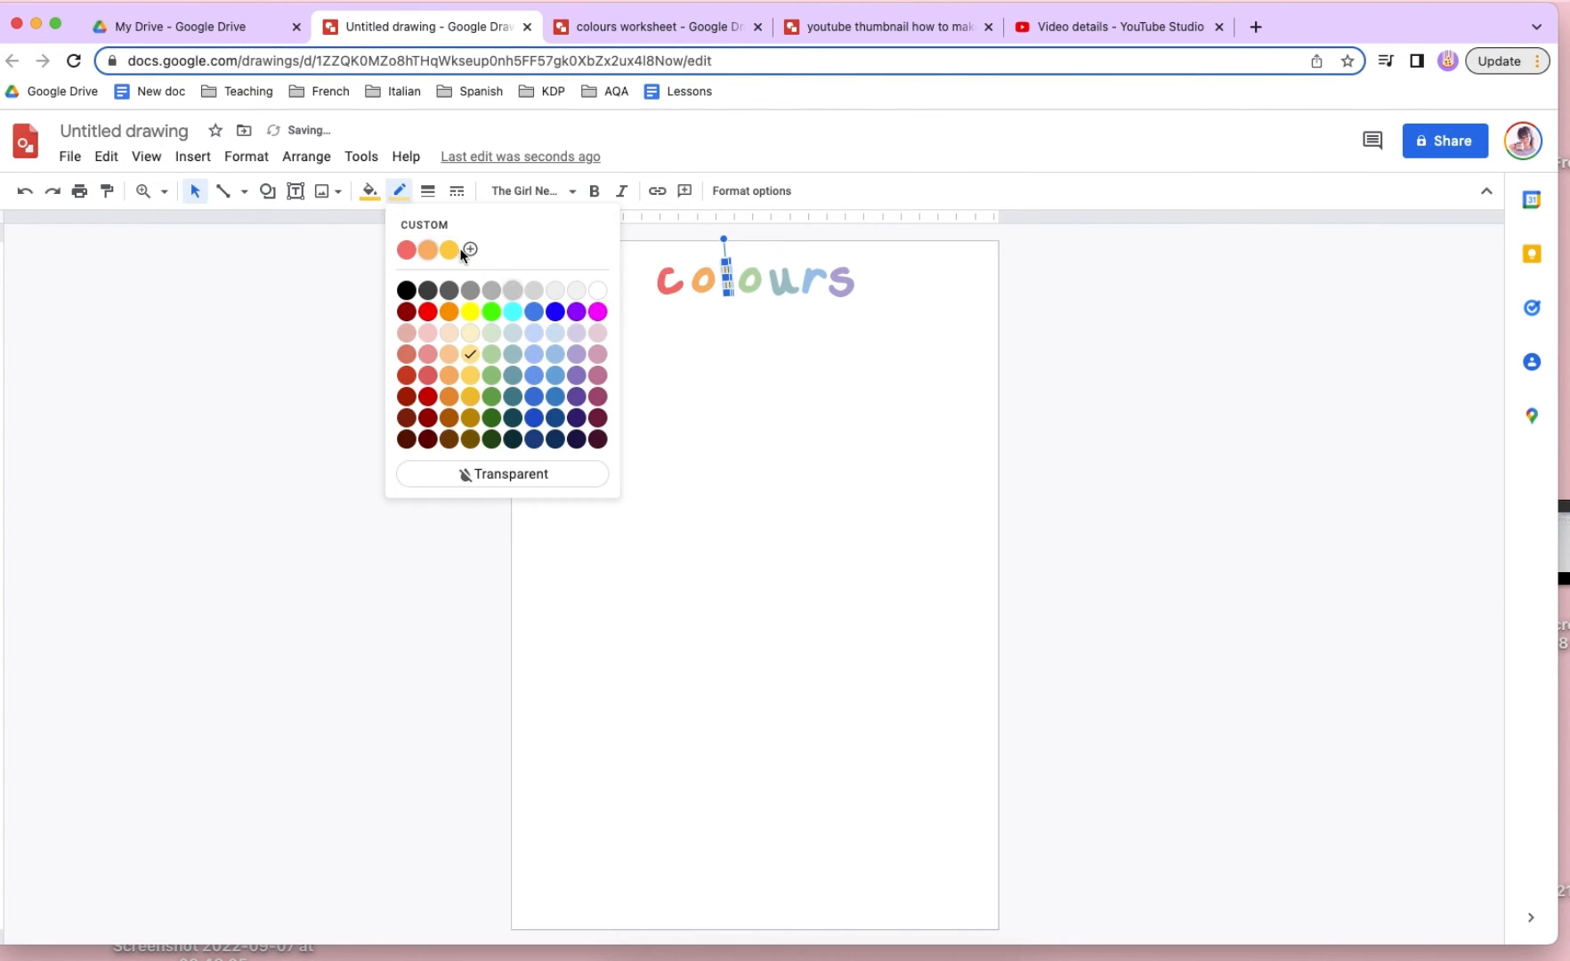
pyautogui.click(453, 252)
# - Recolour the fill and outline of the second "o" in the title with the custom green #89c96dff
pyautogui.click(754, 283)
pyautogui.click(376, 207)
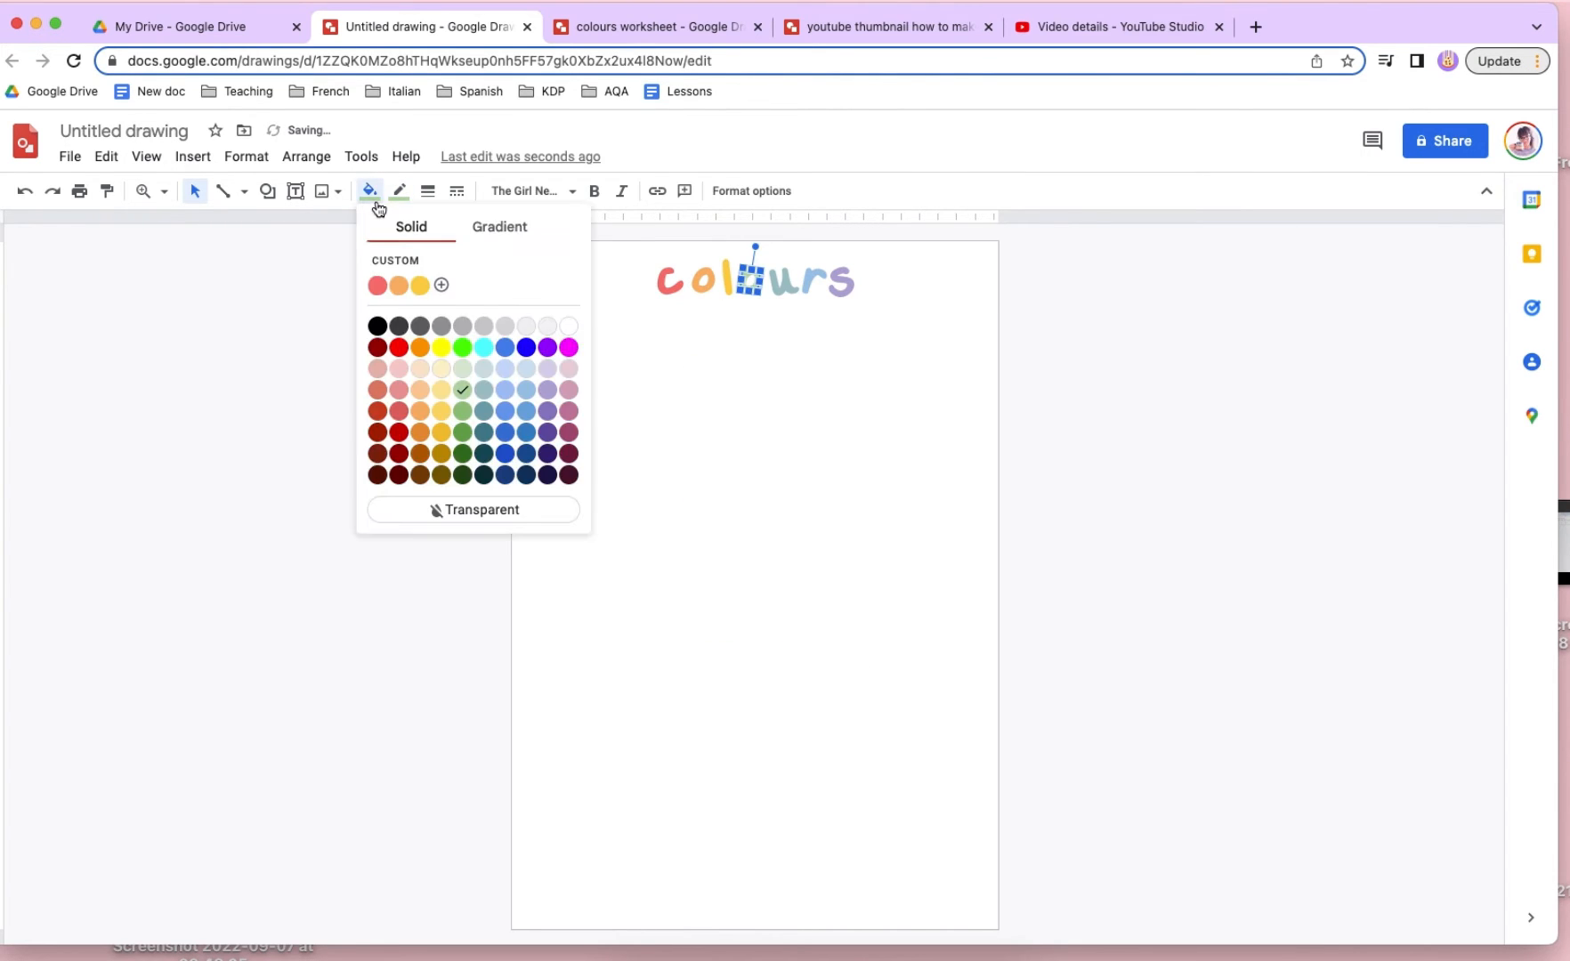
pyautogui.click(417, 267)
pyautogui.click(731, 430)
pyautogui.moveTo(732, 433); pyautogui.dragTo(766, 441)
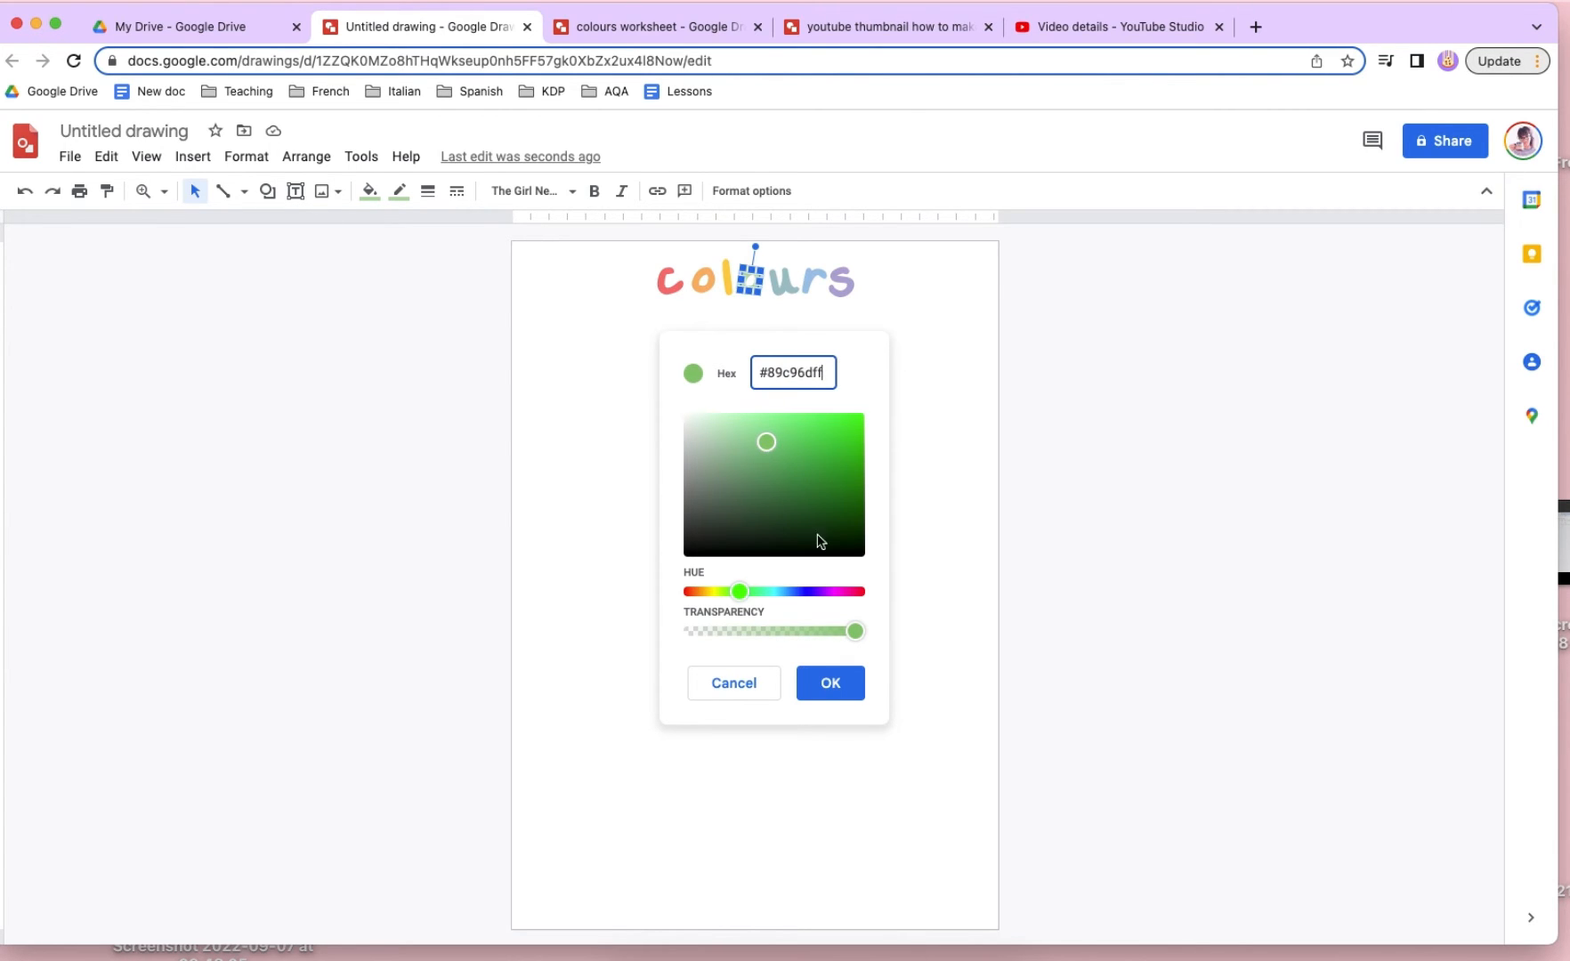
pyautogui.click(844, 689)
pyautogui.click(399, 191)
pyautogui.click(470, 251)
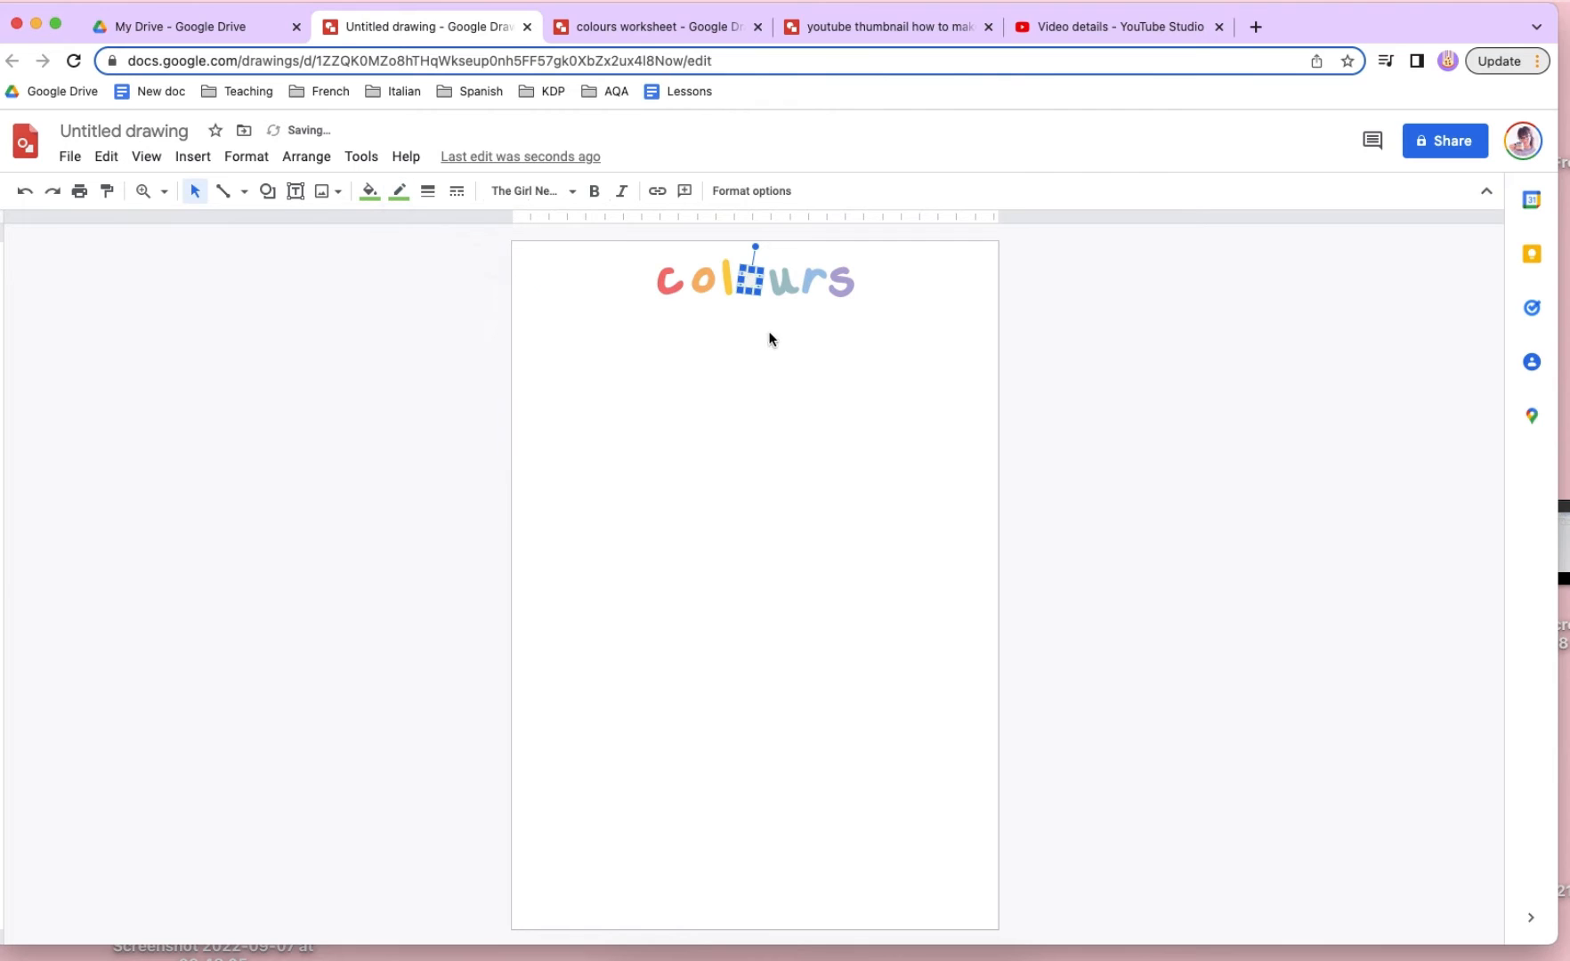
# - Recolour the fill and outline of the title letter "u" with the custom teal #7ecacdff
pyautogui.click(368, 193)
pyautogui.click(460, 284)
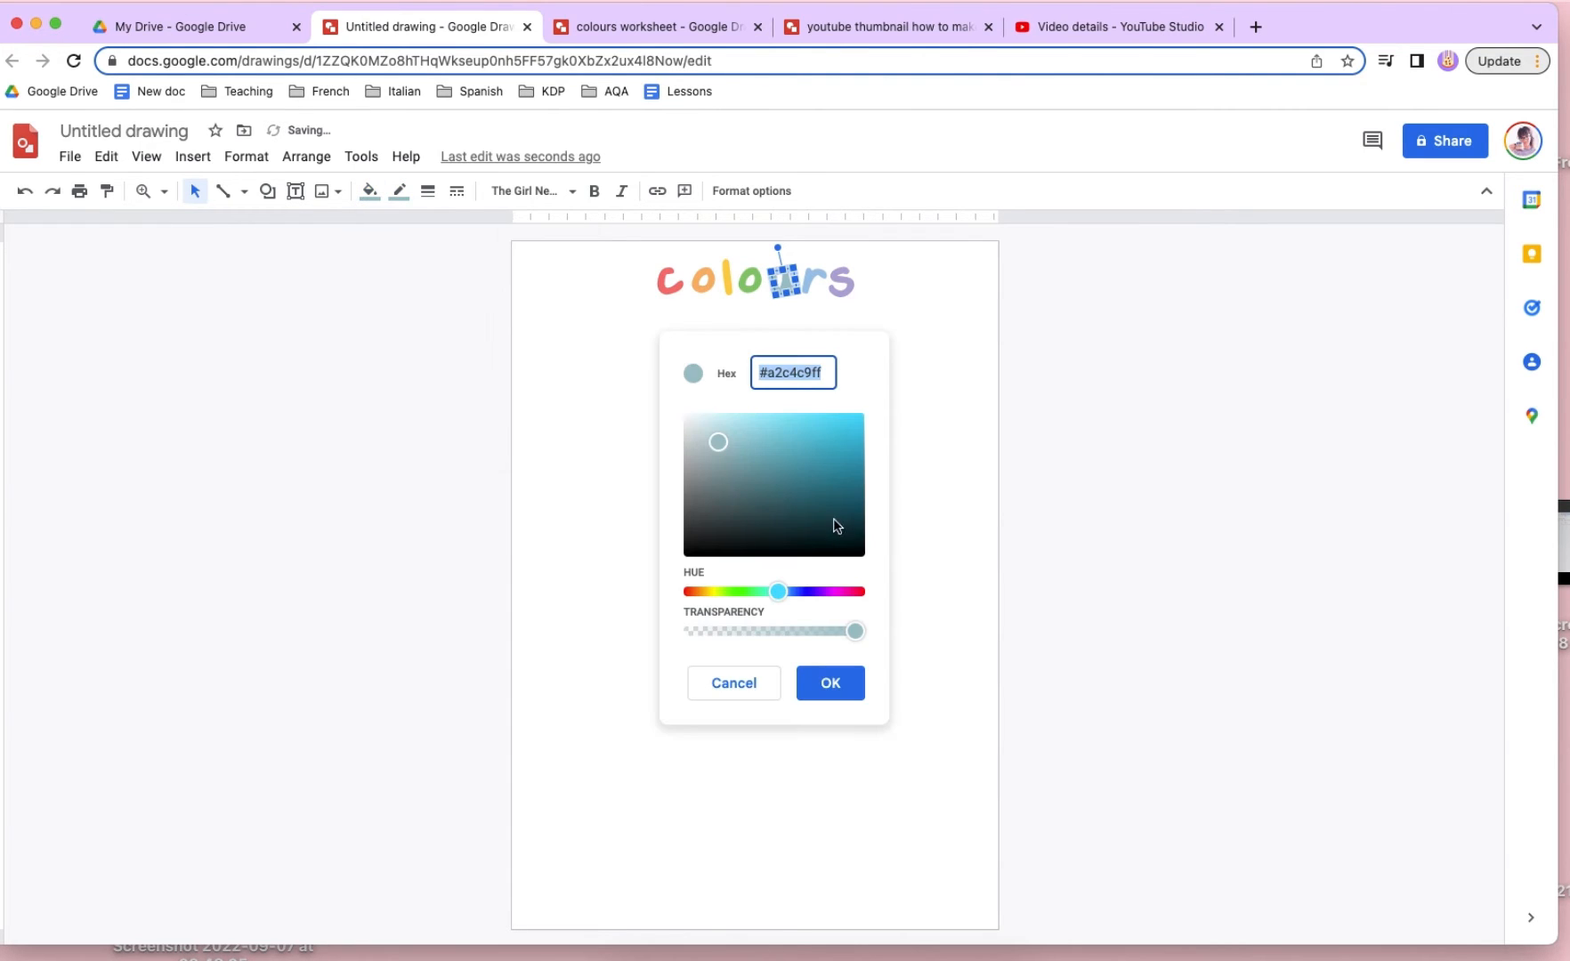
pyautogui.click(744, 443)
pyautogui.moveTo(746, 445); pyautogui.dragTo(753, 439)
pyautogui.click(775, 592)
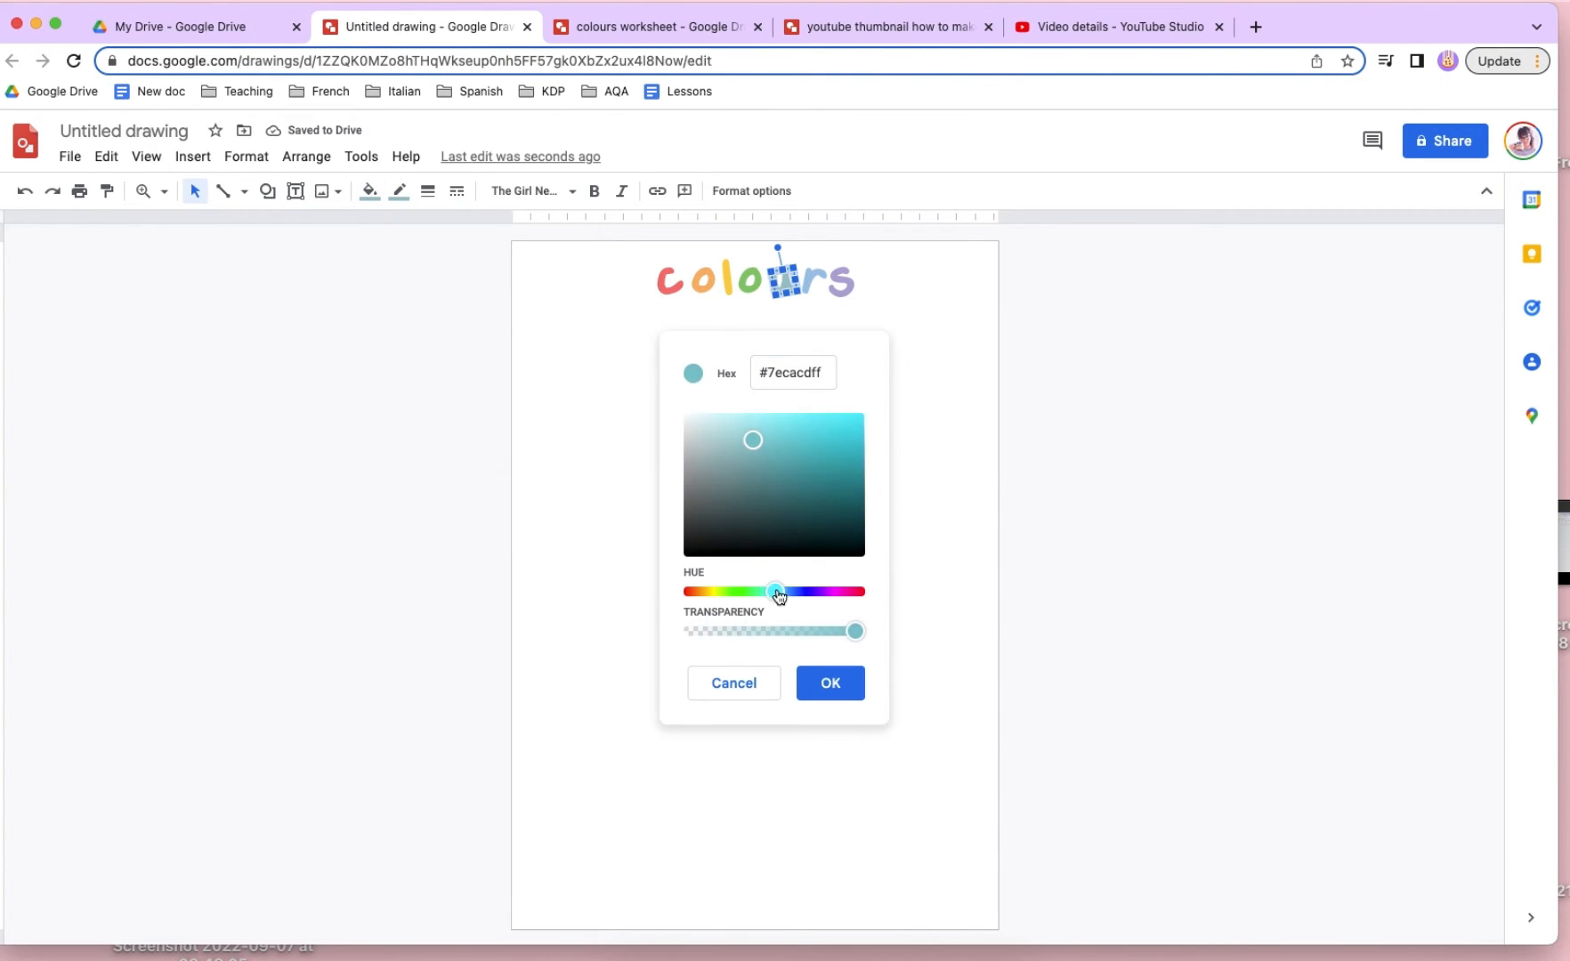
pyautogui.click(829, 682)
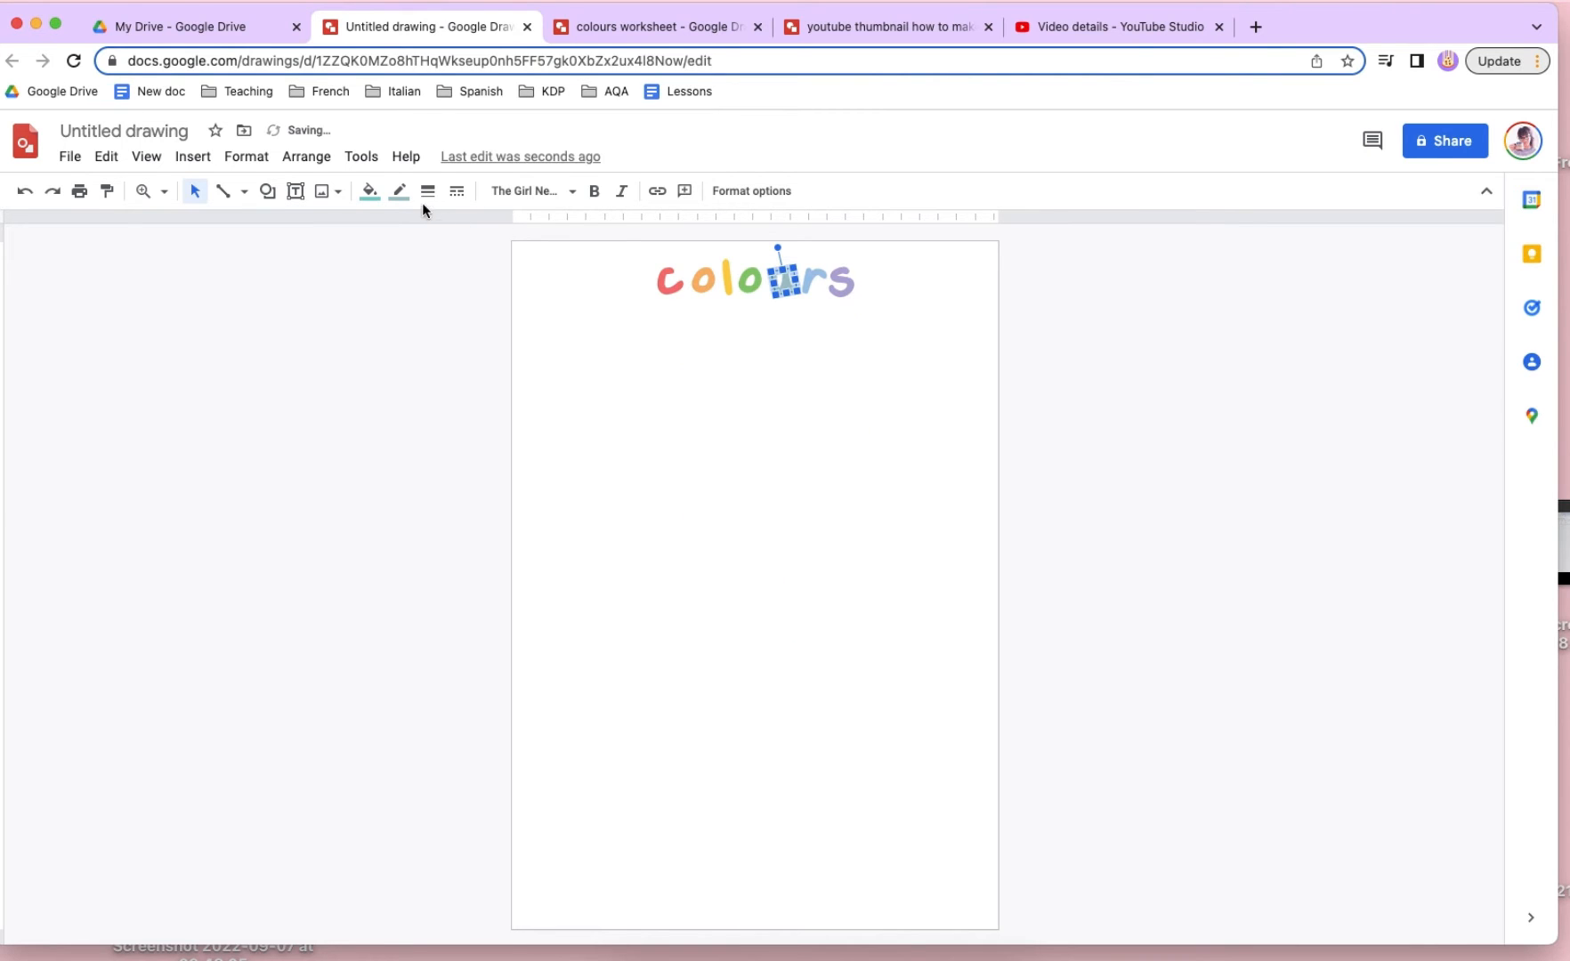
pyautogui.click(399, 192)
pyautogui.click(485, 257)
pyautogui.click(954, 388)
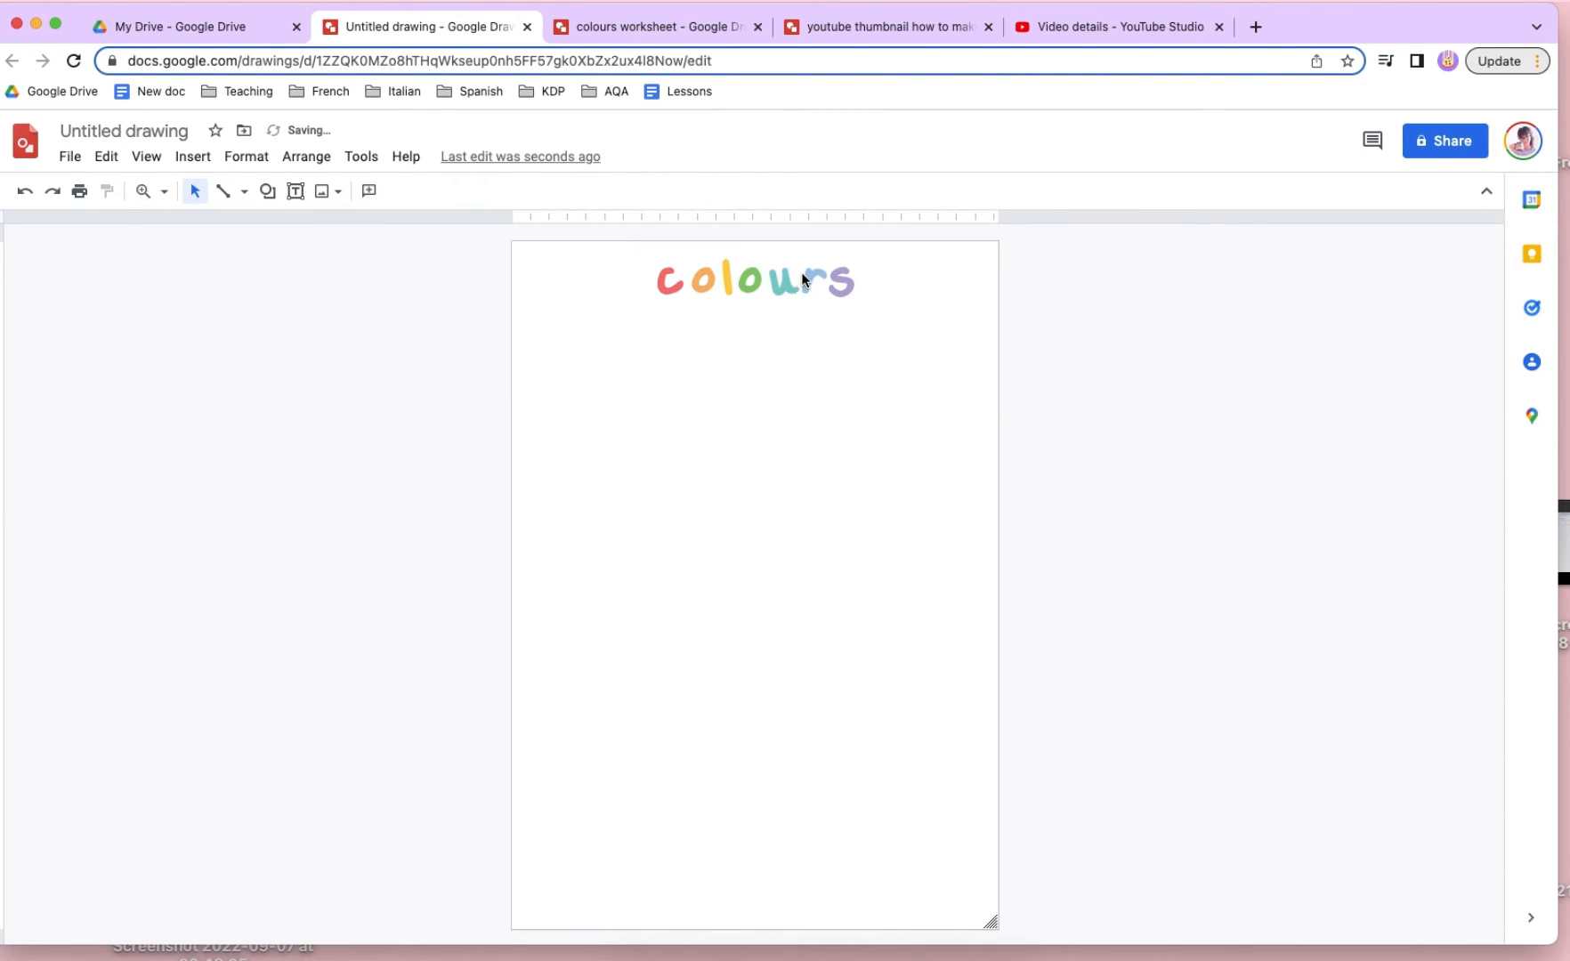
# - Recolour the fill and outline of the title letter "r" with a stronger custom blue
pyautogui.click(806, 274)
pyautogui.click(369, 190)
pyautogui.click(478, 263)
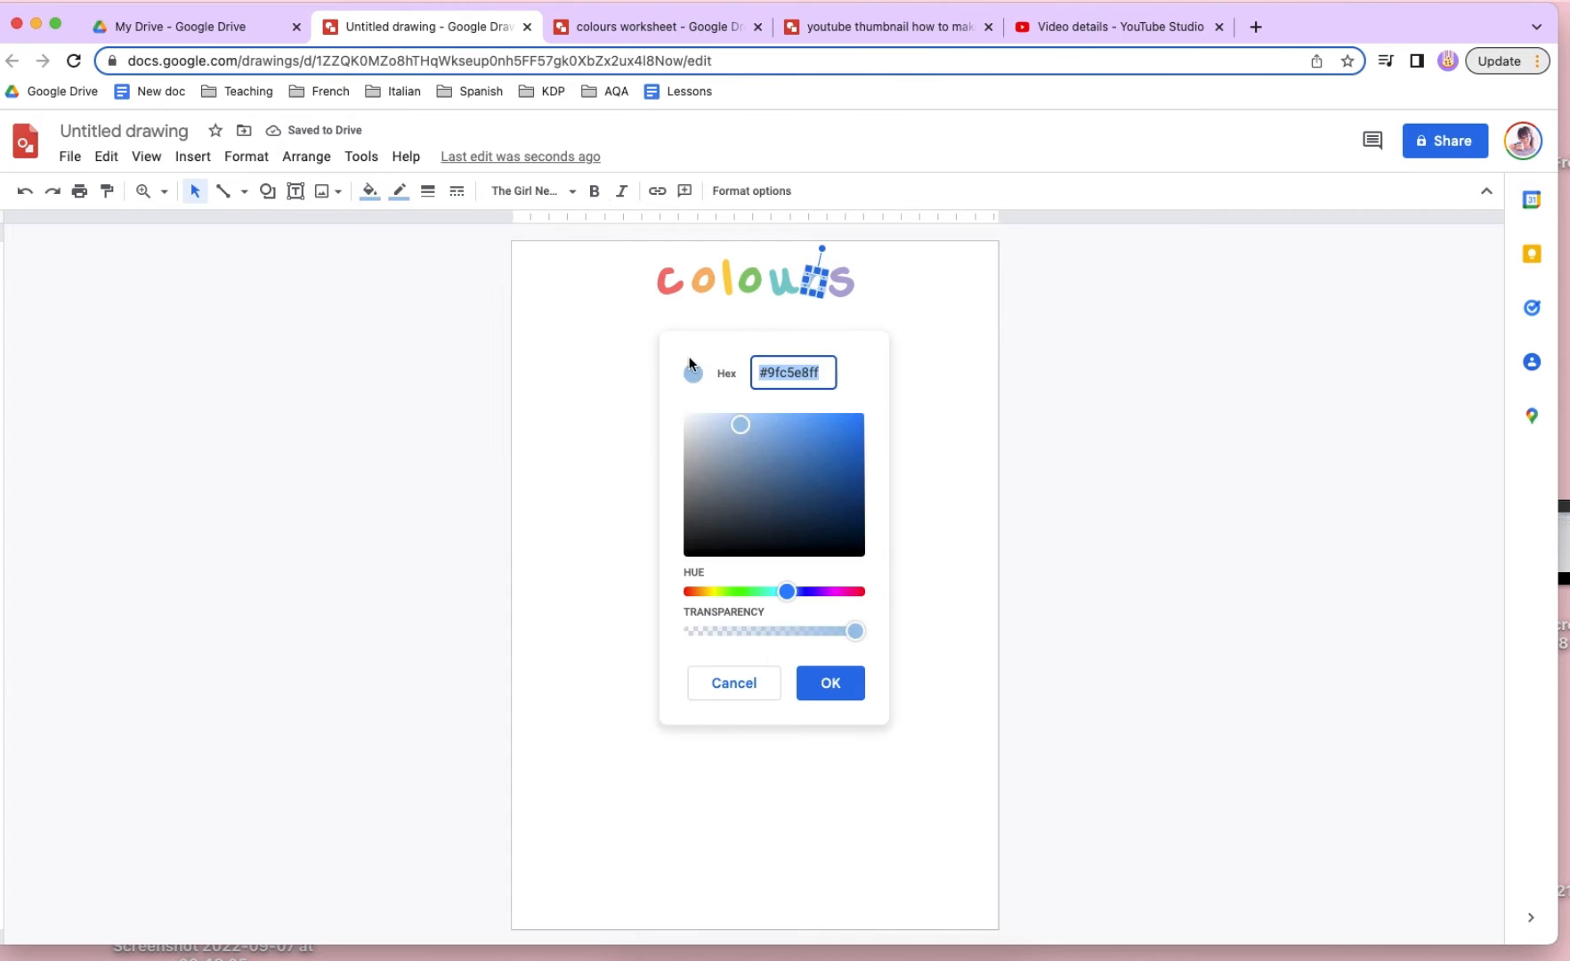
pyautogui.click(779, 428)
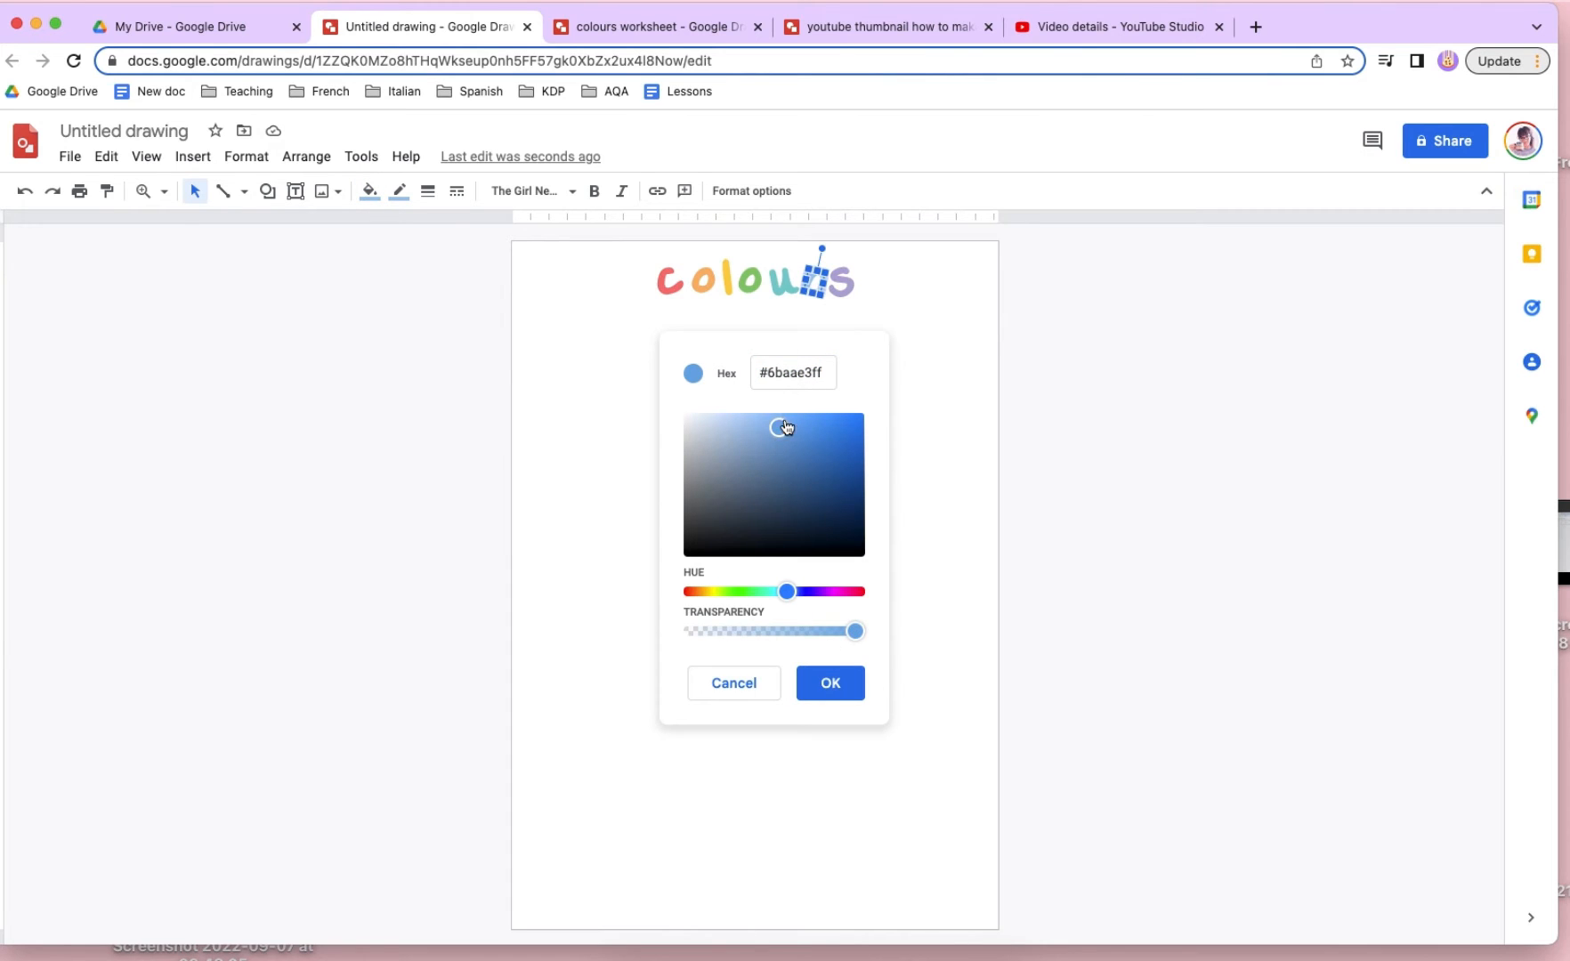
pyautogui.moveTo(779, 426); pyautogui.dragTo(787, 418)
pyautogui.click(840, 682)
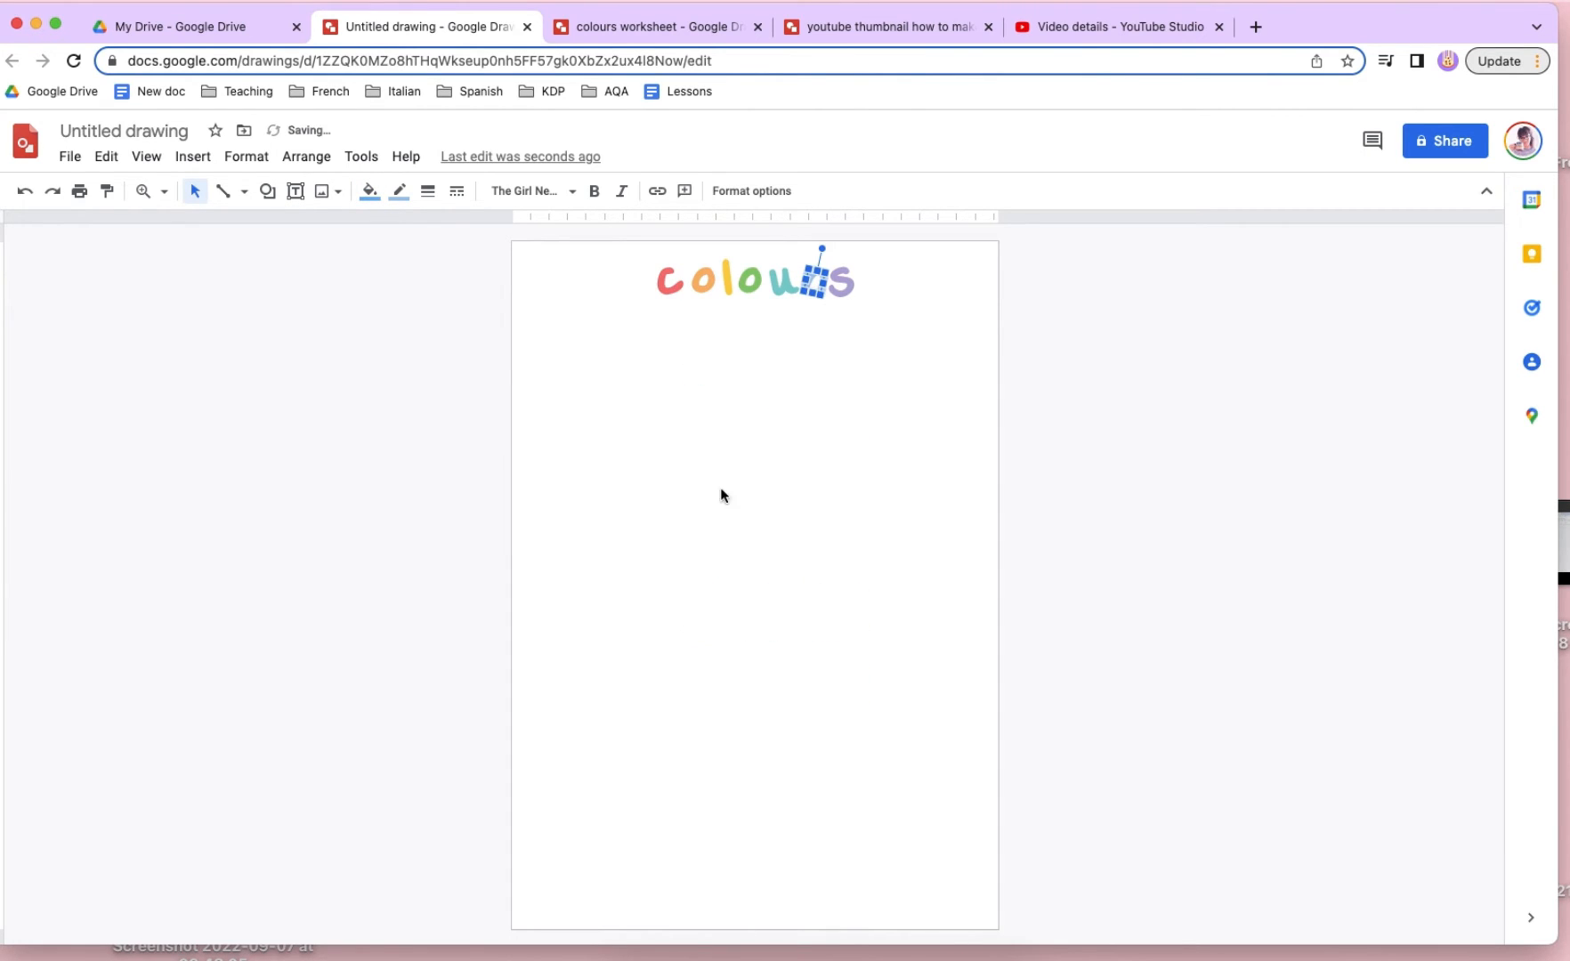
pyautogui.click(399, 191)
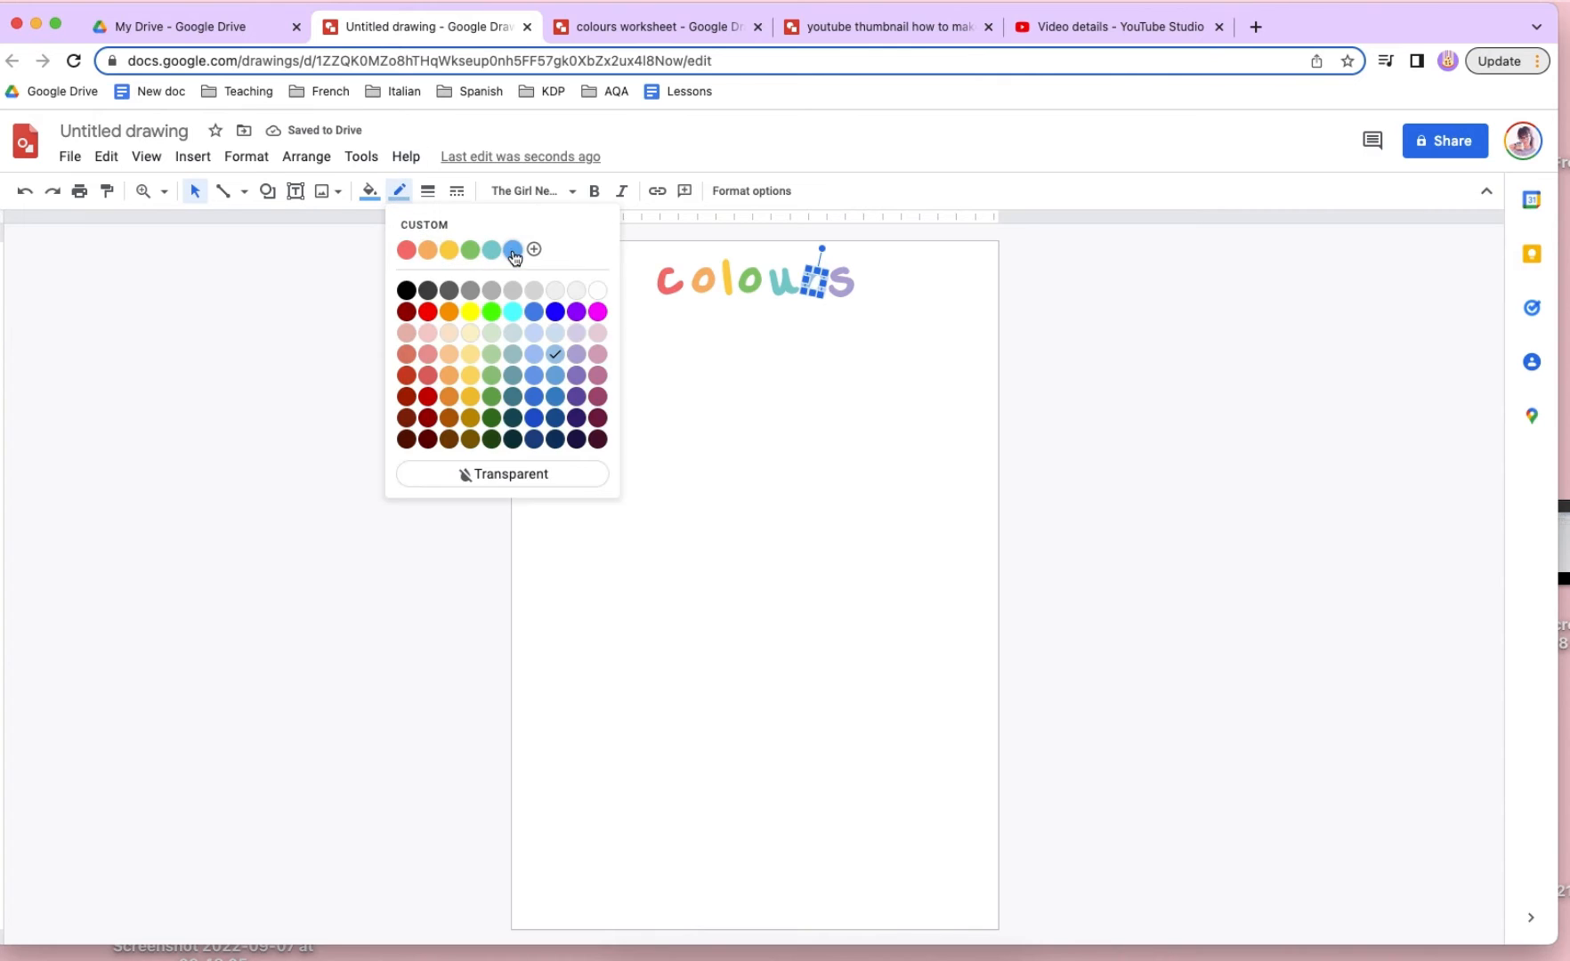
pyautogui.click(513, 250)
# - Recolour the fill and outline of the title letter "s" with the custom purple #af9edcff
pyautogui.click(841, 283)
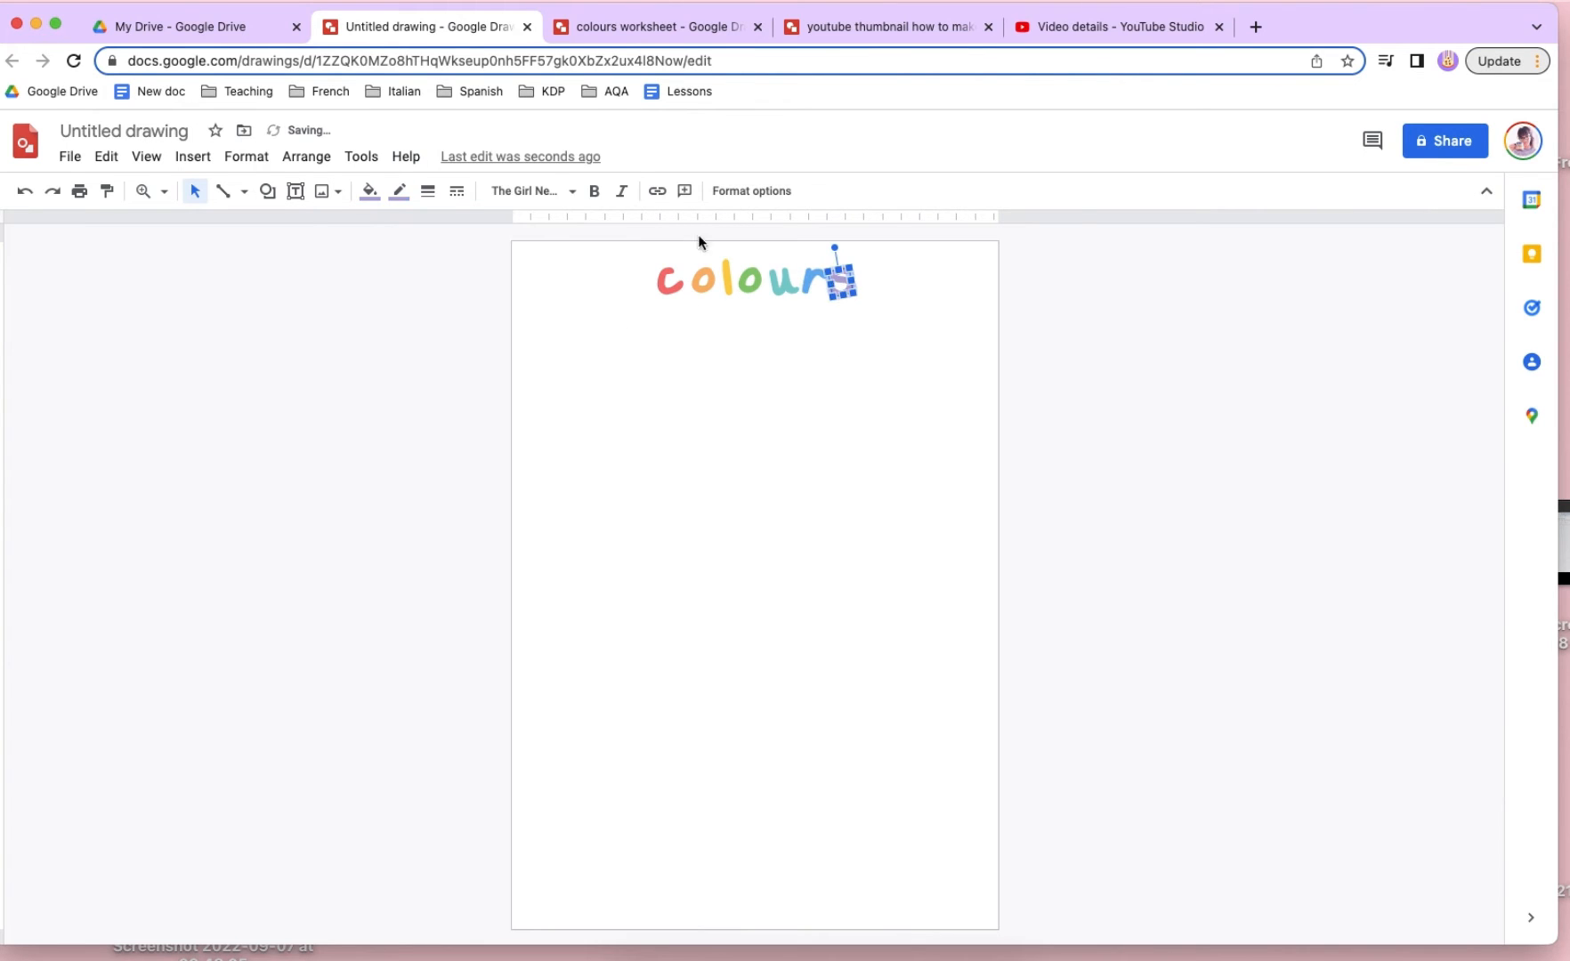
pyautogui.click(369, 190)
pyautogui.click(444, 263)
pyautogui.click(744, 443)
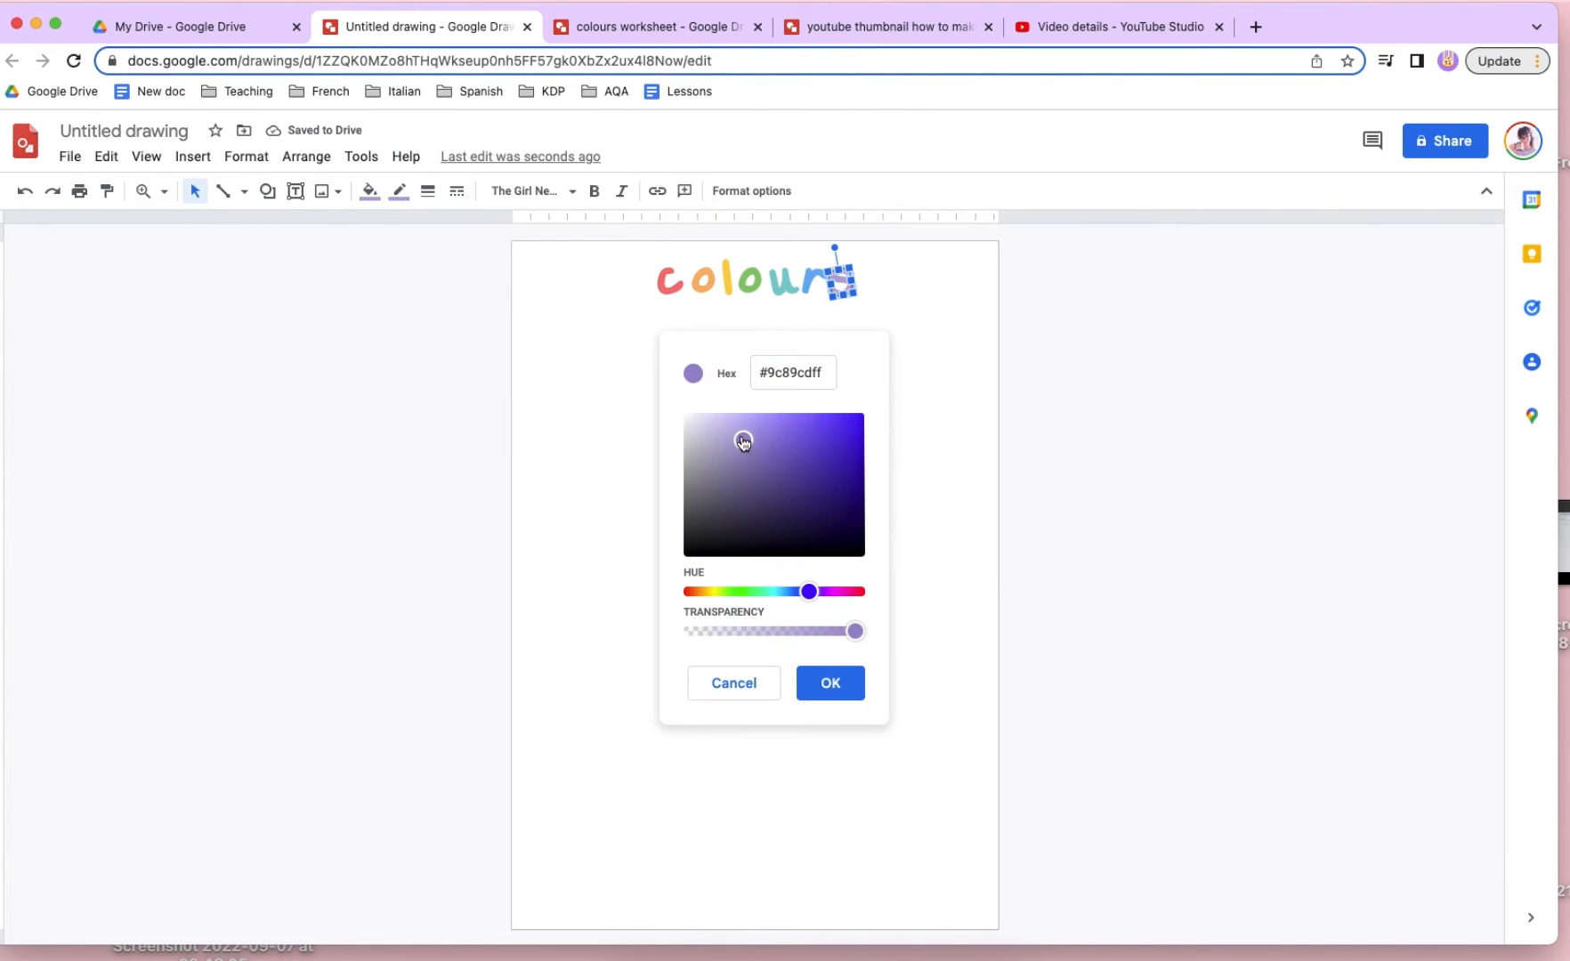
pyautogui.click(734, 431)
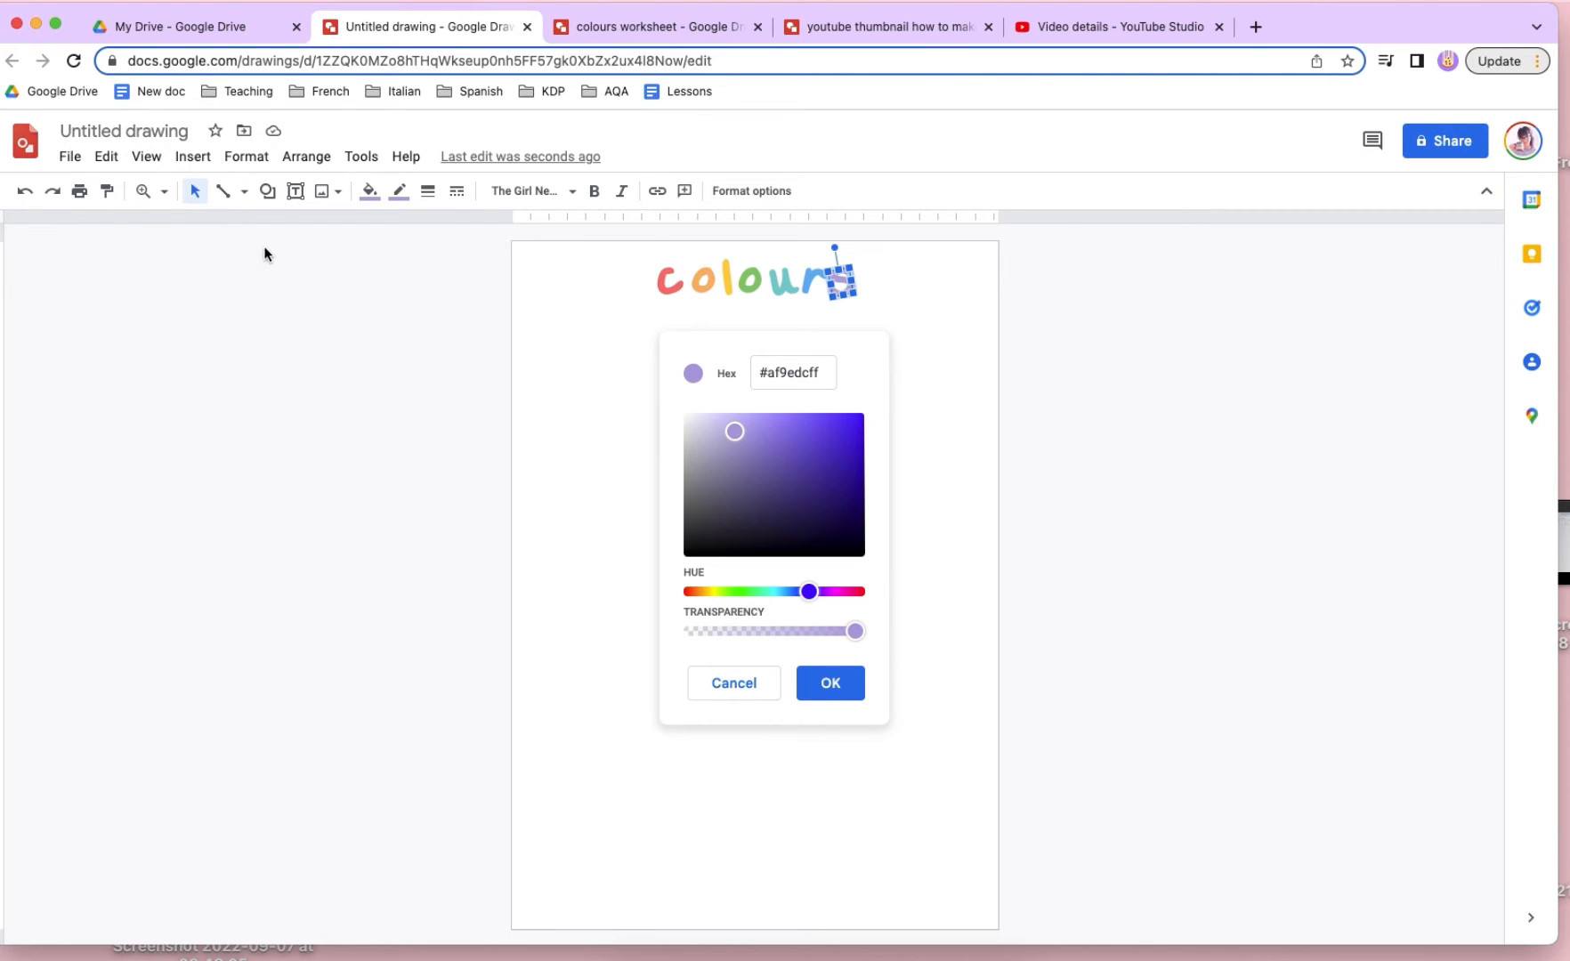
pyautogui.click(832, 683)
pyautogui.click(399, 191)
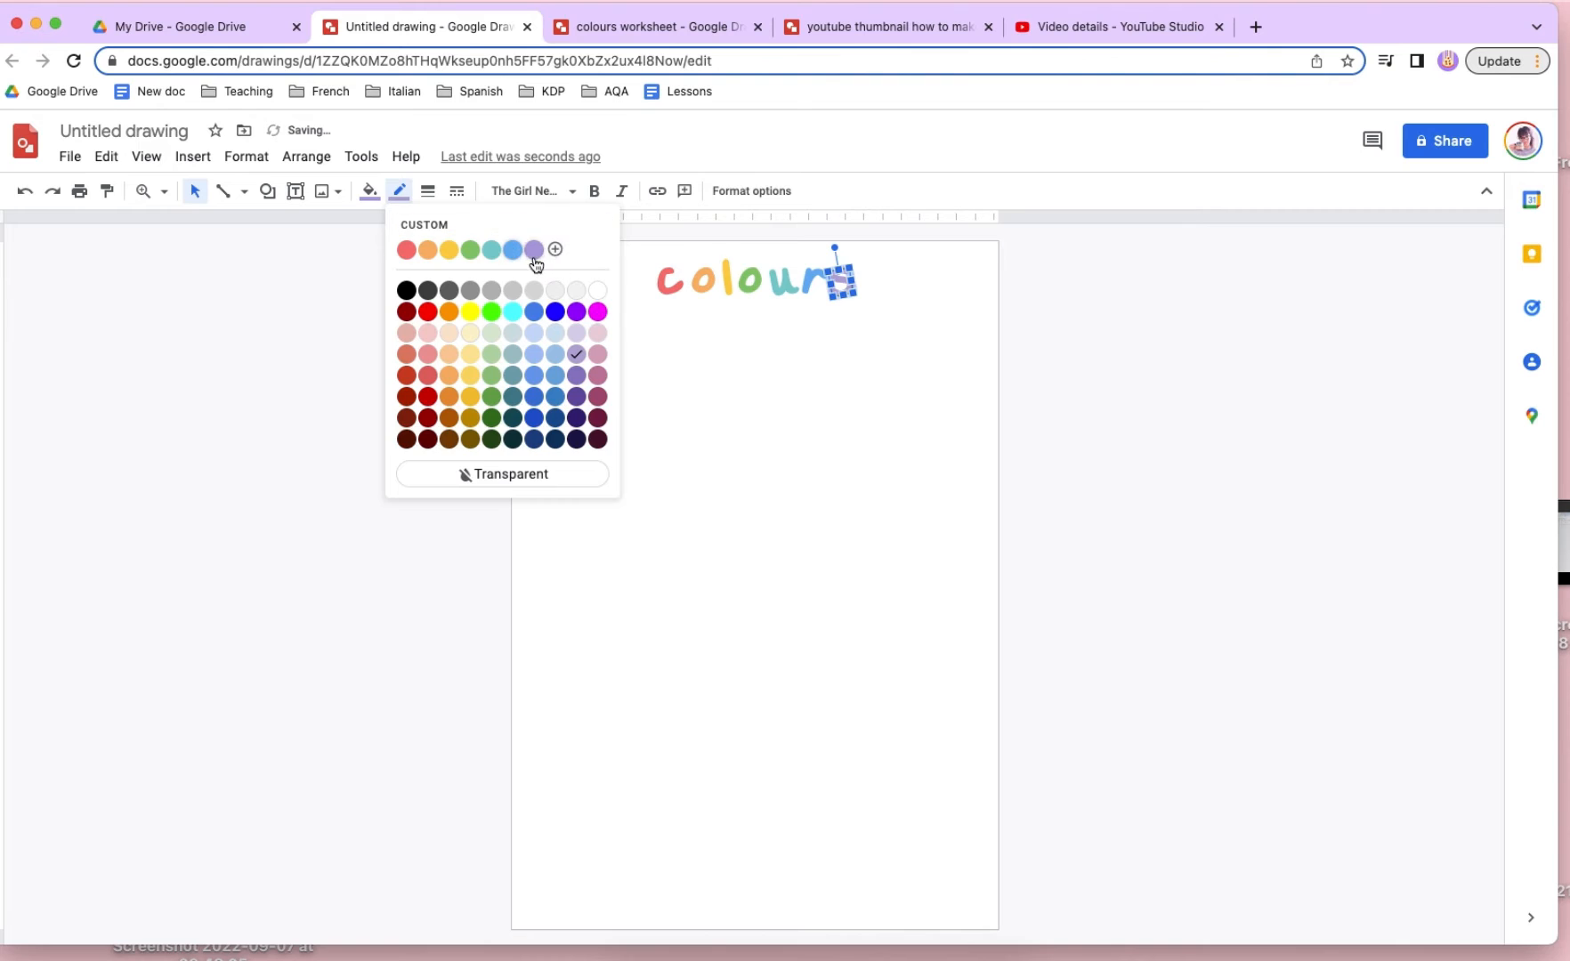
pyautogui.click(534, 250)
pyautogui.click(792, 338)
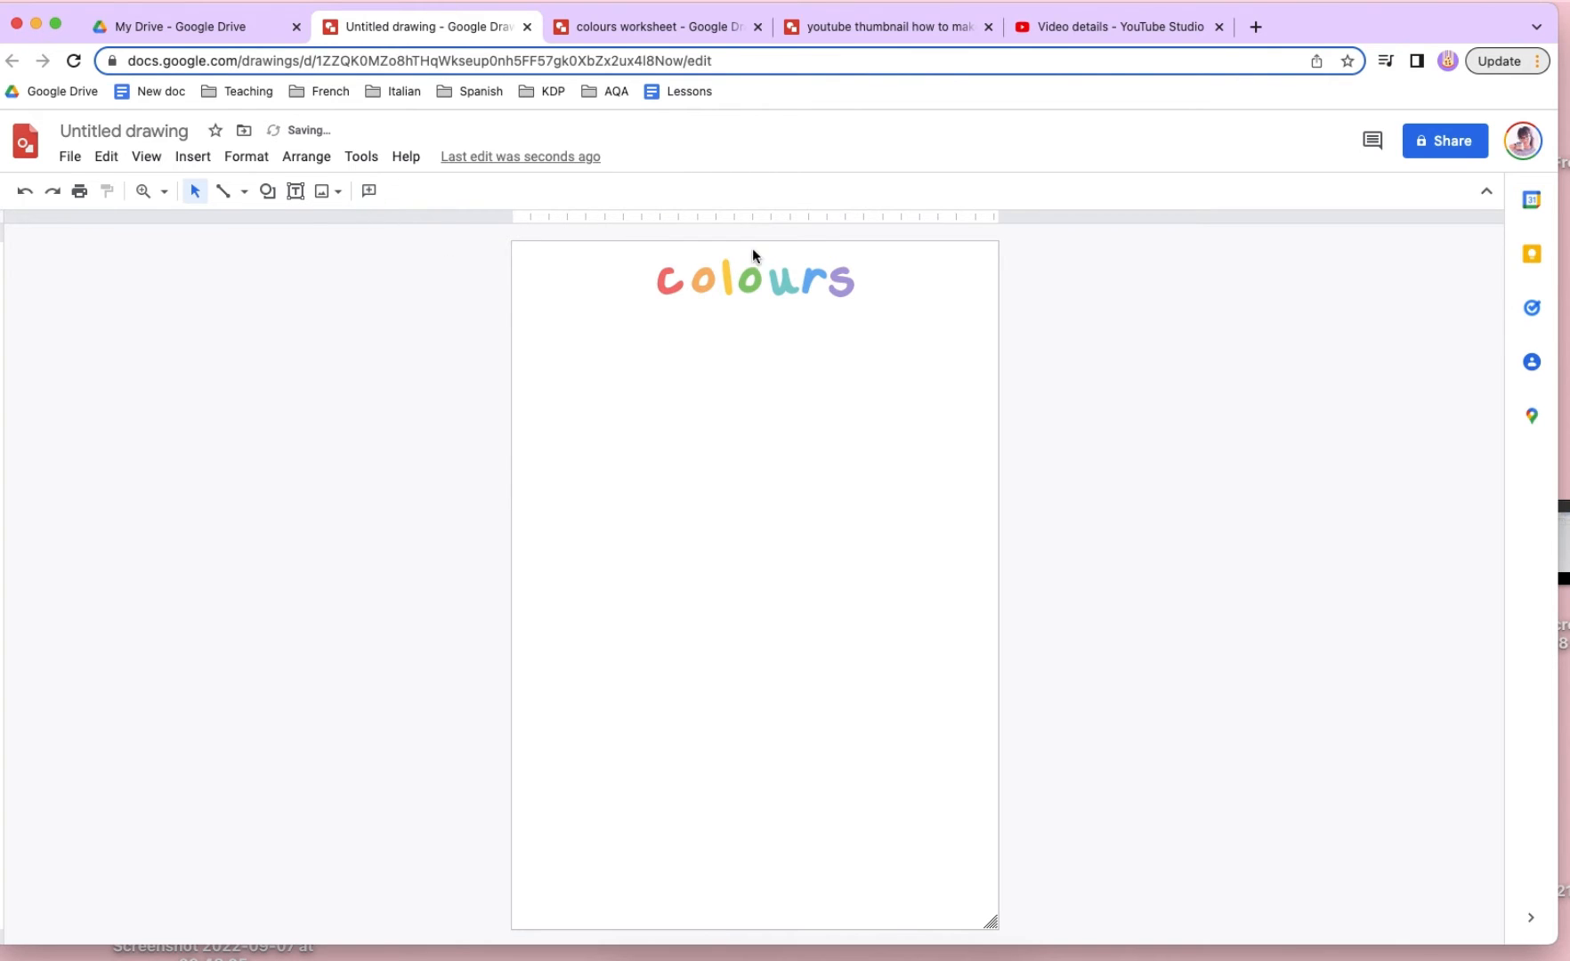
pyautogui.click(673, 280)
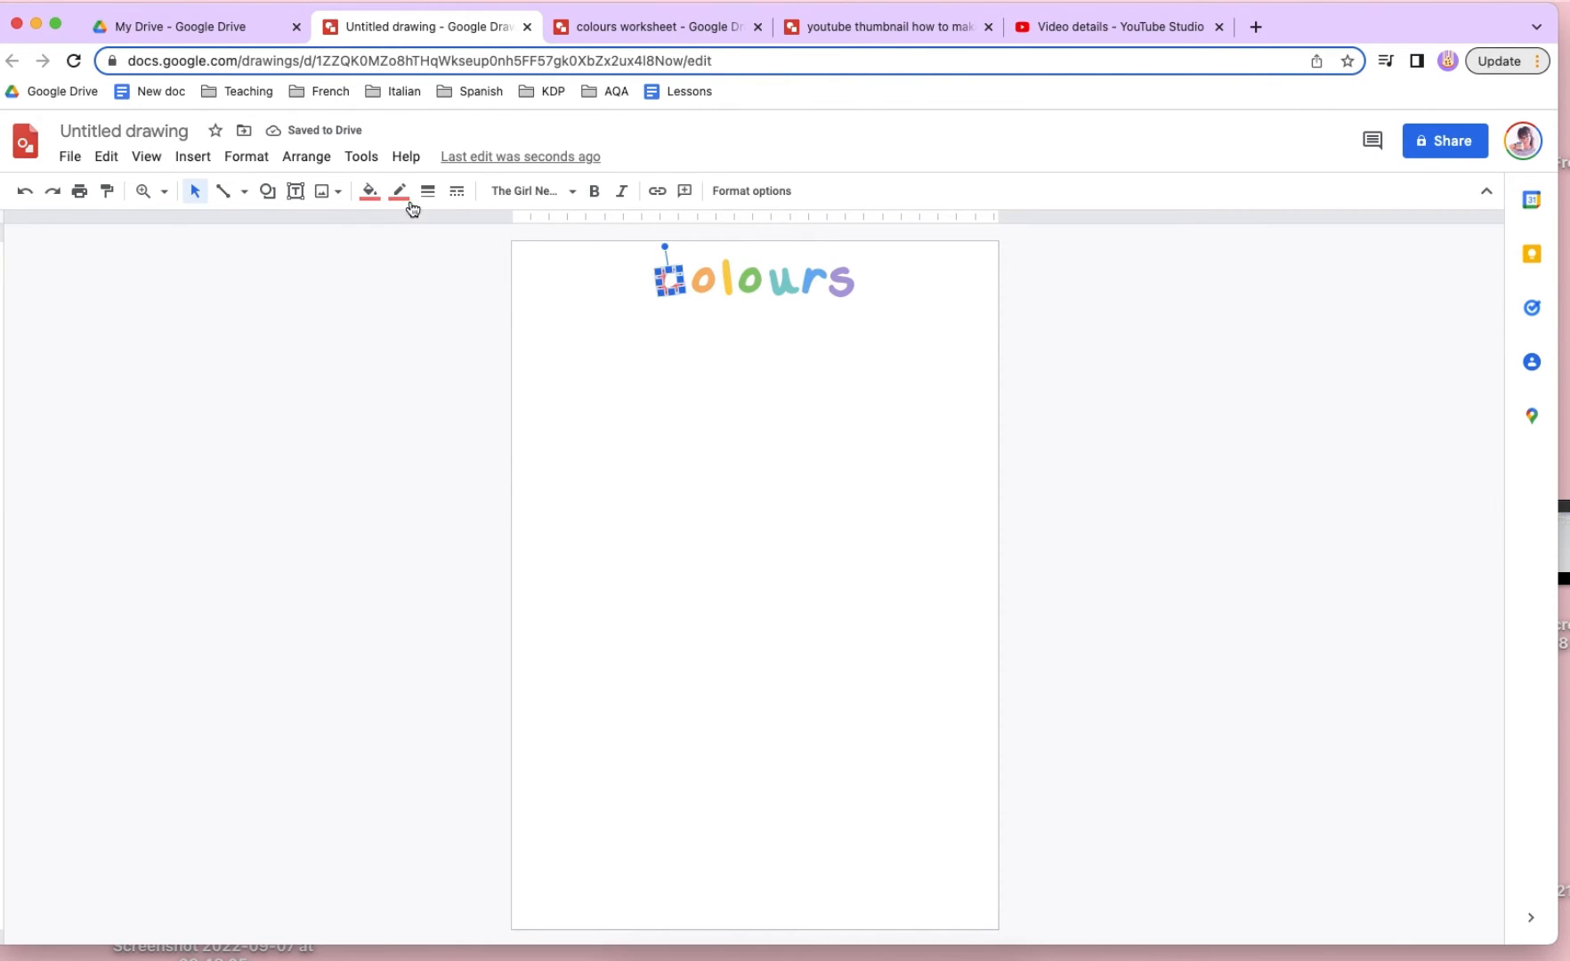
pyautogui.click(370, 194)
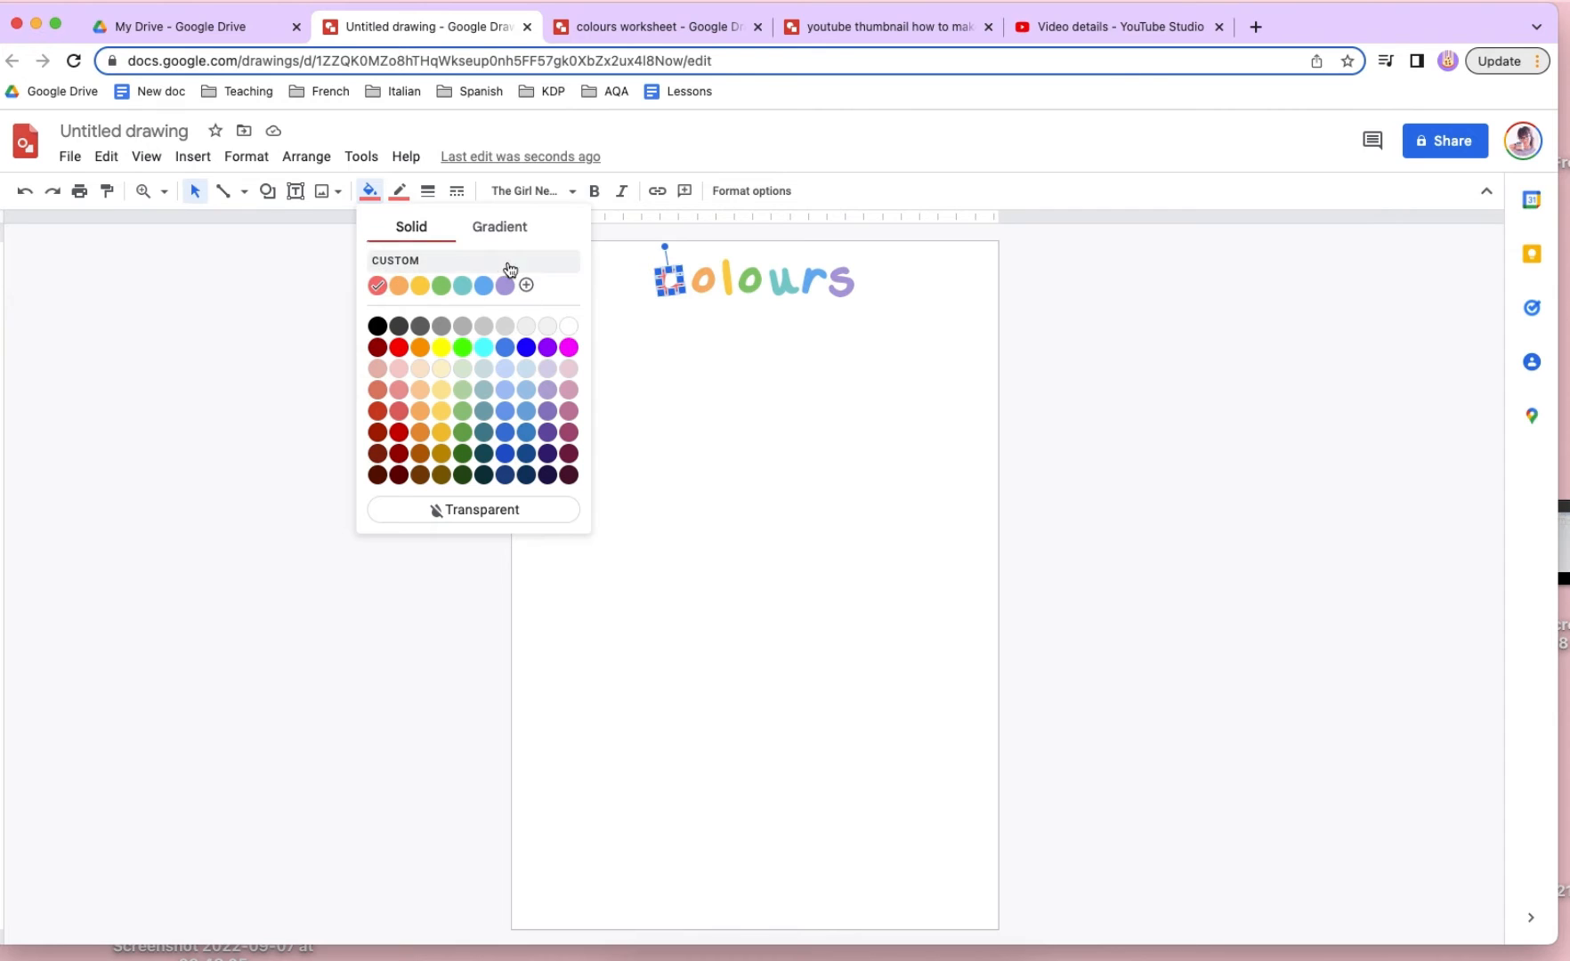
pyautogui.click(925, 421)
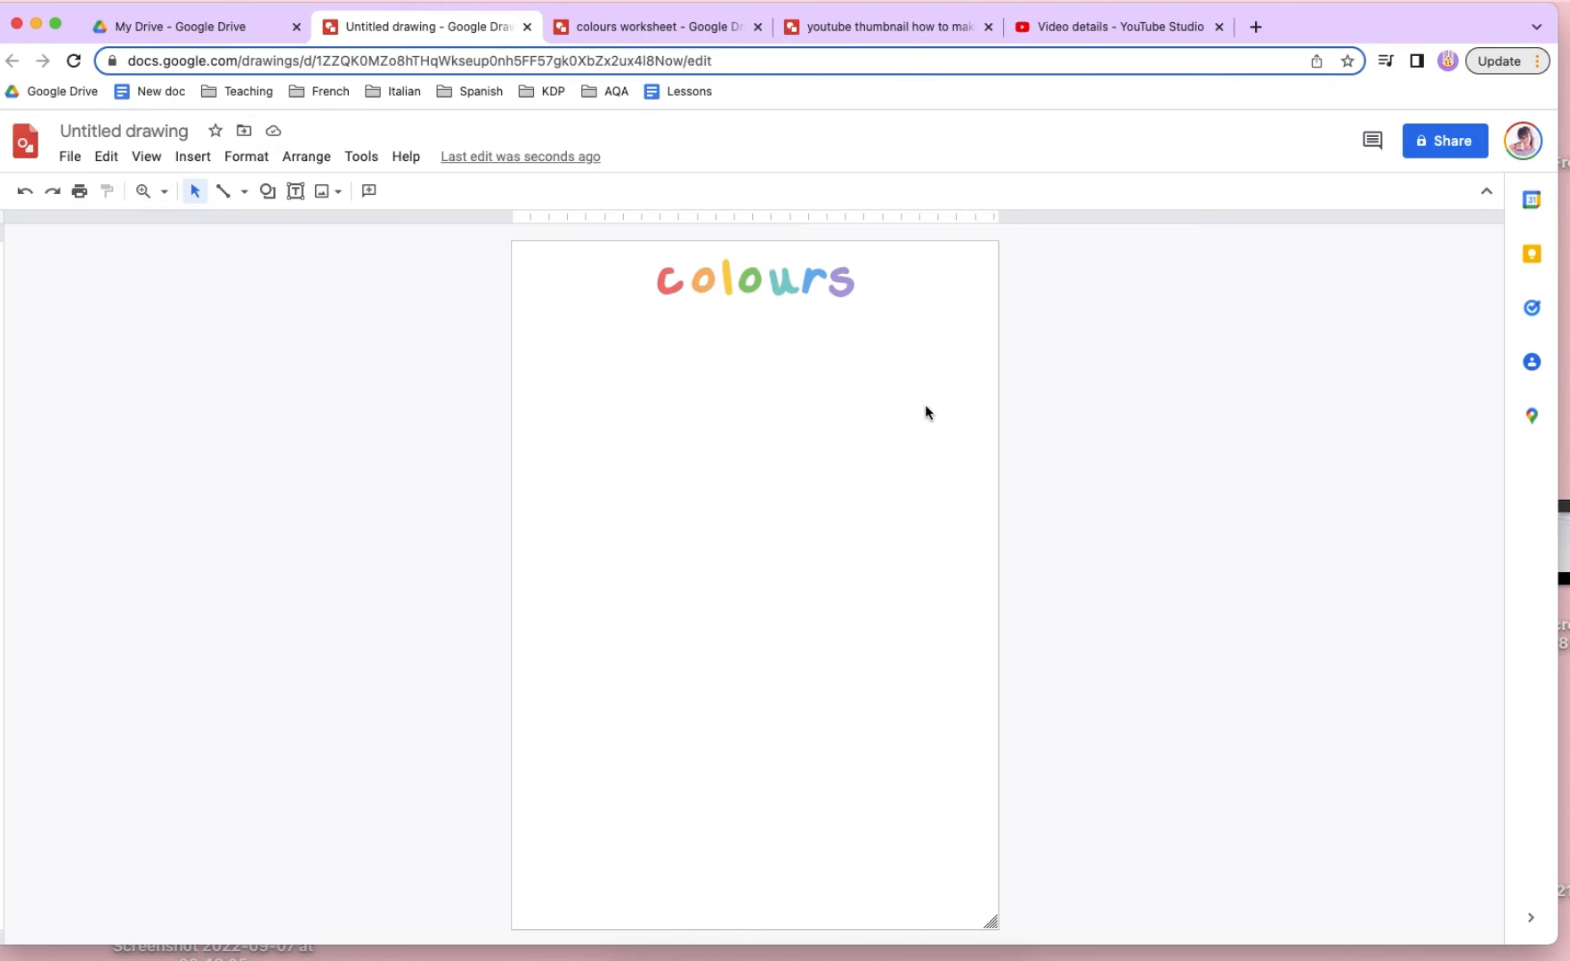
# - Draw a small circle below the title near the page's left edge and enter the number 1 inside it
pyautogui.click(267, 190)
pyautogui.moveTo(389, 233)
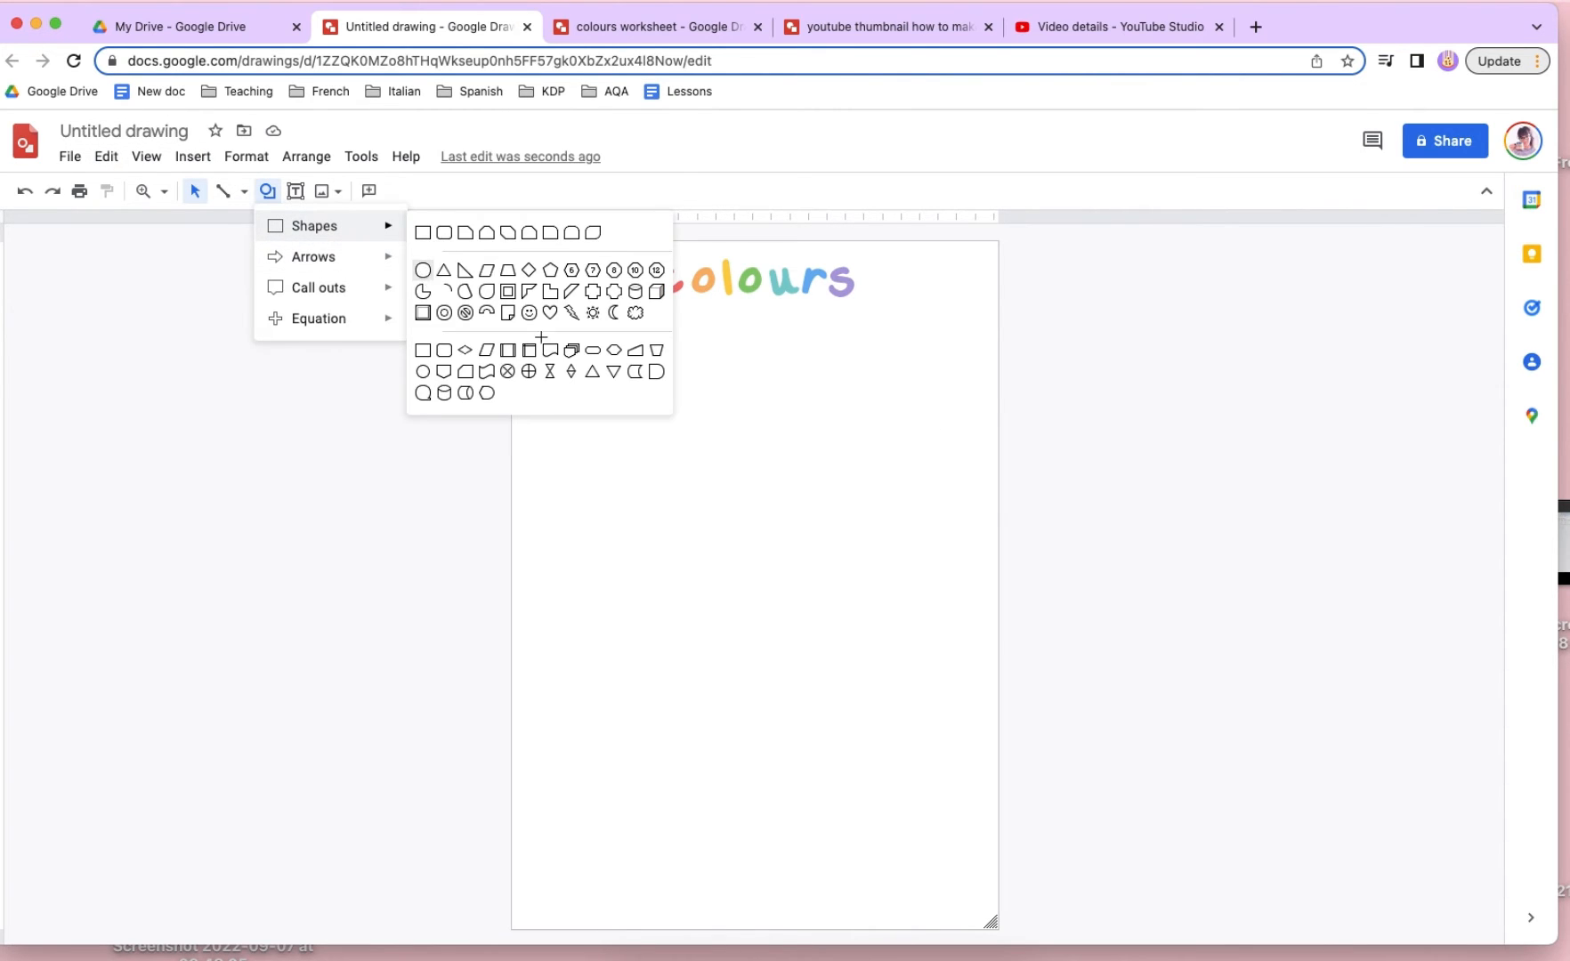
pyautogui.click(423, 270)
pyautogui.moveTo(579, 335)
pyautogui.mouseDown()
pyautogui.moveTo(673, 427)
pyautogui.moveTo(574, 342)
pyautogui.mouseUp()
pyautogui.click(614, 352)
pyautogui.click(575, 343)
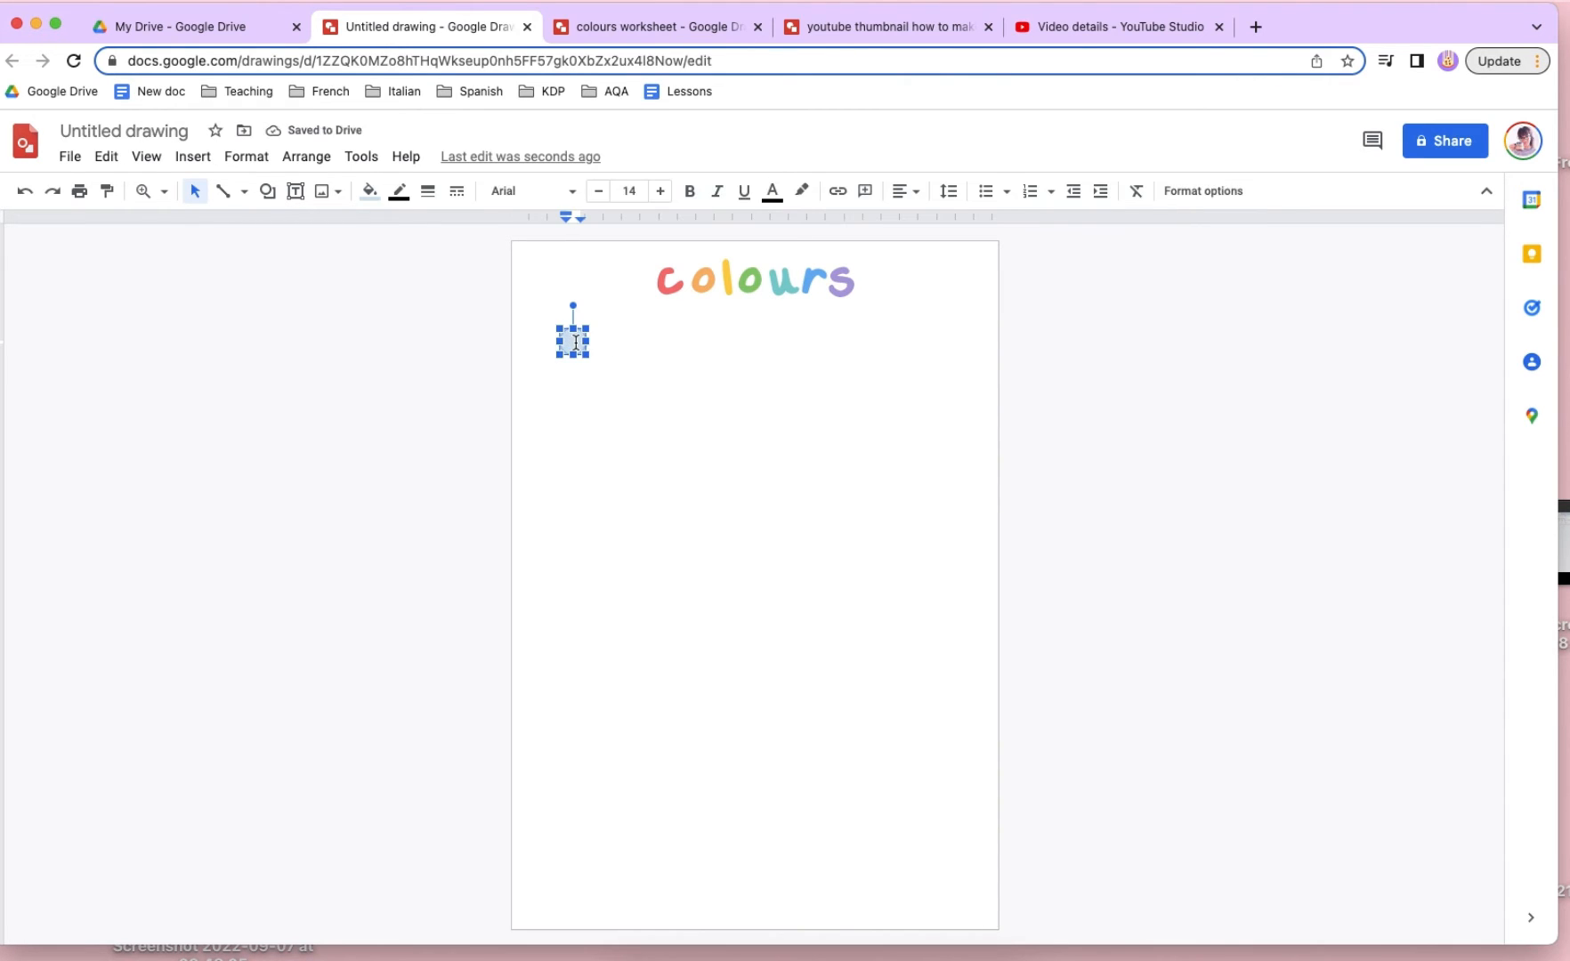
pyautogui.click(617, 381)
pyautogui.moveTo(617, 380); pyautogui.dragTo(566, 339)
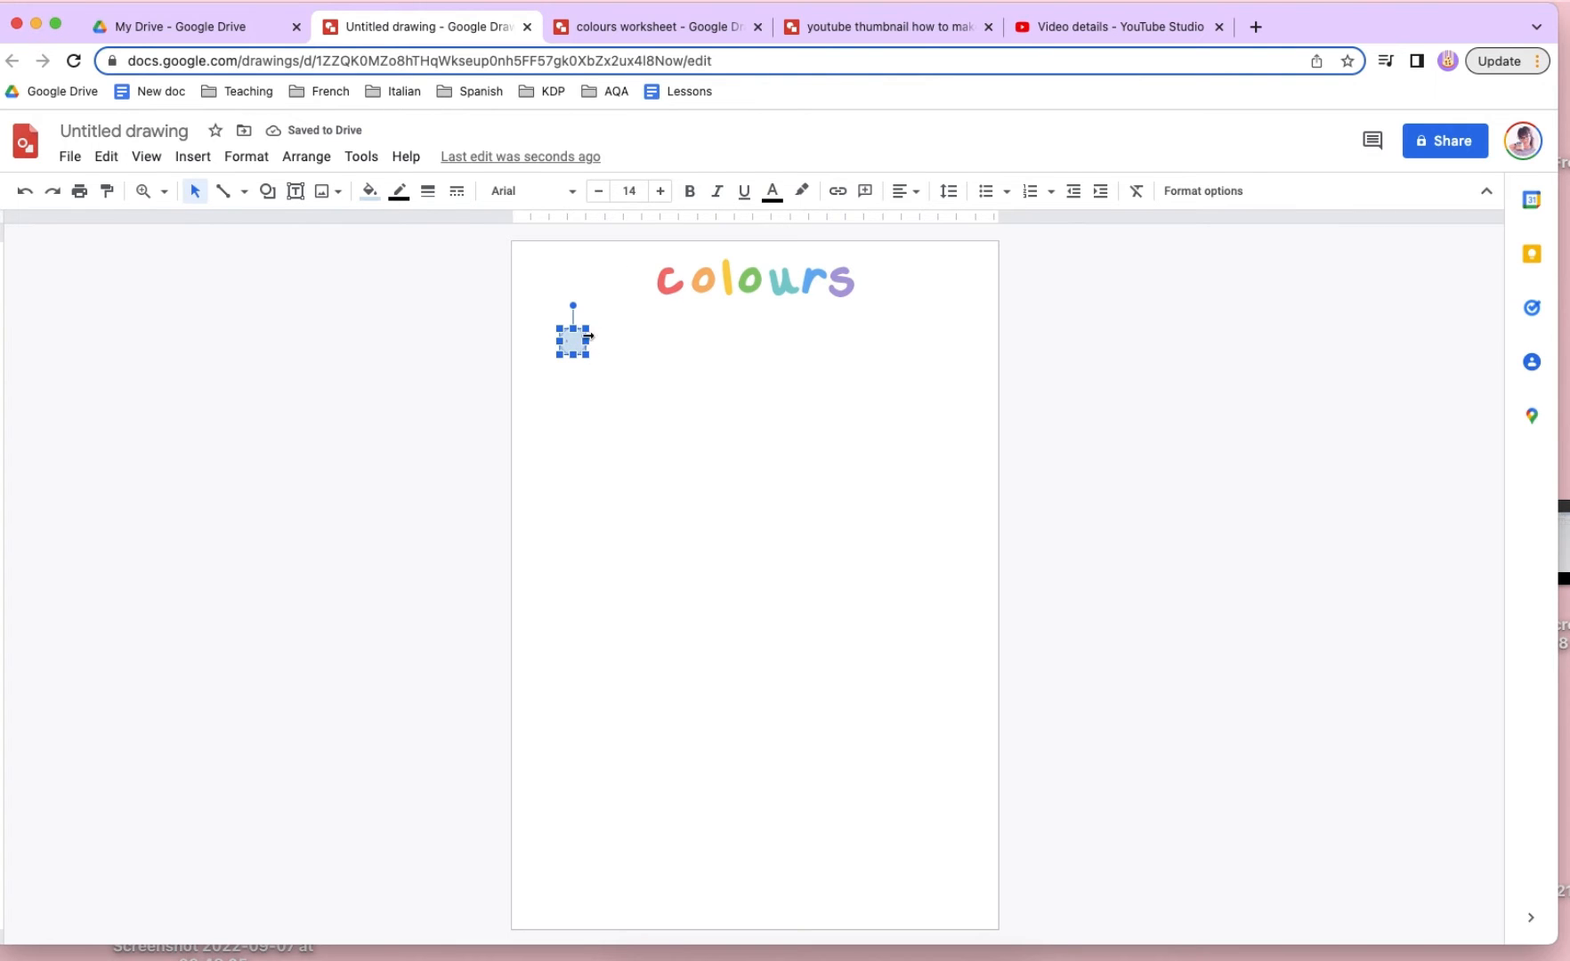
# - Set the circle's number to font size 80 in a bold Spartan font
pyautogui.click(634, 192)
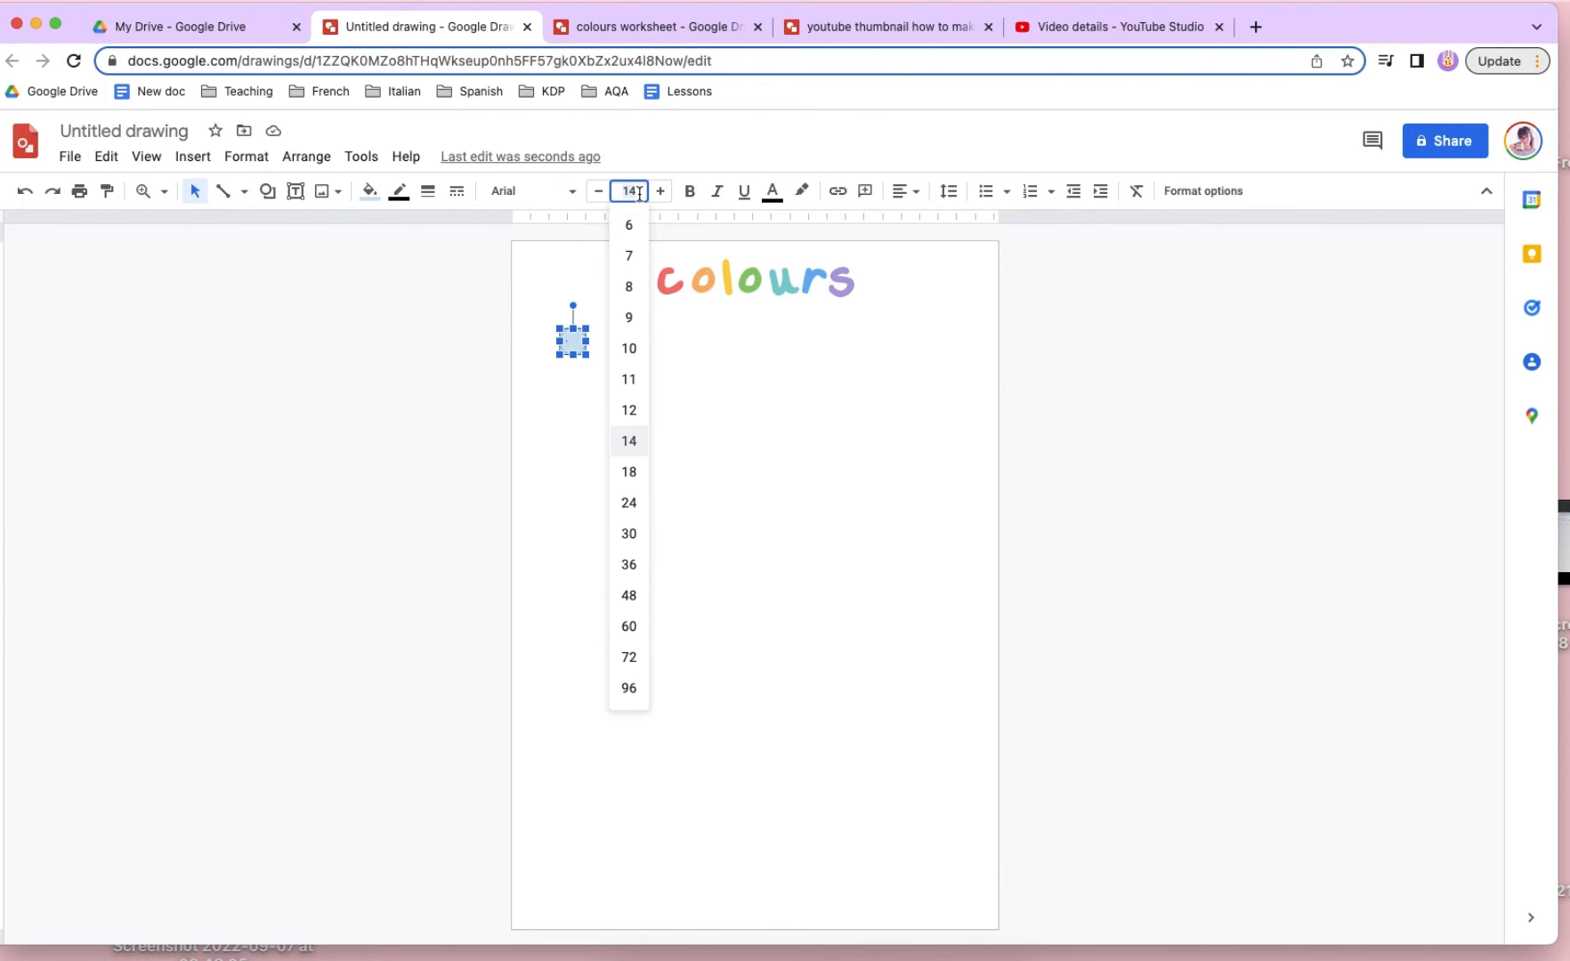
pyautogui.click(628, 688)
pyautogui.click(634, 192)
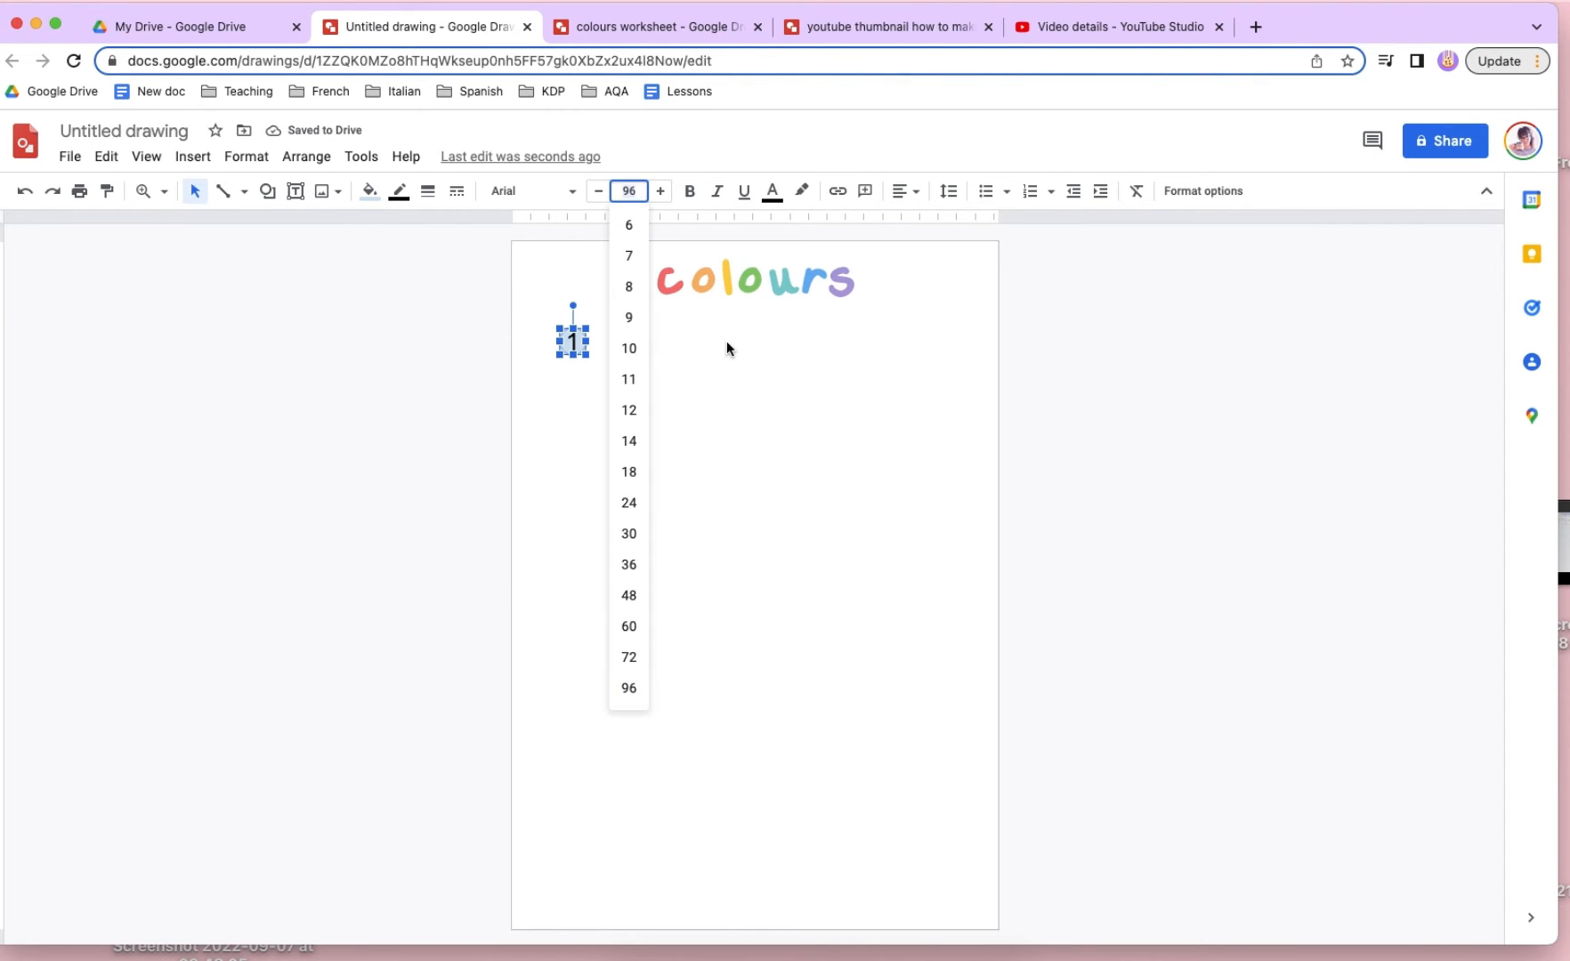
pyautogui.press('Return')
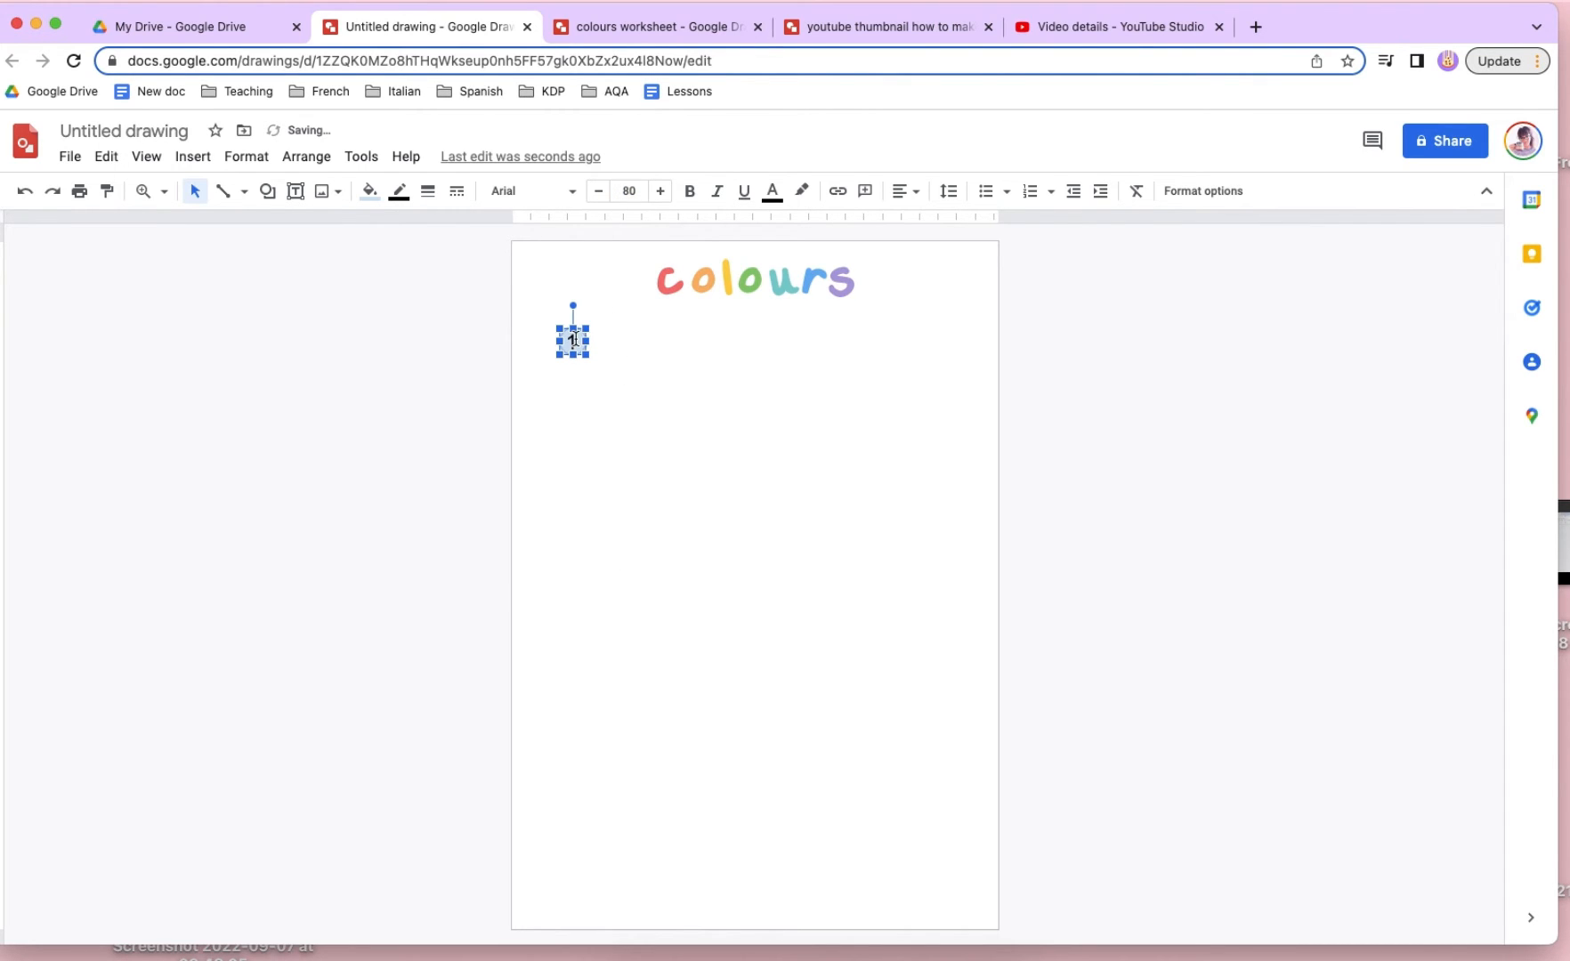
pyautogui.click(531, 194)
pyautogui.moveTo(730, 335)
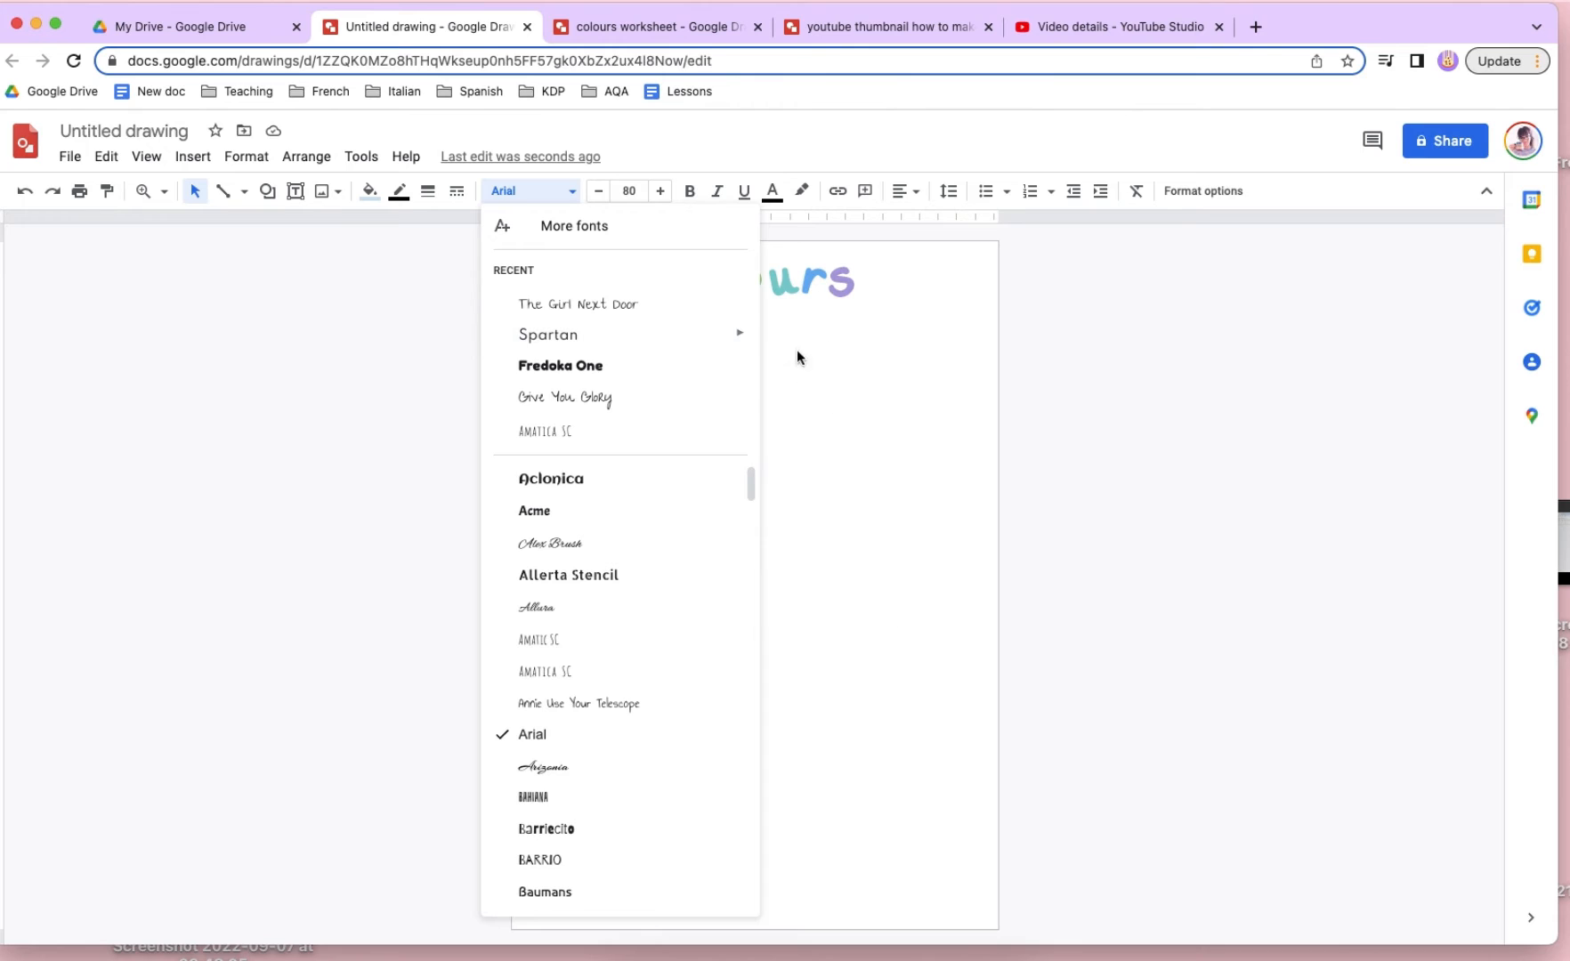
pyautogui.click(843, 597)
pyautogui.click(662, 454)
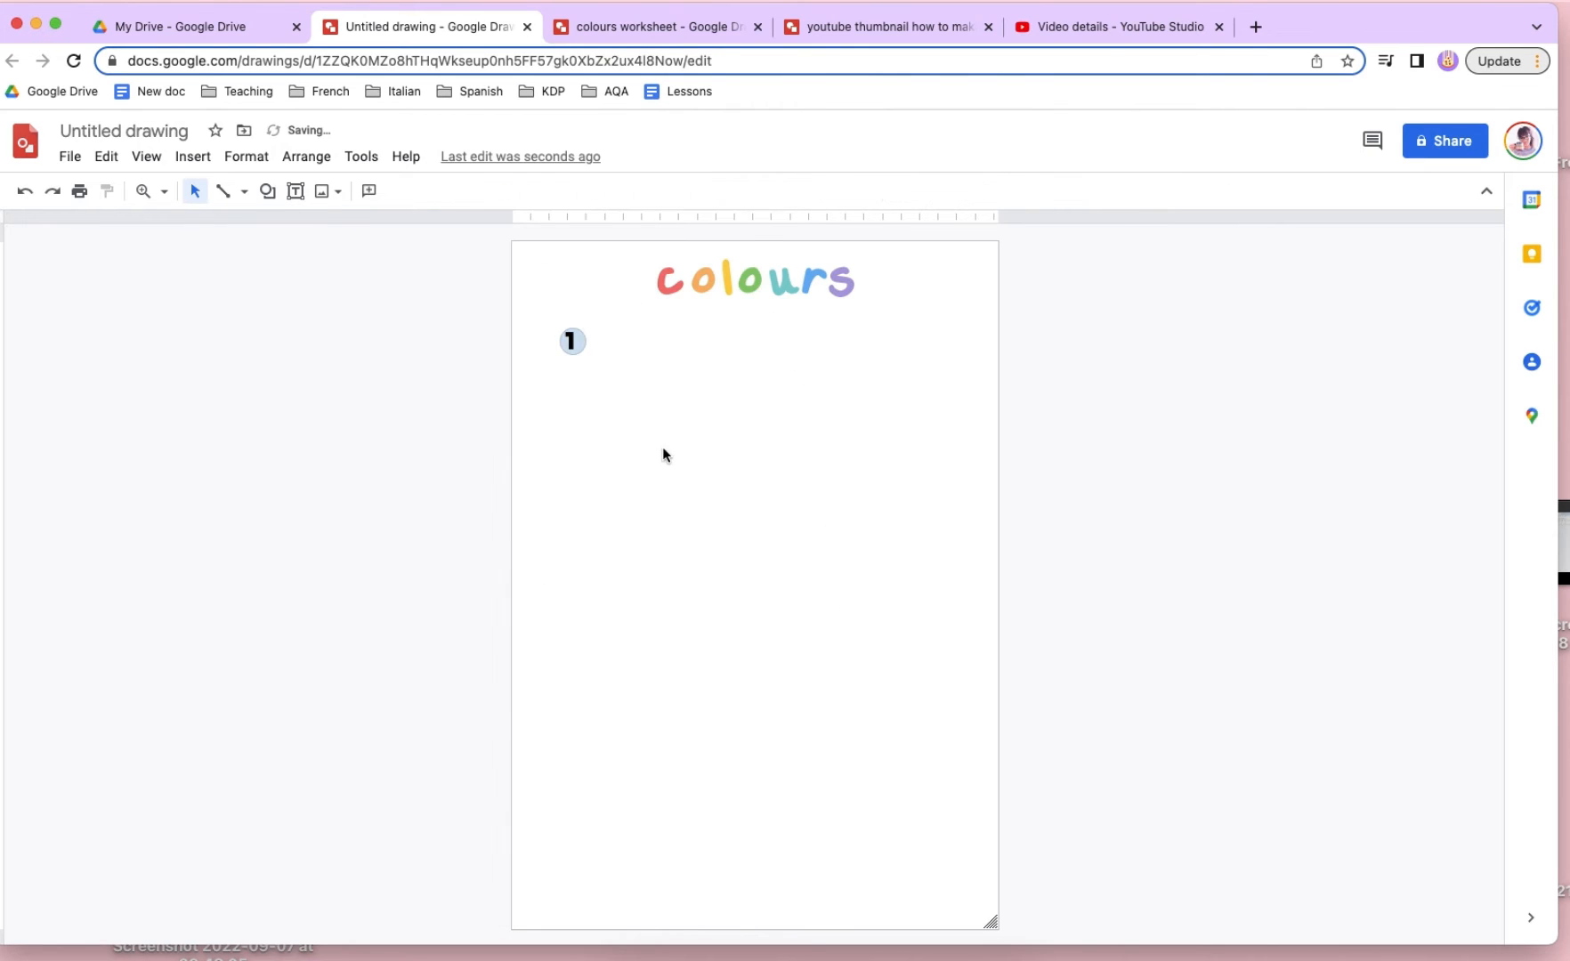
# - Centre the number 1 horizontally inside its circle
pyautogui.click(575, 342)
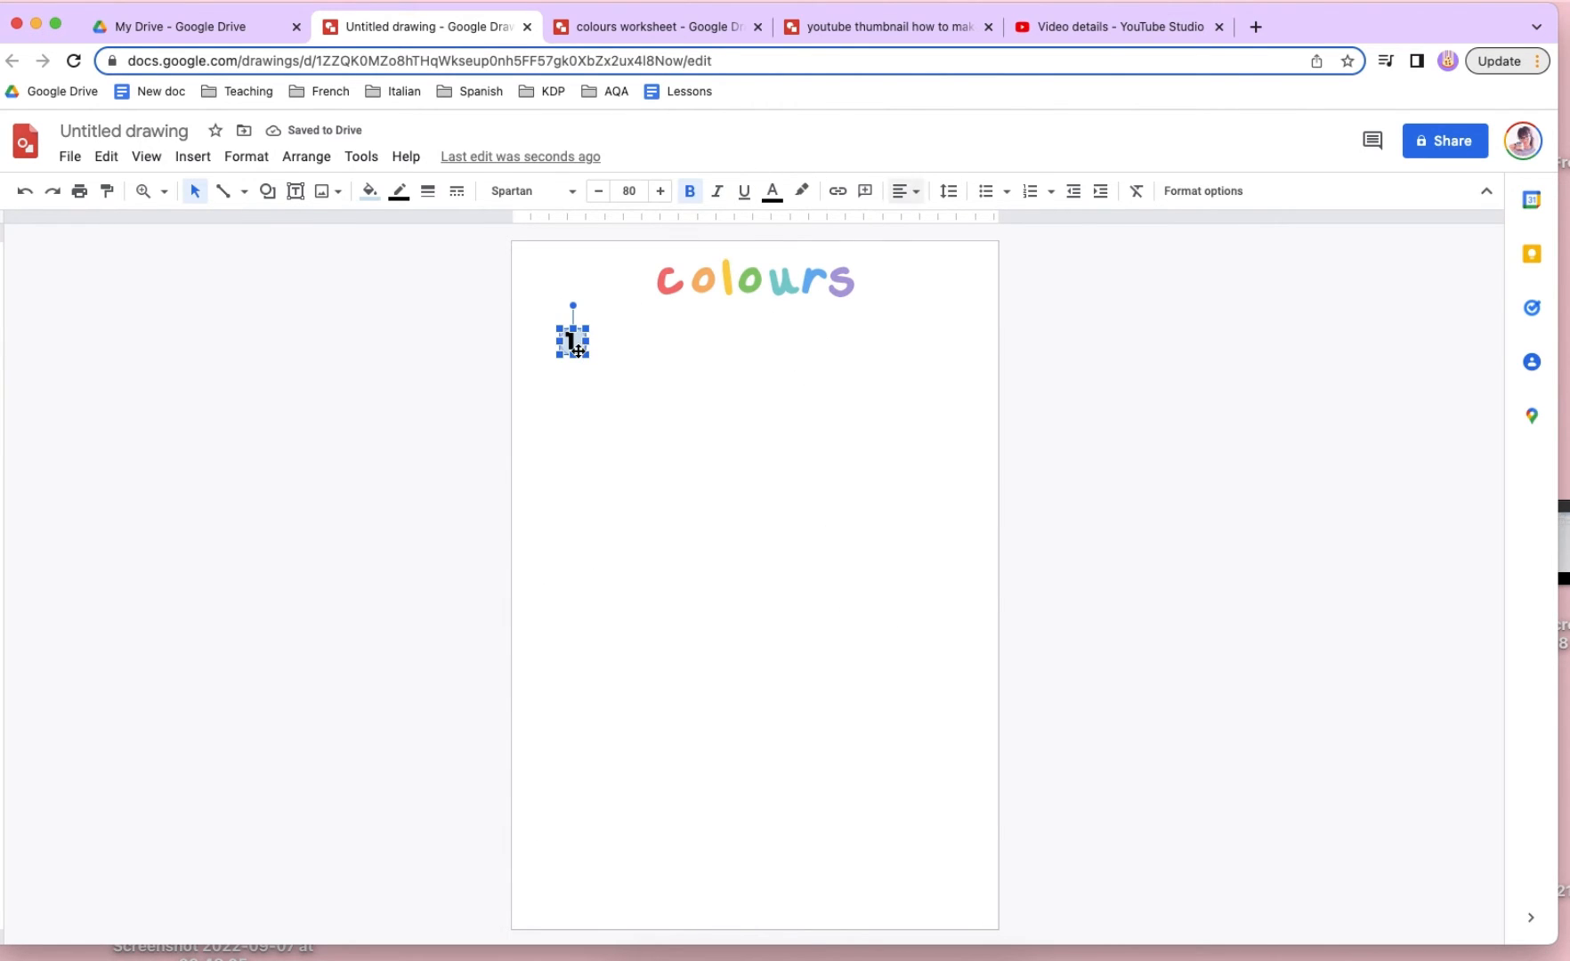
pyautogui.click(911, 189)
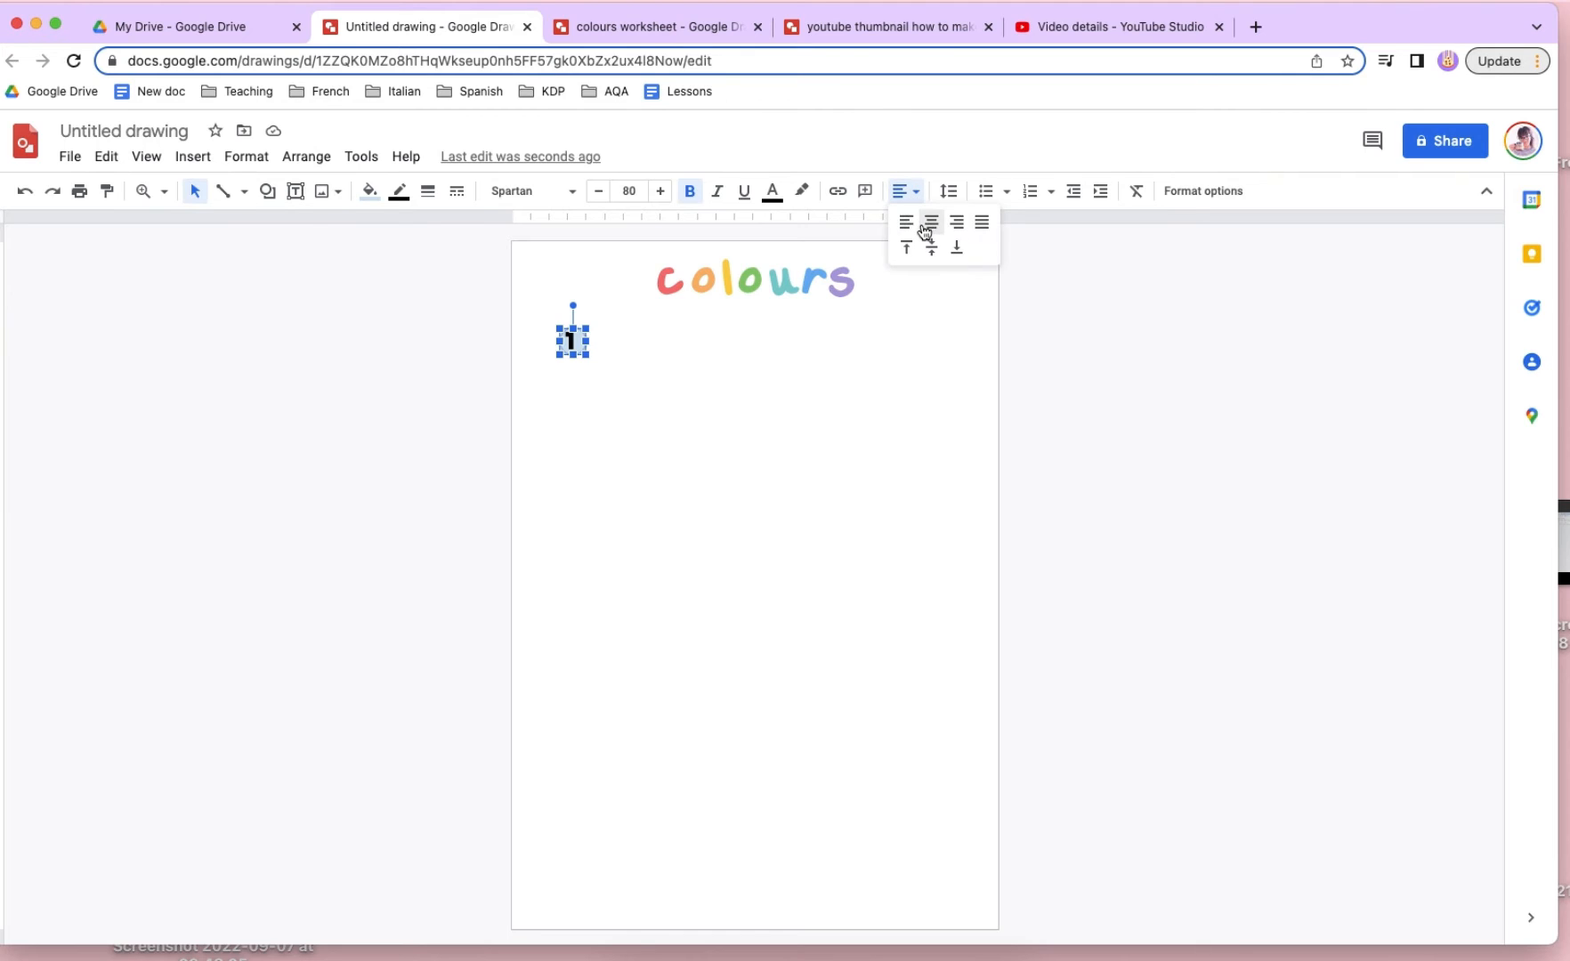
pyautogui.click(931, 223)
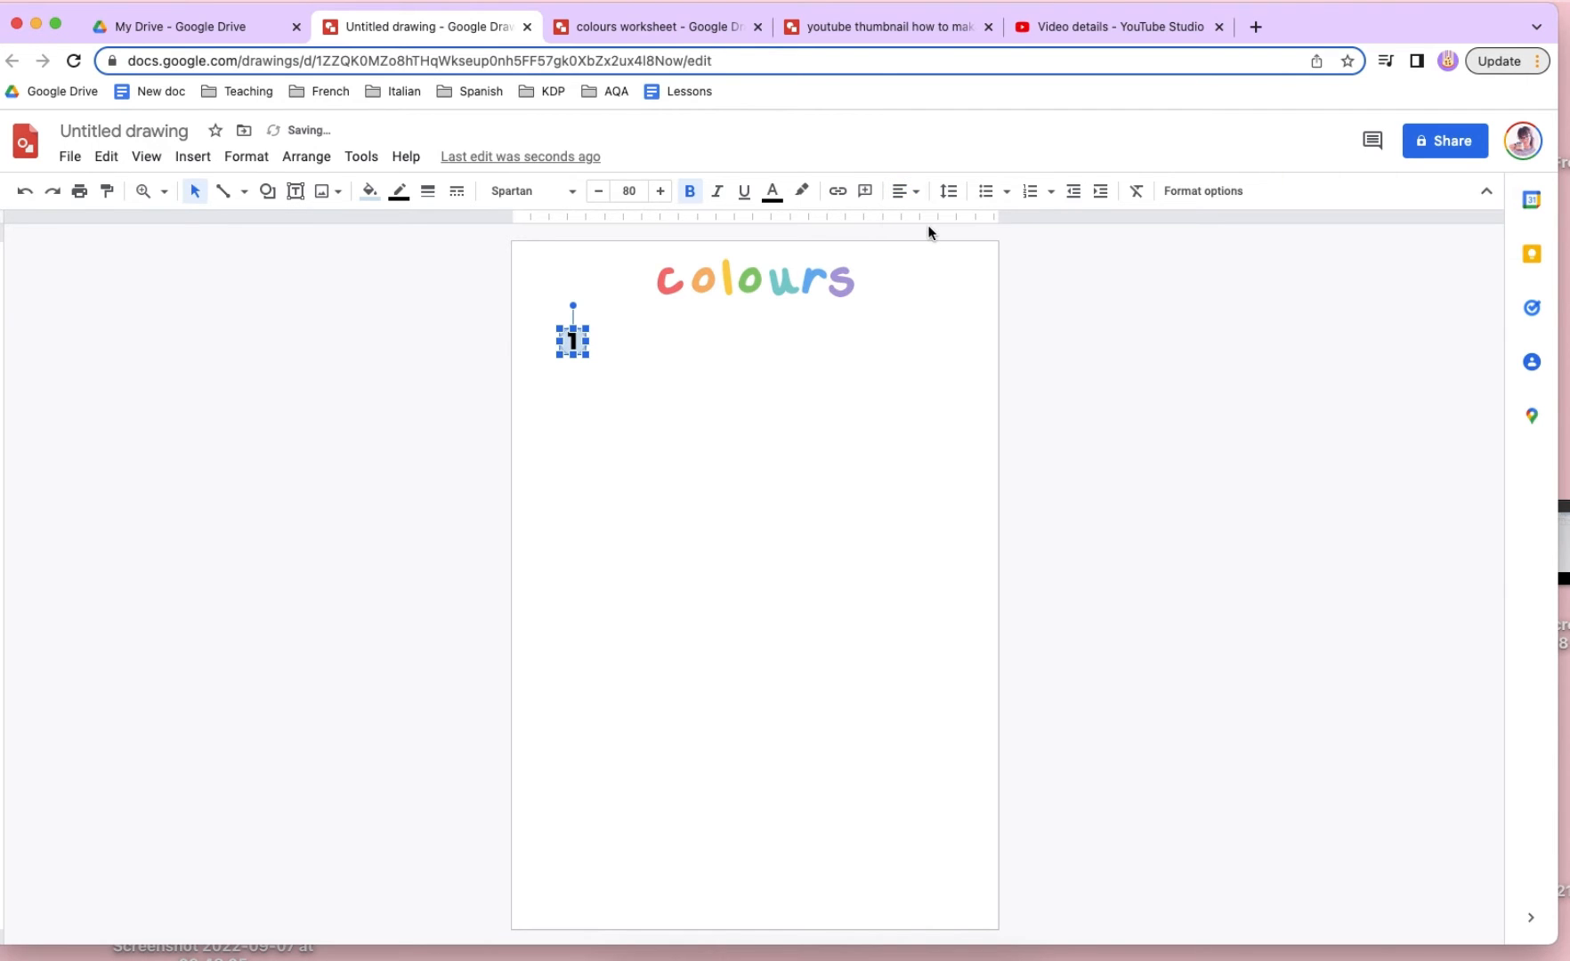
pyautogui.click(577, 372)
# - Make the numbered circle's outline white and increase its line weight
pyautogui.click(574, 341)
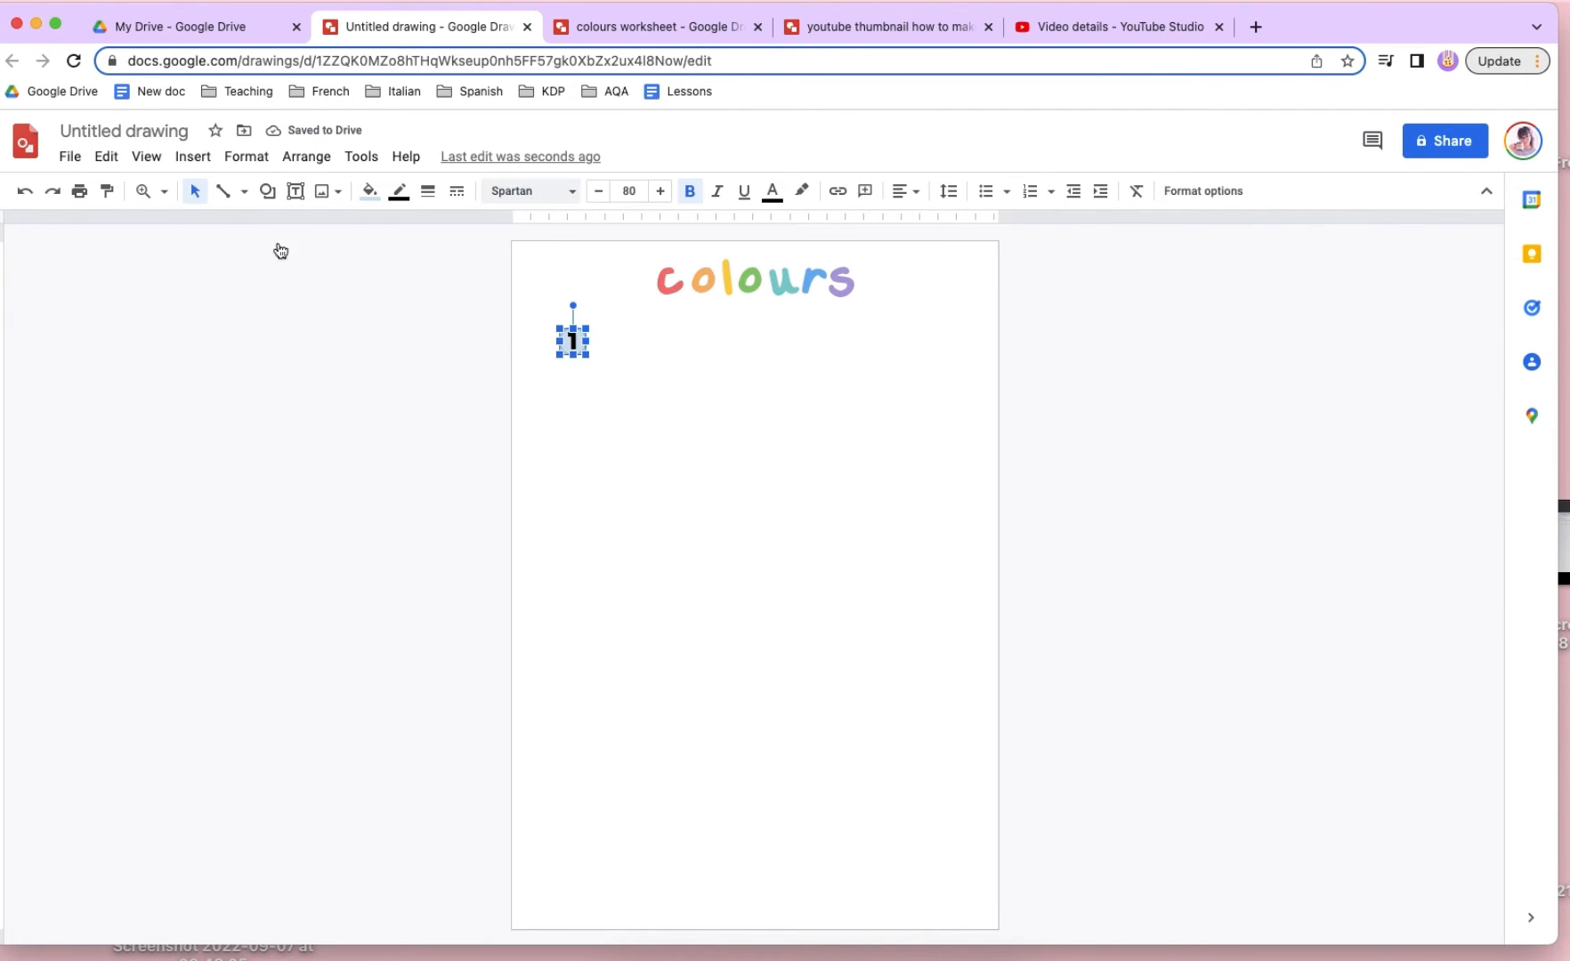
pyautogui.click(400, 192)
pyautogui.click(599, 294)
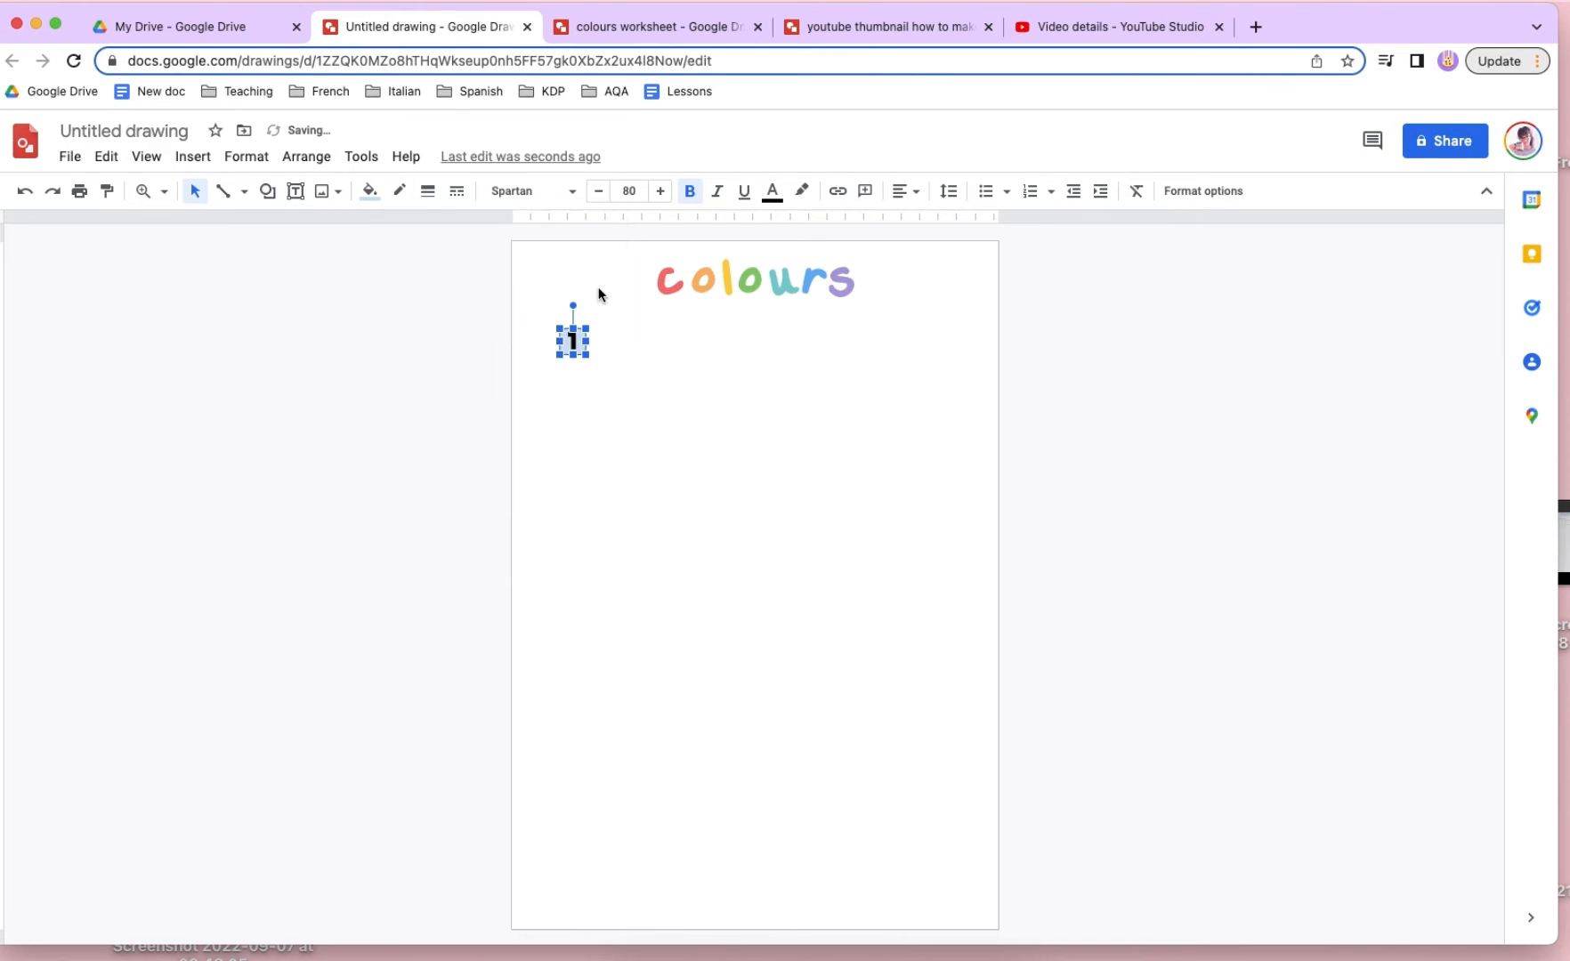
pyautogui.click(427, 191)
pyautogui.click(470, 445)
# - Change the text colour of the number in the circle to white
pyautogui.click(772, 192)
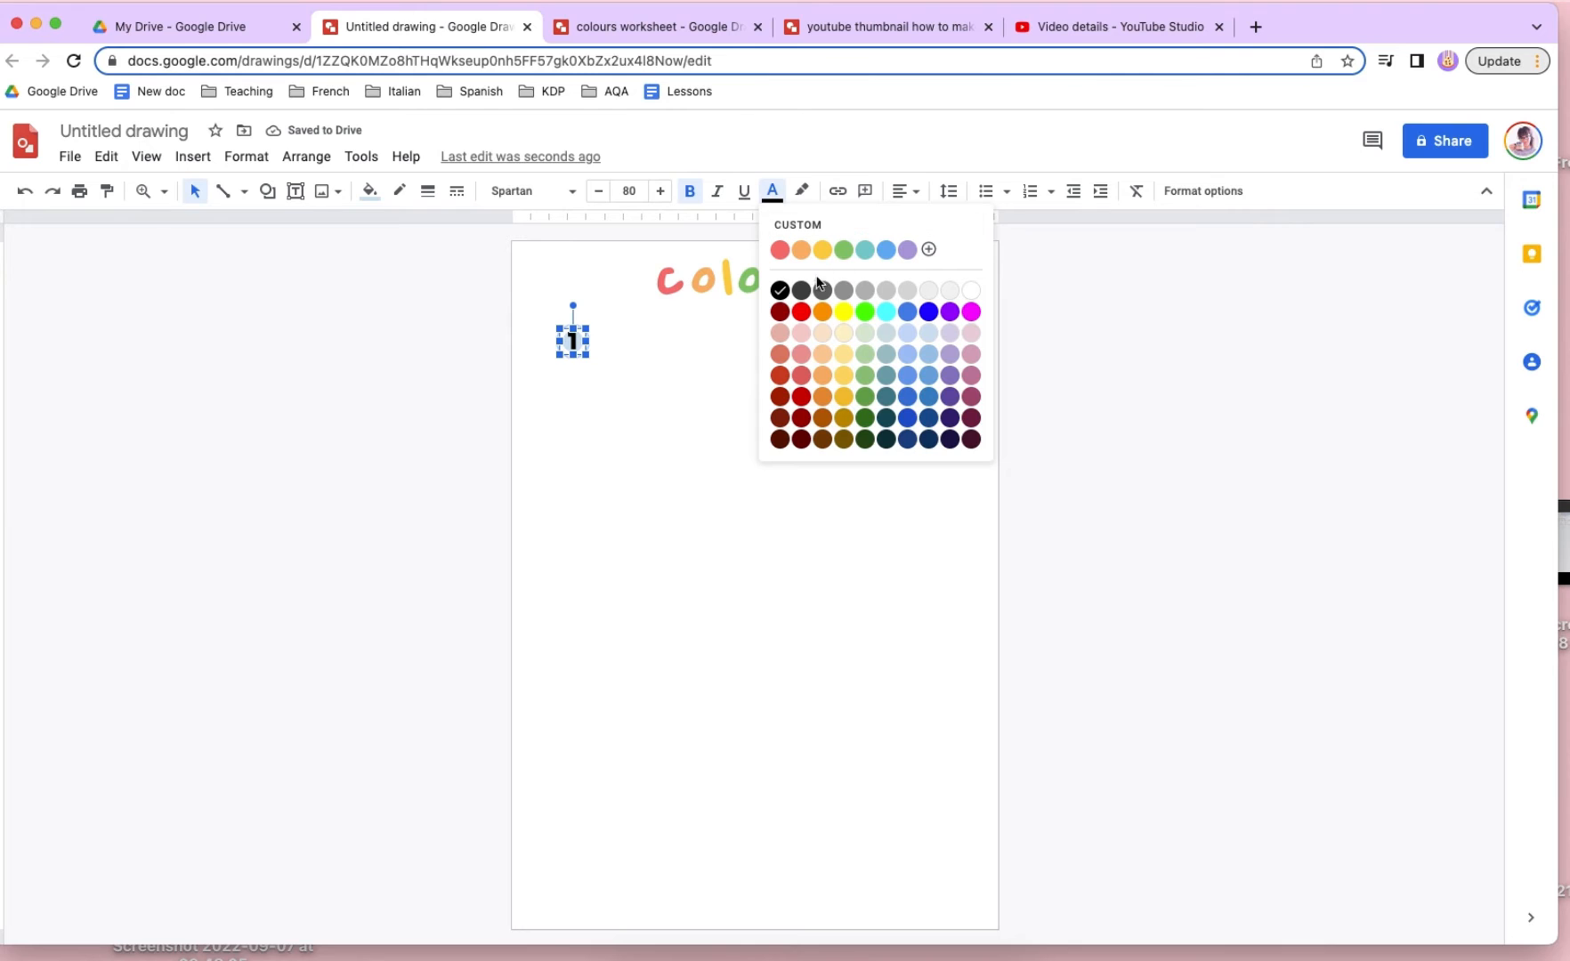
pyautogui.click(974, 290)
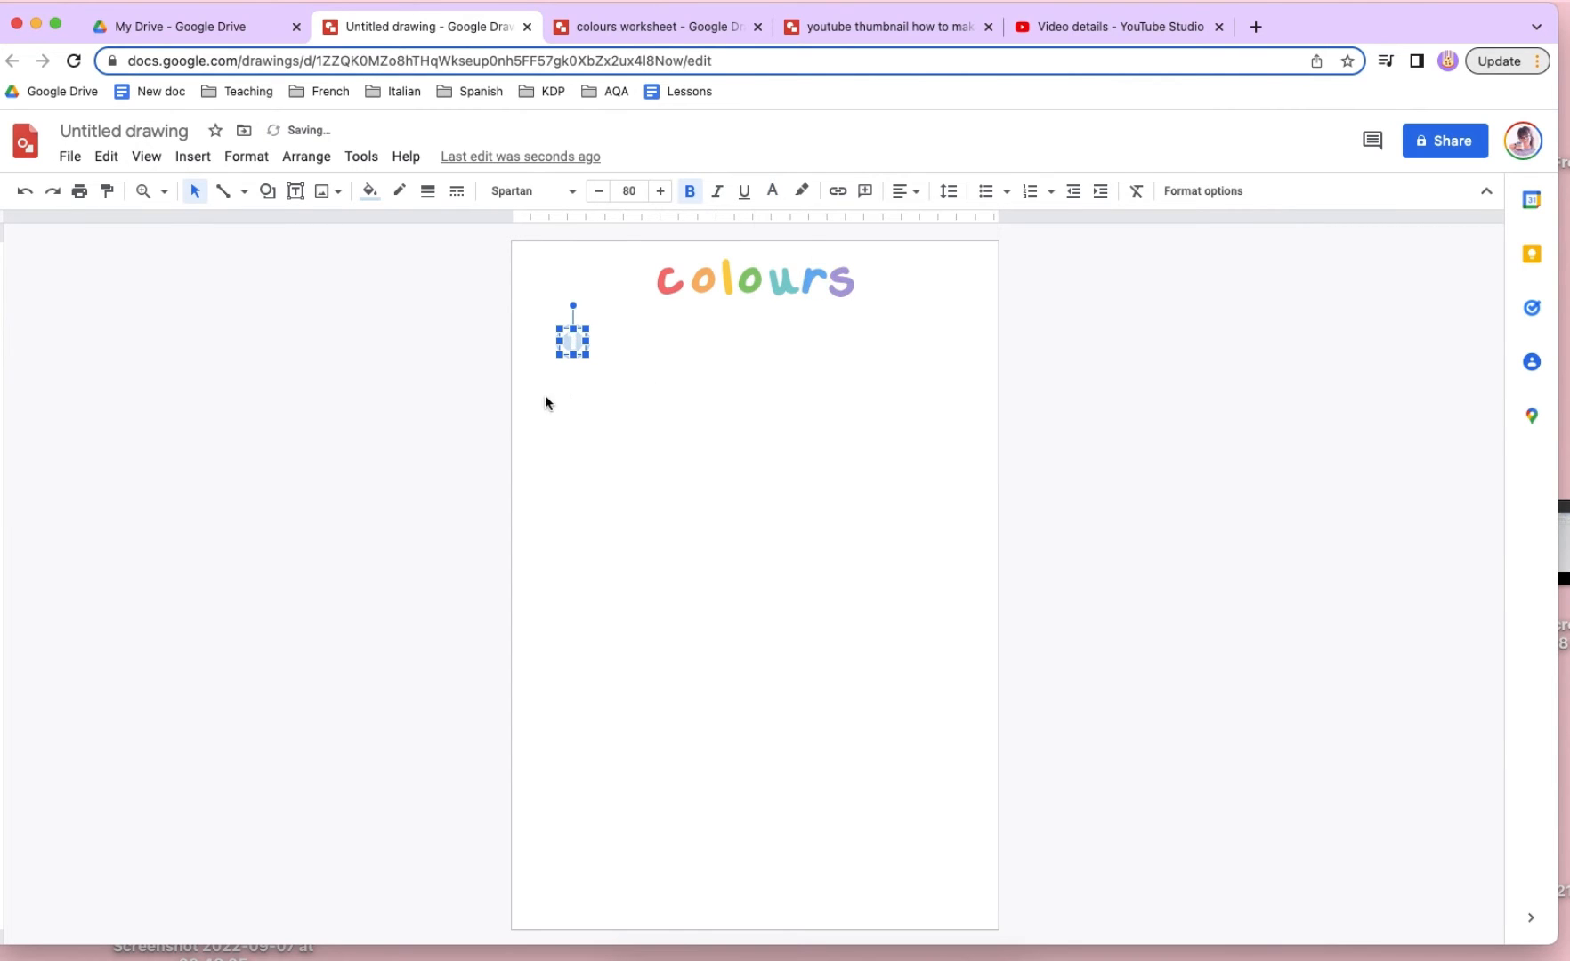
pyautogui.click(544, 394)
# - Recolour the fill and outline of the number 1 circle with the saved custom red
pyautogui.click(580, 347)
pyautogui.click(368, 192)
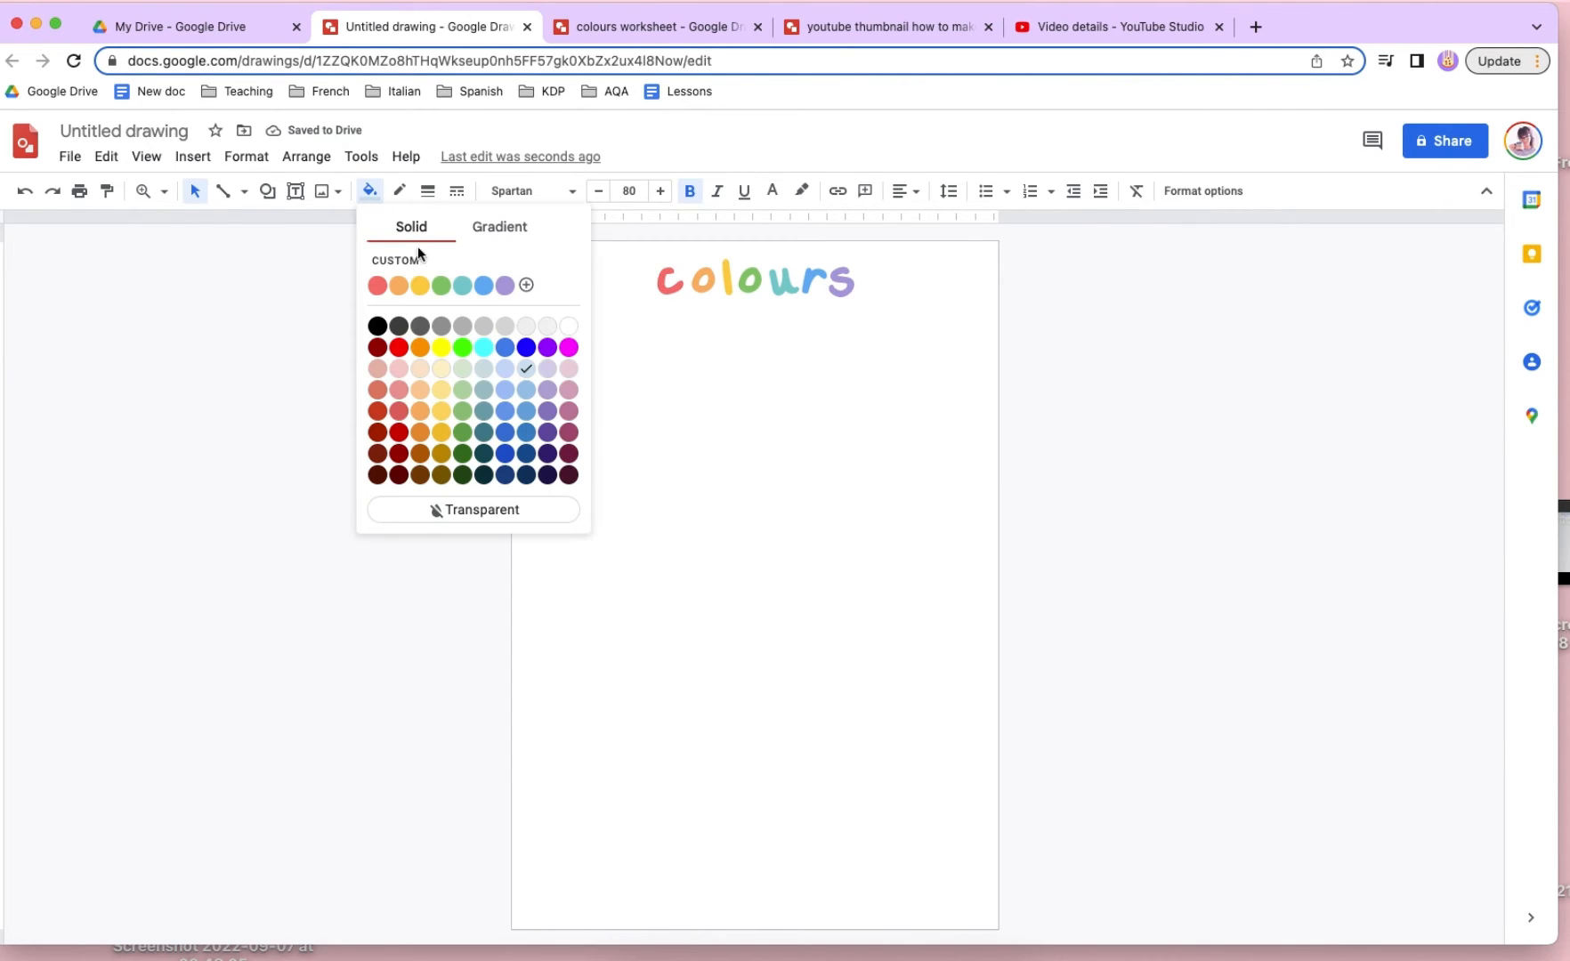
pyautogui.click(377, 285)
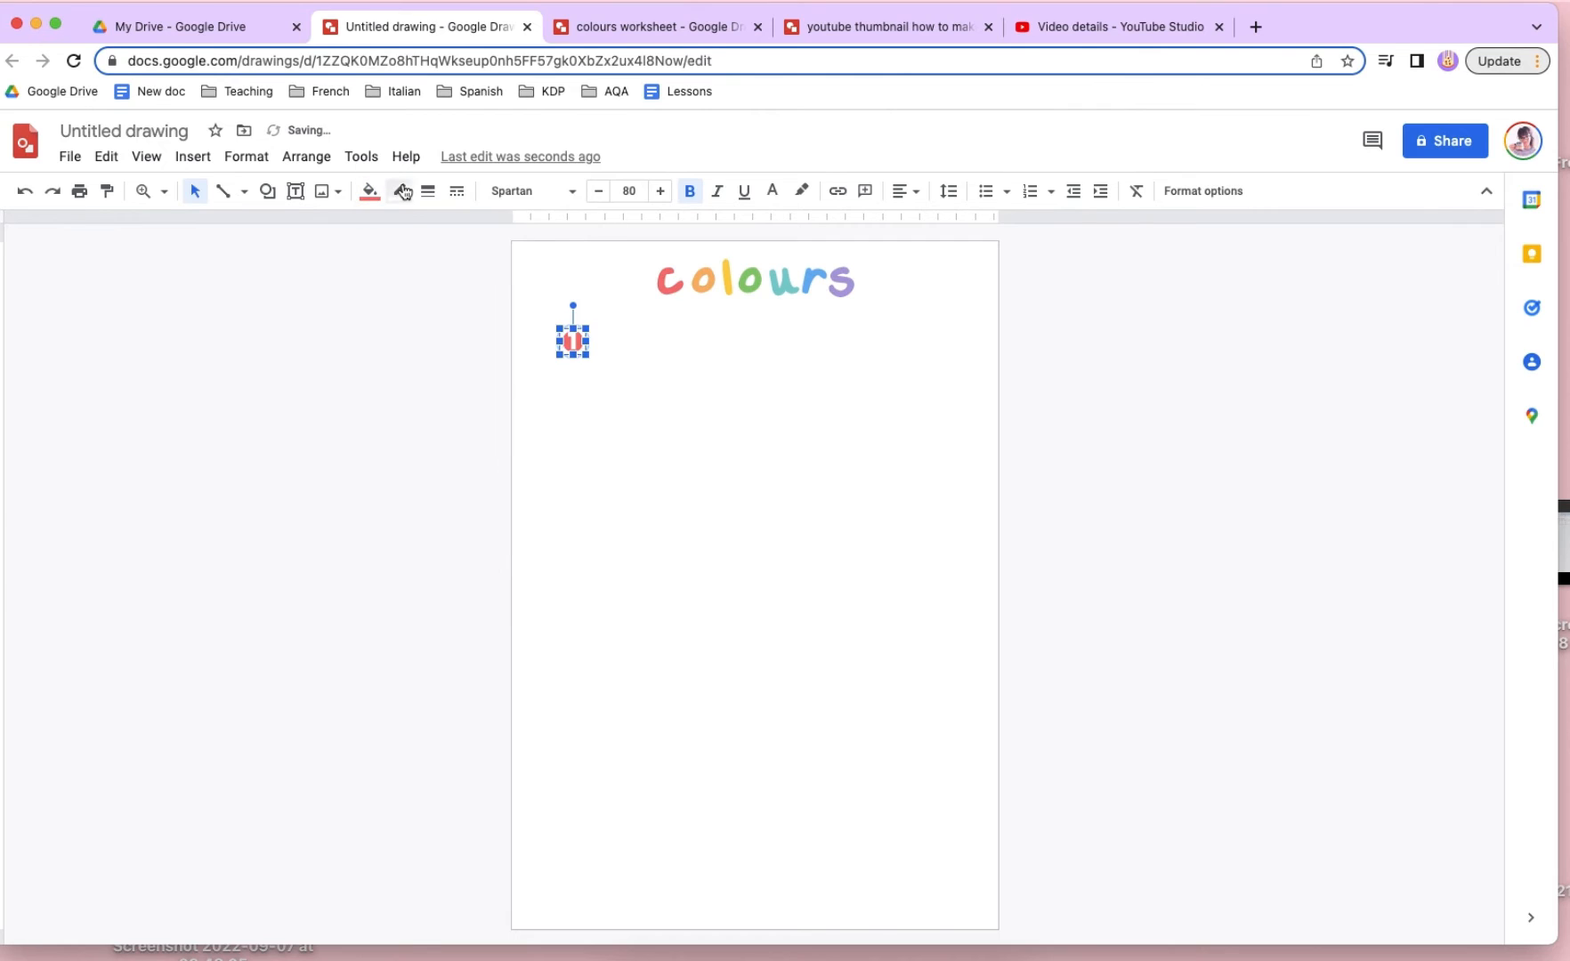
pyautogui.click(400, 190)
pyautogui.click(405, 249)
pyautogui.click(926, 491)
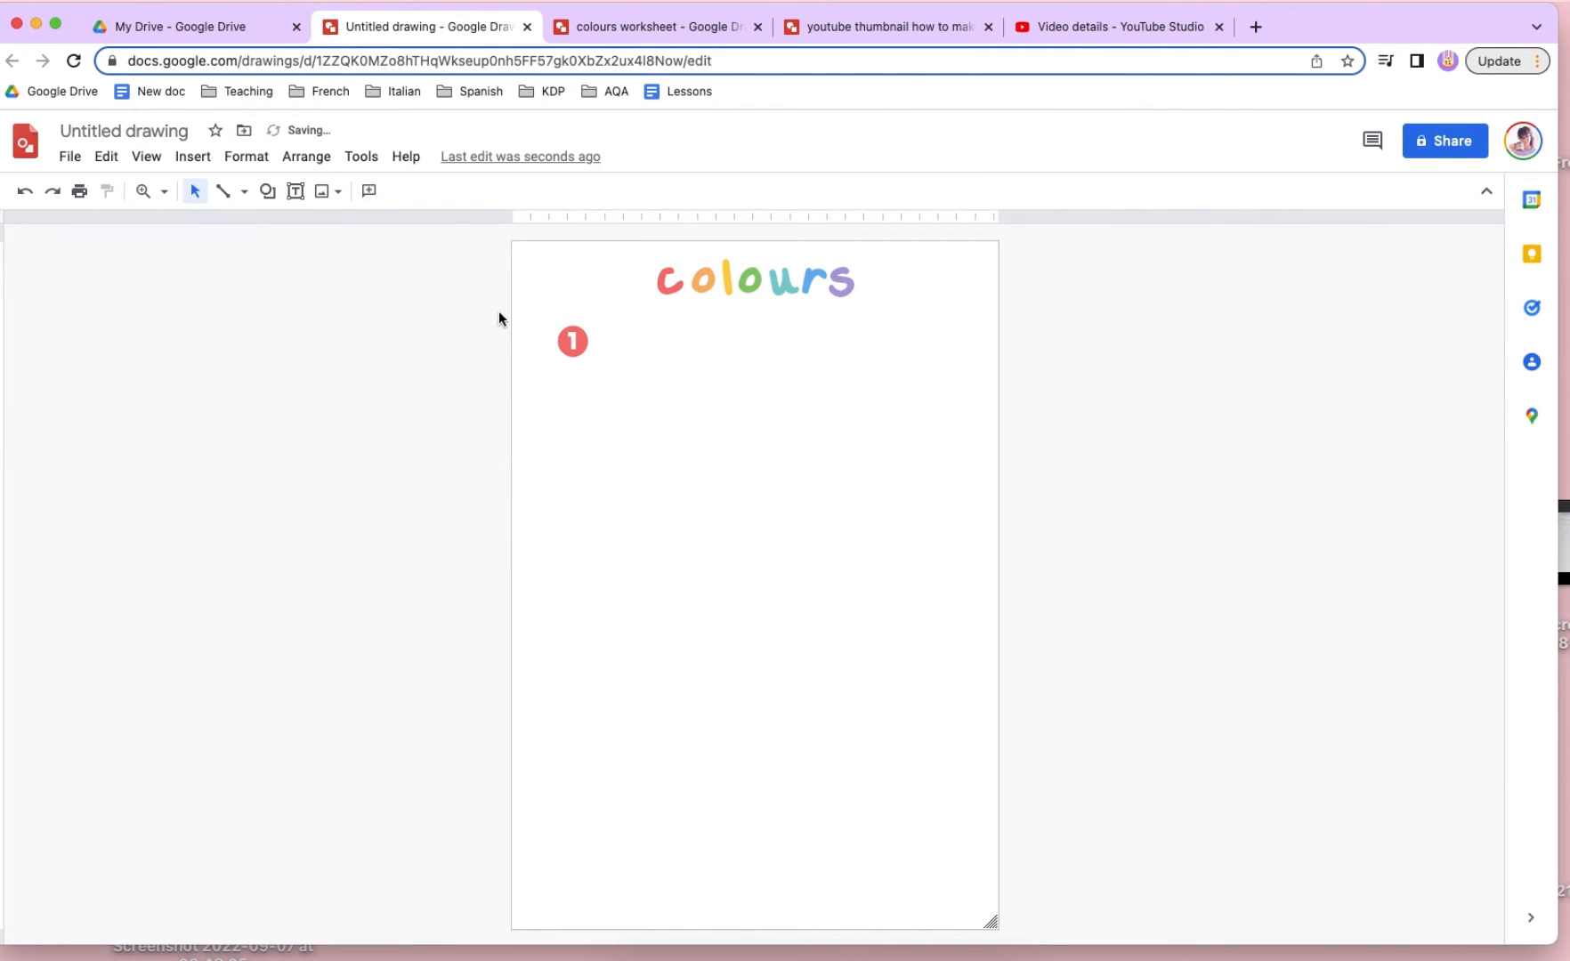
# - Duplicate the number 1 circle, place the copy directly below it around mid-page, and change its number to 2
pyautogui.click(579, 340)
pyautogui.press('super+d')
pyautogui.moveTo(582, 339); pyautogui.dragTo(582, 510)
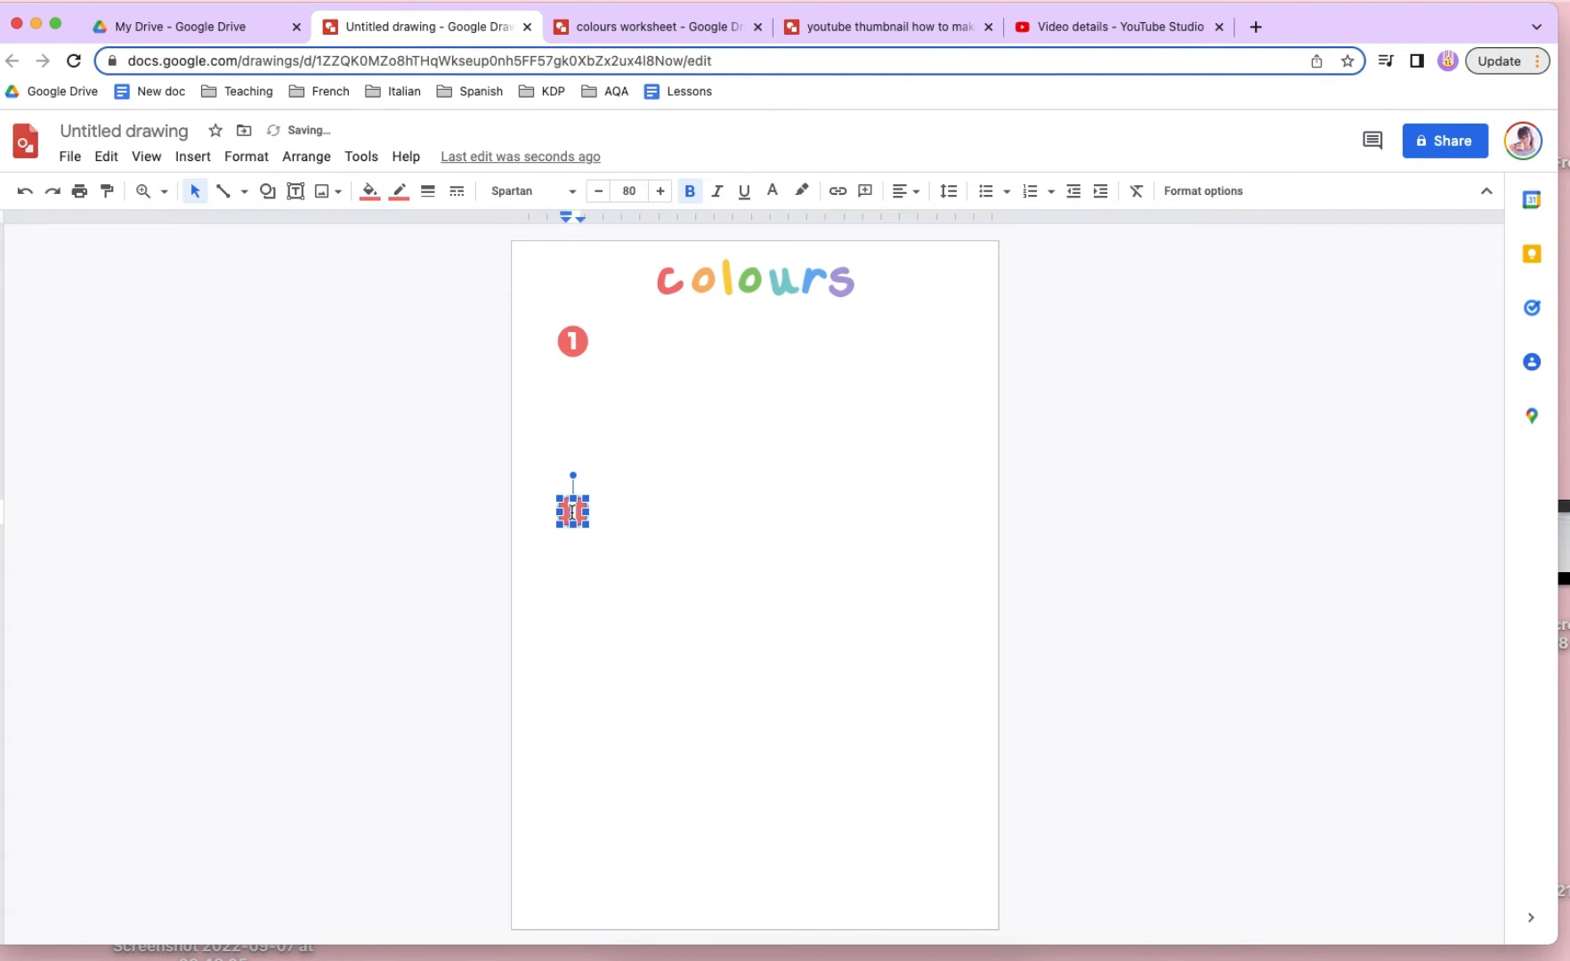
# - Recolour the fill and outline of the number 2 circle with the saved custom orange
pyautogui.click(369, 191)
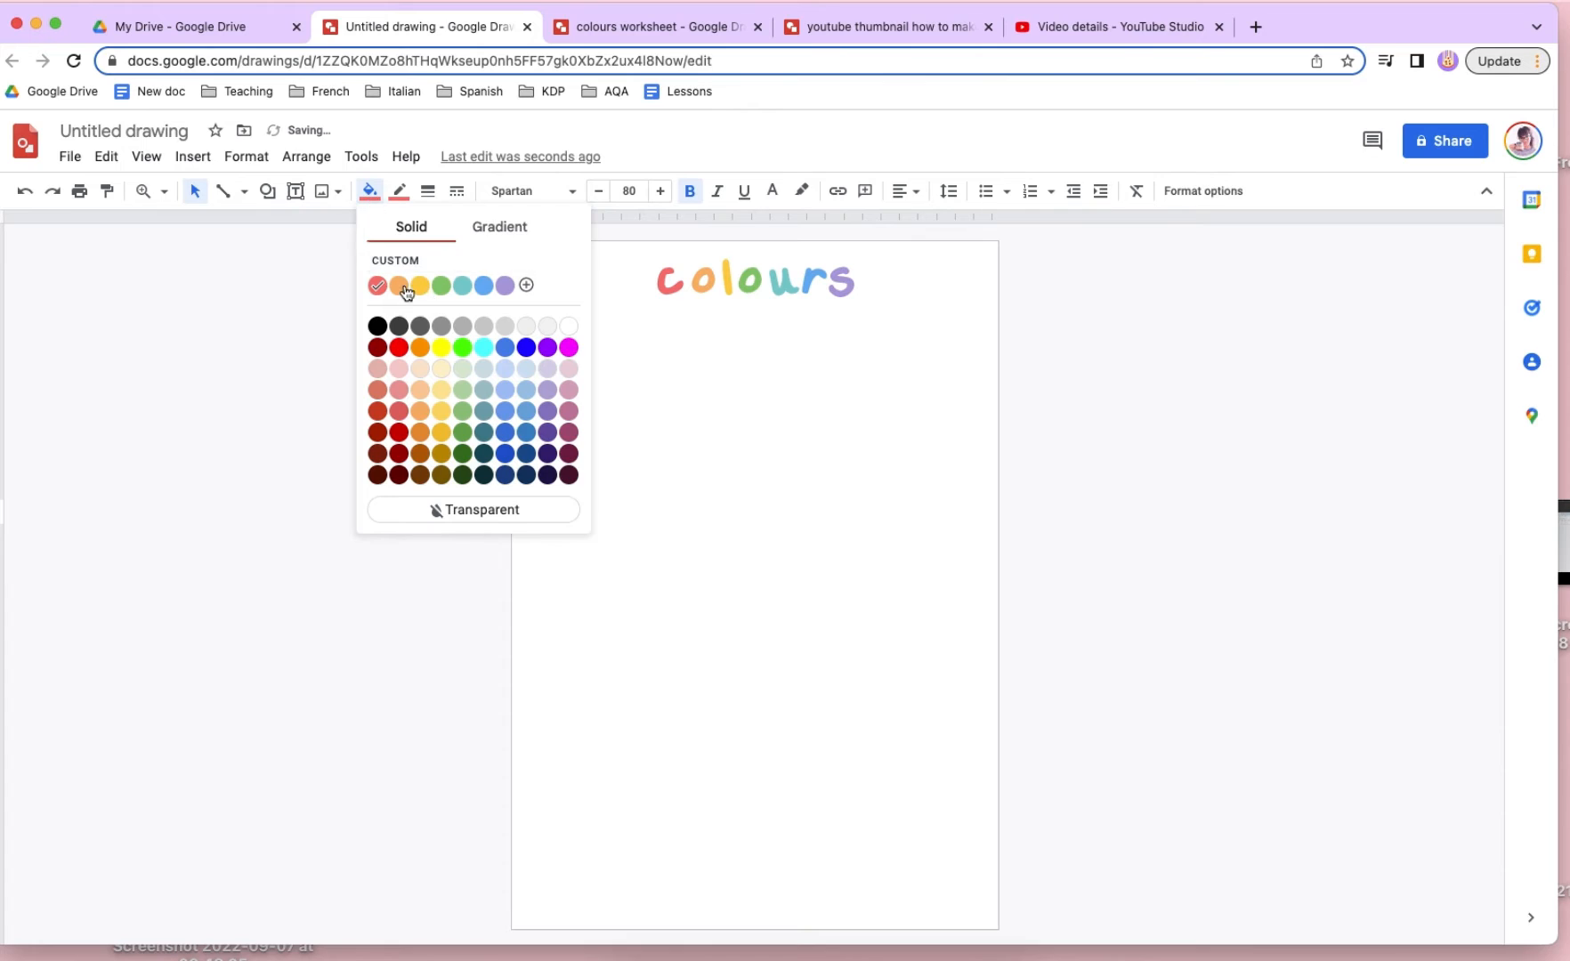
pyautogui.click(397, 286)
pyautogui.click(399, 191)
pyautogui.click(428, 250)
pyautogui.click(743, 539)
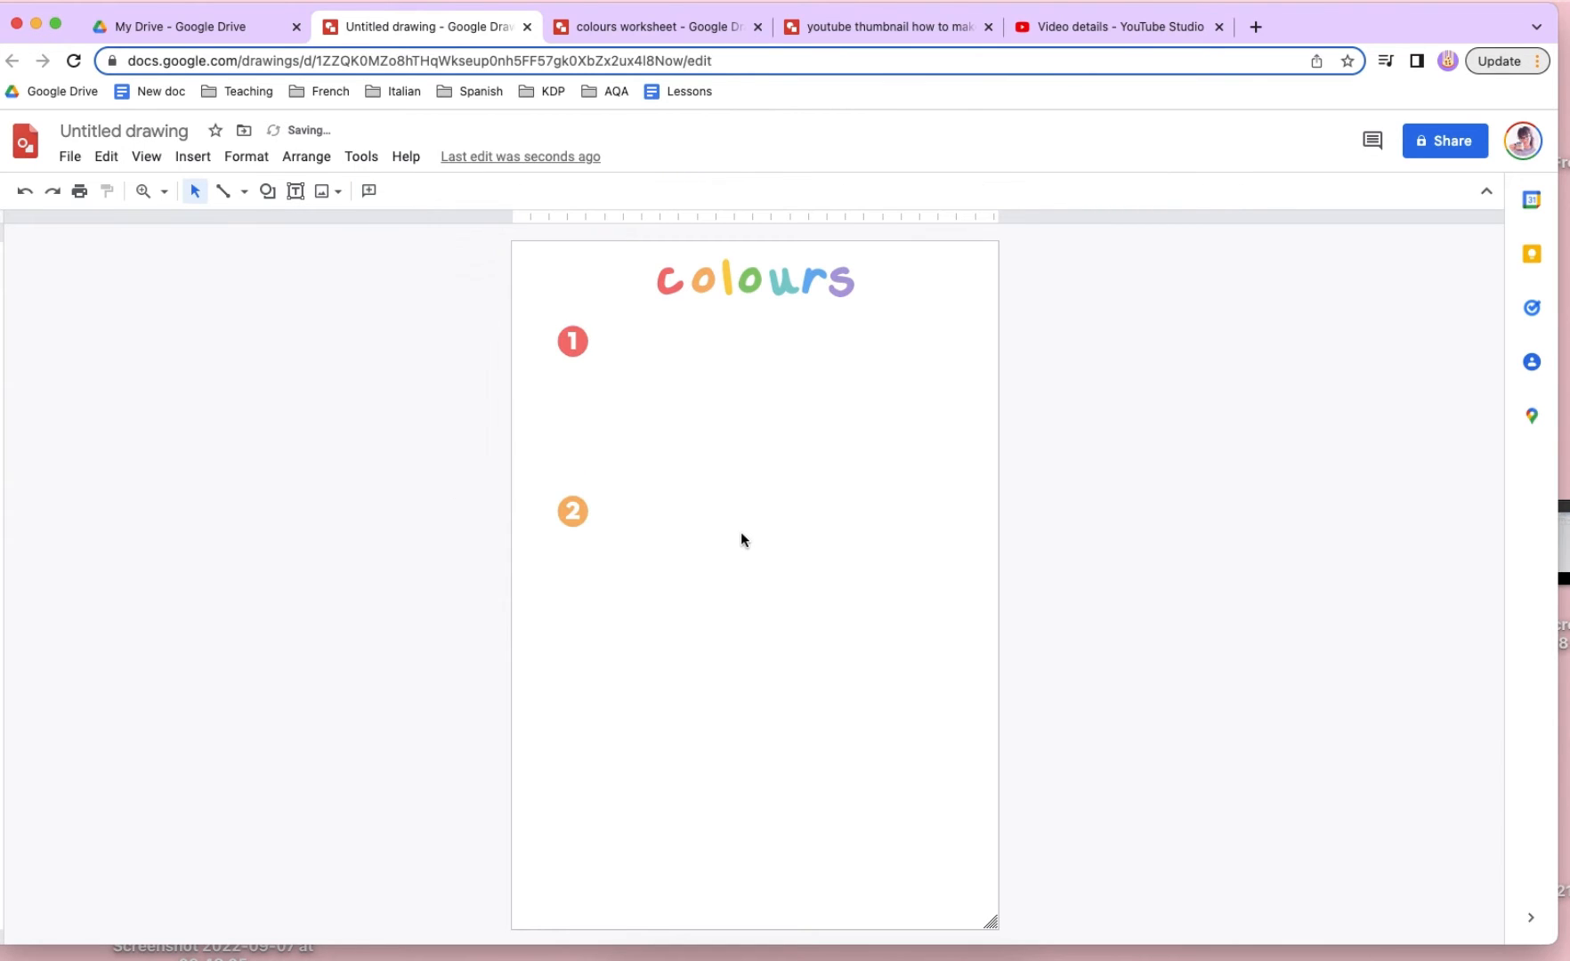
pyautogui.click(578, 512)
pyautogui.click(751, 437)
# - Insert the word art "Colour in the pencils" and place it beside the number 1 circle, scaled to about half its size
pyautogui.click(192, 156)
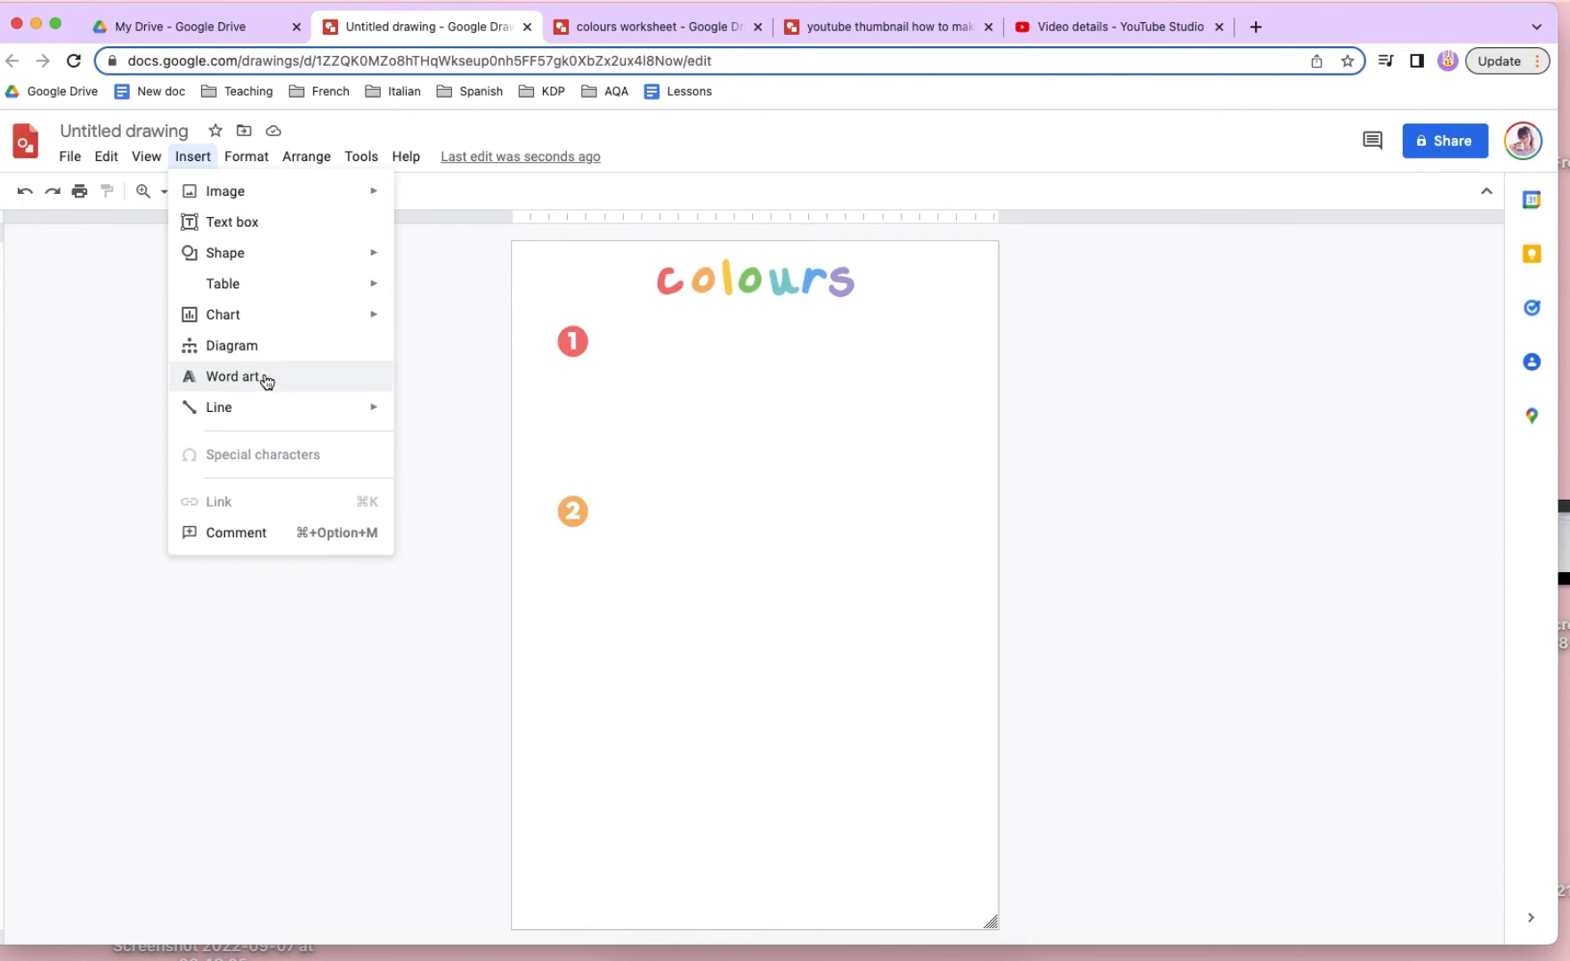
pyautogui.click(233, 376)
pyautogui.write('V')
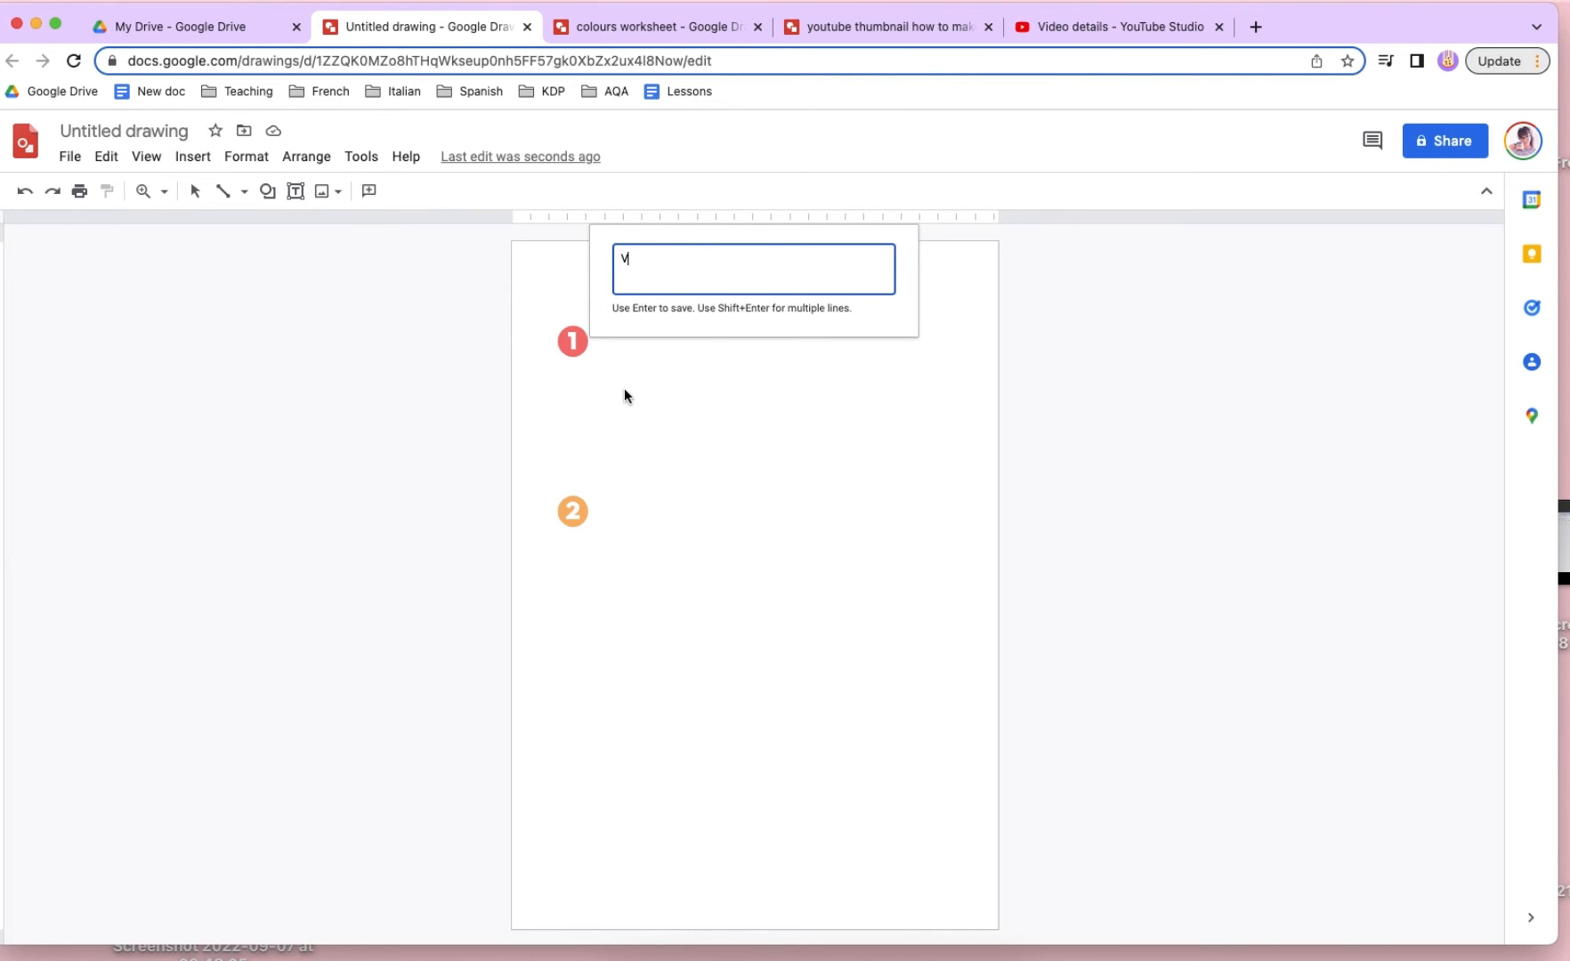
pyautogui.write('ol')
pyautogui.write('s')
pyautogui.press('Return')
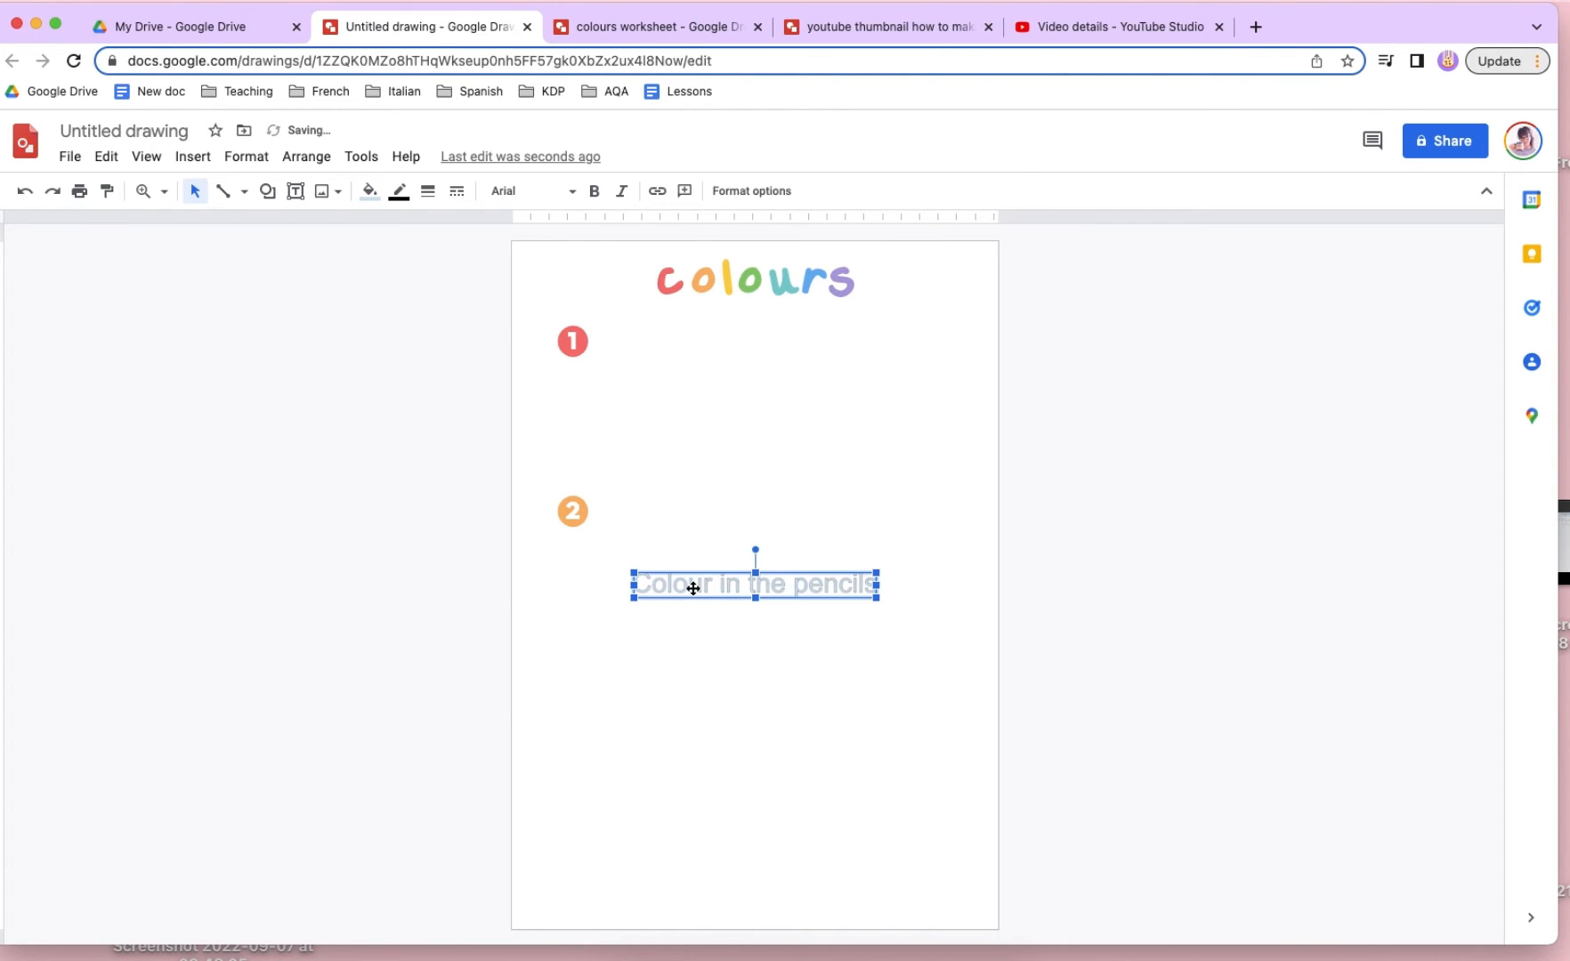
pyautogui.moveTo(693, 588); pyautogui.dragTo(656, 344)
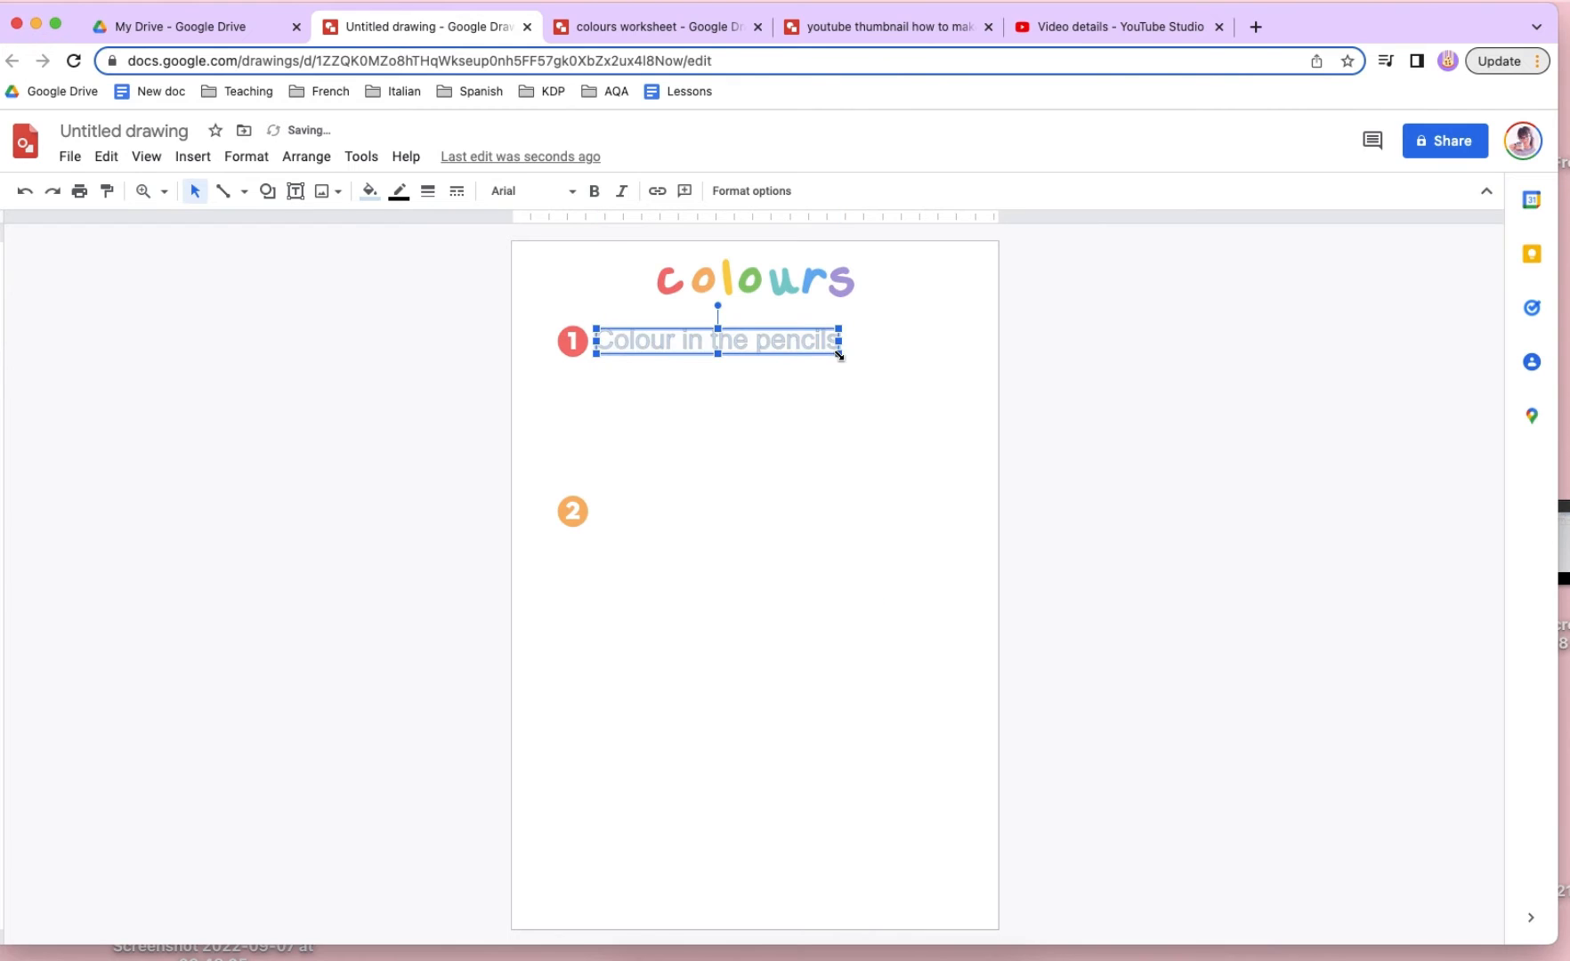
pyautogui.moveTo(839, 355); pyautogui.dragTo(720, 343)
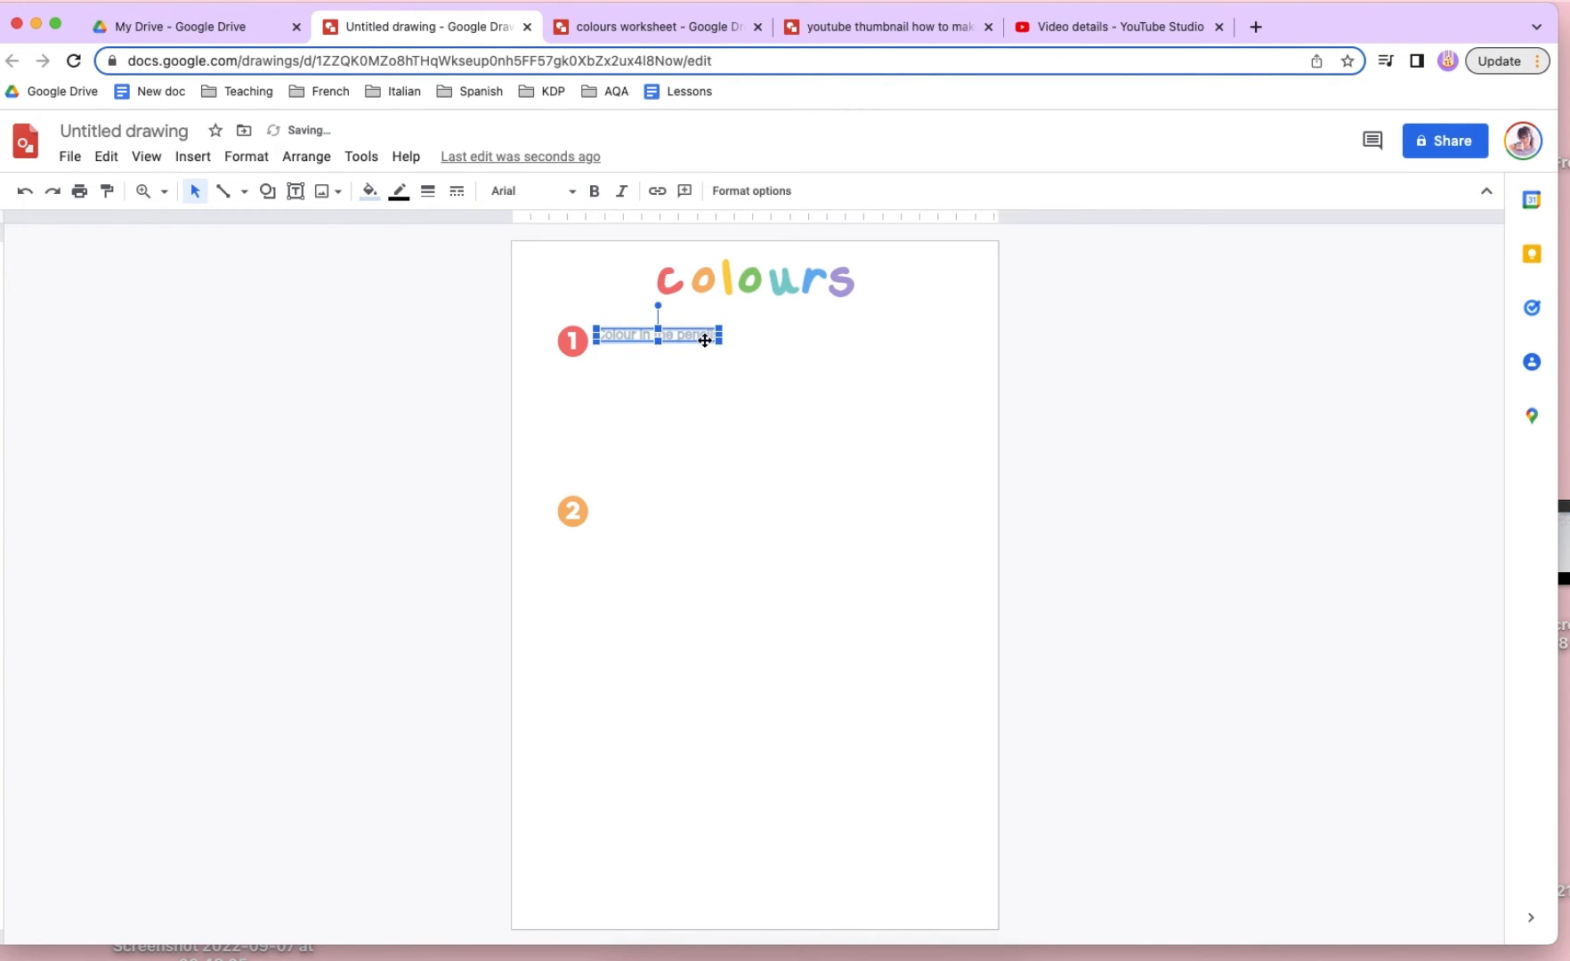
# - Style the "Colour in the pencils" word art with a transparent outline, The Girl Next Door font and black fill
pyautogui.click(400, 190)
pyautogui.click(530, 478)
pyautogui.click(509, 194)
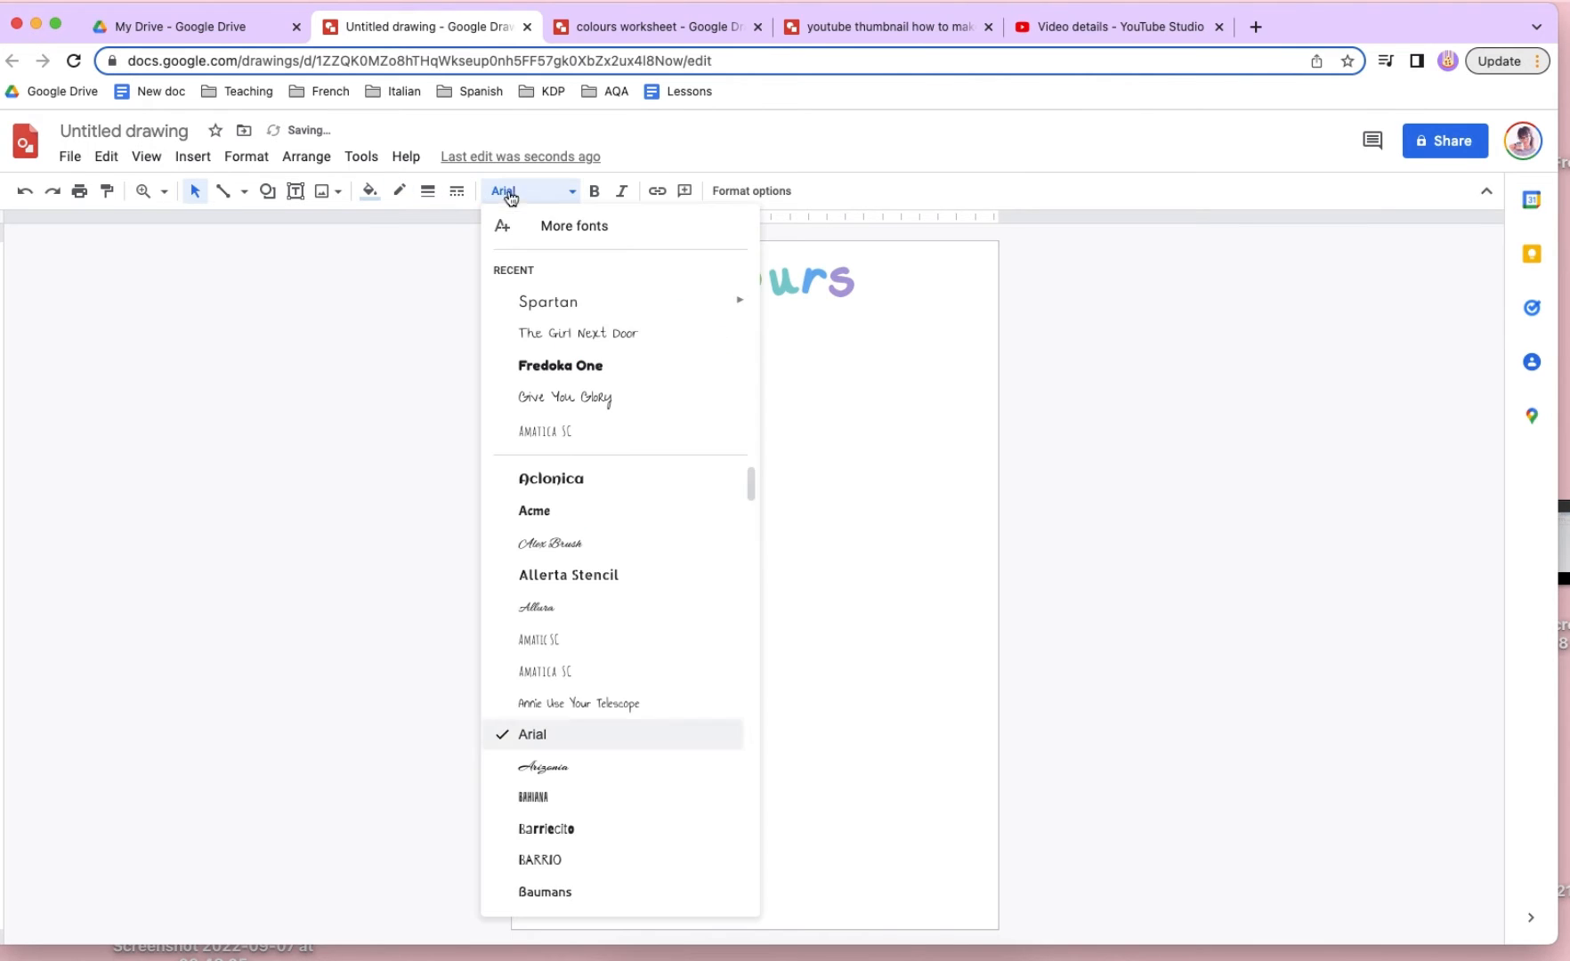
pyautogui.click(596, 335)
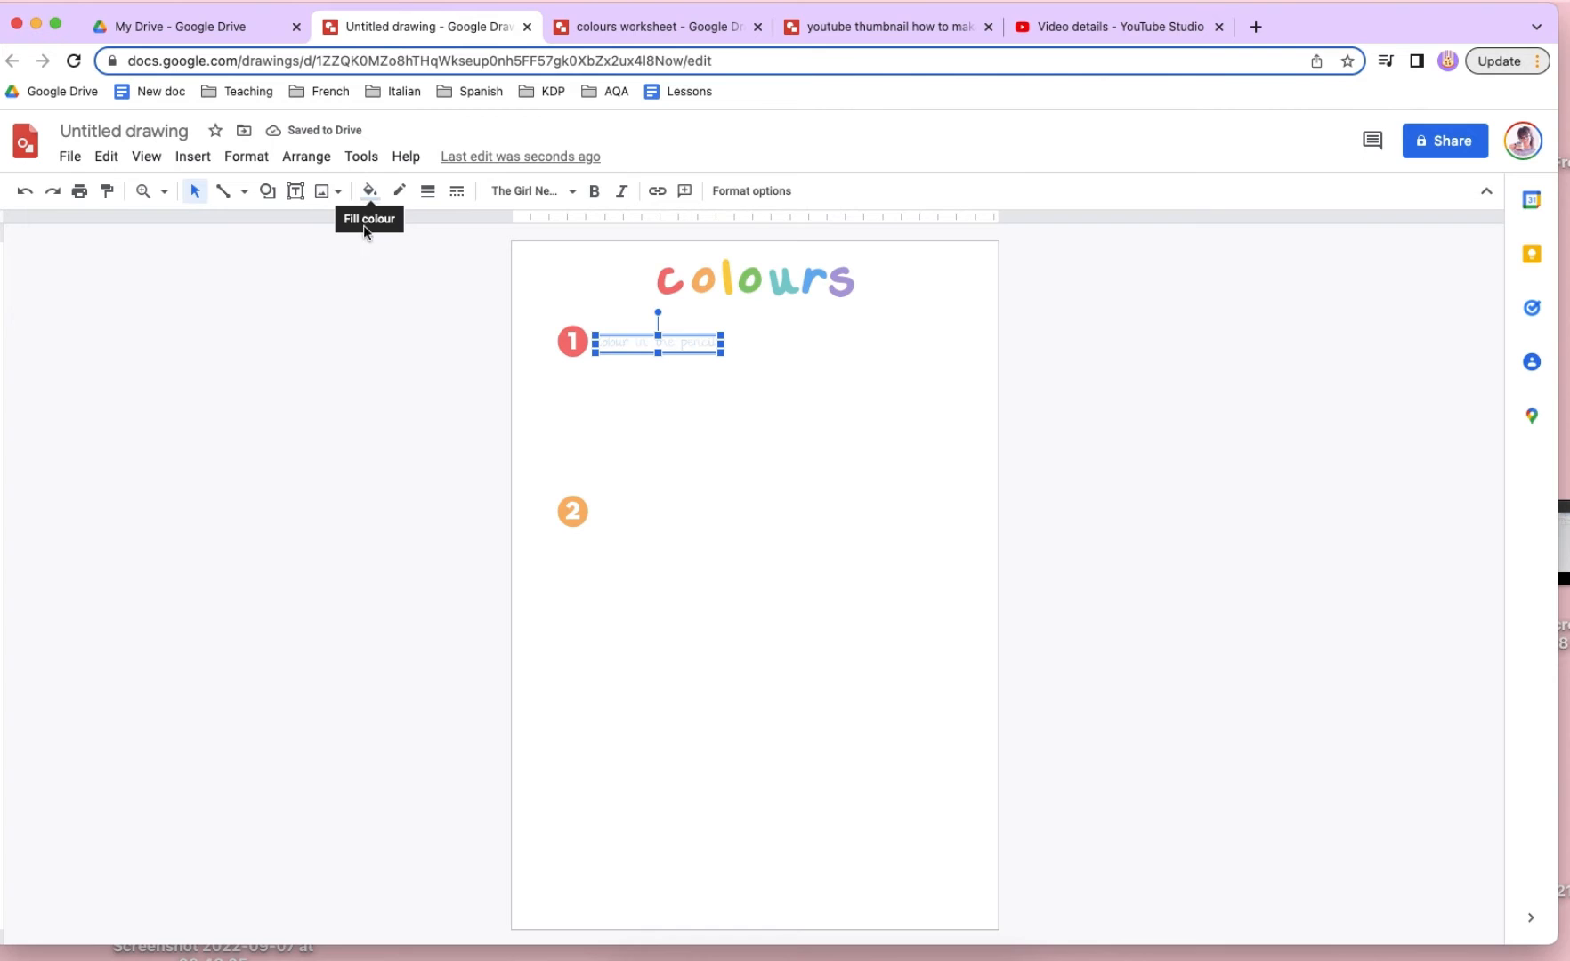
pyautogui.click(370, 192)
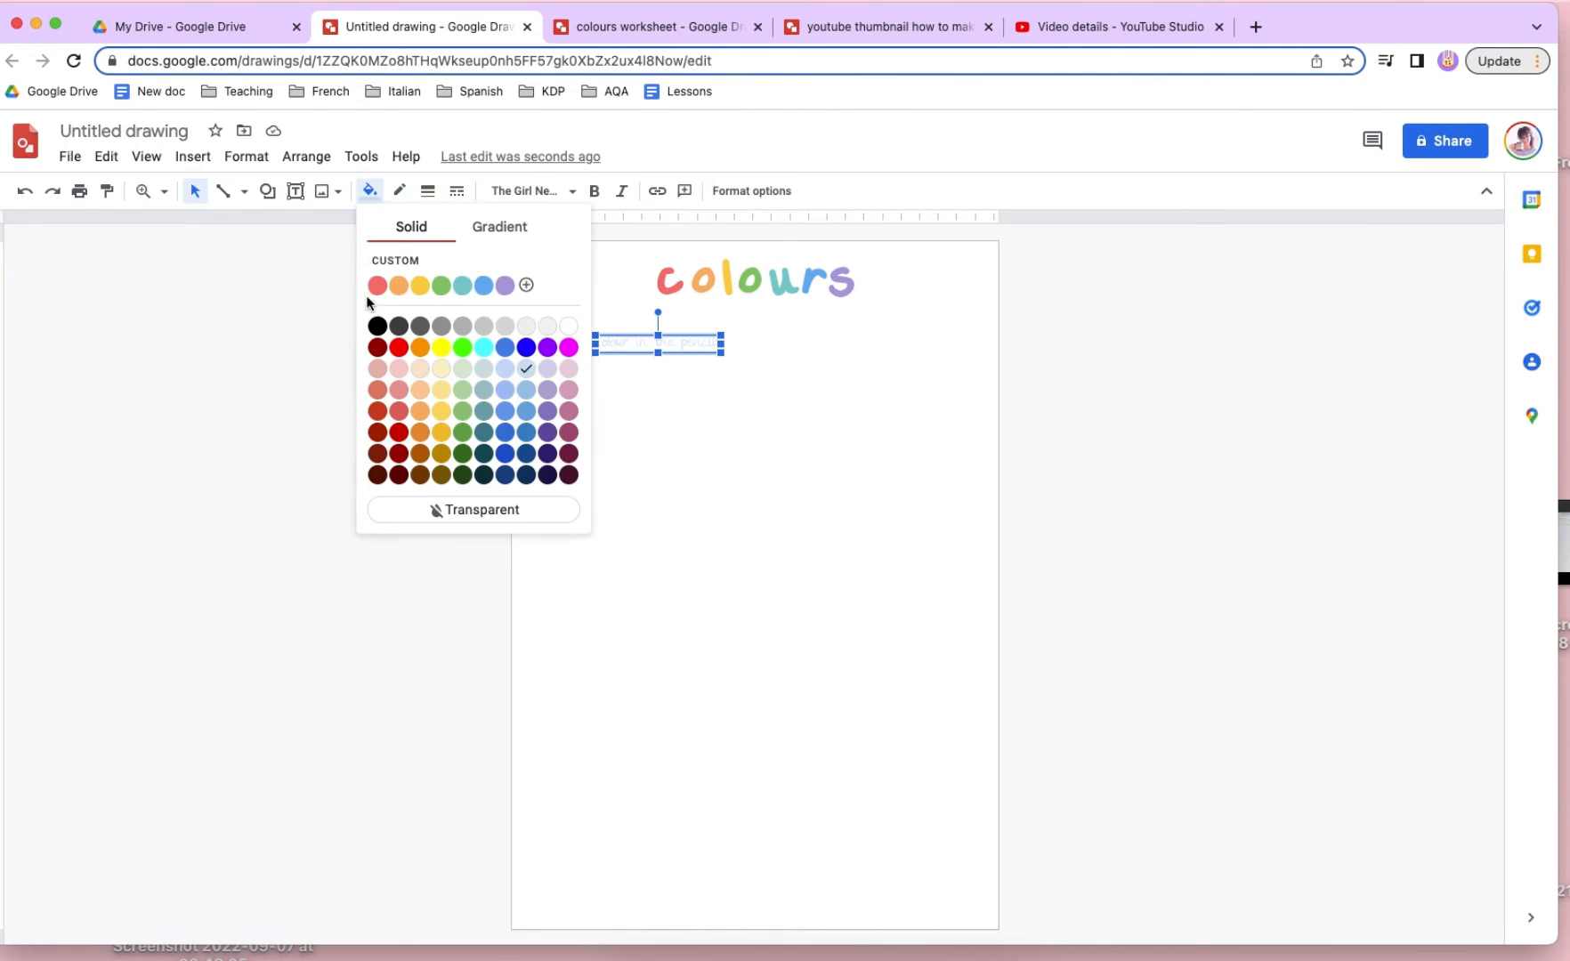
pyautogui.click(377, 327)
pyautogui.press('Escape')
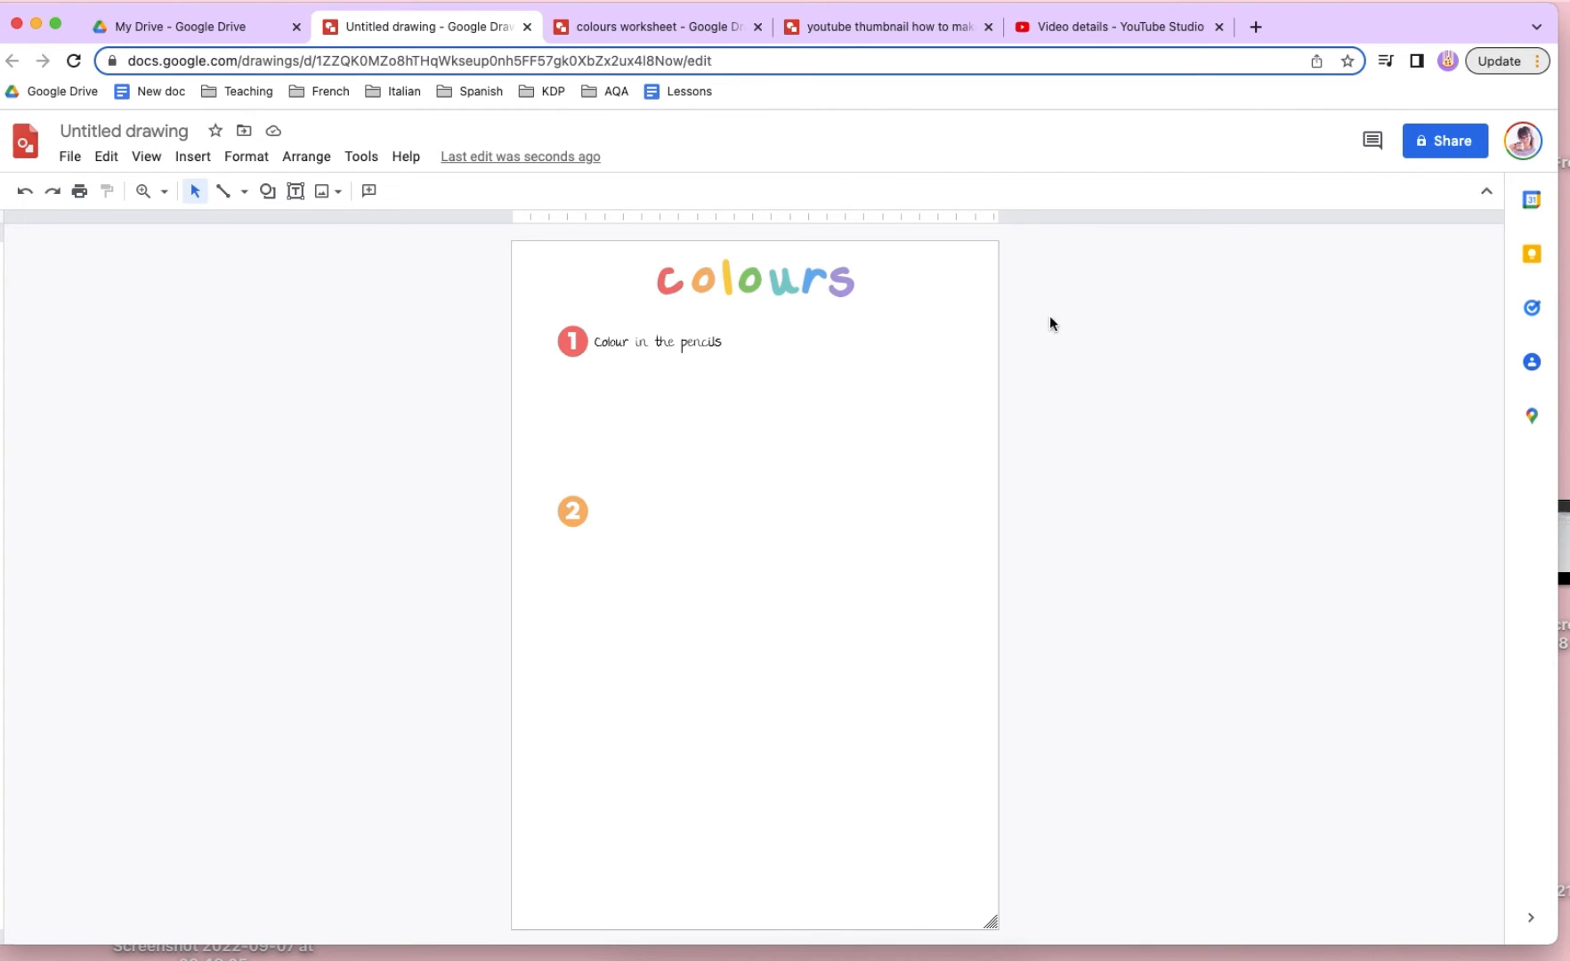
# - Draw a tall, narrow rounded rectangle in the middle of the page as the pencil body
pyautogui.click(267, 190)
pyautogui.moveTo(294, 226)
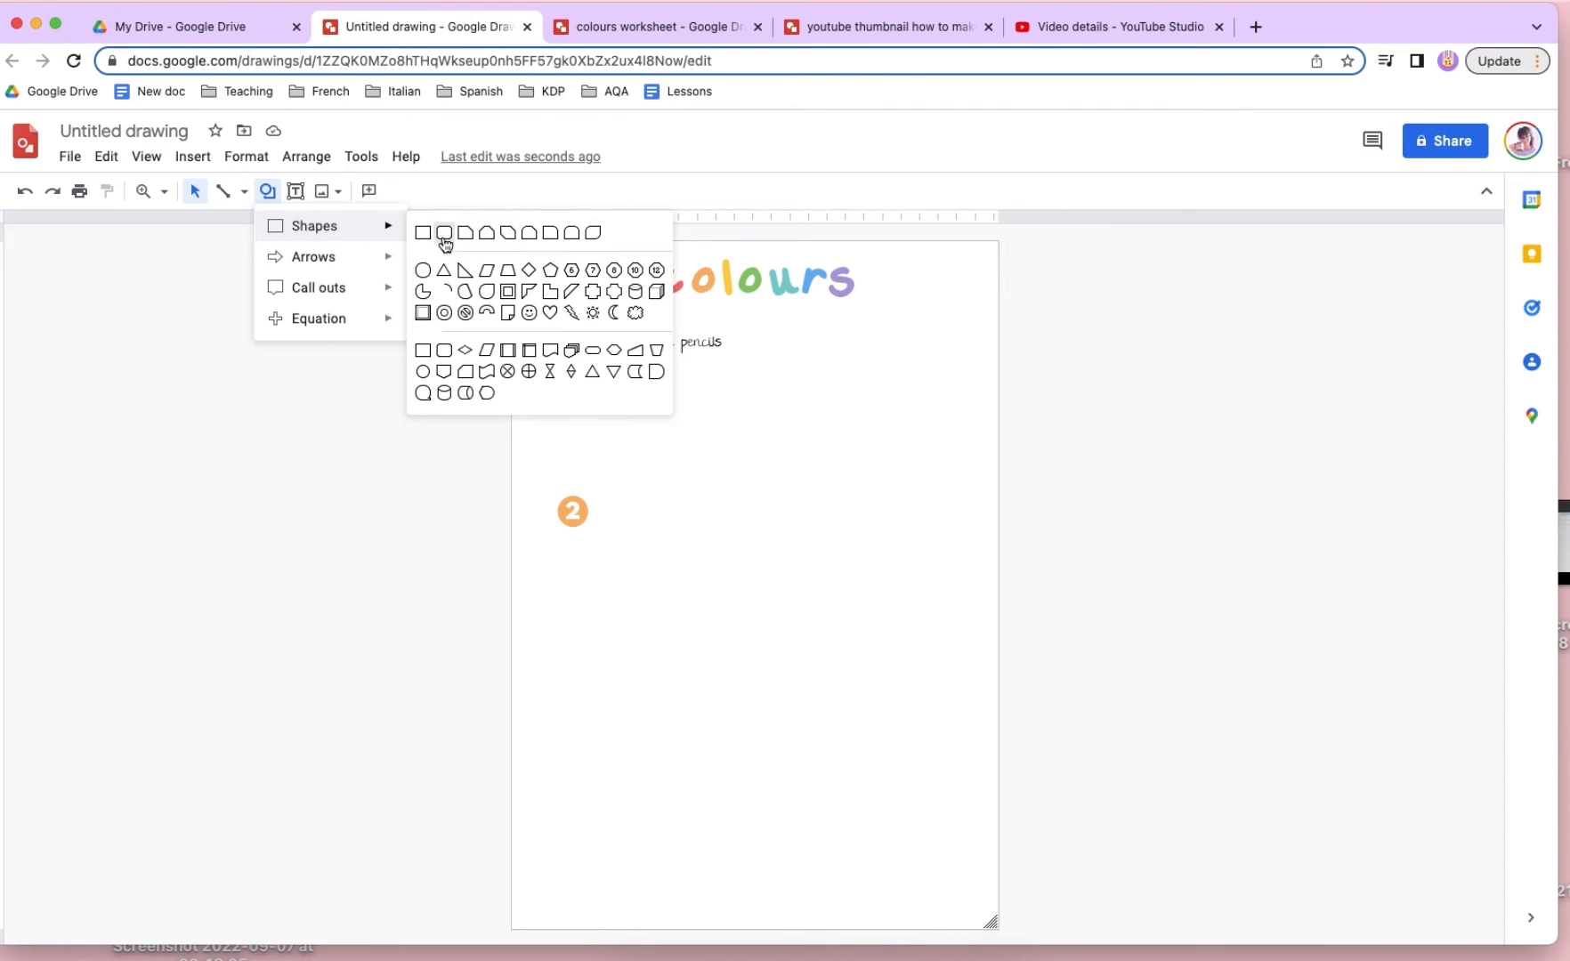
pyautogui.click(444, 233)
pyautogui.moveTo(719, 453); pyautogui.dragTo(763, 703)
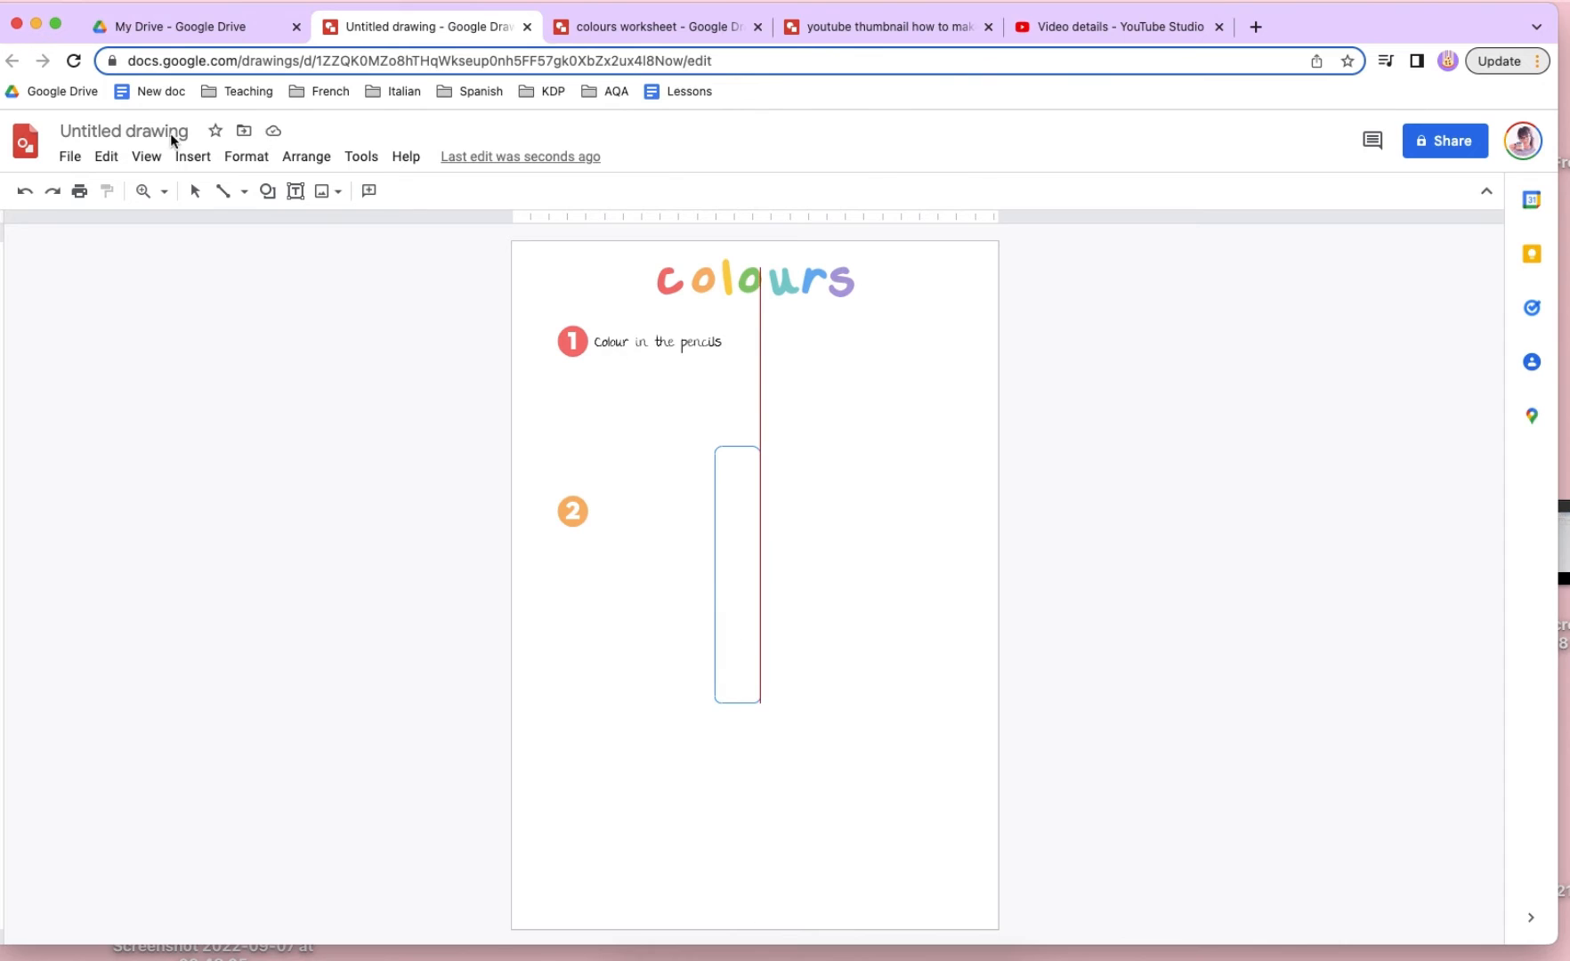
pyautogui.click(192, 157)
pyautogui.moveTo(256, 252)
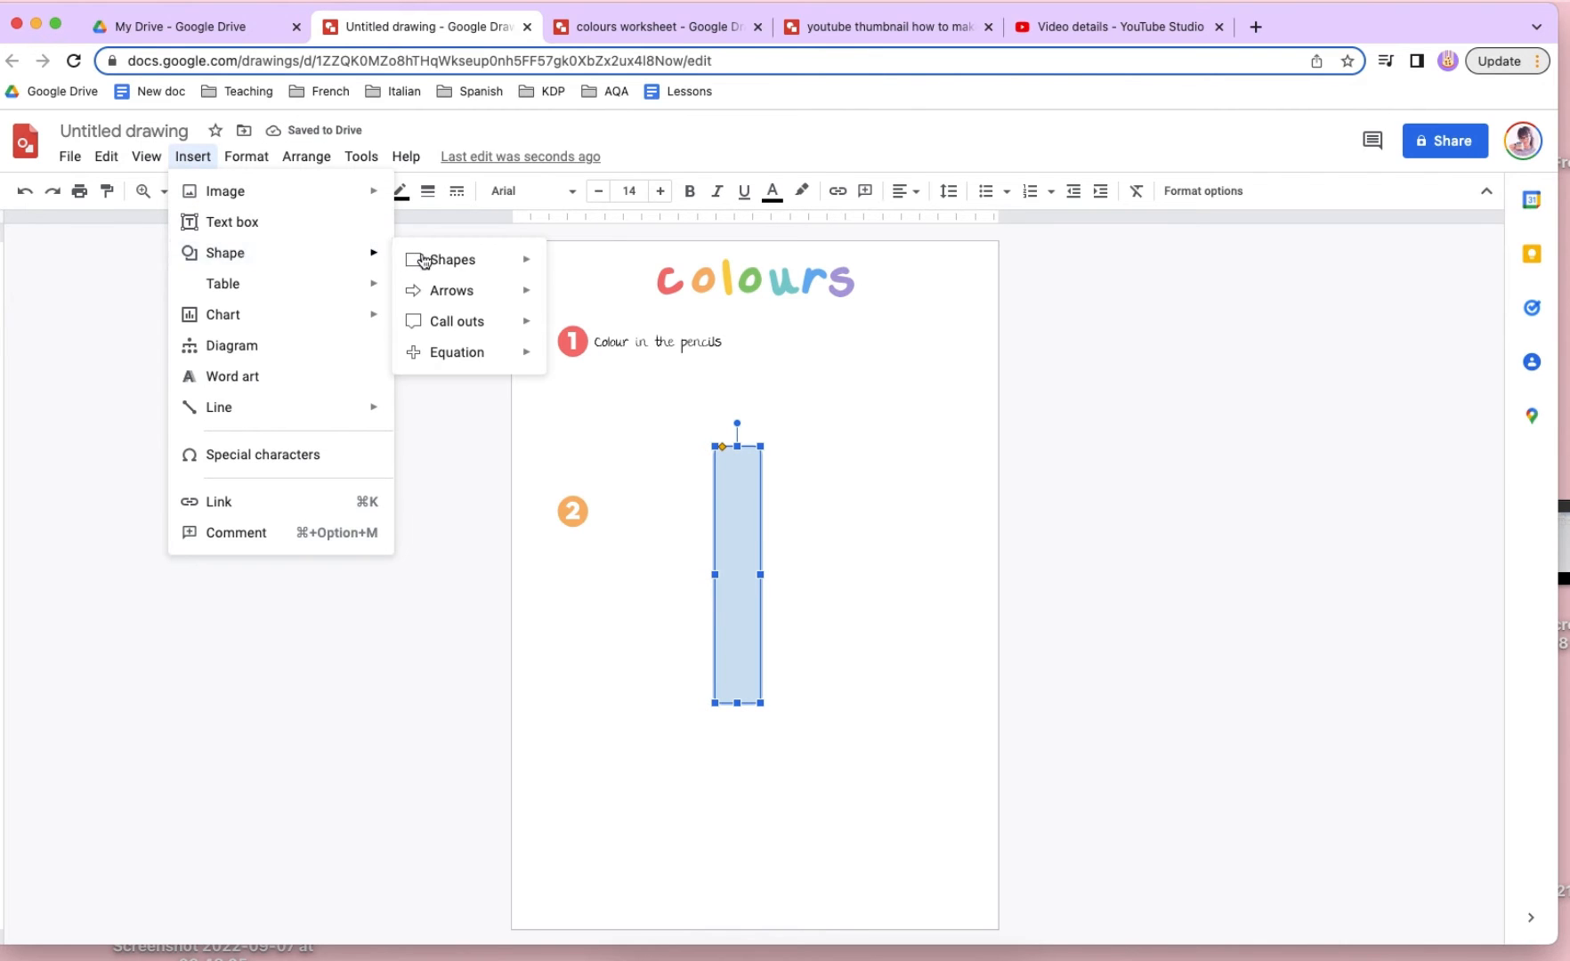
pyautogui.moveTo(424, 261)
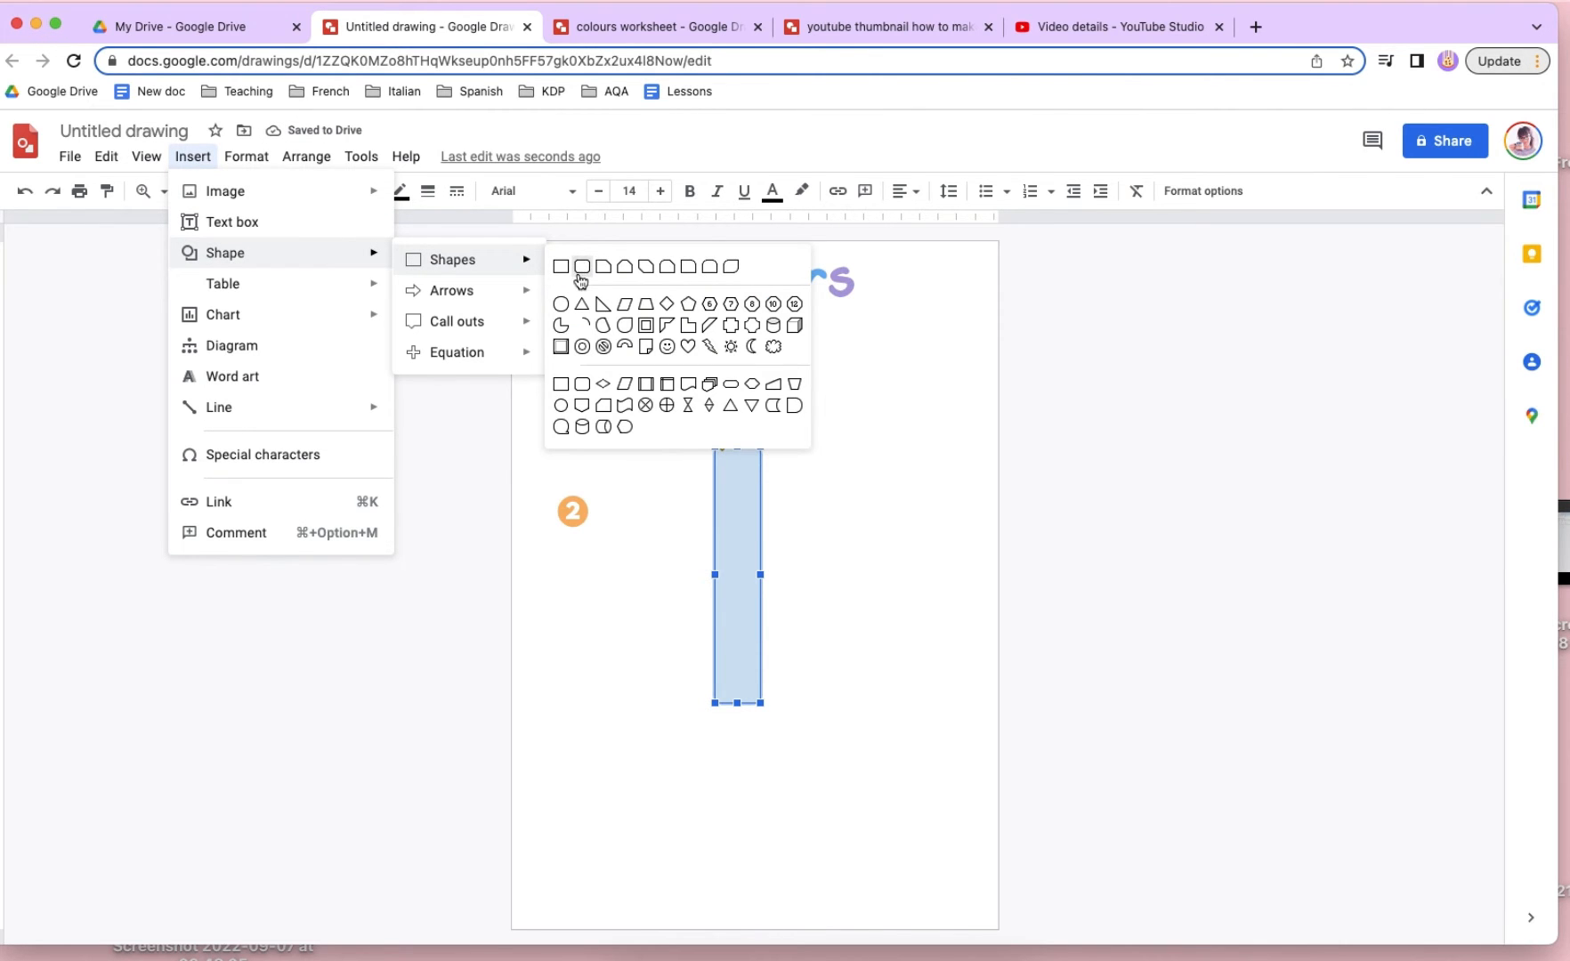
pyautogui.click(879, 483)
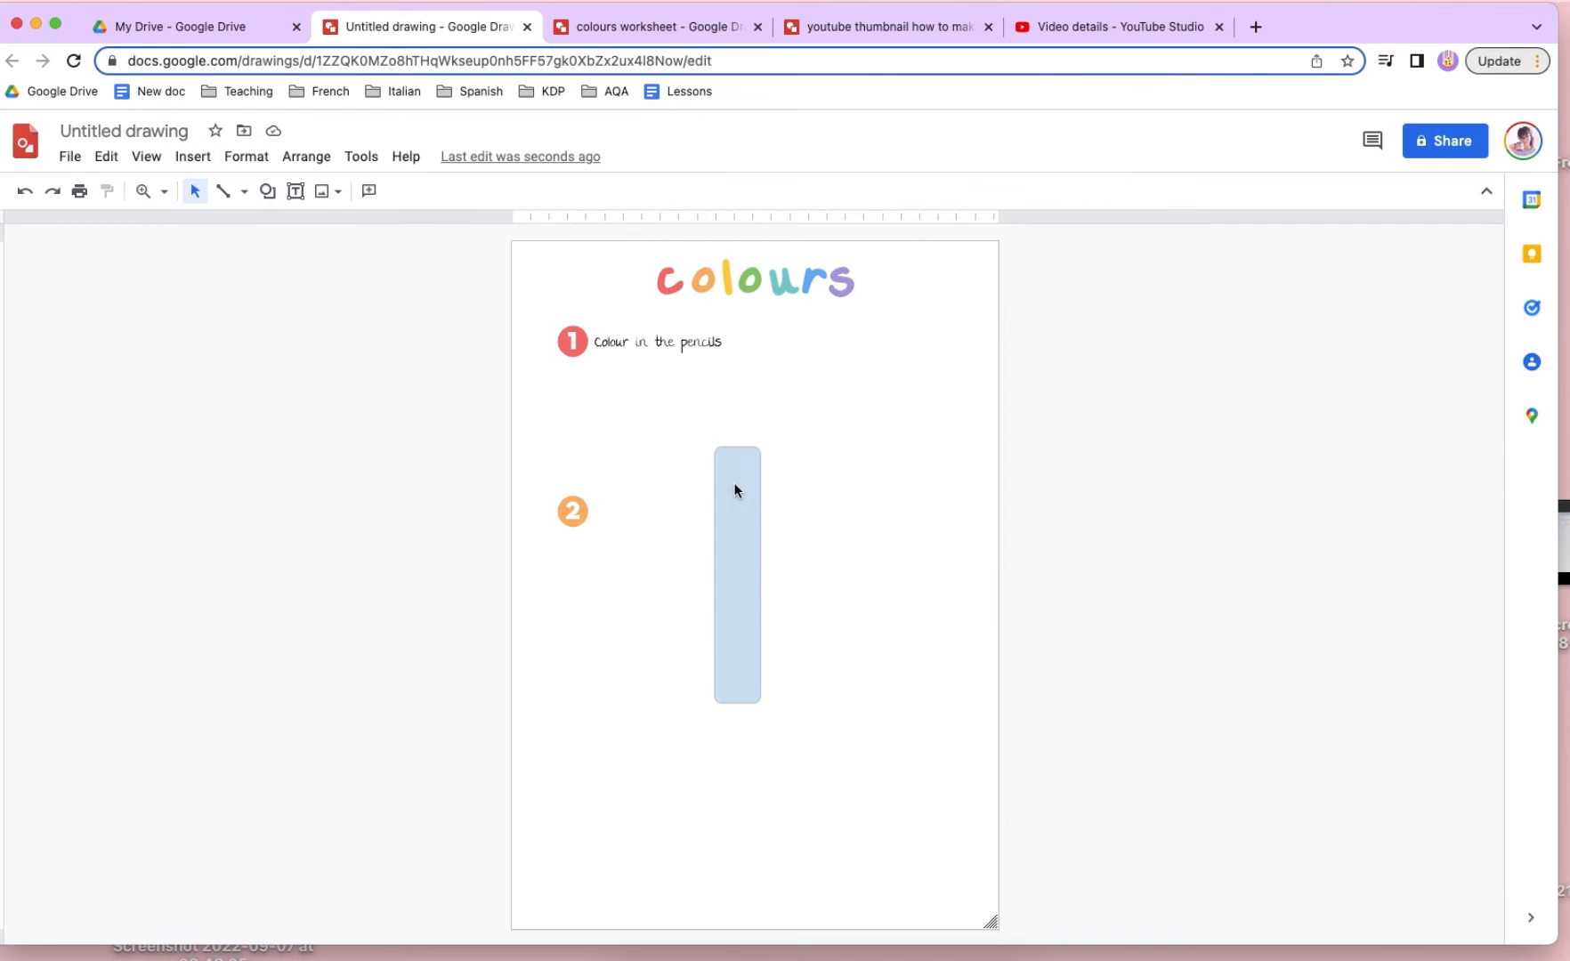
# - Move the rounded rectangle slightly down and to the right on the page
pyautogui.click(735, 489)
pyautogui.moveTo(722, 447)
pyautogui.mouseDown()
pyautogui.moveTo(762, 451)
pyautogui.moveTo(720, 446)
pyautogui.mouseUp()
pyautogui.click(899, 455)
pyautogui.moveTo(727, 624); pyautogui.dragTo(751, 694)
pyautogui.click(865, 641)
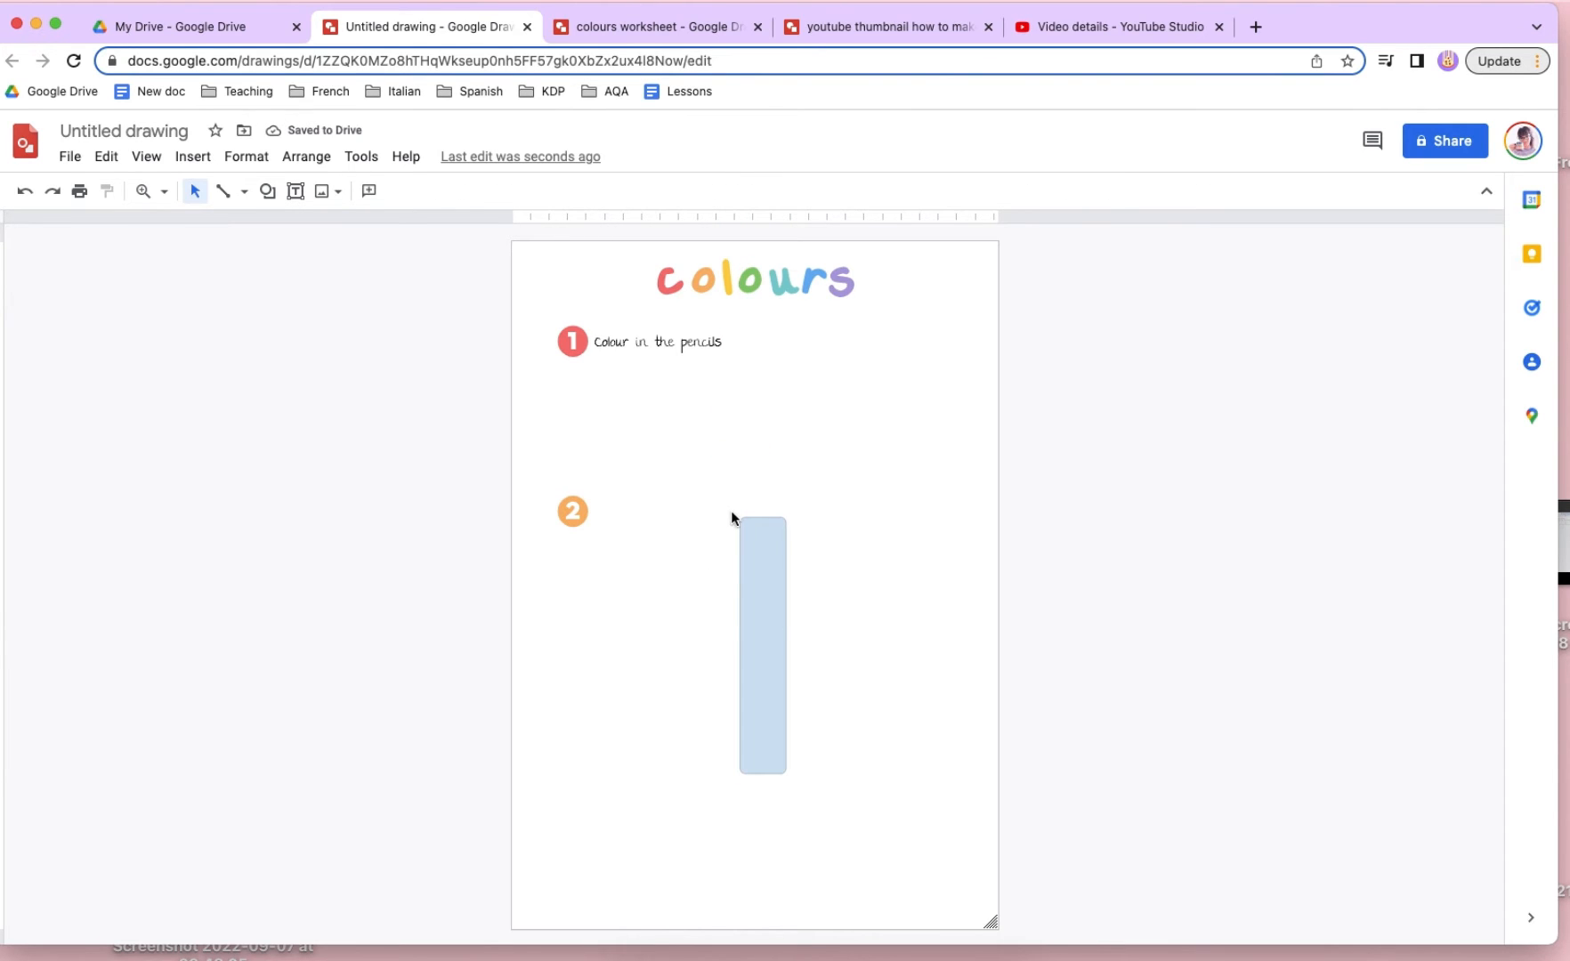
# - Draw a closed polyline on top of the pencil body with tapered sides, a flat top and a zigzag lower edge
pyautogui.click(233, 194)
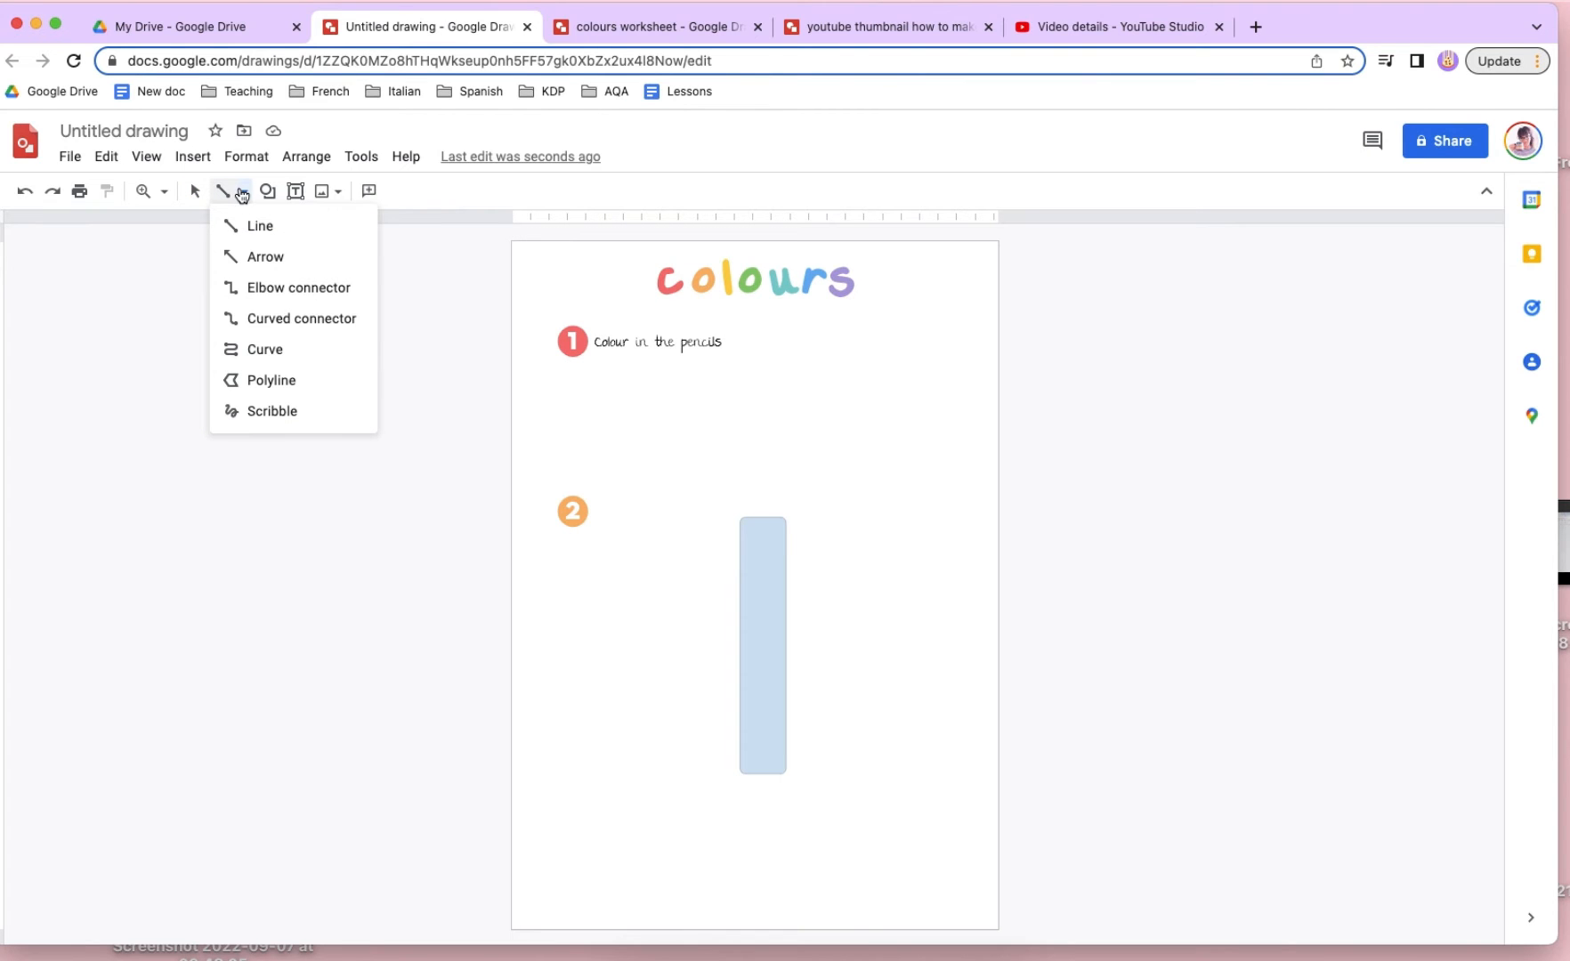
pyautogui.click(276, 380)
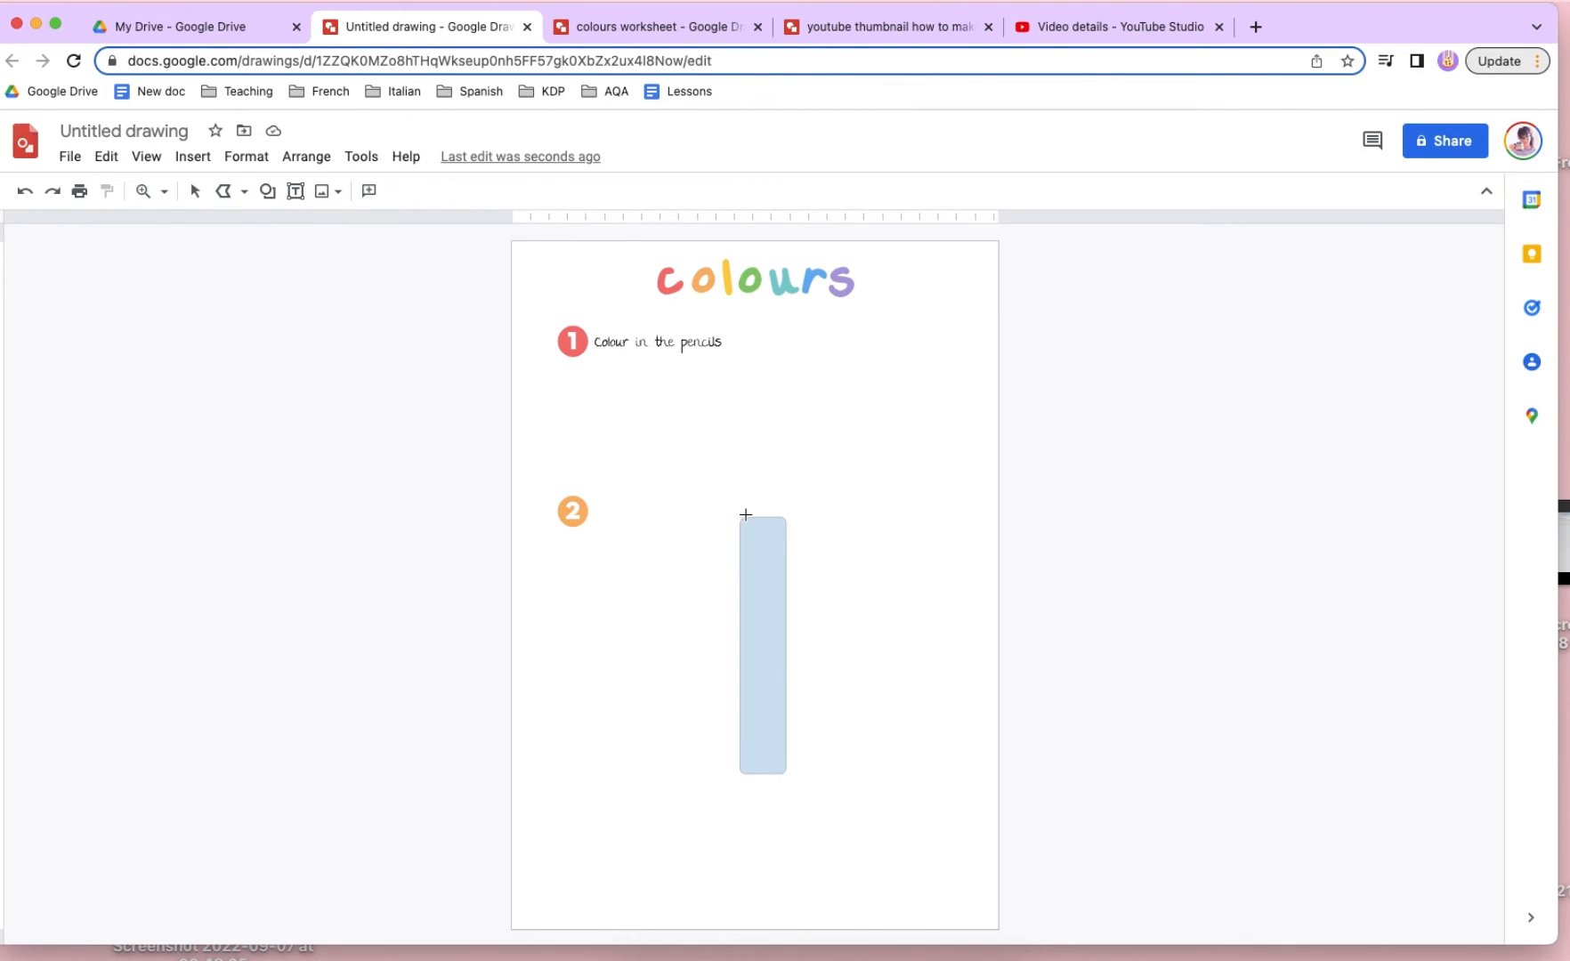
pyautogui.click(143, 191)
pyautogui.click(799, 511)
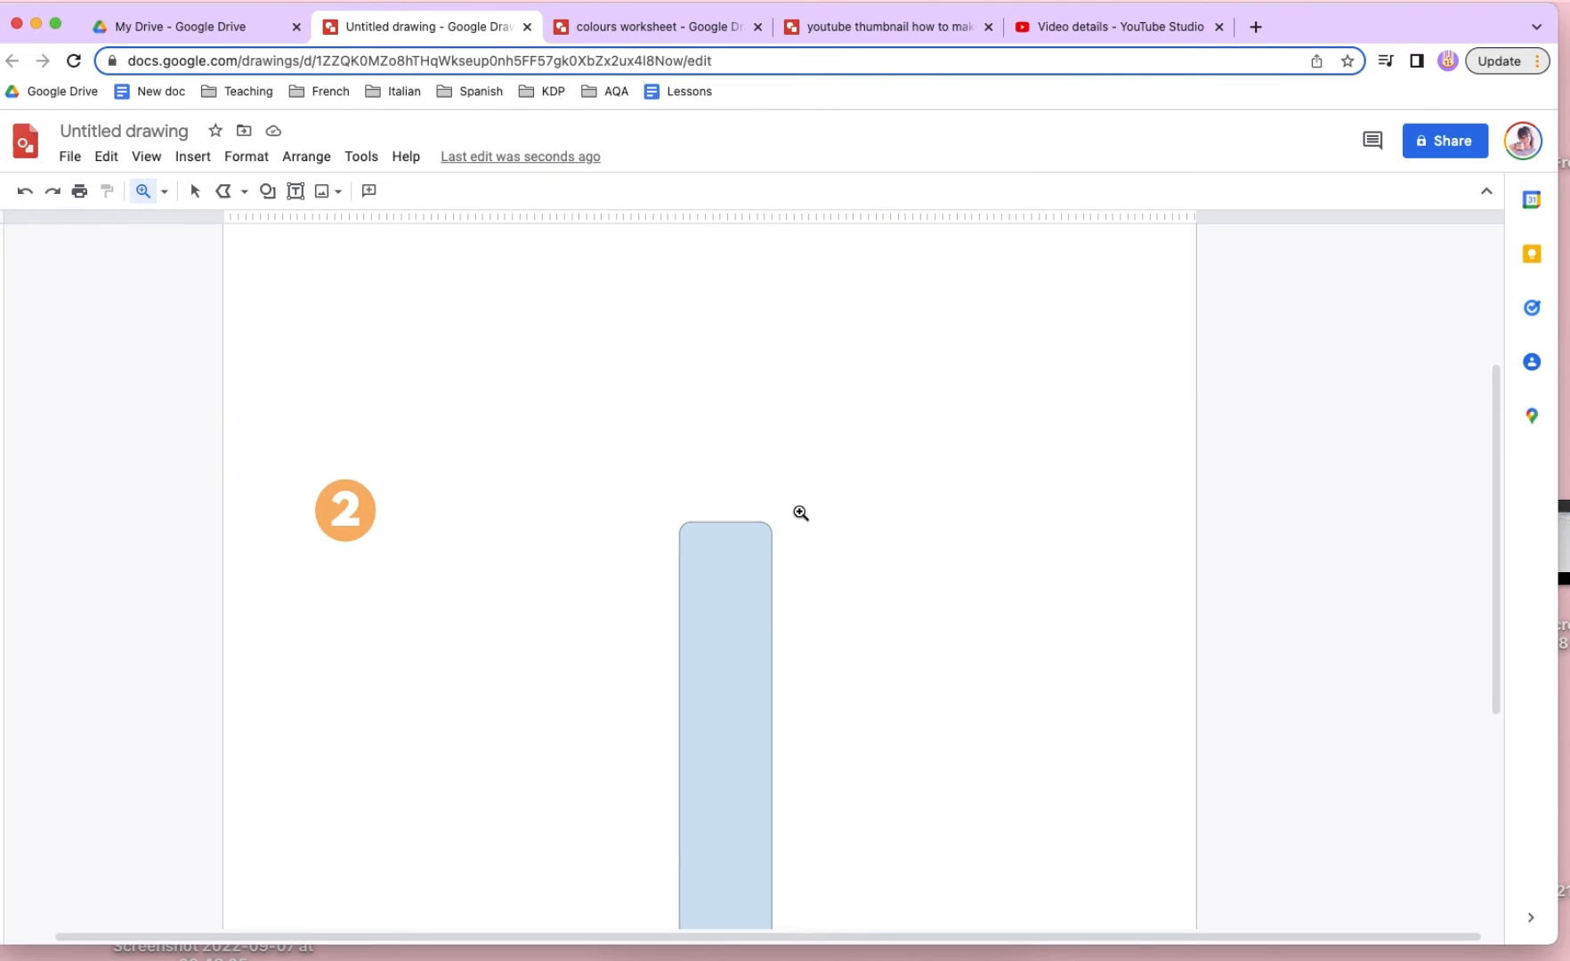
pyautogui.click(141, 192)
pyautogui.click(223, 194)
pyautogui.moveTo(679, 521); pyautogui.dragTo(709, 413)
pyautogui.click(712, 413)
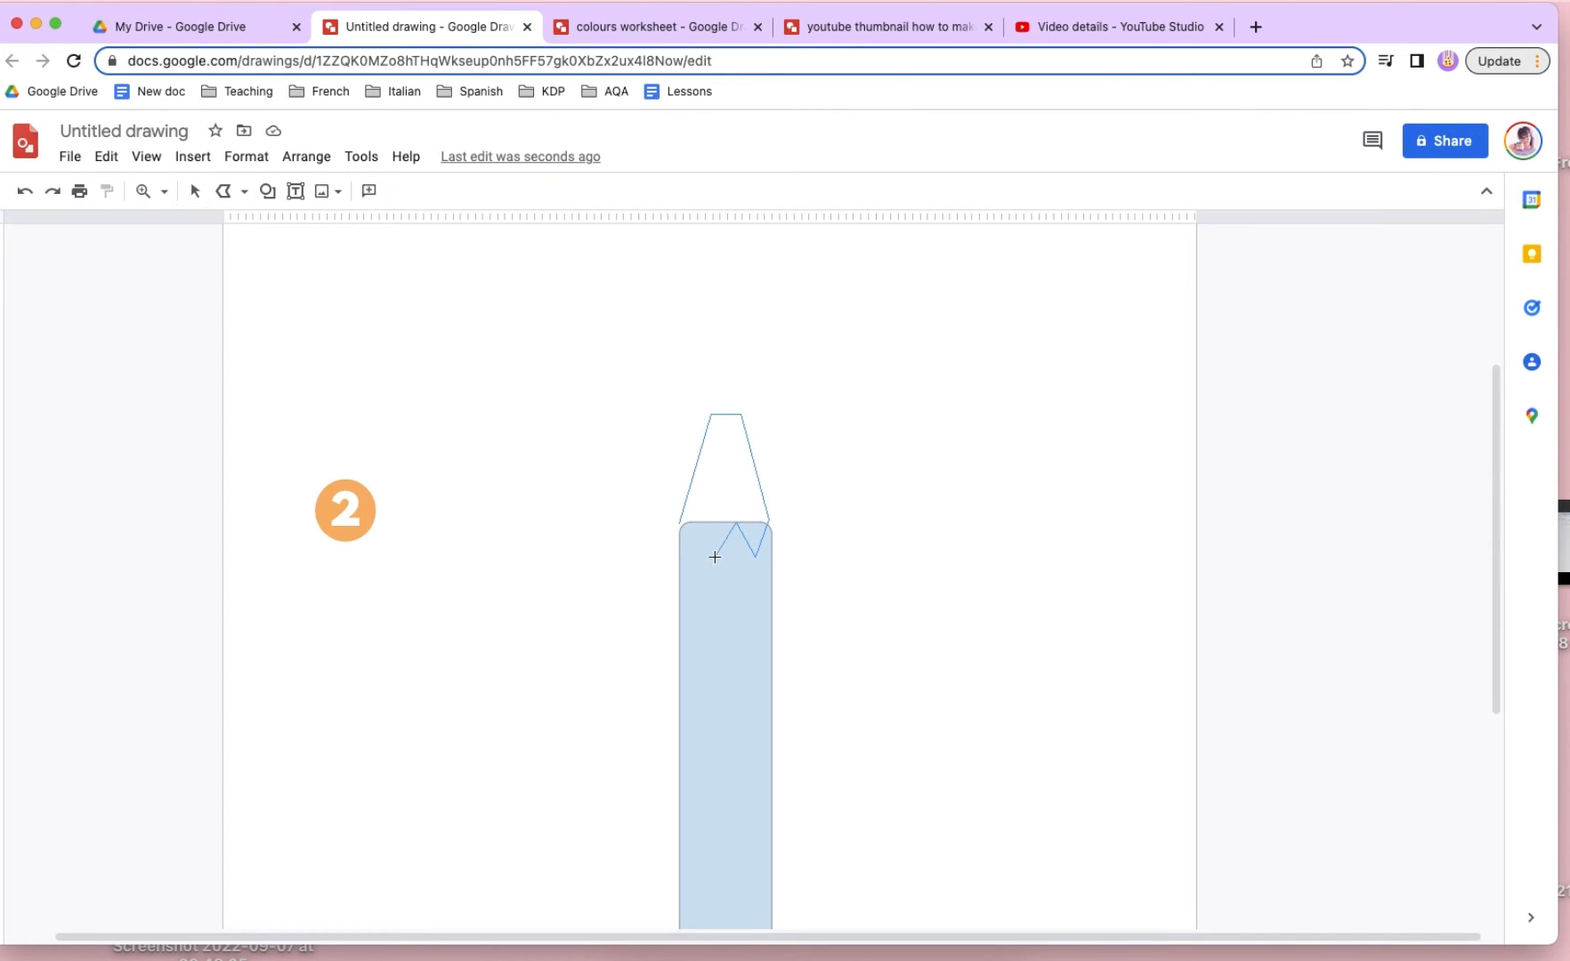
pyautogui.click(676, 520)
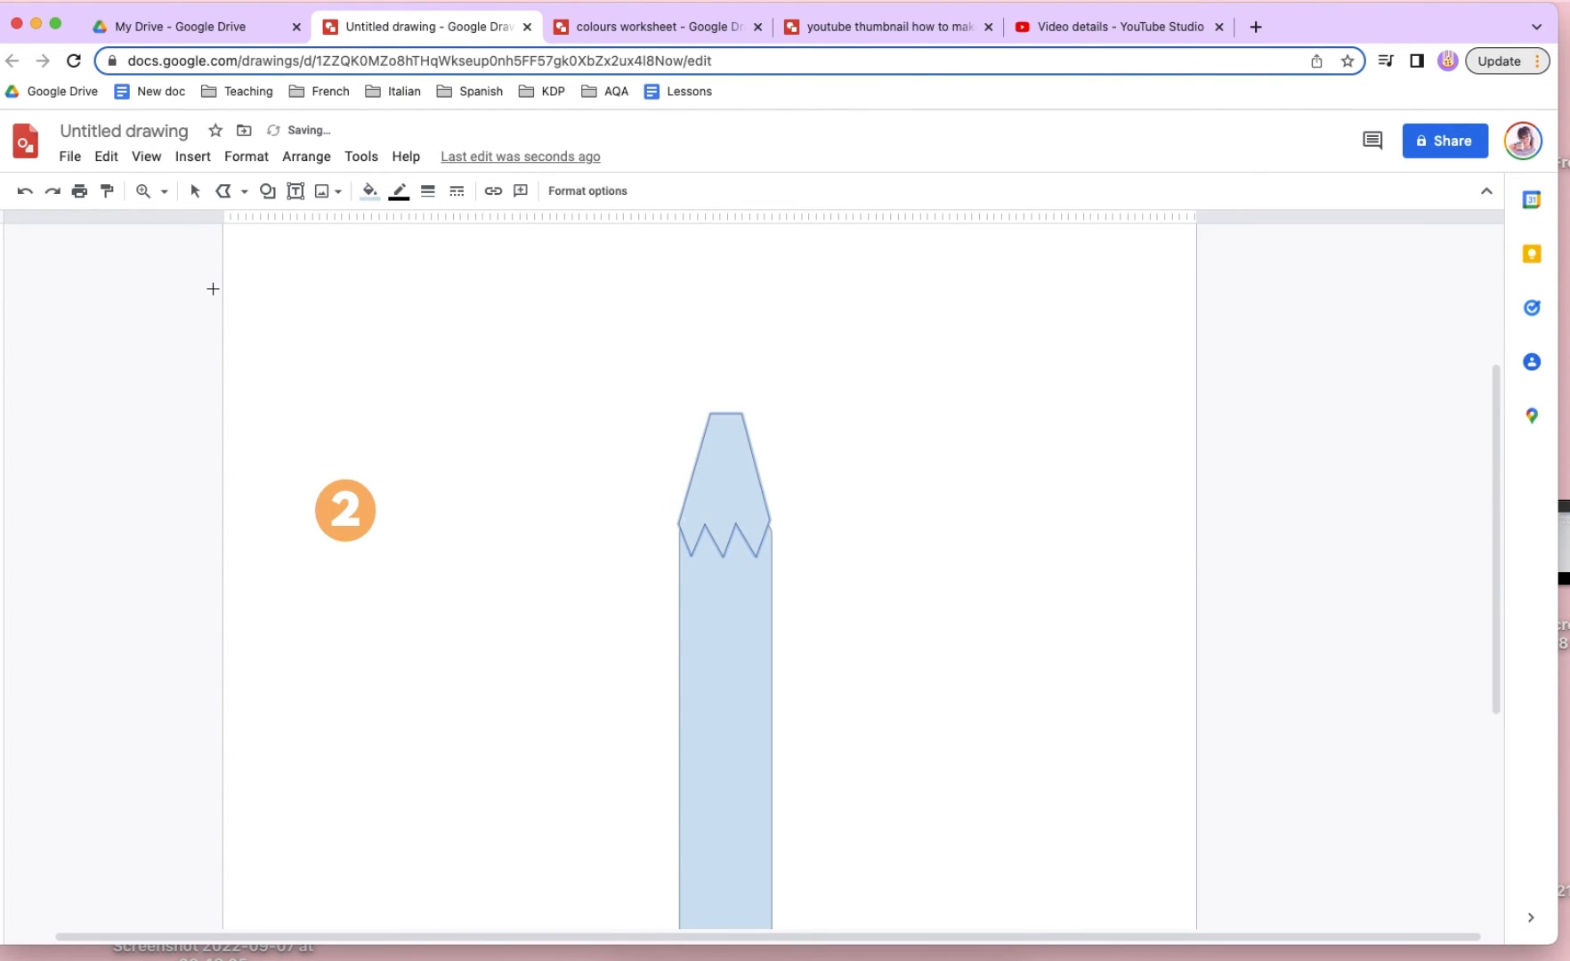
# - Nudge the zigzag-edged tapered shape down so its sides line up with the pencil body
pyautogui.click(194, 191)
pyautogui.click(724, 429)
pyautogui.moveTo(757, 484); pyautogui.dragTo(748, 508)
pyautogui.click(776, 540)
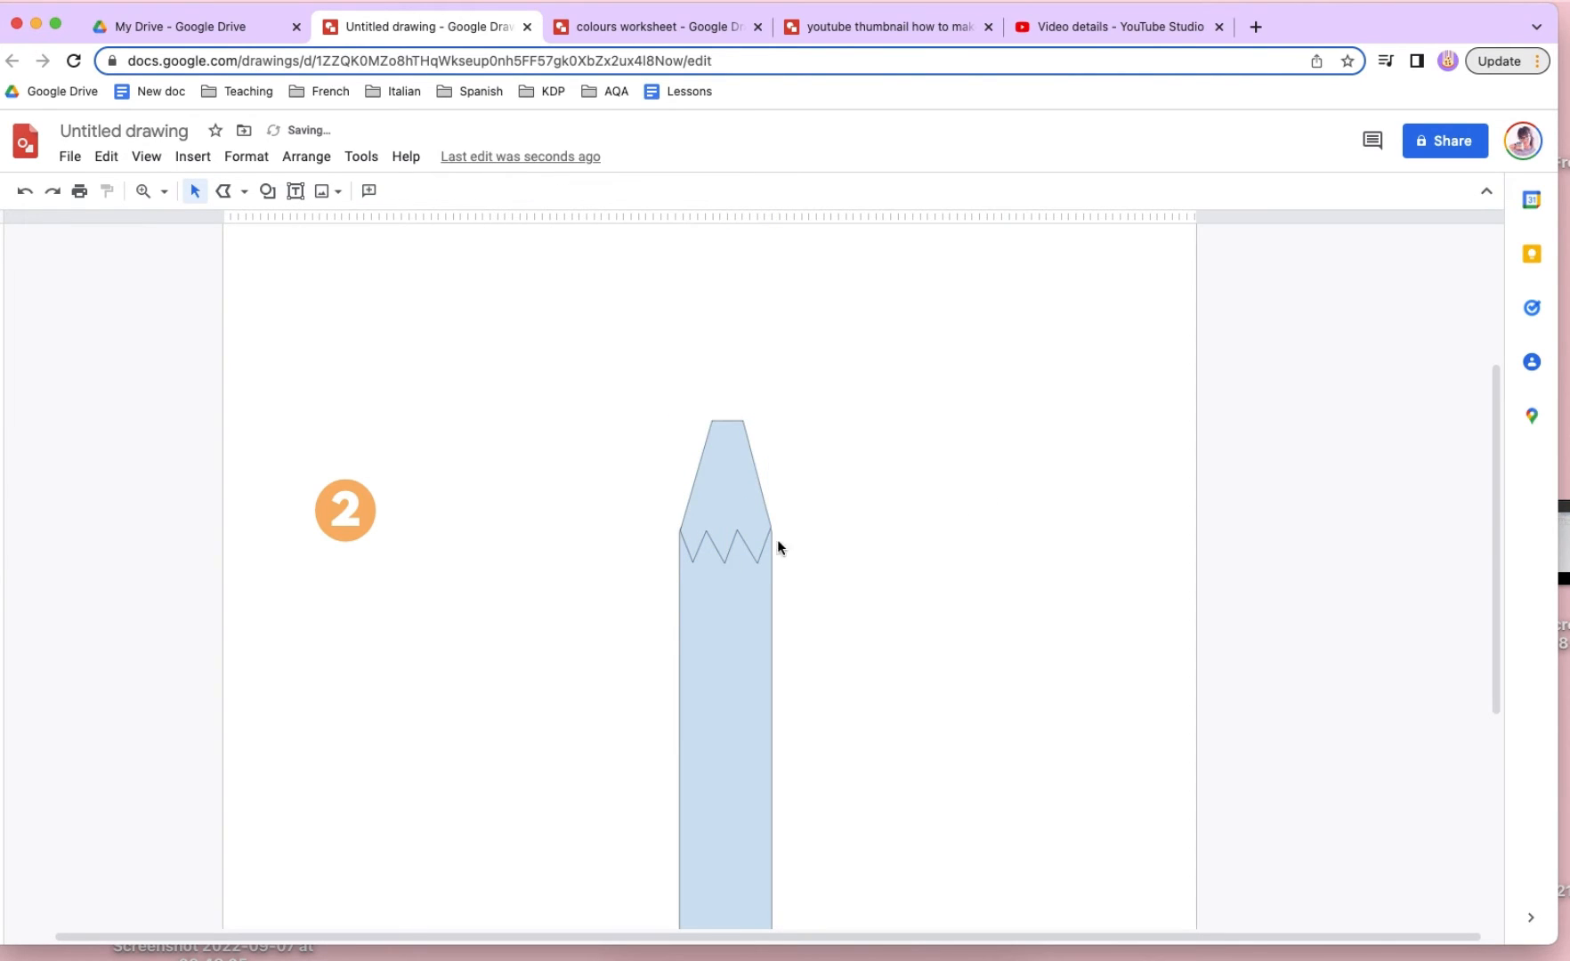
# - Draw a closed diamond-shaped polyline over the flat end of the tapered section as the pencil's lead
pyautogui.click(722, 463)
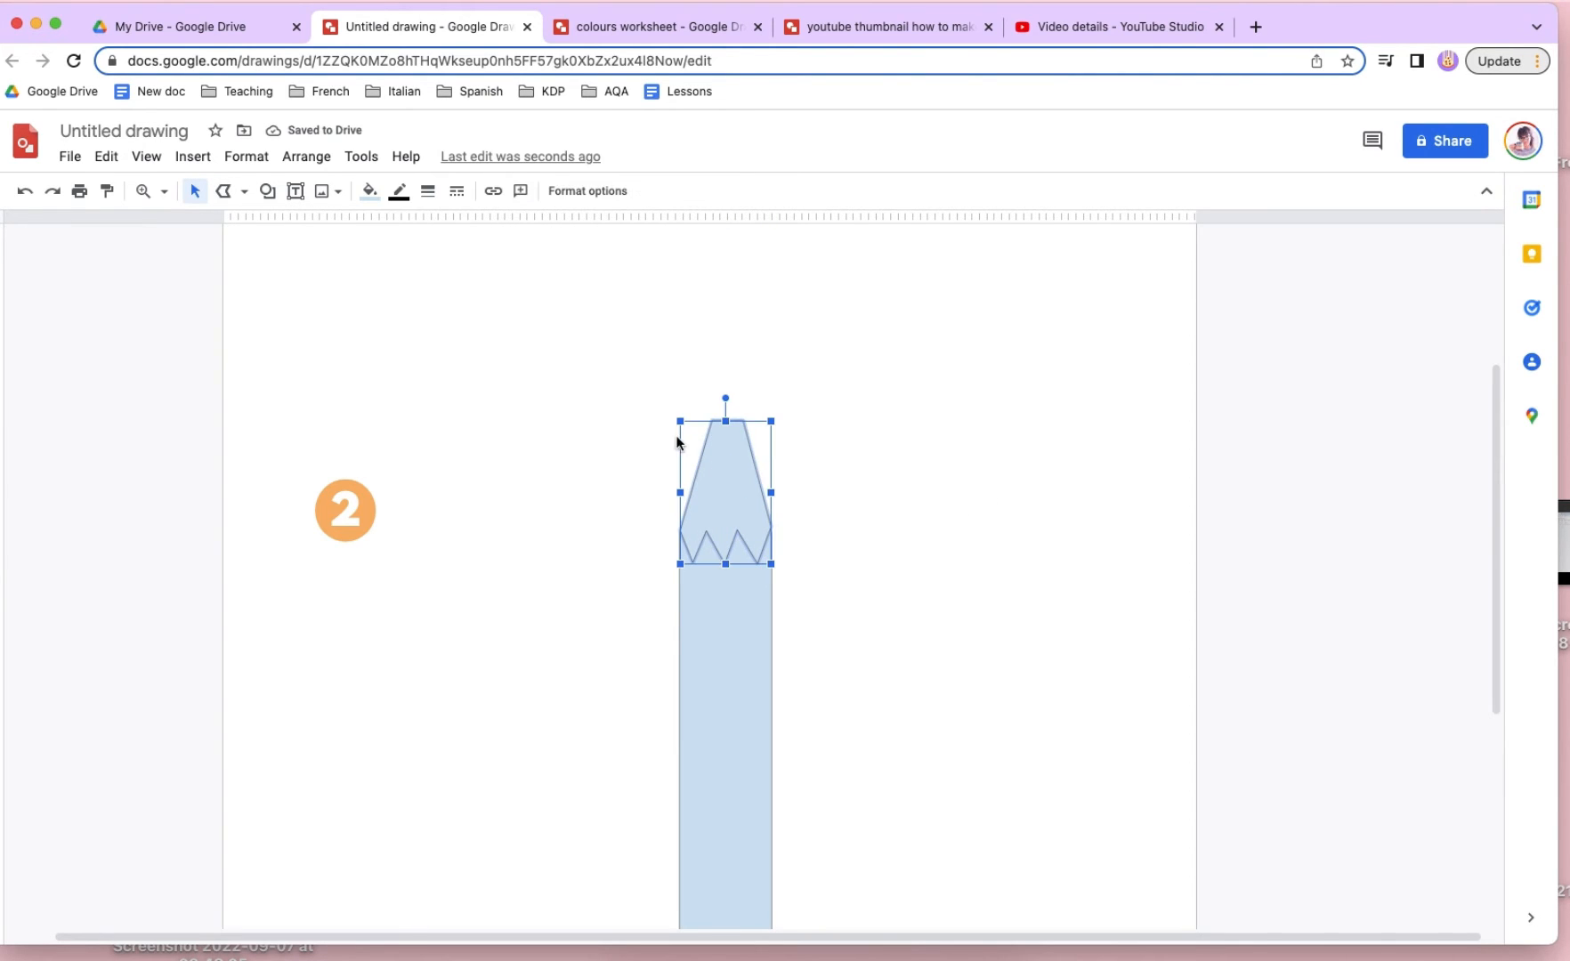
pyautogui.click(230, 196)
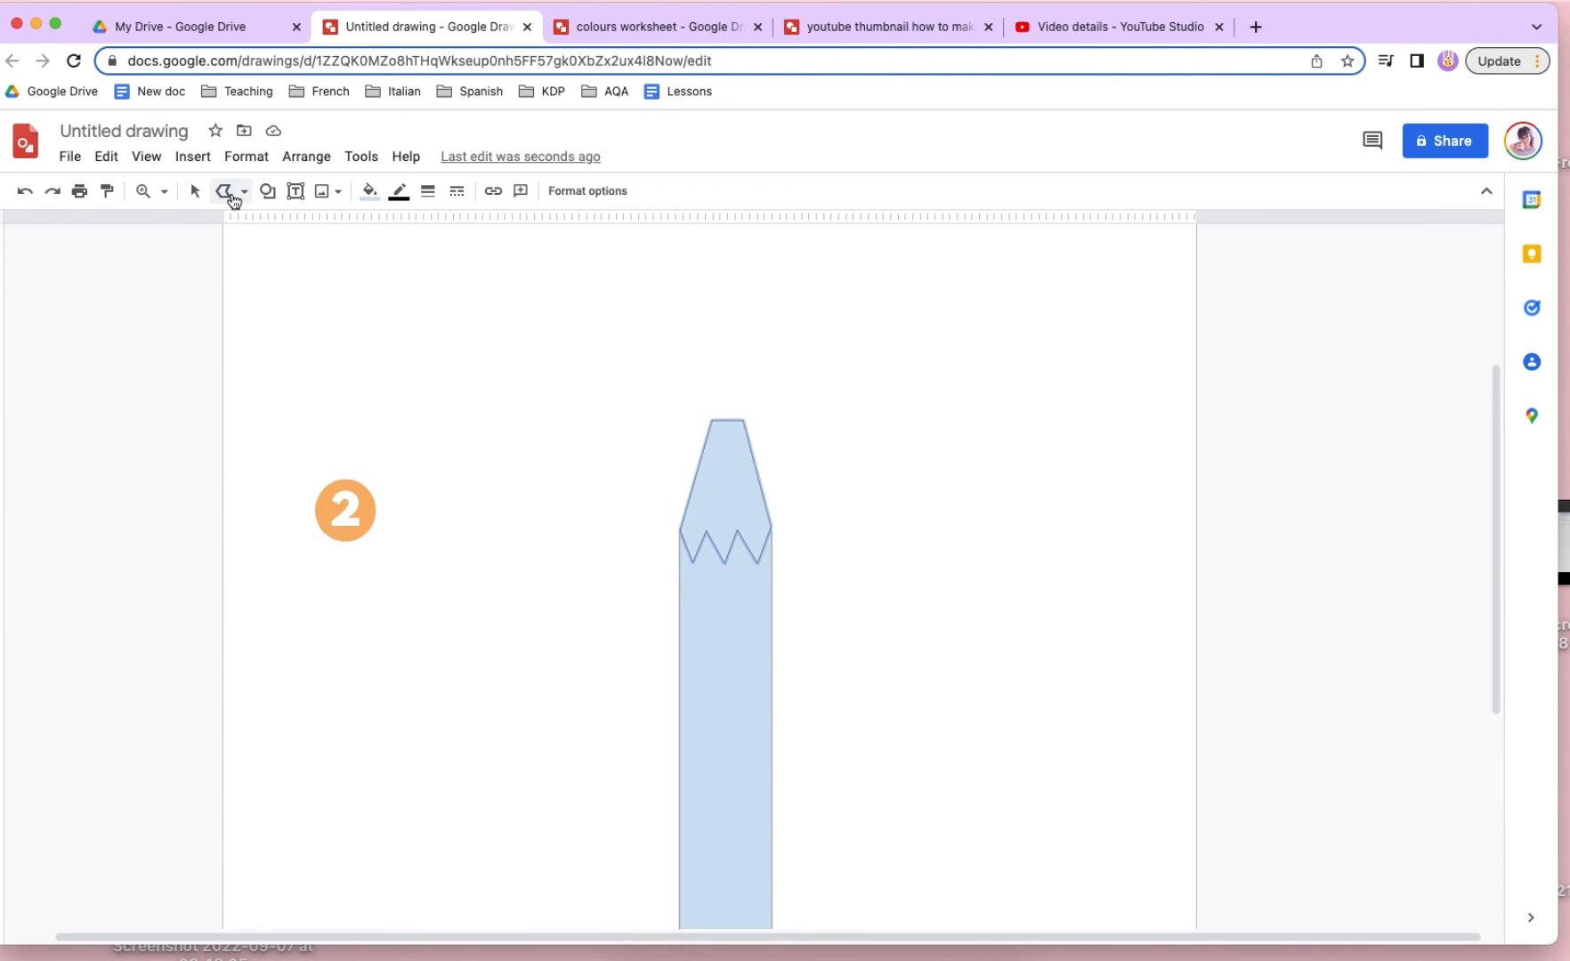
pyautogui.click(225, 197)
pyautogui.click(241, 198)
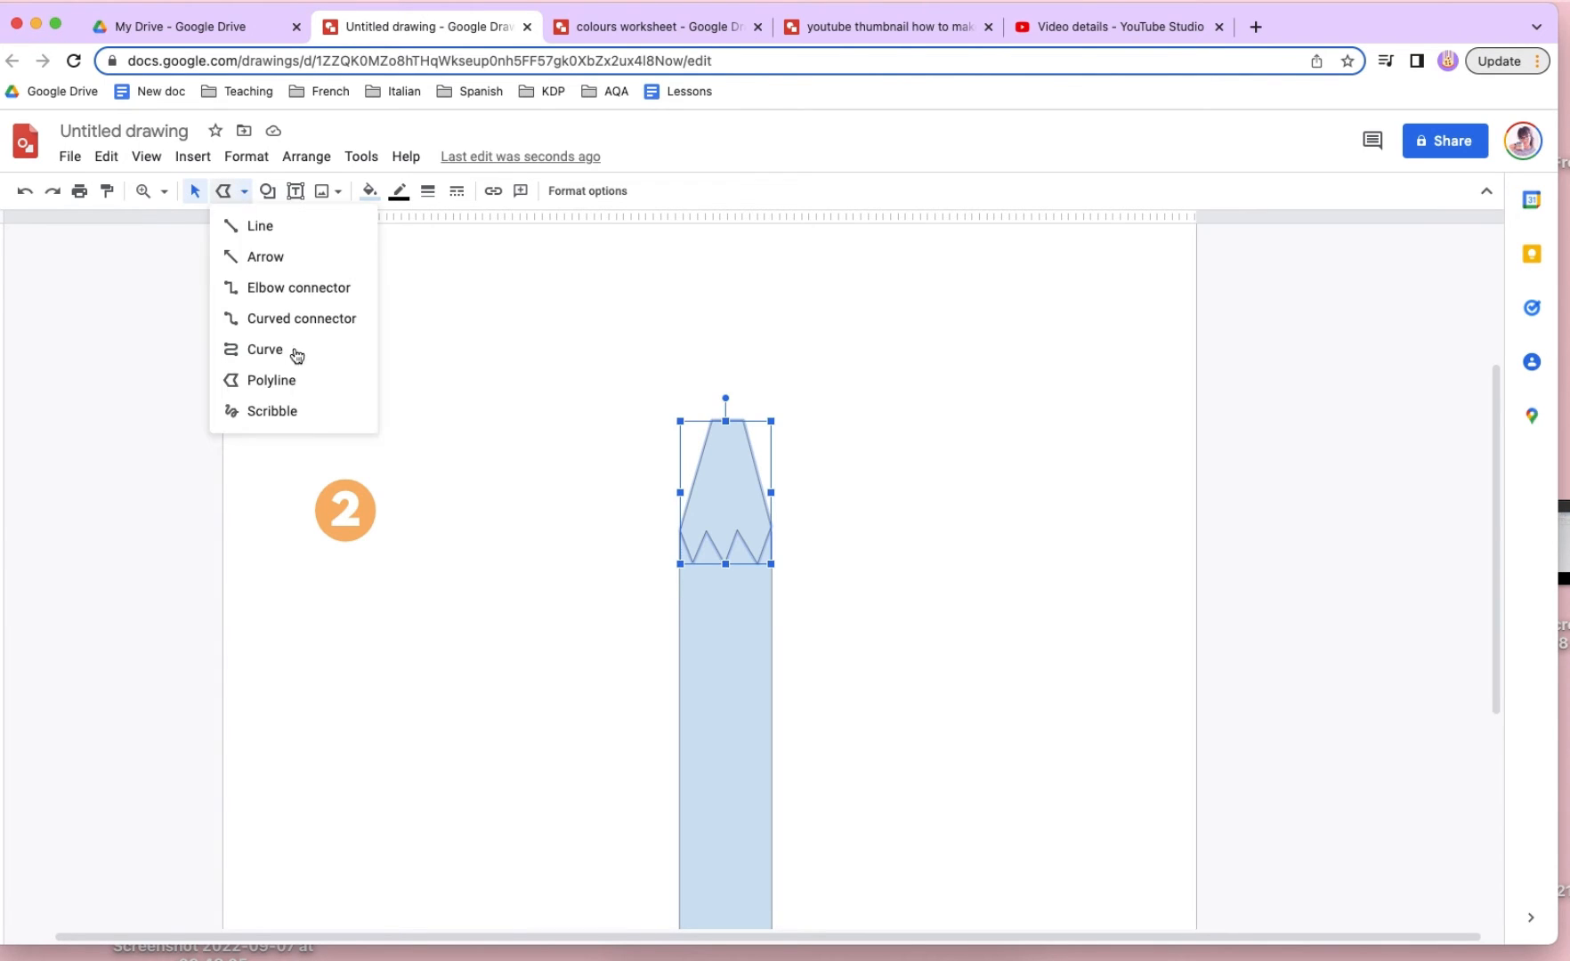
pyautogui.click(295, 378)
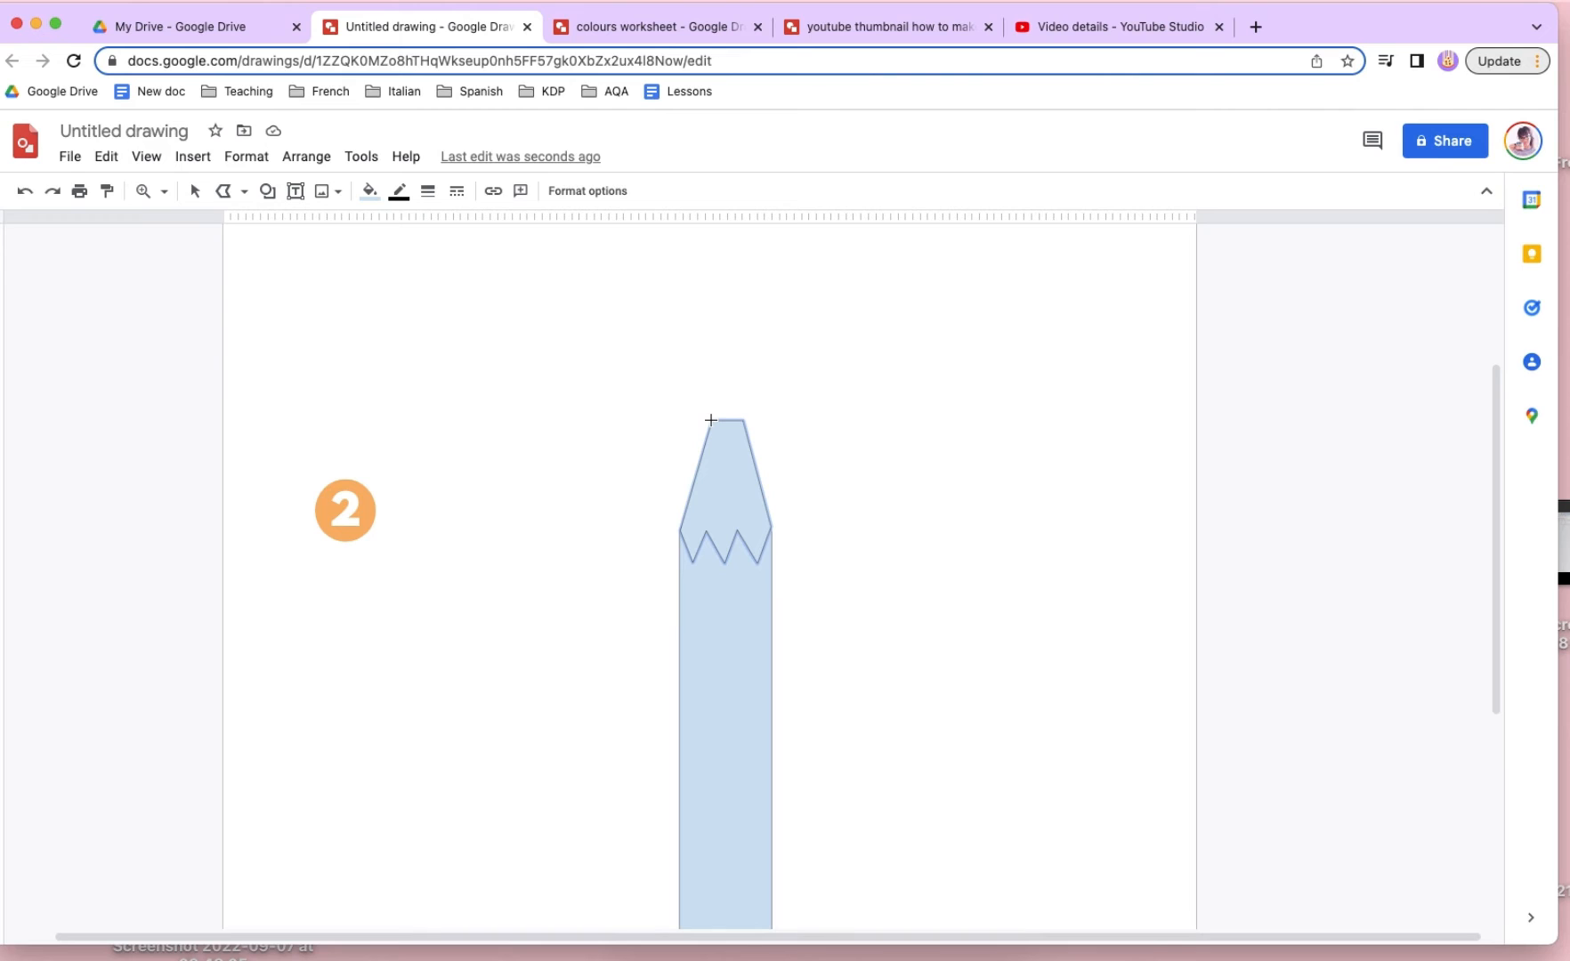
pyautogui.click(727, 366)
pyautogui.click(713, 419)
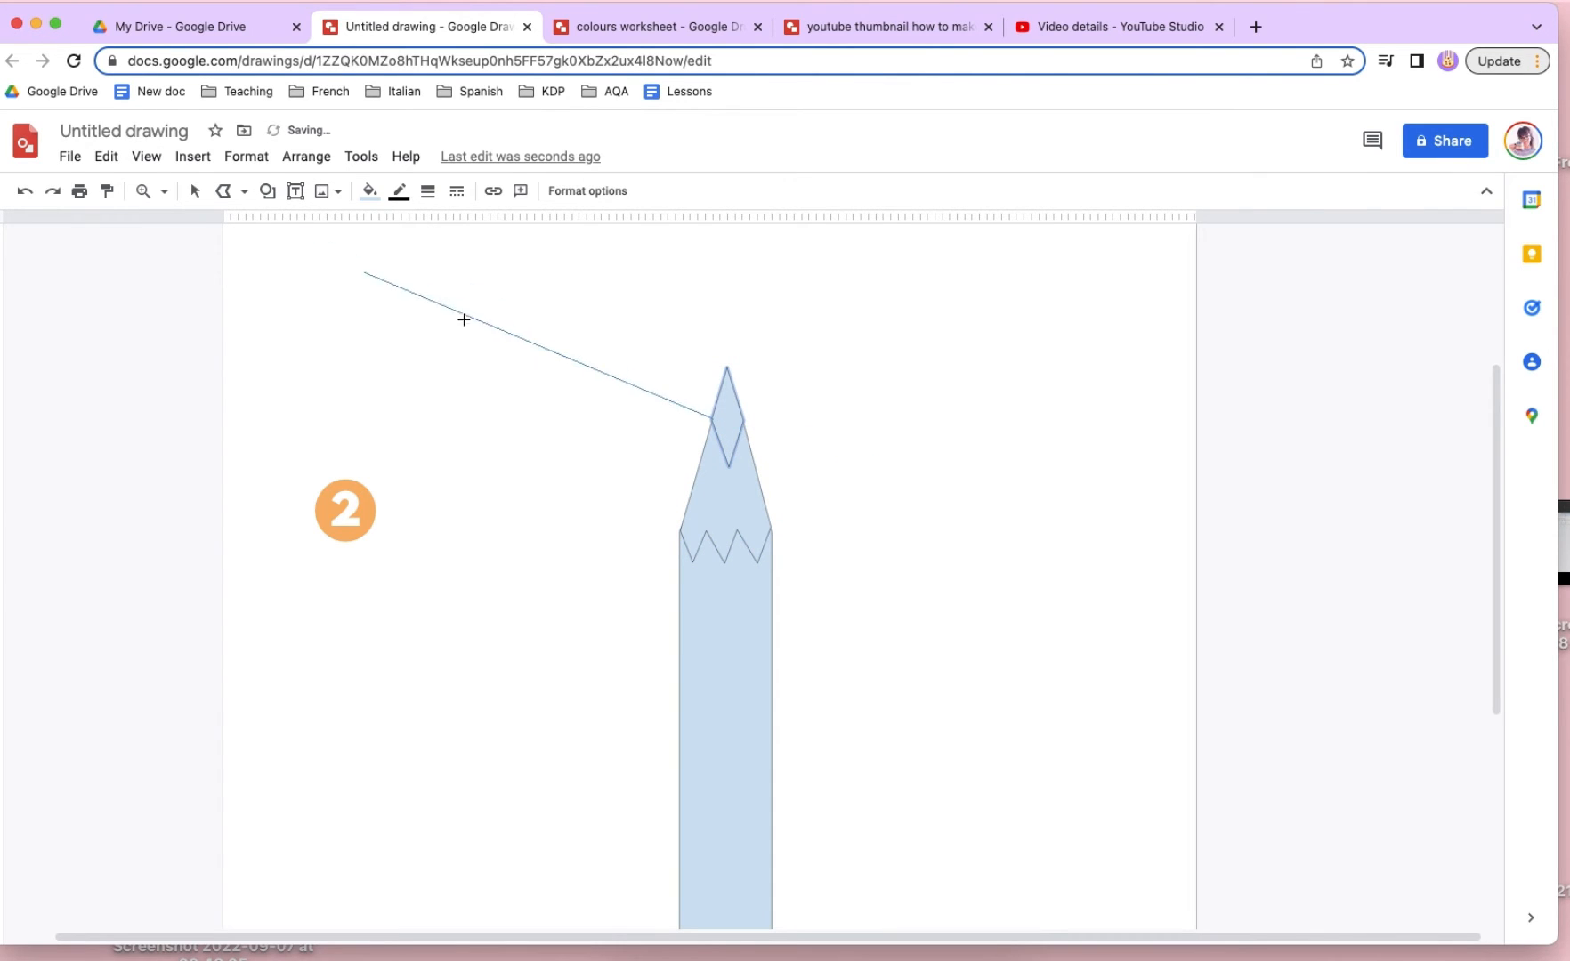
pyautogui.click(195, 190)
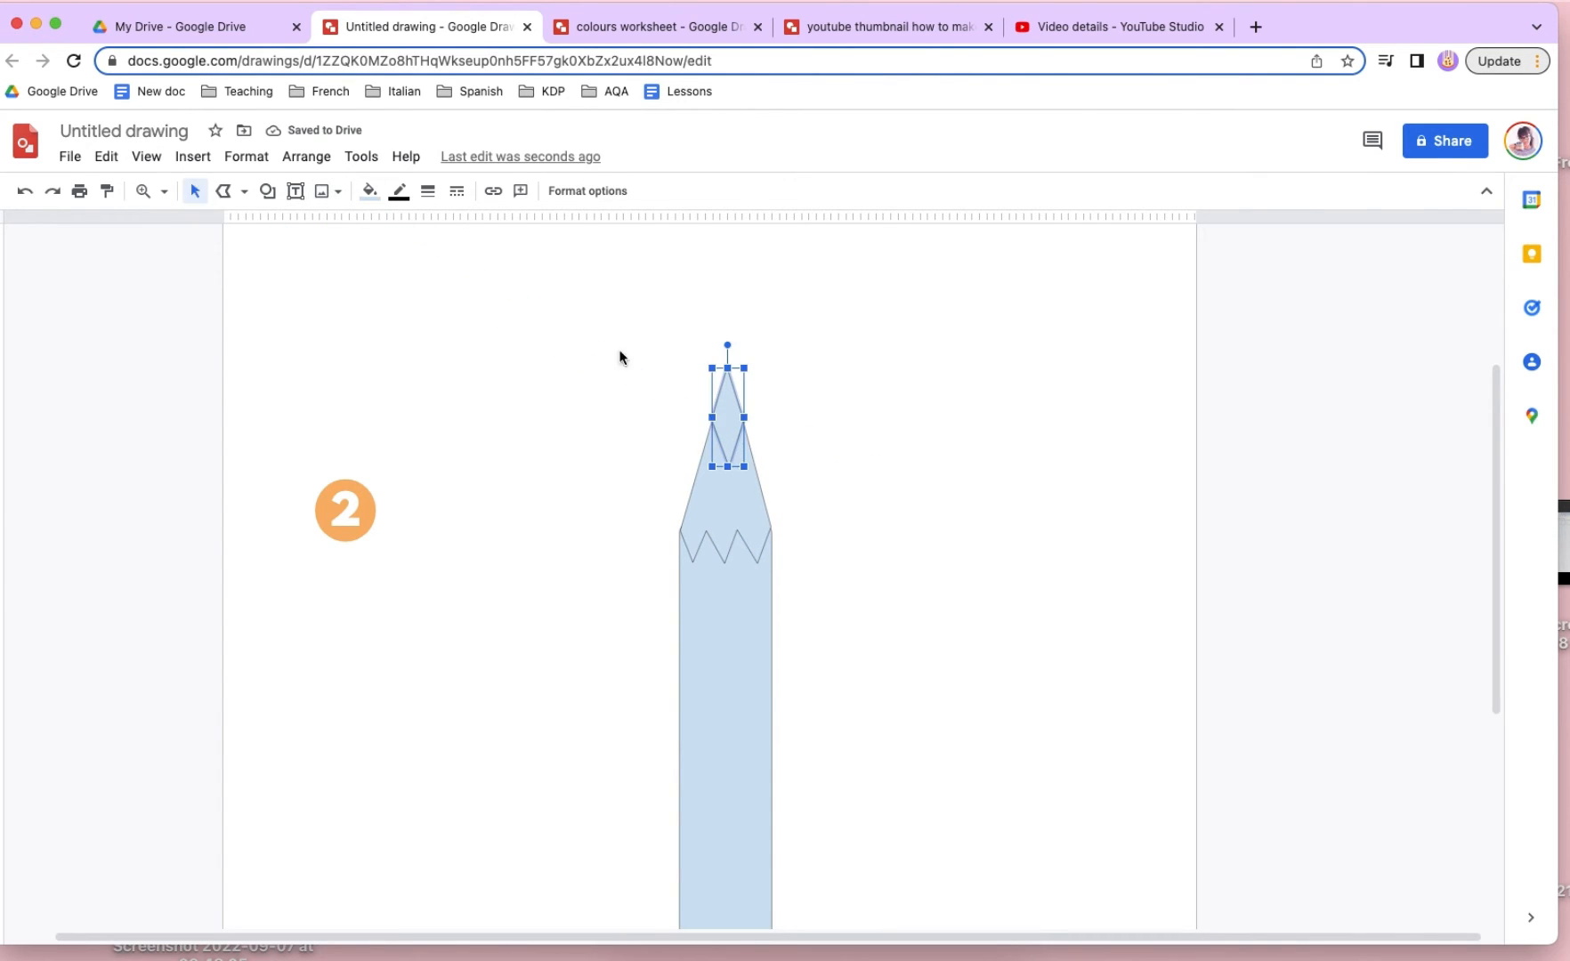
pyautogui.click(624, 354)
# - Shorten the lead and tapered section together, and shift them up slightly to align with the pencil body
pyautogui.scroll(-6, 636, 418)
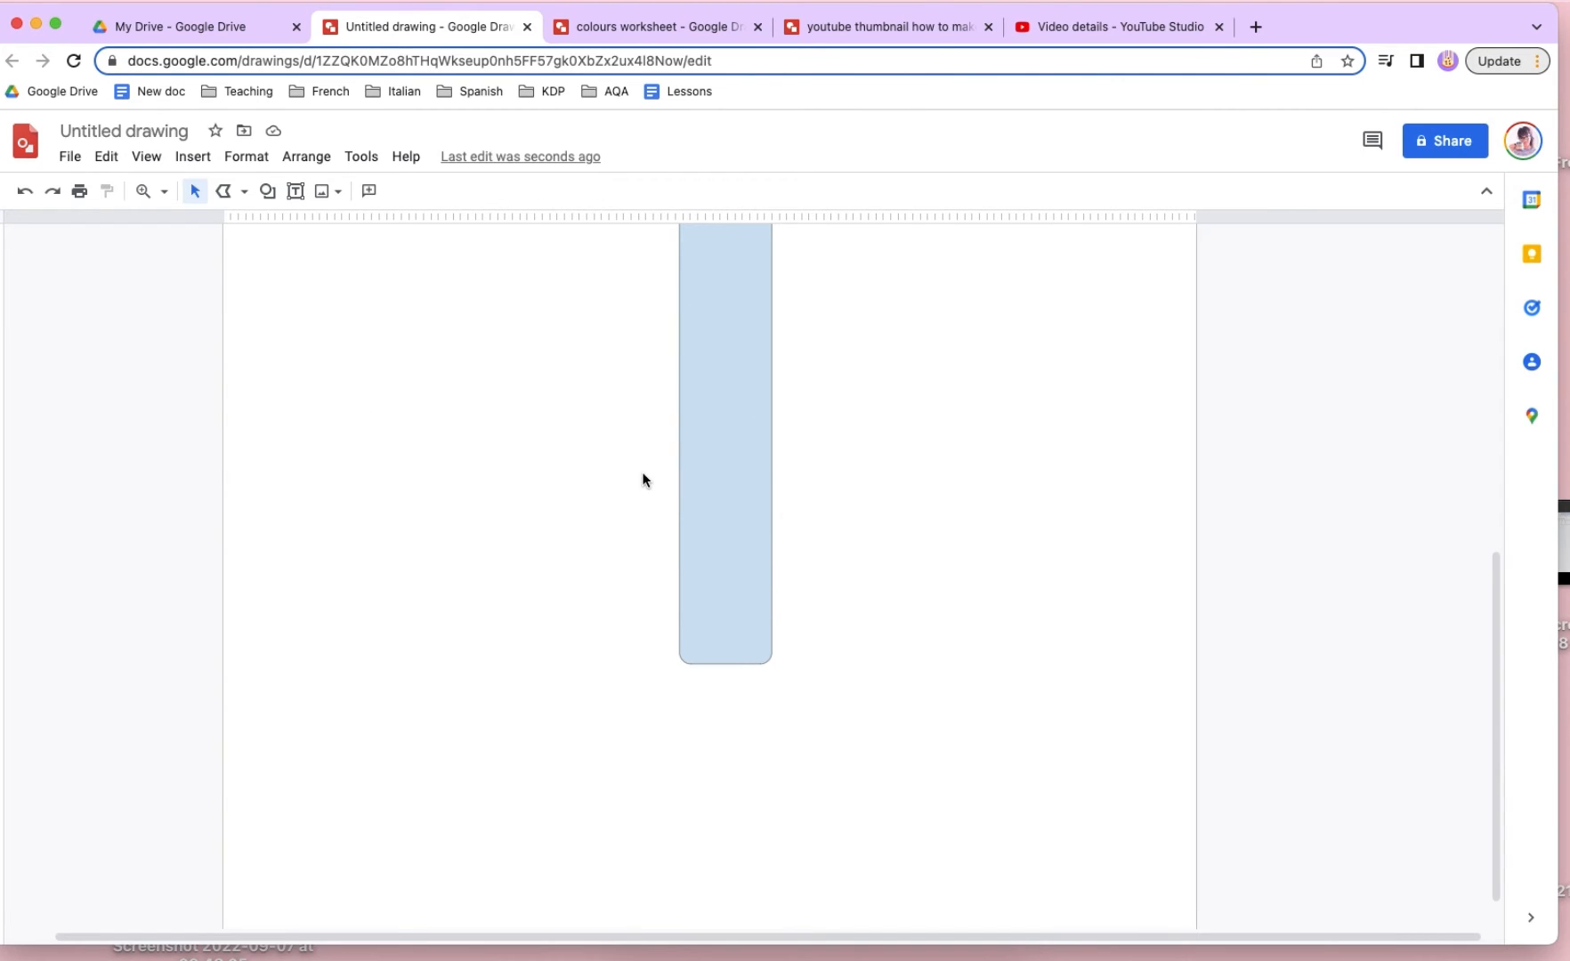
pyautogui.scroll(6, 641, 471)
pyautogui.moveTo(682, 402)
pyautogui.mouseDown()
pyautogui.moveTo(803, 466)
pyautogui.moveTo(811, 571)
pyautogui.mouseUp()
pyautogui.moveTo(726, 389); pyautogui.dragTo(727, 393)
pyautogui.click(855, 419)
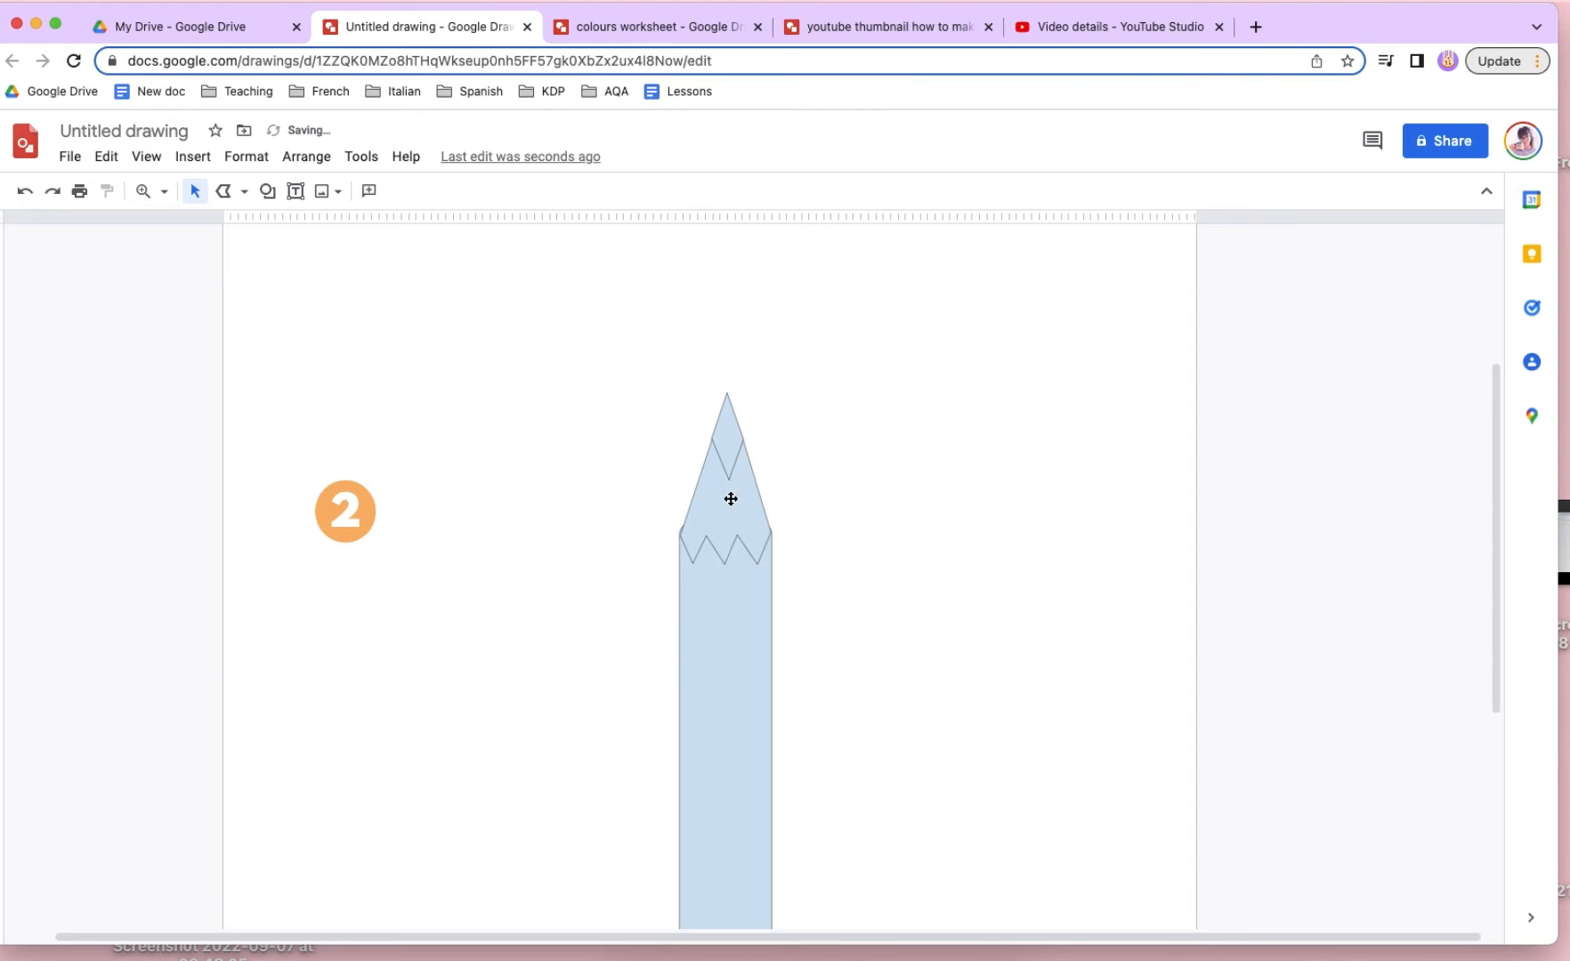
pyautogui.moveTo(731, 500); pyautogui.dragTo(709, 491)
pyautogui.click(775, 613)
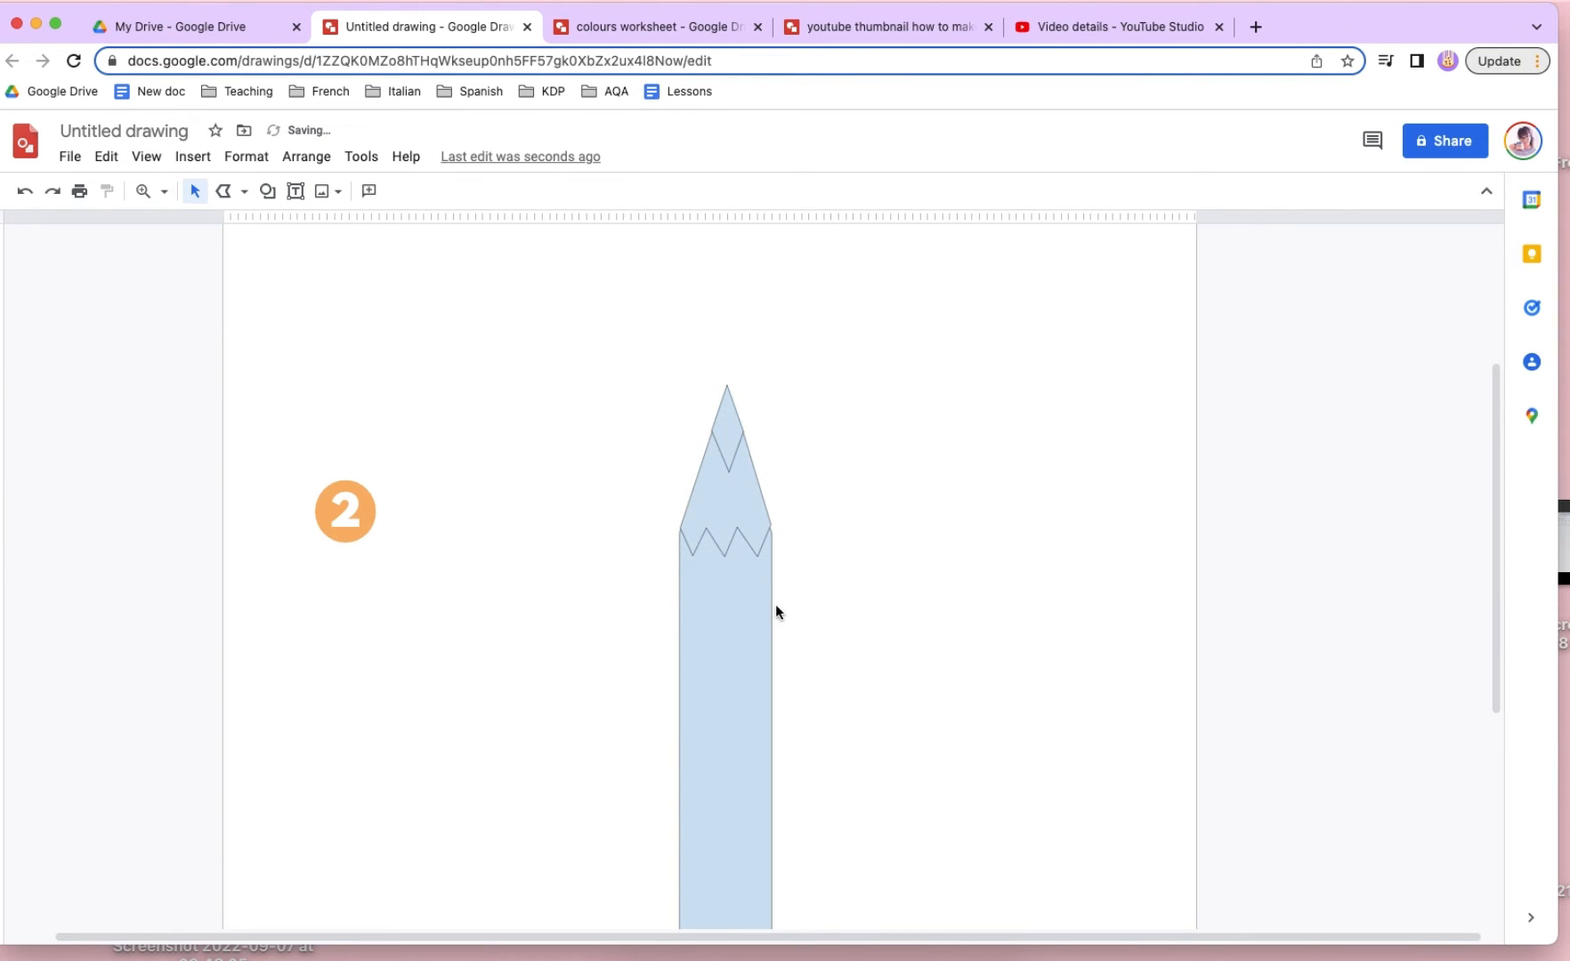
pyautogui.scroll(-3, 780, 574)
pyautogui.scroll(4, 771, 558)
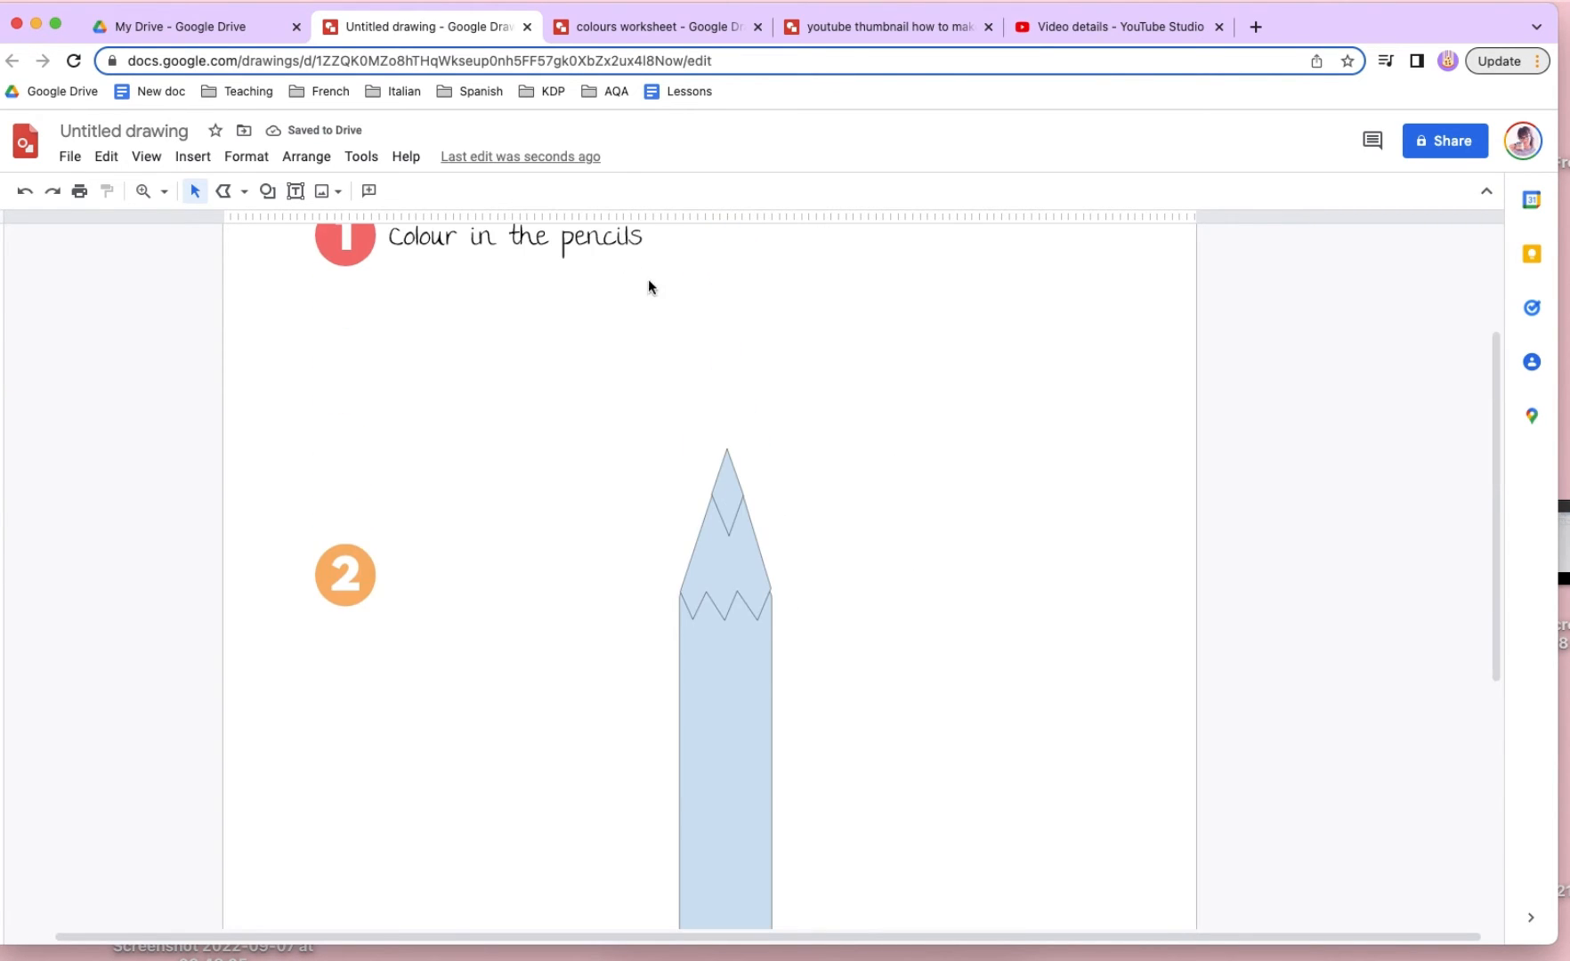
# - Make the fill of all the pencil shapes transparent and thicken their outlines
pyautogui.moveTo(648, 472)
pyautogui.mouseDown()
pyautogui.moveTo(1006, 718)
pyautogui.moveTo(980, 679)
pyautogui.mouseUp()
pyautogui.click(370, 190)
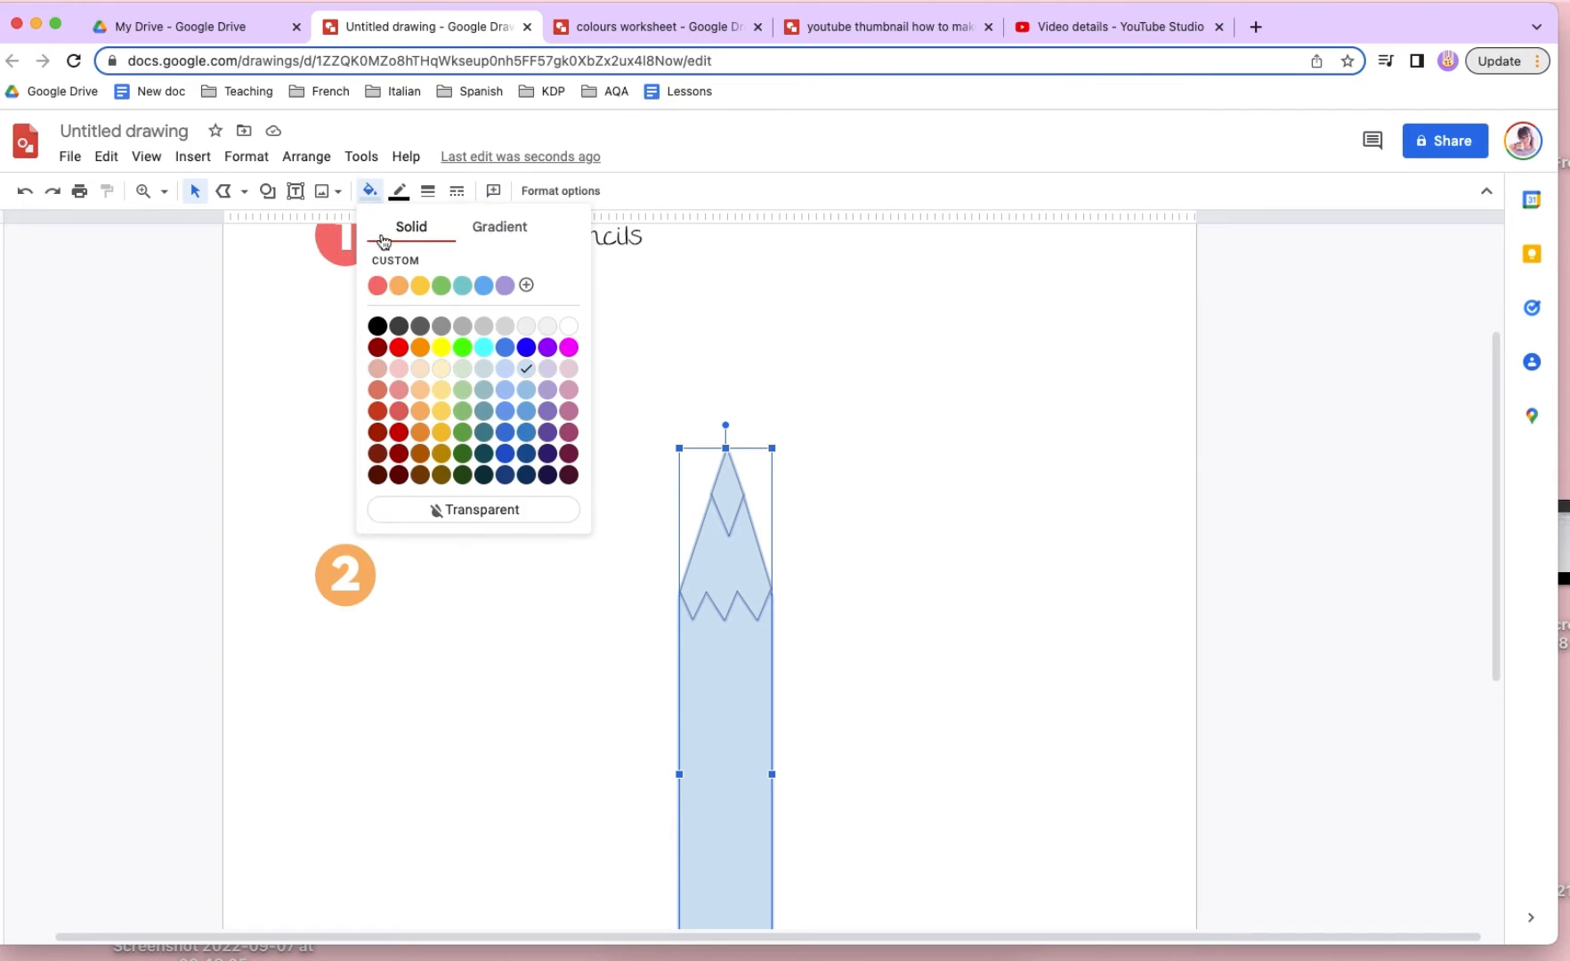
pyautogui.click(541, 516)
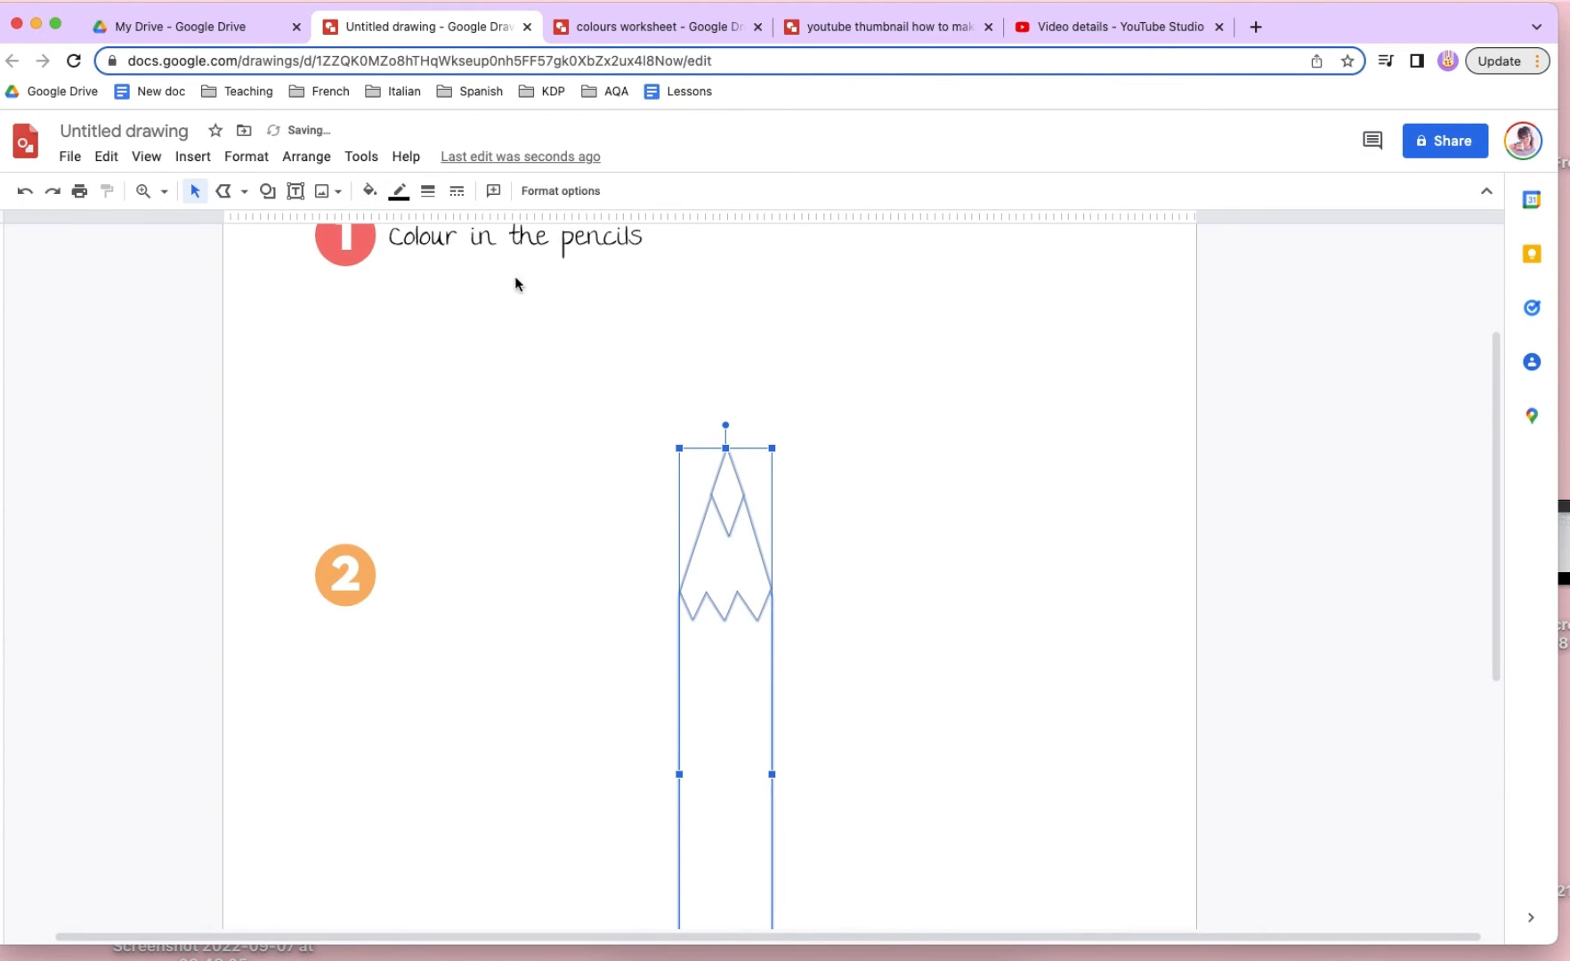
pyautogui.click(428, 192)
pyautogui.click(479, 318)
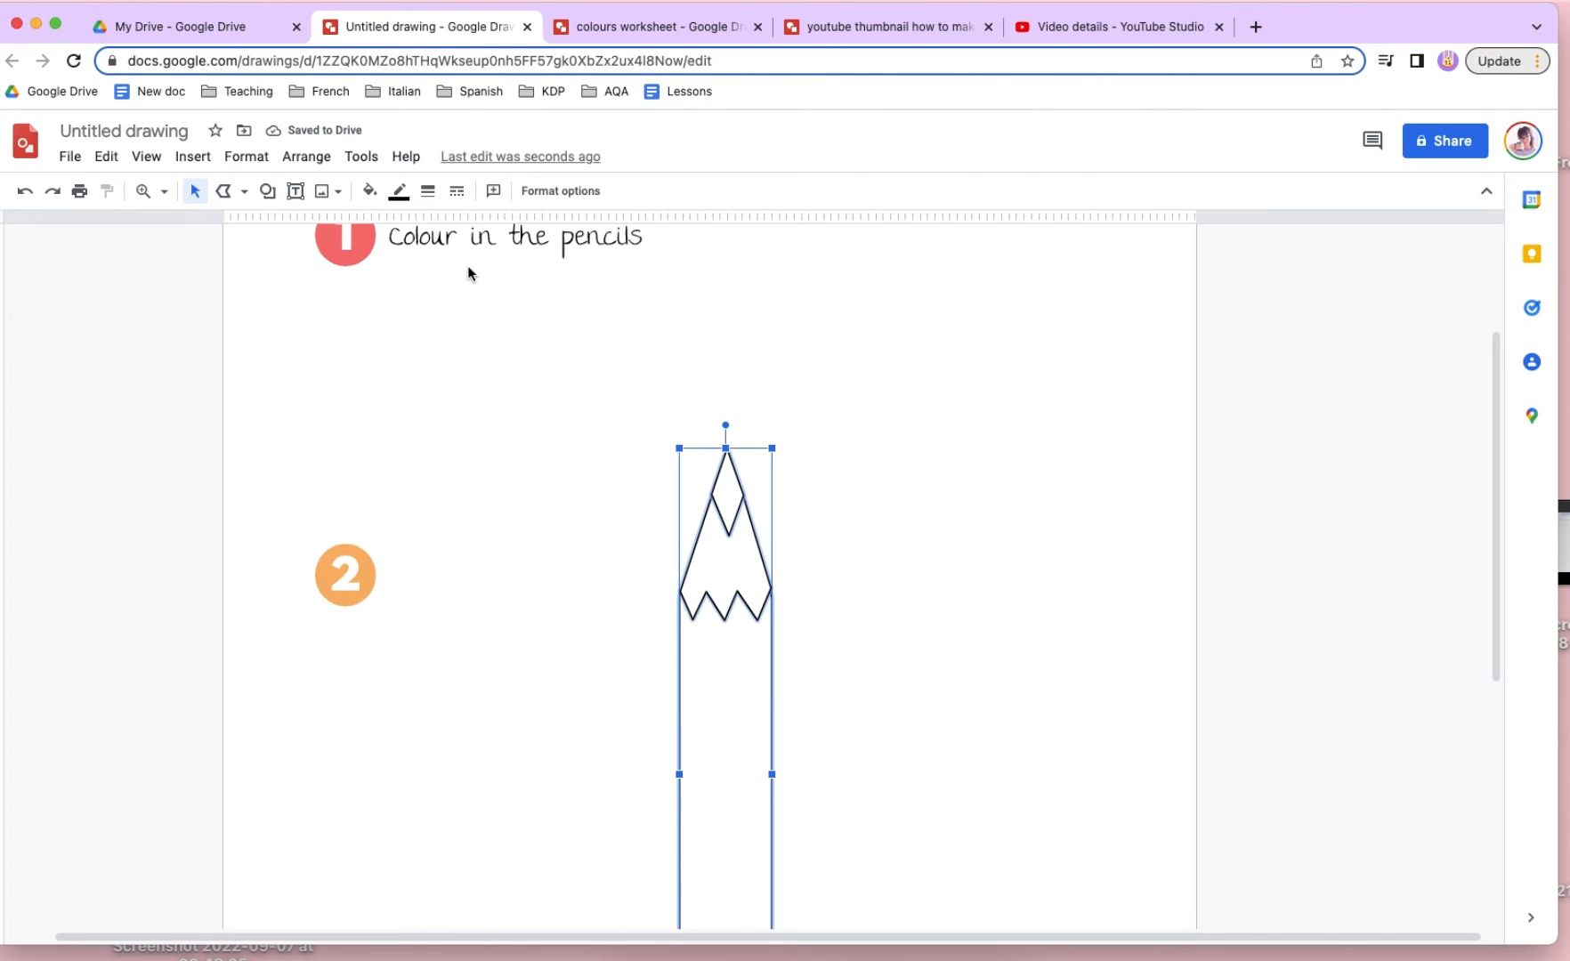
pyautogui.click(429, 192)
pyautogui.click(460, 356)
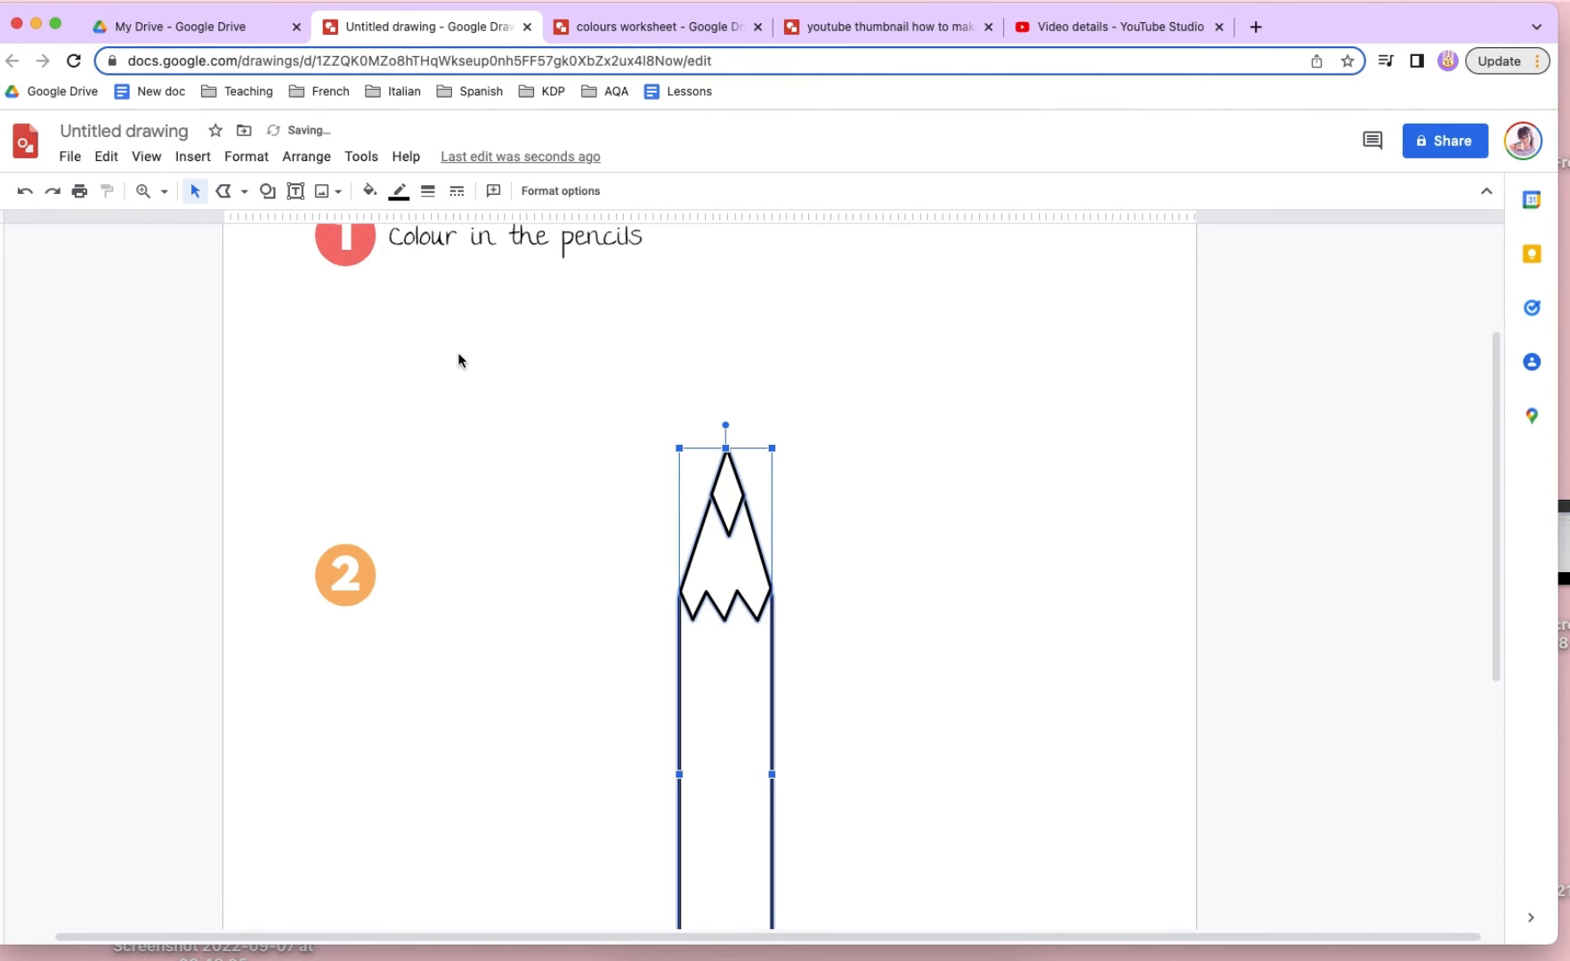
# - Set the outlines of all the pencil shapes to 4px and scale the whole pencil down to roughly half its size
pyautogui.click(429, 193)
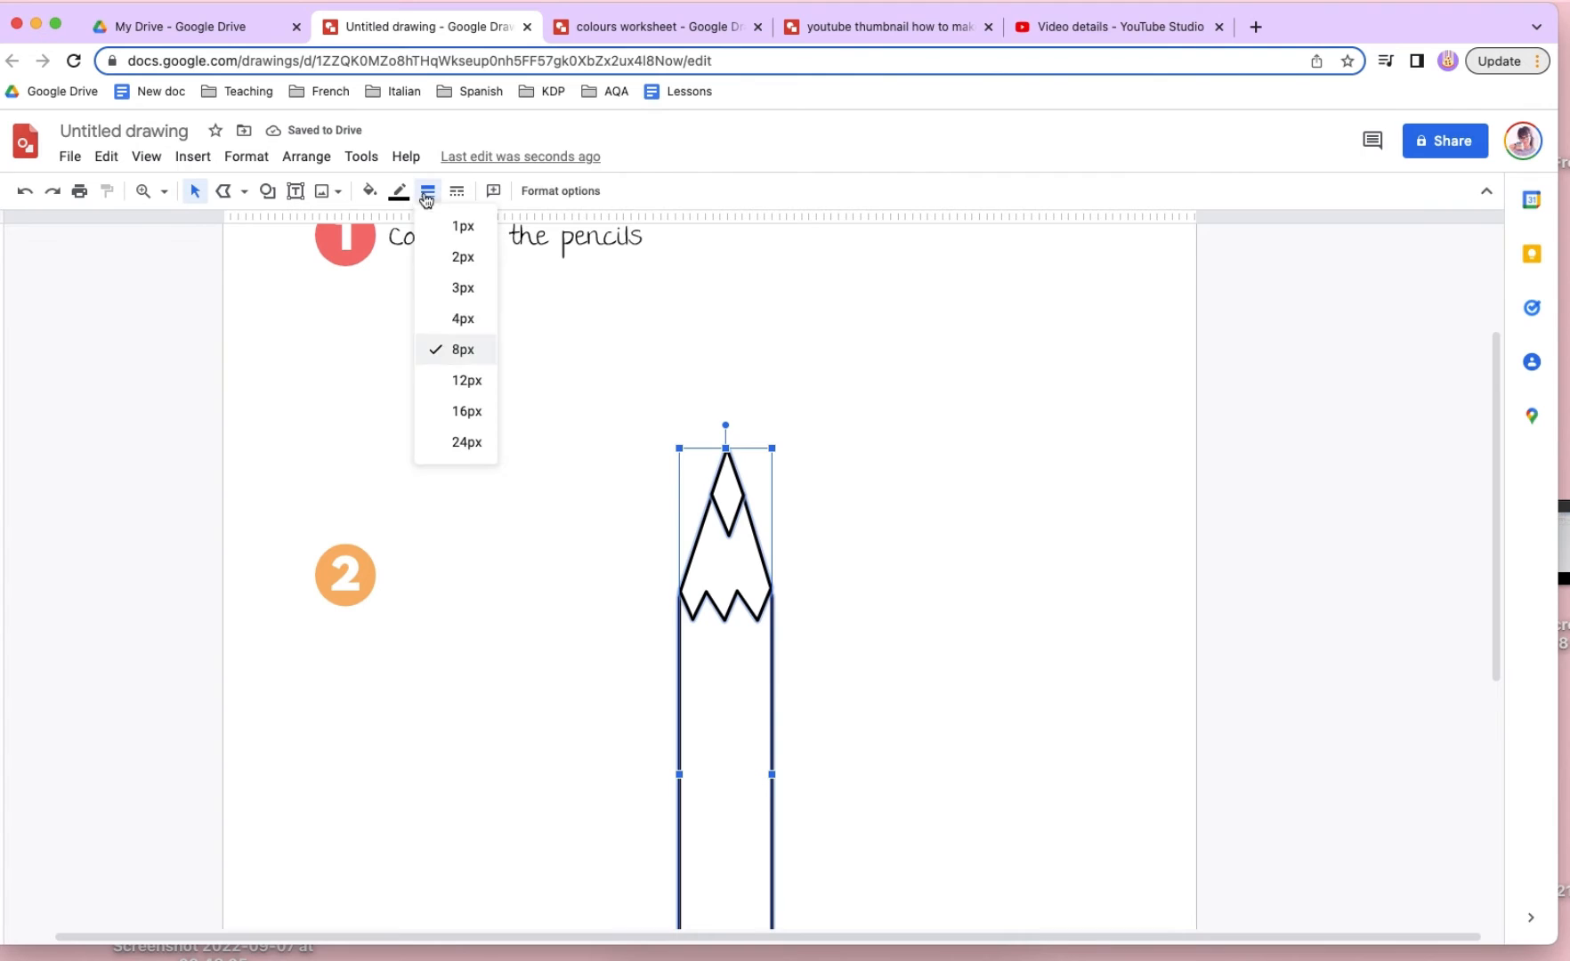
pyautogui.click(464, 320)
pyautogui.scroll(-5, 757, 418)
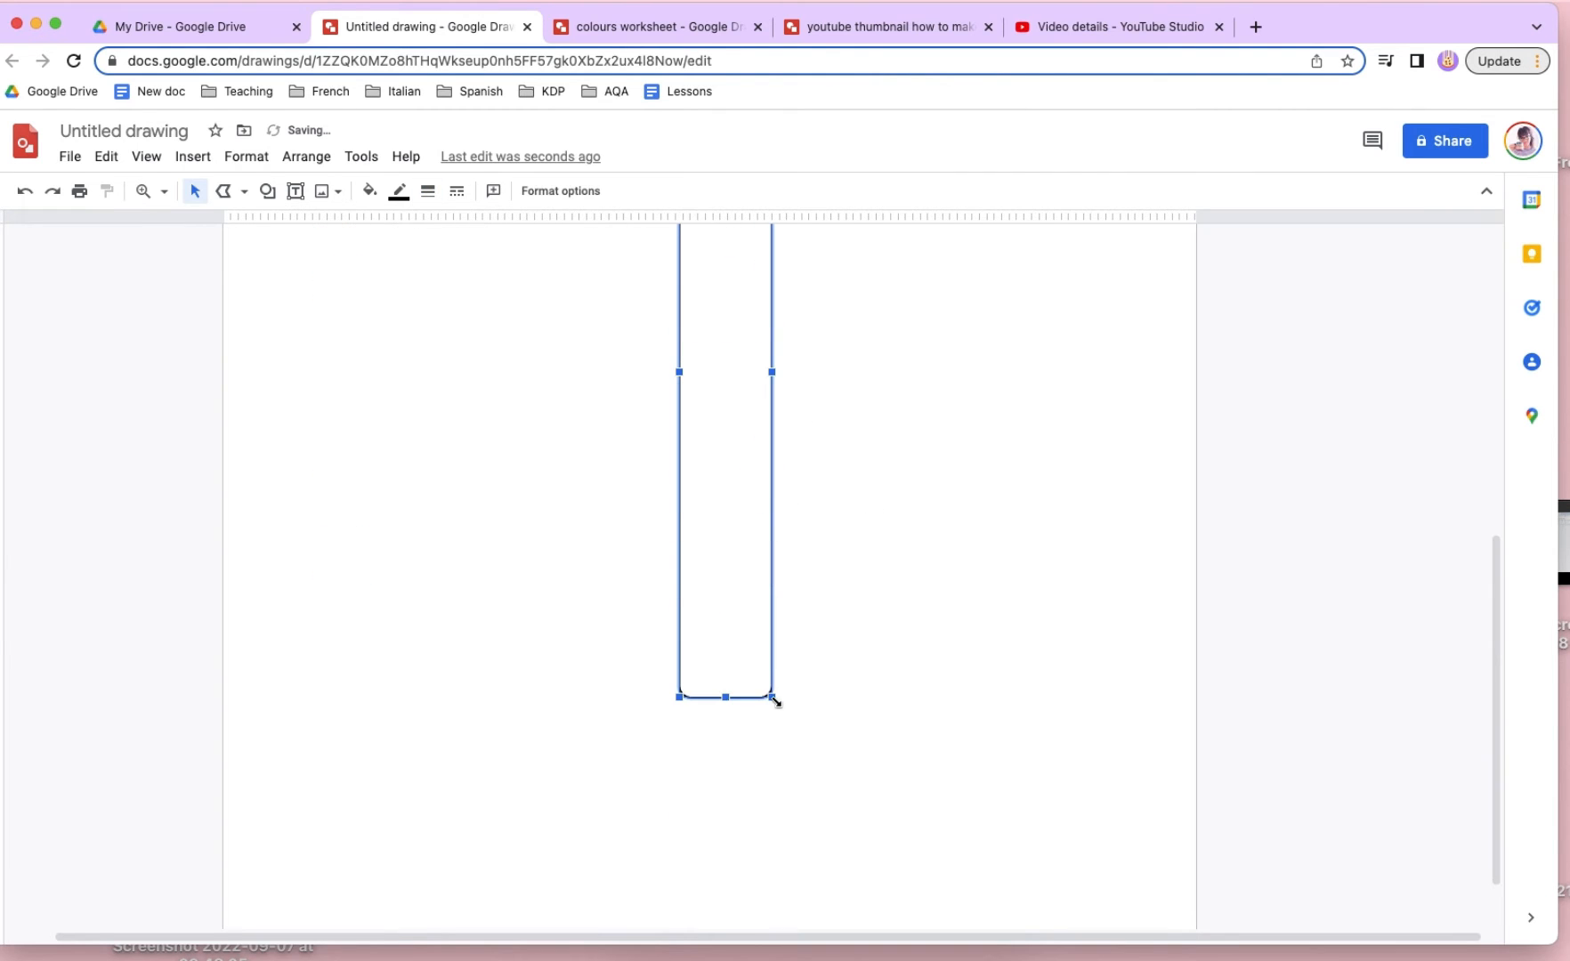
pyautogui.moveTo(772, 697); pyautogui.dragTo(731, 369)
pyautogui.scroll(3, 731, 370)
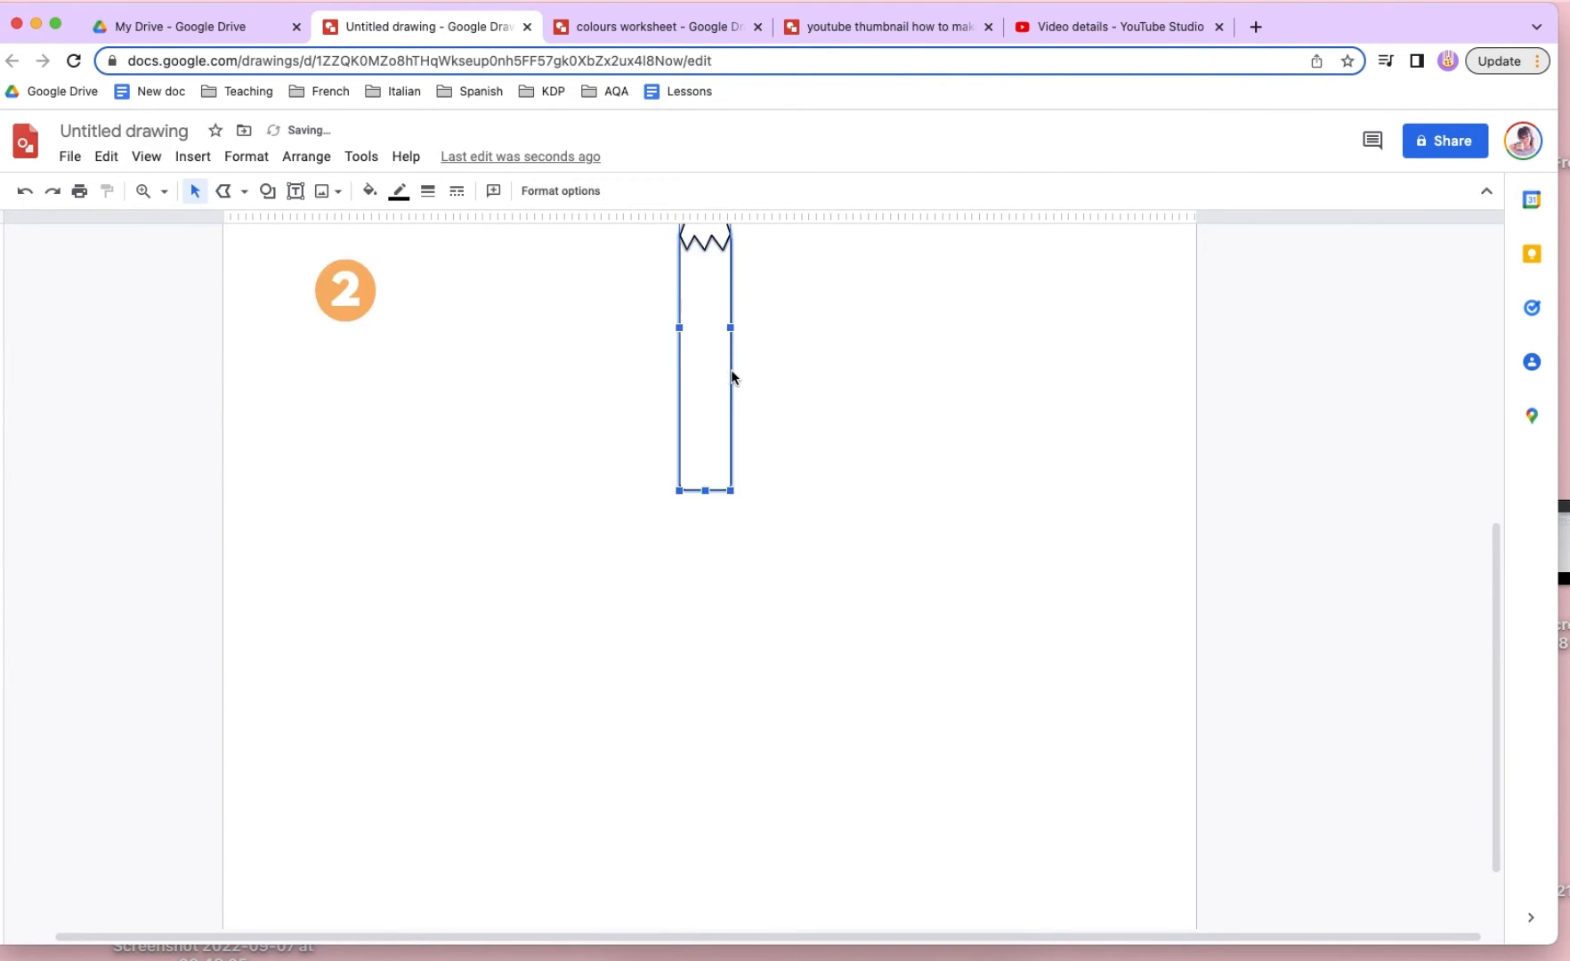
pyautogui.press('super+z')
pyautogui.click(804, 322)
pyautogui.scroll(1, 772, 587)
pyautogui.scroll(5, 772, 587)
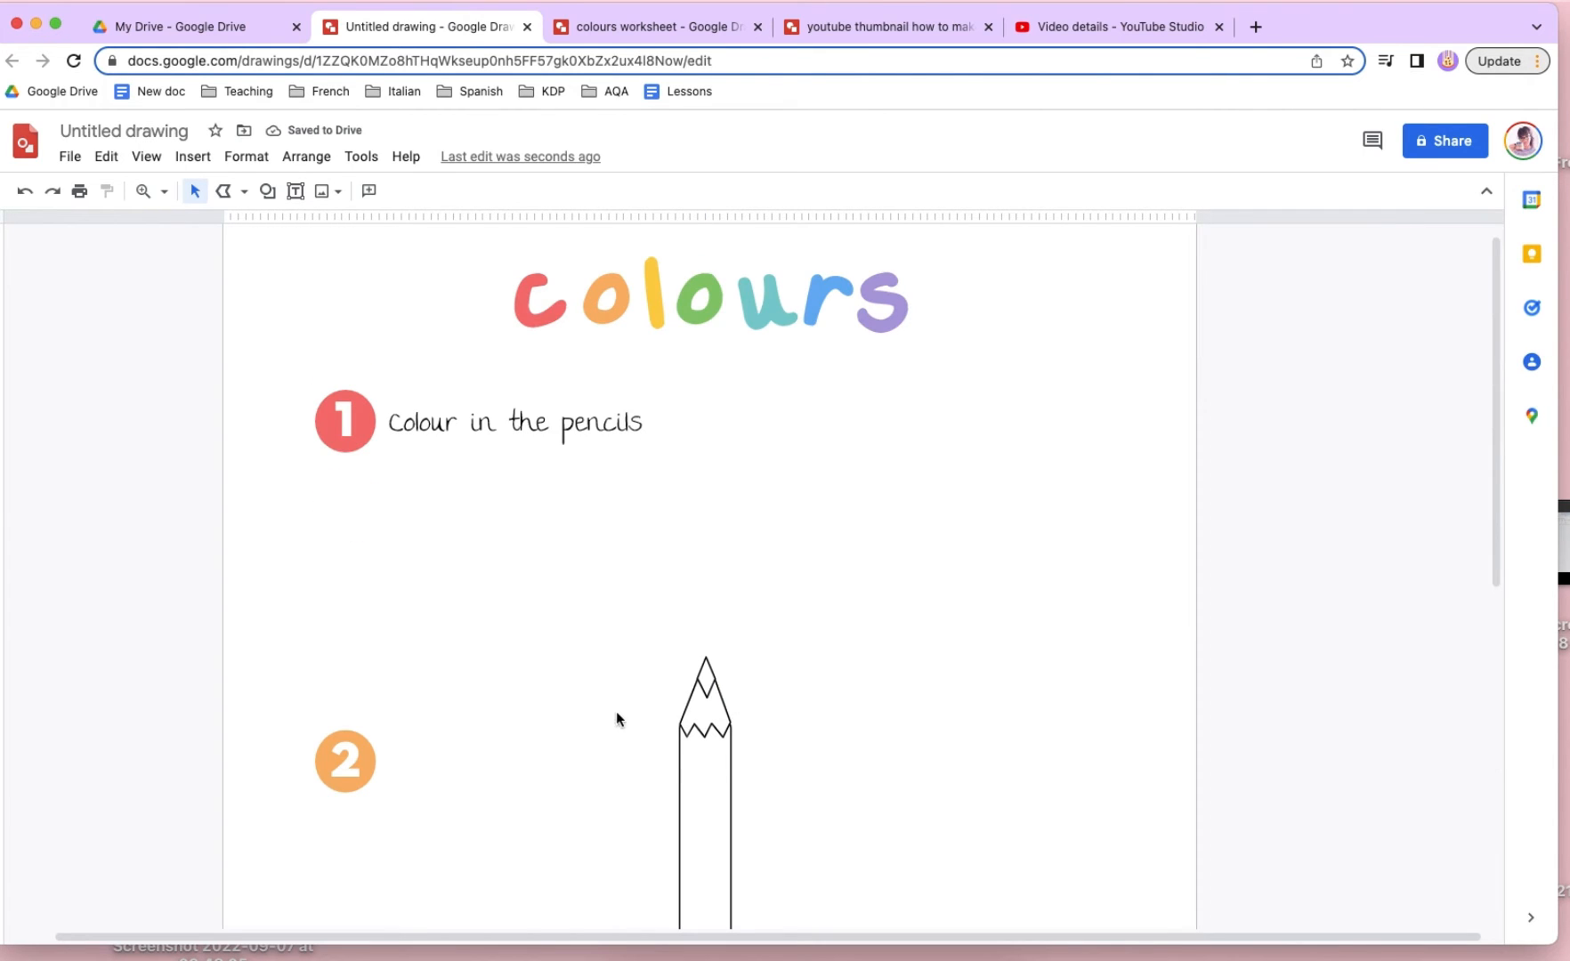
# - Move the pencil up to just below the "Colour in the pencils" instruction and shrink it further to fit the space
pyautogui.click(680, 709)
pyautogui.moveTo(721, 783); pyautogui.dragTo(642, 447)
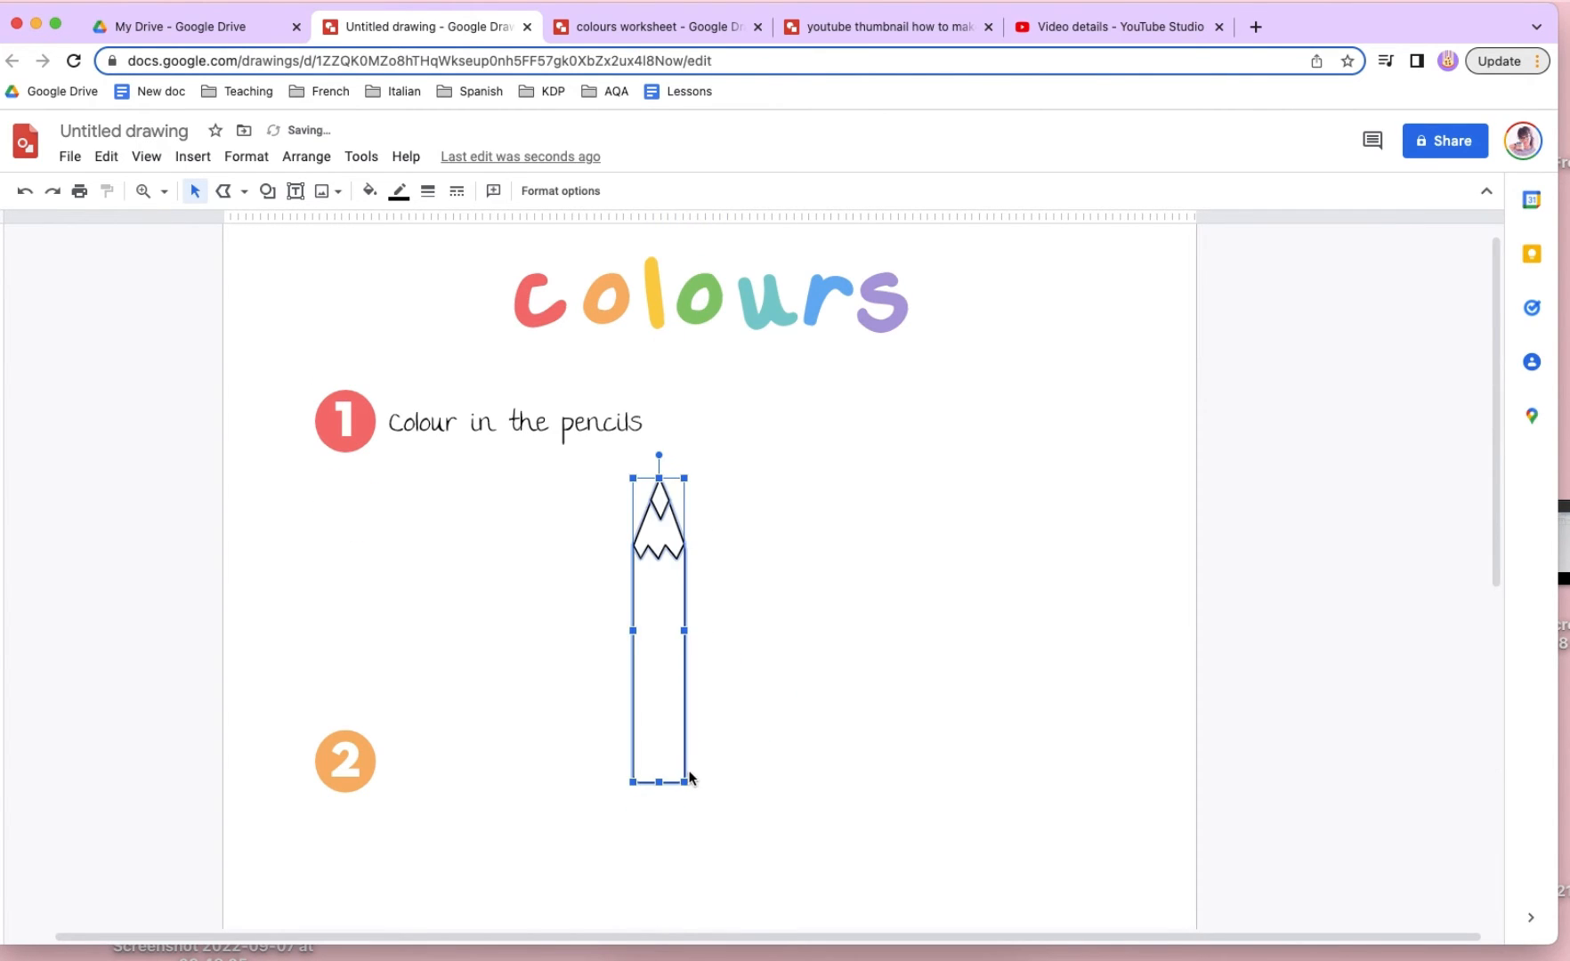
pyautogui.moveTo(685, 782); pyautogui.dragTo(667, 657)
# - Tilt the pencil so its tip points up to the right and place it below the number 1 circle
pyautogui.moveTo(651, 453); pyautogui.dragTo(752, 461)
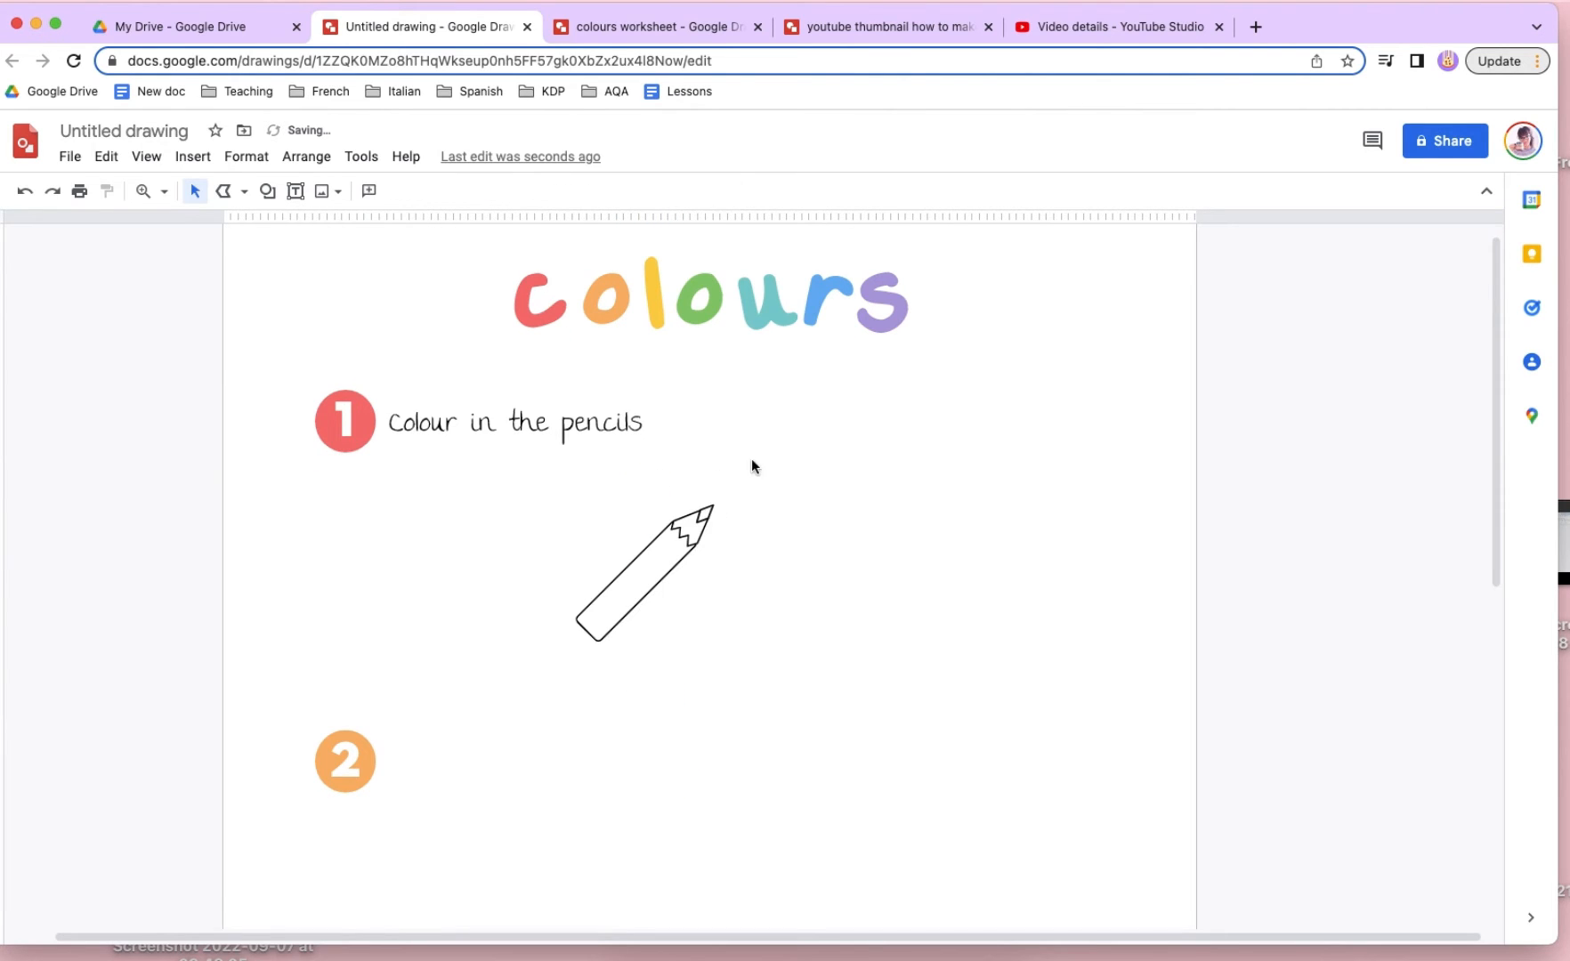
pyautogui.doubleClick(634, 591)
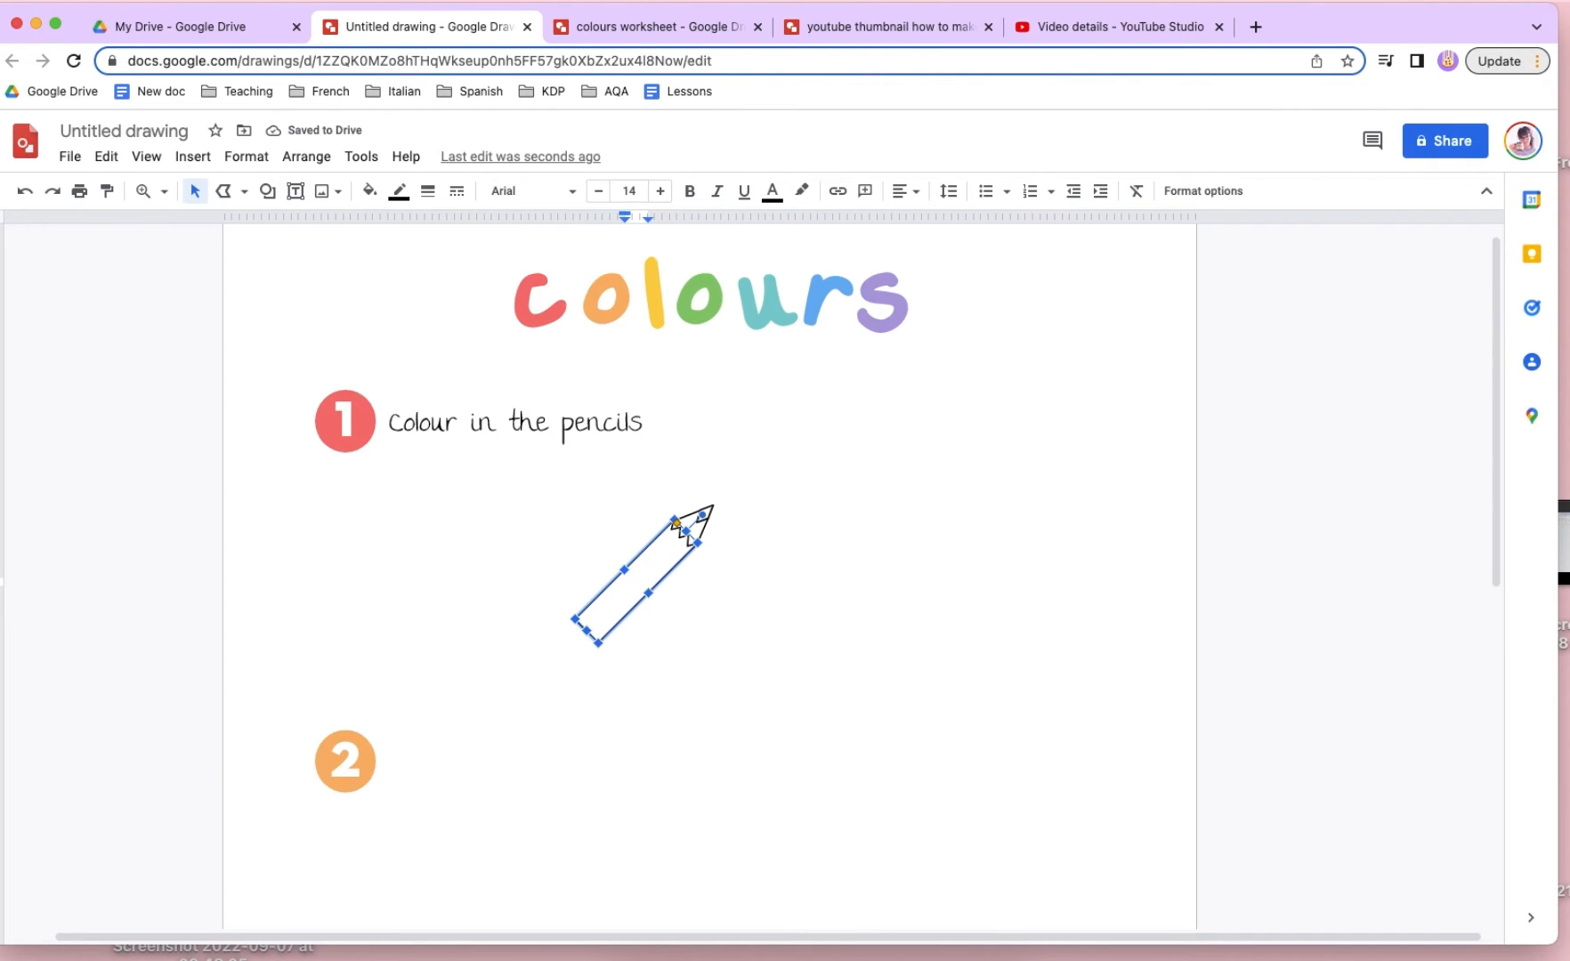
pyautogui.click(930, 561)
pyautogui.moveTo(603, 508)
pyautogui.mouseDown()
pyautogui.moveTo(685, 530)
pyautogui.moveTo(737, 568)
pyautogui.mouseUp()
pyautogui.moveTo(655, 507)
pyautogui.mouseDown()
pyautogui.moveTo(439, 485)
pyautogui.moveTo(461, 446)
pyautogui.mouseUp()
# - Duplicate the pencil, place the copy lower near the page's centre and rotate it so its tip points up to the left
pyautogui.press('super+d')
pyautogui.moveTo(467, 534); pyautogui.dragTo(665, 629)
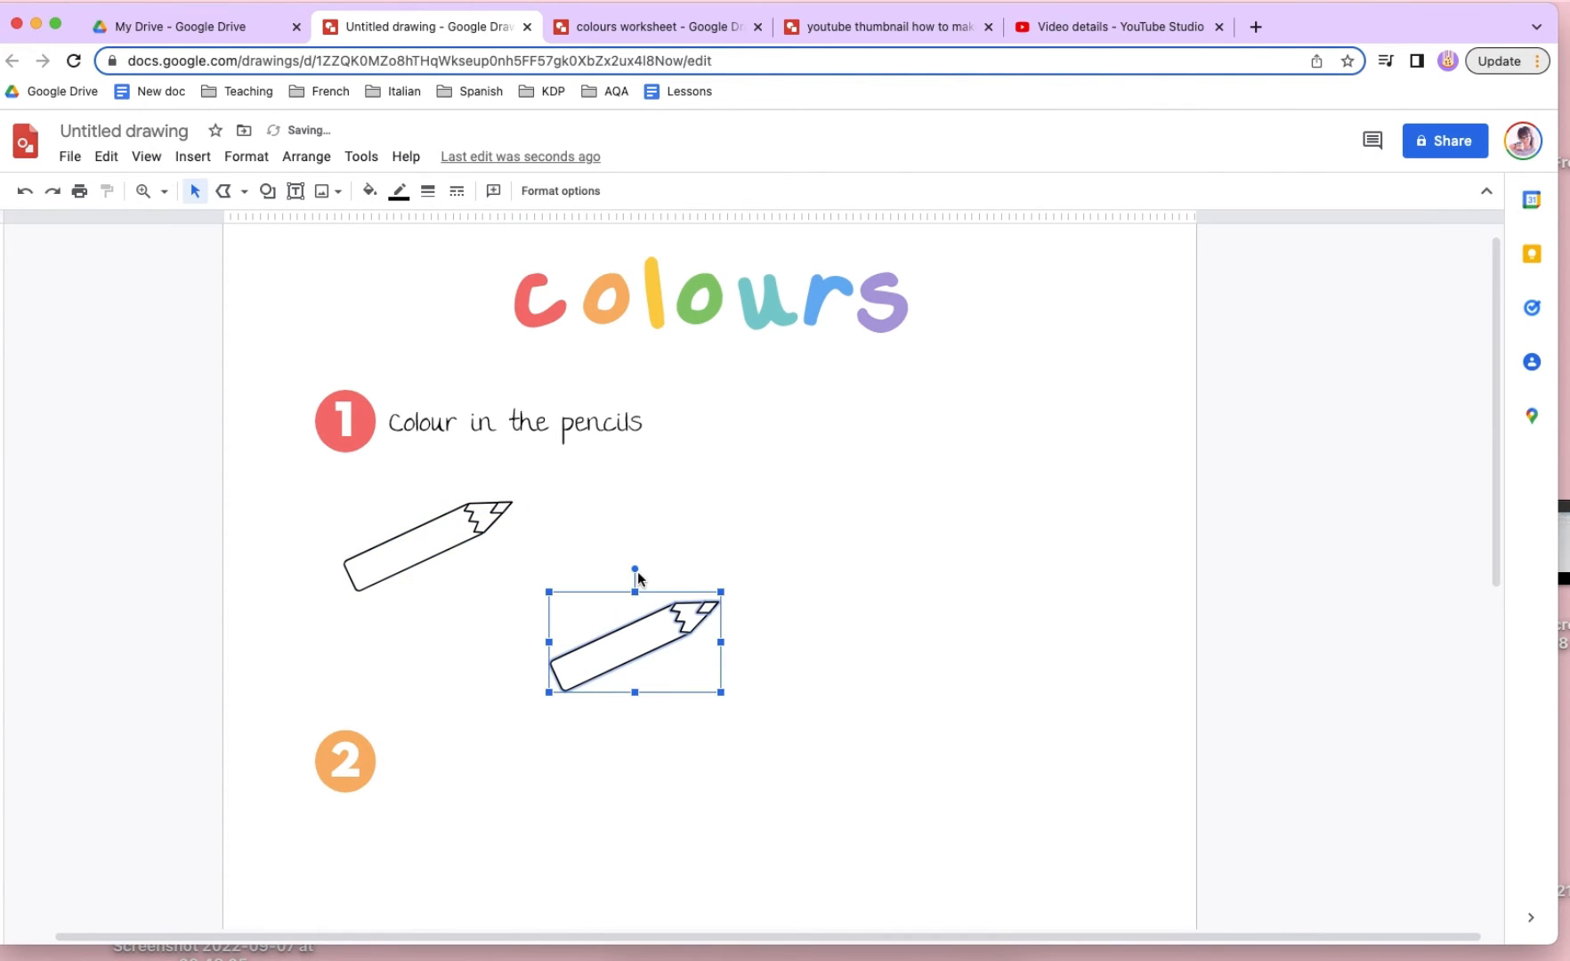
pyautogui.click(636, 572)
pyautogui.click(713, 608)
pyautogui.moveTo(635, 569)
pyautogui.mouseDown()
pyautogui.moveTo(459, 609)
pyautogui.moveTo(468, 641)
pyautogui.mouseUp()
pyautogui.moveTo(610, 531); pyautogui.dragTo(589, 550)
# - Add two more pencil copies in the middle of the section, one above the other, rotated nearly horizontal with tips facing left
pyautogui.moveTo(642, 637); pyautogui.dragTo(718, 534)
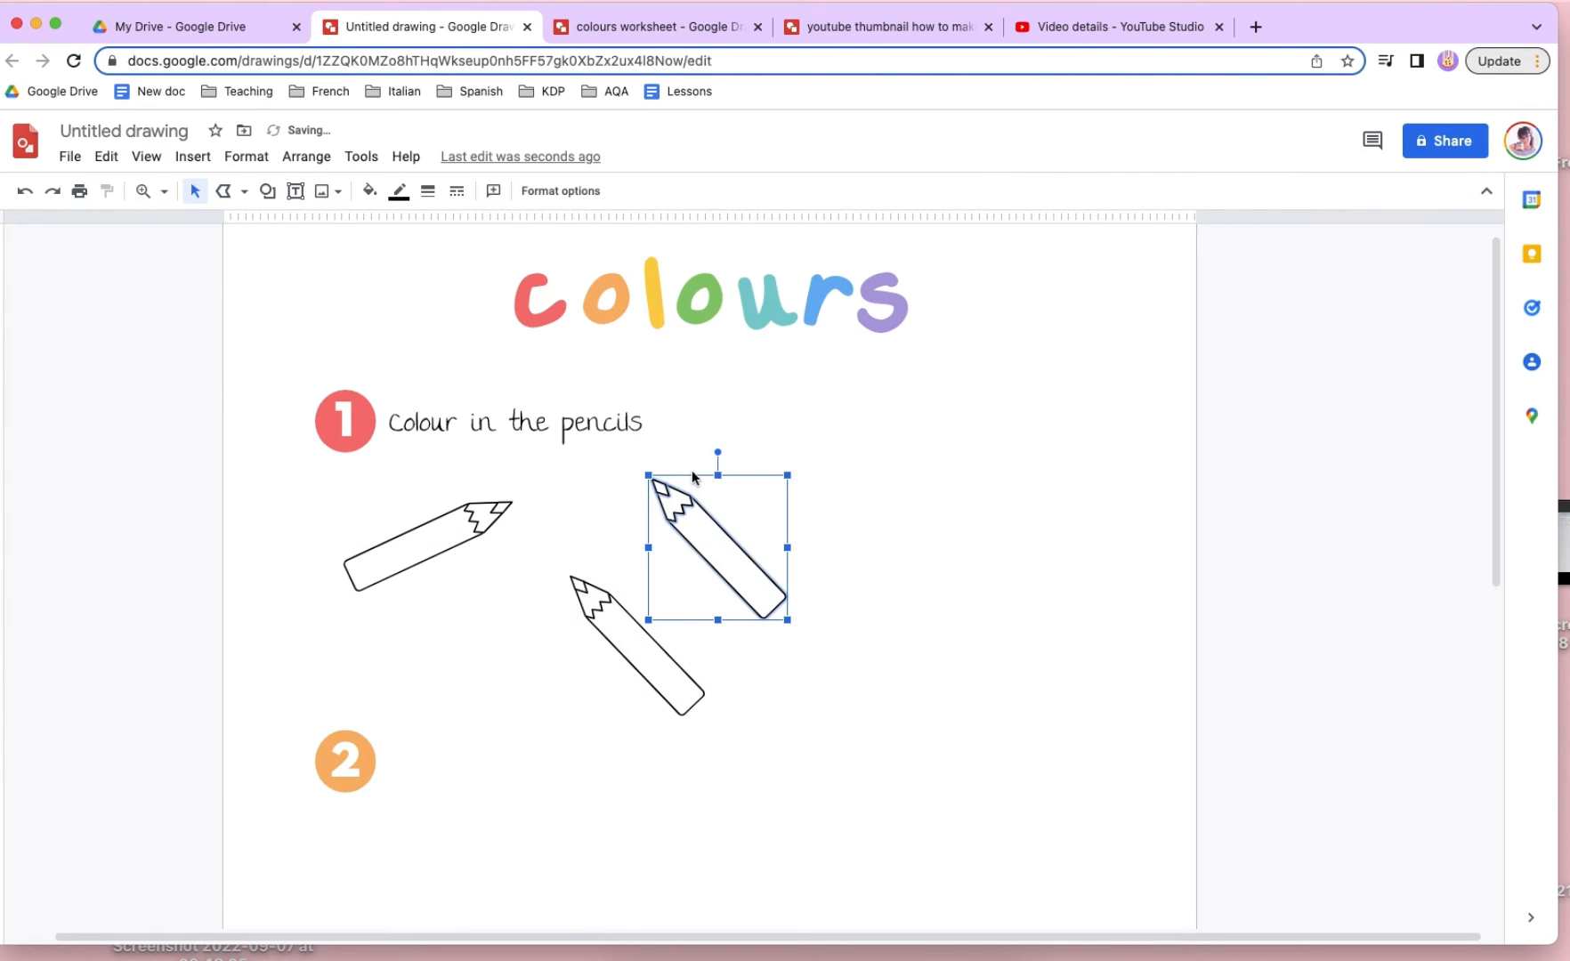
pyautogui.moveTo(716, 454)
pyautogui.mouseDown()
pyautogui.moveTo(648, 463)
pyautogui.moveTo(640, 485)
pyautogui.mouseUp()
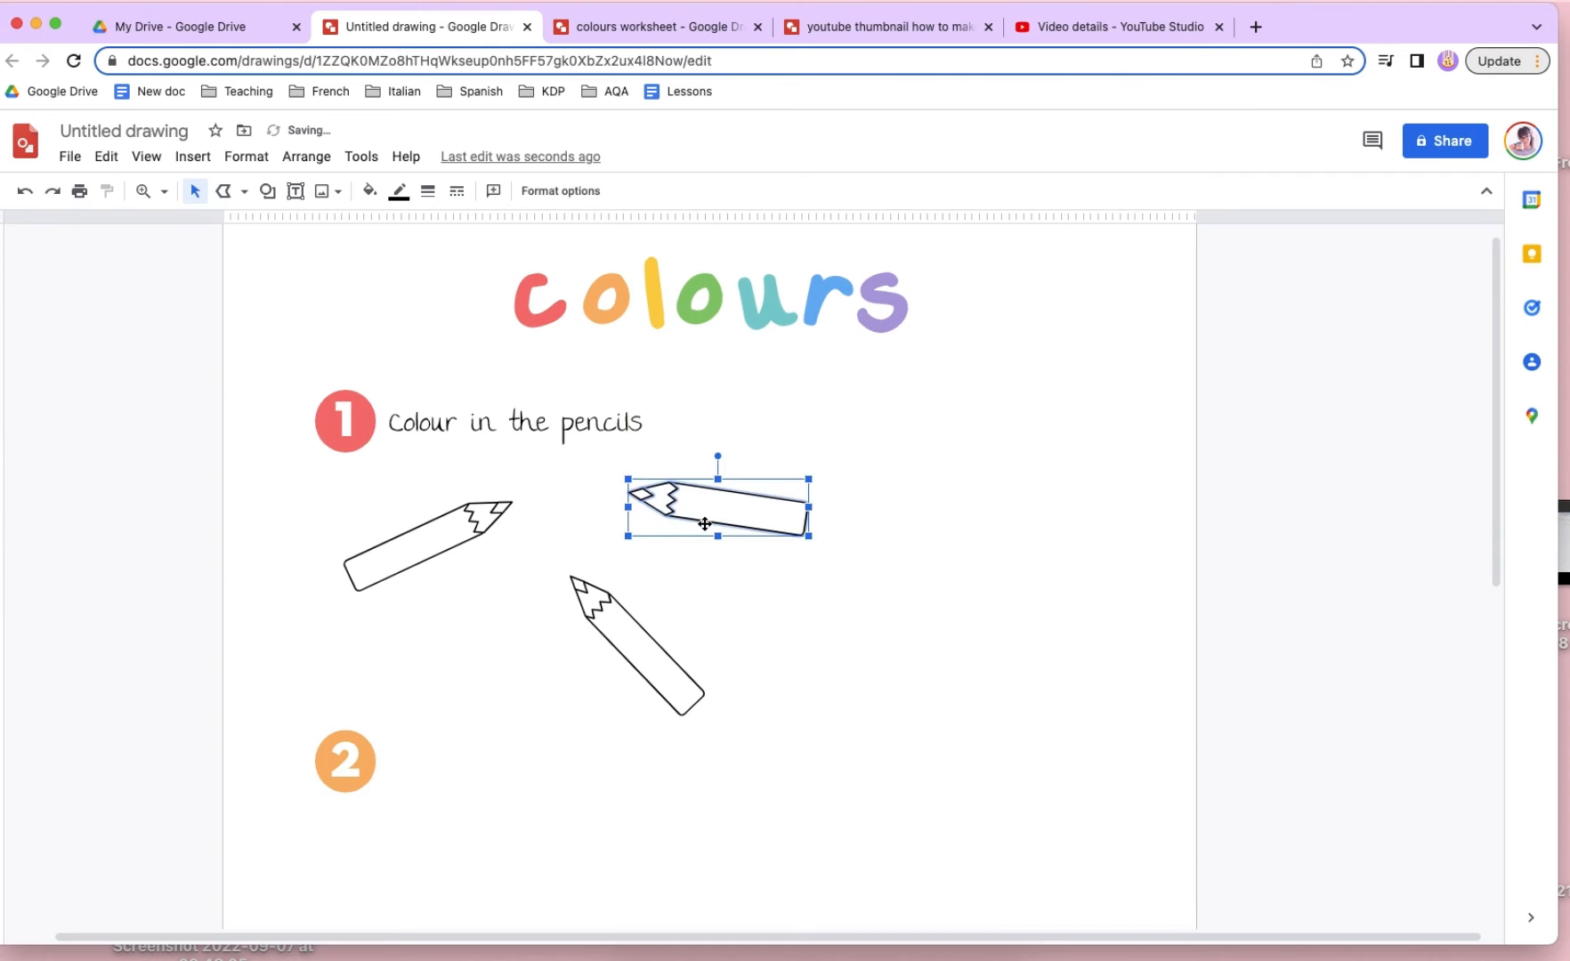
pyautogui.moveTo(720, 517); pyautogui.dragTo(850, 612)
# - Add two pencil copies near the page's right edge, one above the other, tilted with tips pointing up to the left
pyautogui.moveTo(850, 612)
pyautogui.mouseDown()
pyautogui.moveTo(1038, 507)
pyautogui.moveTo(1055, 467)
pyautogui.moveTo(1050, 701)
pyautogui.mouseUp()
pyautogui.click(1037, 623)
pyautogui.click(1033, 693)
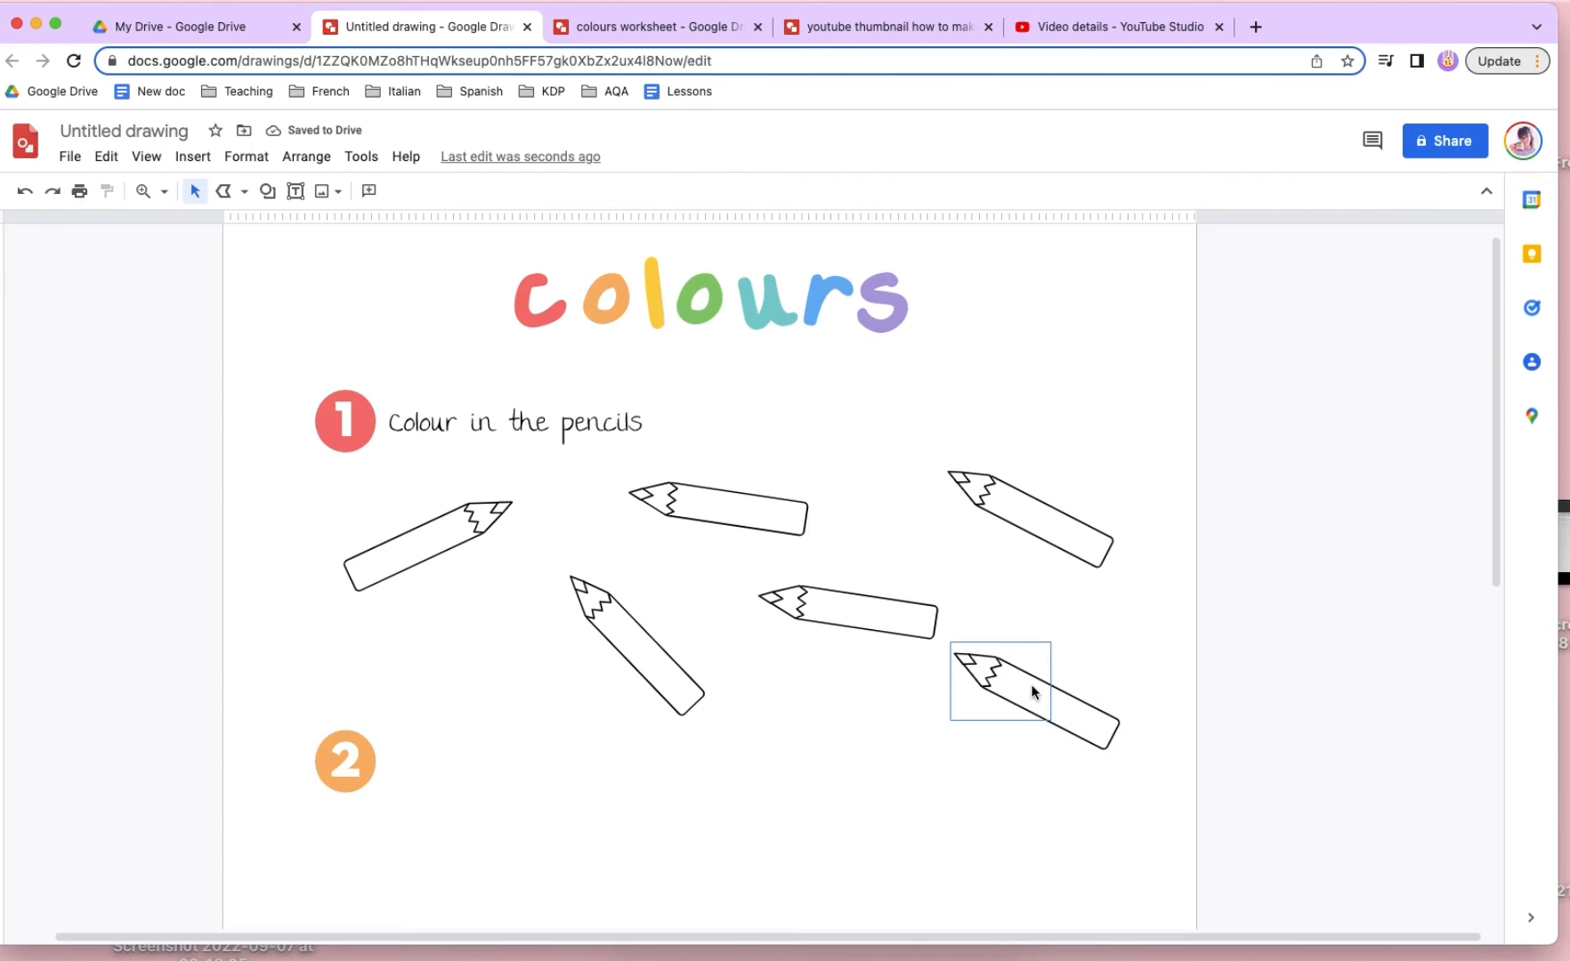
# - Rotate the lower pencil near the page's right edge so its tip points up to the right, and shift it slightly up and left
pyautogui.moveTo(1035, 621)
pyautogui.mouseDown()
pyautogui.moveTo(1154, 673)
pyautogui.moveTo(1070, 780)
pyautogui.mouseUp()
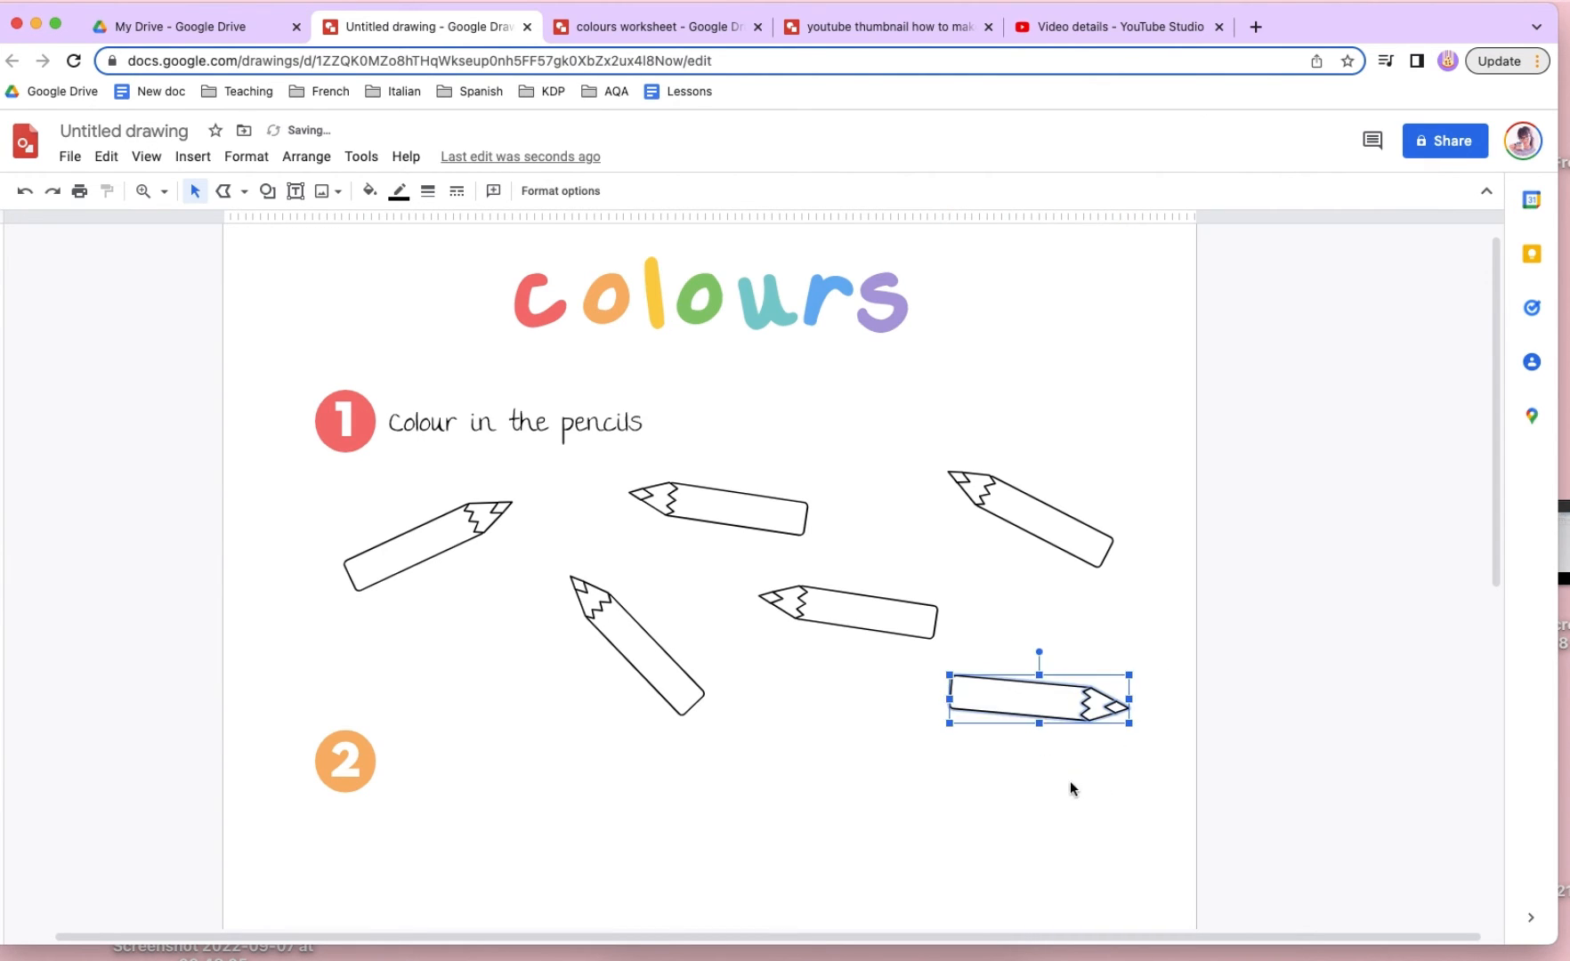
pyautogui.moveTo(1164, 757)
pyautogui.mouseDown()
pyautogui.moveTo(1045, 651)
pyautogui.moveTo(1063, 654)
pyautogui.moveTo(1001, 651)
pyautogui.mouseUp()
pyautogui.moveTo(1152, 733); pyautogui.dragTo(992, 612)
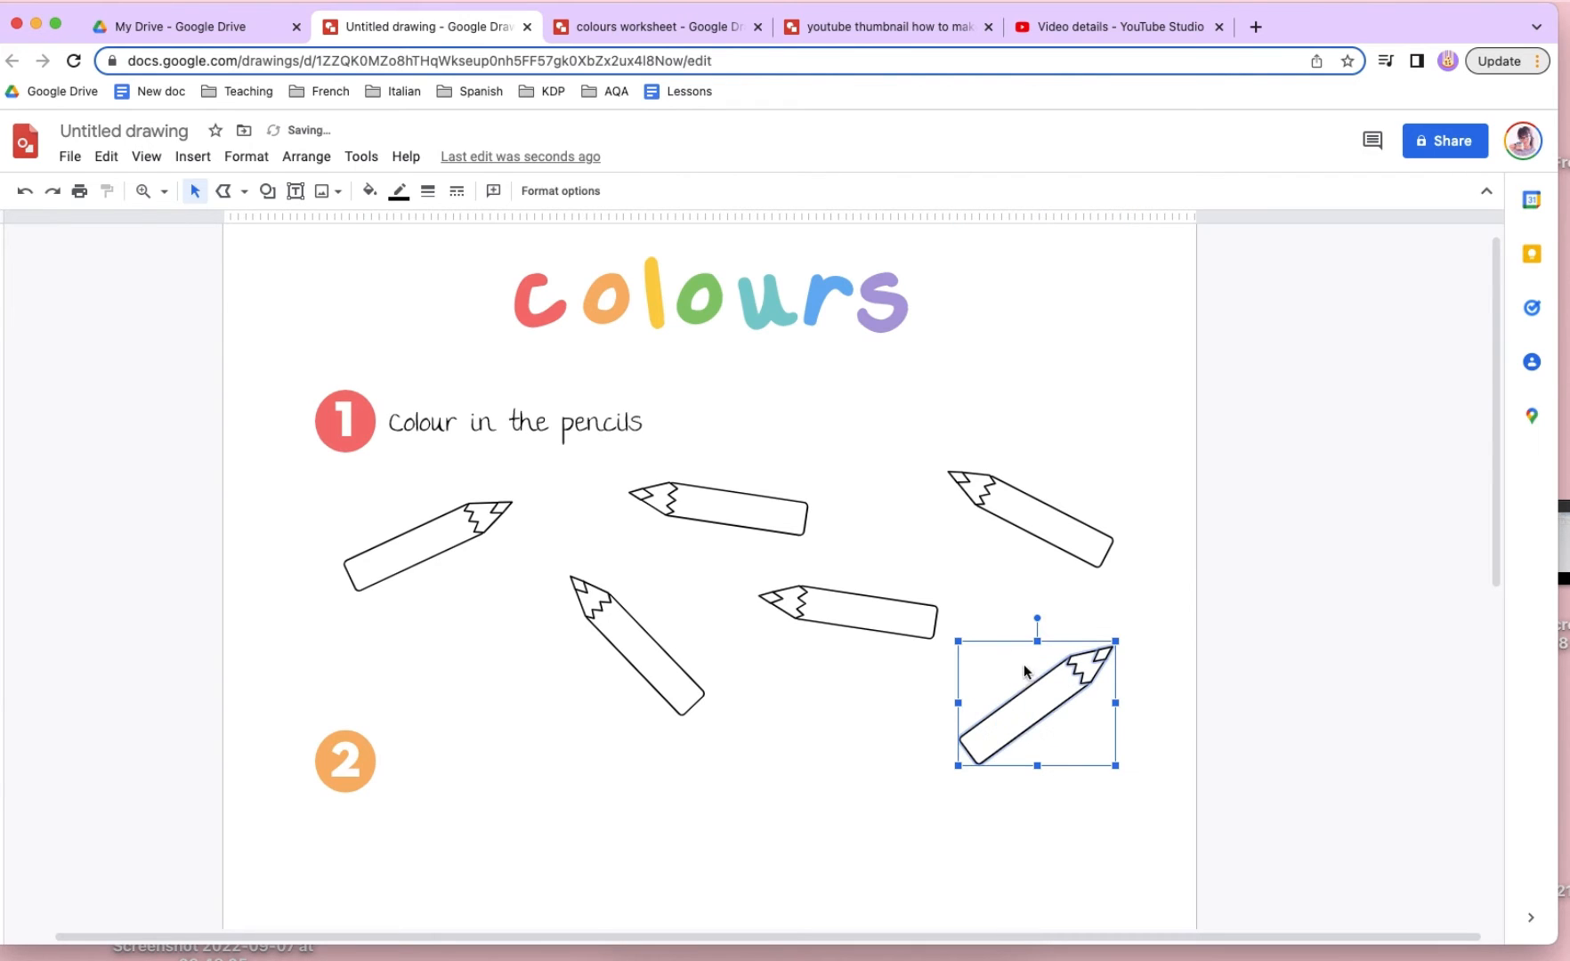
pyautogui.moveTo(1028, 684); pyautogui.dragTo(1009, 663)
pyautogui.click(1179, 728)
# - Place another pencil copy beneath the first pencil and rotate it so its tip points up to the right
pyautogui.moveTo(530, 583)
pyautogui.mouseDown()
pyautogui.moveTo(672, 676)
pyautogui.moveTo(502, 698)
pyautogui.mouseUp()
pyautogui.press('super+d')
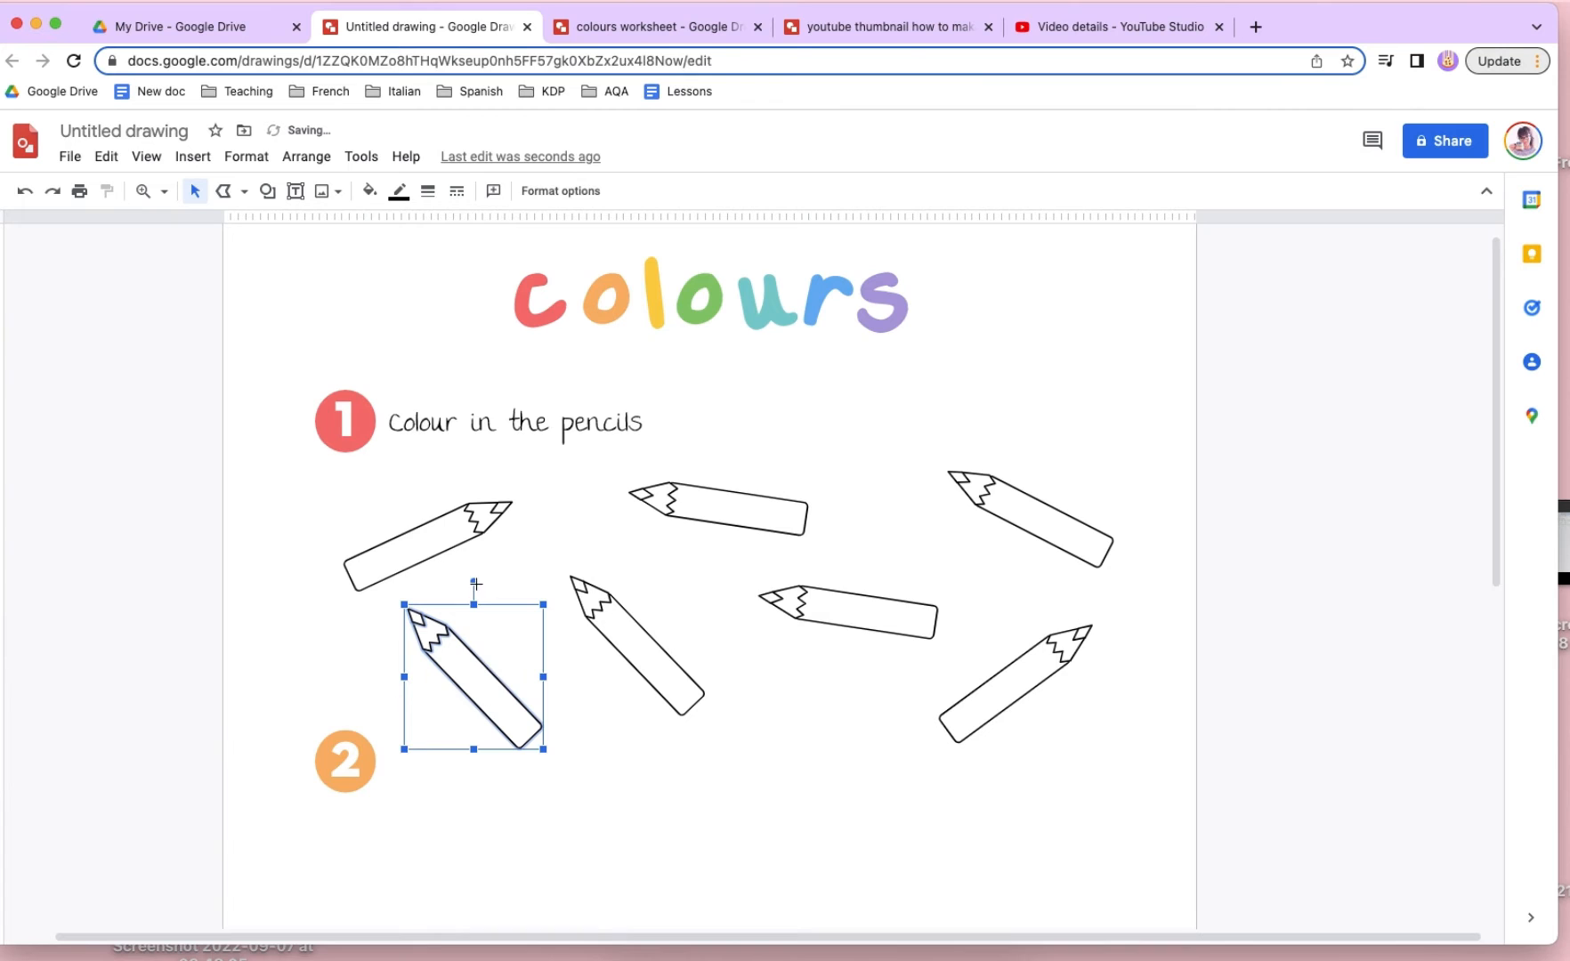
pyautogui.moveTo(473, 581)
pyautogui.mouseDown()
pyautogui.moveTo(627, 637)
pyautogui.moveTo(569, 676)
pyautogui.mouseUp()
pyautogui.click(553, 584)
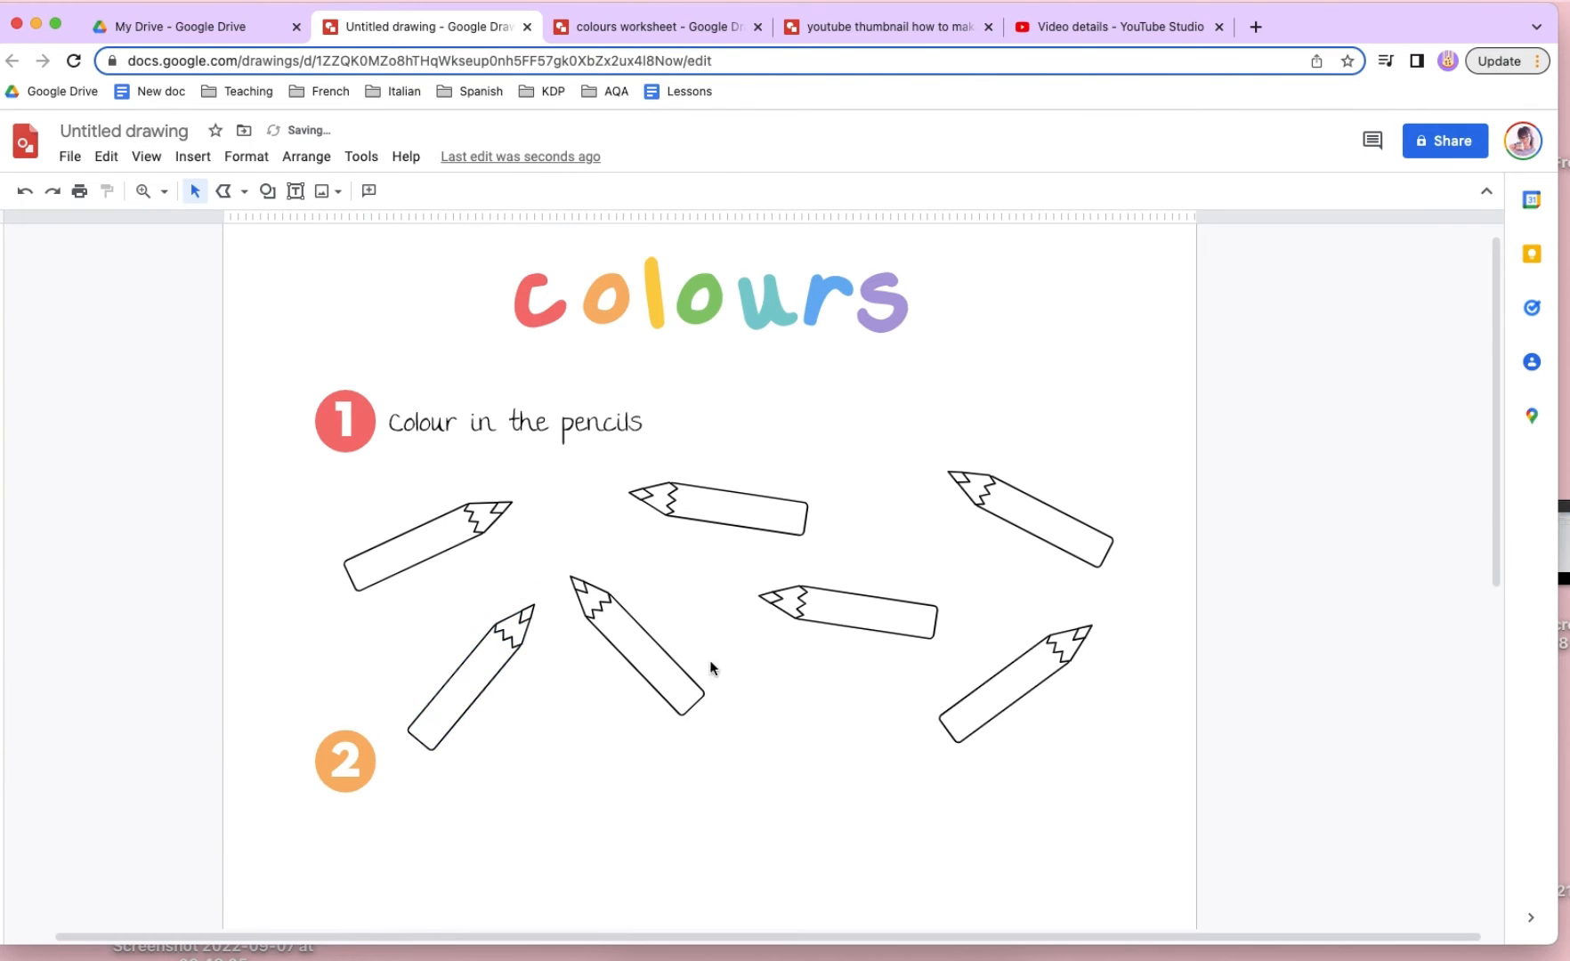
# - Nudge the number 2 circle down slightly to leave more room for the pencils
pyautogui.scroll(-2, 596, 614)
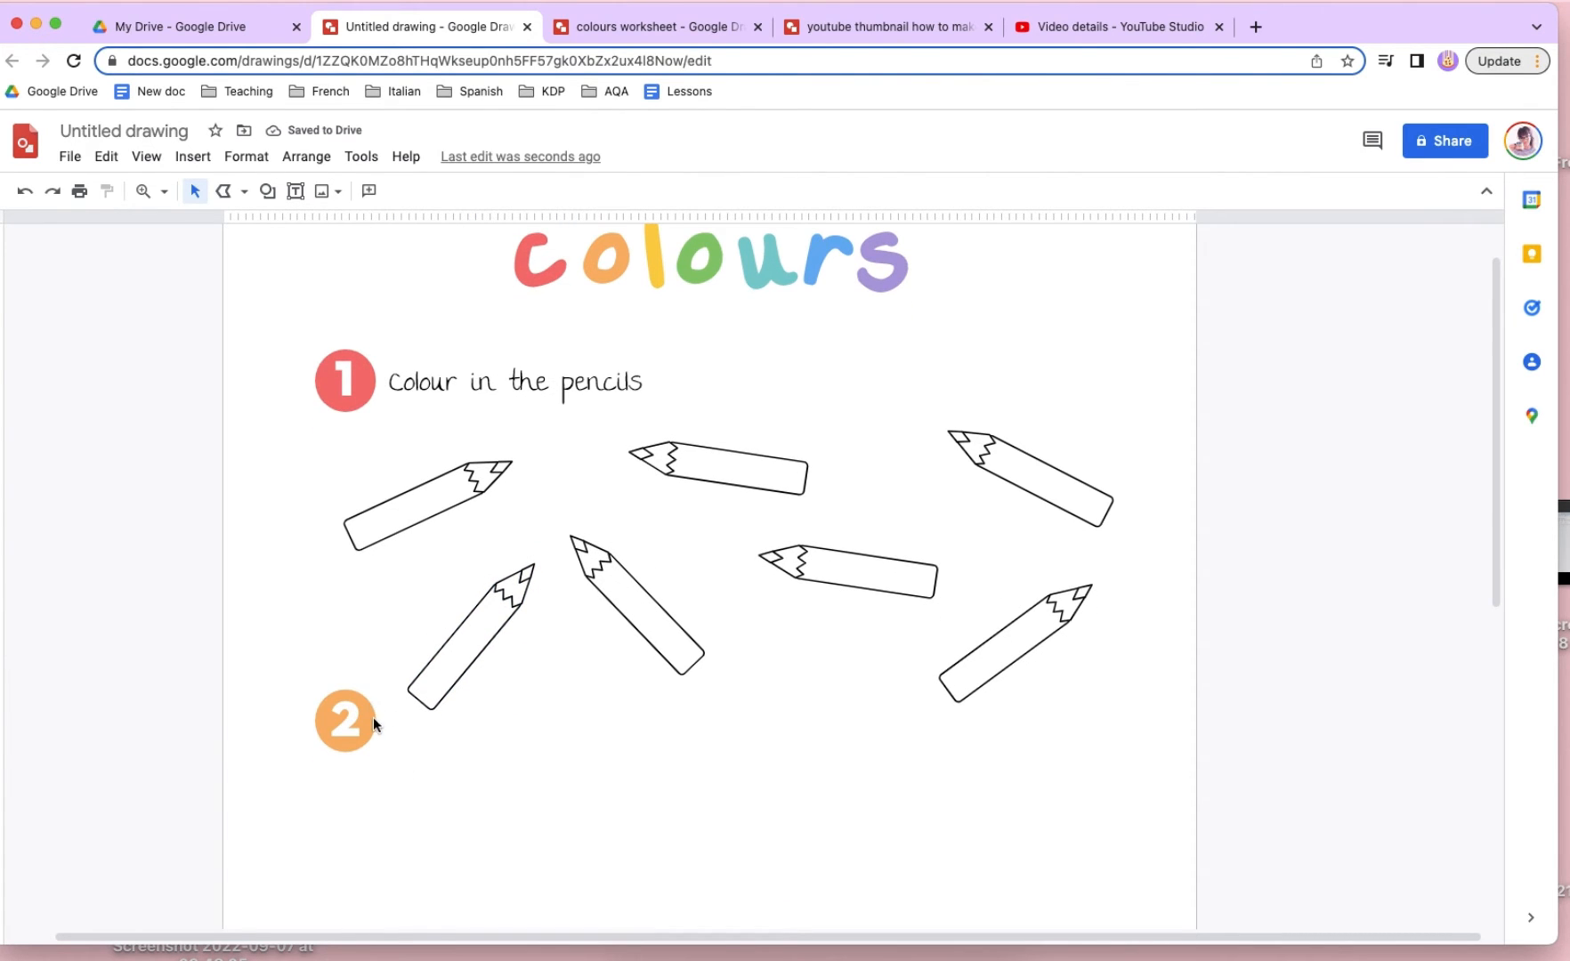
pyautogui.click(353, 705)
pyautogui.press('Down')
pyautogui.press('Down')
pyautogui.press('Down')
pyautogui.press('Down')
pyautogui.press('Down')
pyautogui.press('Down')
pyautogui.press('Down')
pyautogui.press('Down')
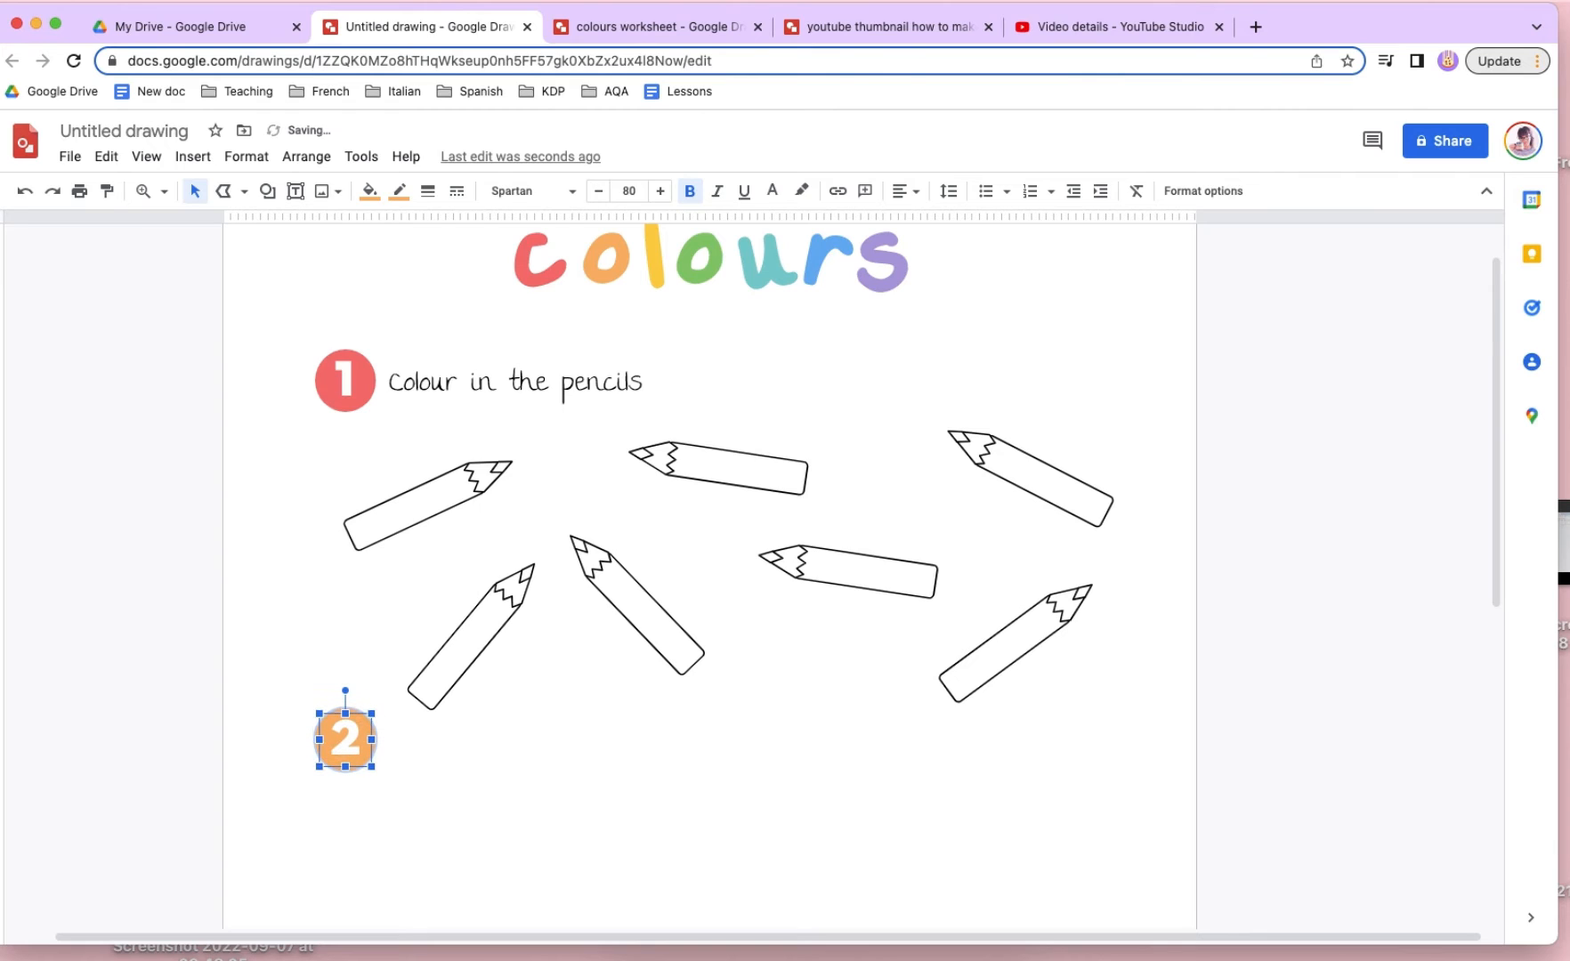
pyautogui.press('Down')
pyautogui.click(384, 559)
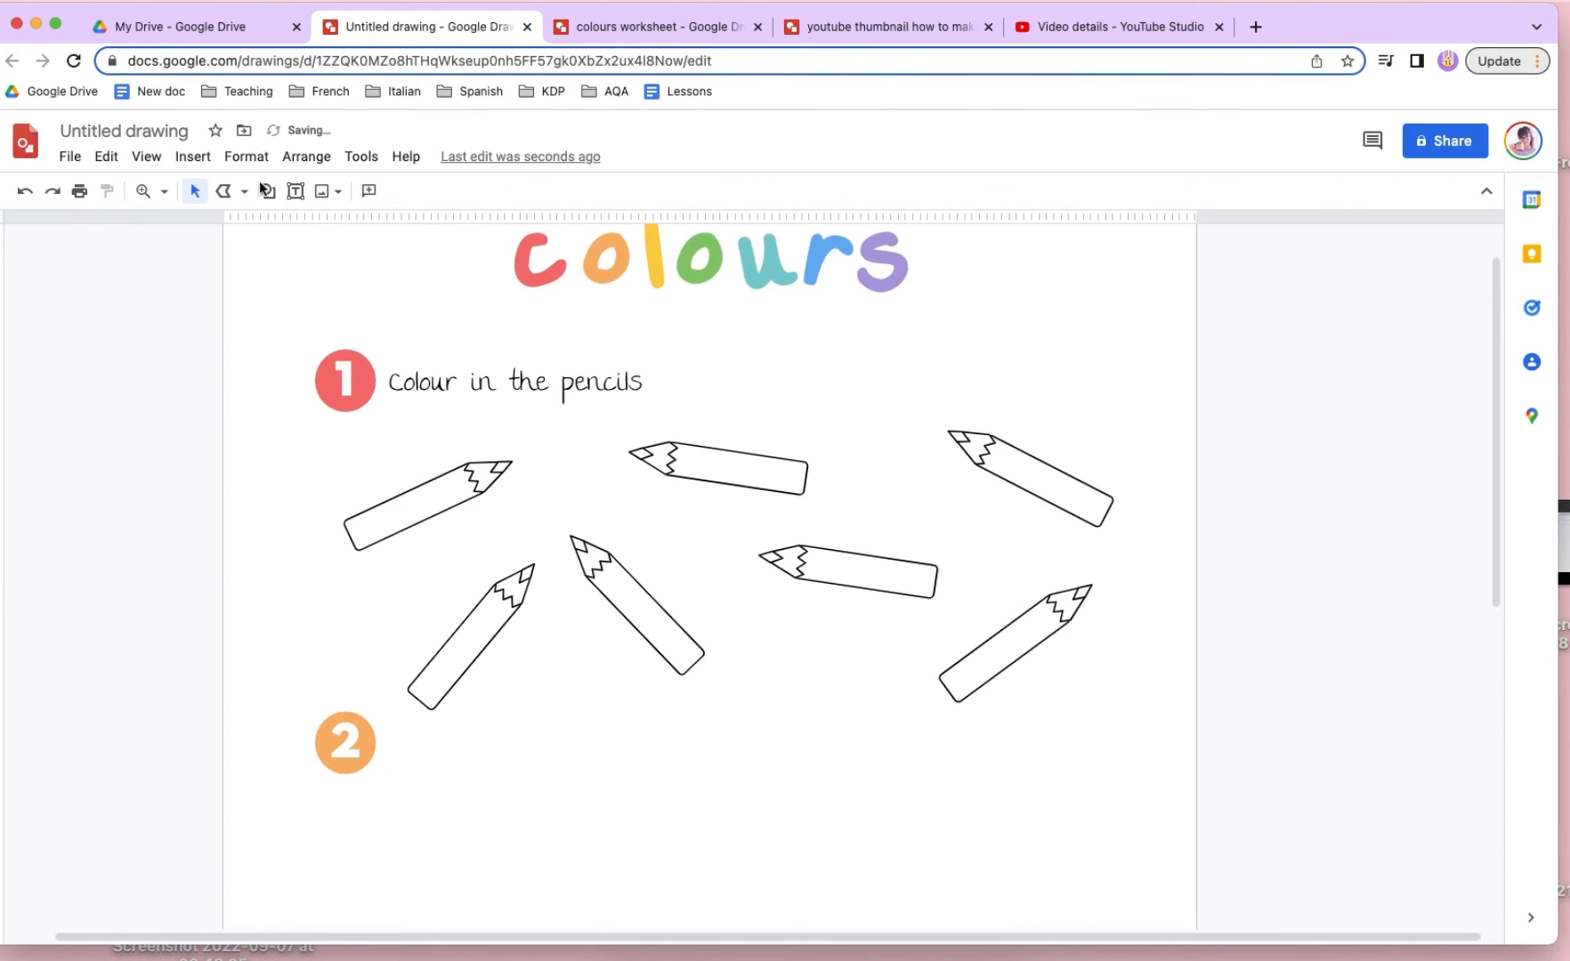
# - Duplicate the instruction text, change the copy to "yellow", and fit it along the body of the first pencil
pyautogui.click(504, 389)
pyautogui.press('super+d')
pyautogui.moveTo(506, 391); pyautogui.dragTo(400, 581)
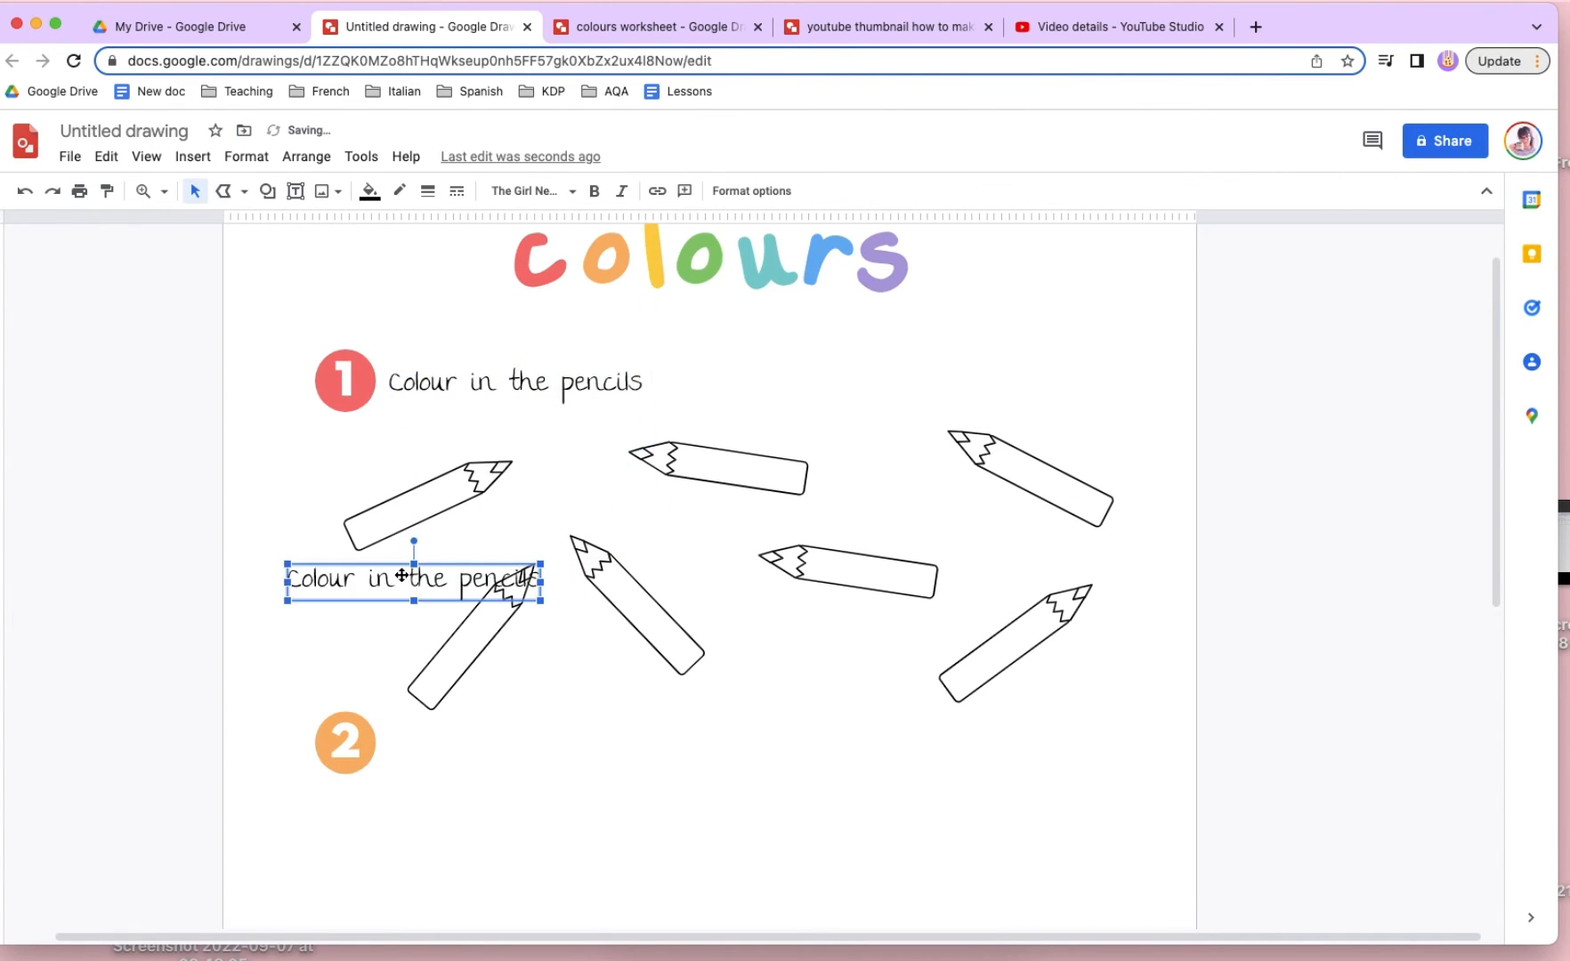
pyautogui.doubleClick(400, 580)
pyautogui.write('yellow')
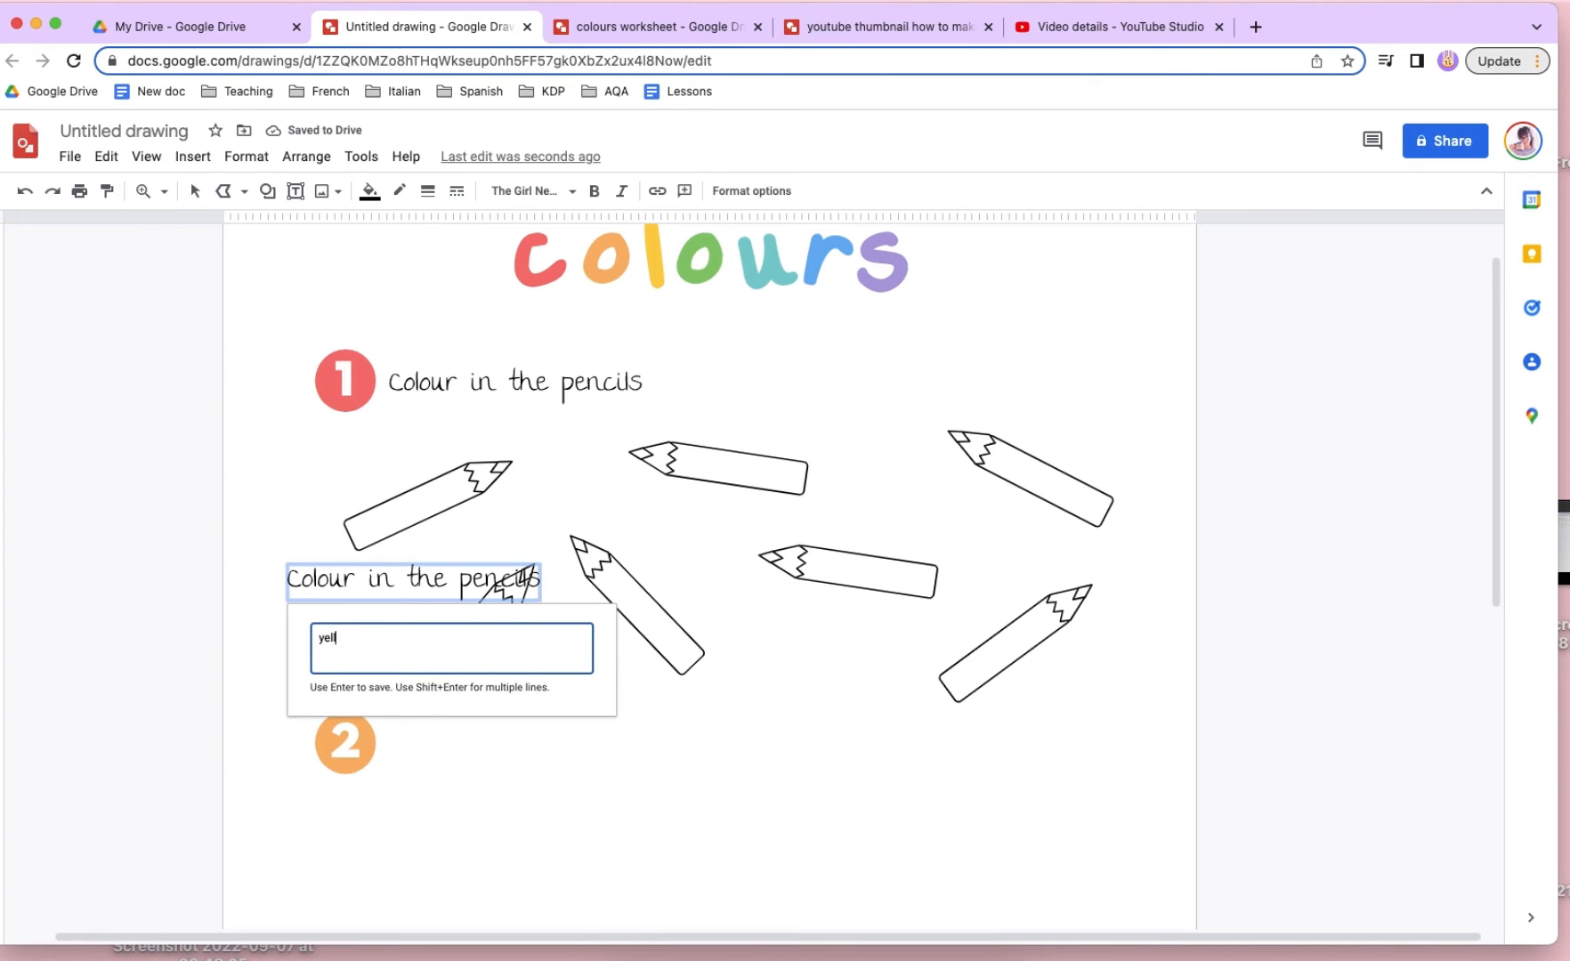
pyautogui.press('Return')
pyautogui.moveTo(320, 578)
pyautogui.mouseDown()
pyautogui.moveTo(418, 509)
pyautogui.moveTo(396, 471)
pyautogui.moveTo(418, 508)
pyautogui.mouseUp()
pyautogui.click(423, 472)
pyautogui.click(427, 510)
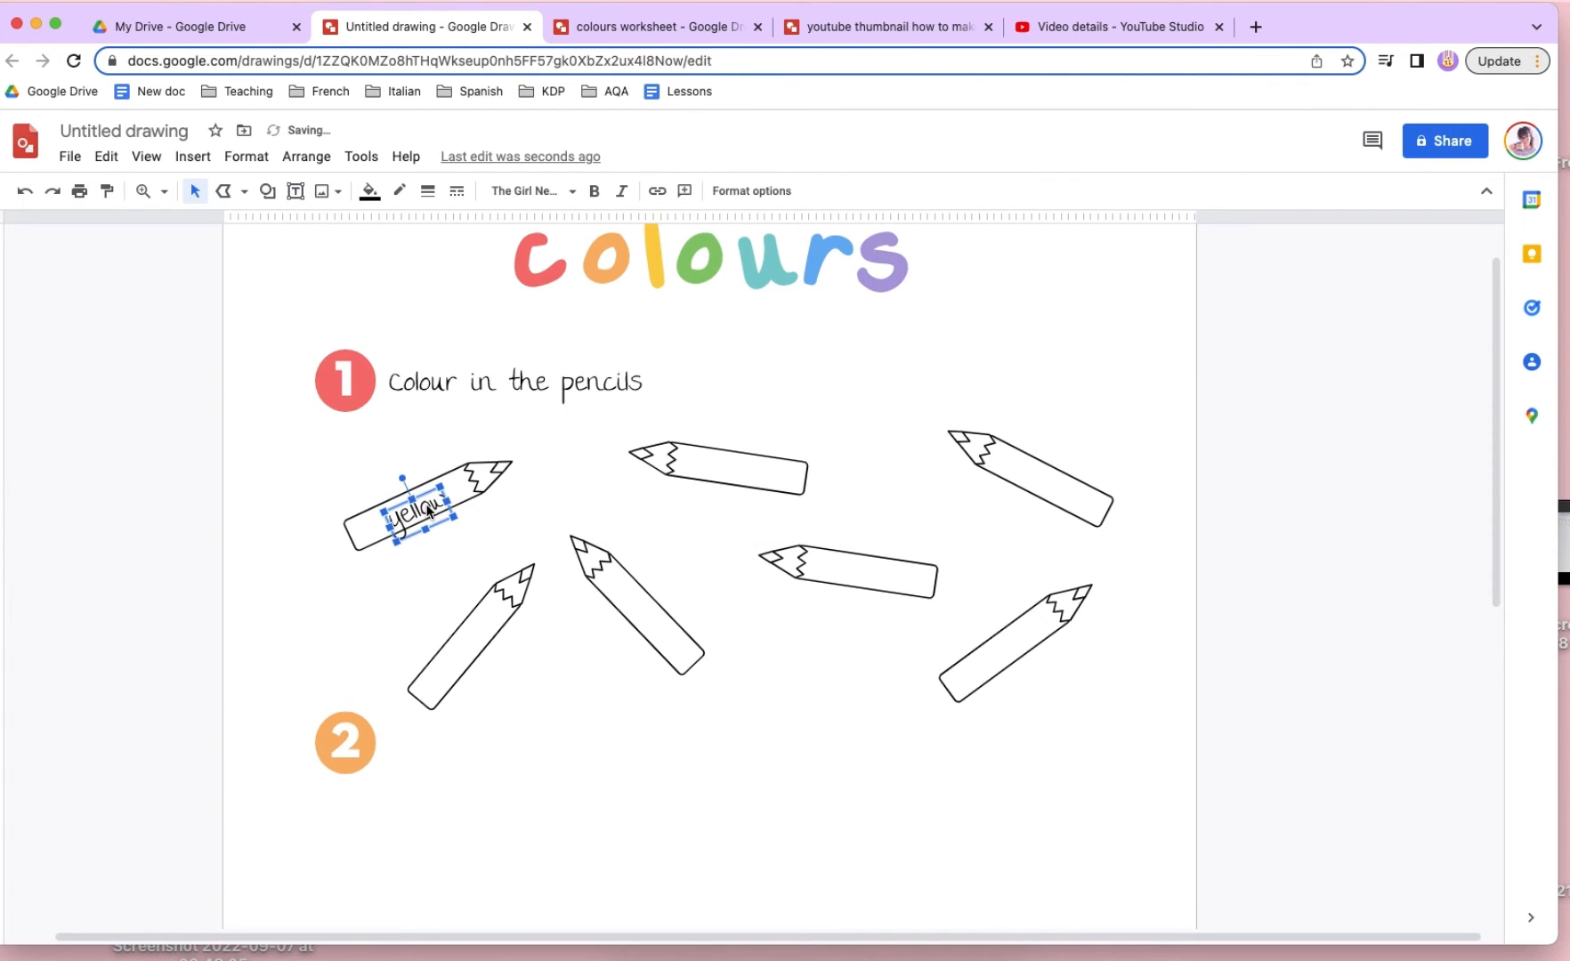
# - Copy the "yellow" label onto the upper middle pencil, aligned with its angle, and change the text to "blue"
pyautogui.moveTo(425, 508)
pyautogui.mouseDown()
pyautogui.moveTo(778, 460)
pyautogui.moveTo(744, 456)
pyautogui.moveTo(750, 435)
pyautogui.moveTo(752, 470)
pyautogui.mouseUp()
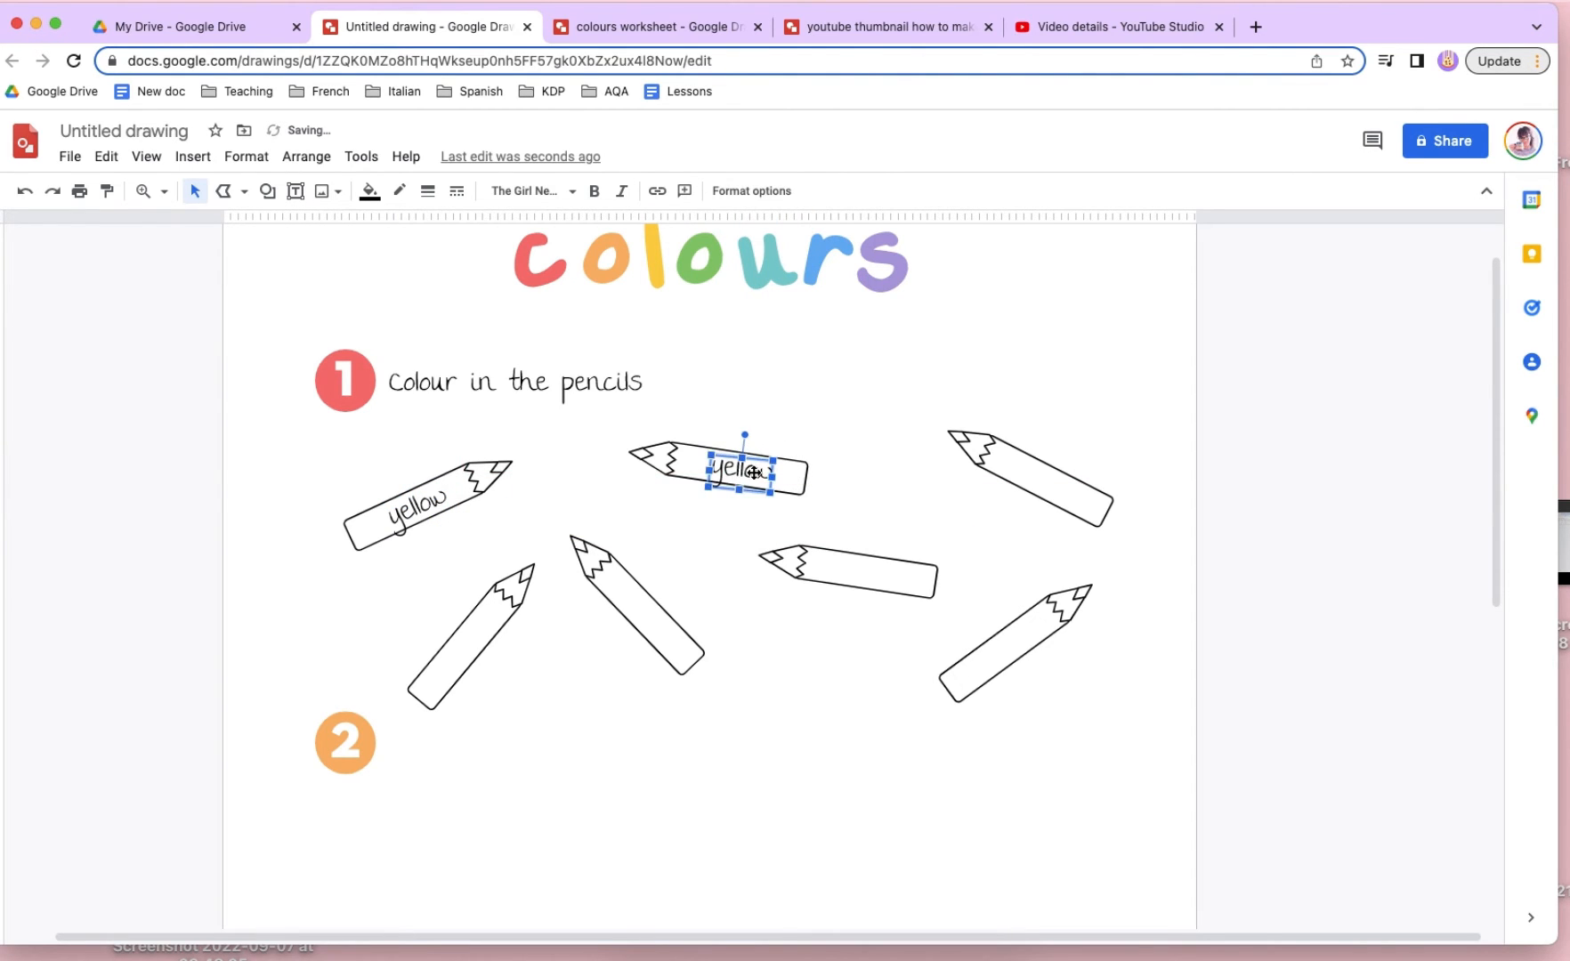
pyautogui.doubleClick(752, 470)
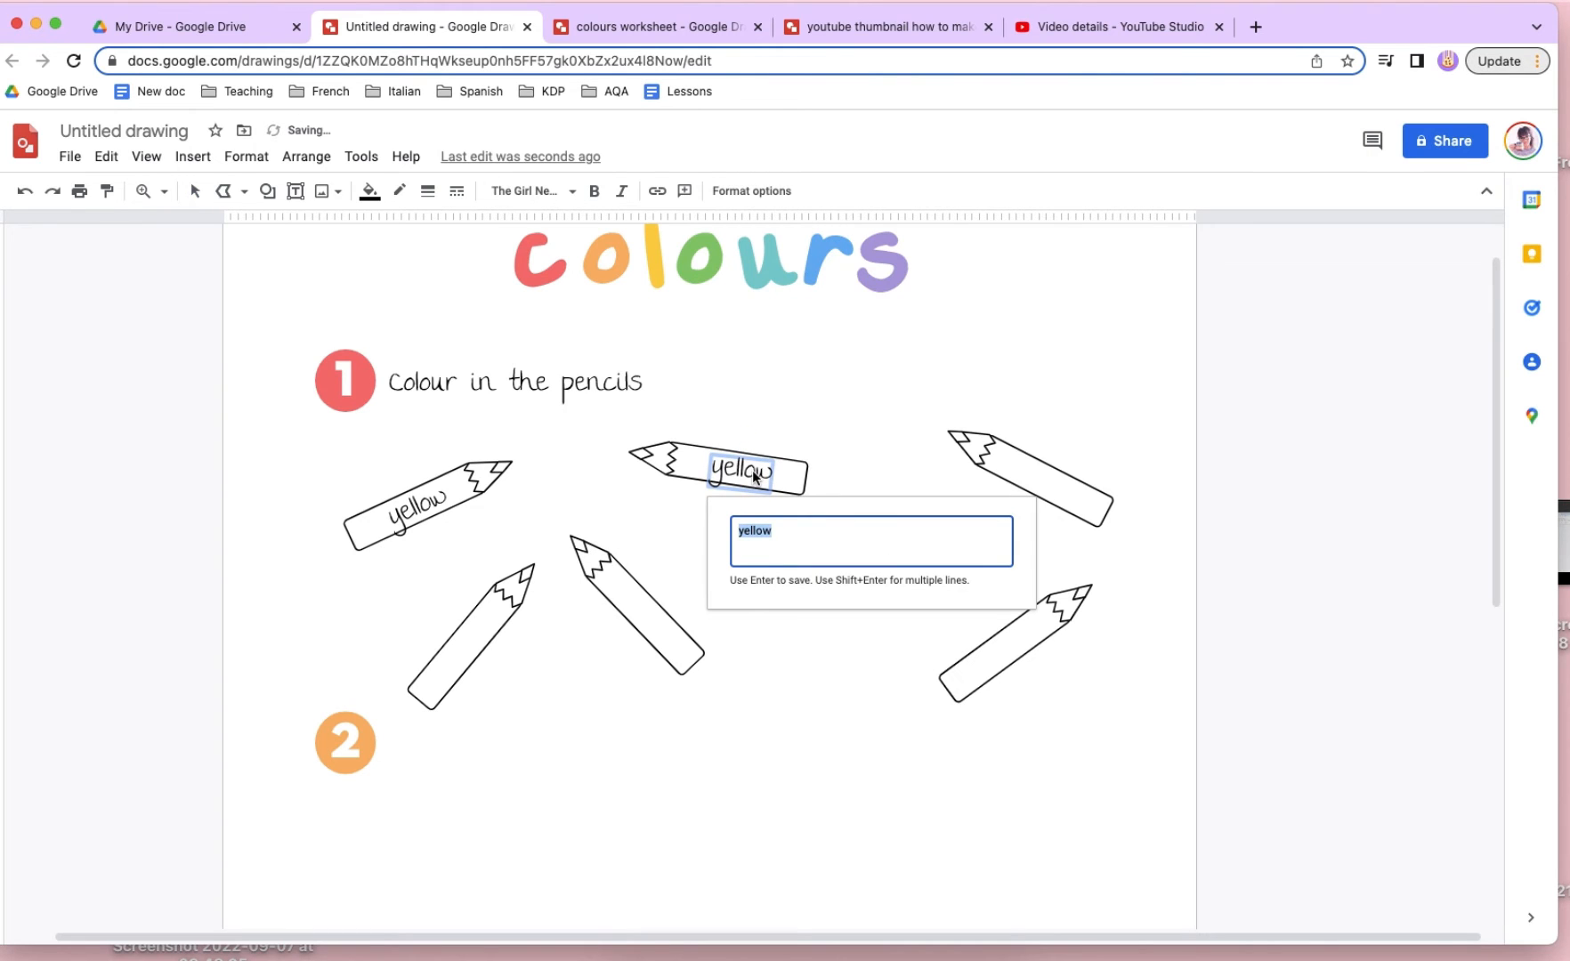
pyautogui.write('blue')
pyautogui.press('Return')
# - Copy the "blue" label onto the pencil below and change the text to "red"
pyautogui.moveTo(737, 473); pyautogui.dragTo(870, 576)
pyautogui.doubleClick(870, 575)
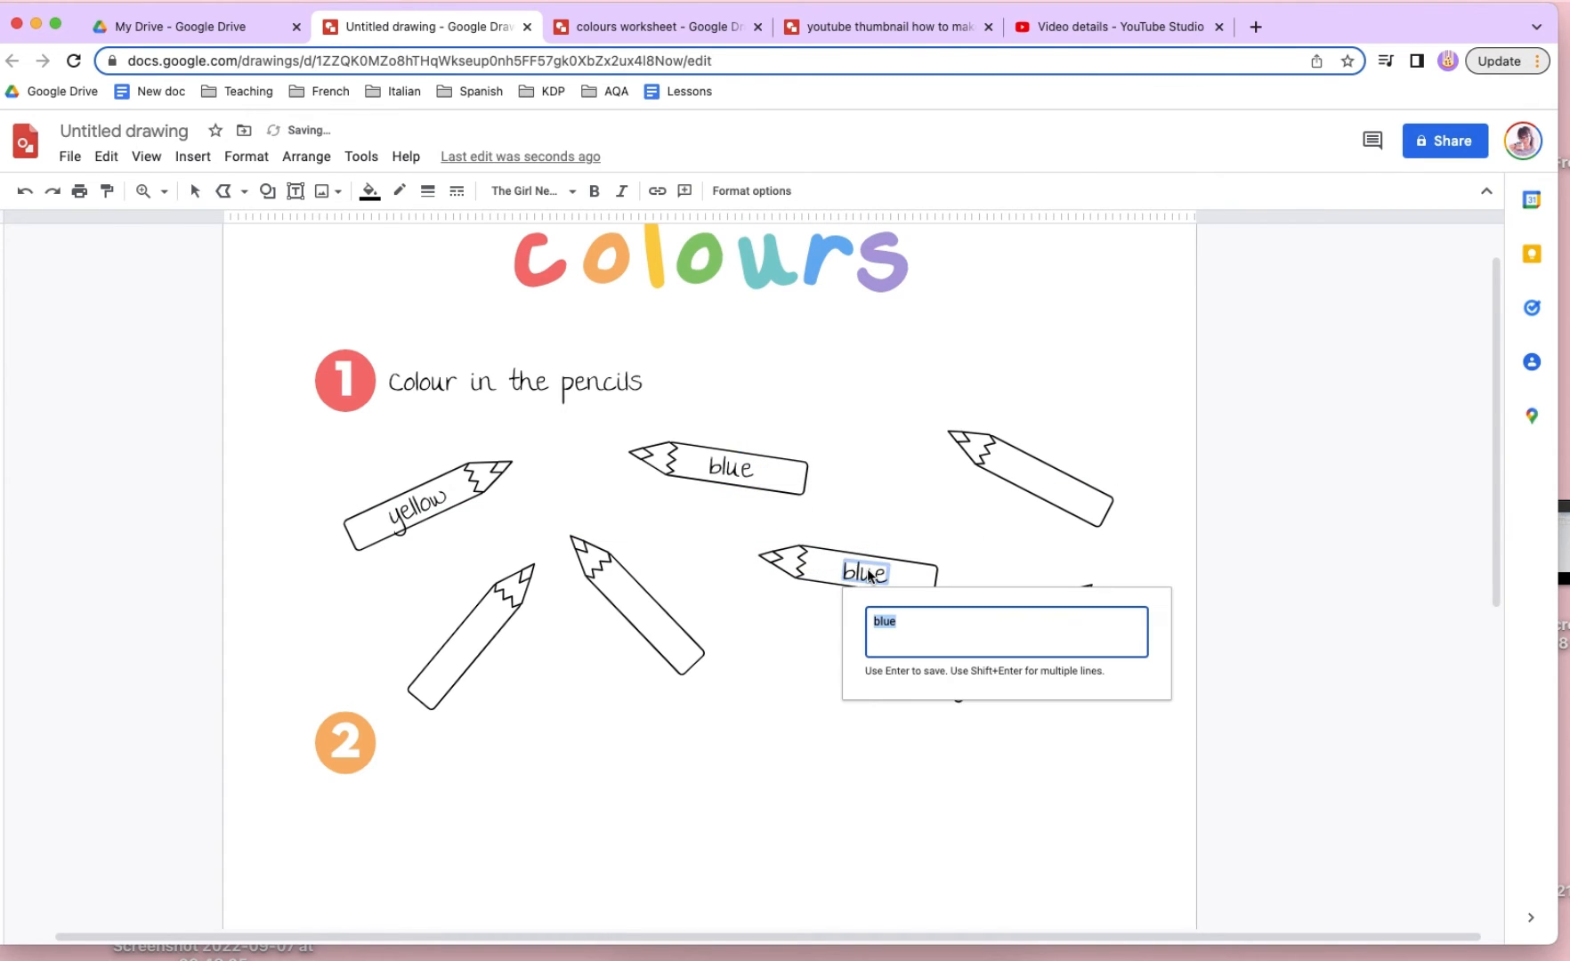
pyautogui.write('red')
pyautogui.press('Return')
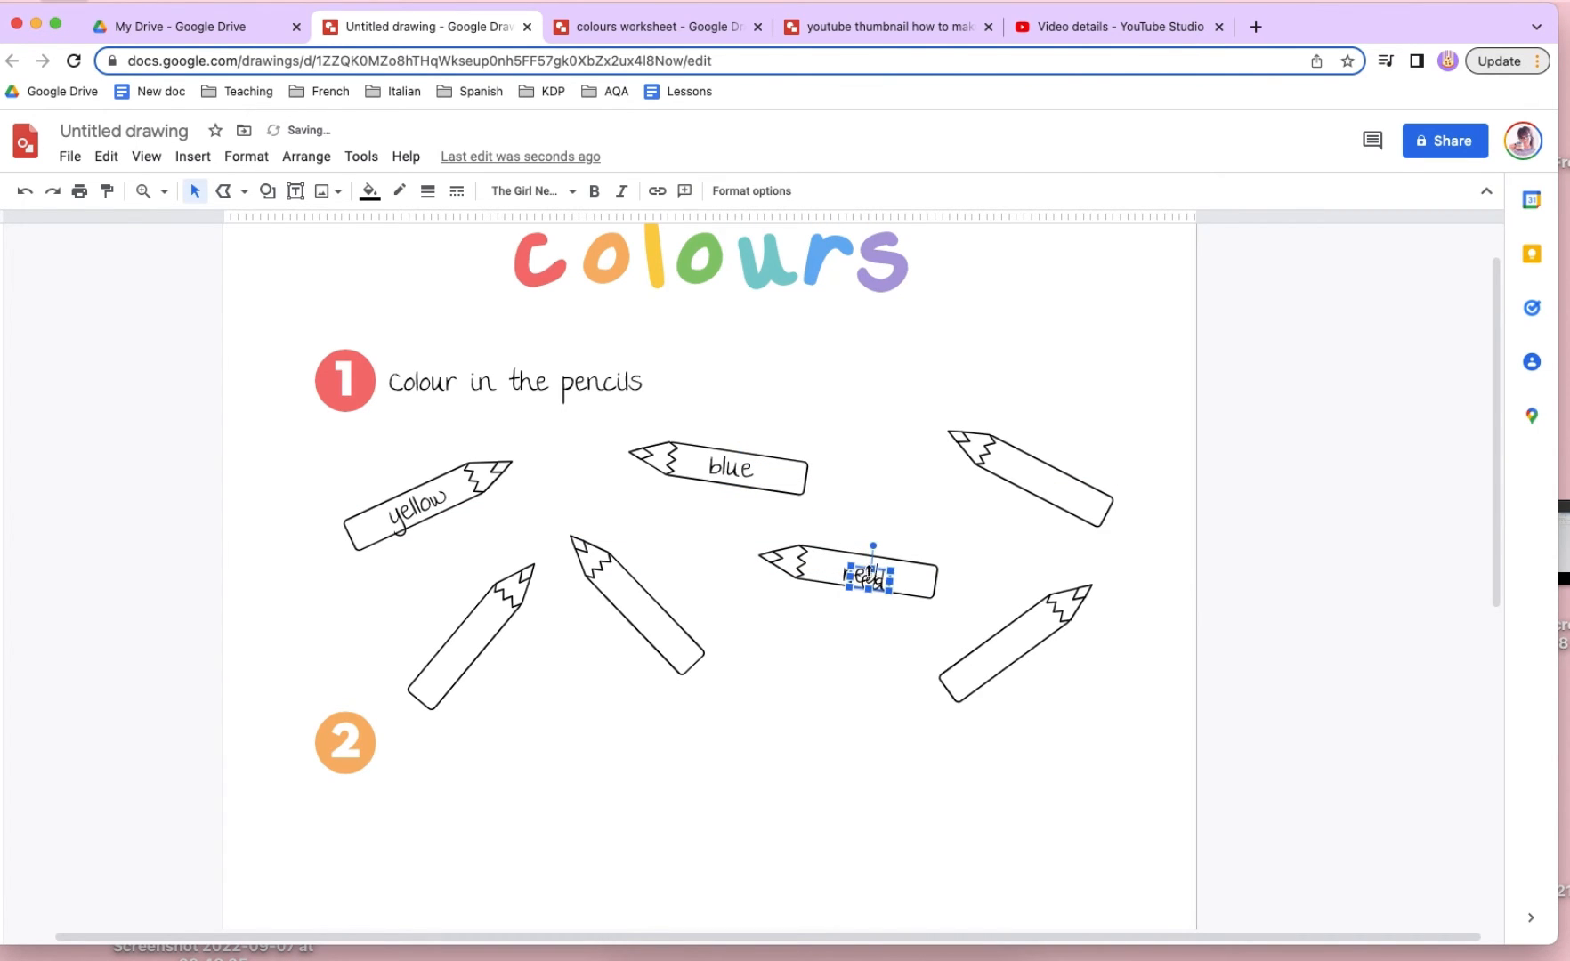
# - Place a copy of the "red" label along the upper pencil near the page's right edge and change it to "green]"
pyautogui.moveTo(1031, 451)
pyautogui.mouseDown()
pyautogui.moveTo(1049, 481)
pyautogui.moveTo(1061, 445)
pyautogui.mouseUp()
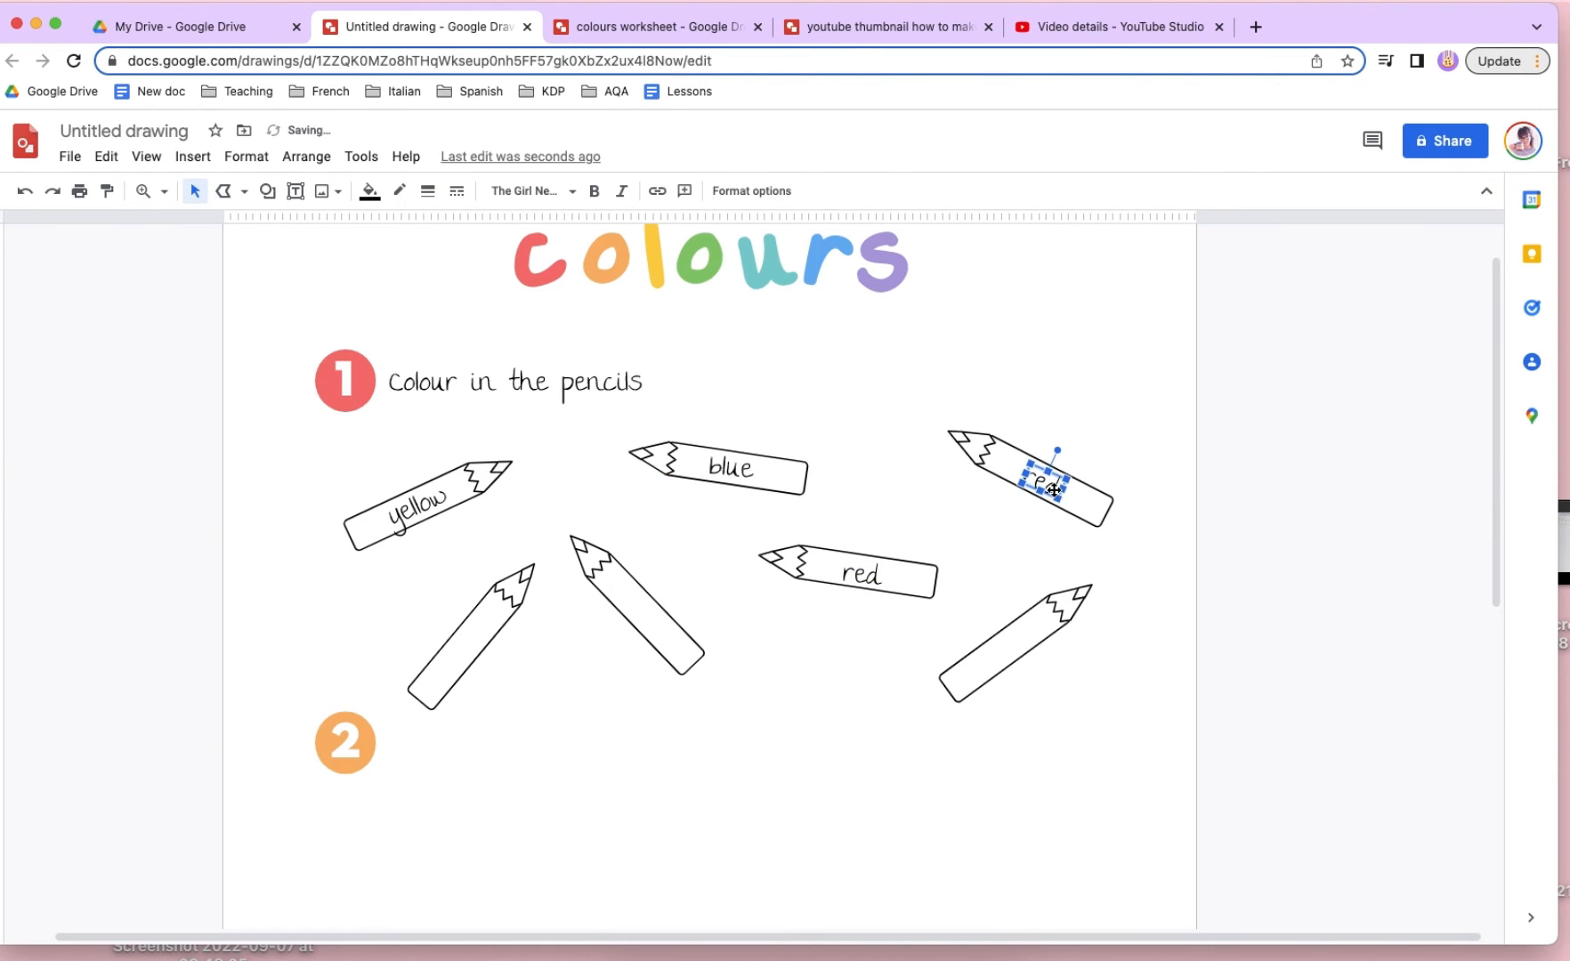
pyautogui.doubleClick(1052, 486)
pyautogui.write('green')
pyautogui.press('Return')
# - Copy the "green]" label onto the pencil below, angle it along the body and change the text to "orange"
pyautogui.moveTo(1039, 486)
pyautogui.mouseDown()
pyautogui.moveTo(1009, 652)
pyautogui.moveTo(975, 623)
pyautogui.moveTo(1011, 656)
pyautogui.mouseUp()
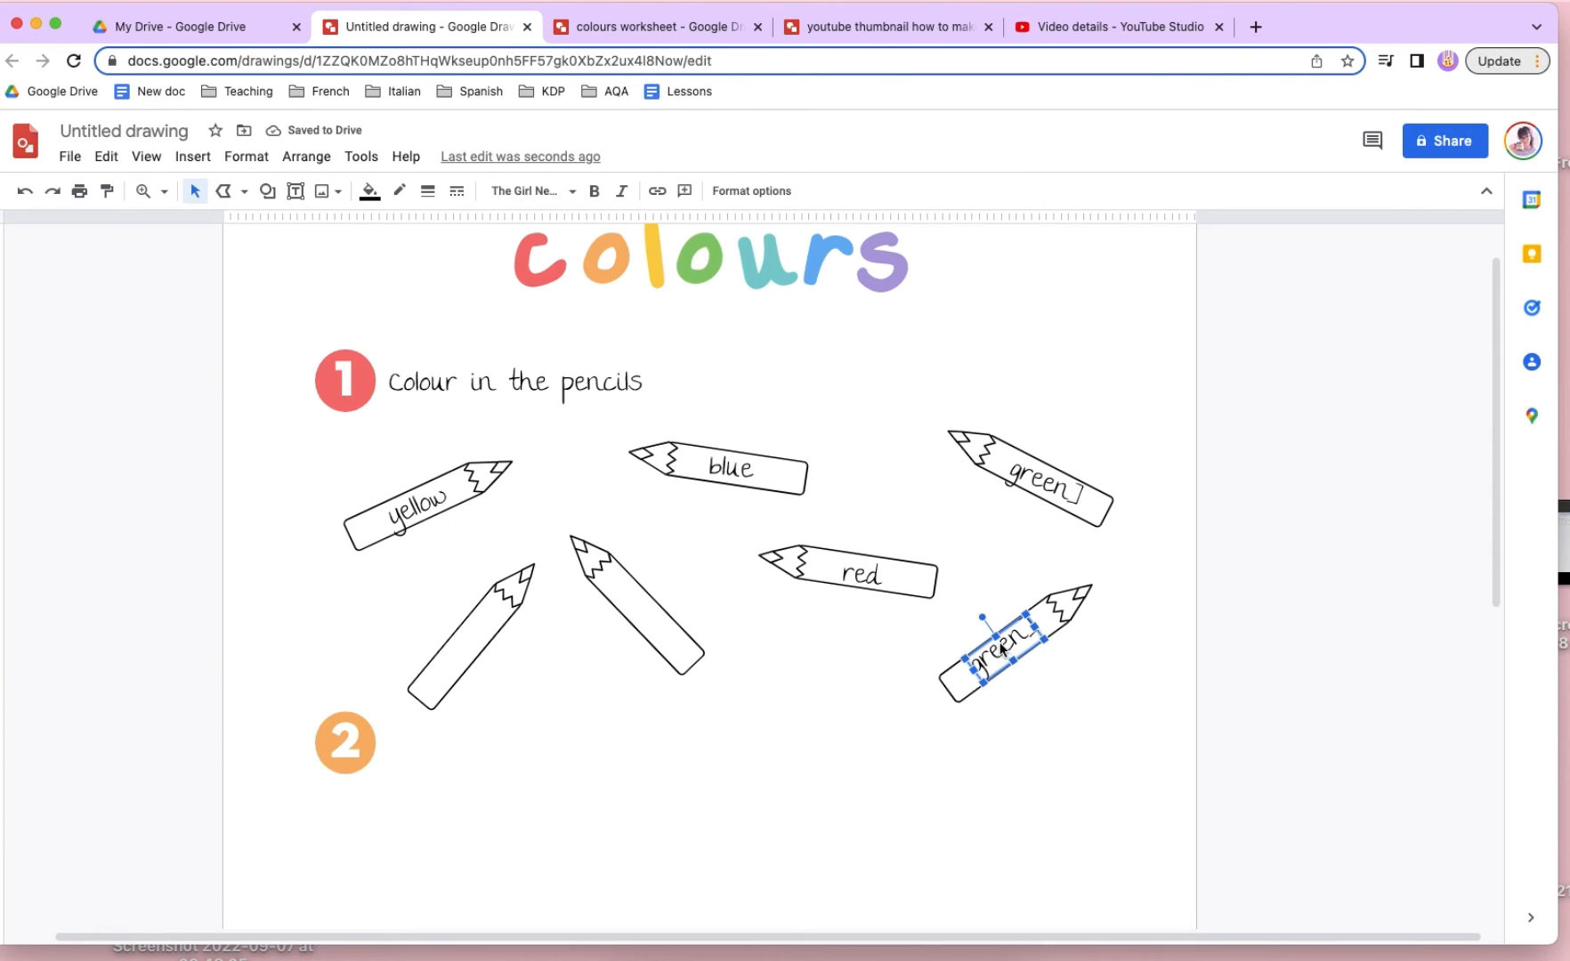
pyautogui.doubleClick(1001, 650)
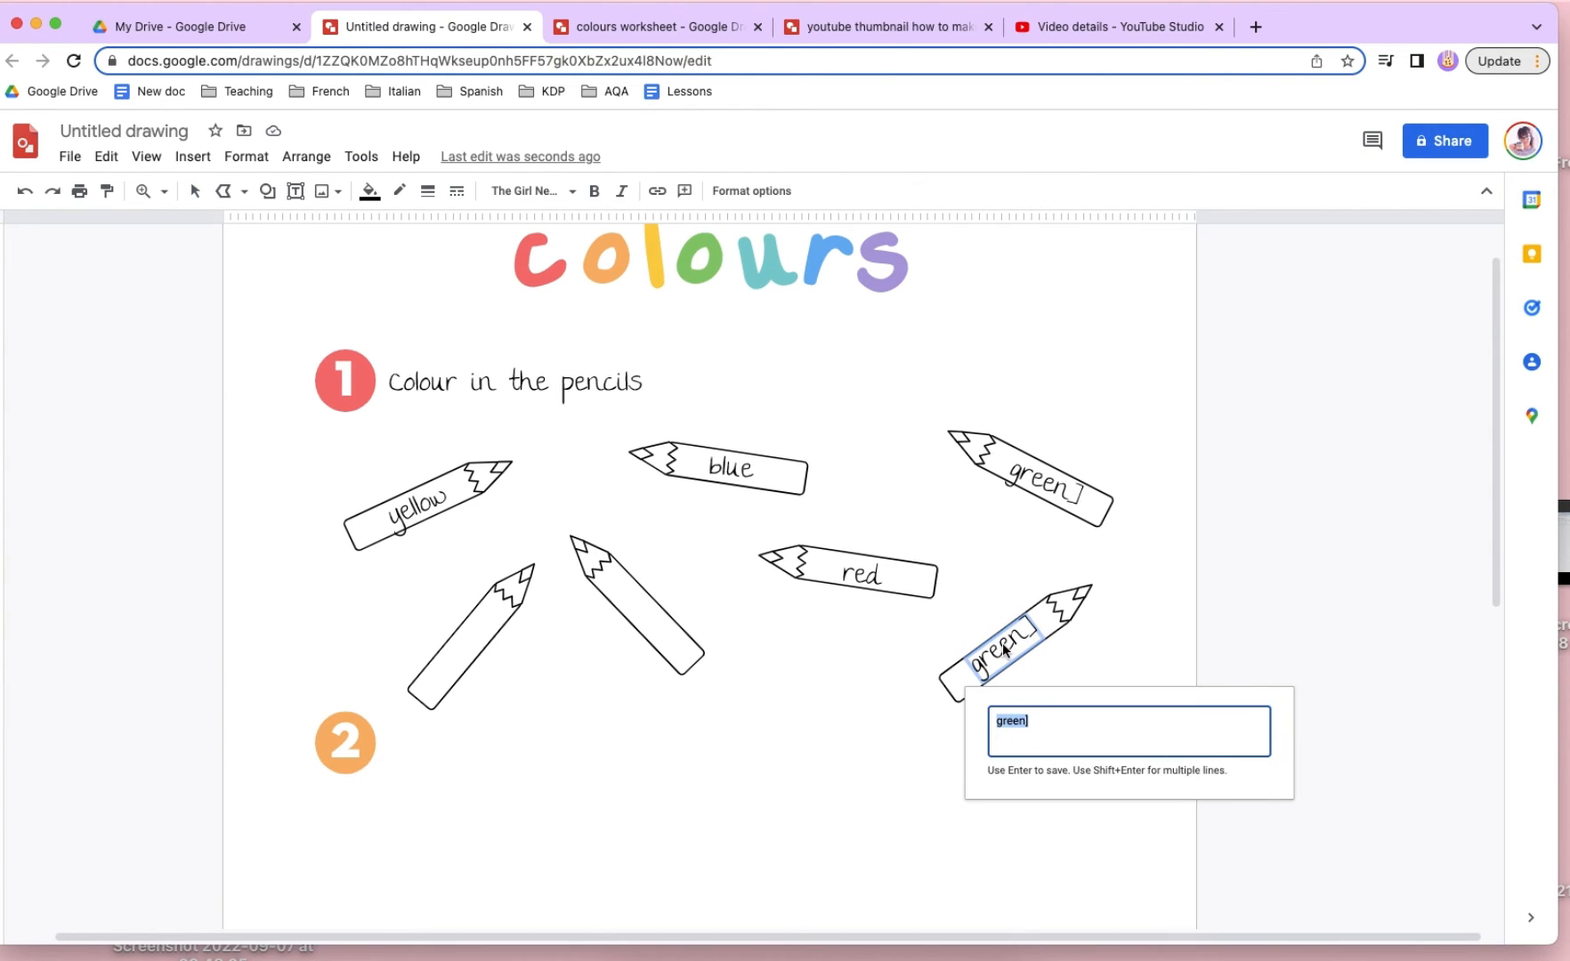
pyautogui.write('red')
pyautogui.press('Return')
# - Copy the "orange" label onto the unlabelled pencil pointing up-left, change it to "pruple" and align it with the body
pyautogui.moveTo(995, 649)
pyautogui.mouseDown()
pyautogui.moveTo(620, 593)
pyautogui.moveTo(612, 557)
pyautogui.moveTo(656, 567)
pyautogui.moveTo(647, 621)
pyautogui.mouseUp()
pyautogui.press('super+c')
pyautogui.press('super+v')
pyautogui.doubleClick(648, 623)
pyautogui.write('purple')
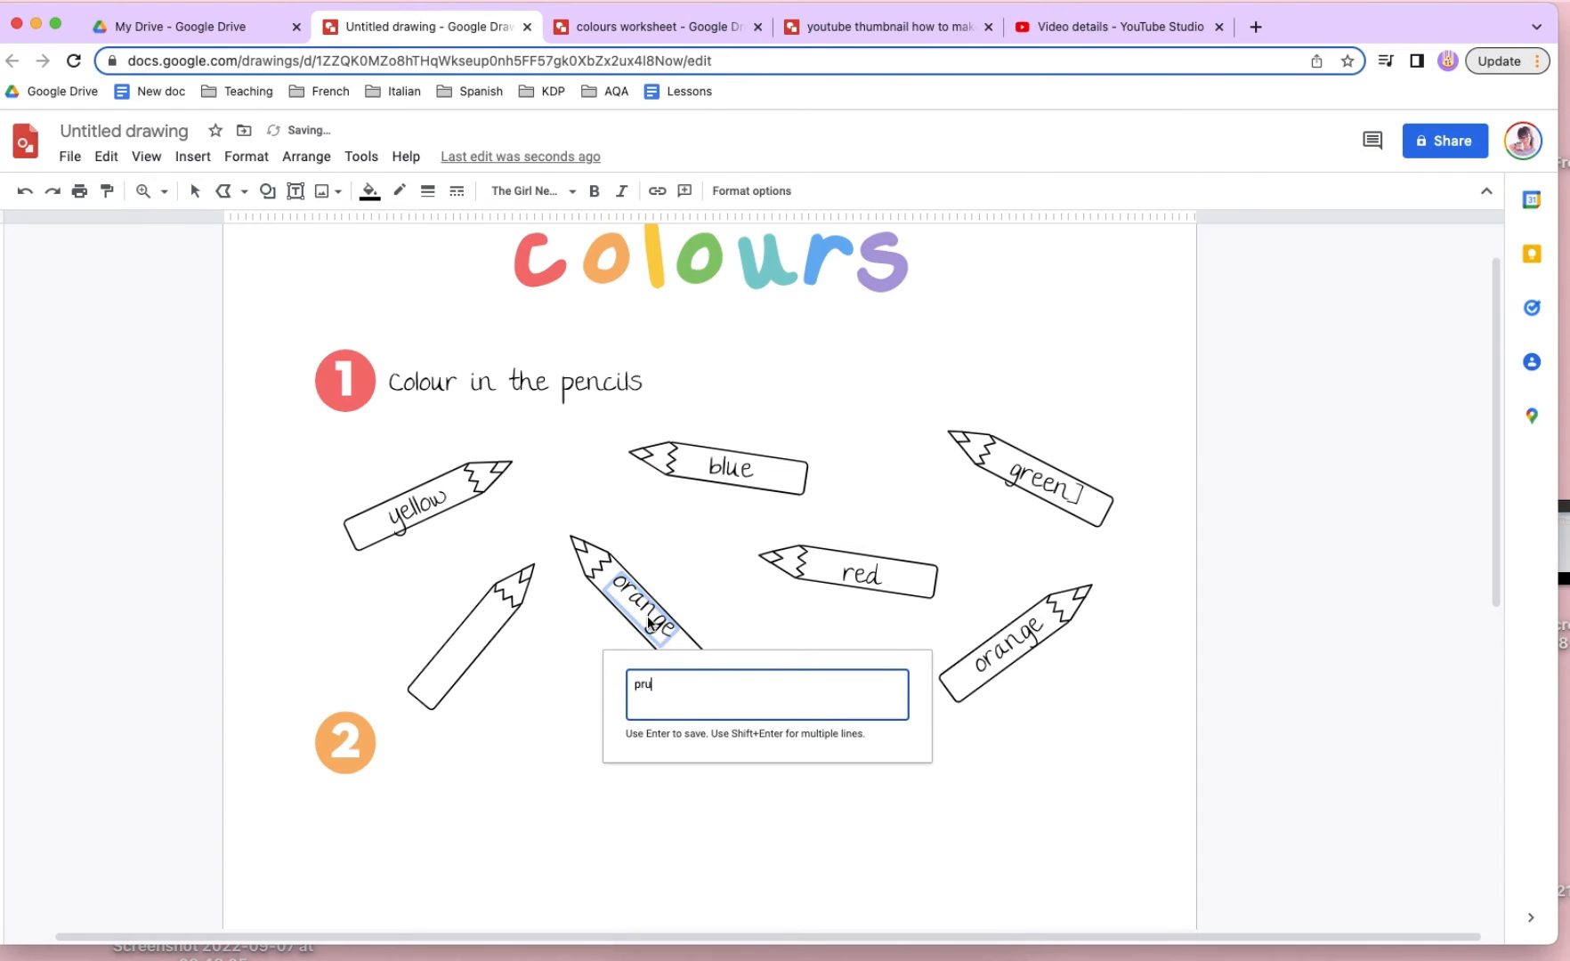
pyautogui.press('Return')
pyautogui.moveTo(654, 621); pyautogui.dragTo(658, 630)
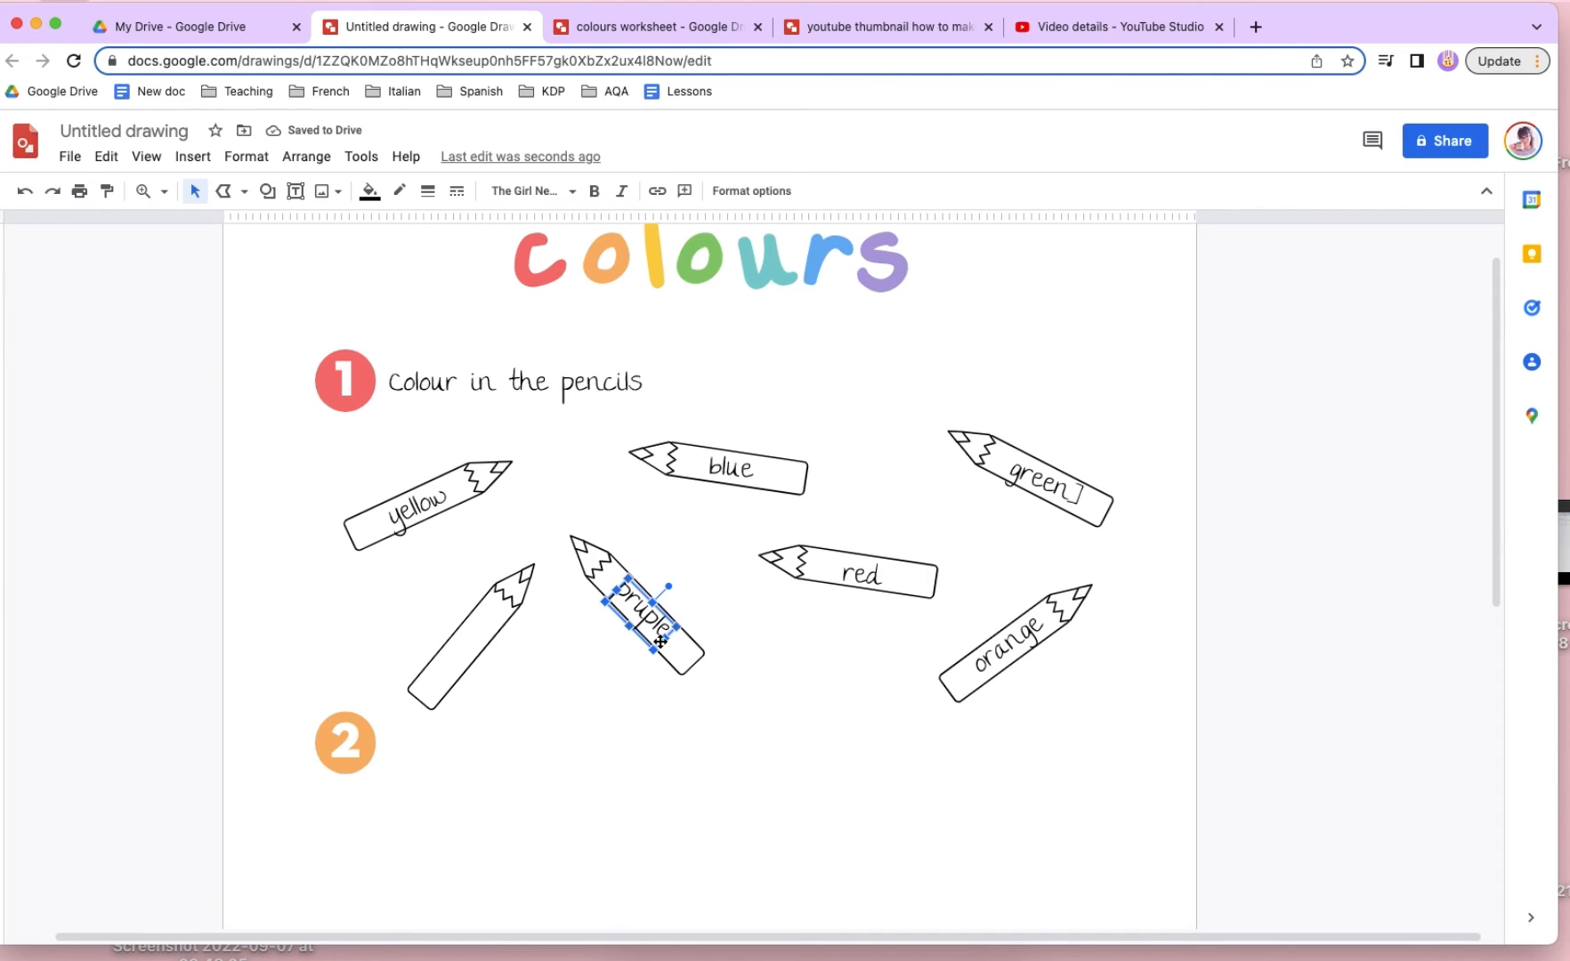
# - Copy the "pruple" label onto the last blank pencil, change it to "turquoise" and rotate it to follow the body
pyautogui.moveTo(659, 640)
pyautogui.mouseDown()
pyautogui.moveTo(475, 681)
pyautogui.moveTo(483, 703)
pyautogui.moveTo(486, 647)
pyautogui.moveTo(436, 648)
pyautogui.mouseUp()
pyautogui.moveTo(466, 656); pyautogui.dragTo(461, 648)
pyautogui.doubleClick(464, 645)
pyautogui.write('turquoise')
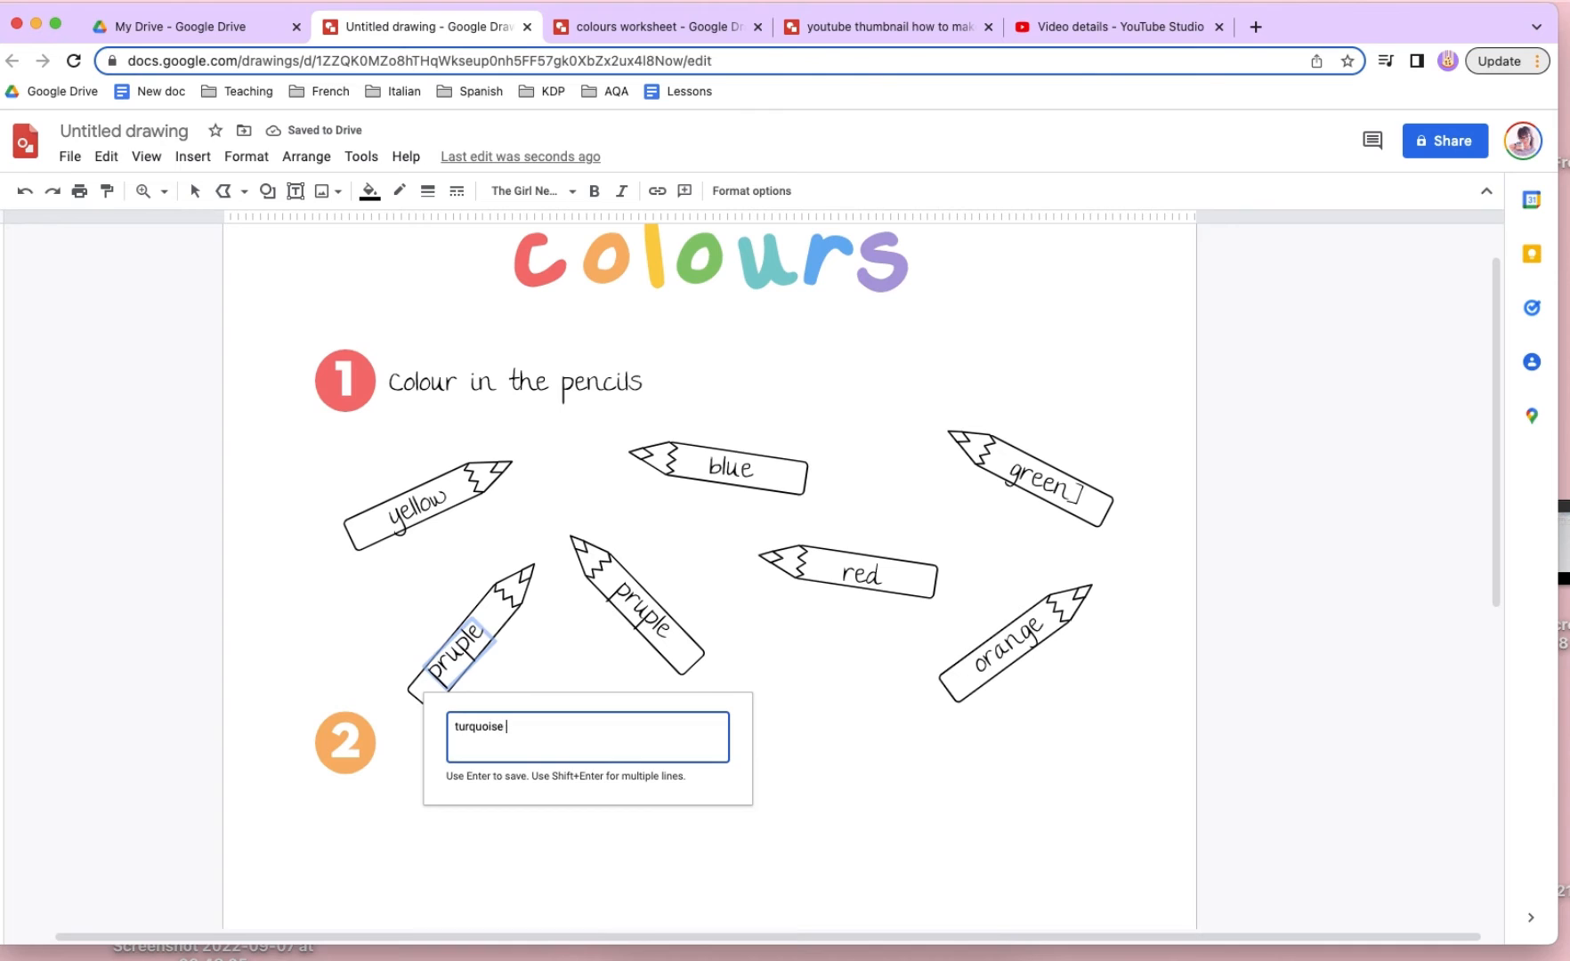
pyautogui.press('Return')
pyautogui.moveTo(490, 646); pyautogui.dragTo(483, 650)
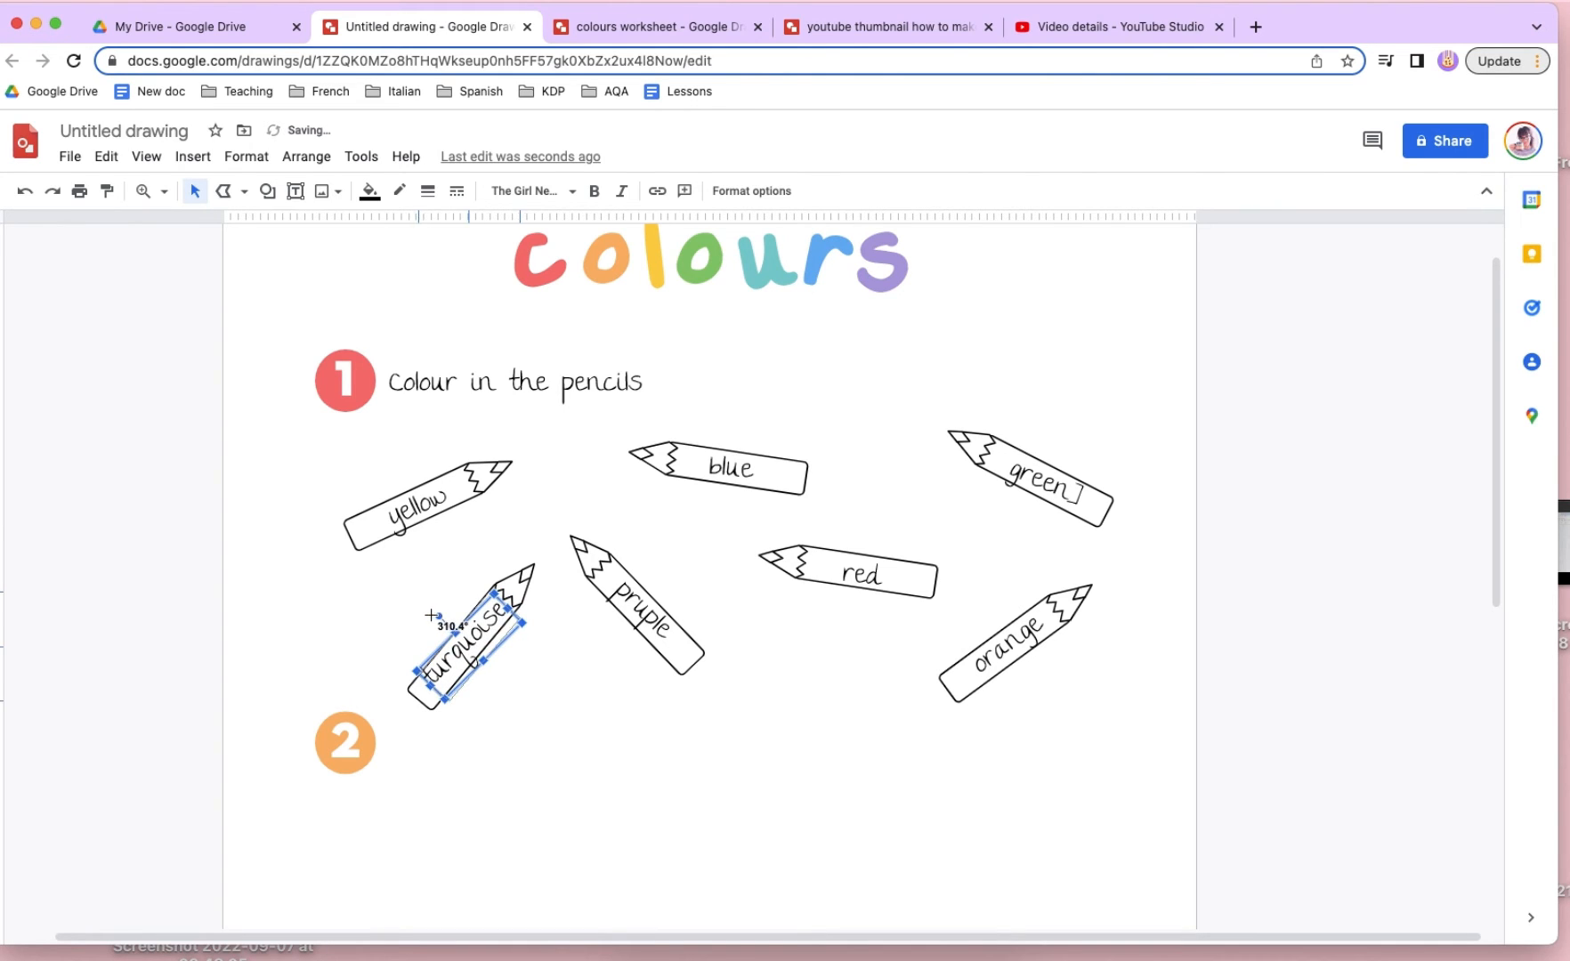
pyautogui.click(429, 599)
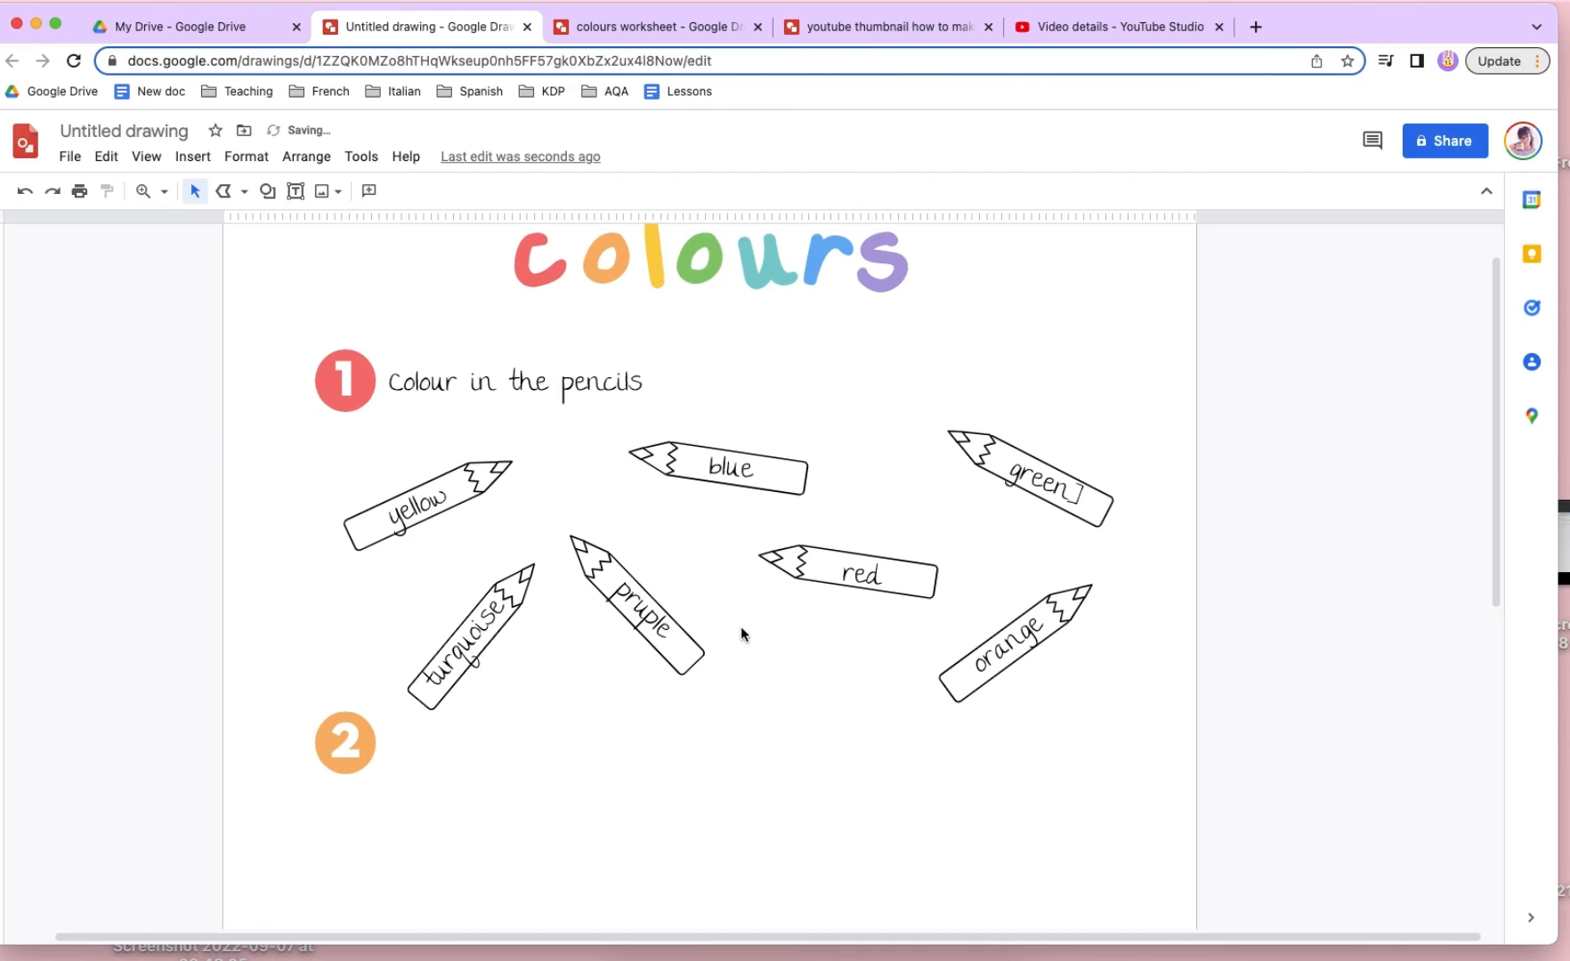
# - Shift the orange pencil and the turquoise pencil up slightly together with their labels
pyautogui.moveTo(1081, 671)
pyautogui.mouseDown()
pyautogui.moveTo(976, 576)
pyautogui.moveTo(1016, 592)
pyautogui.mouseUp()
pyautogui.click(580, 647)
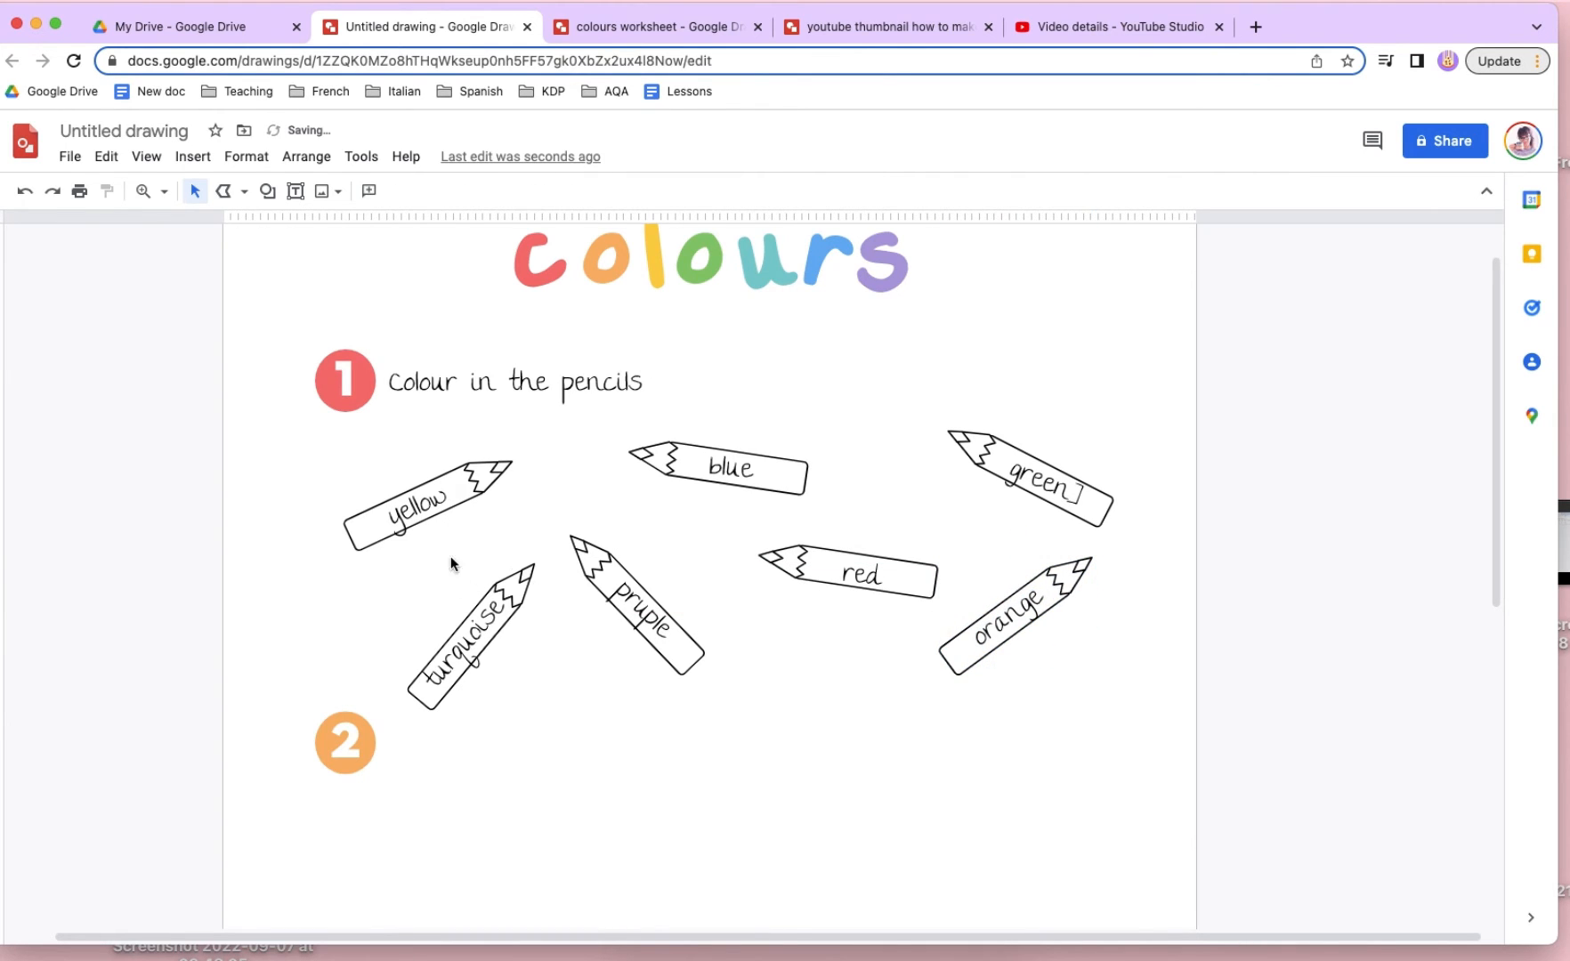
pyautogui.moveTo(450, 558)
pyautogui.mouseDown()
pyautogui.moveTo(524, 657)
pyautogui.moveTo(483, 600)
pyautogui.mouseUp()
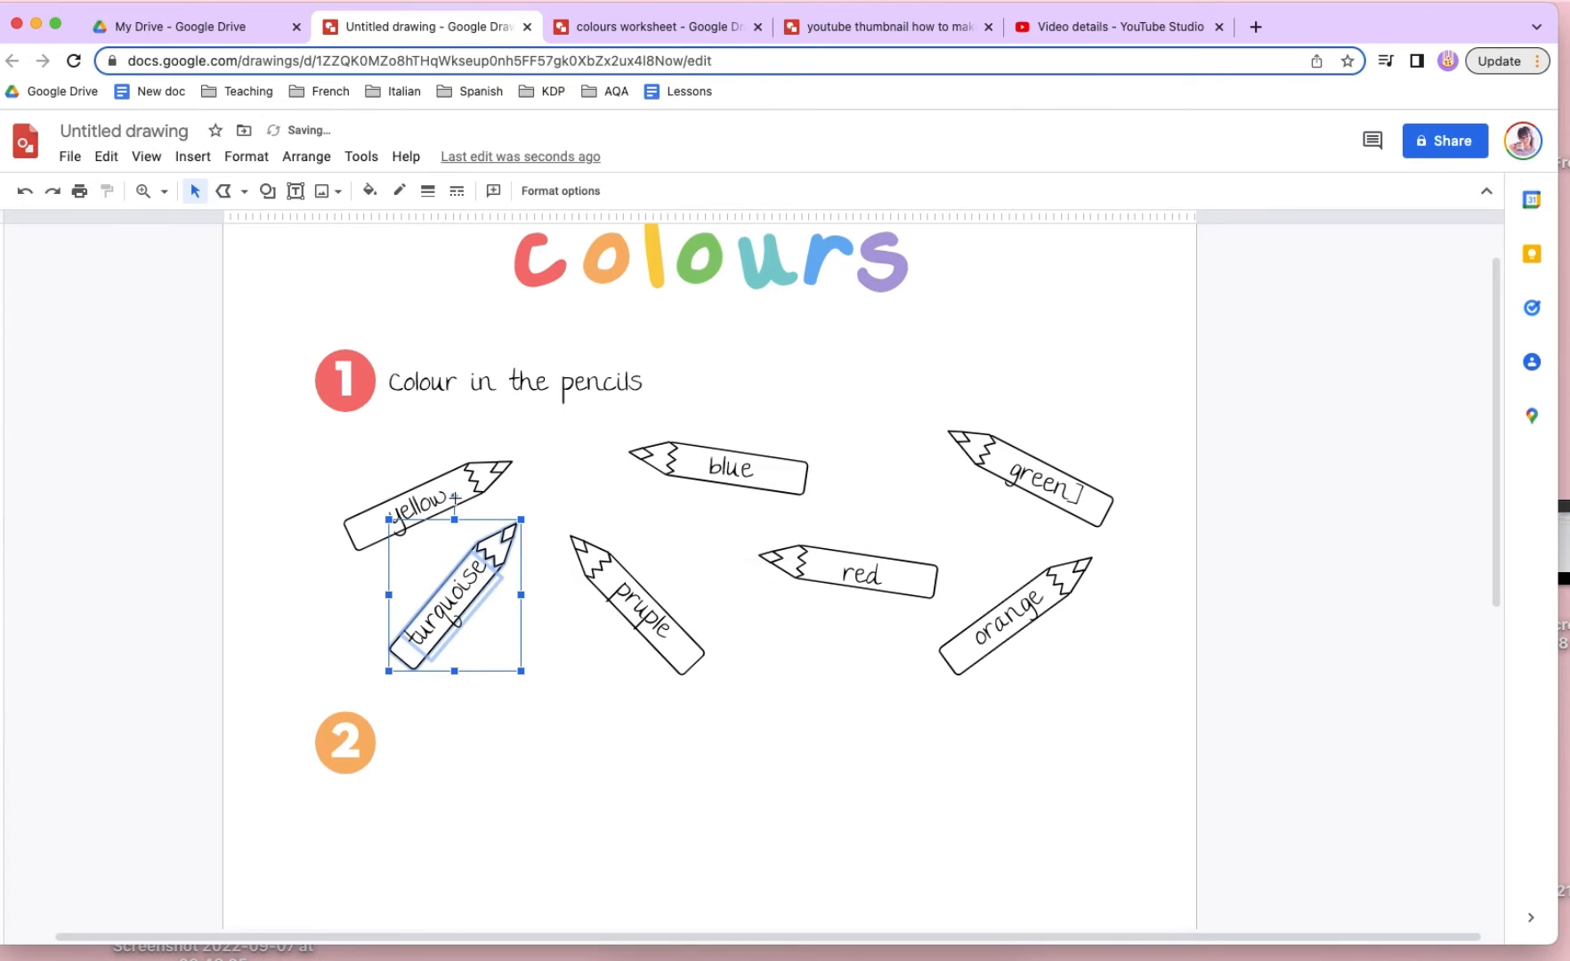
# - Tilt the turquoise pencil flatter, then move the "pruple" pencil up and right and tilt it to a shallower angle
pyautogui.moveTo(454, 498); pyautogui.dragTo(486, 504)
pyautogui.moveTo(577, 521); pyautogui.dragTo(673, 638)
pyautogui.moveTo(683, 633); pyautogui.dragTo(704, 612)
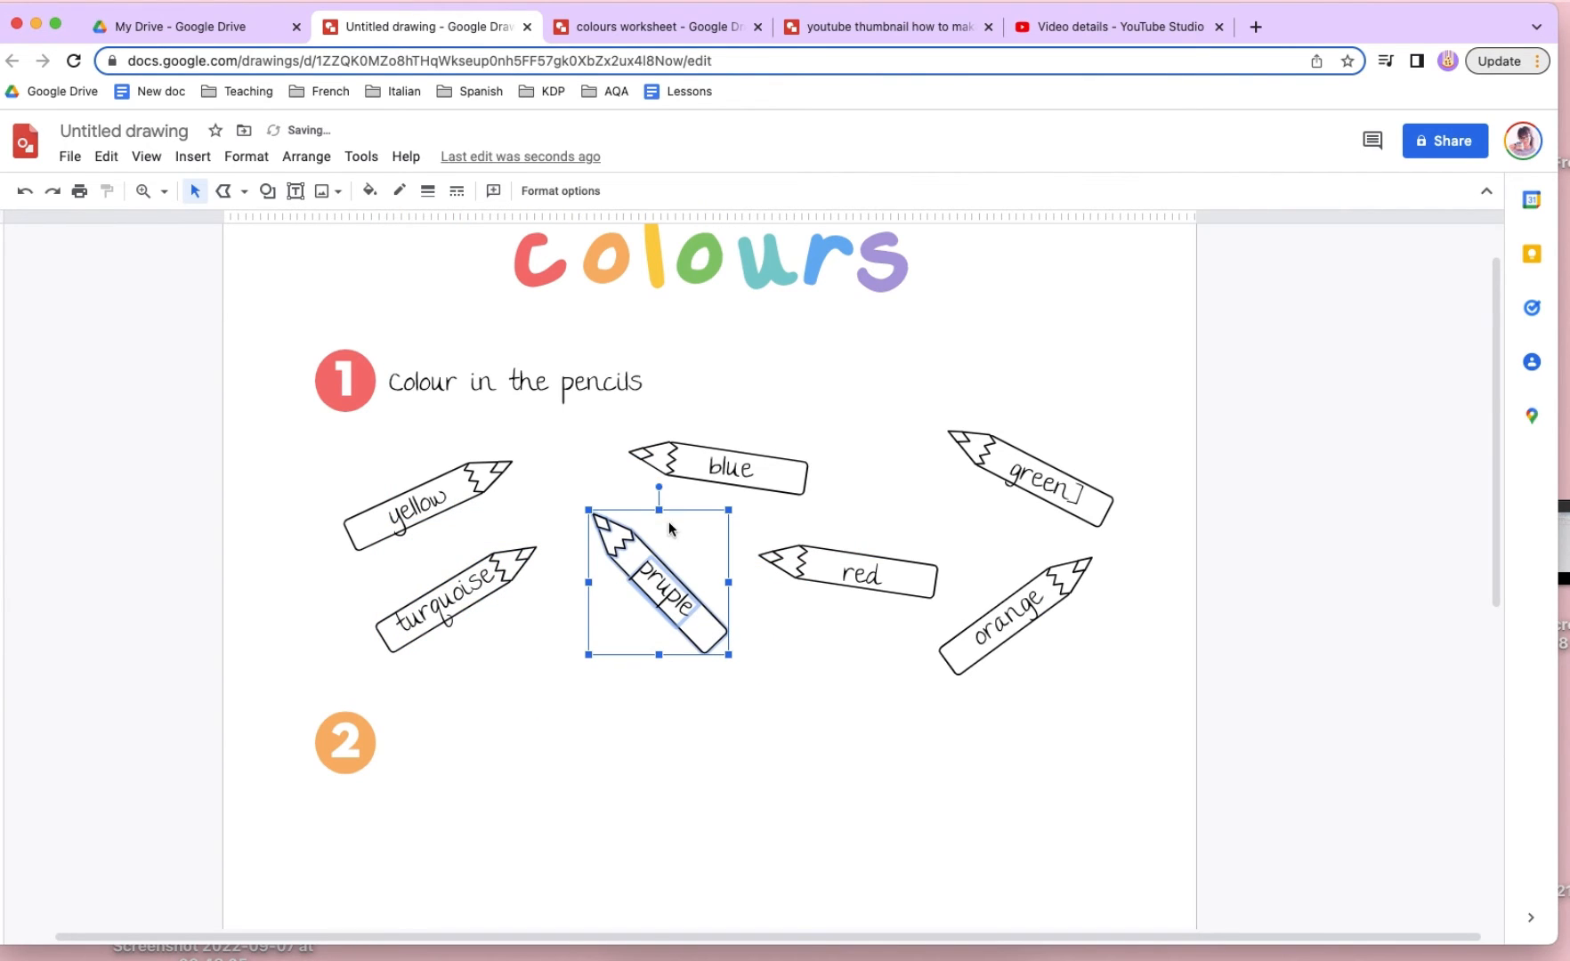
pyautogui.moveTo(659, 488); pyautogui.dragTo(703, 514)
# - Move all seven labelled pencils up slightly as one group
pyautogui.moveTo(329, 434)
pyautogui.mouseDown()
pyautogui.moveTo(1103, 624)
pyautogui.moveTo(1119, 675)
pyautogui.moveTo(1143, 686)
pyautogui.mouseUp()
pyautogui.moveTo(992, 616); pyautogui.dragTo(993, 606)
pyautogui.click(1171, 744)
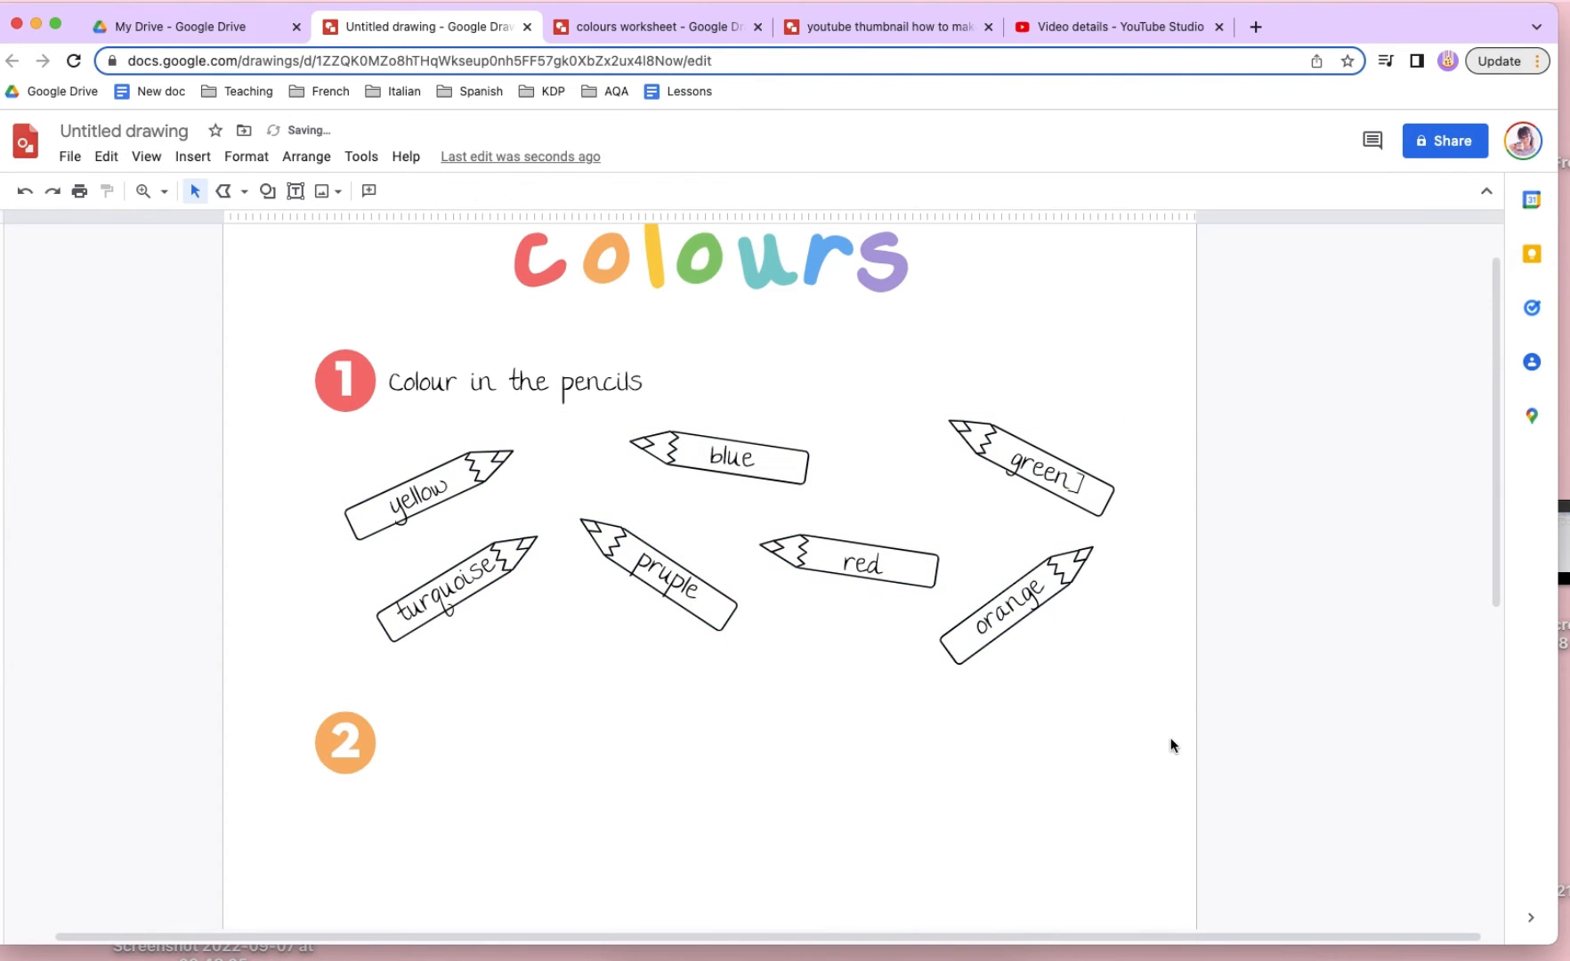
# - Correct the "green]" label to "green" and centre it on its pencil
pyautogui.click(1083, 485)
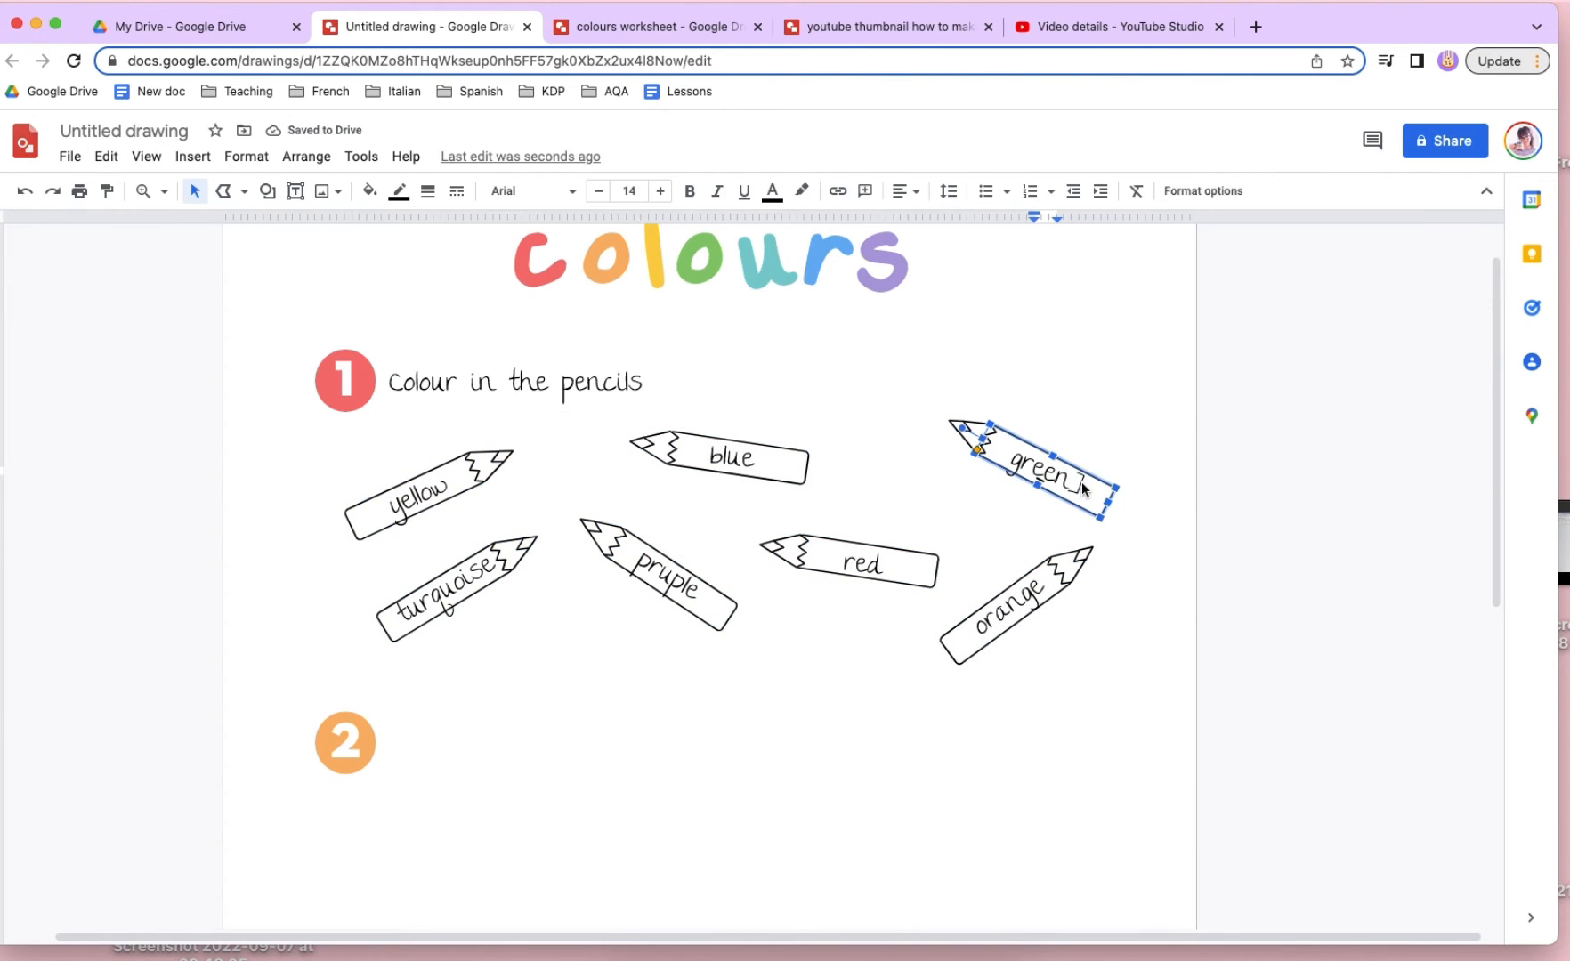
pyautogui.doubleClick(1070, 482)
pyautogui.click(1100, 550)
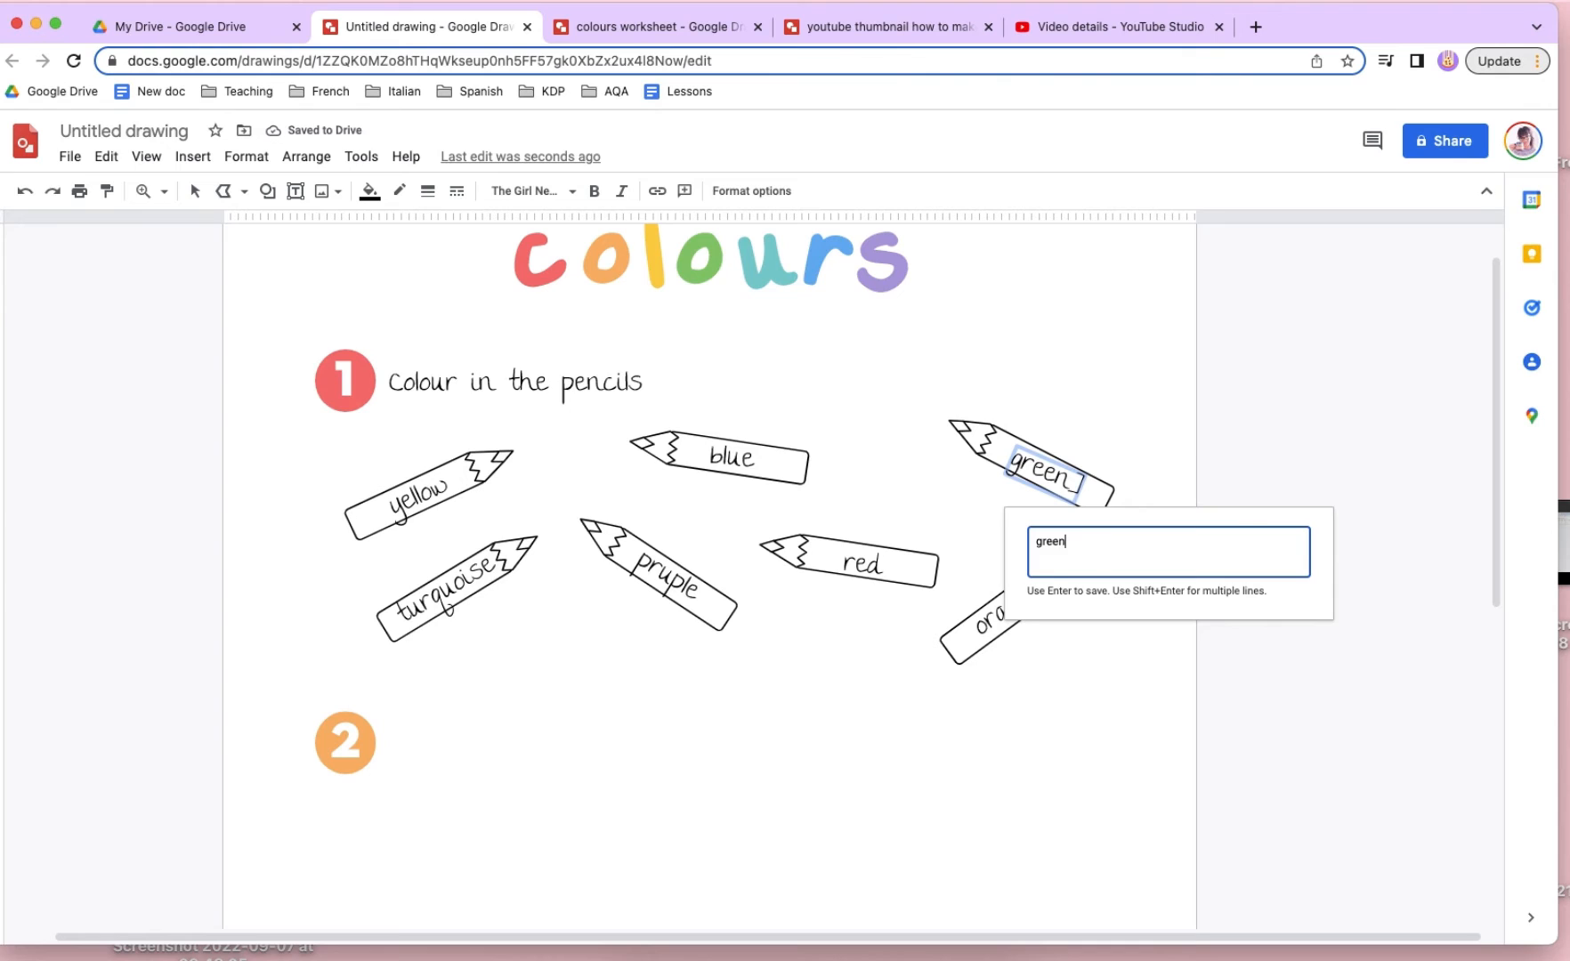
pyautogui.press('Return')
pyautogui.moveTo(1058, 497); pyautogui.dragTo(1064, 502)
pyautogui.click(1124, 679)
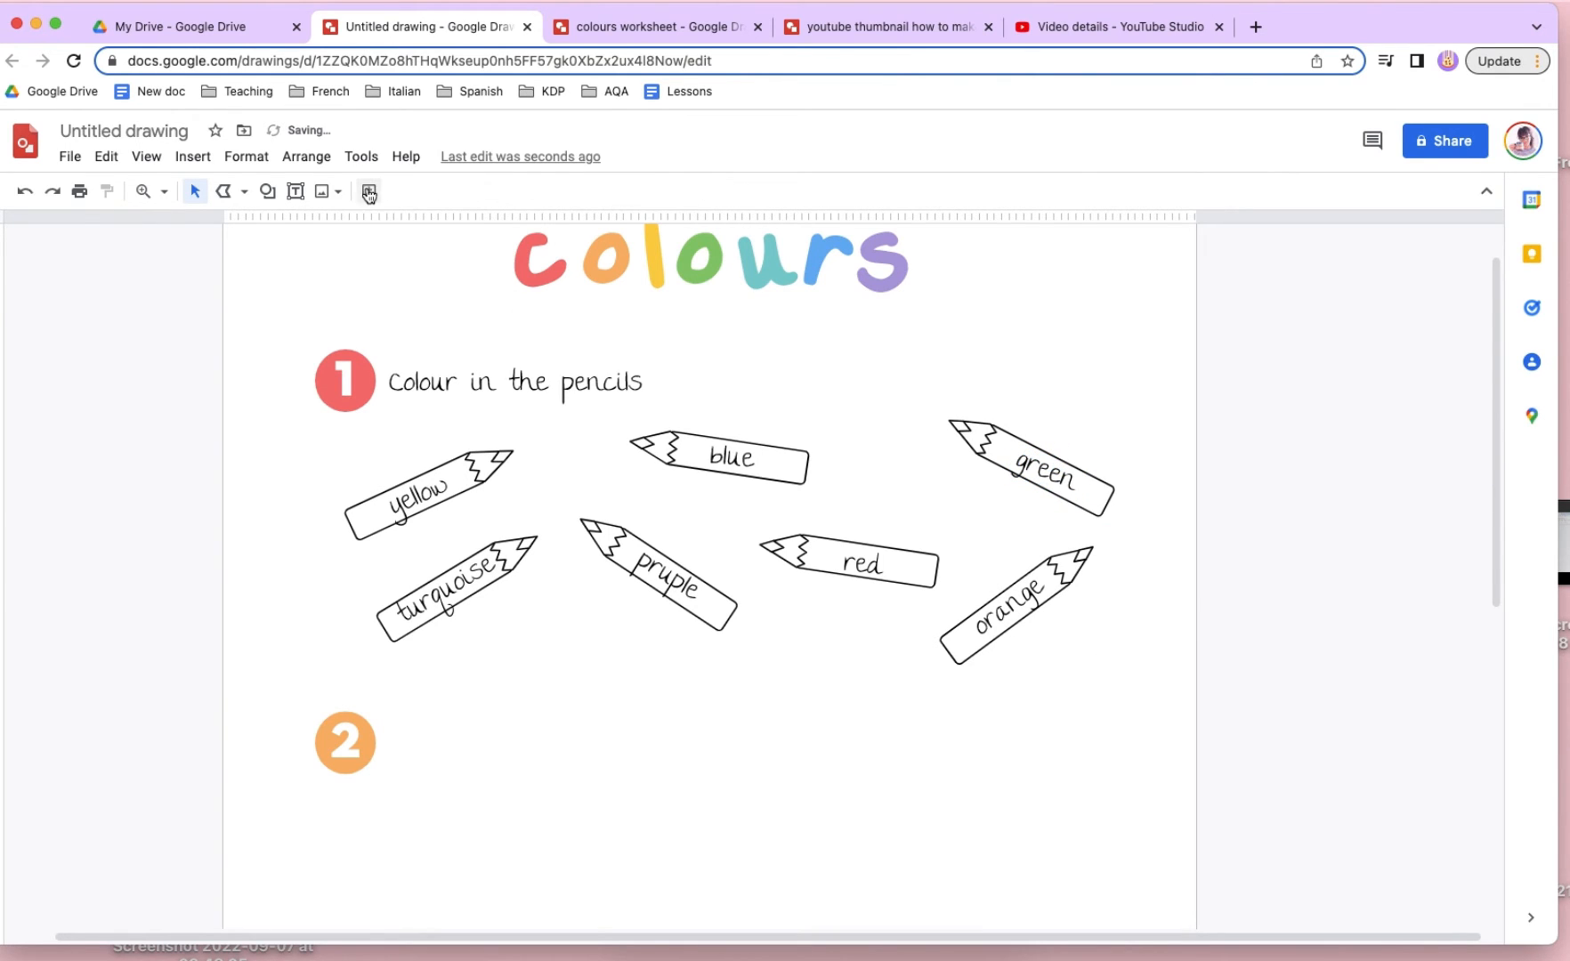
# - Place a copy of the red pencil's outline beside the title and give it the custom yellow fill and outline
pyautogui.click(405, 157)
pyautogui.write('zoom')
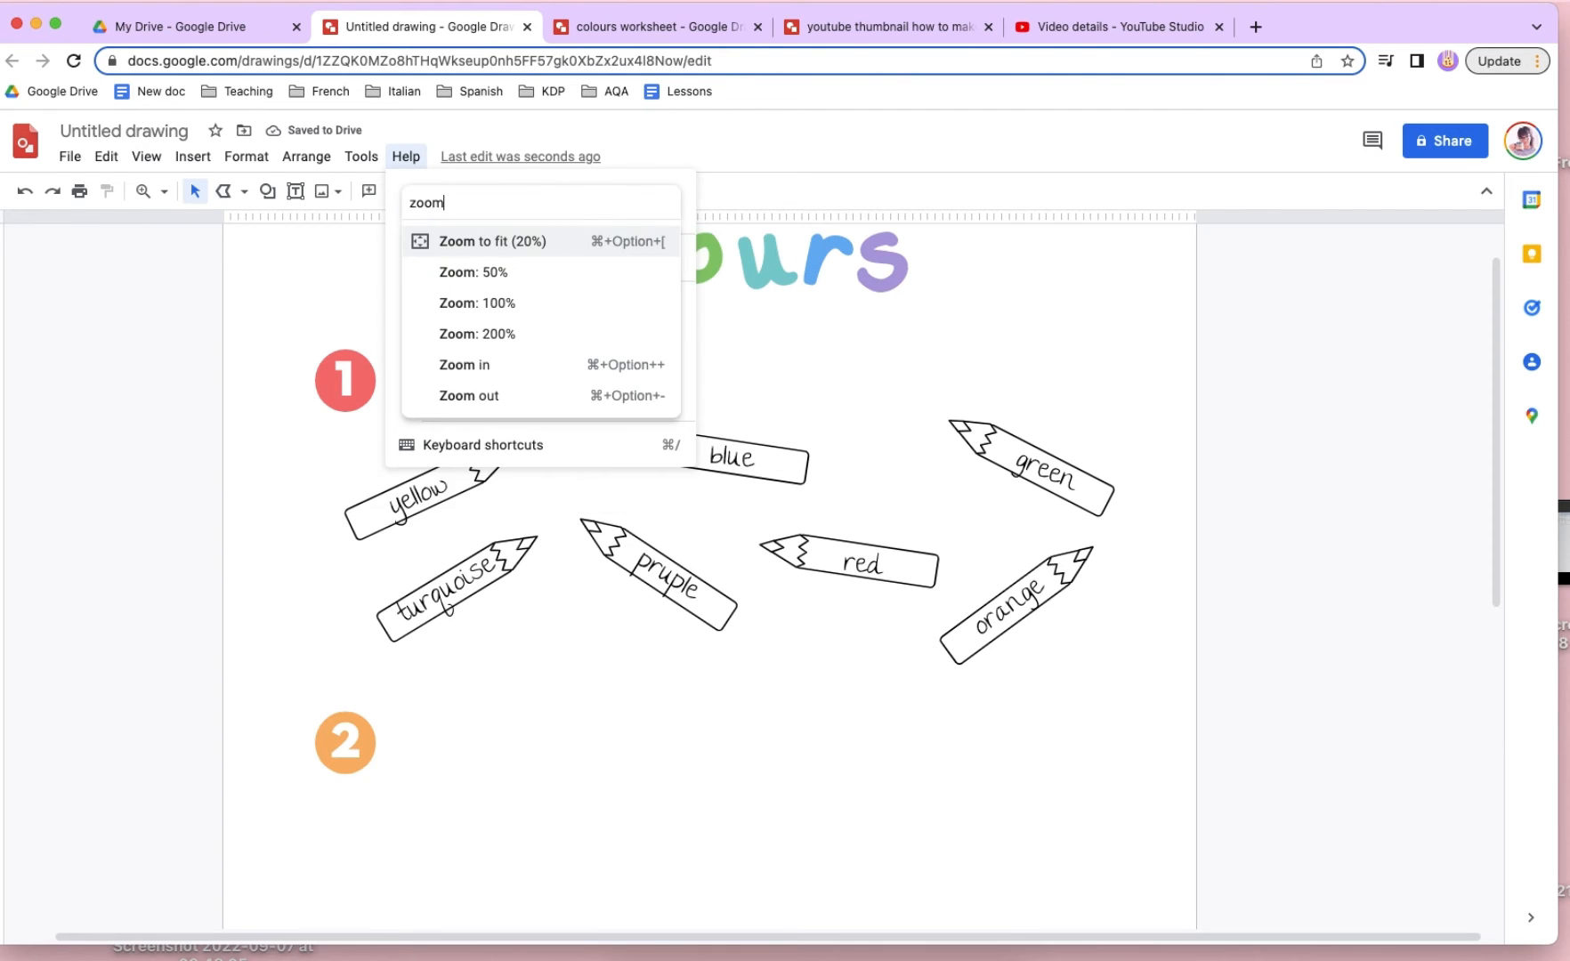
pyautogui.press('Return')
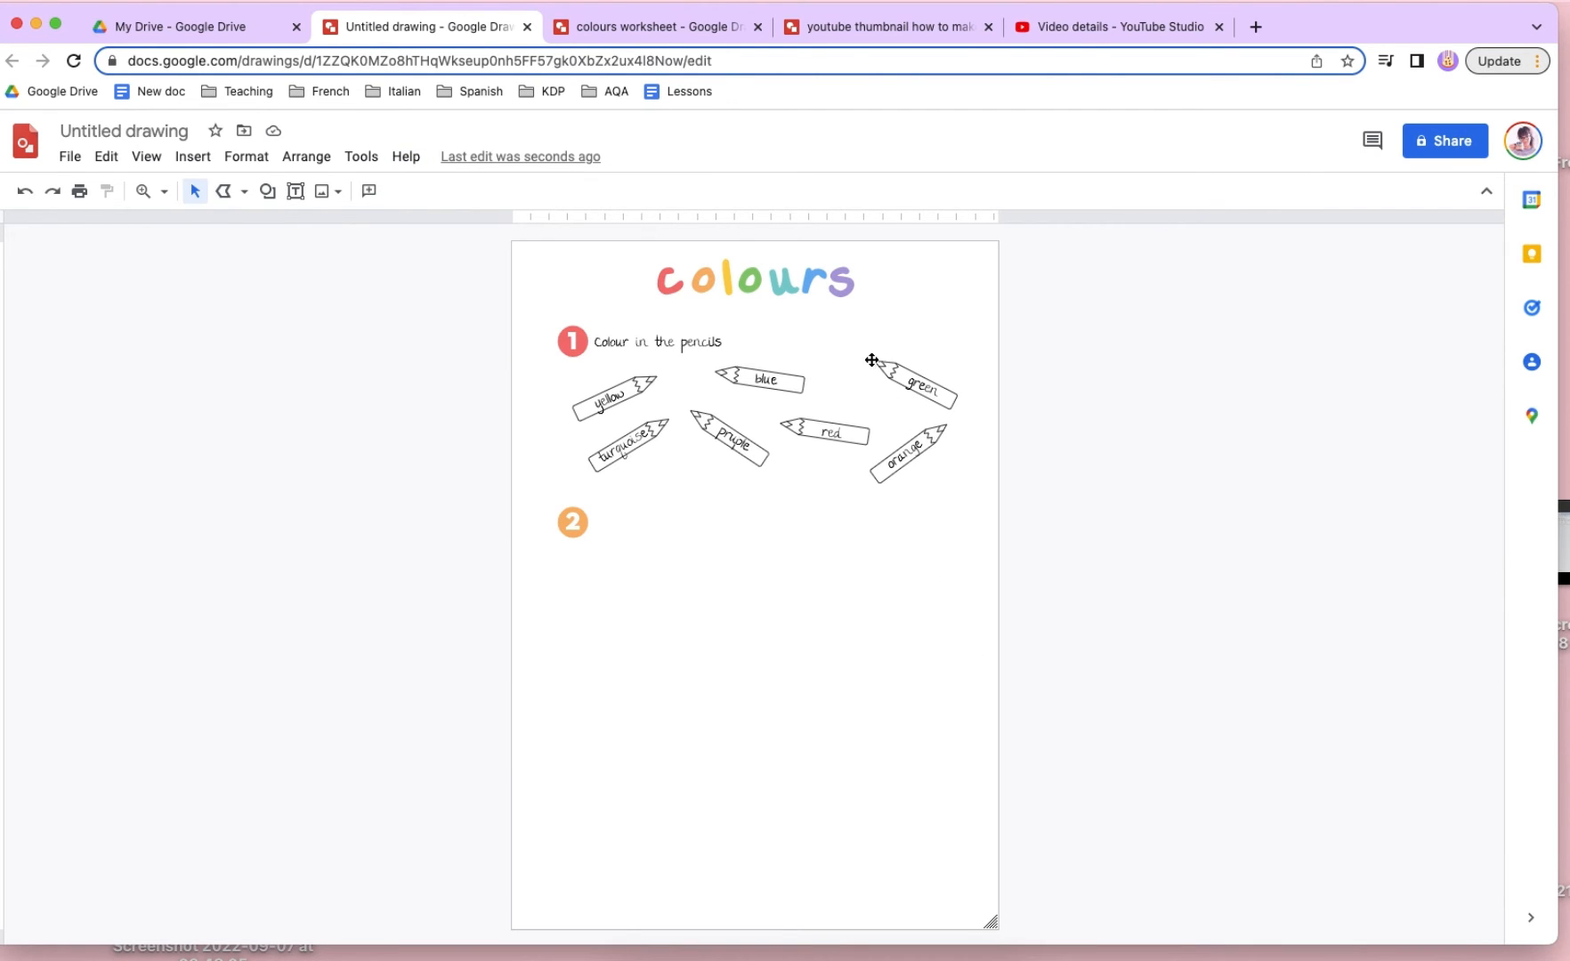
pyautogui.moveTo(810, 440)
pyautogui.mouseDown()
pyautogui.moveTo(854, 418)
pyautogui.moveTo(921, 319)
pyautogui.mouseUp()
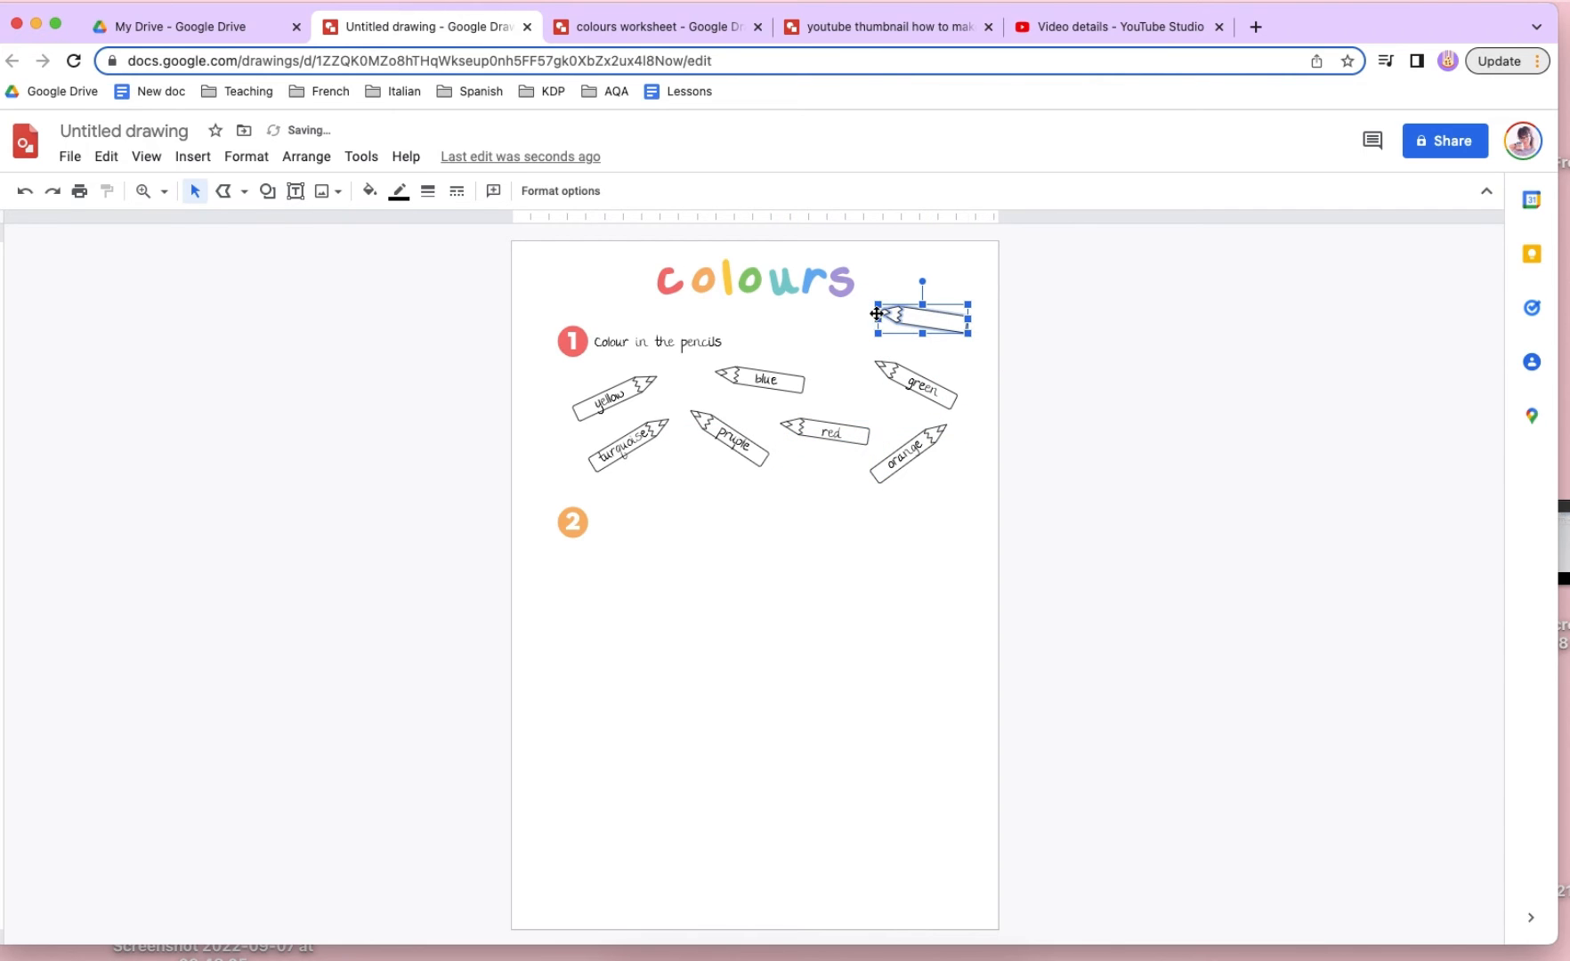
pyautogui.click(367, 192)
pyautogui.click(420, 284)
pyautogui.click(398, 190)
pyautogui.click(450, 251)
pyautogui.click(873, 390)
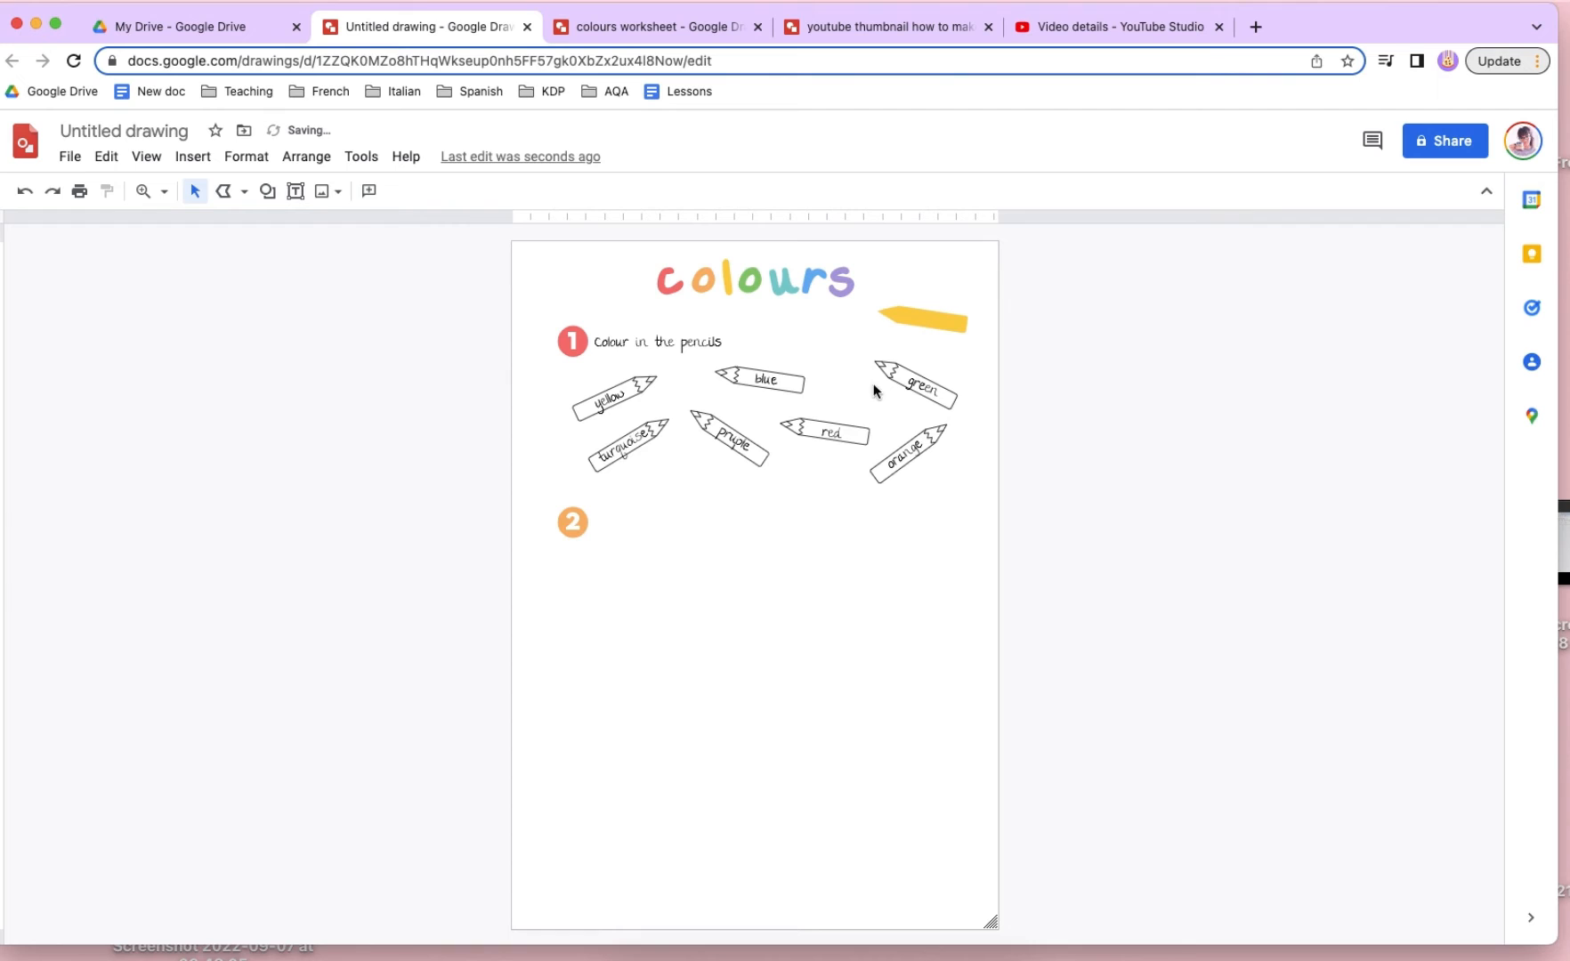
# - Colour the wooden tip section of the yellow pencil pale orange, for both fill and outline
pyautogui.click(897, 316)
pyautogui.click(369, 191)
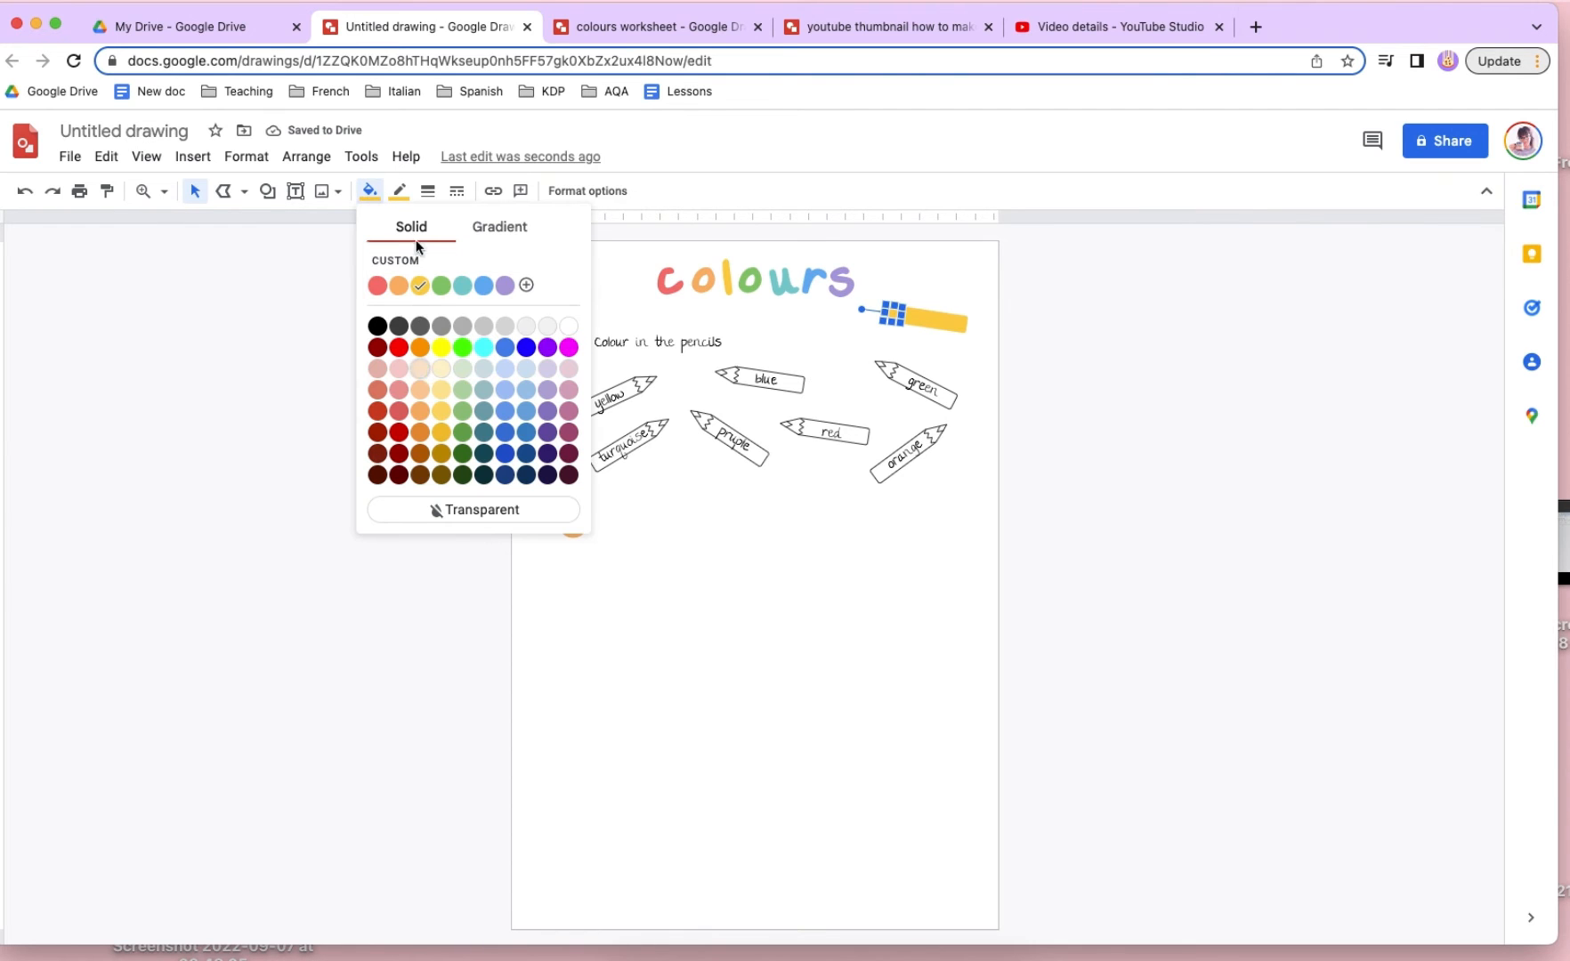
pyautogui.click(420, 368)
pyautogui.click(398, 190)
pyautogui.click(449, 335)
pyautogui.click(660, 408)
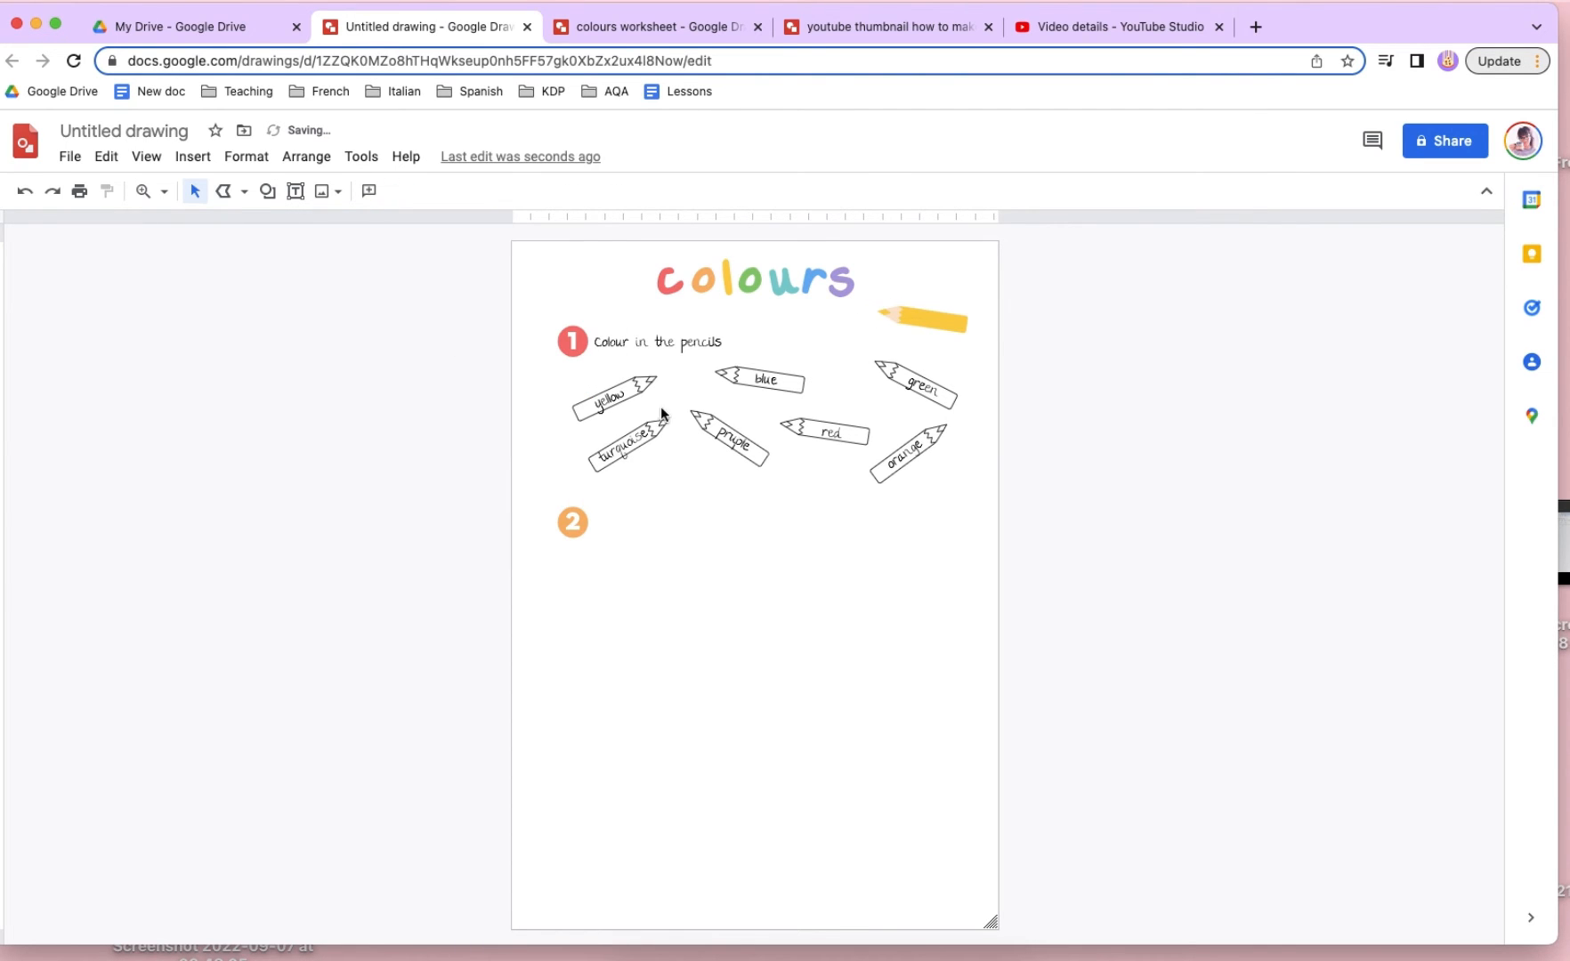
# - Rotate the yellow pencil beside the title so its tip points down and to the left
pyautogui.click(901, 323)
pyautogui.moveTo(922, 282)
pyautogui.mouseDown()
pyautogui.moveTo(912, 273)
pyautogui.moveTo(947, 262)
pyautogui.moveTo(940, 300)
pyautogui.moveTo(940, 286)
pyautogui.mouseUp()
pyautogui.click(512, 269)
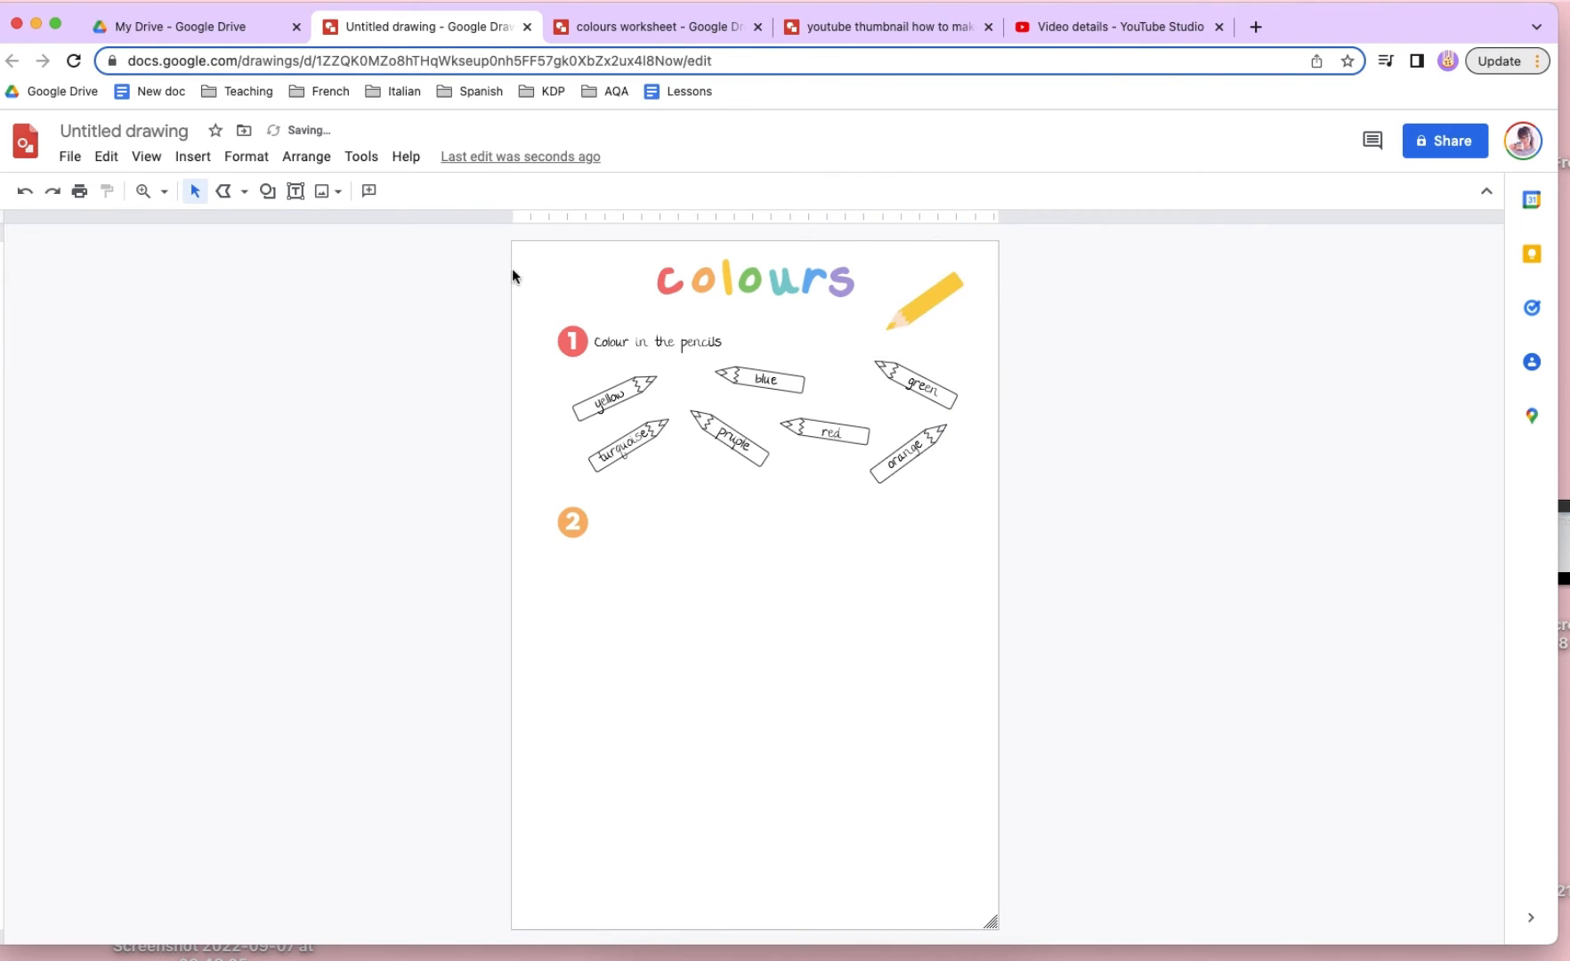
# - Draw a short wavy curve from the yellow pencil's tip toward the blue pencil
pyautogui.click(228, 191)
pyautogui.click(249, 352)
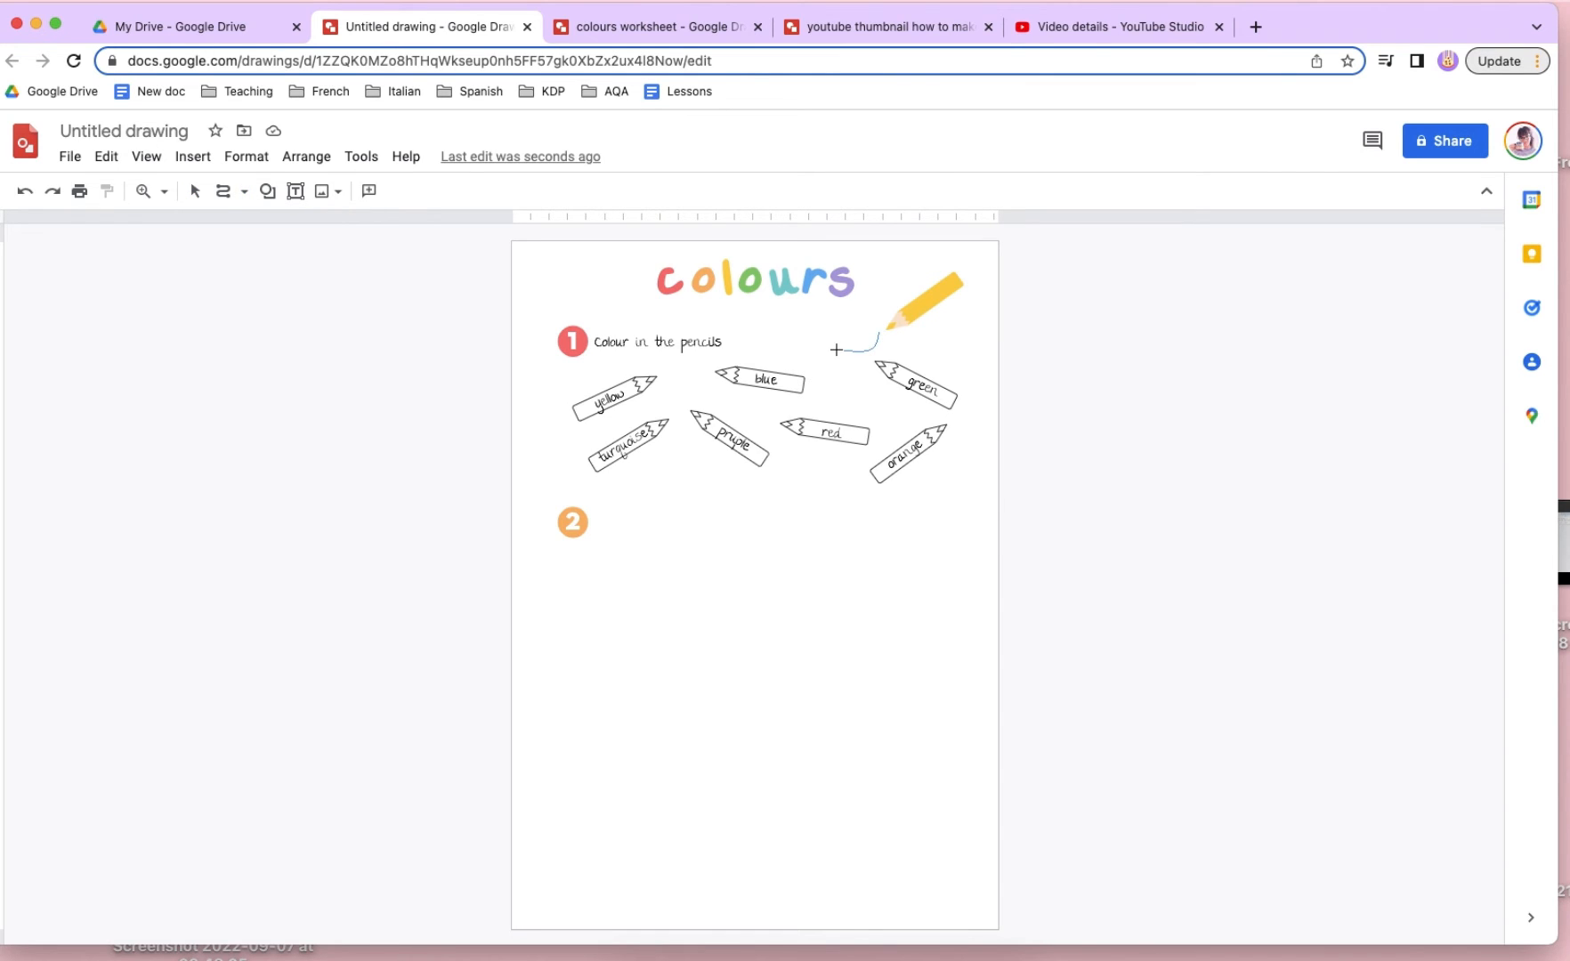
pyautogui.doubleClick(802, 363)
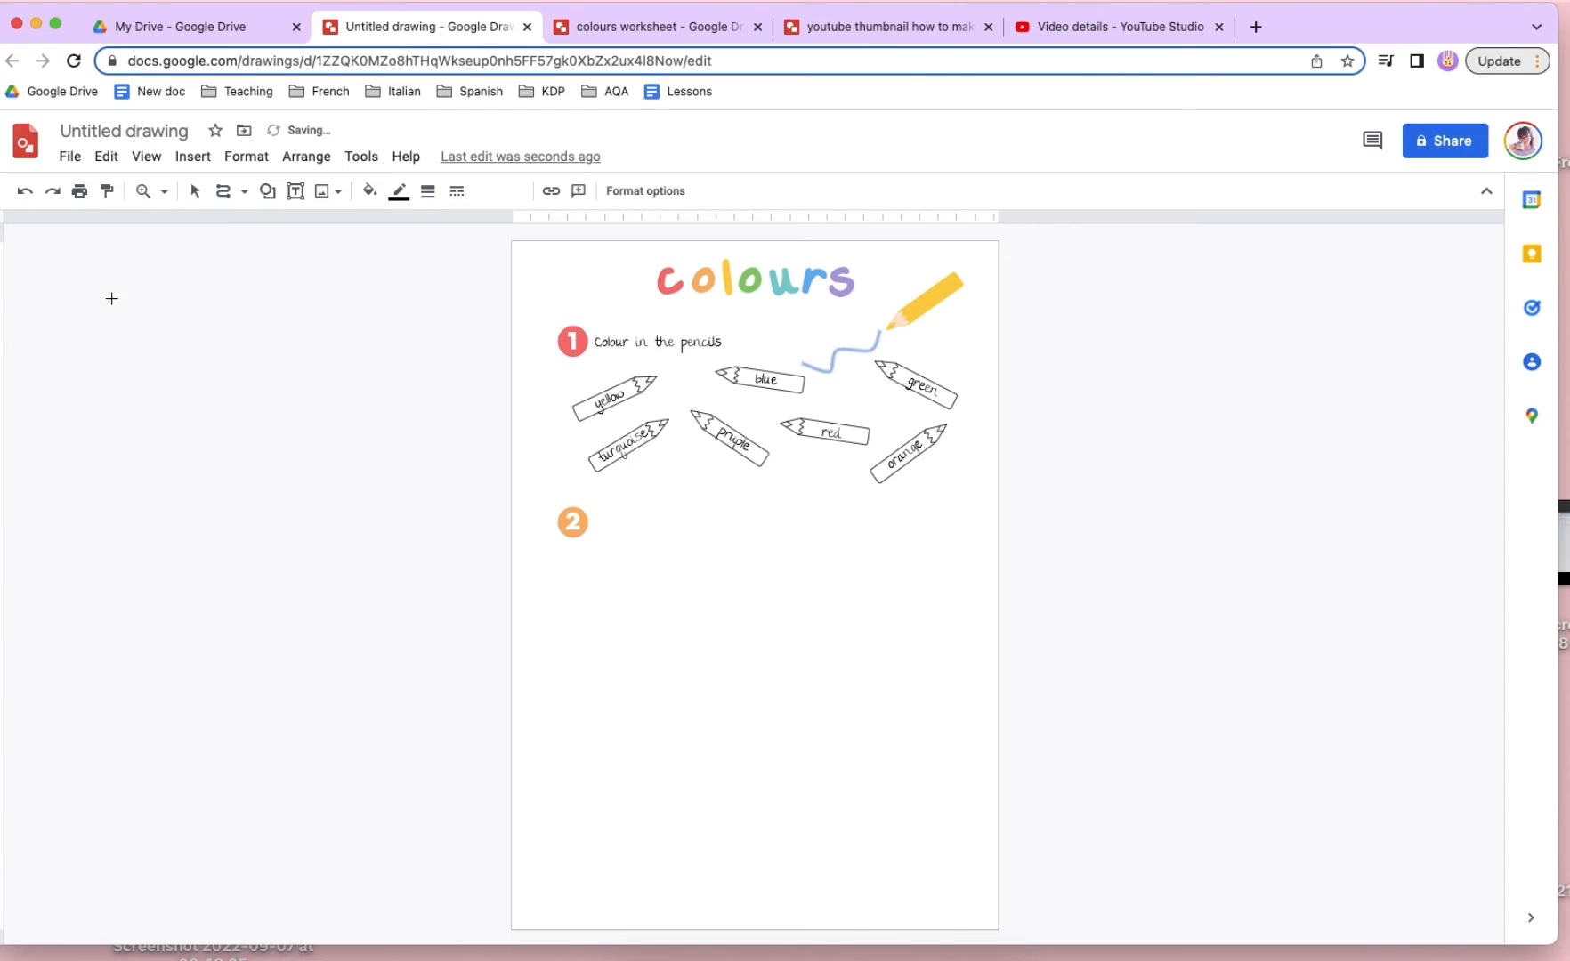
# - Style the wavy curve as a thicker custom yellow line with a long dash-dot pattern
pyautogui.click(399, 190)
pyautogui.click(419, 249)
pyautogui.click(428, 190)
pyautogui.click(485, 377)
pyautogui.click(454, 191)
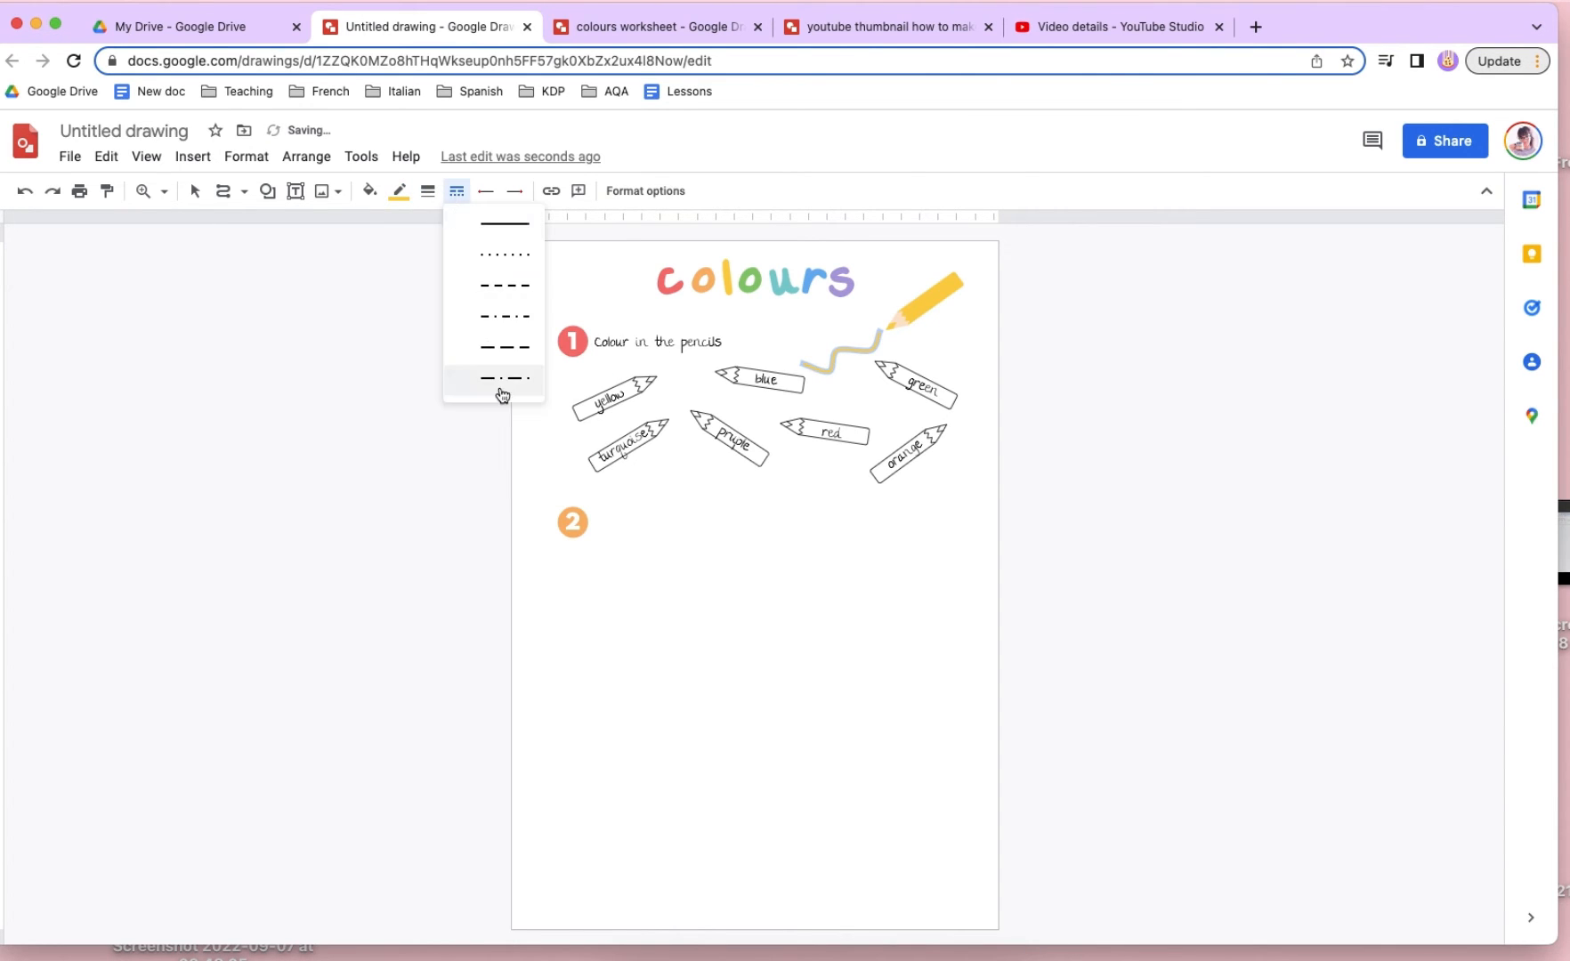
pyautogui.click(501, 392)
pyautogui.click(195, 190)
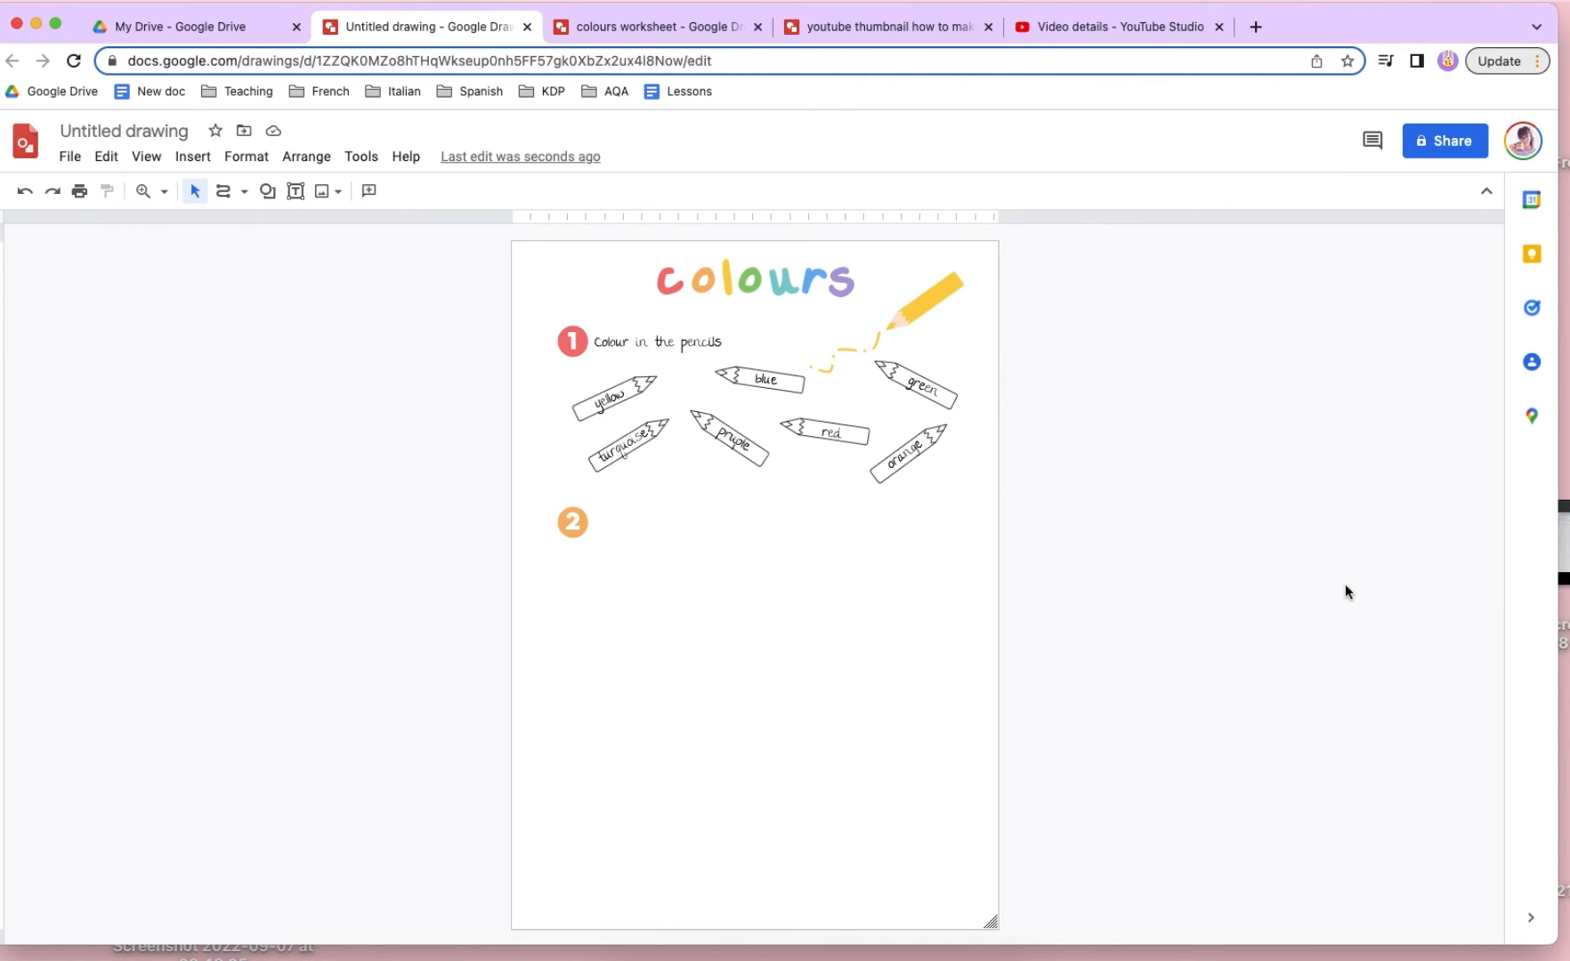
# - Place an angled copy of the yellow squiggle below the "pruple" pencil and recolour it custom green
pyautogui.click(841, 346)
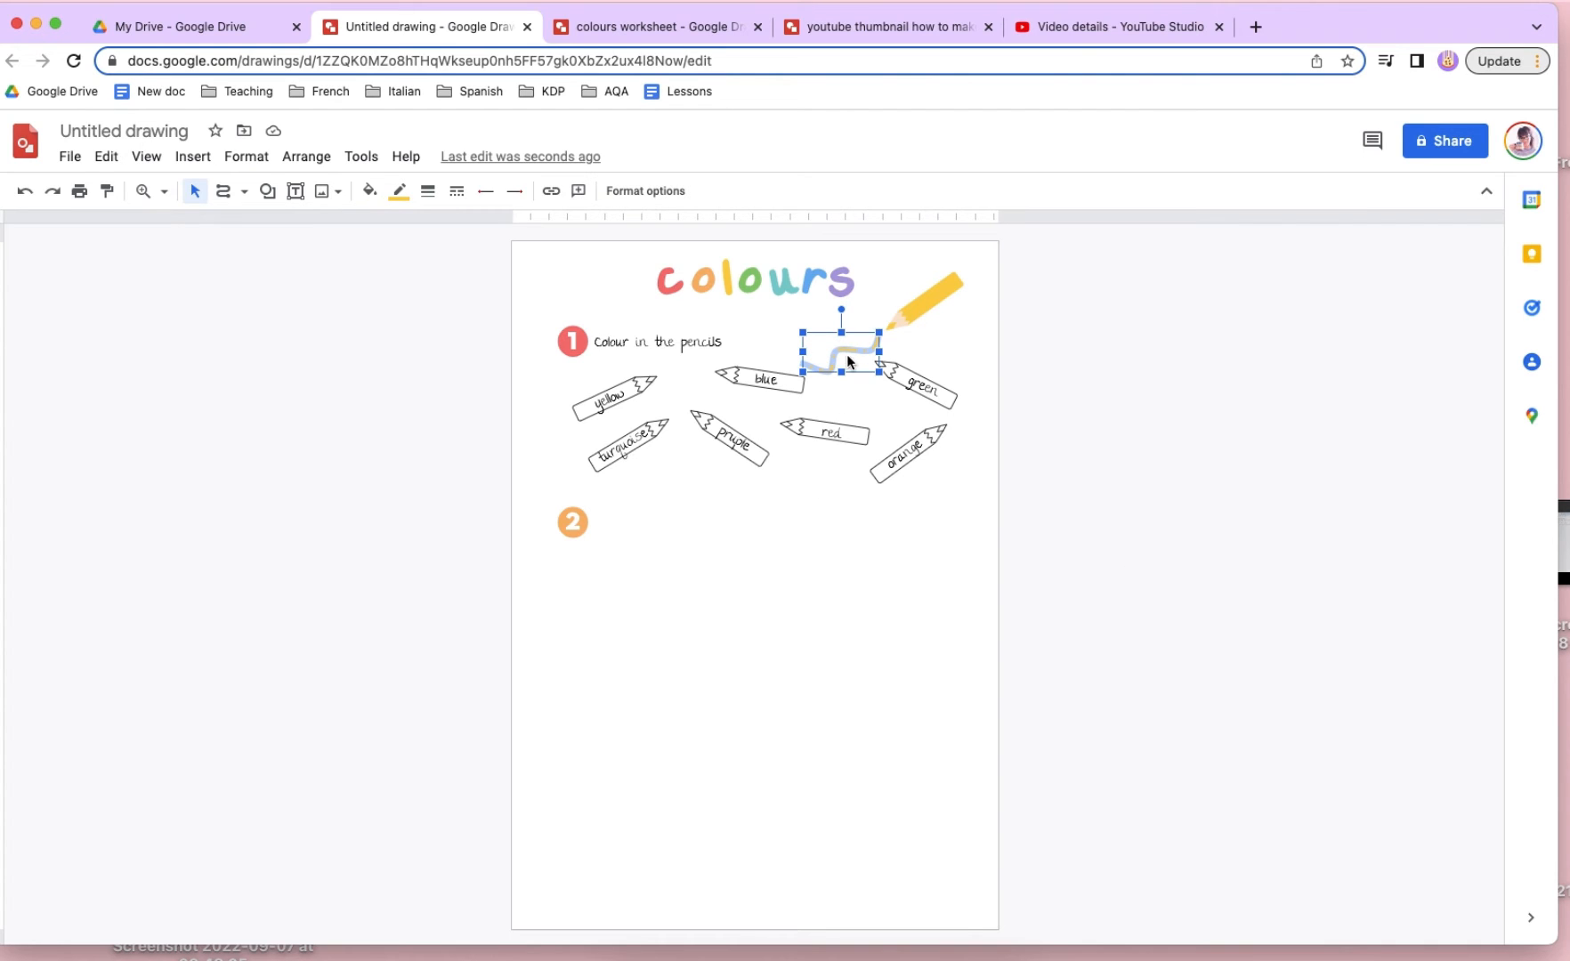
pyautogui.moveTo(852, 354)
pyautogui.mouseDown()
pyautogui.moveTo(693, 488)
pyautogui.moveTo(712, 443)
pyautogui.mouseUp()
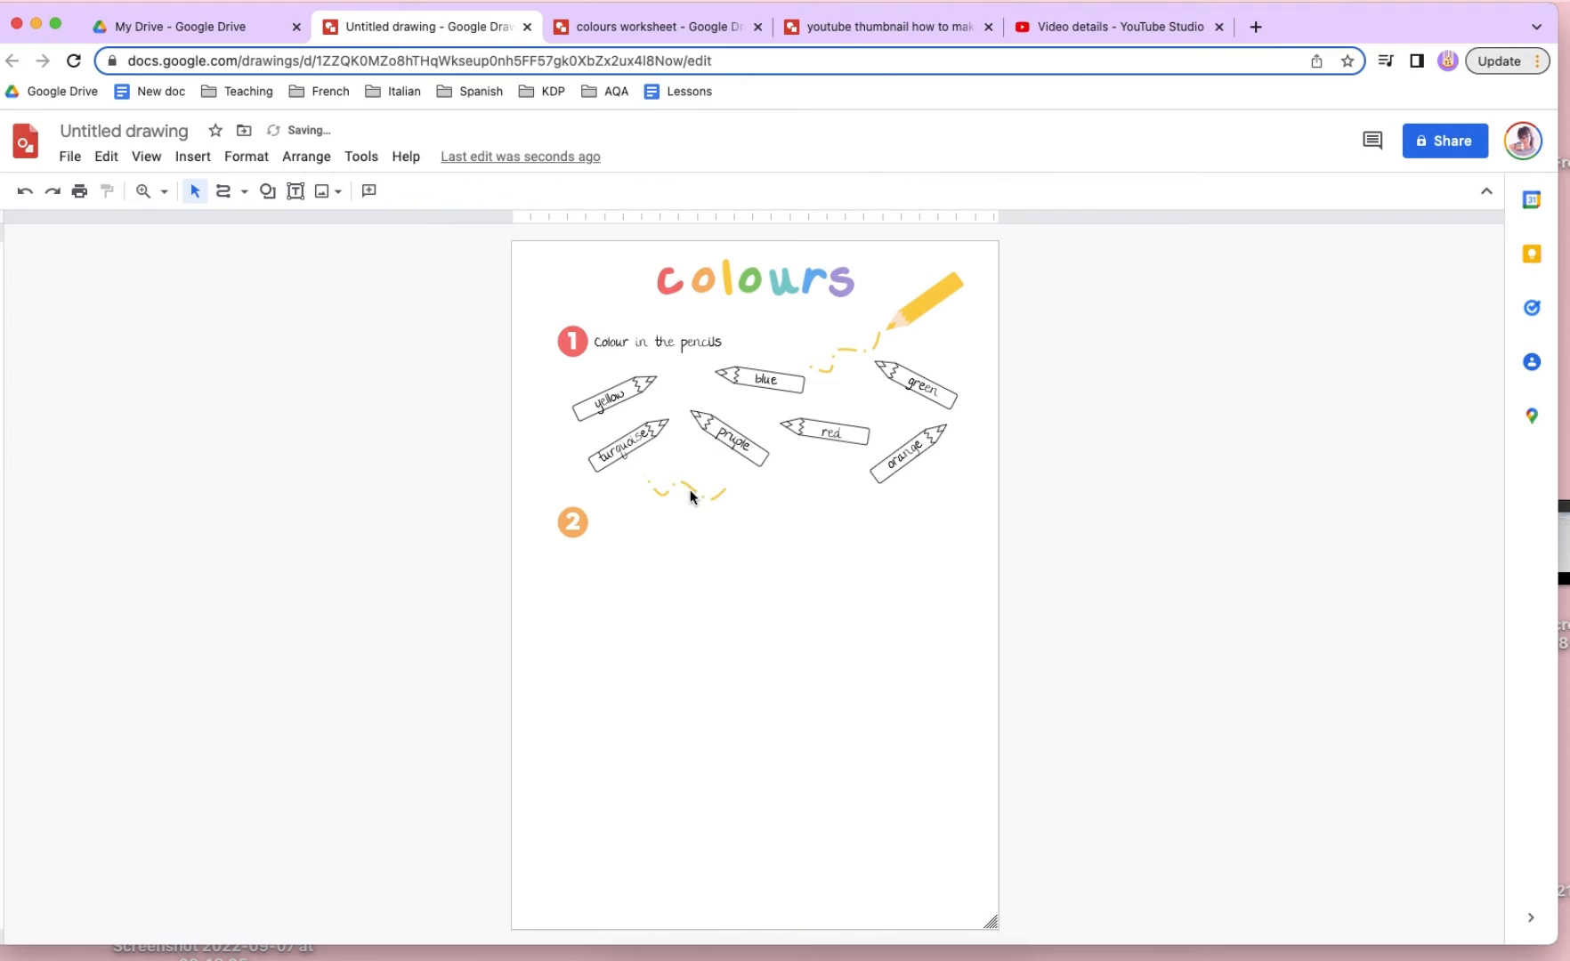
pyautogui.click(694, 483)
pyautogui.click(399, 190)
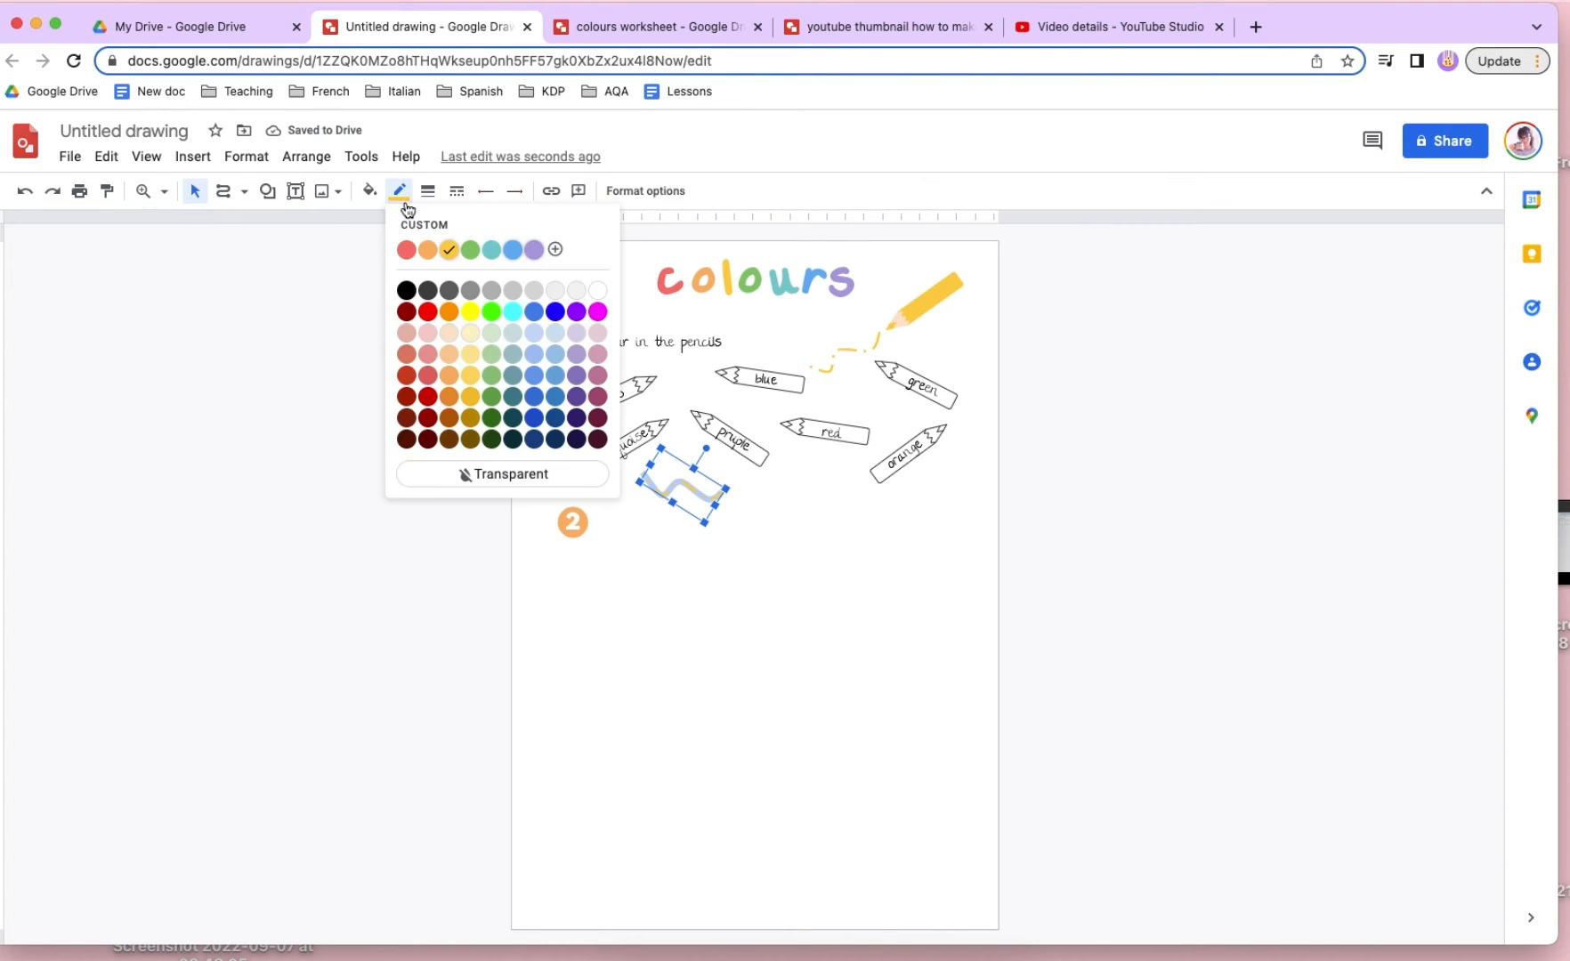
pyautogui.click(470, 249)
# - Tilt the turquoise pencil to nearly horizontal, lower it slightly, and shift the green squiggle to the right
pyautogui.click(604, 423)
pyautogui.click(634, 423)
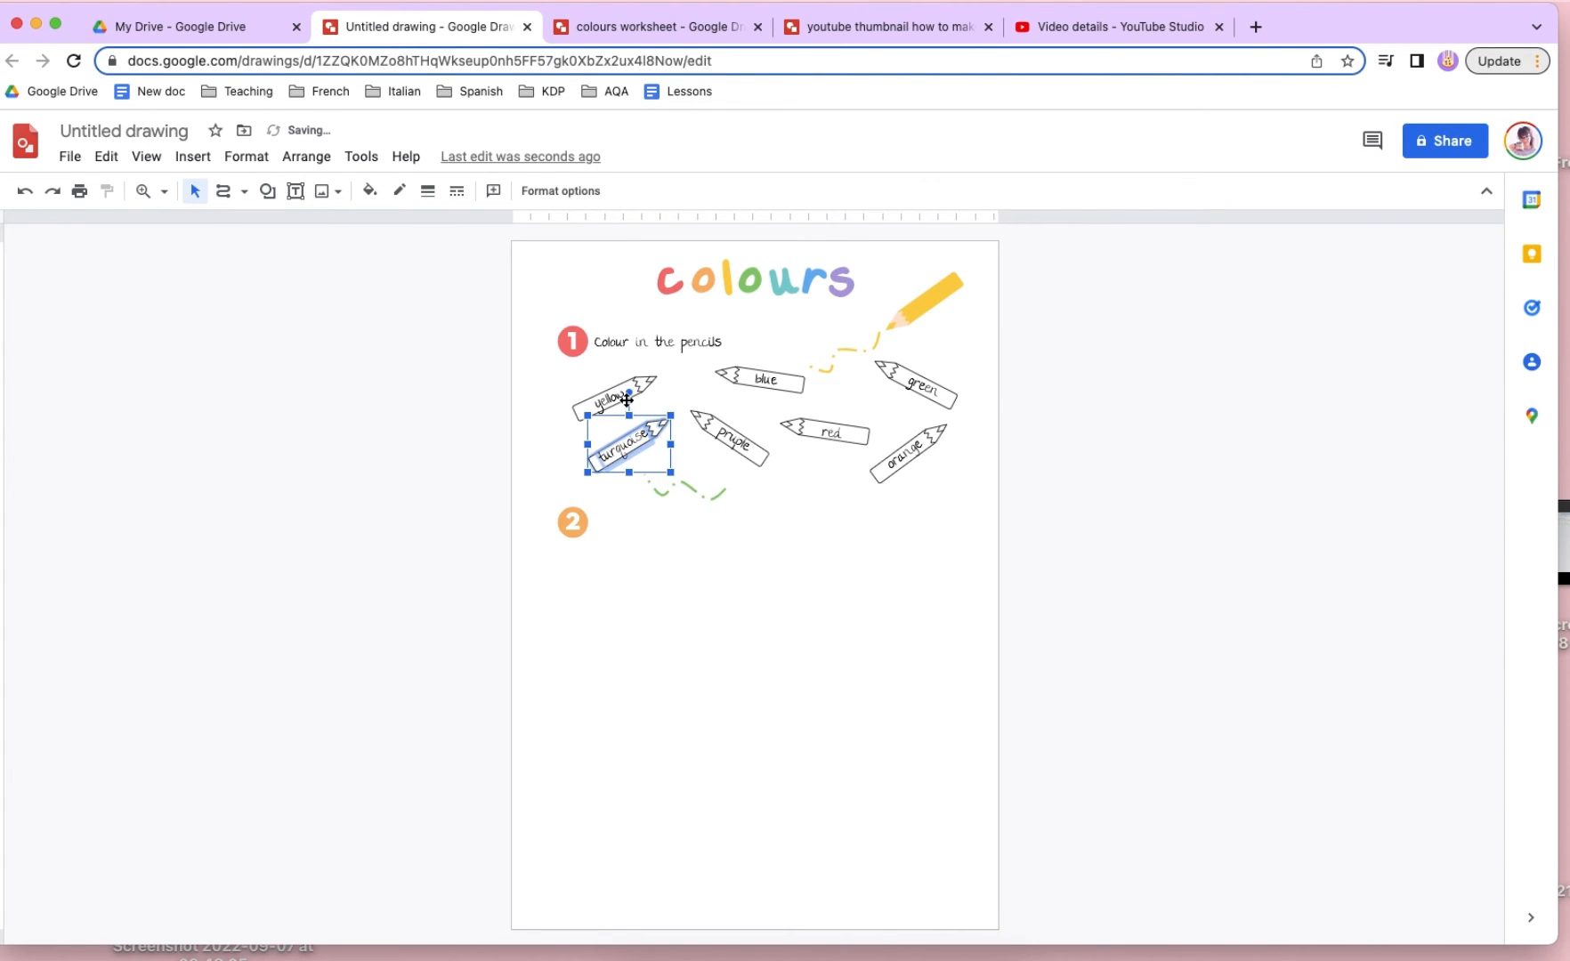
pyautogui.moveTo(623, 398)
pyautogui.mouseDown()
pyautogui.moveTo(637, 402)
pyautogui.moveTo(634, 452)
pyautogui.moveTo(718, 476)
pyautogui.mouseUp()
pyautogui.click(833, 563)
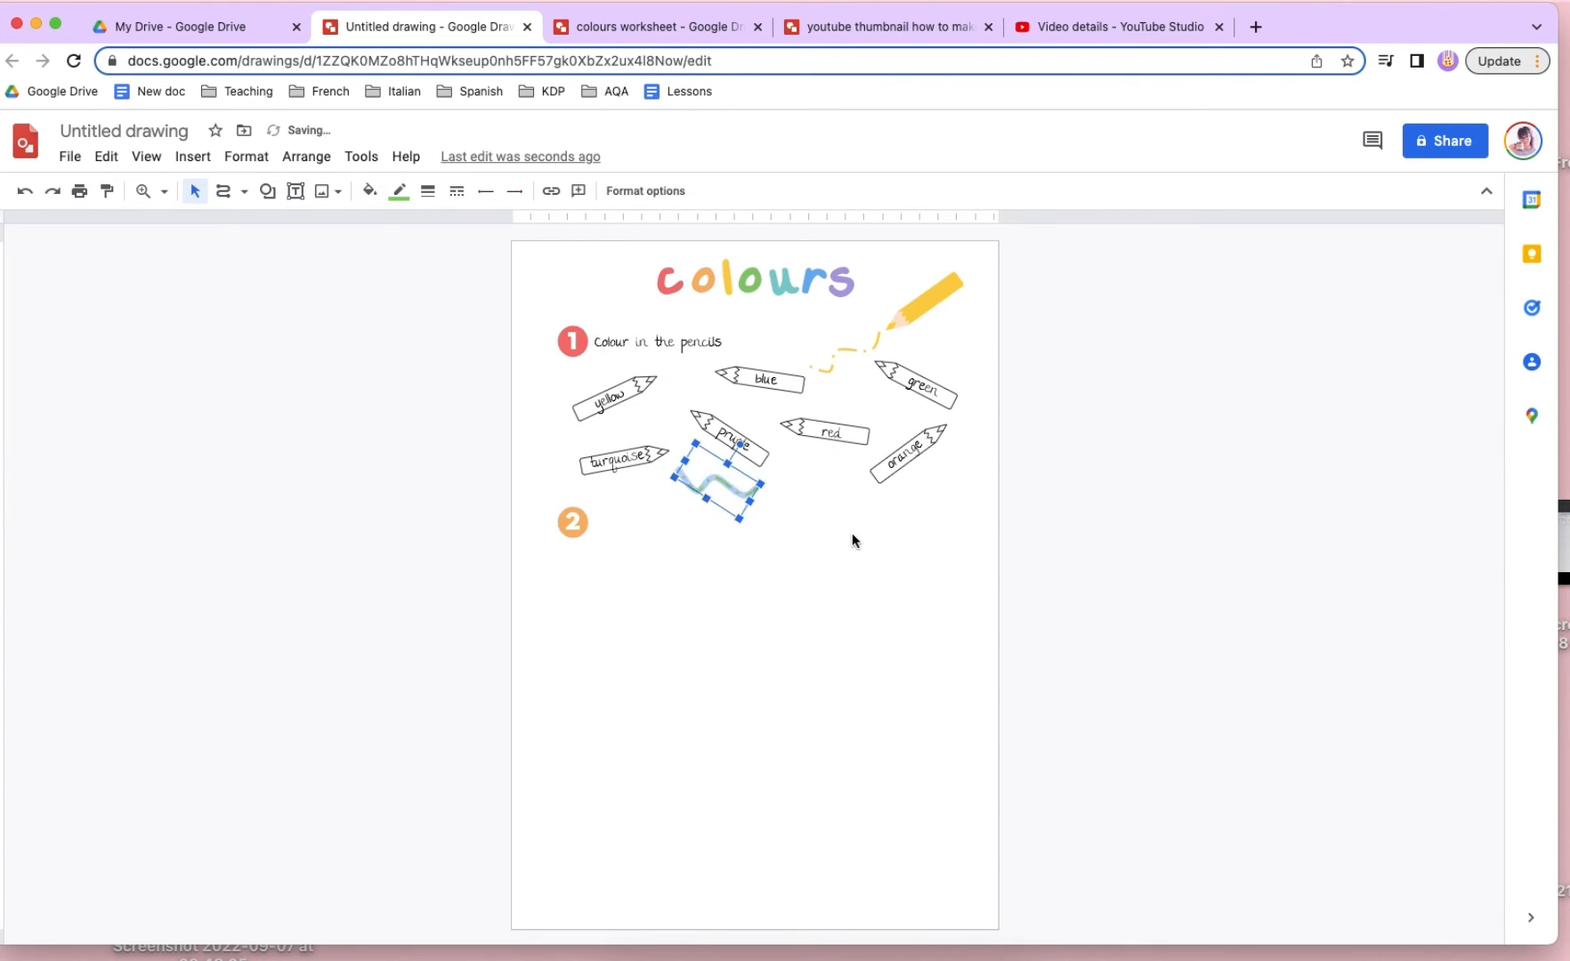
pyautogui.click(851, 533)
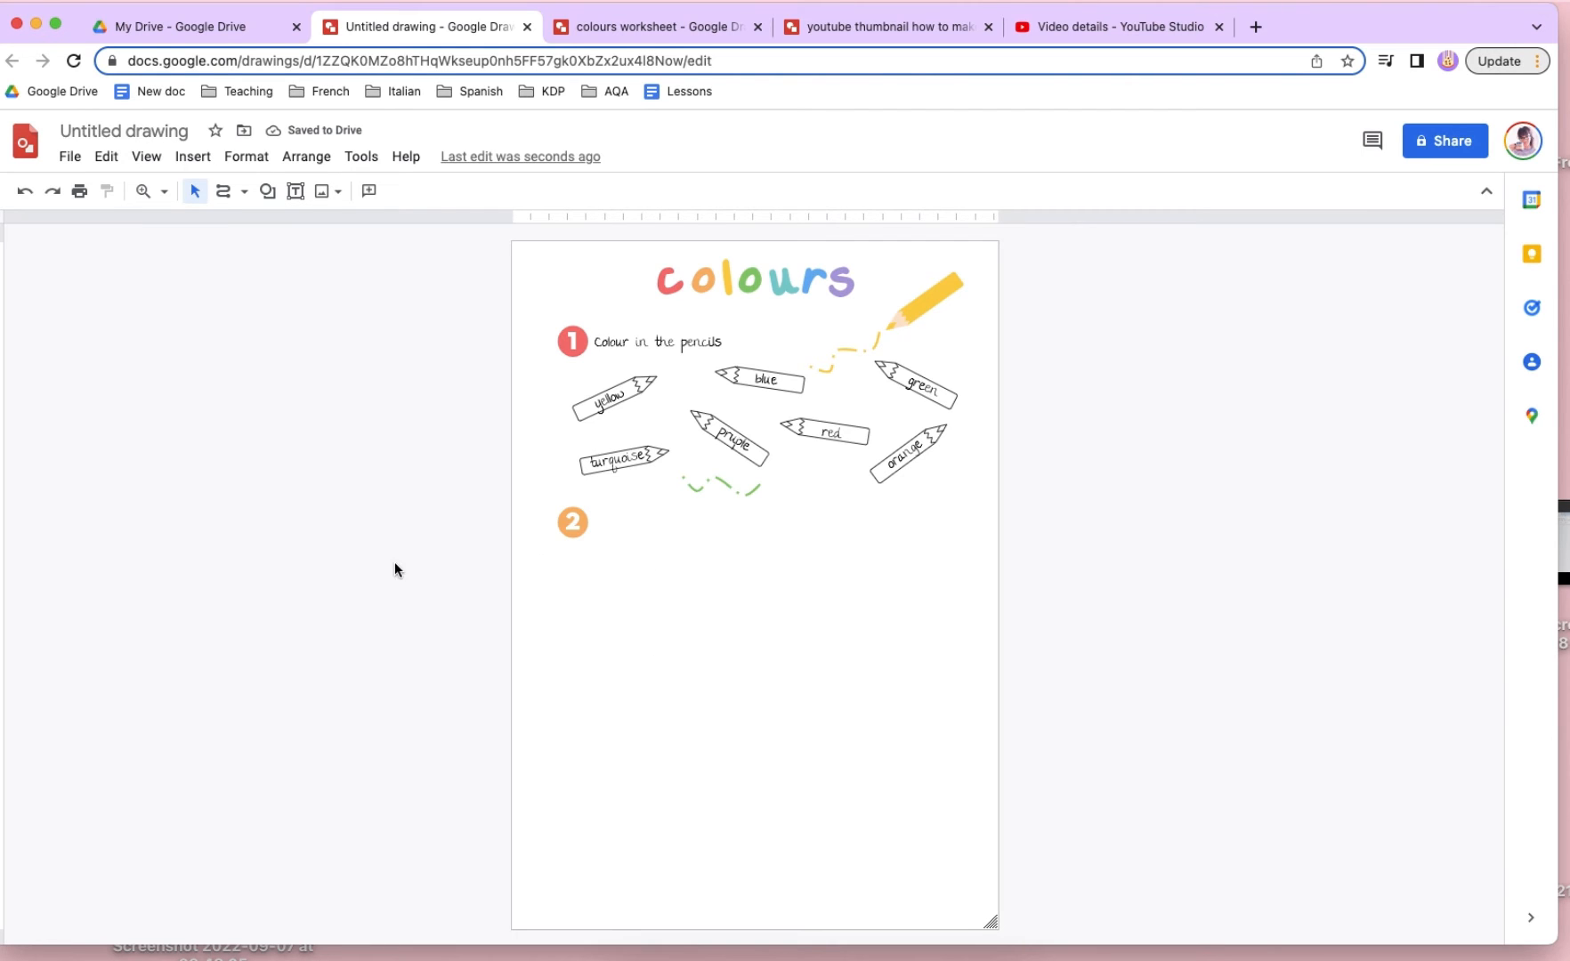
# - Insert a table with one column and four rows, shrink it and place it beside the number 2 circle
pyautogui.click(267, 191)
pyautogui.moveTo(278, 223)
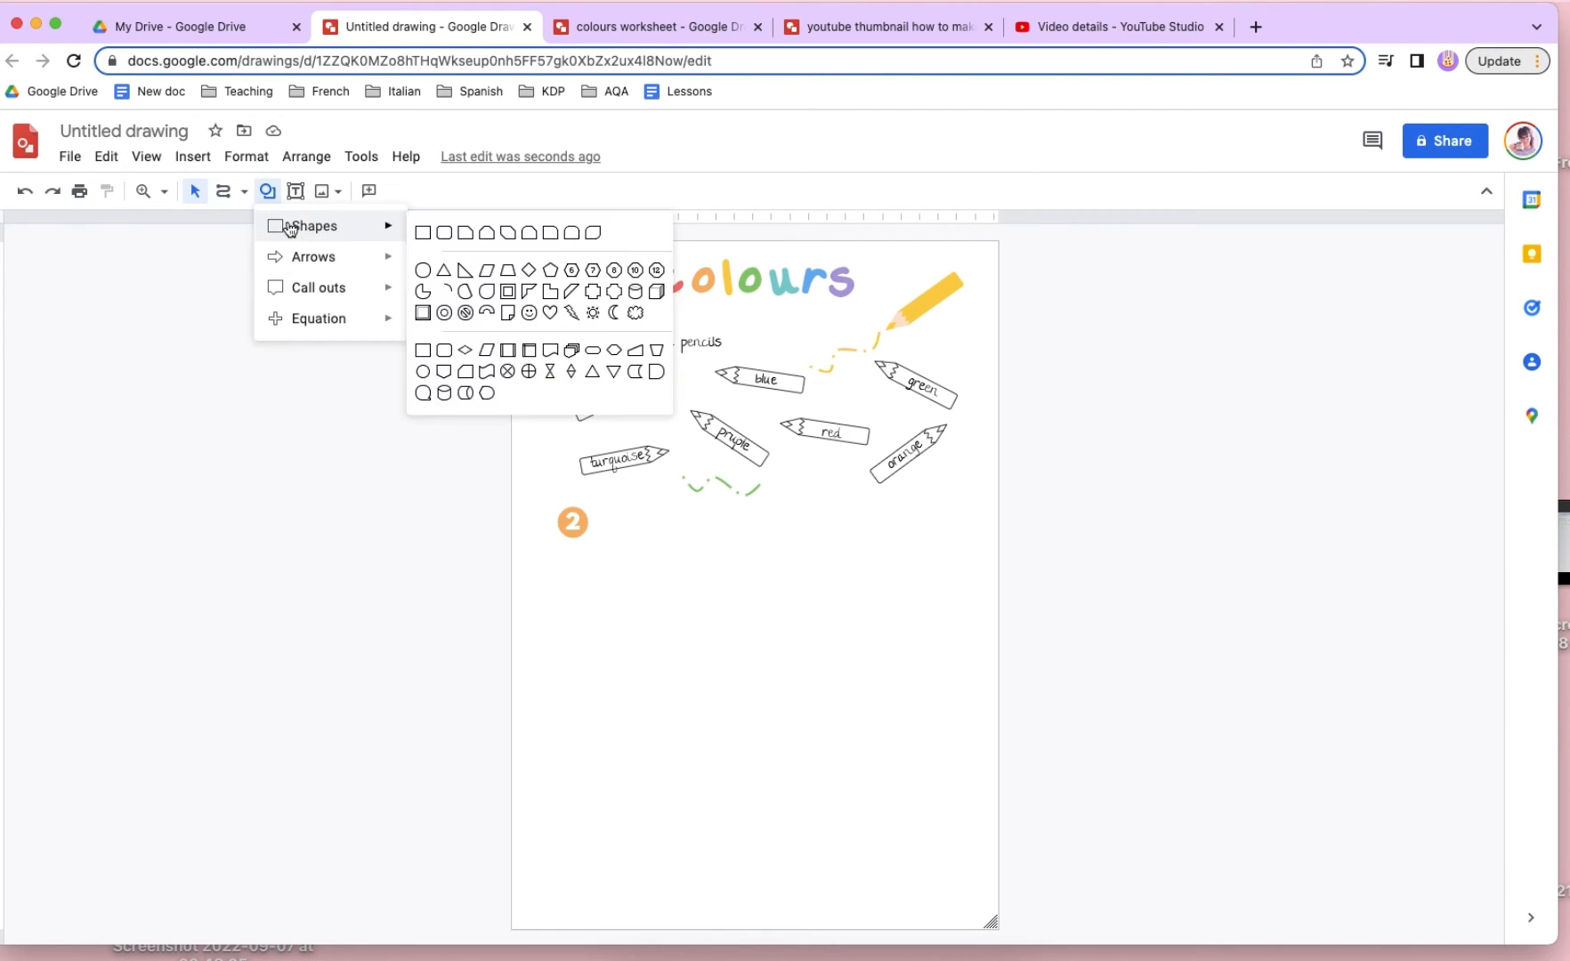
pyautogui.click(192, 156)
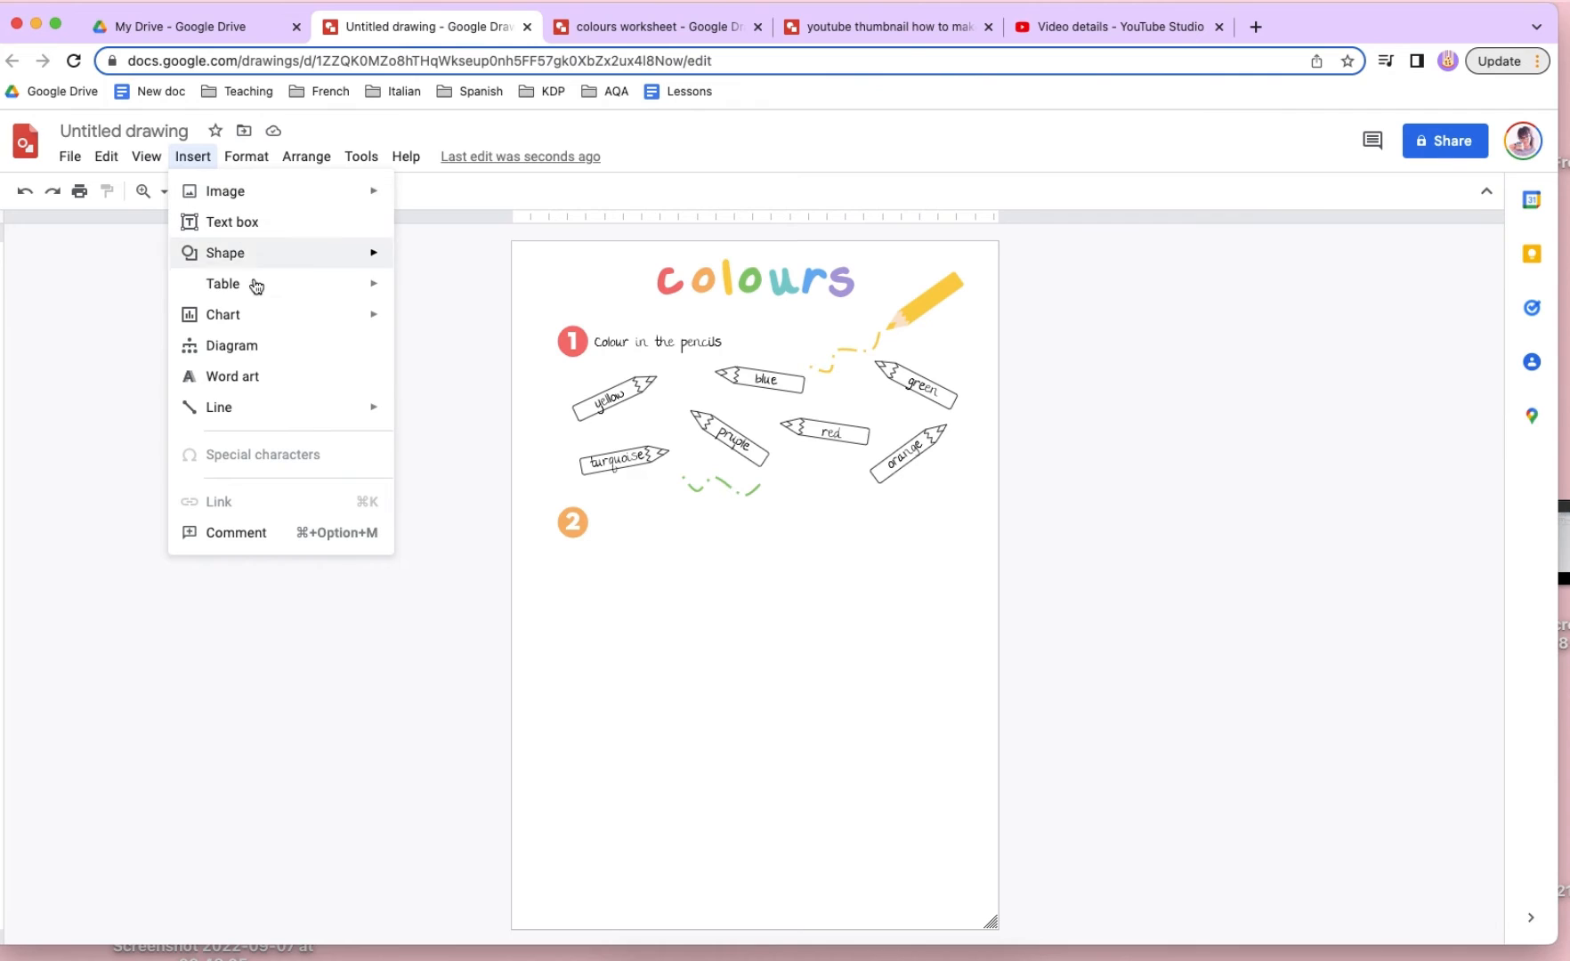
pyautogui.moveTo(258, 285)
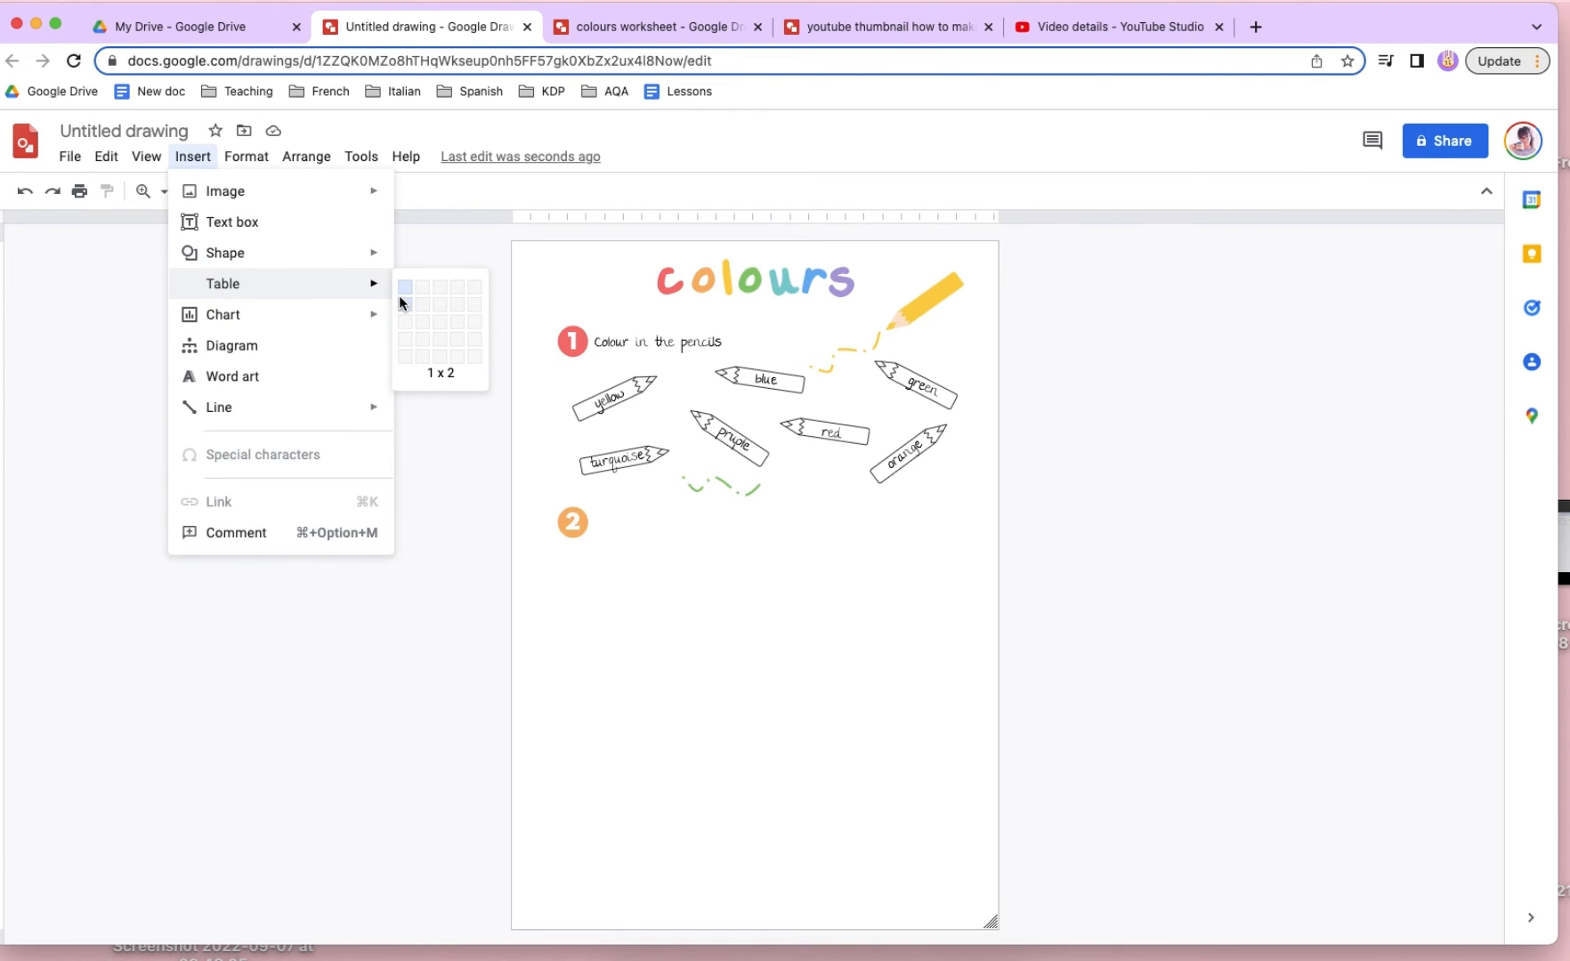
pyautogui.click(408, 341)
pyautogui.moveTo(605, 702); pyautogui.dragTo(679, 606)
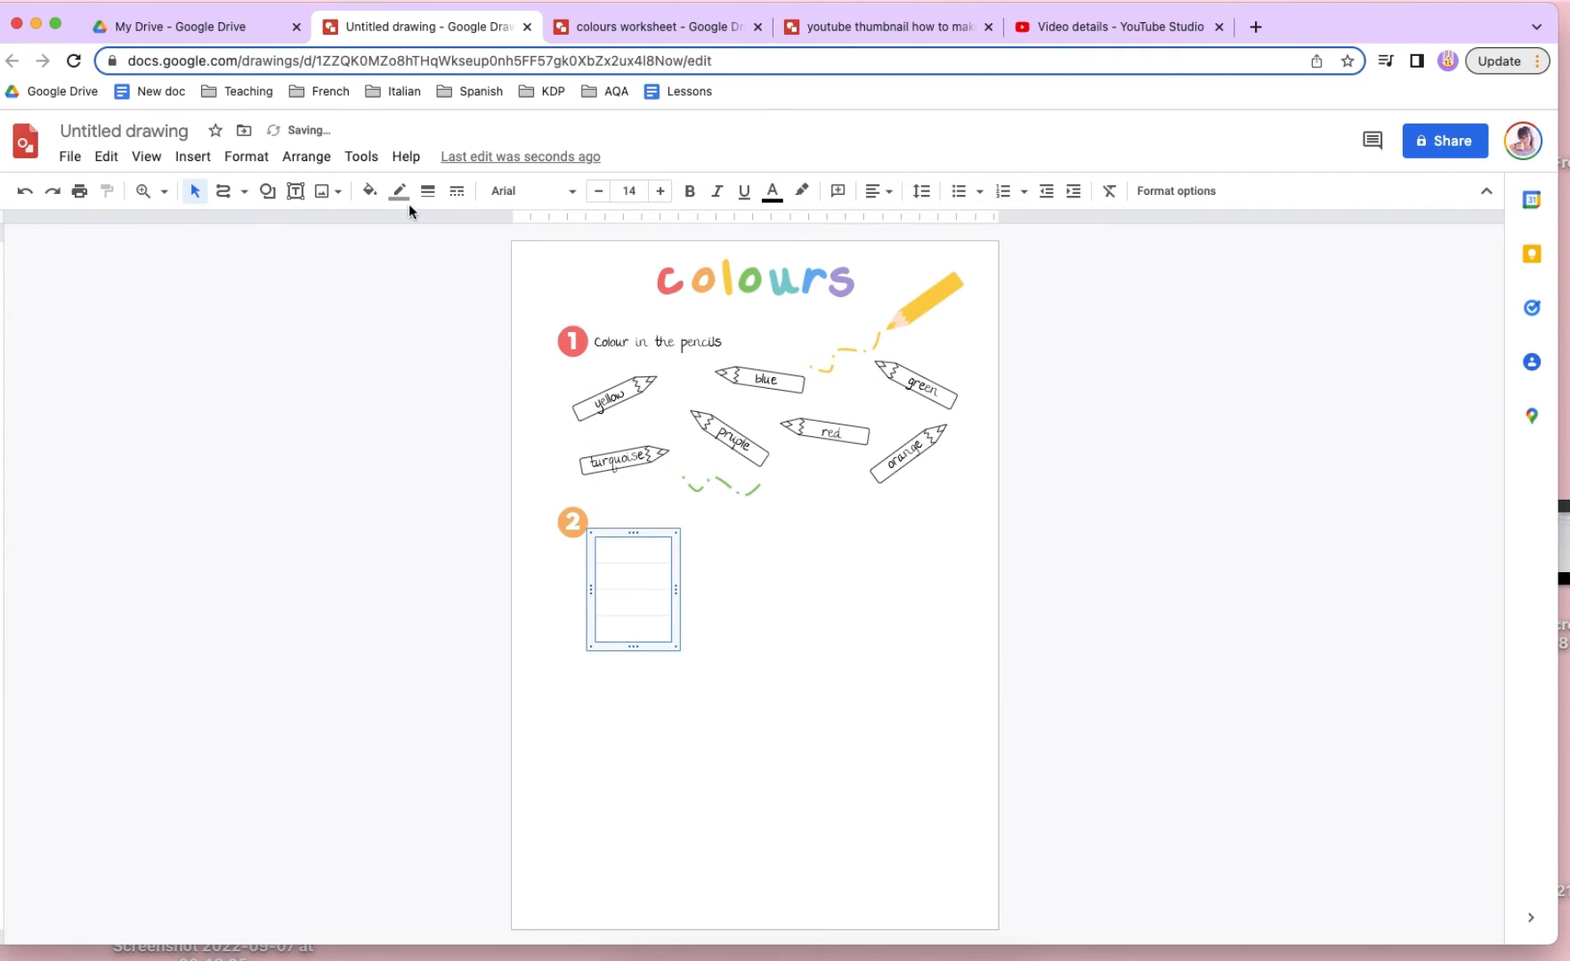
# - Give the table a thicker black border in a long dash-dot pattern and nudge it down and right
pyautogui.click(457, 191)
pyautogui.click(511, 381)
pyautogui.click(428, 191)
pyautogui.click(457, 322)
pyautogui.click(399, 190)
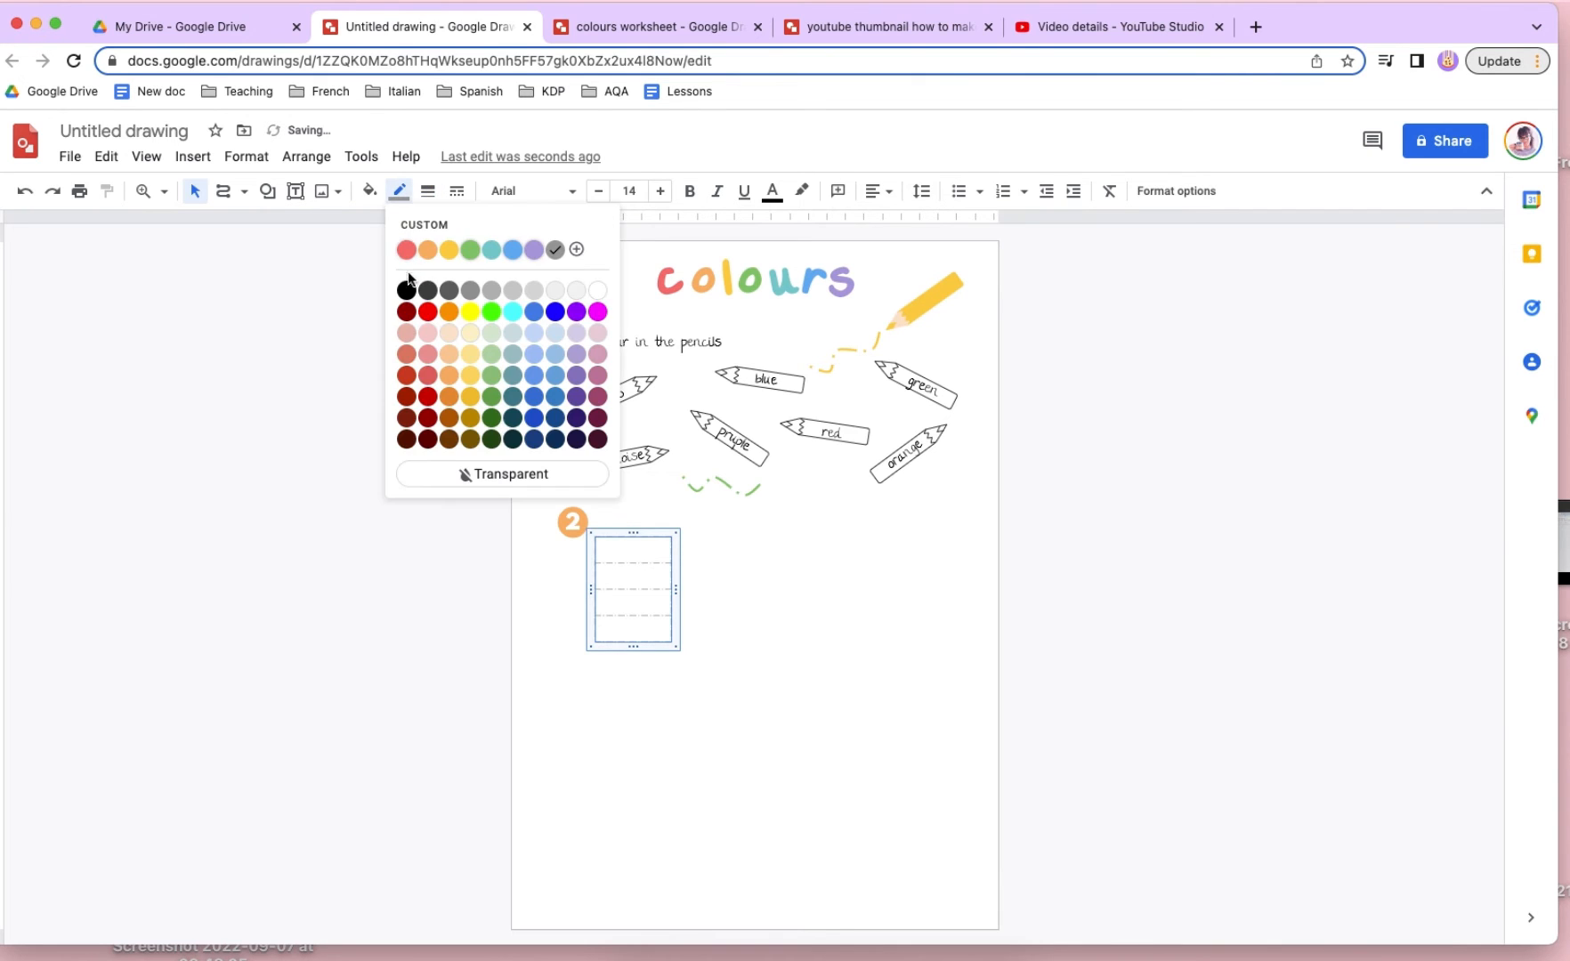
pyautogui.click(408, 279)
pyautogui.click(721, 612)
pyautogui.click(649, 592)
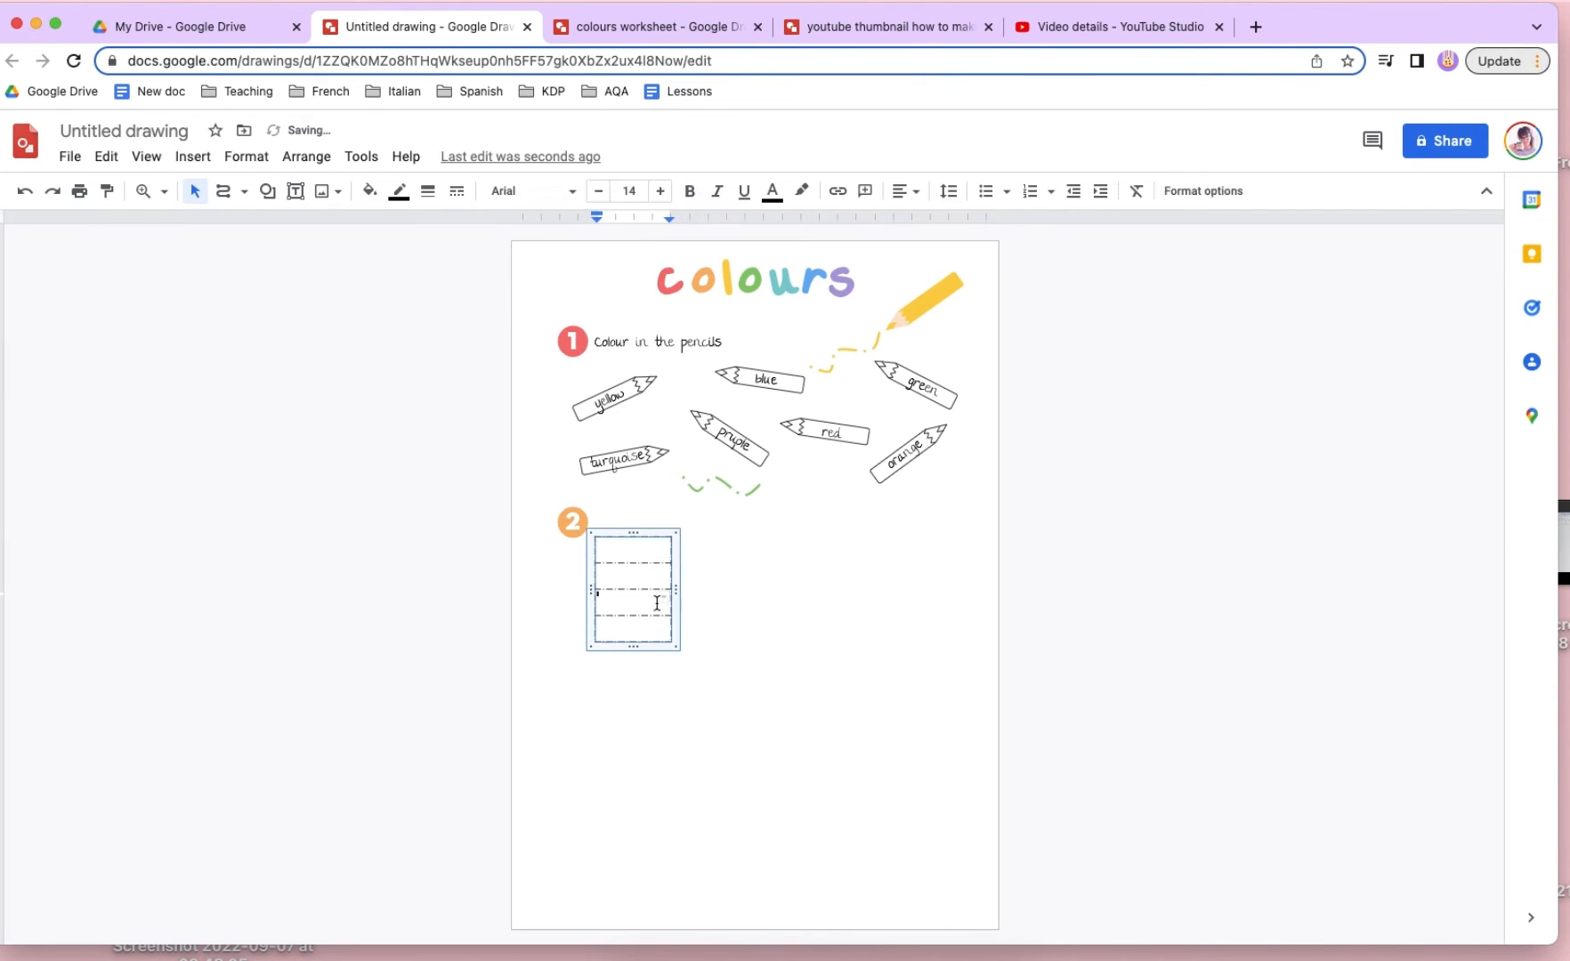
pyautogui.moveTo(678, 575); pyautogui.dragTo(687, 585)
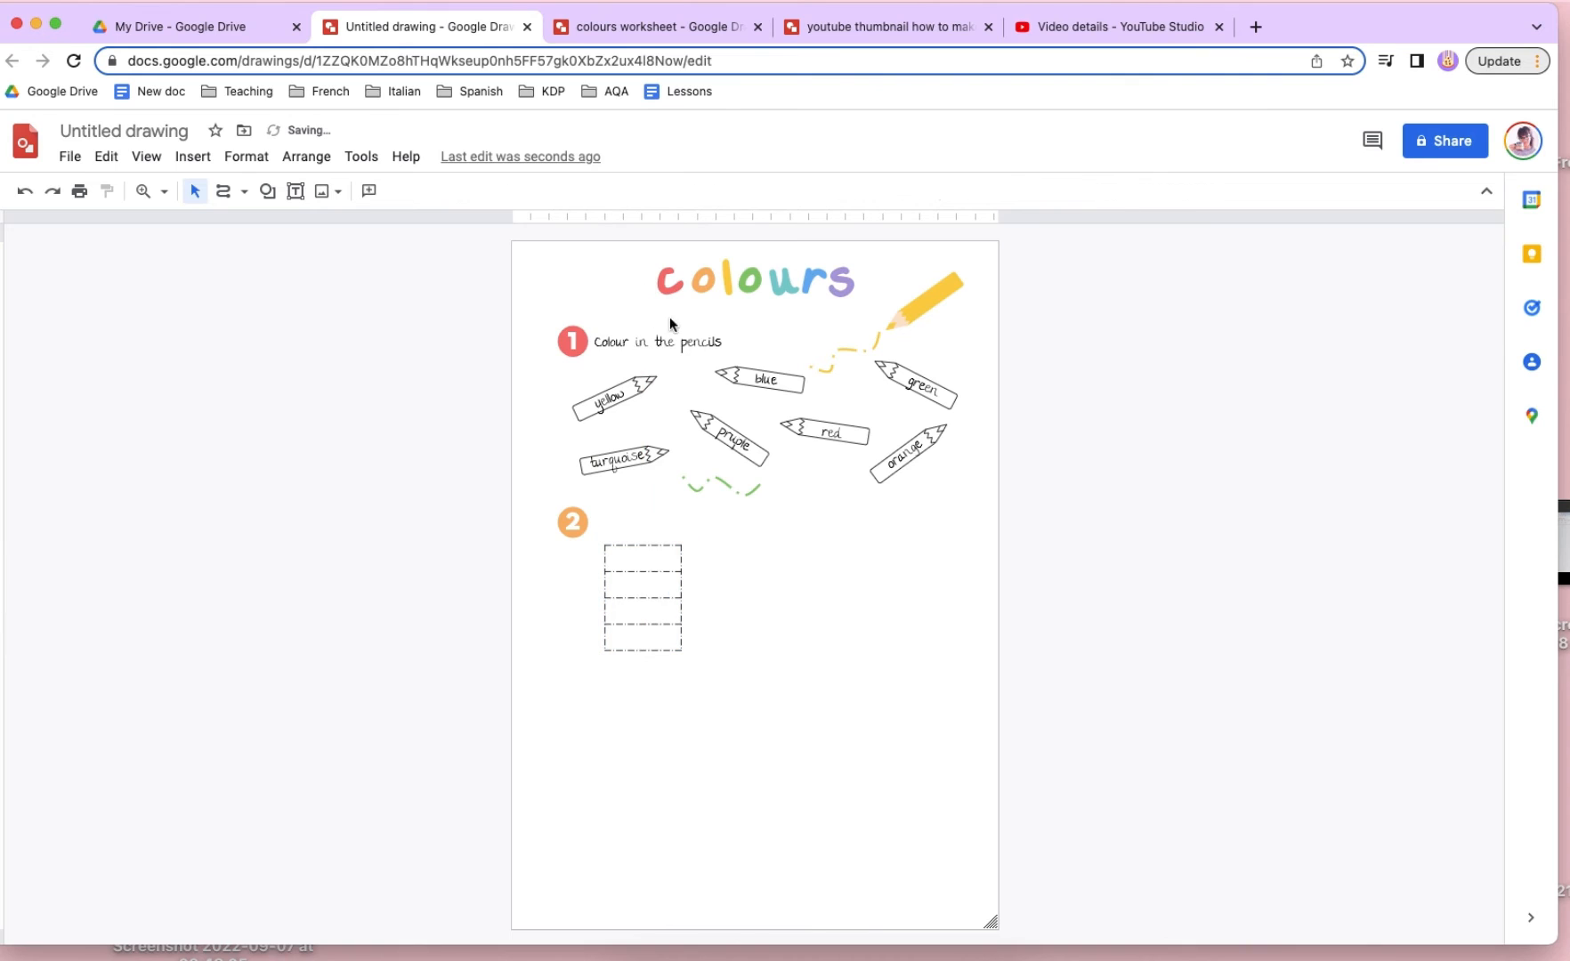
# - Copy the "Colour in the pencils" heading beside the number 2 circle and change its text to "Write the colour"
pyautogui.click(681, 341)
pyautogui.press('super+v')
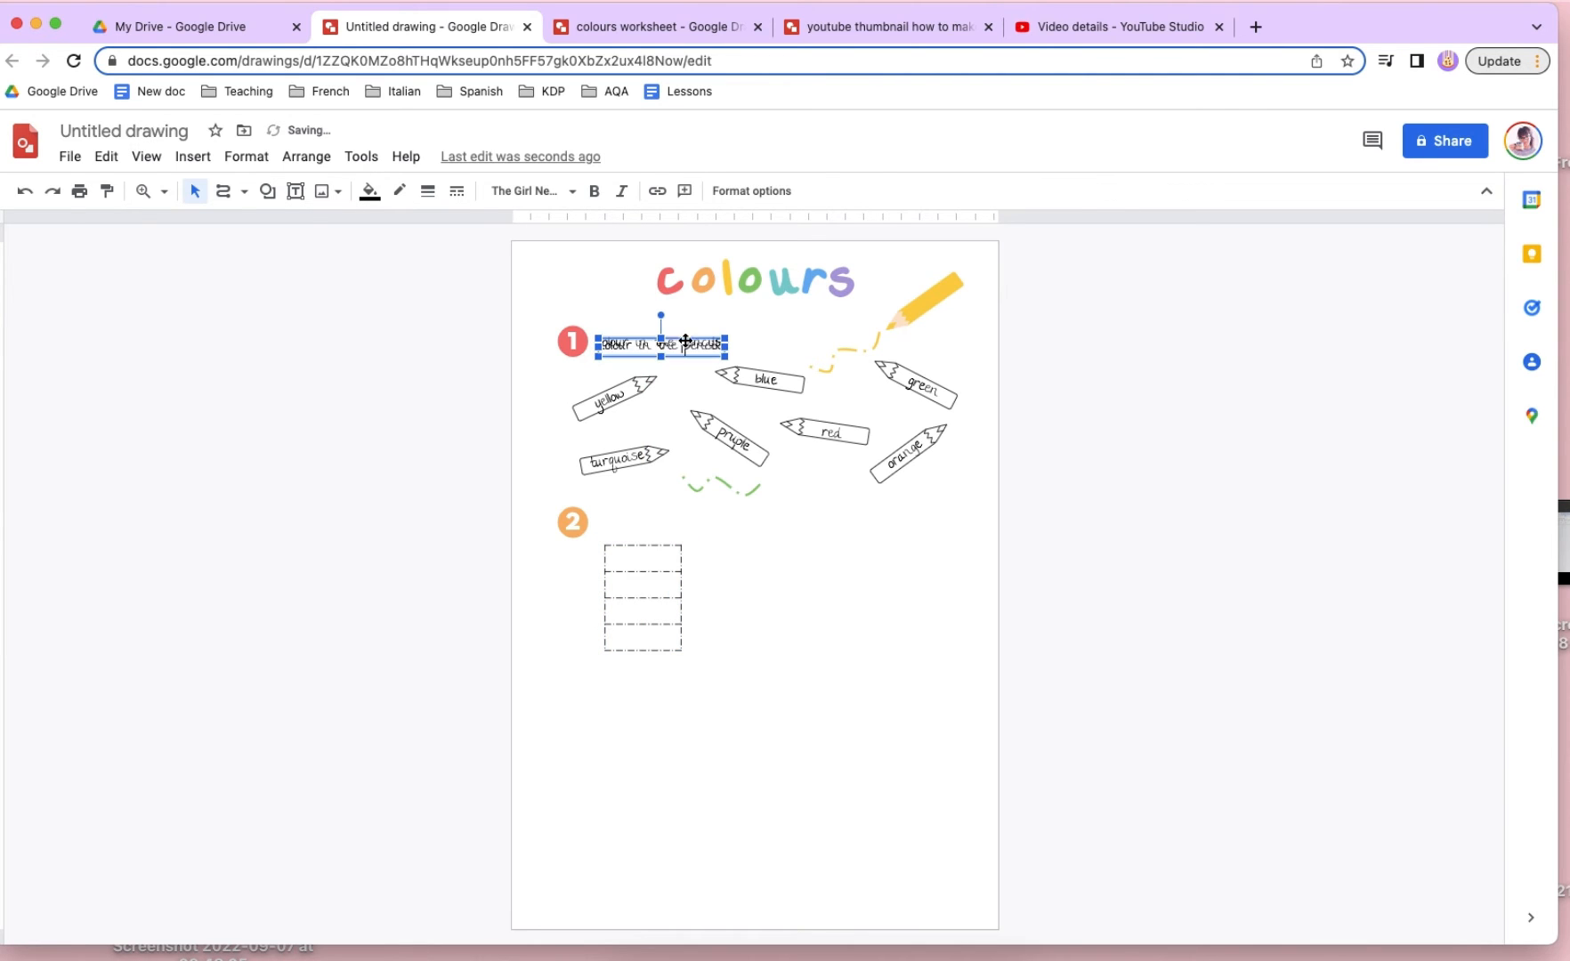
pyautogui.moveTo(686, 342)
pyautogui.mouseDown()
pyautogui.moveTo(705, 423)
pyautogui.moveTo(685, 522)
pyautogui.mouseUp()
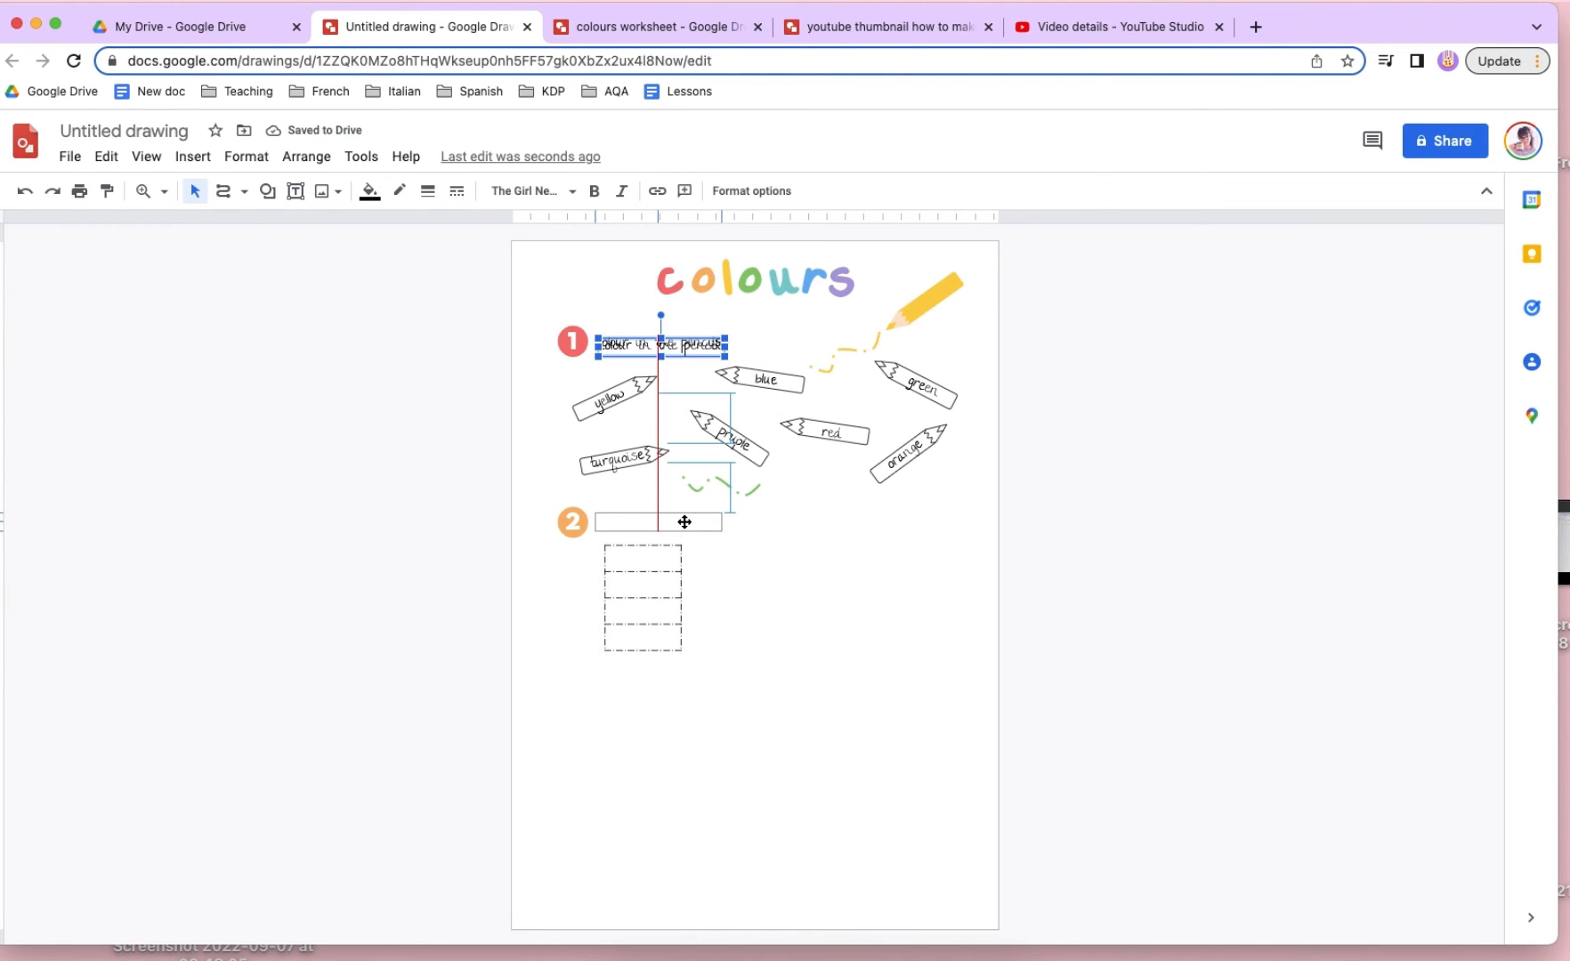
pyautogui.doubleClick(684, 522)
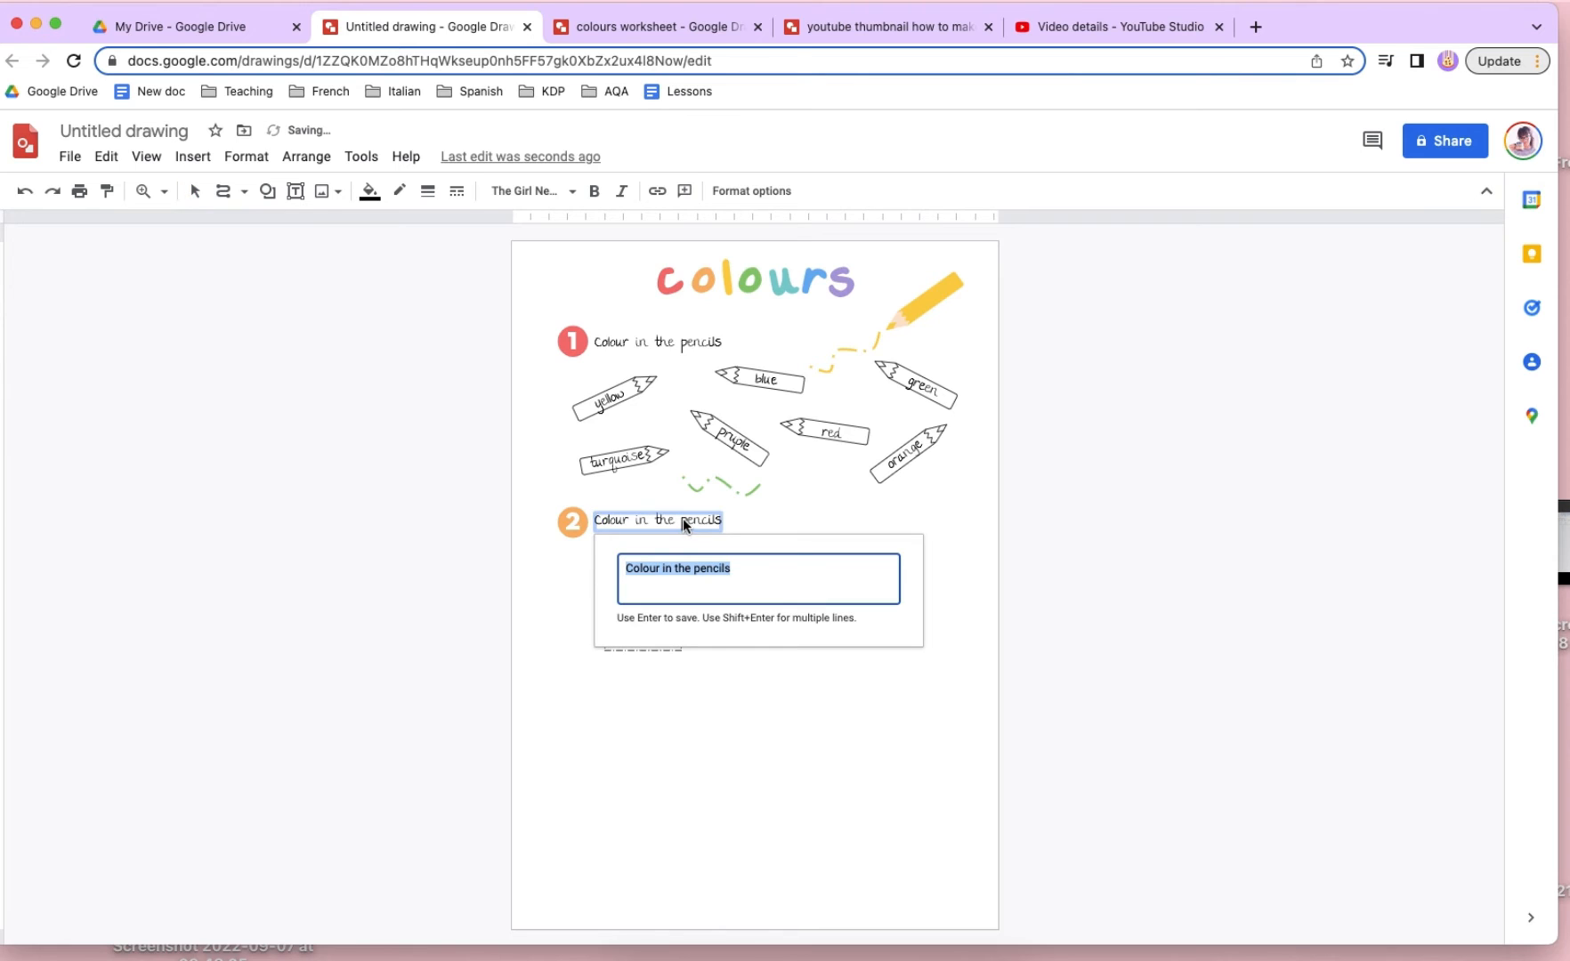
pyautogui.write('Write the colour')
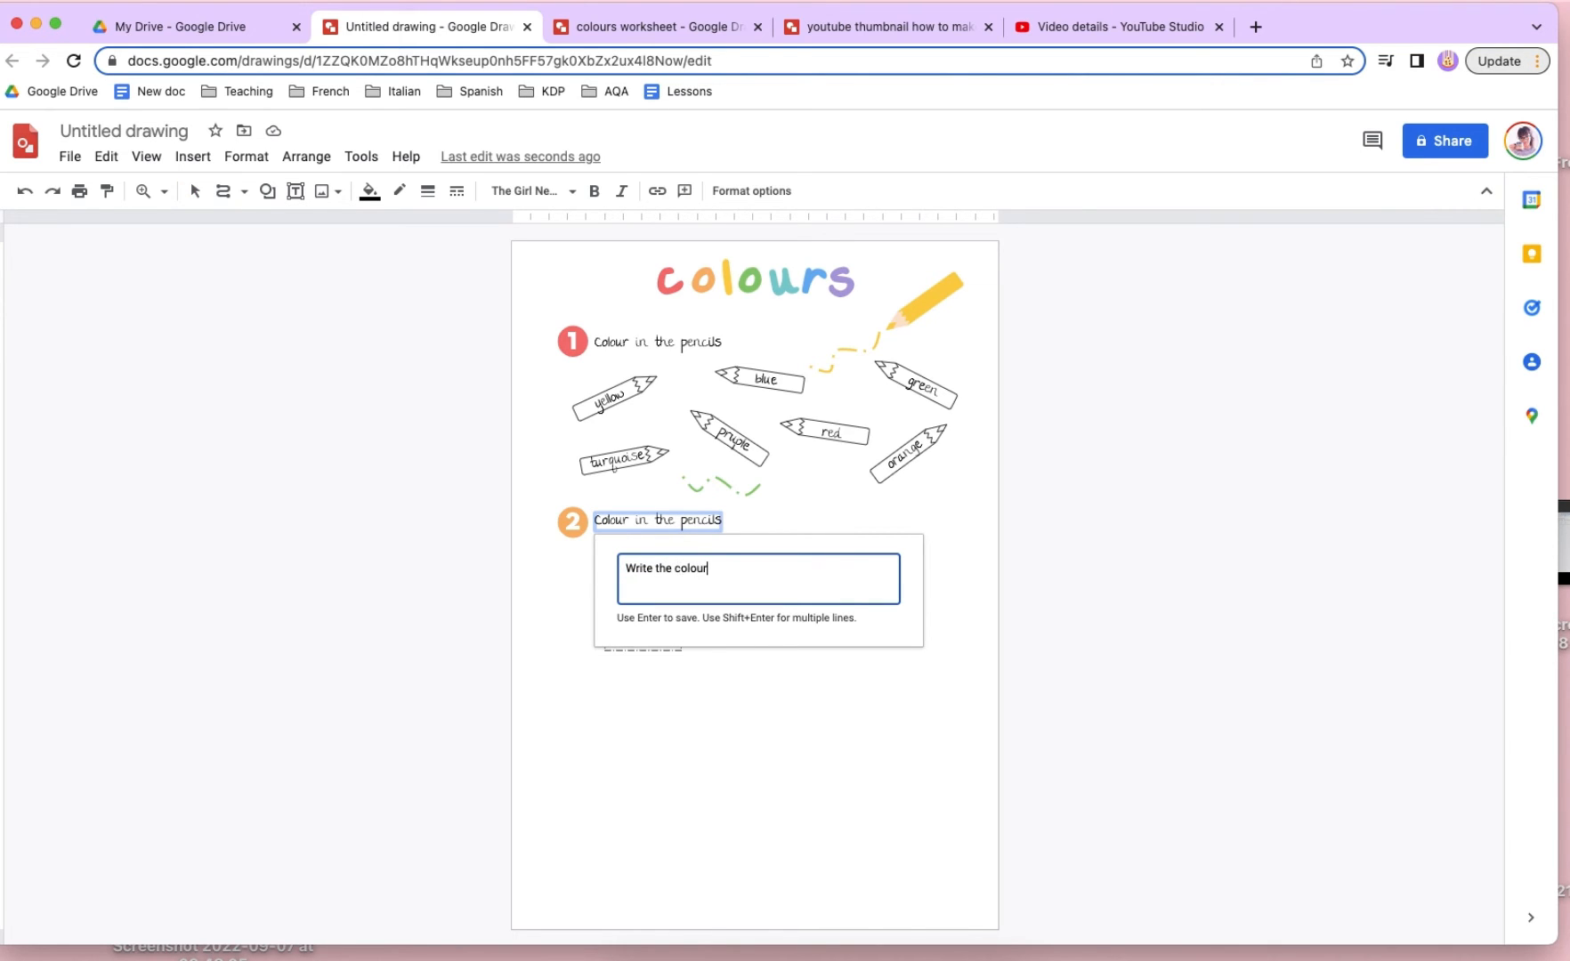
pyautogui.press('Return')
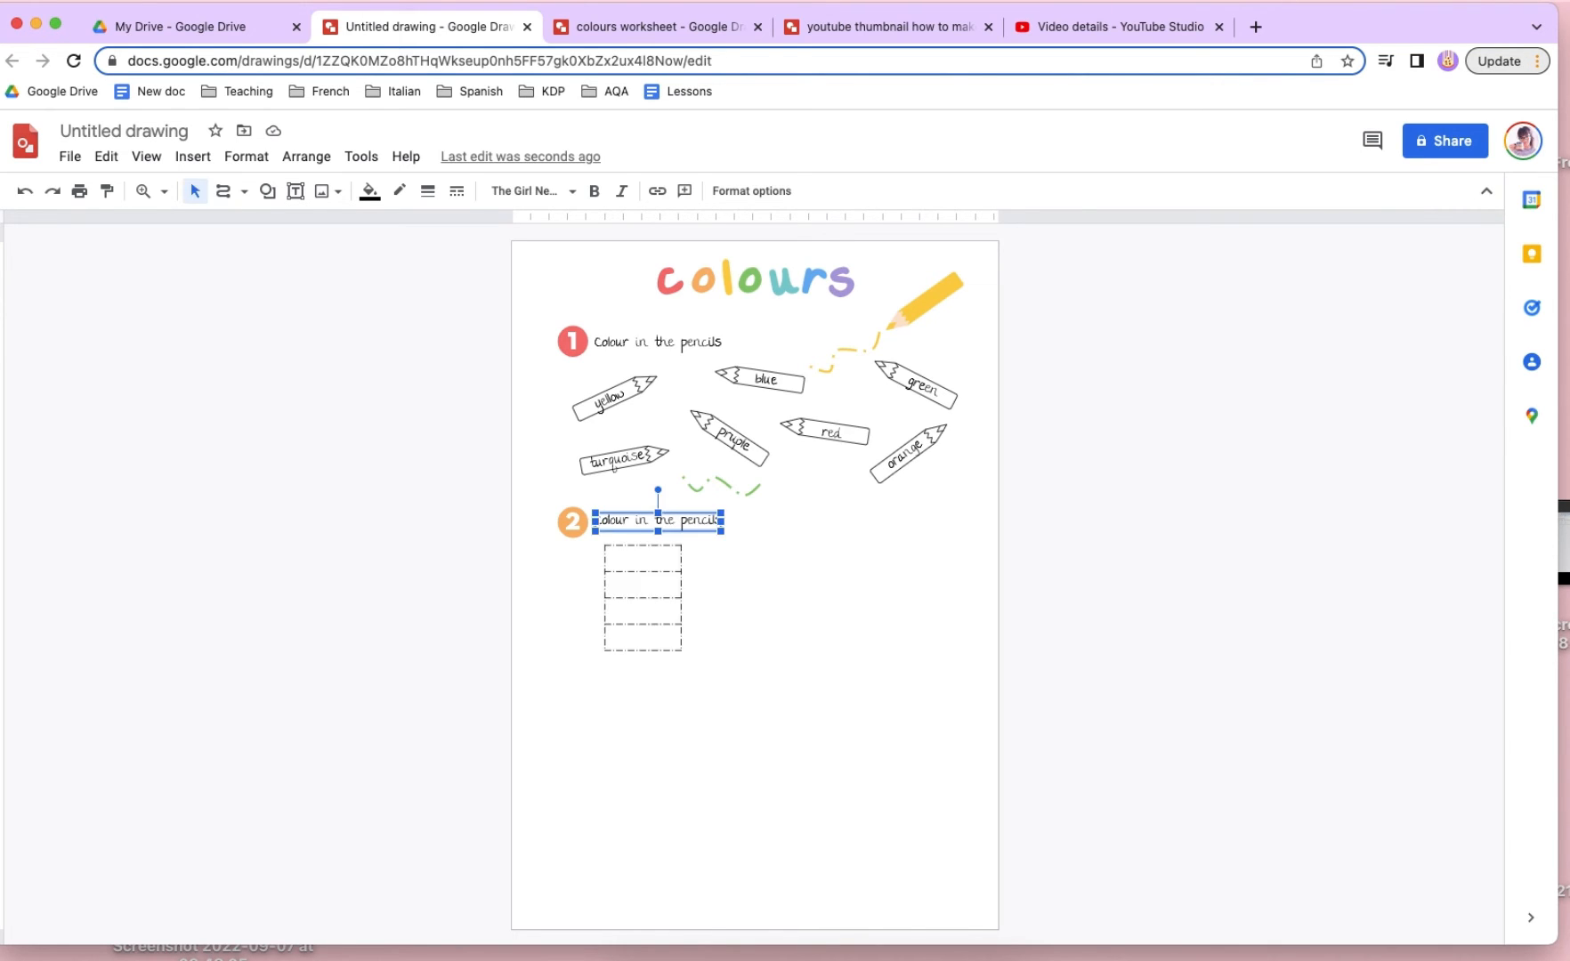
pyautogui.click(668, 575)
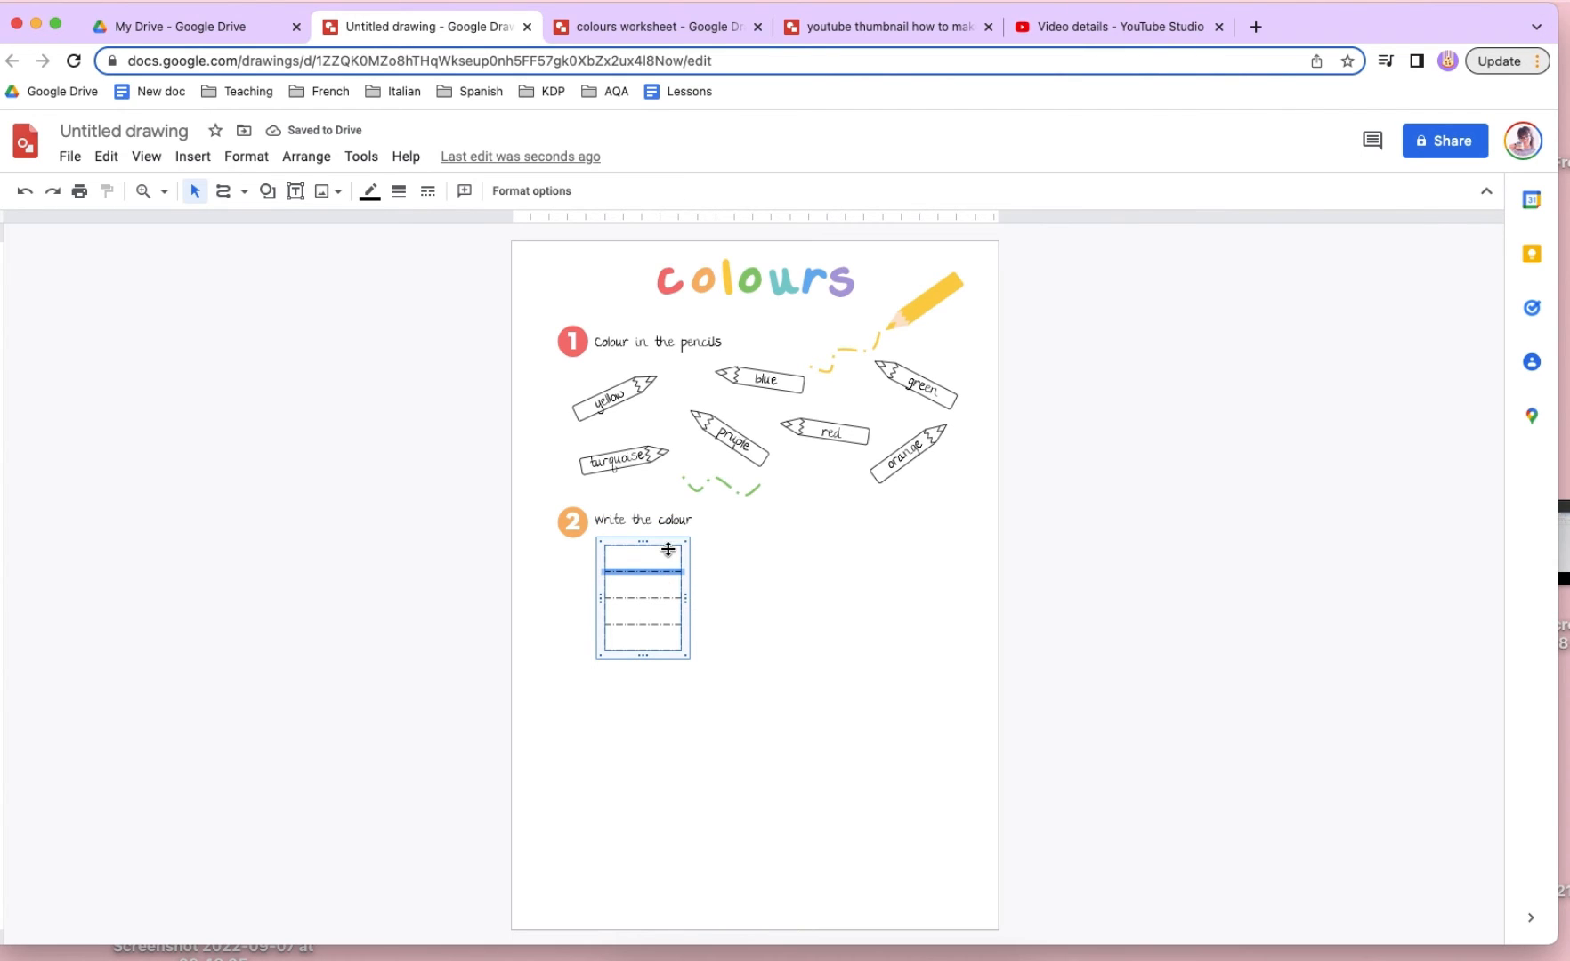
# - Draw a small circle beside the first row of the table under "Write the colour"
pyautogui.click(688, 662)
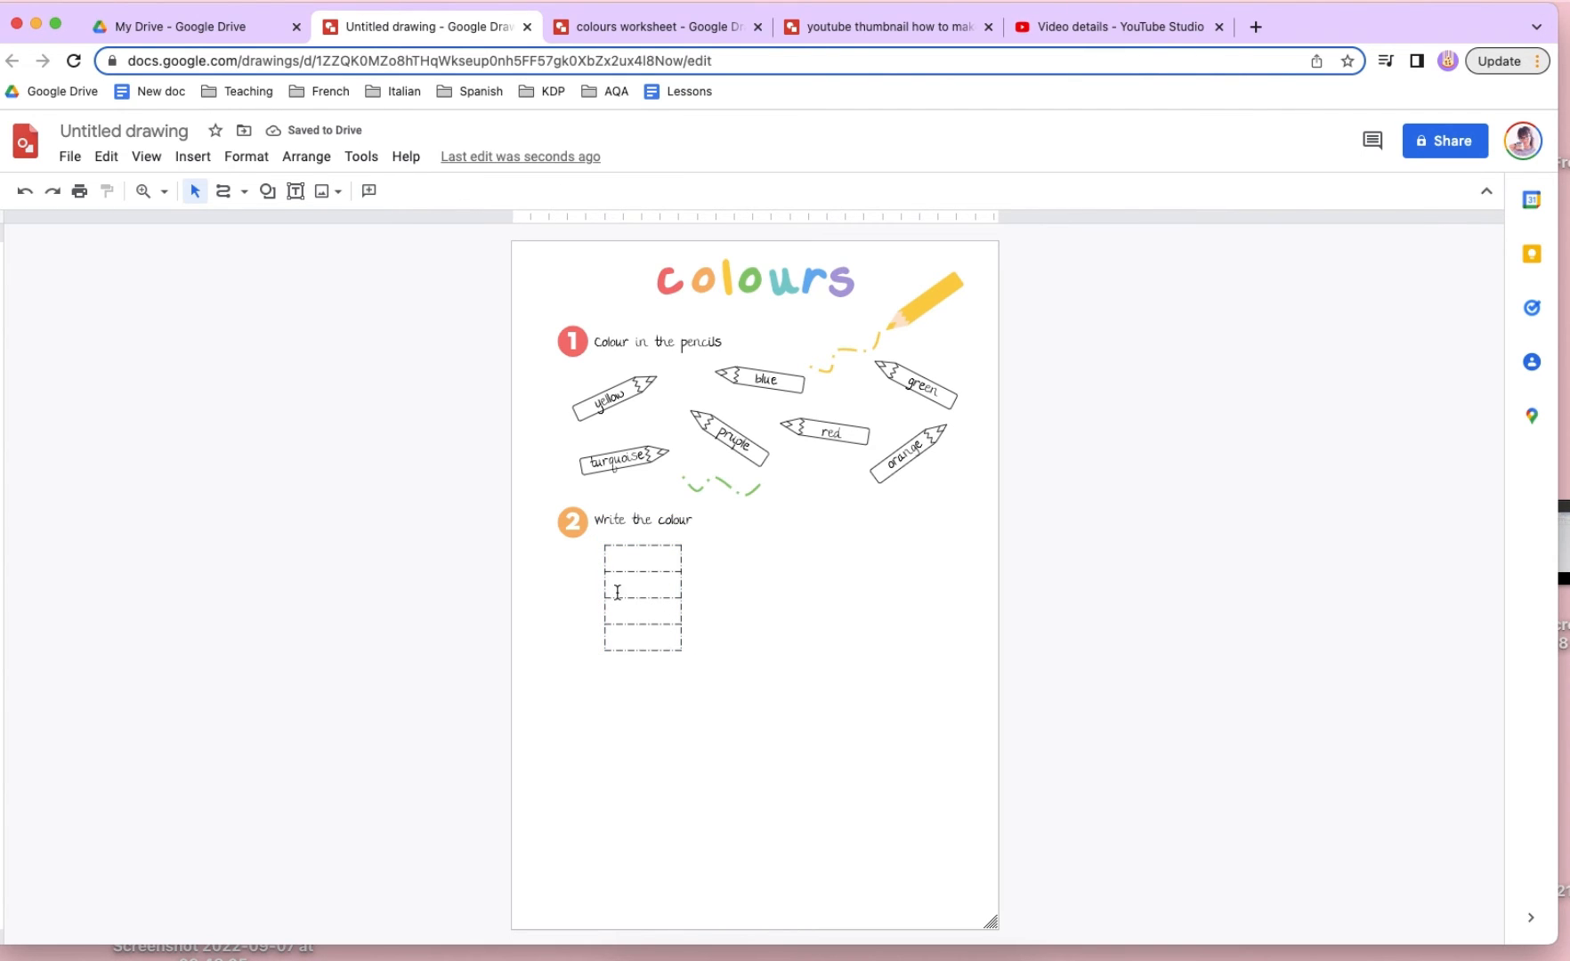
pyautogui.click(269, 193)
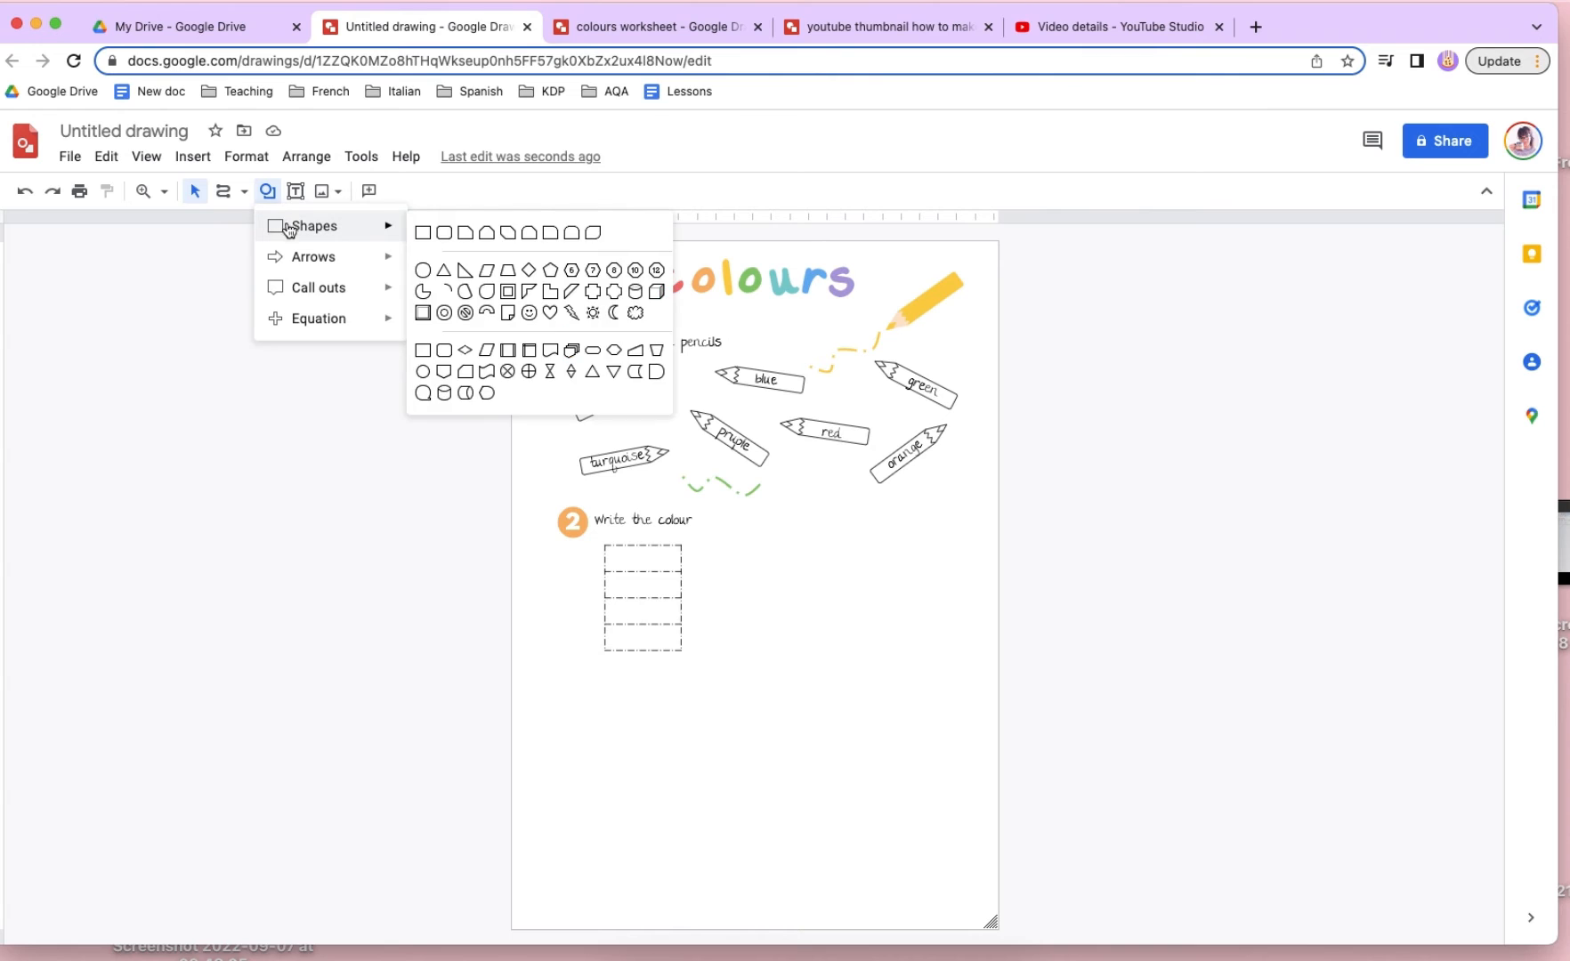
pyautogui.click(292, 200)
pyautogui.click(267, 191)
pyautogui.moveTo(393, 230)
pyautogui.click(425, 269)
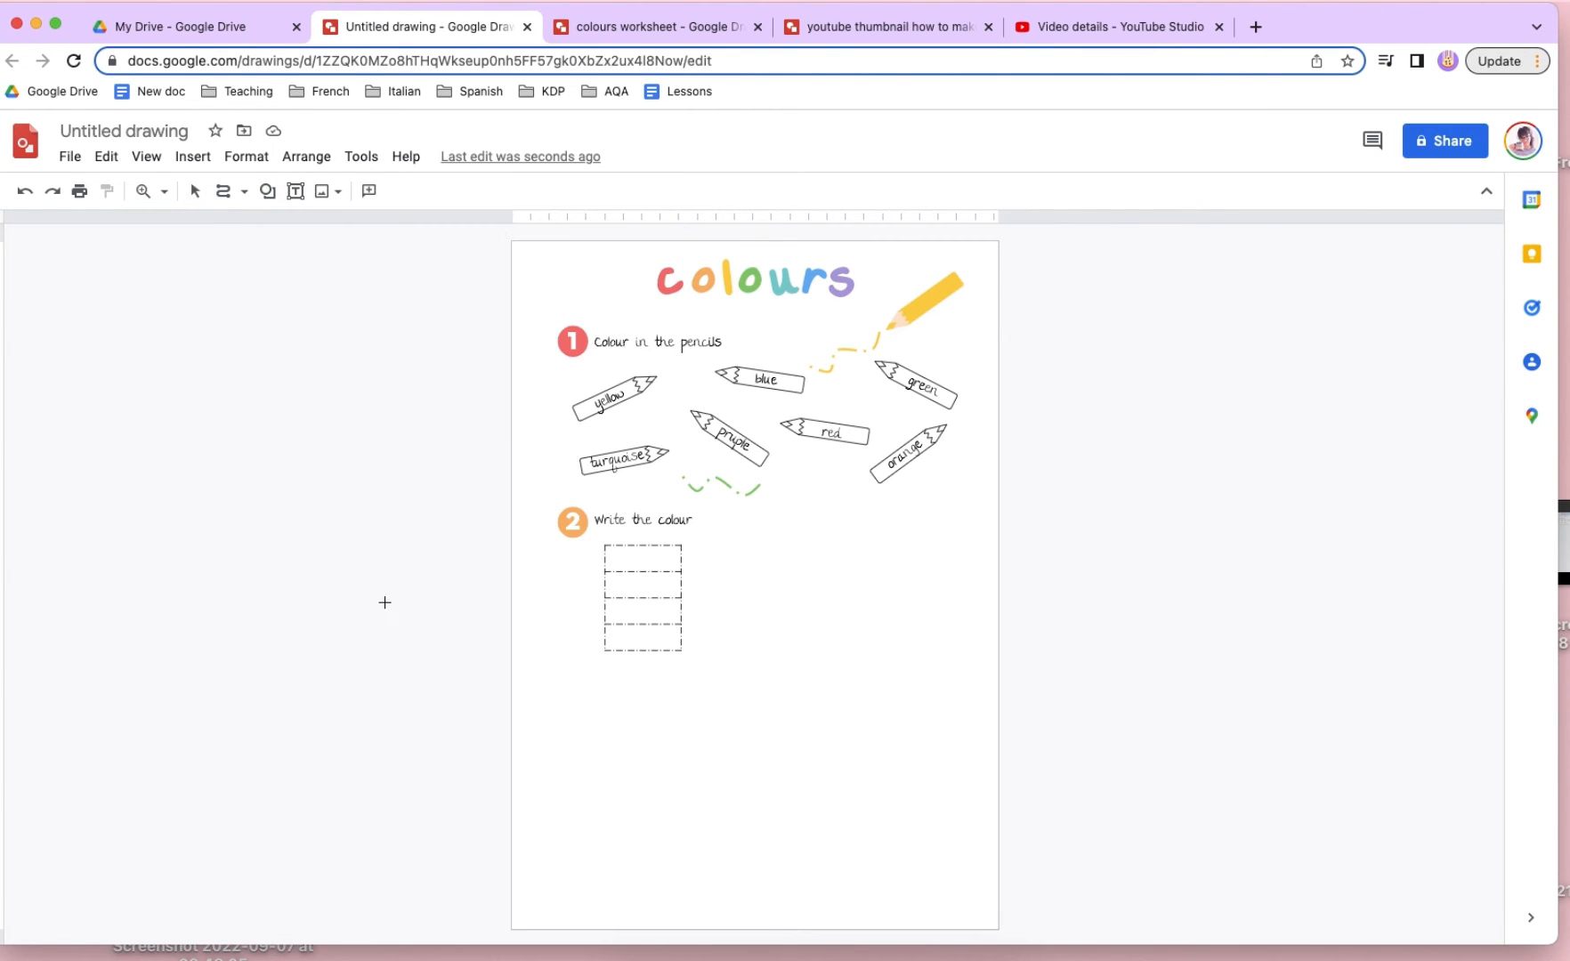
pyautogui.moveTo(384, 599)
pyautogui.mouseDown()
pyautogui.moveTo(477, 692)
pyautogui.moveTo(411, 630)
pyautogui.moveTo(582, 559)
pyautogui.mouseUp()
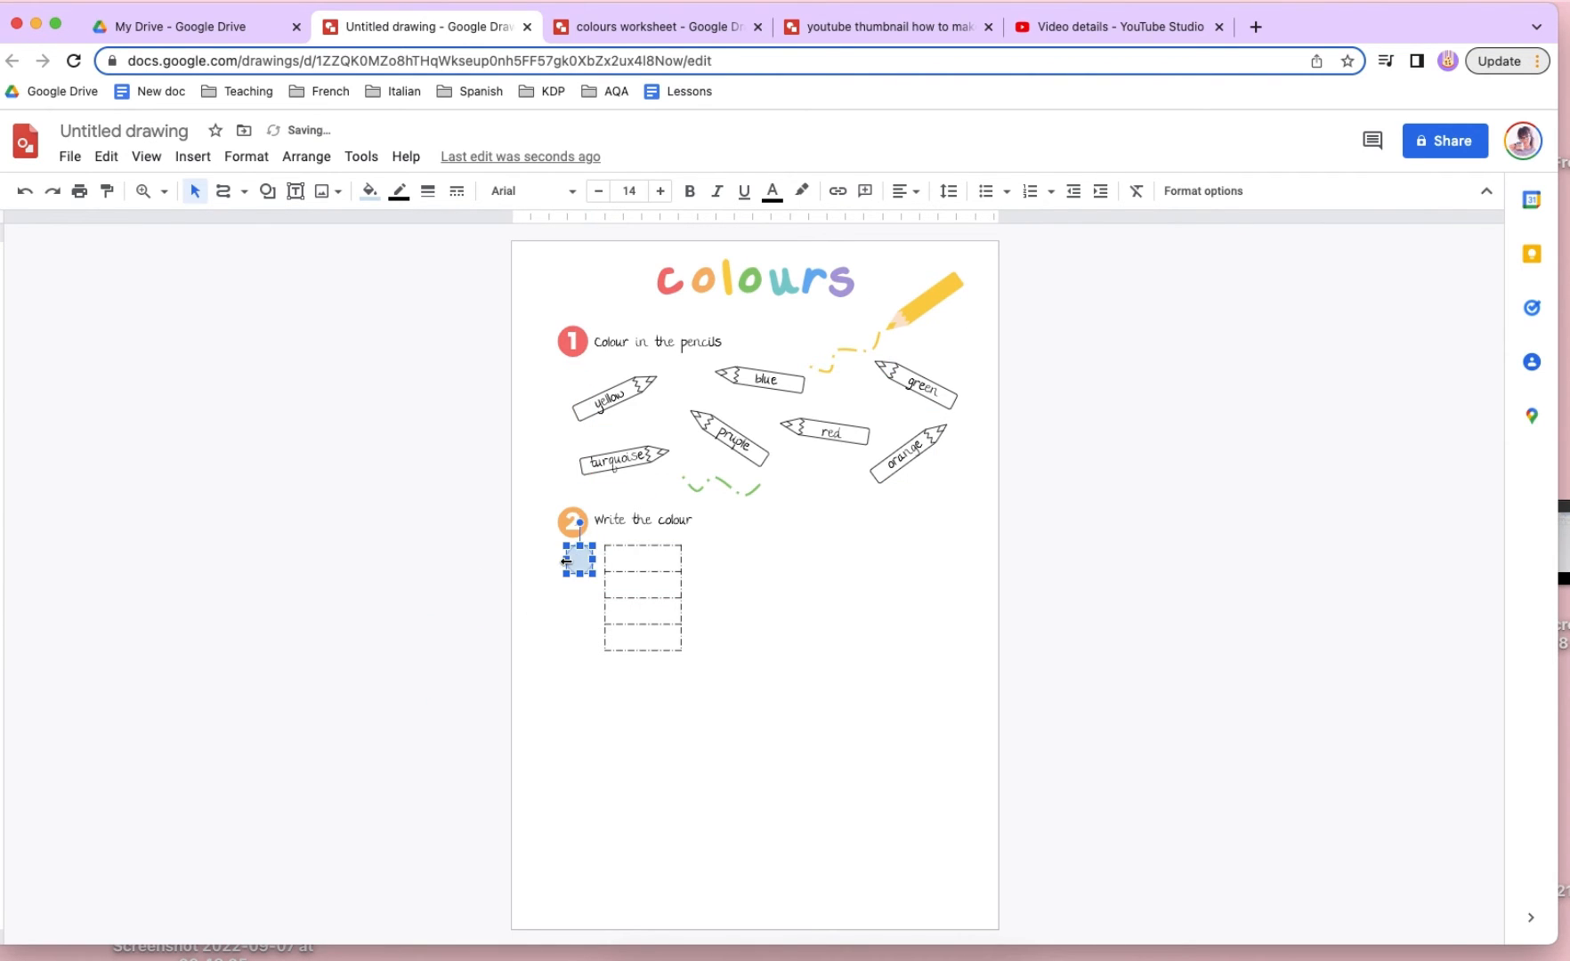
# - Check the finished colours worksheet for reference, and give the new circle the custom red as fill and border colour
pyautogui.click(584, 34)
pyautogui.click(783, 630)
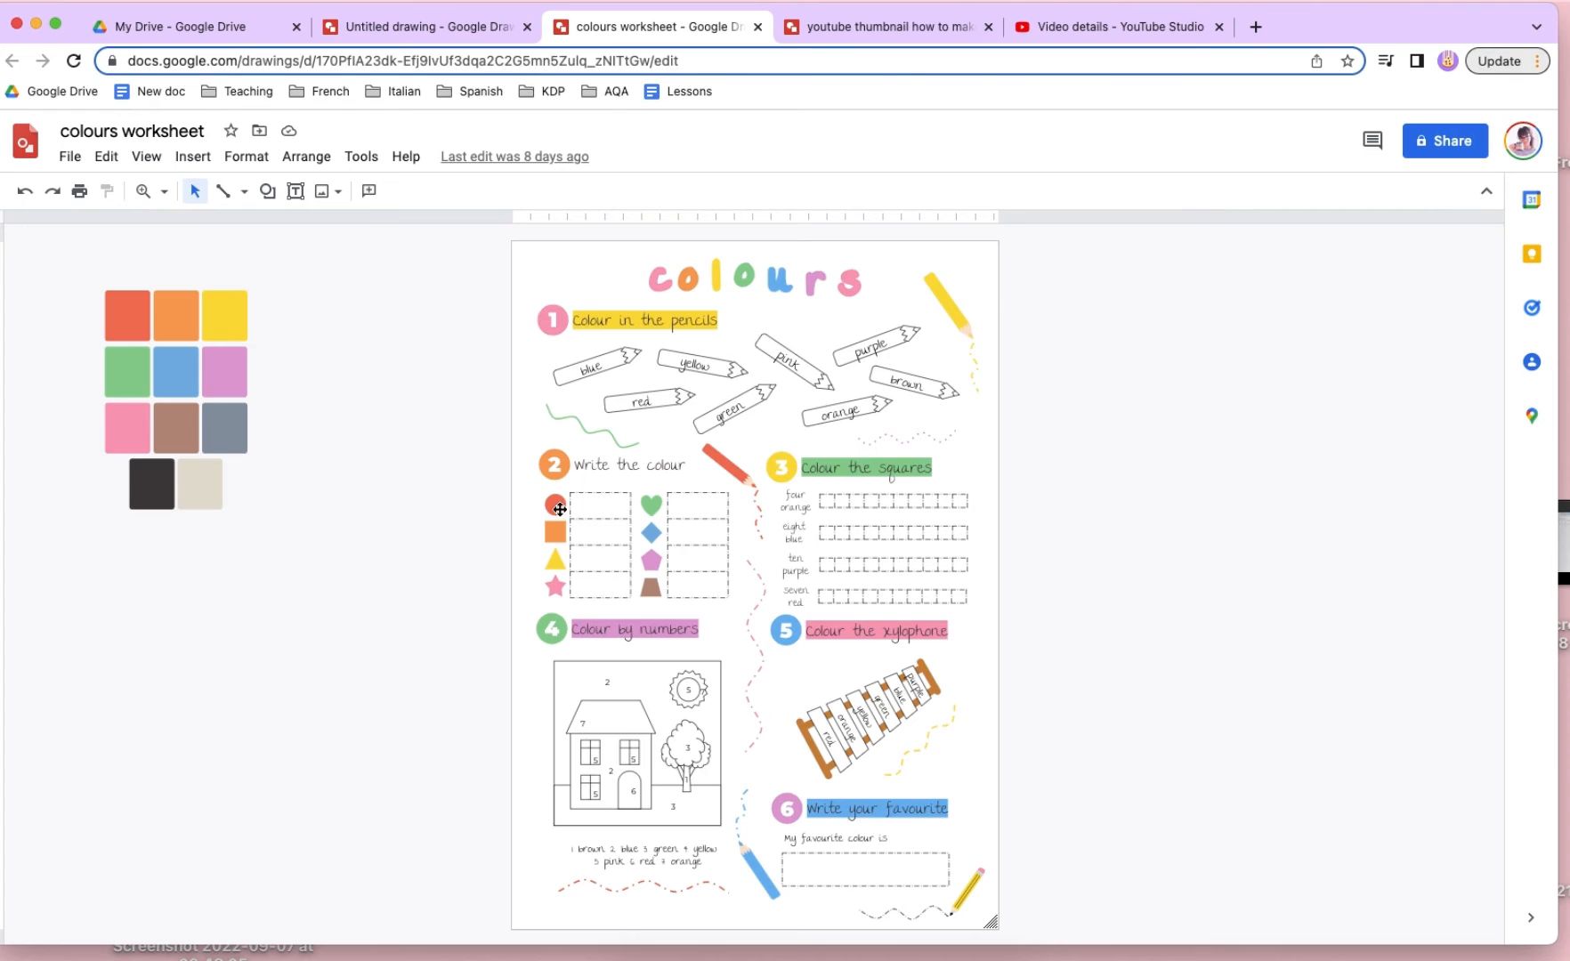
pyautogui.click(419, 27)
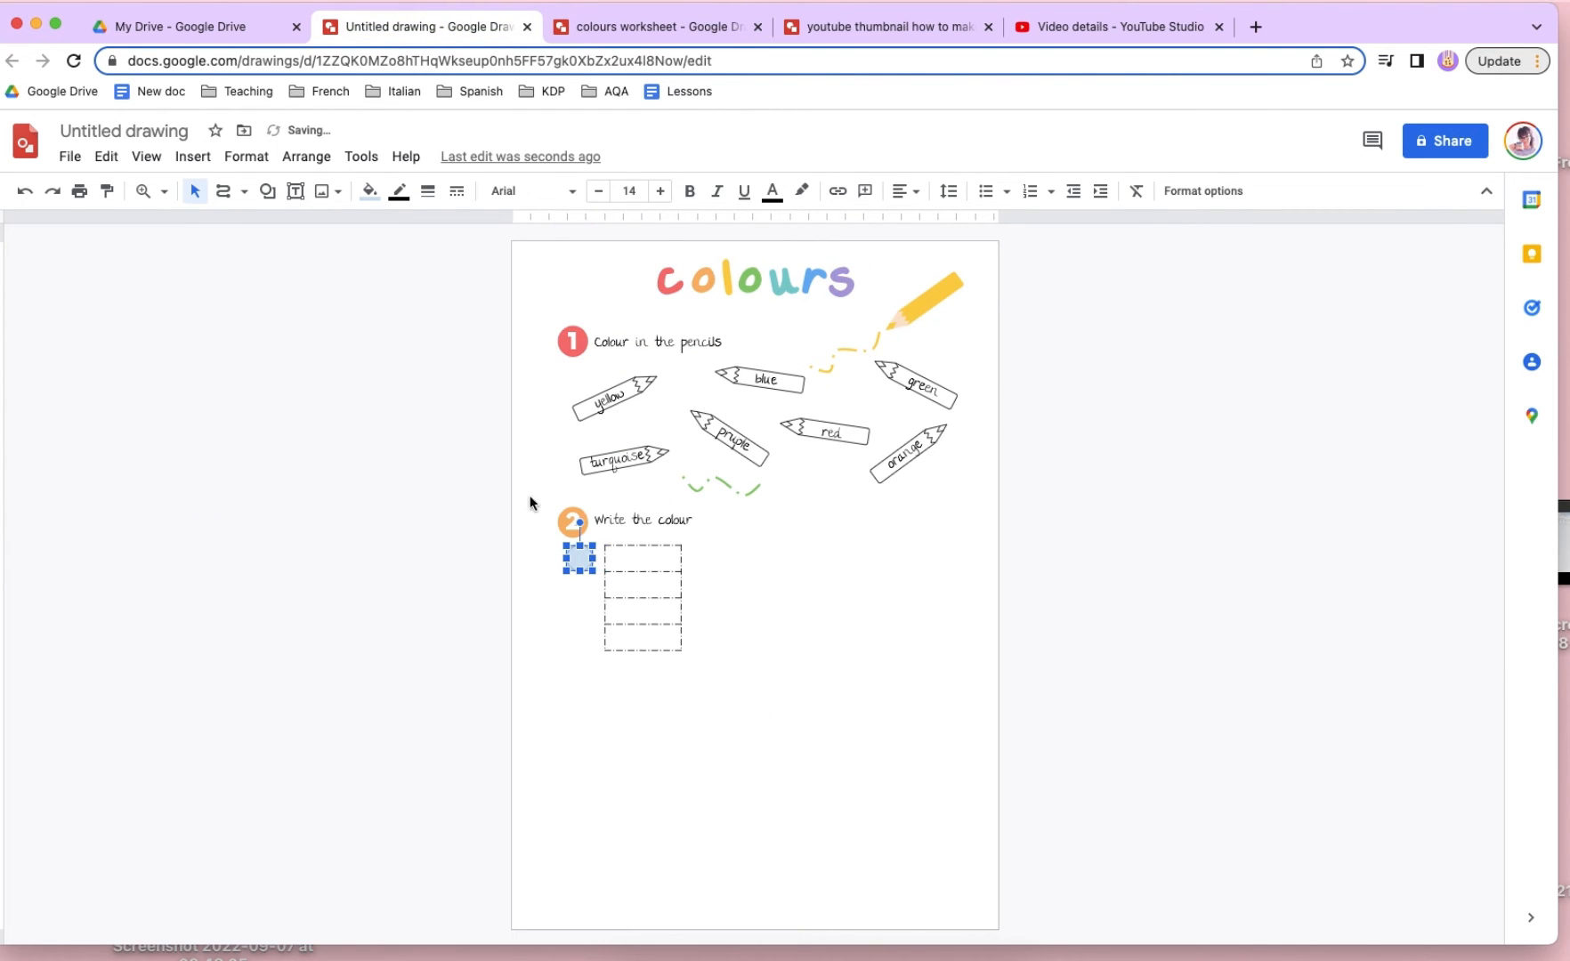
pyautogui.click(369, 193)
pyautogui.click(378, 285)
pyautogui.click(399, 192)
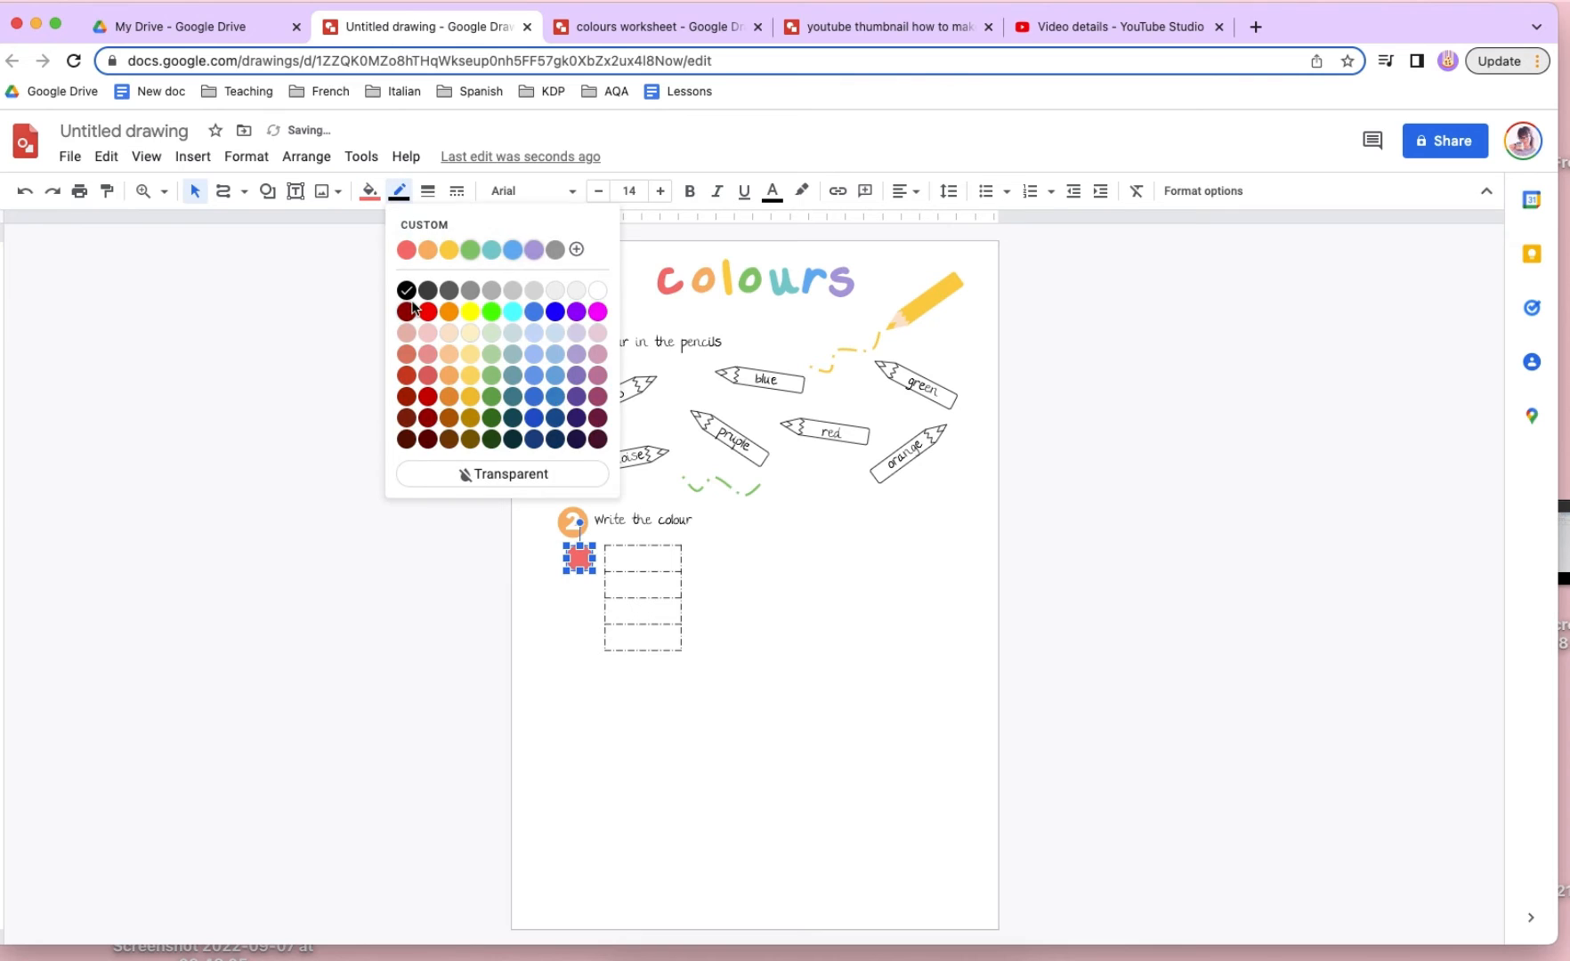
pyautogui.click(407, 253)
pyautogui.click(402, 307)
pyautogui.click(576, 561)
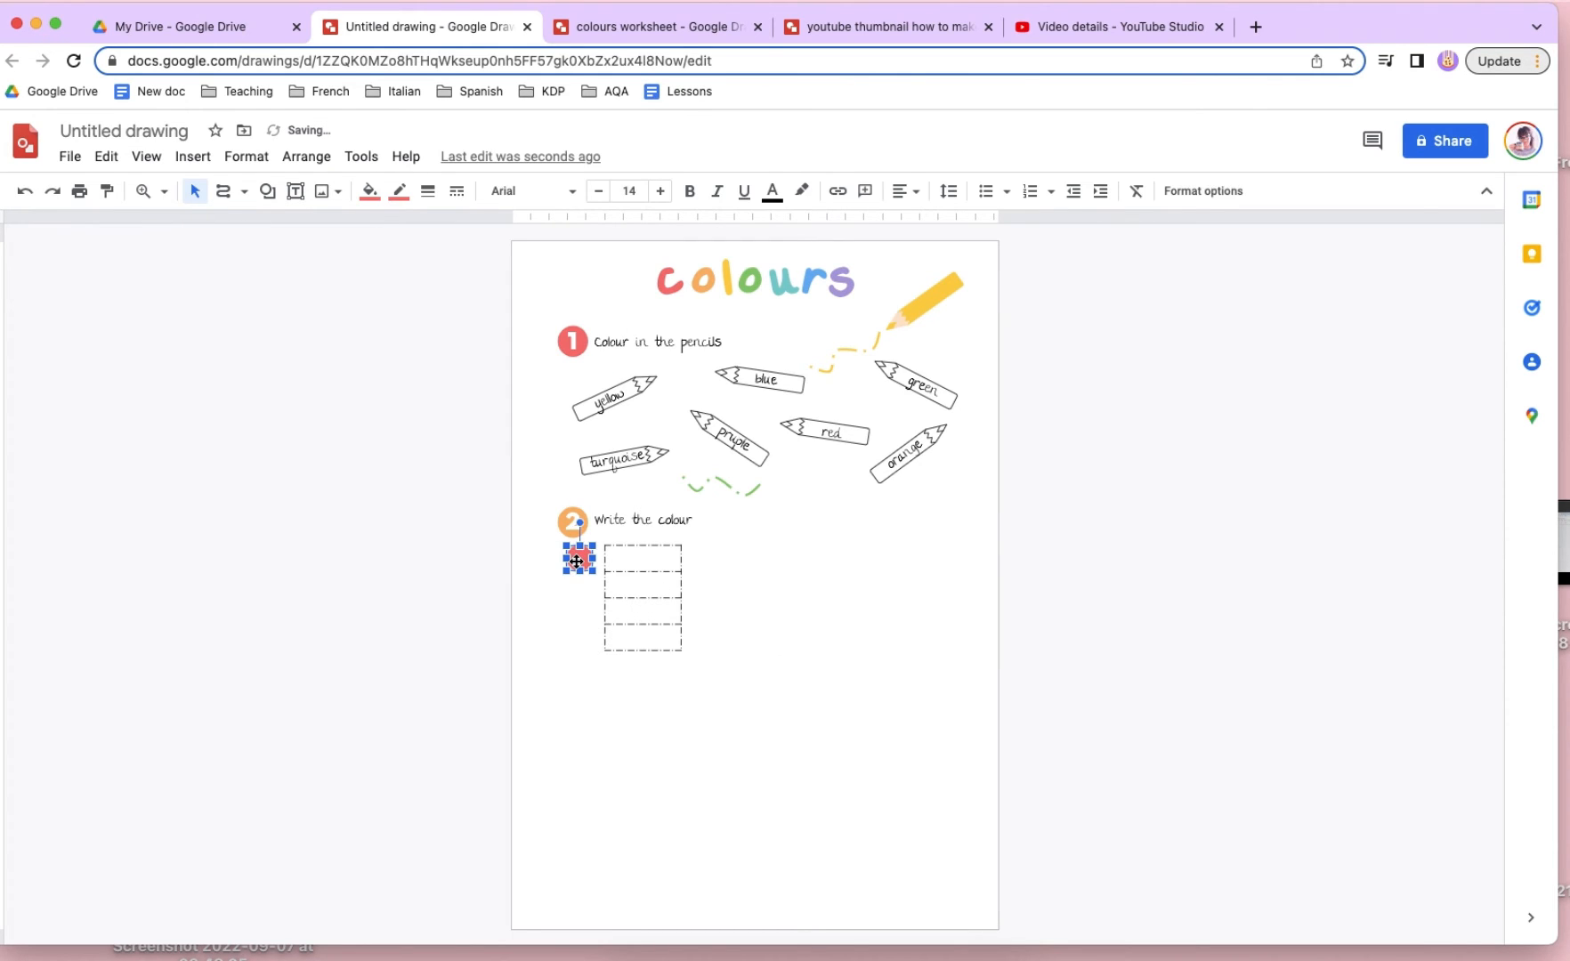
# - Duplicate the red circle directly below it and change the copy's fill and border to the custom orange
pyautogui.press('super+d')
pyautogui.moveTo(579, 563); pyautogui.dragTo(578, 590)
pyautogui.click(369, 190)
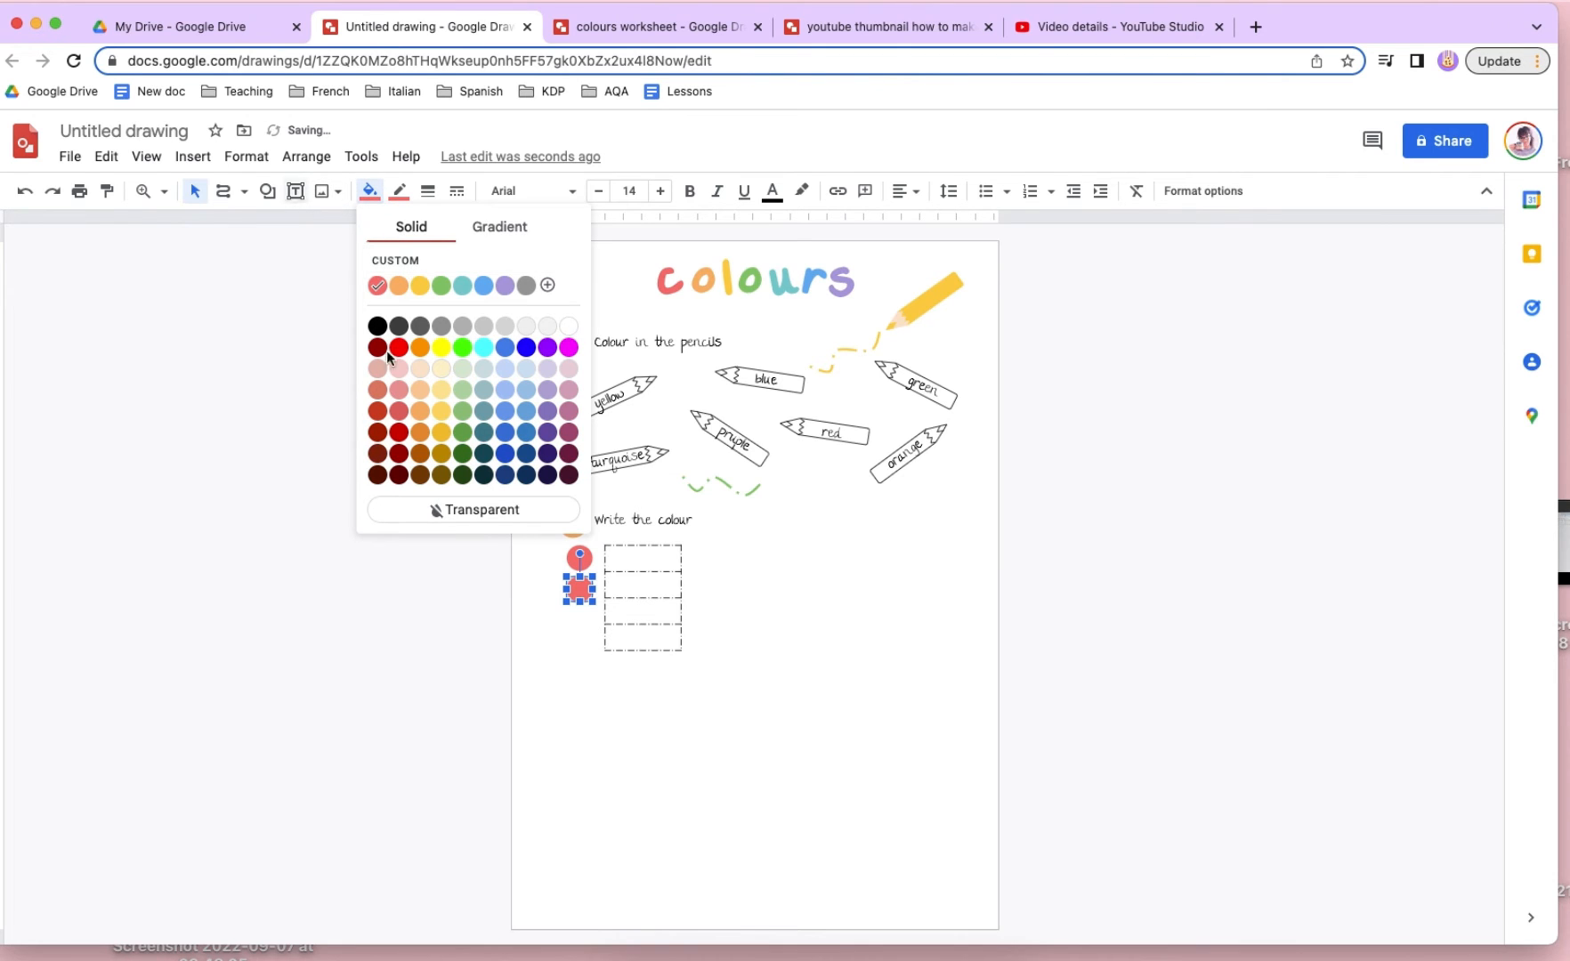
pyautogui.click(399, 285)
pyautogui.click(400, 190)
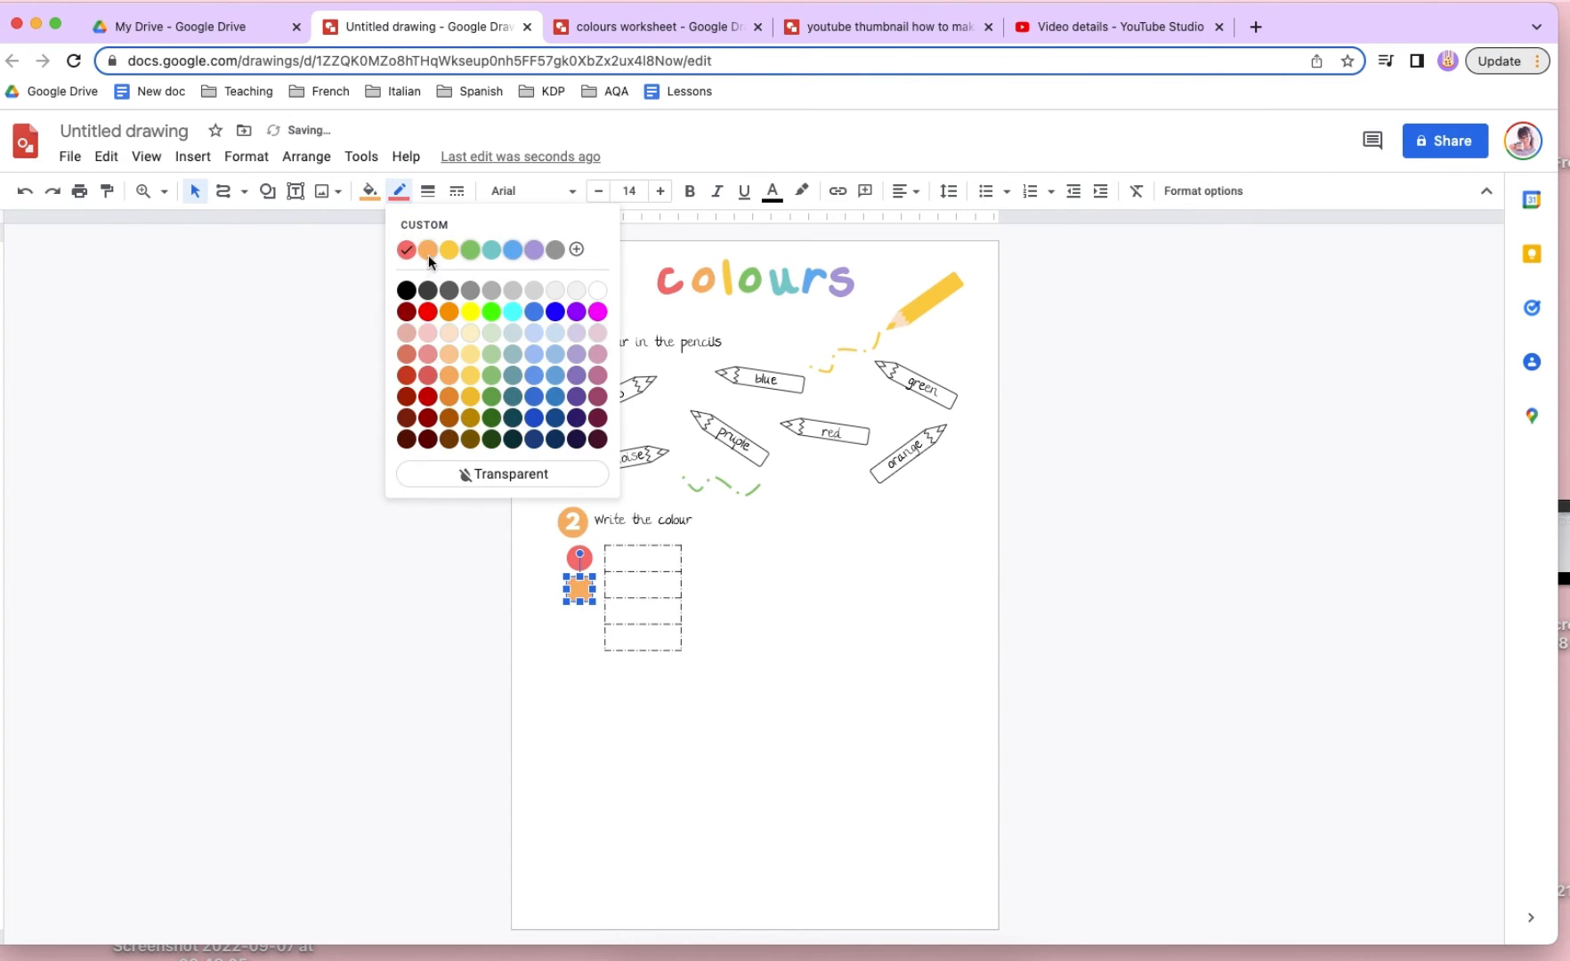
pyautogui.click(428, 253)
pyautogui.click(590, 604)
# - Stretch the table slightly taller and add a copy of the circle beside its third row with custom yellow fill and border
pyautogui.click(635, 629)
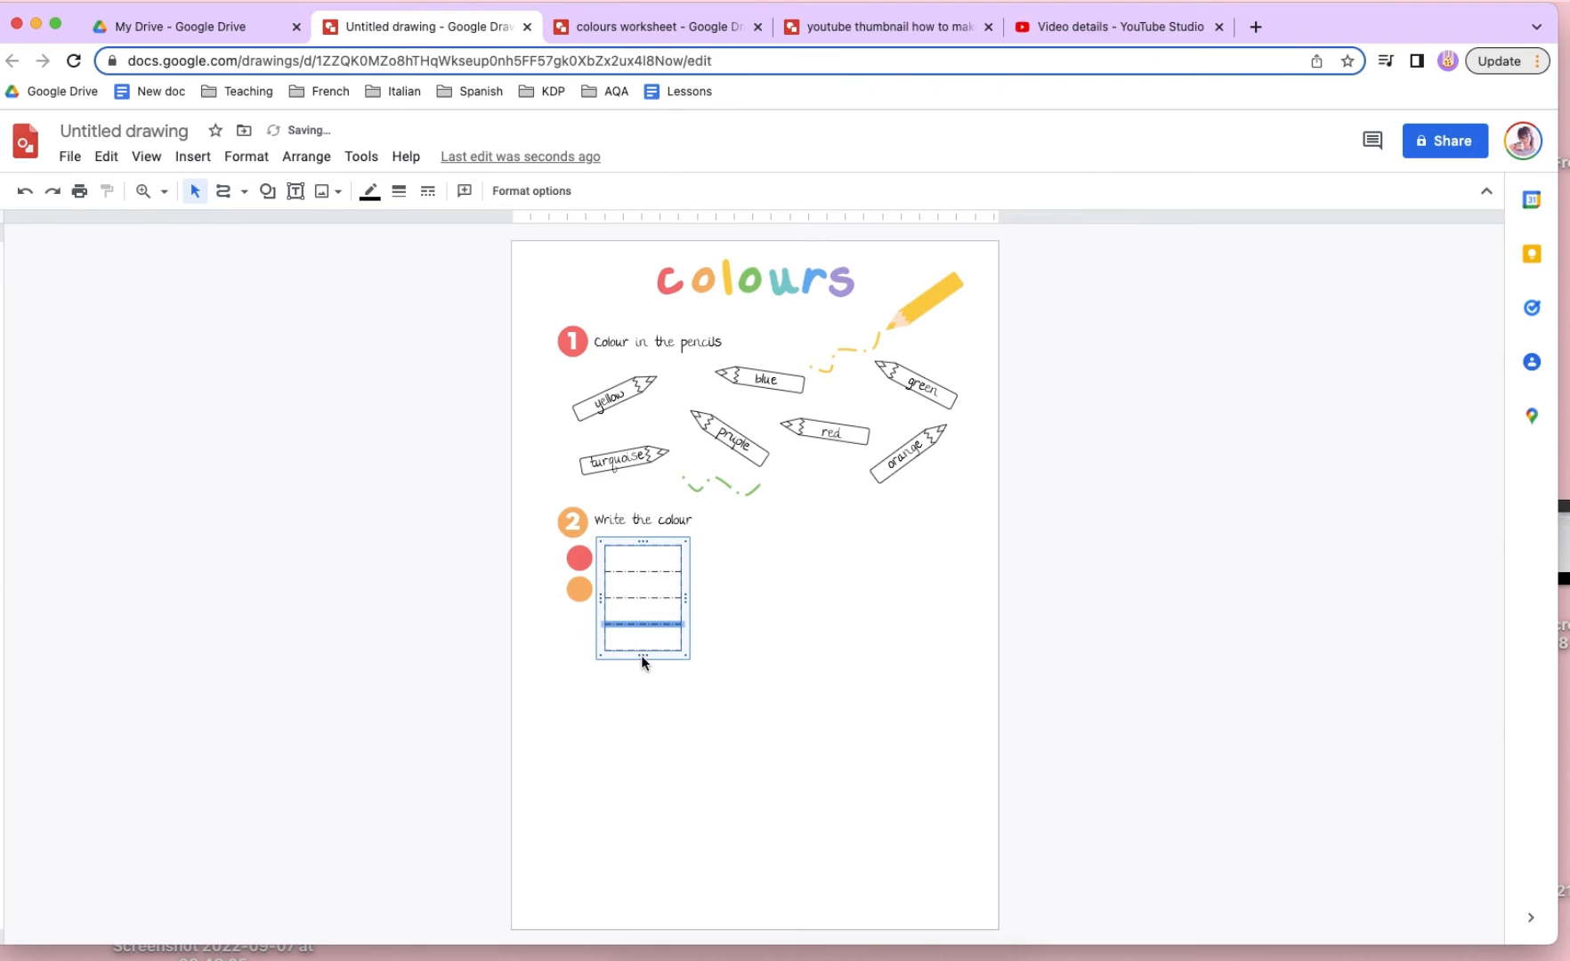
pyautogui.moveTo(640, 655); pyautogui.dragTo(642, 672)
pyautogui.moveTo(583, 588); pyautogui.dragTo(583, 619)
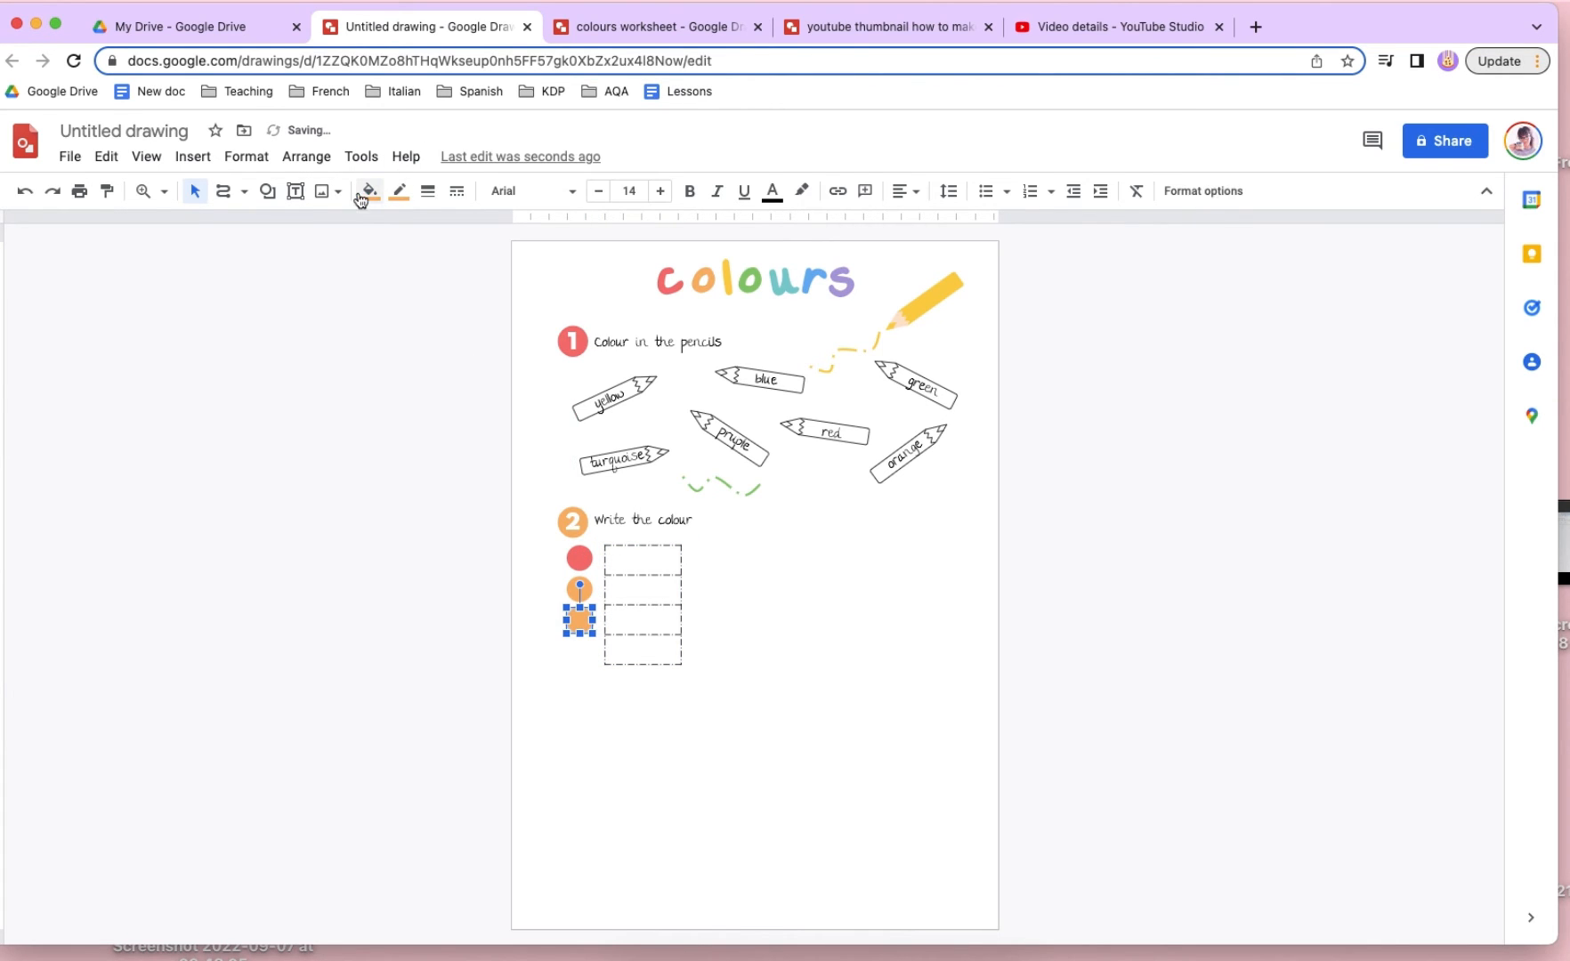
pyautogui.click(369, 191)
pyautogui.click(420, 286)
pyautogui.click(398, 190)
pyautogui.click(448, 250)
pyautogui.click(513, 595)
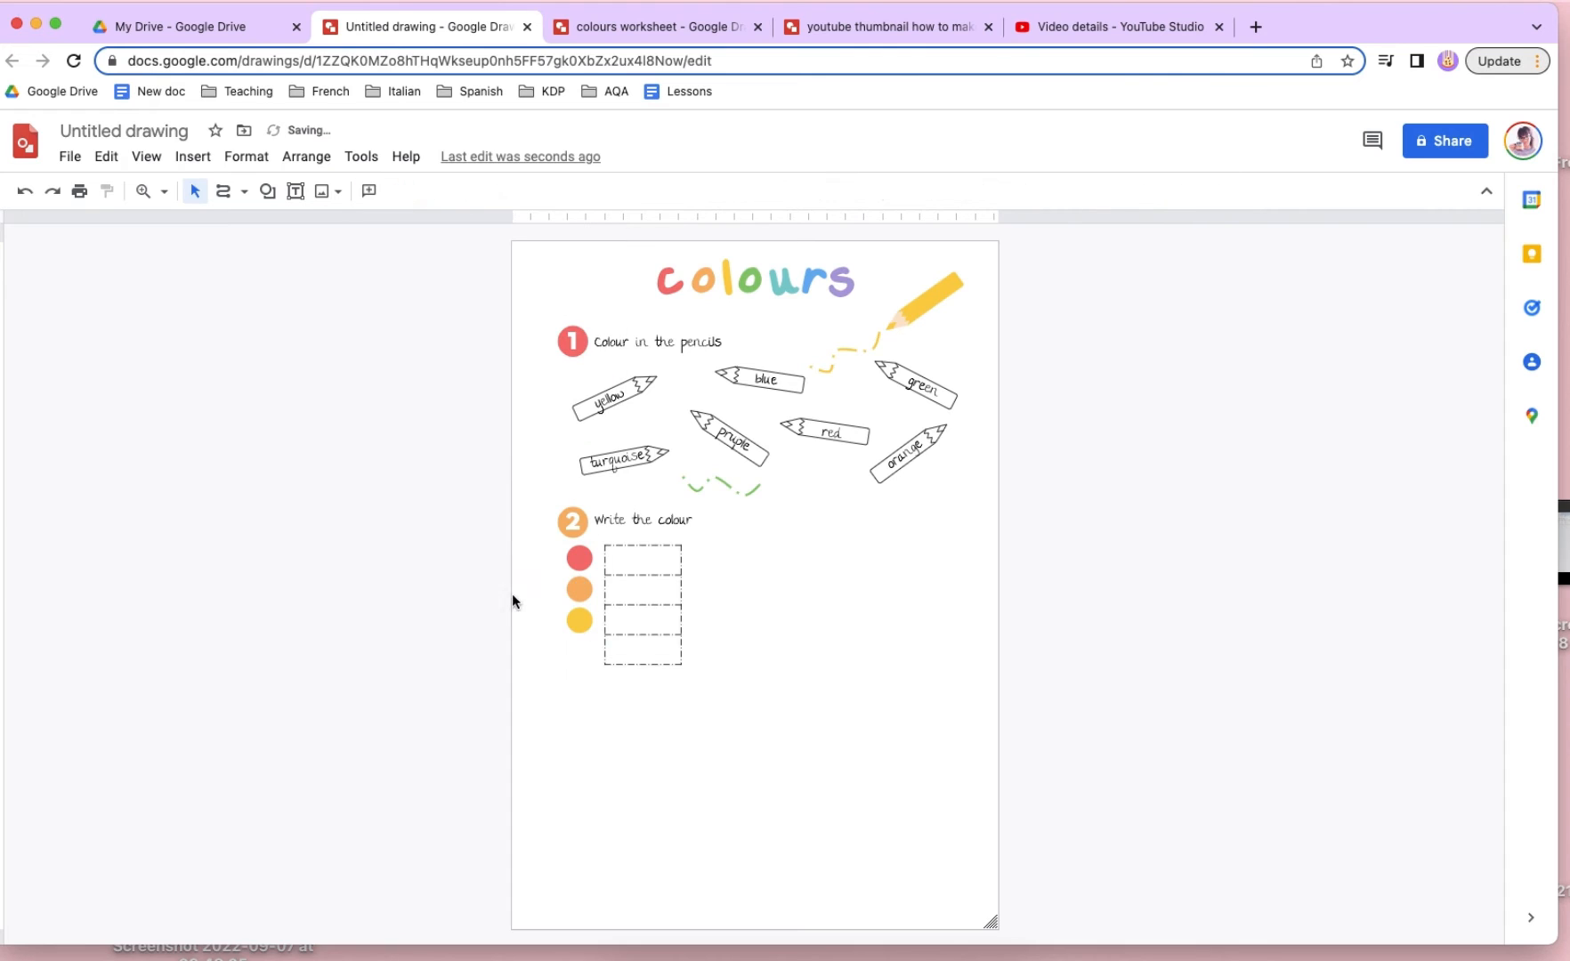
# - Copy the yellow circle beside the table's fourth row and recolour its fill and border with the custom green
pyautogui.moveTo(579, 620); pyautogui.dragTo(575, 655)
pyautogui.click(579, 651)
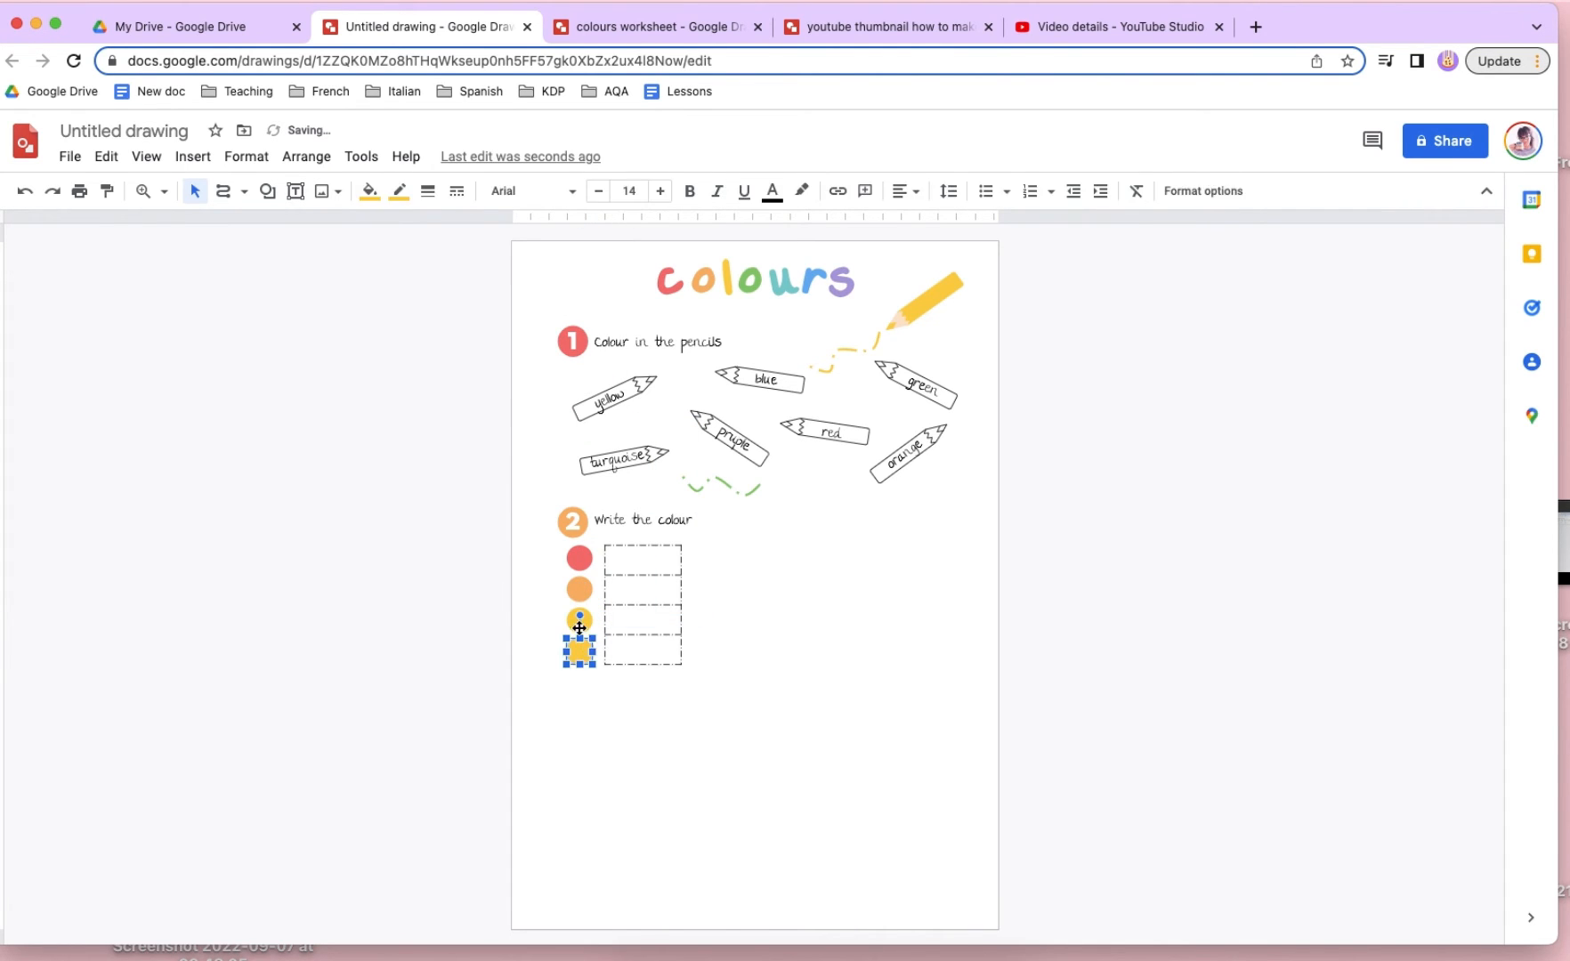
pyautogui.click(369, 191)
pyautogui.click(442, 284)
pyautogui.click(399, 191)
pyautogui.click(491, 252)
pyautogui.click(719, 628)
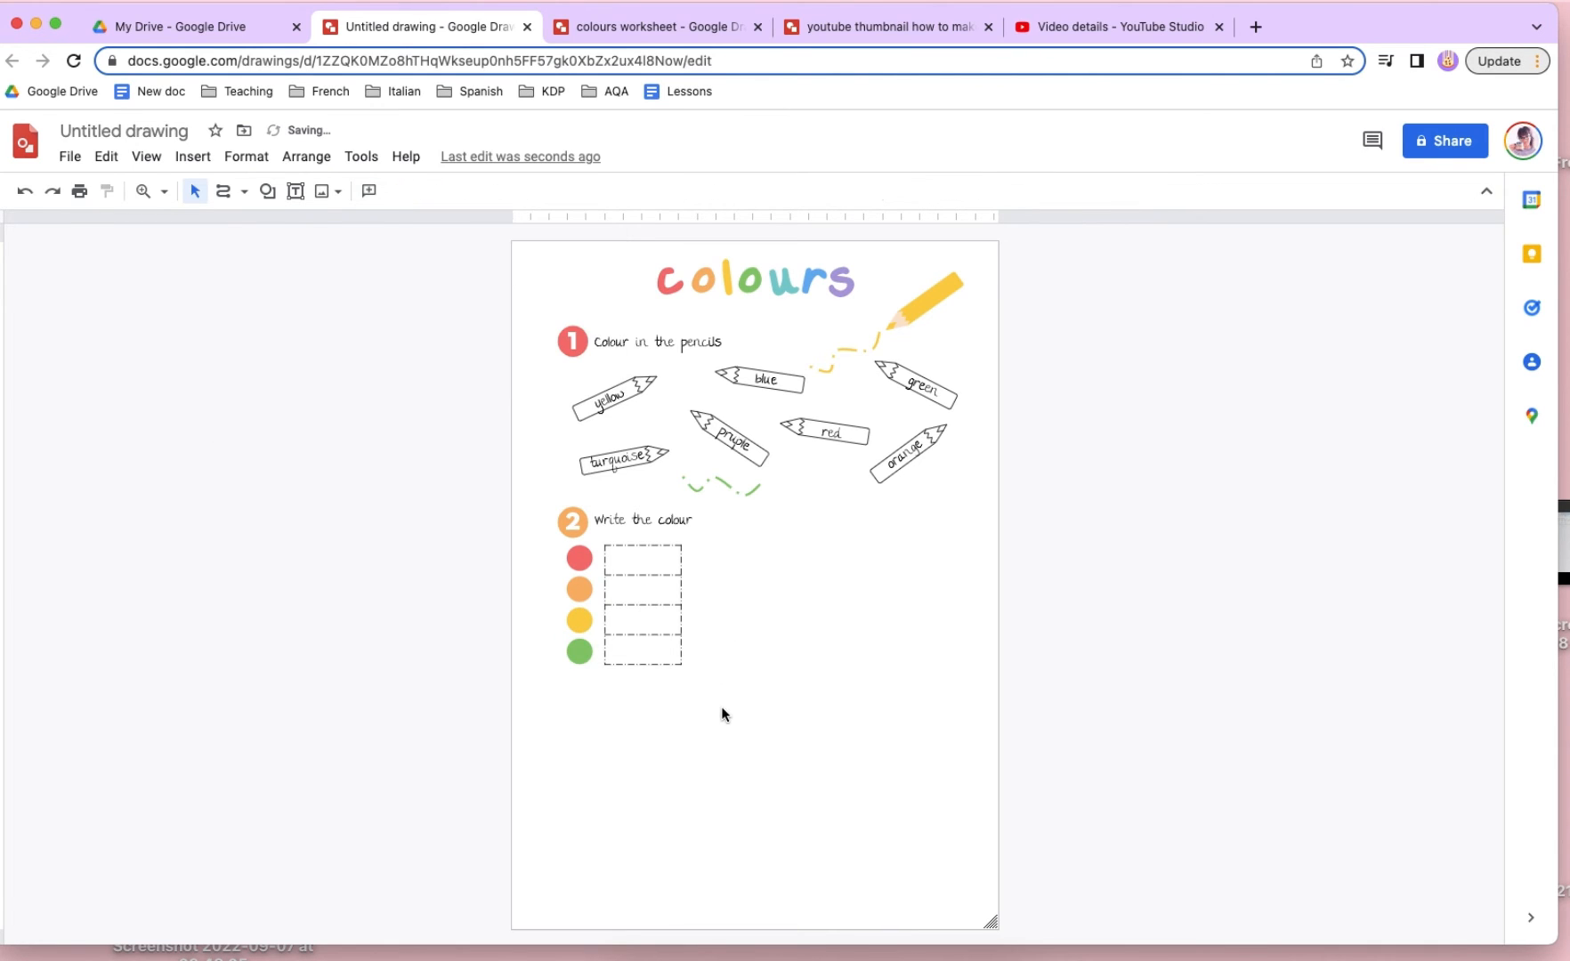
# - Duplicate the four coloured circles with their table and place the copy alongside as a second column
pyautogui.moveTo(725, 709); pyautogui.dragTo(711, 555)
pyautogui.press('Down')
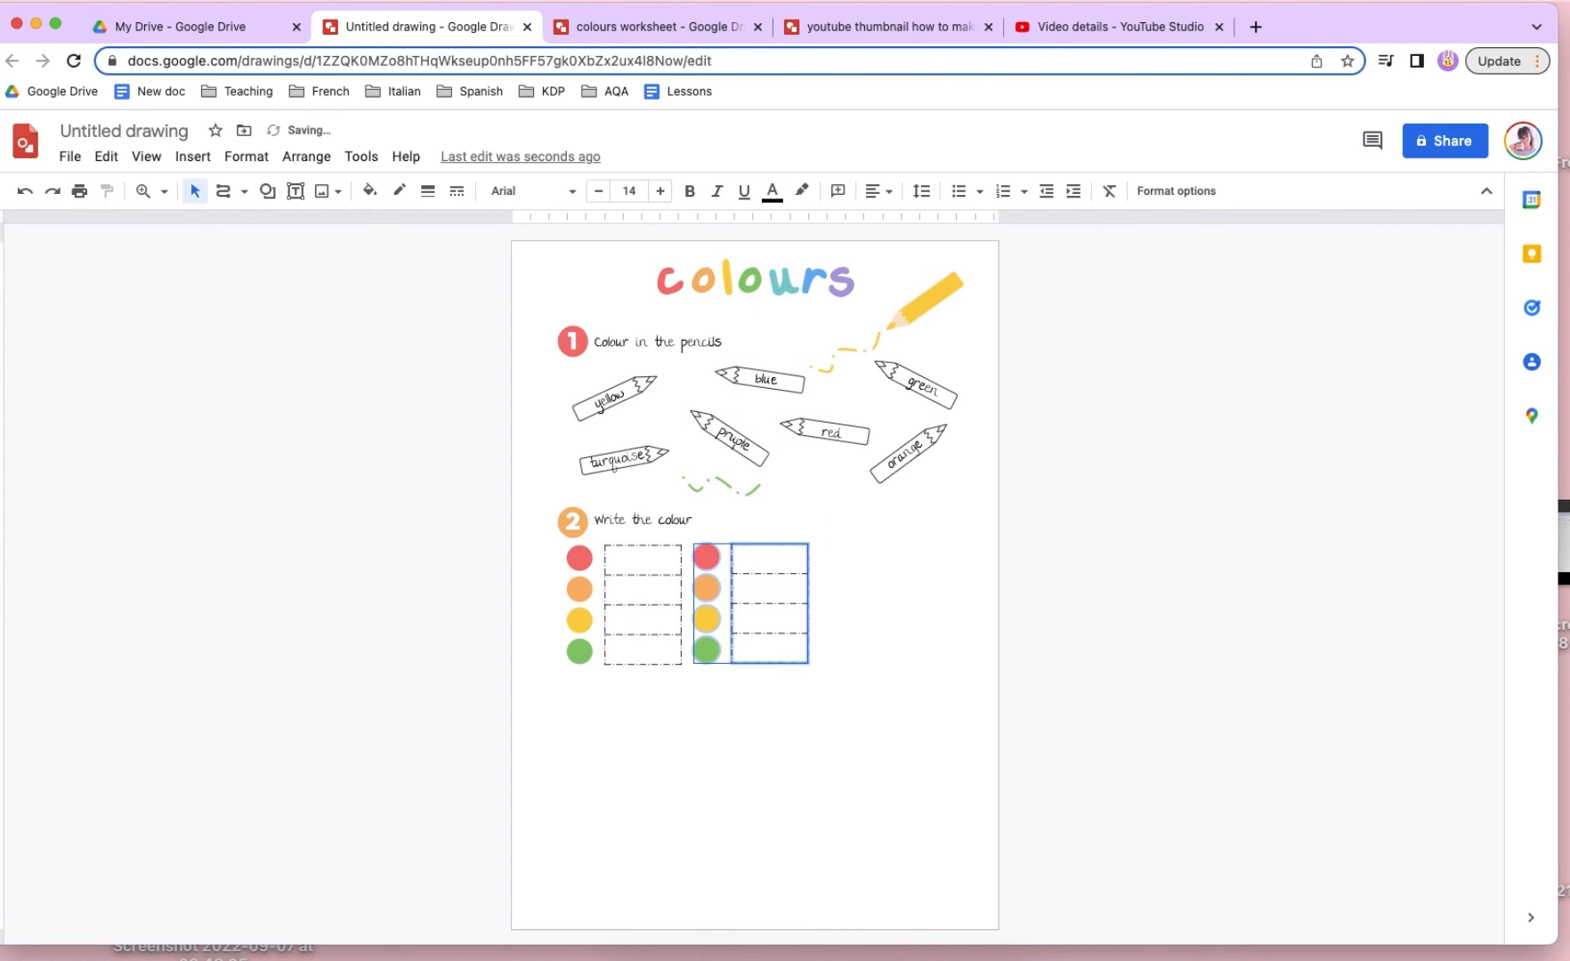
pyautogui.click(857, 701)
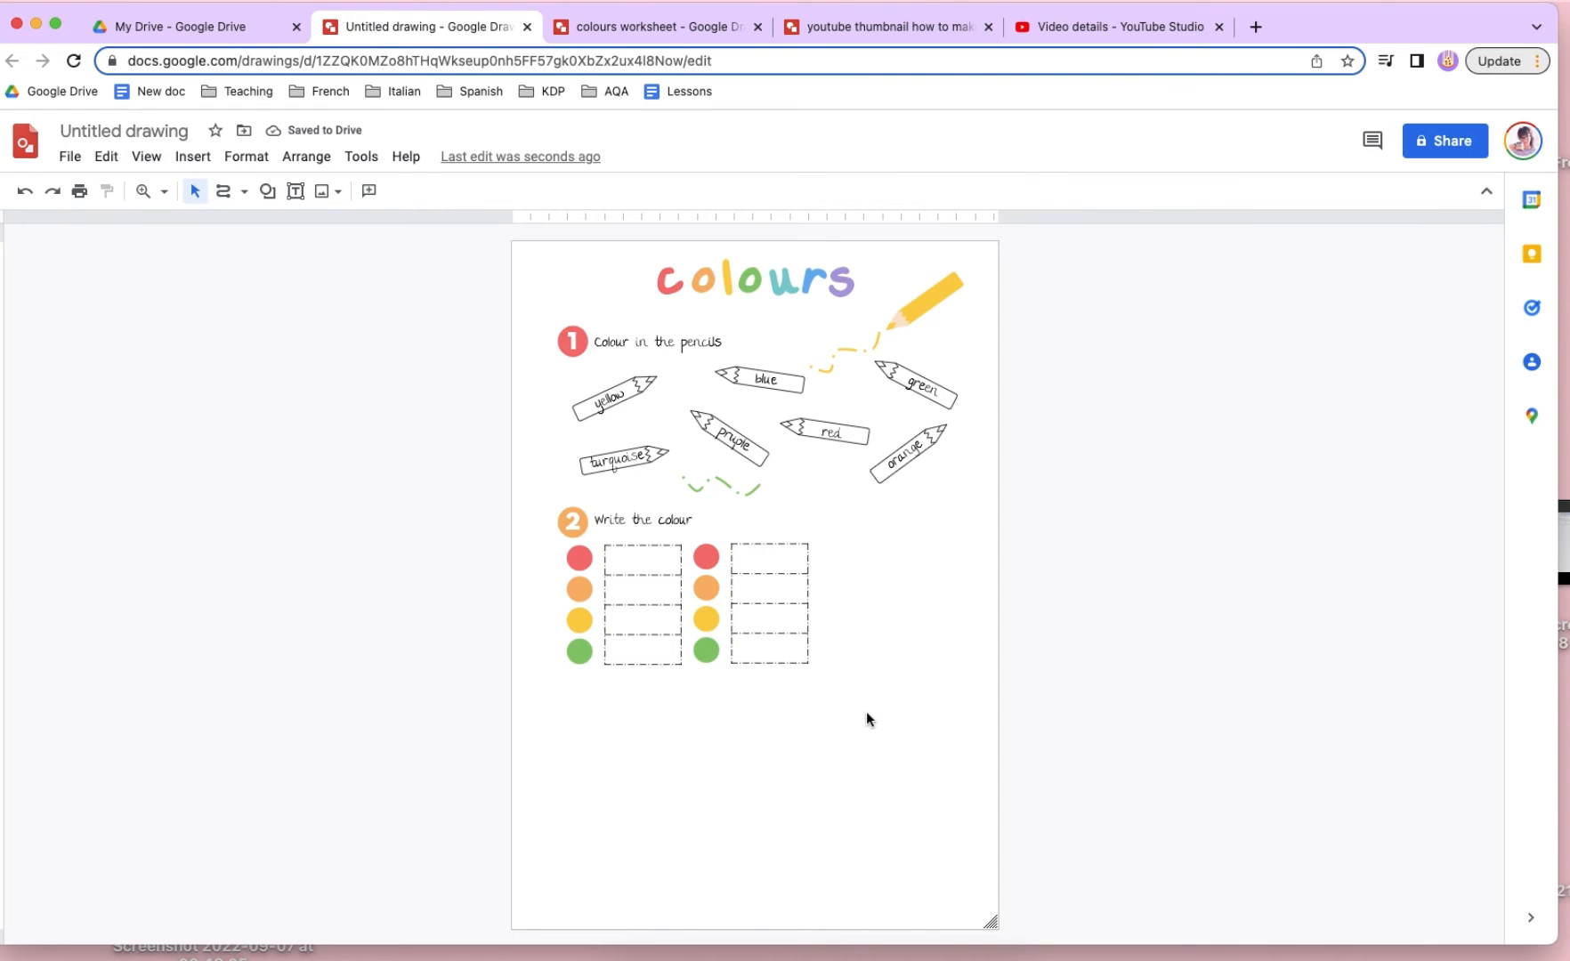
# - Recolour the second column's first circle with the custom turquoise for both fill and border
pyautogui.click(708, 559)
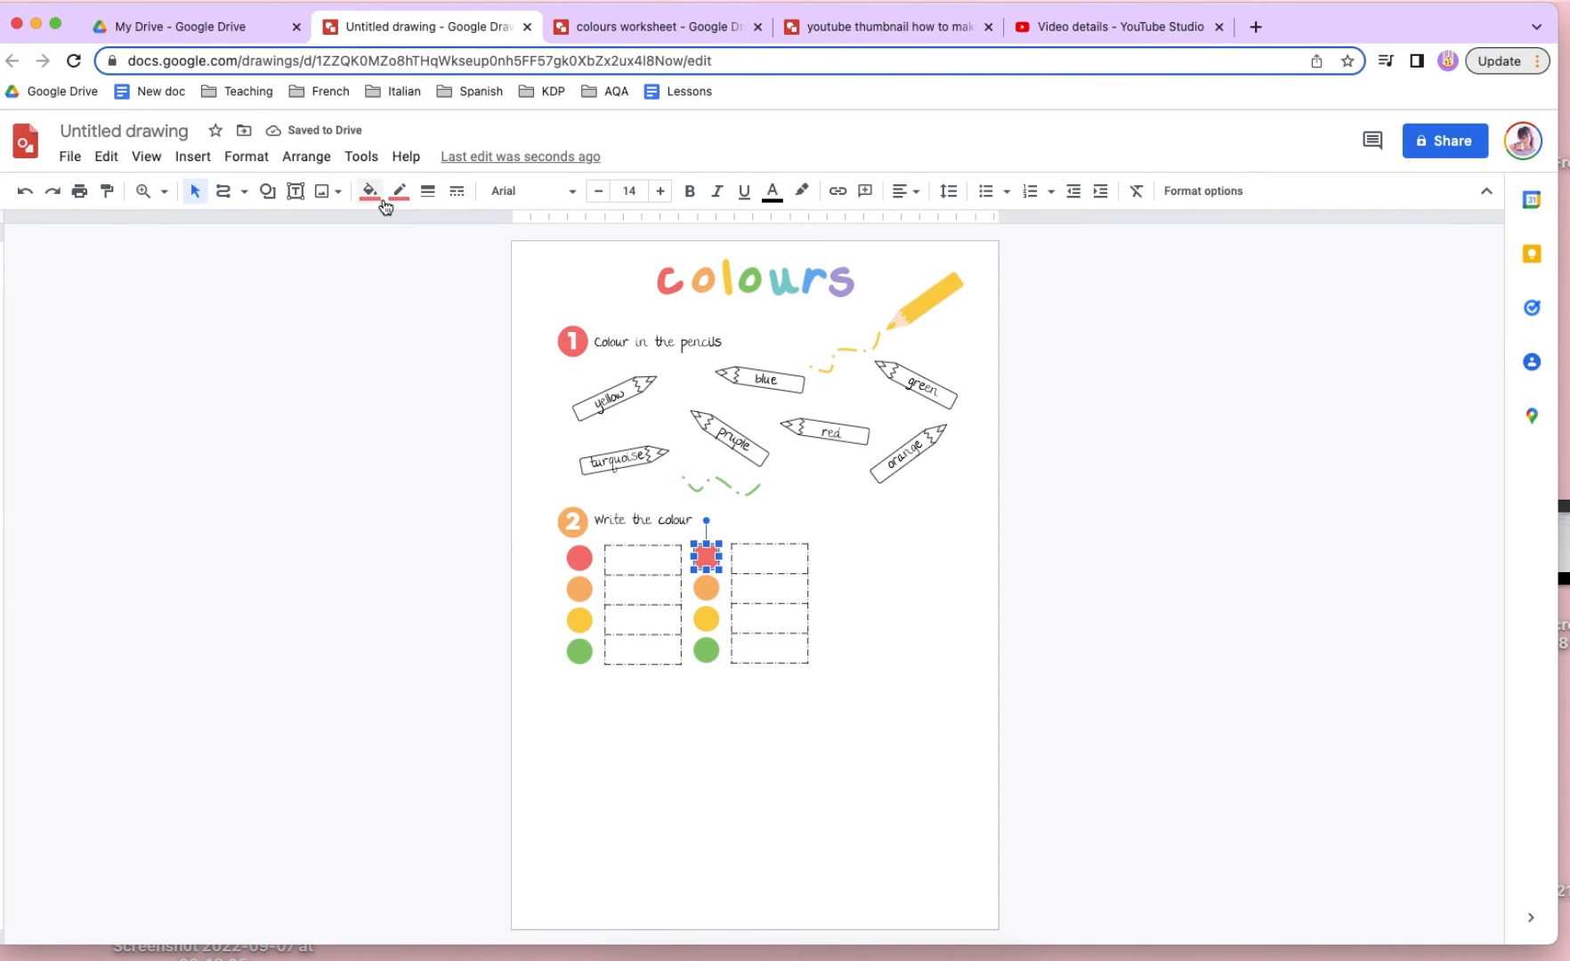
pyautogui.click(369, 190)
pyautogui.click(445, 290)
pyautogui.click(368, 191)
pyautogui.click(465, 282)
pyautogui.click(400, 195)
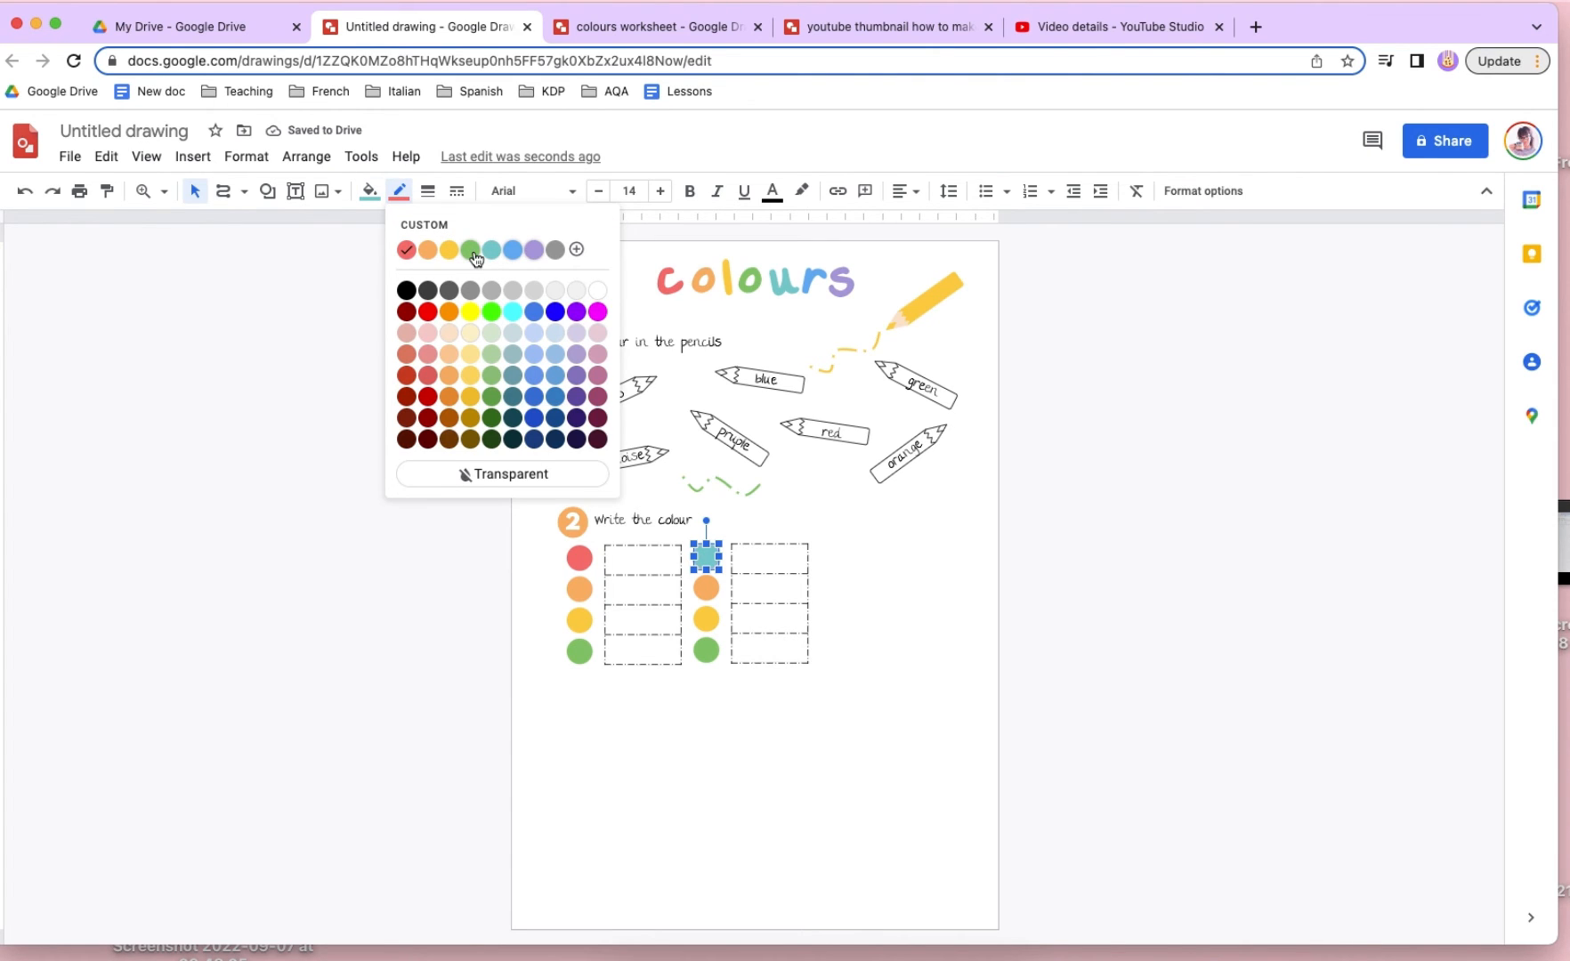
pyautogui.click(491, 250)
# - Change the second column's orange circle to the custom blue fill and border
pyautogui.click(703, 588)
pyautogui.click(368, 190)
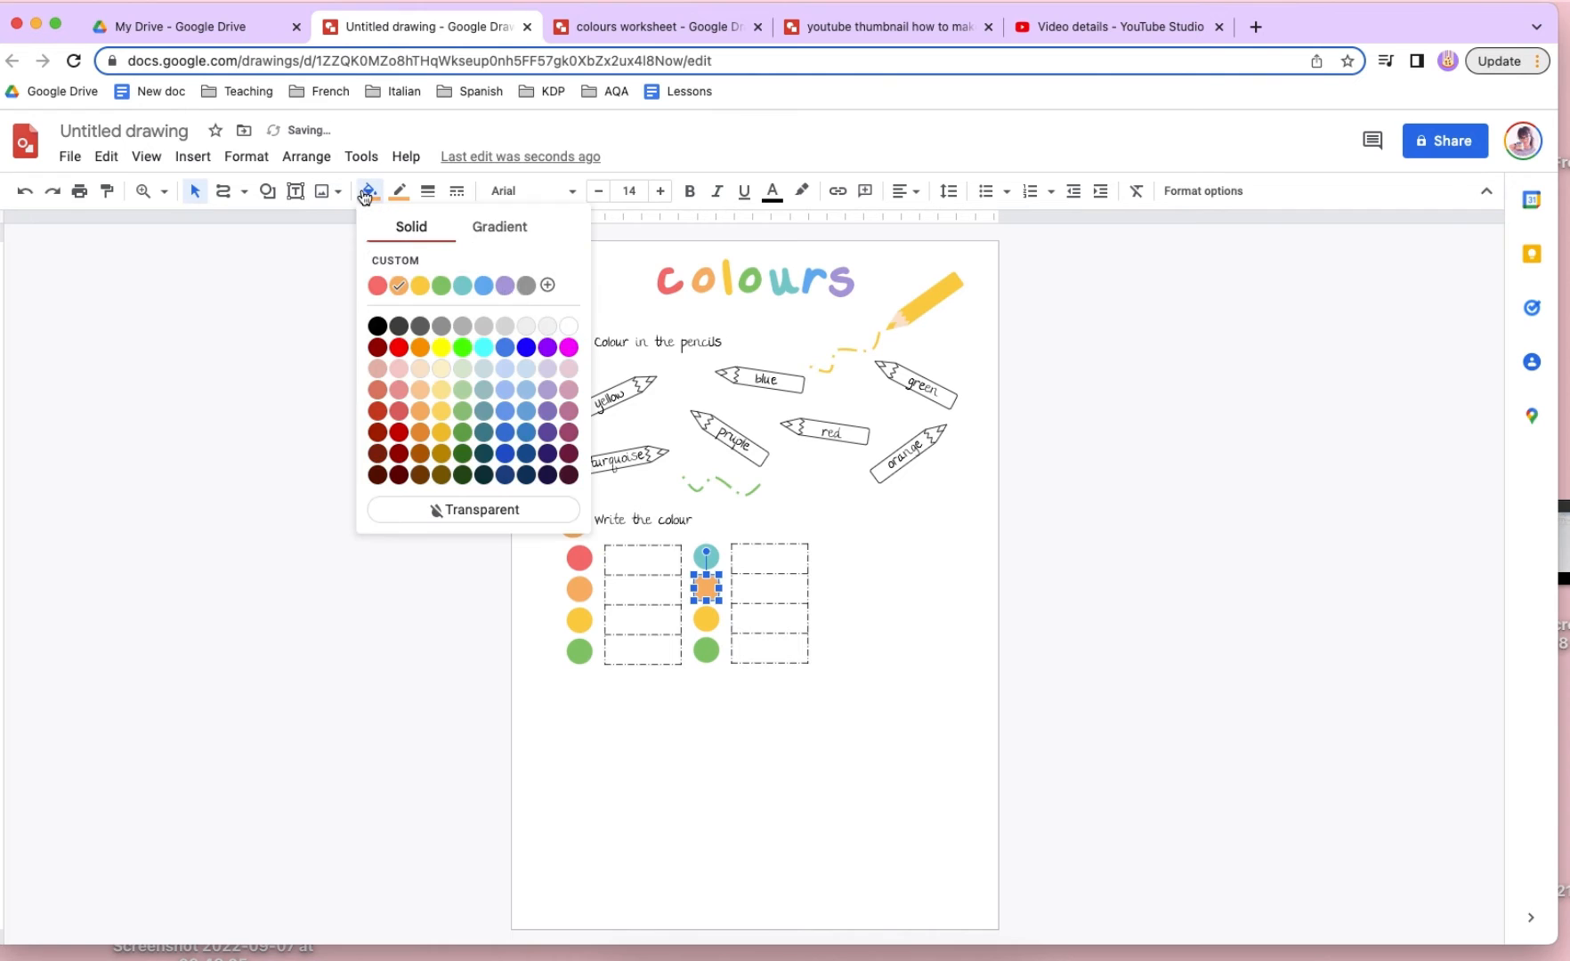
pyautogui.click(481, 284)
pyautogui.click(409, 191)
pyautogui.click(490, 250)
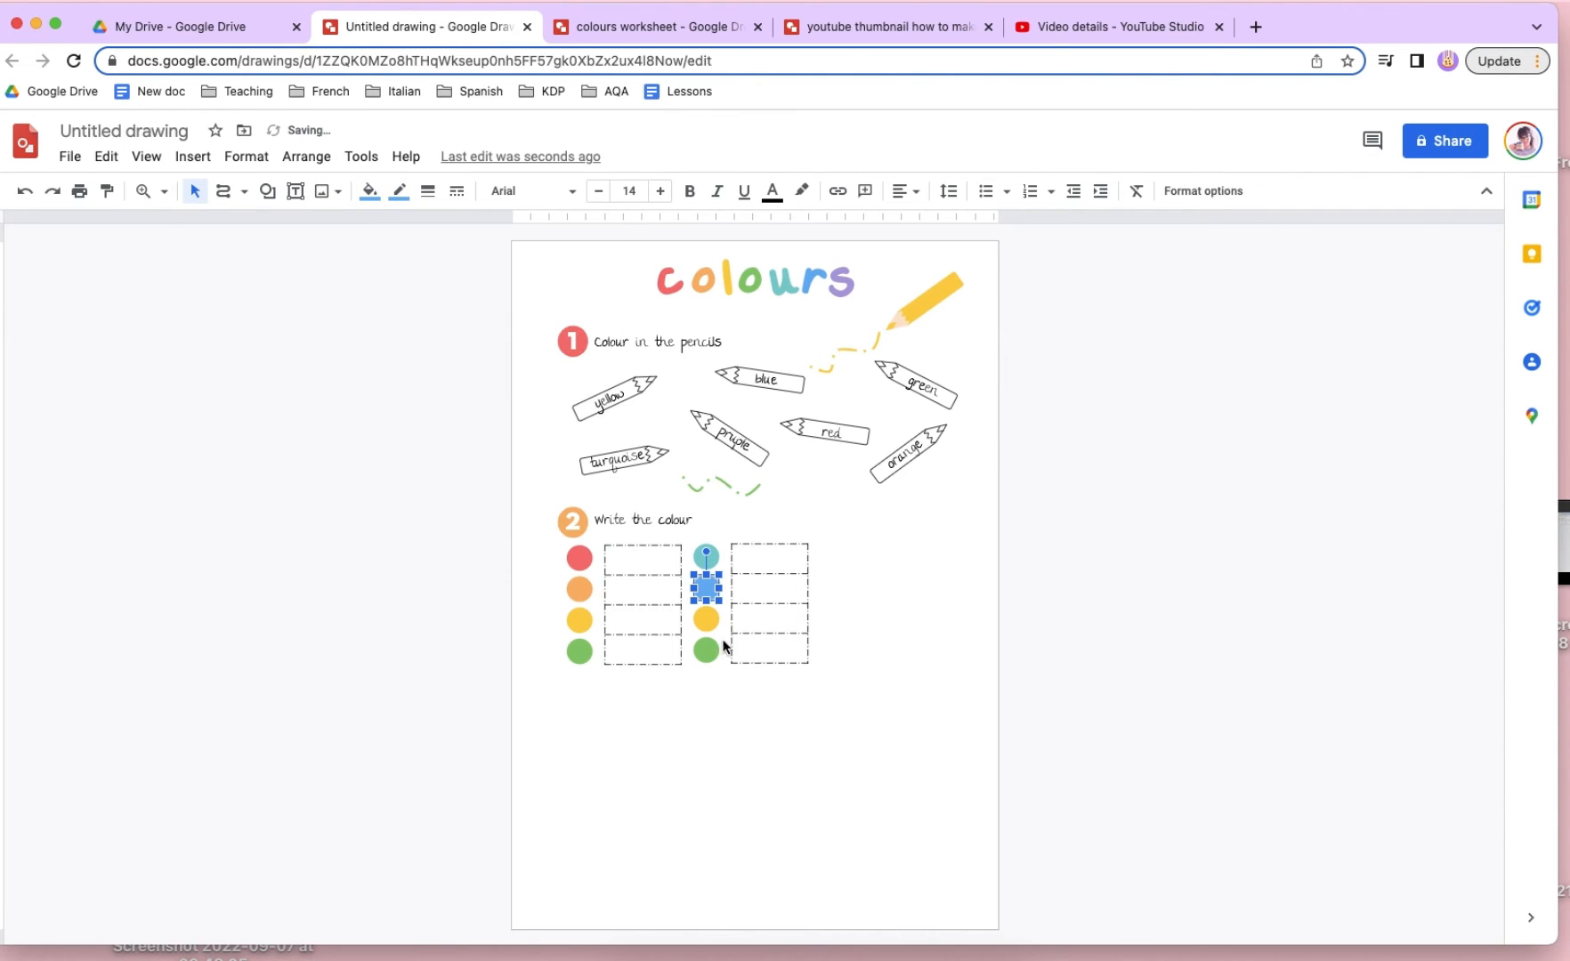
# - Set the fill and border of the second column's third circle to the custom purple
pyautogui.click(710, 619)
pyautogui.click(368, 190)
pyautogui.click(498, 275)
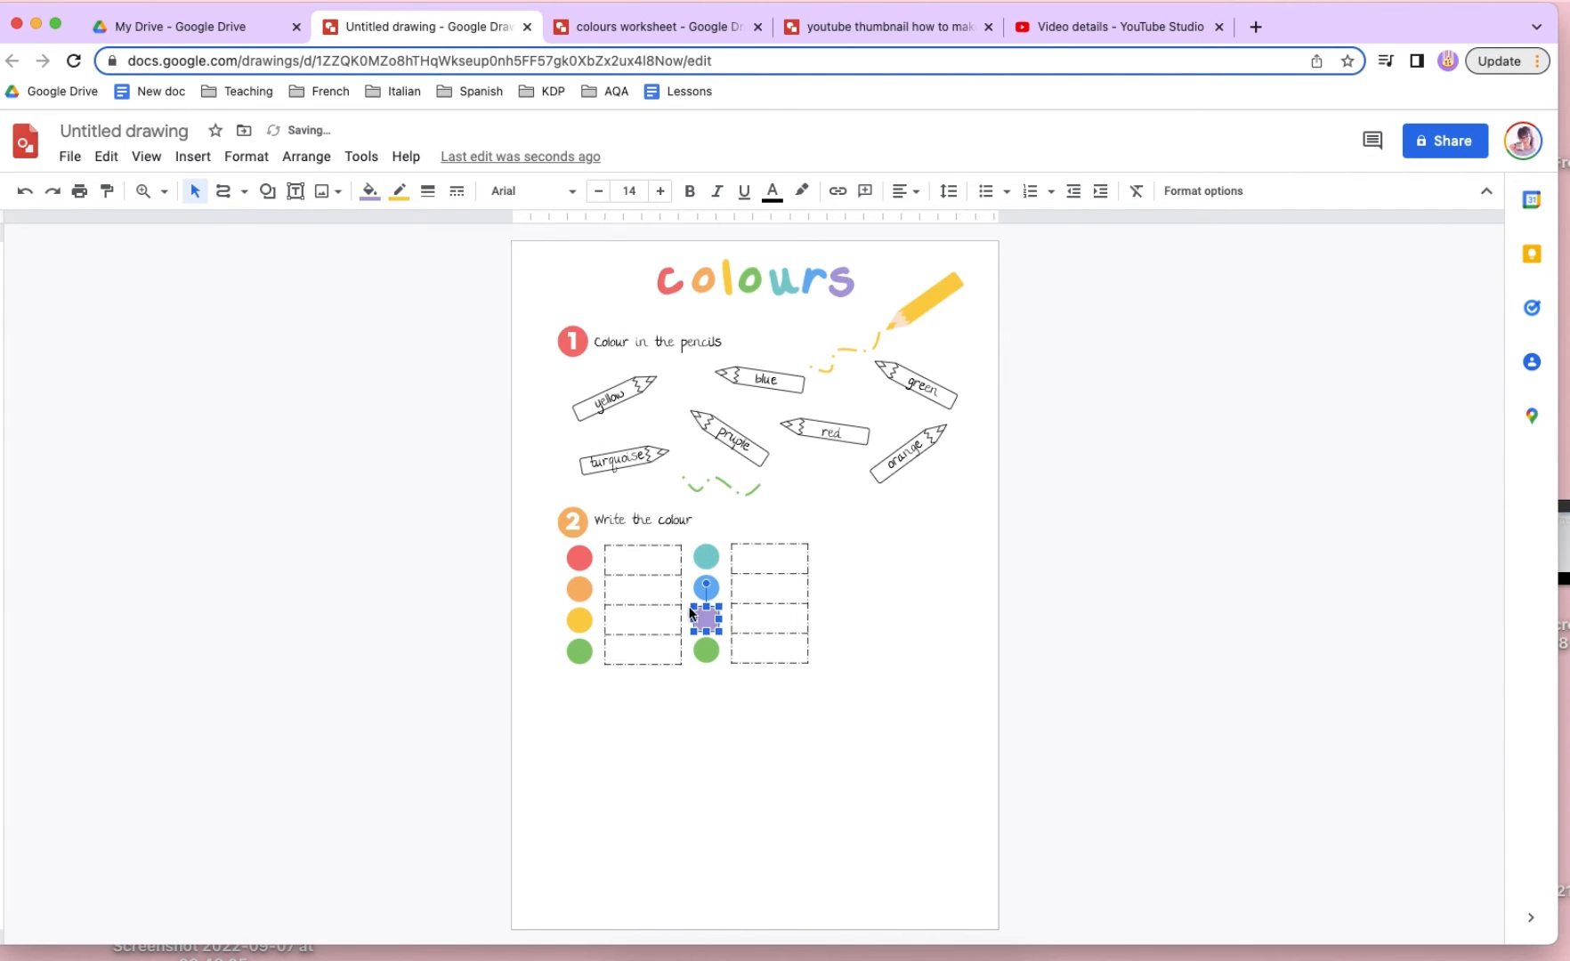
pyautogui.click(399, 191)
pyautogui.click(546, 252)
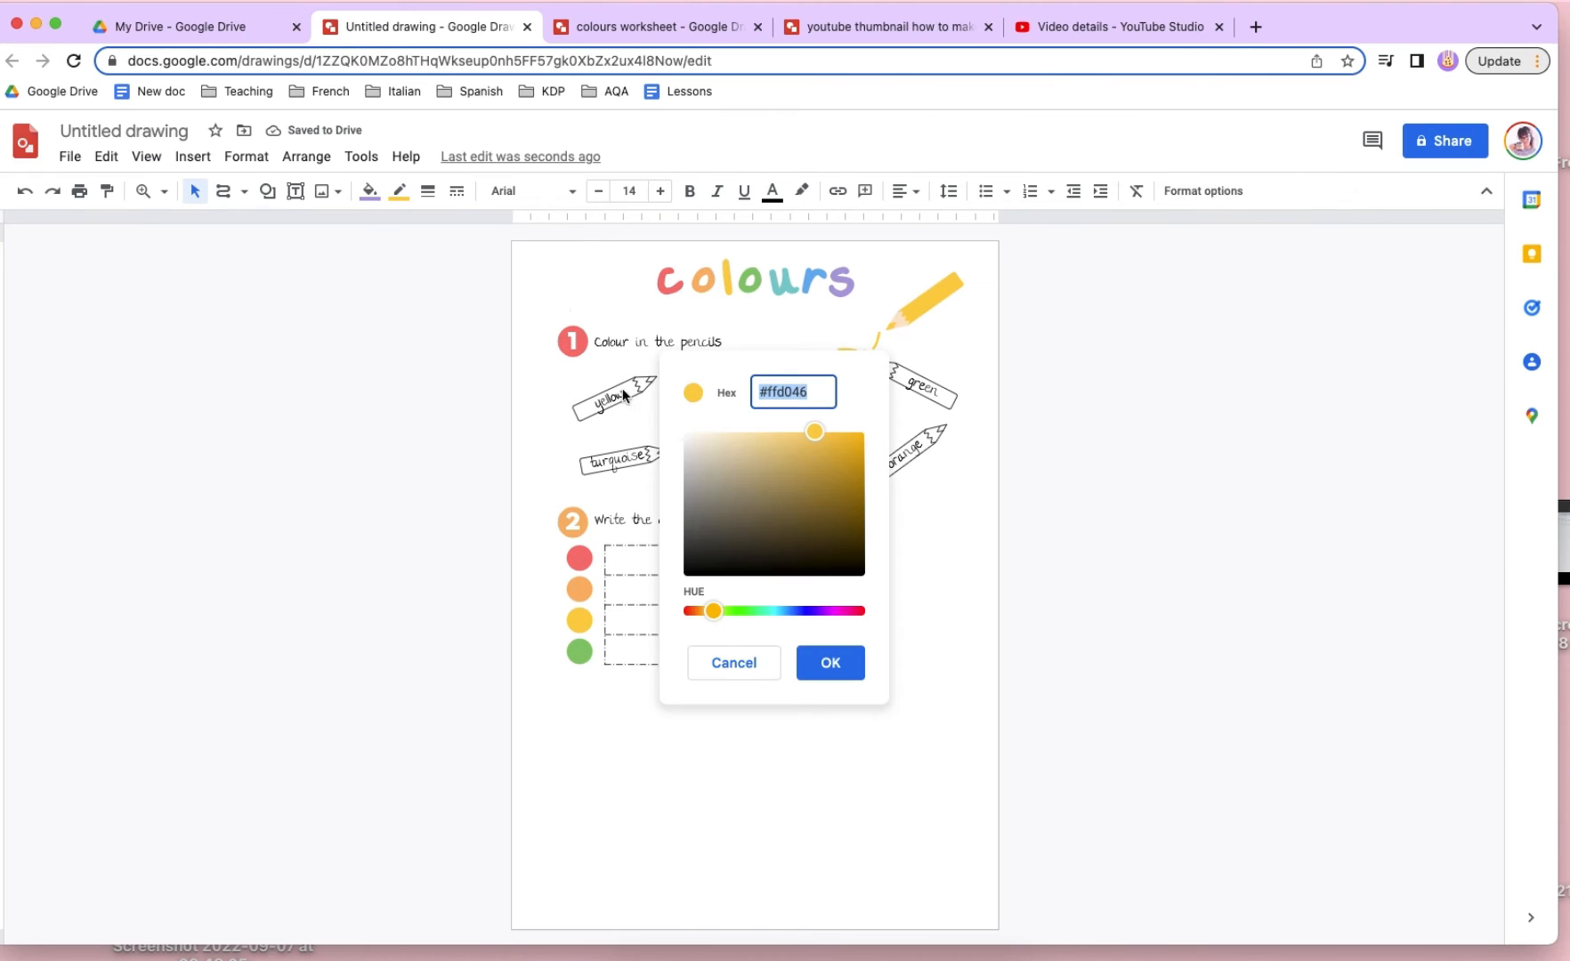
pyautogui.click(733, 663)
pyautogui.click(398, 190)
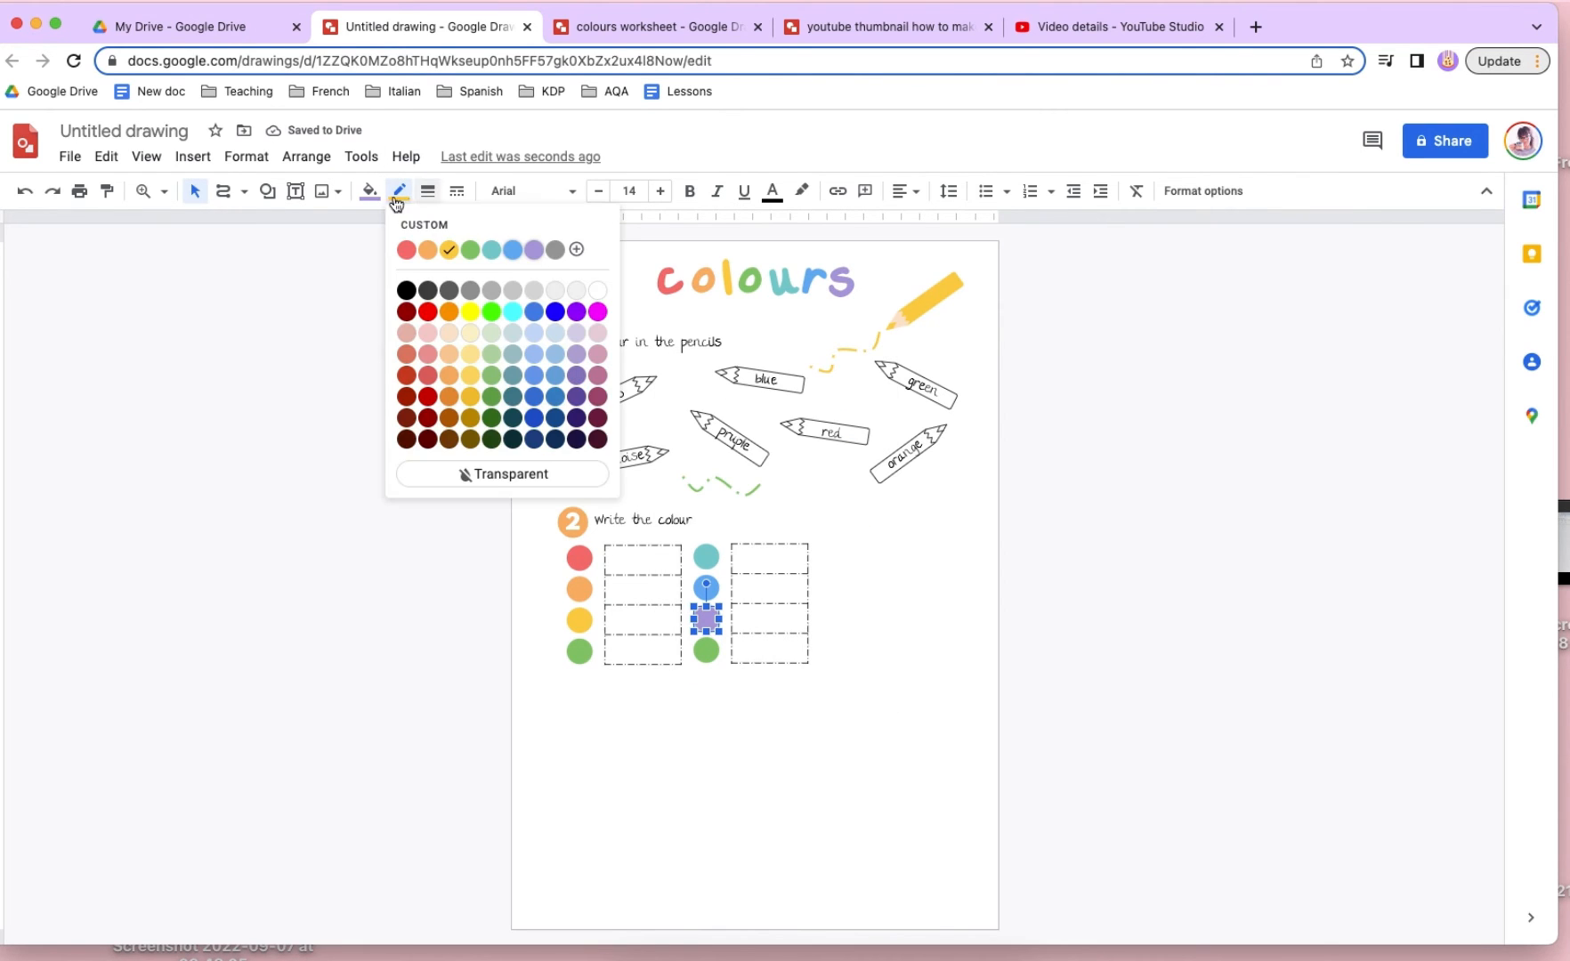
pyautogui.click(533, 249)
# - Mix a custom pink for the second column's fourth circle and apply it to both its fill and border
pyautogui.click(706, 651)
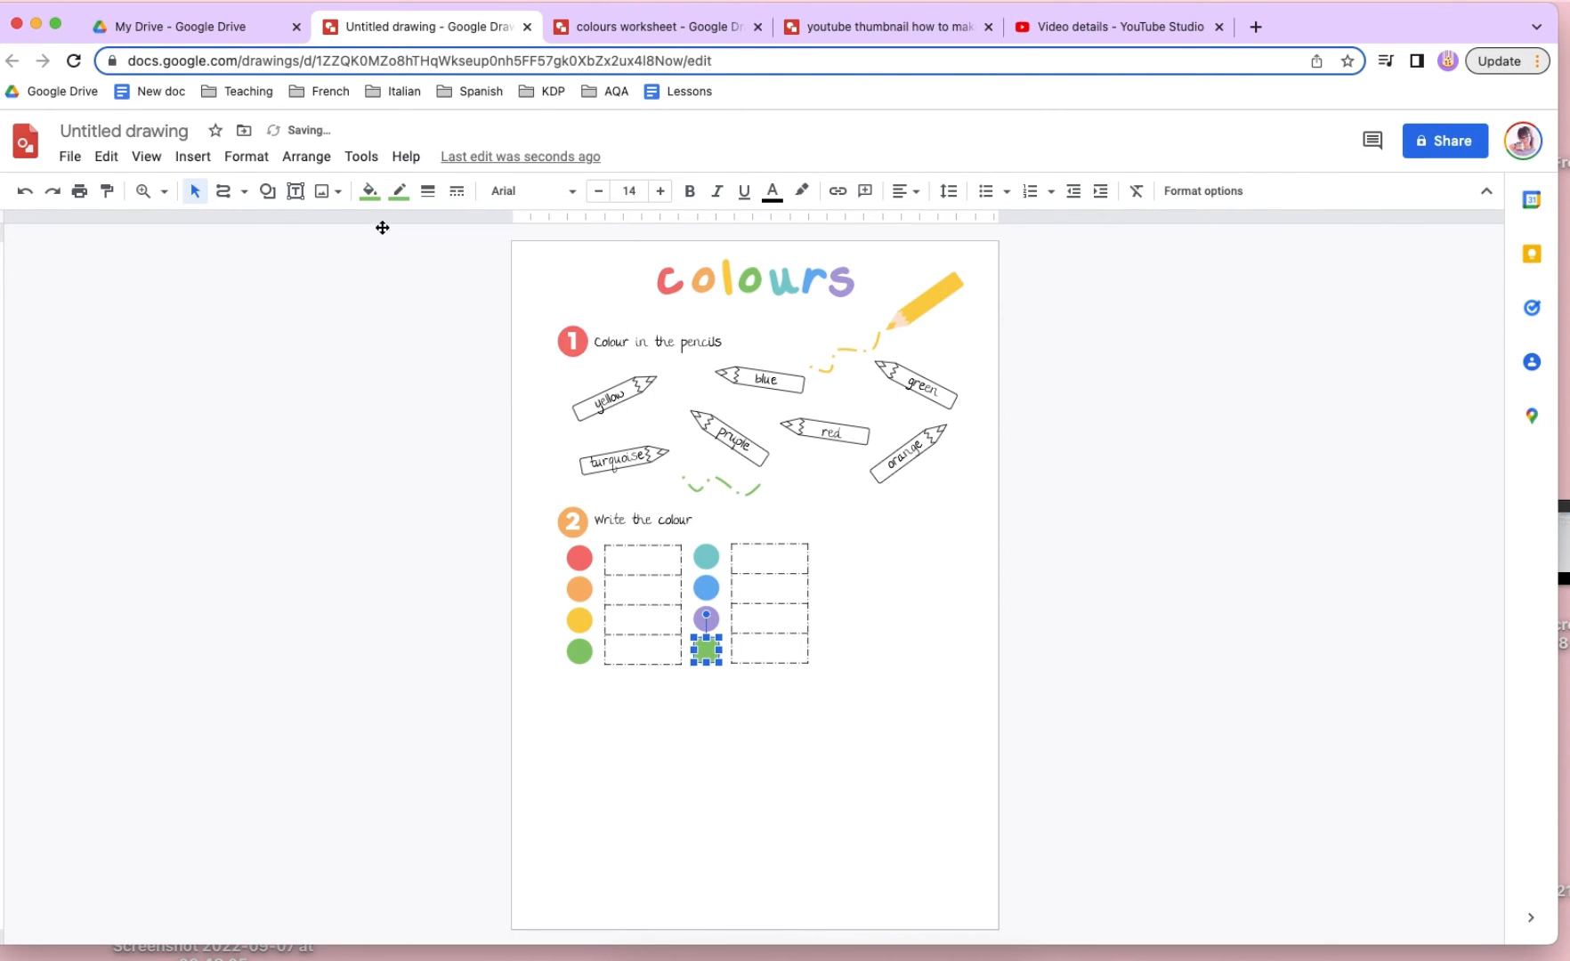
pyautogui.click(371, 193)
pyautogui.click(548, 284)
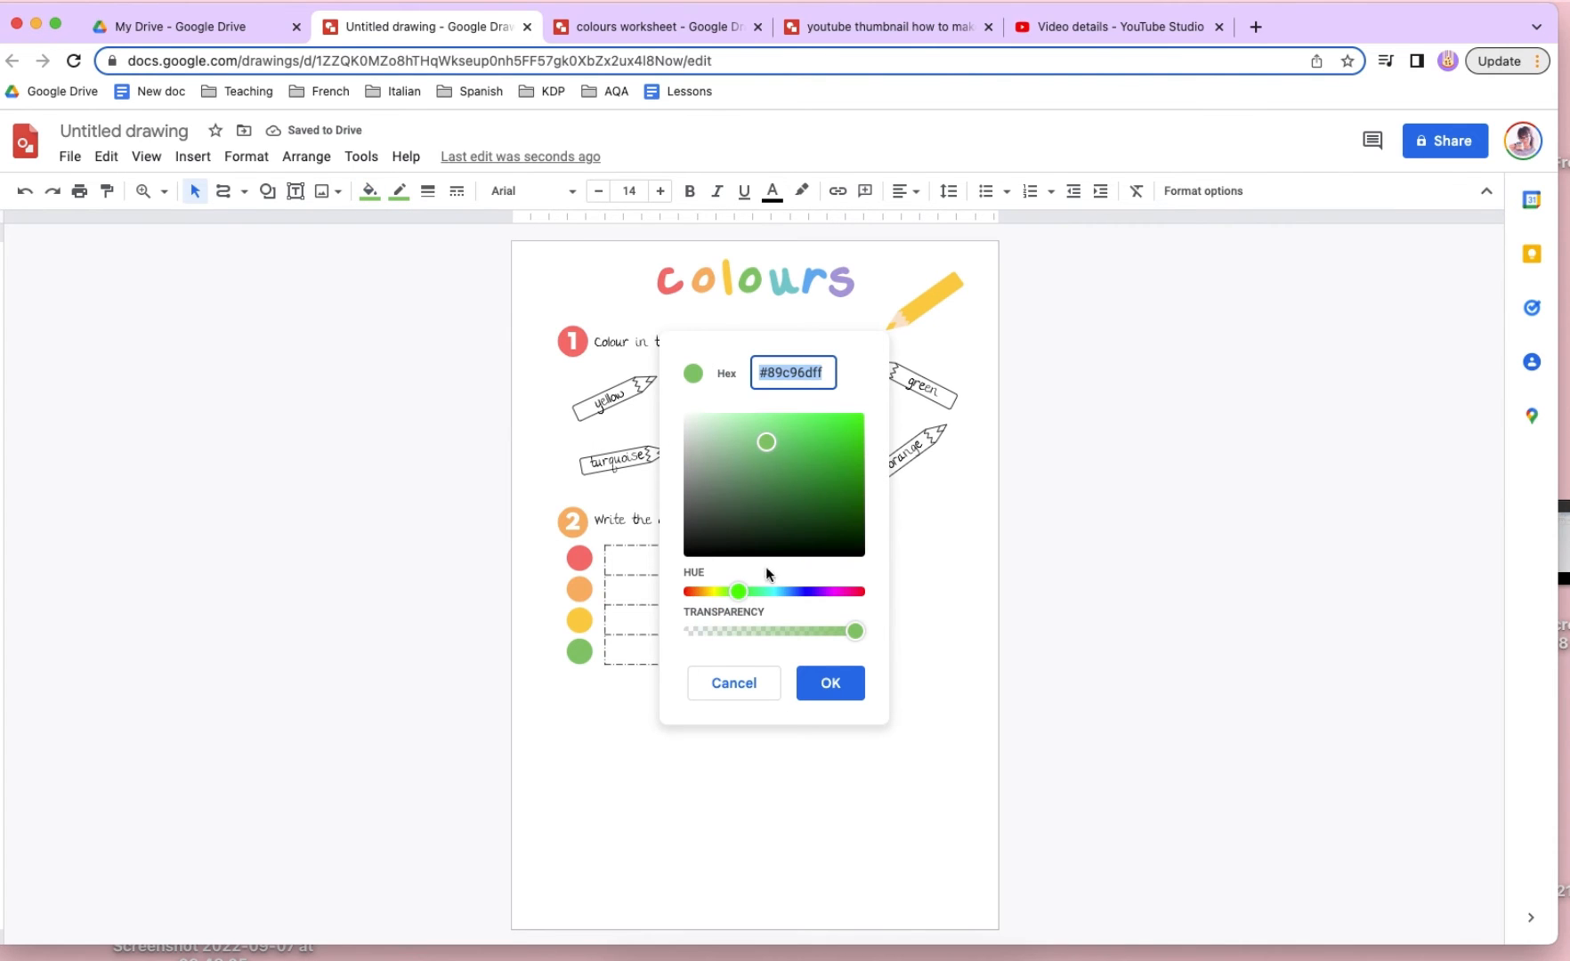
pyautogui.moveTo(739, 592)
pyautogui.mouseDown()
pyautogui.moveTo(699, 592)
pyautogui.moveTo(830, 592)
pyautogui.mouseUp()
pyautogui.moveTo(755, 447); pyautogui.dragTo(669, 347)
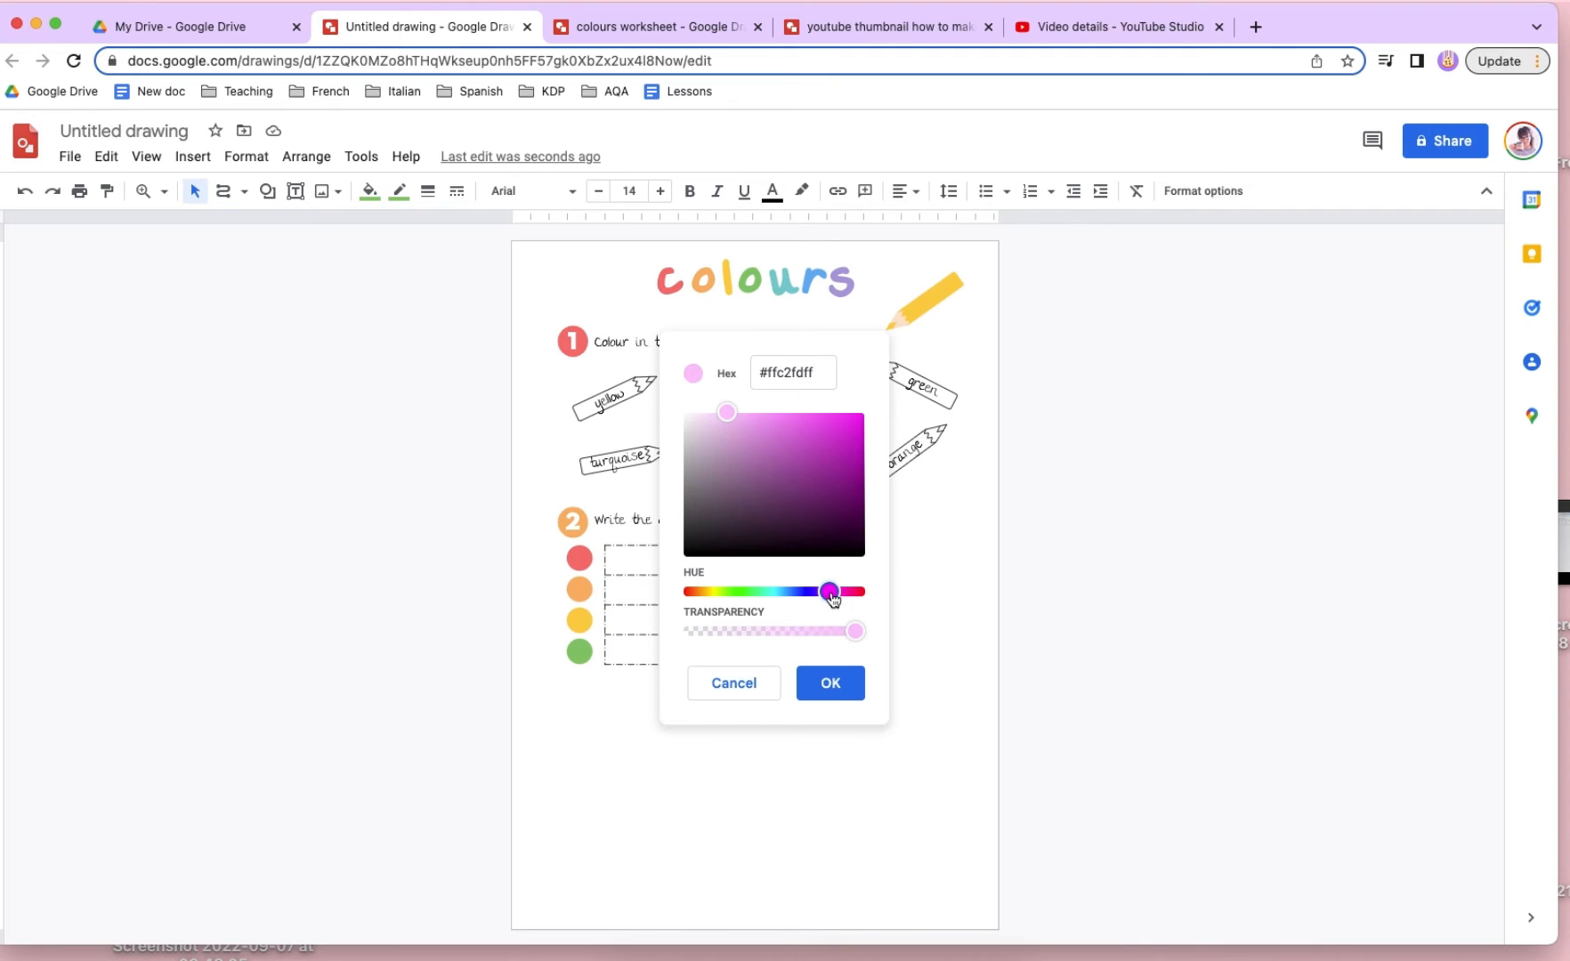
pyautogui.moveTo(832, 598); pyautogui.dragTo(855, 599)
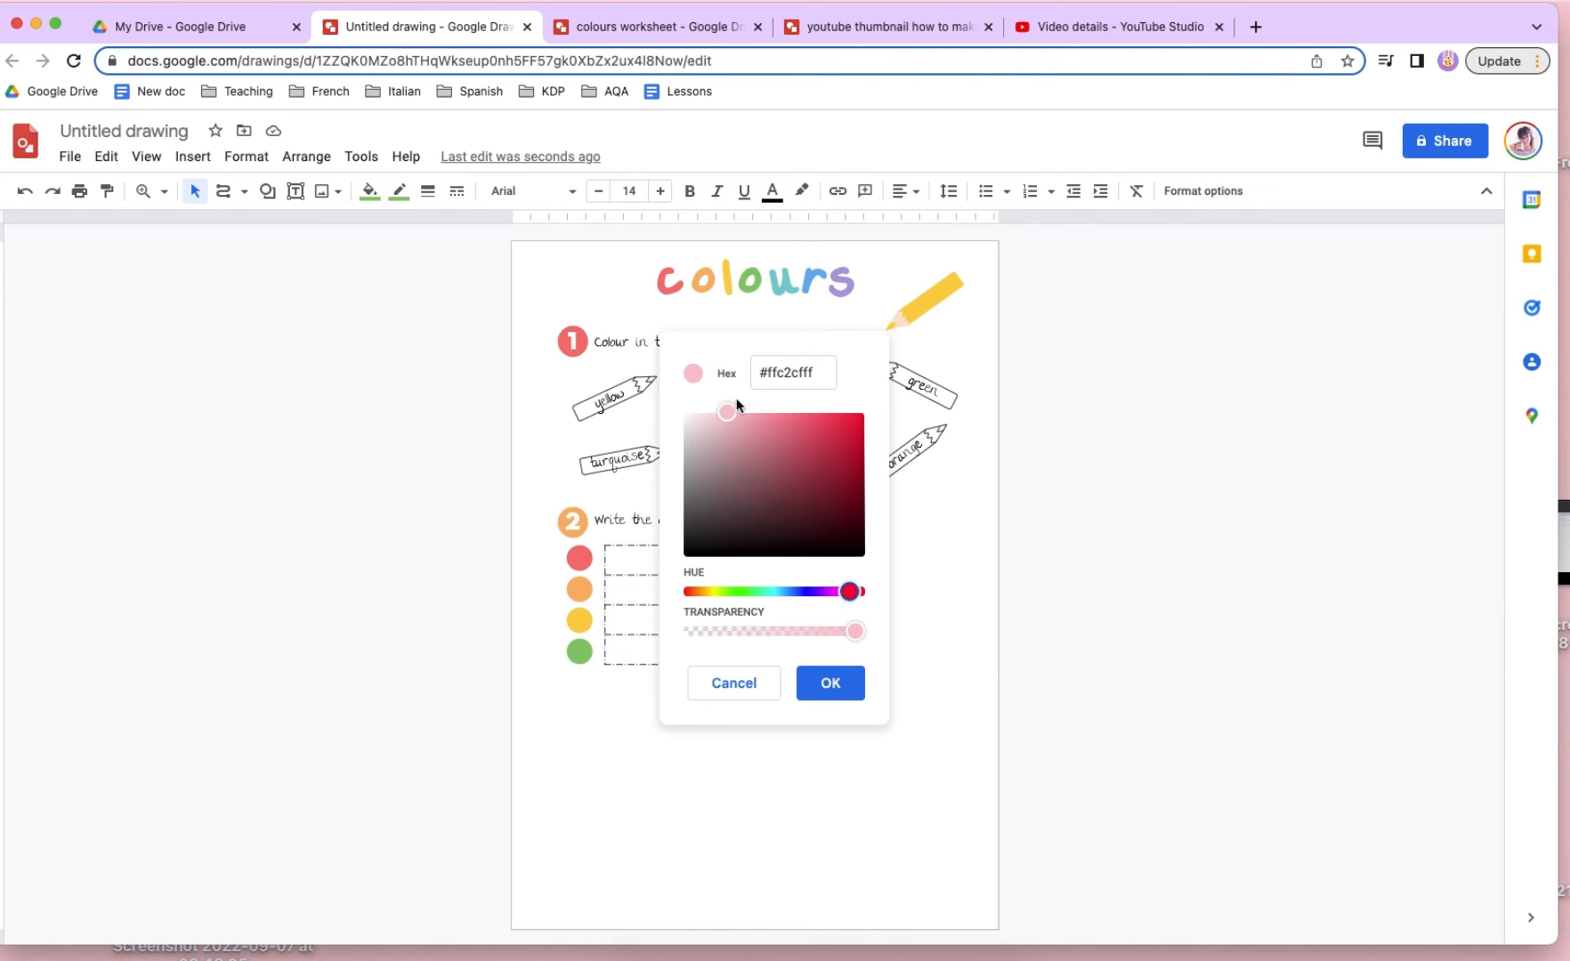
pyautogui.moveTo(736, 400); pyautogui.dragTo(754, 391)
pyautogui.click(817, 678)
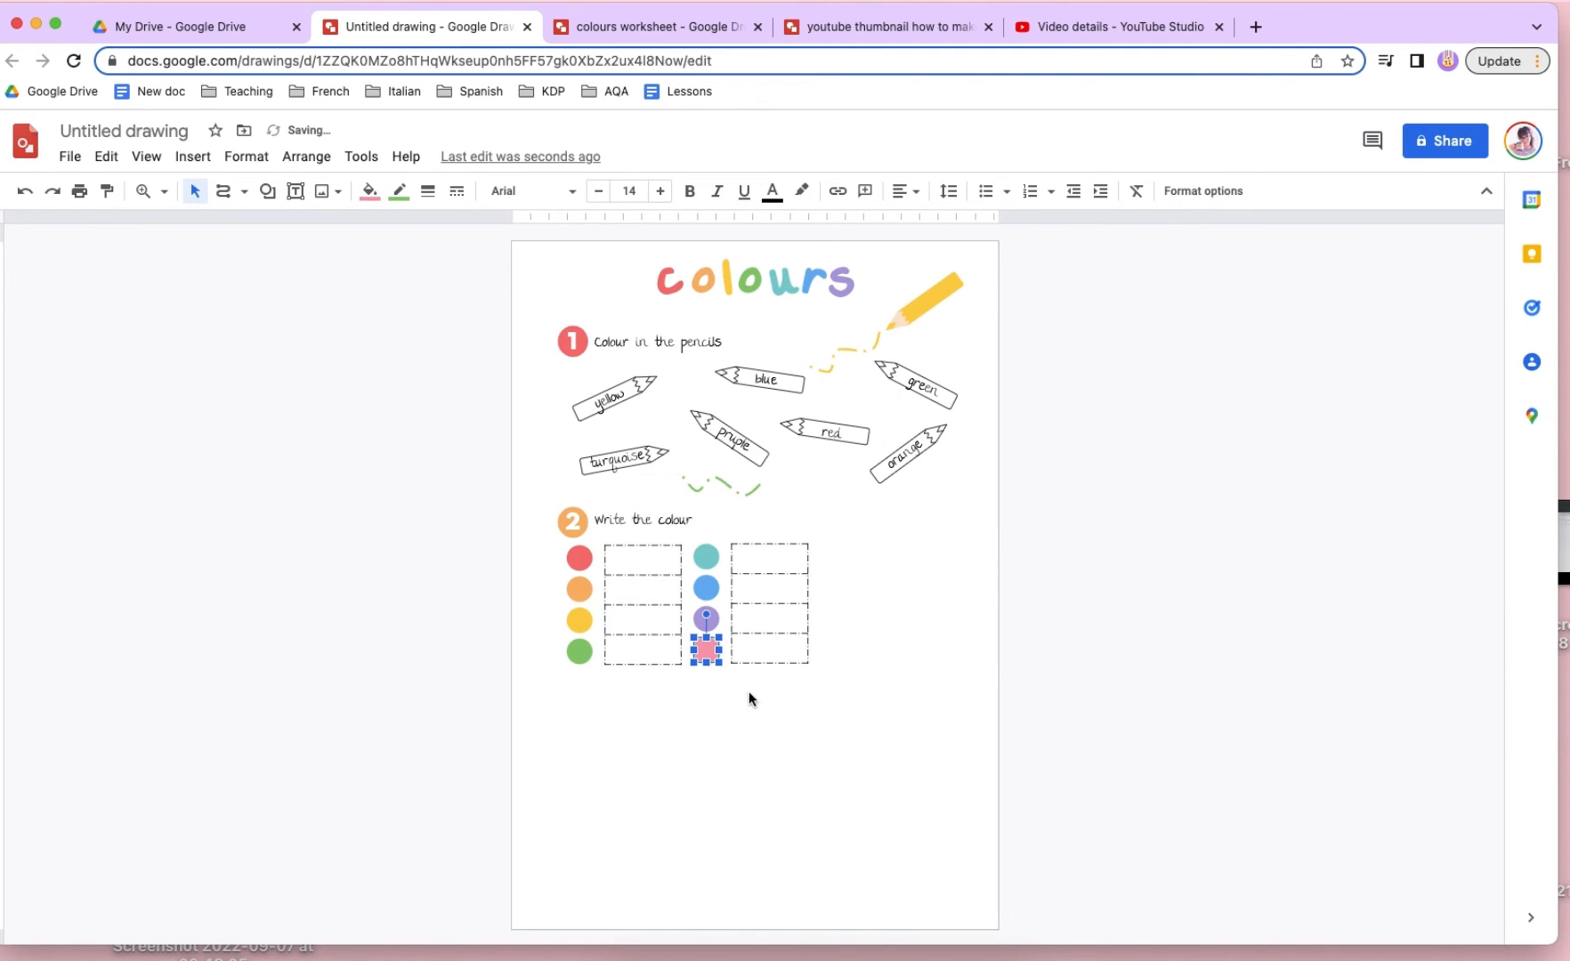
pyautogui.click(400, 205)
pyautogui.click(572, 252)
pyautogui.click(305, 494)
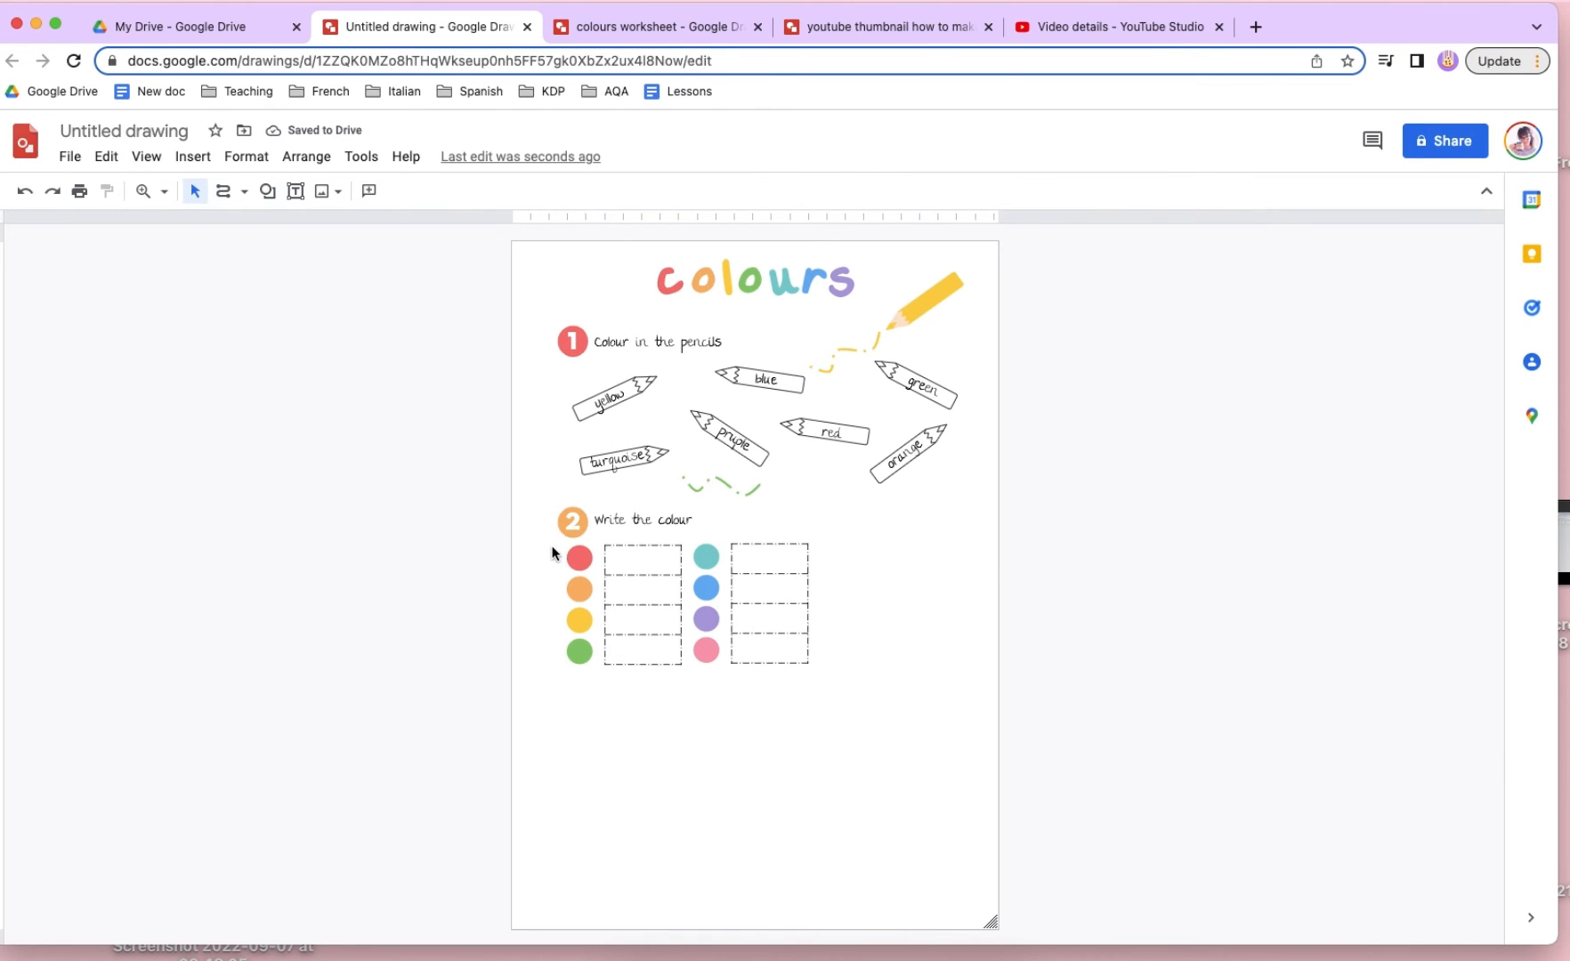
# - Select the whole second activity together with the first activity's number and heading, and shift them left towards the page edge
pyautogui.moveTo(542, 505); pyautogui.dragTo(856, 716)
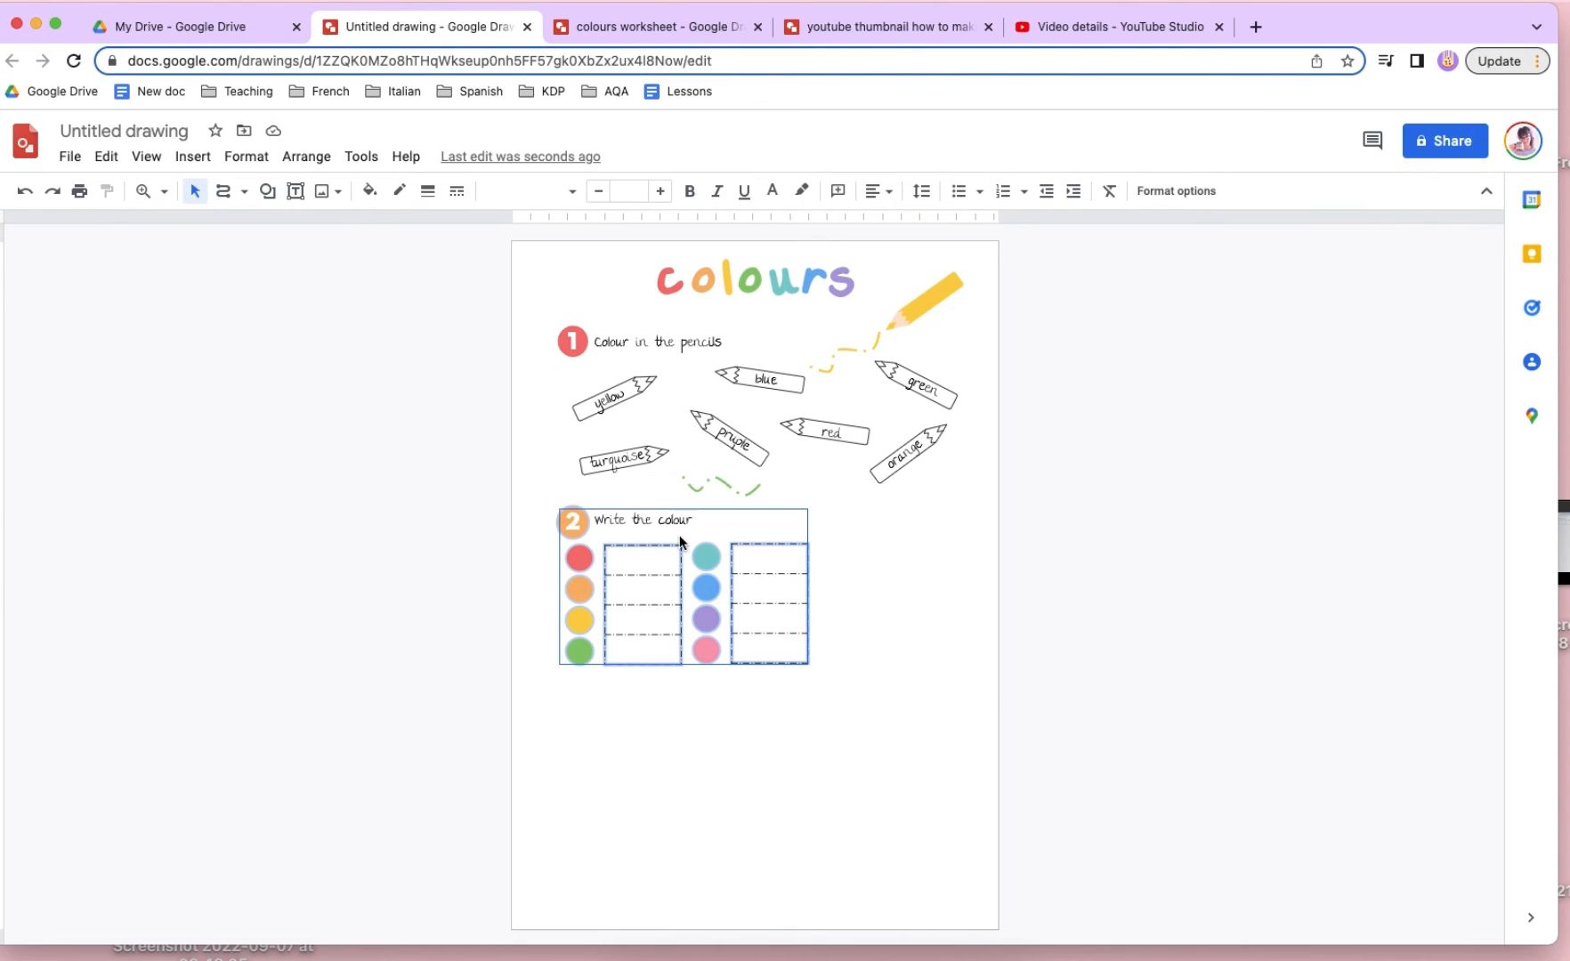
pyautogui.keyDown('shift'); pyautogui.click(648, 518); pyautogui.keyUp('shift')
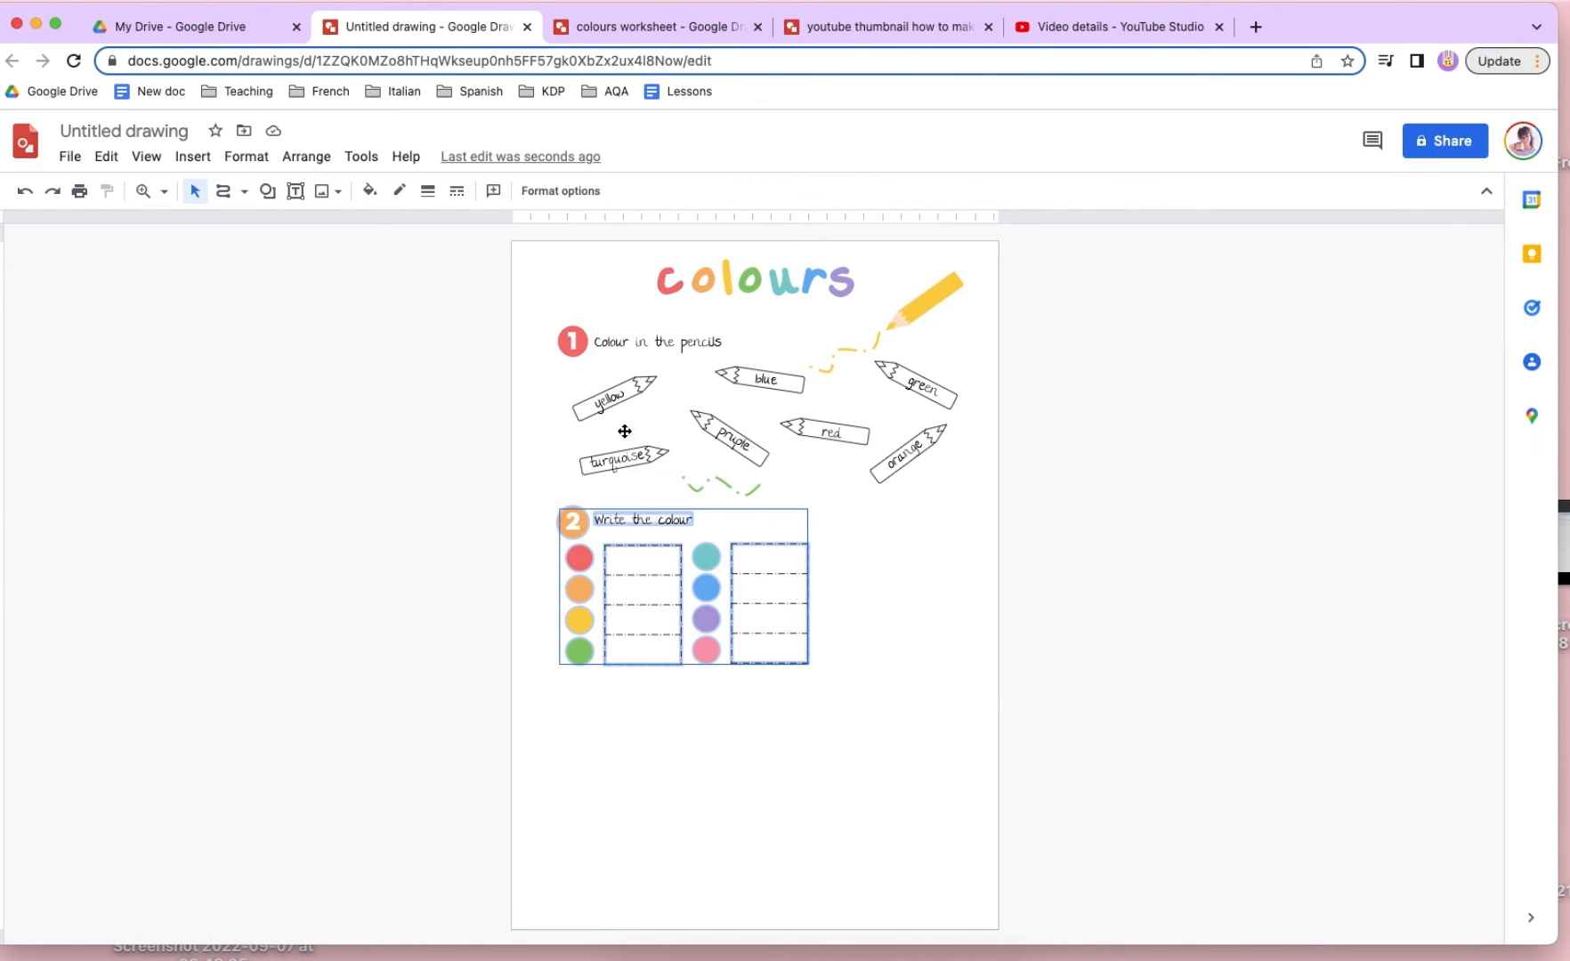
pyautogui.keyDown('shift'); pyautogui.click(615, 343); pyautogui.keyUp('shift')
pyautogui.keyDown('shift'); pyautogui.click(574, 342); pyautogui.keyUp('shift')
pyautogui.press('Left')
pyautogui.press('Left')
pyautogui.press('Left')
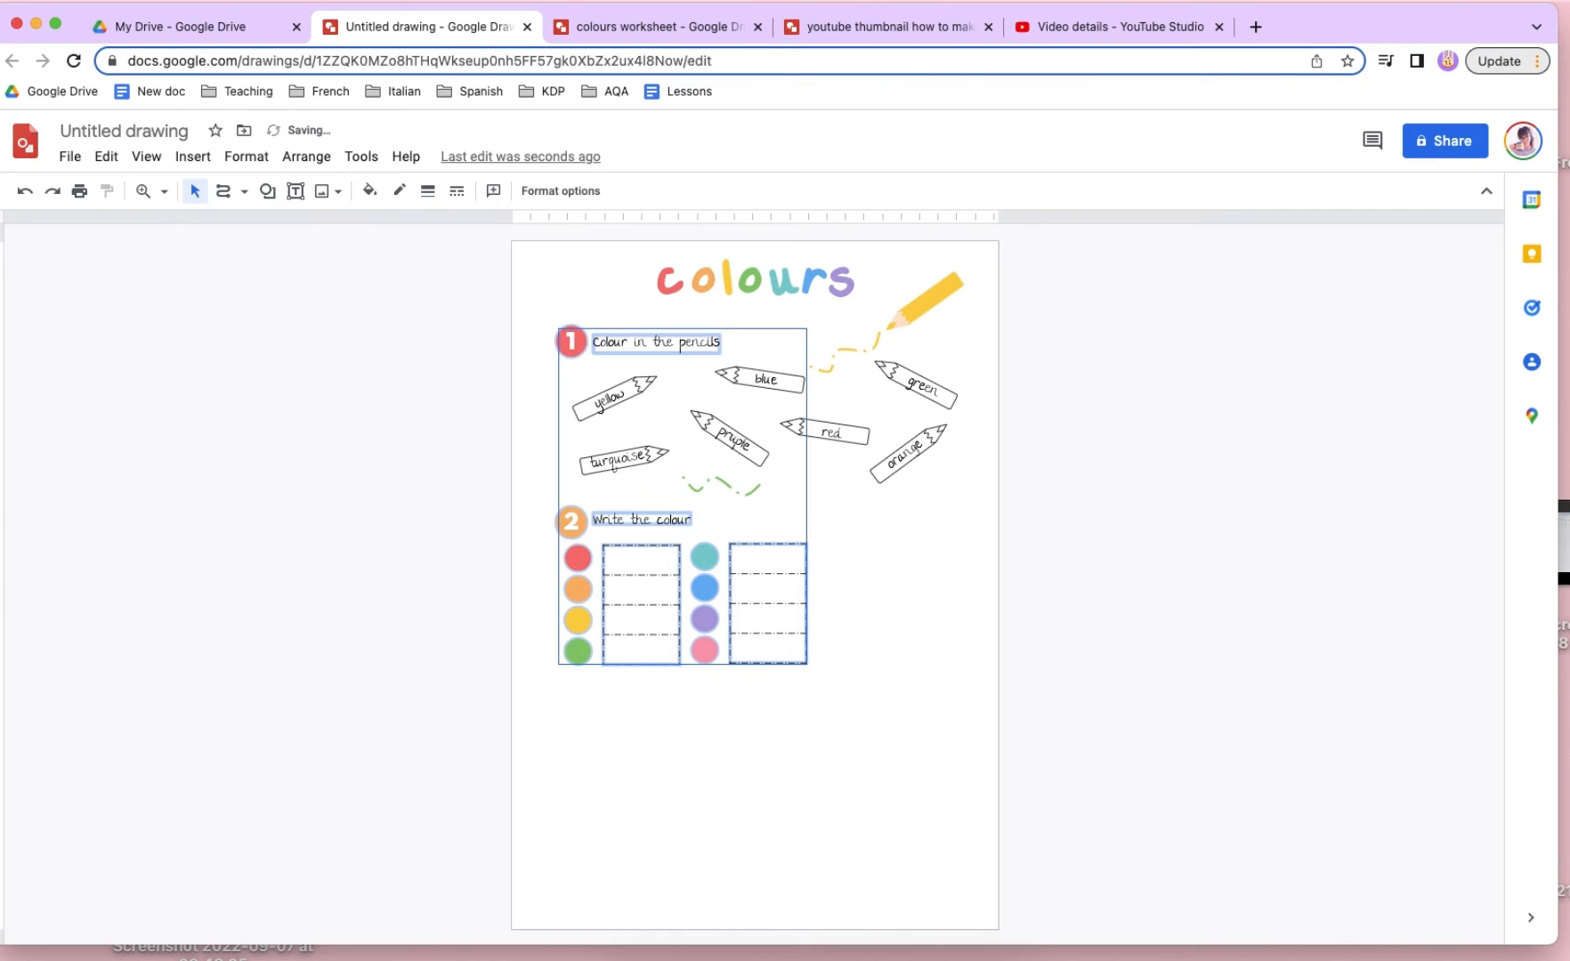
pyautogui.press('Left')
pyautogui.click(887, 681)
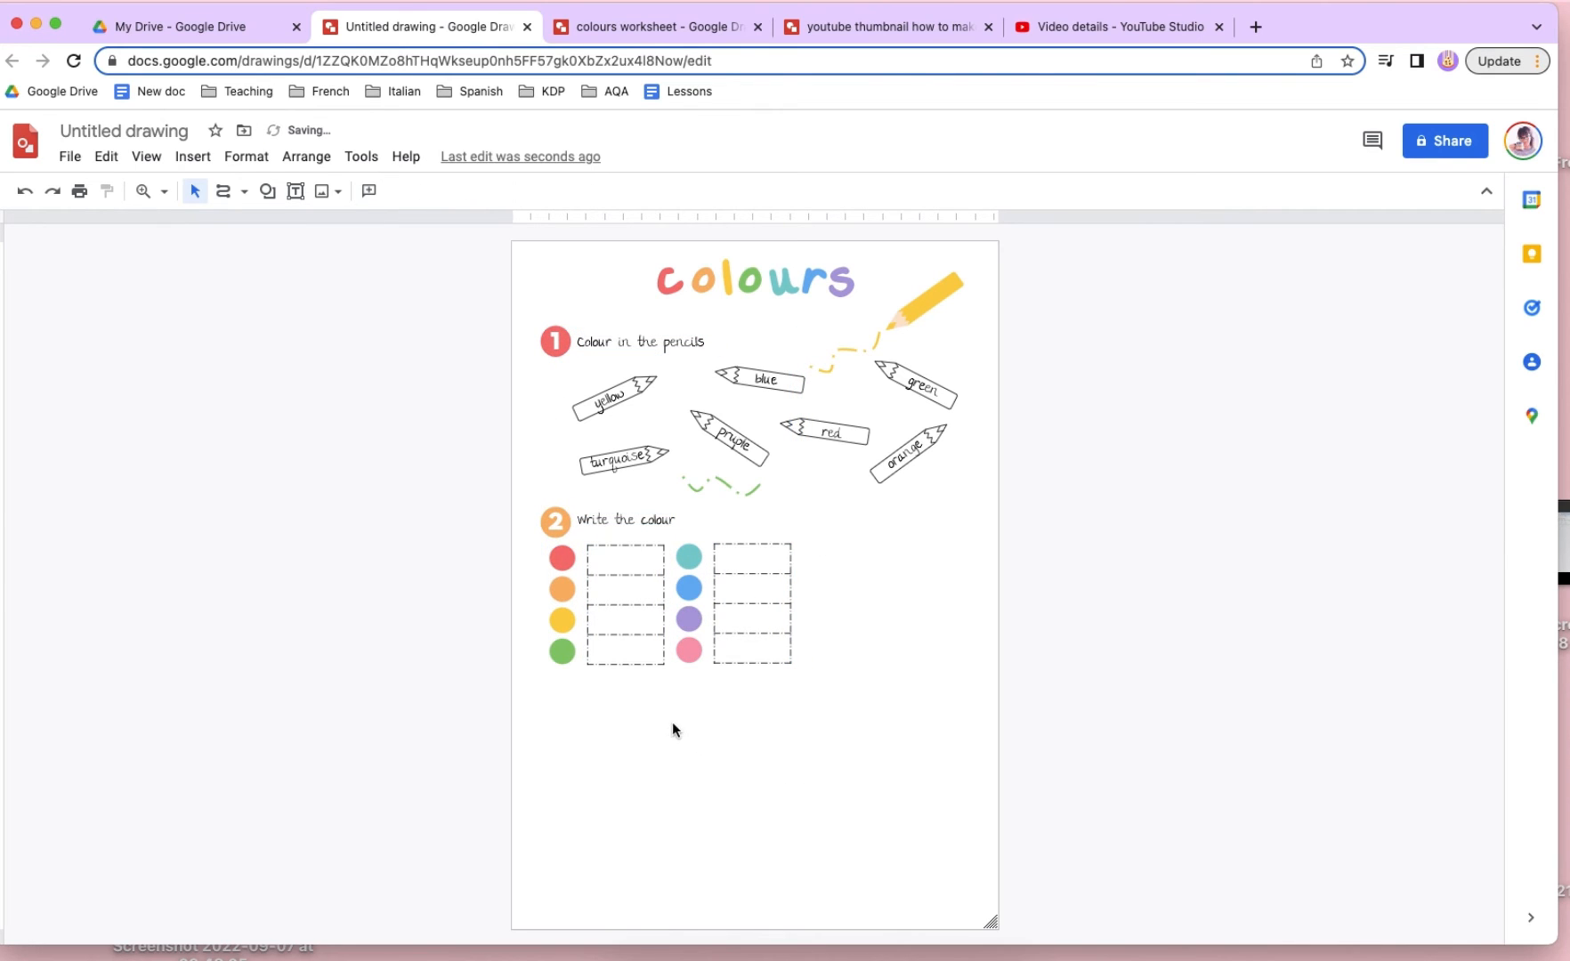
# - Move the second column of circles and its table slightly left, closer to the first table
pyautogui.moveTo(672, 721); pyautogui.dragTo(659, 665)
pyautogui.moveTo(873, 751); pyautogui.dragTo(683, 537)
pyautogui.press('Left')
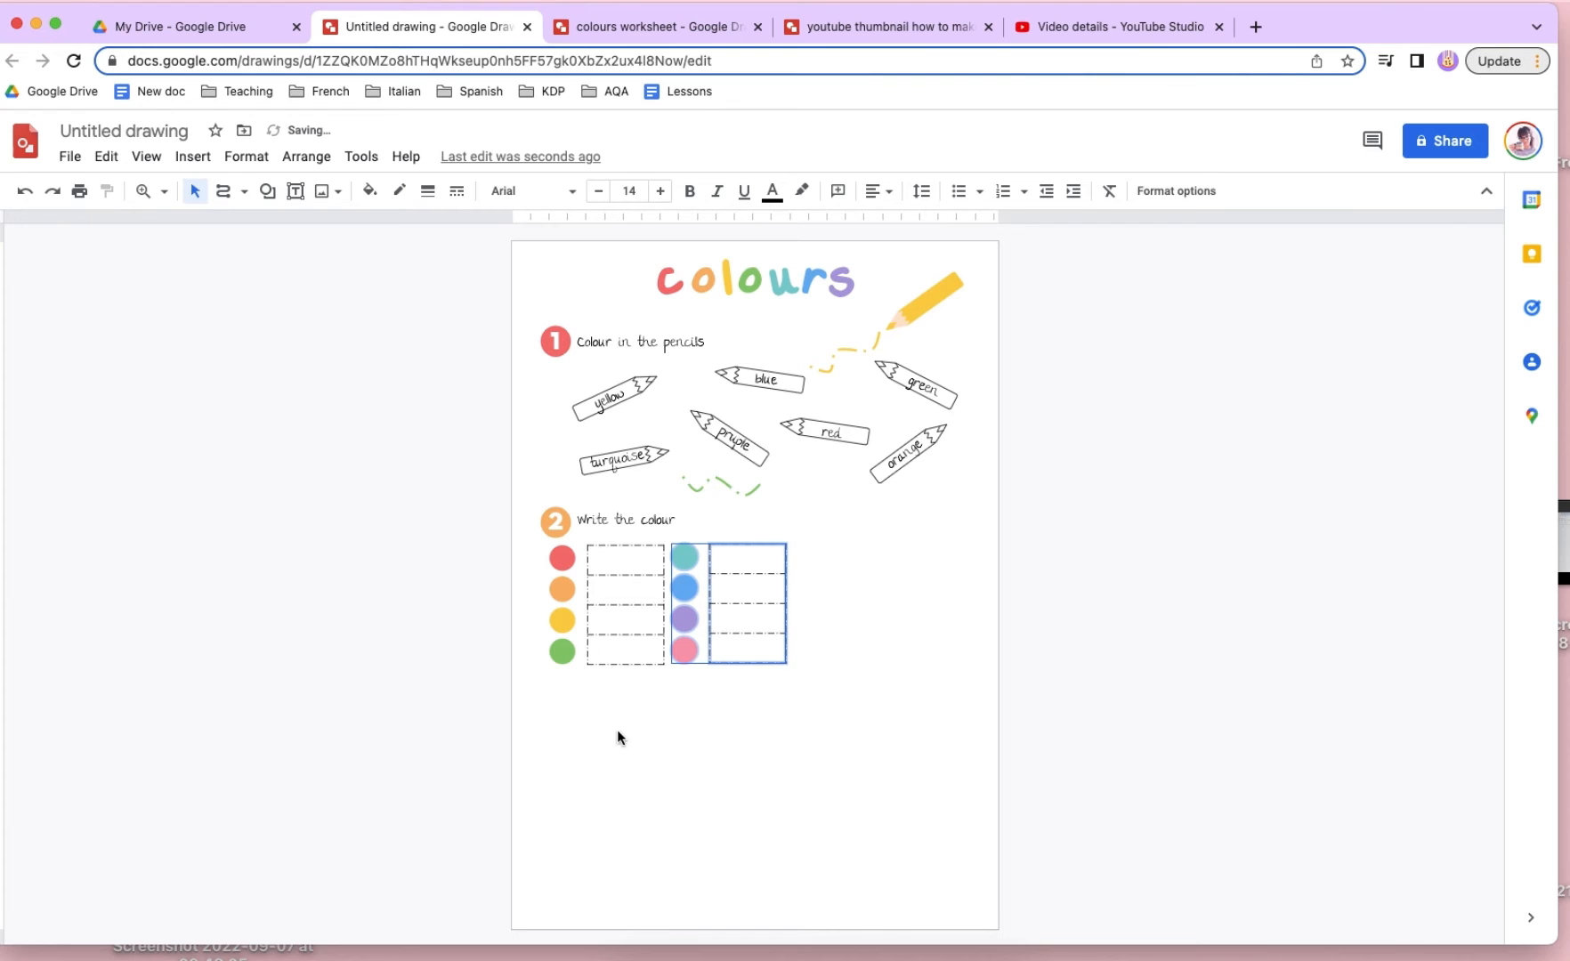
# - Move the first table closer to its circles and make both tables of the second activity slightly narrower
pyautogui.click(606, 561)
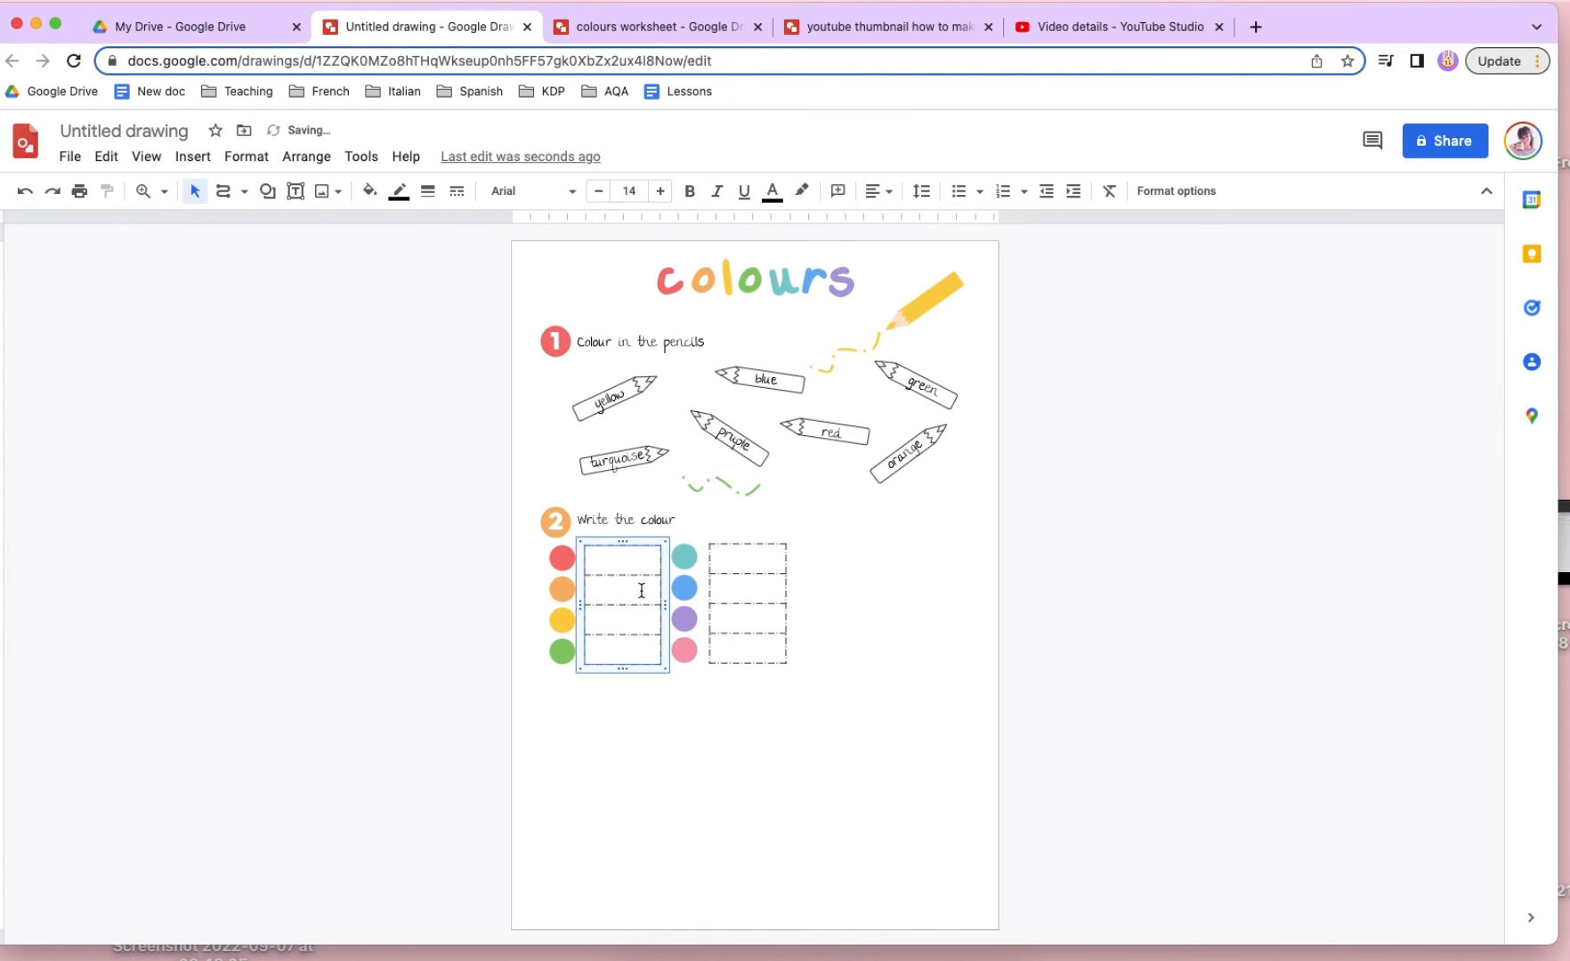
pyautogui.click(784, 613)
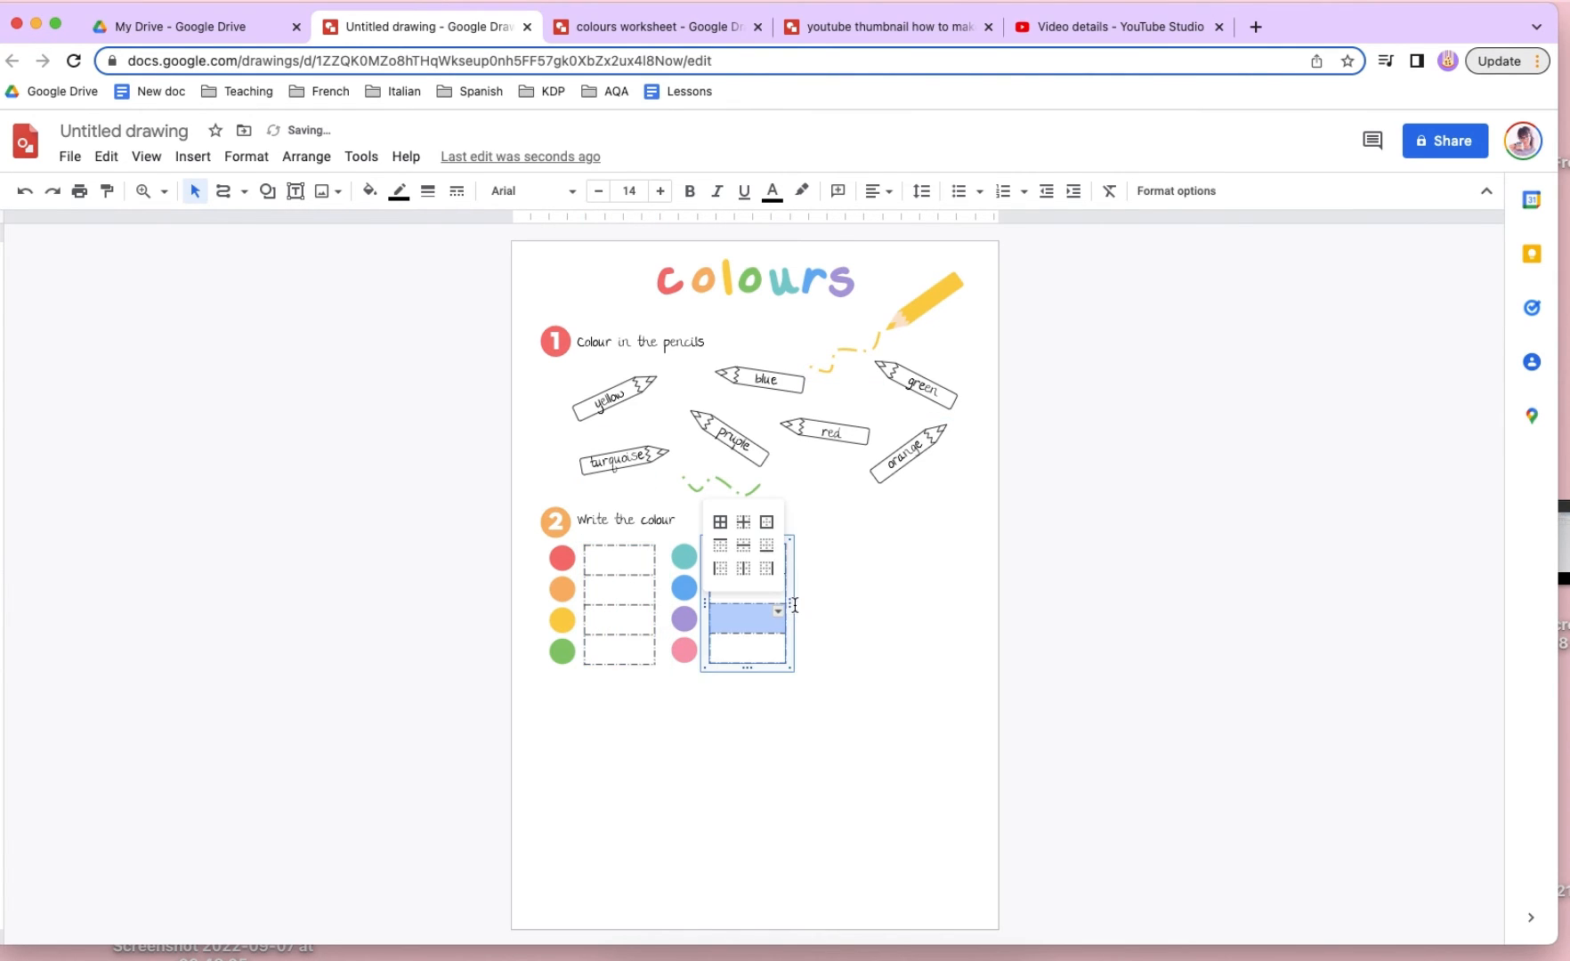
pyautogui.moveTo(790, 607); pyautogui.dragTo(782, 610)
# - Shift the second column of circles and its table left towards the first table, and nudge that table closer to its circles
pyautogui.click(837, 628)
pyautogui.moveTo(817, 714); pyautogui.dragTo(684, 545)
pyautogui.press('Left')
pyautogui.press('Left')
pyautogui.press('Left')
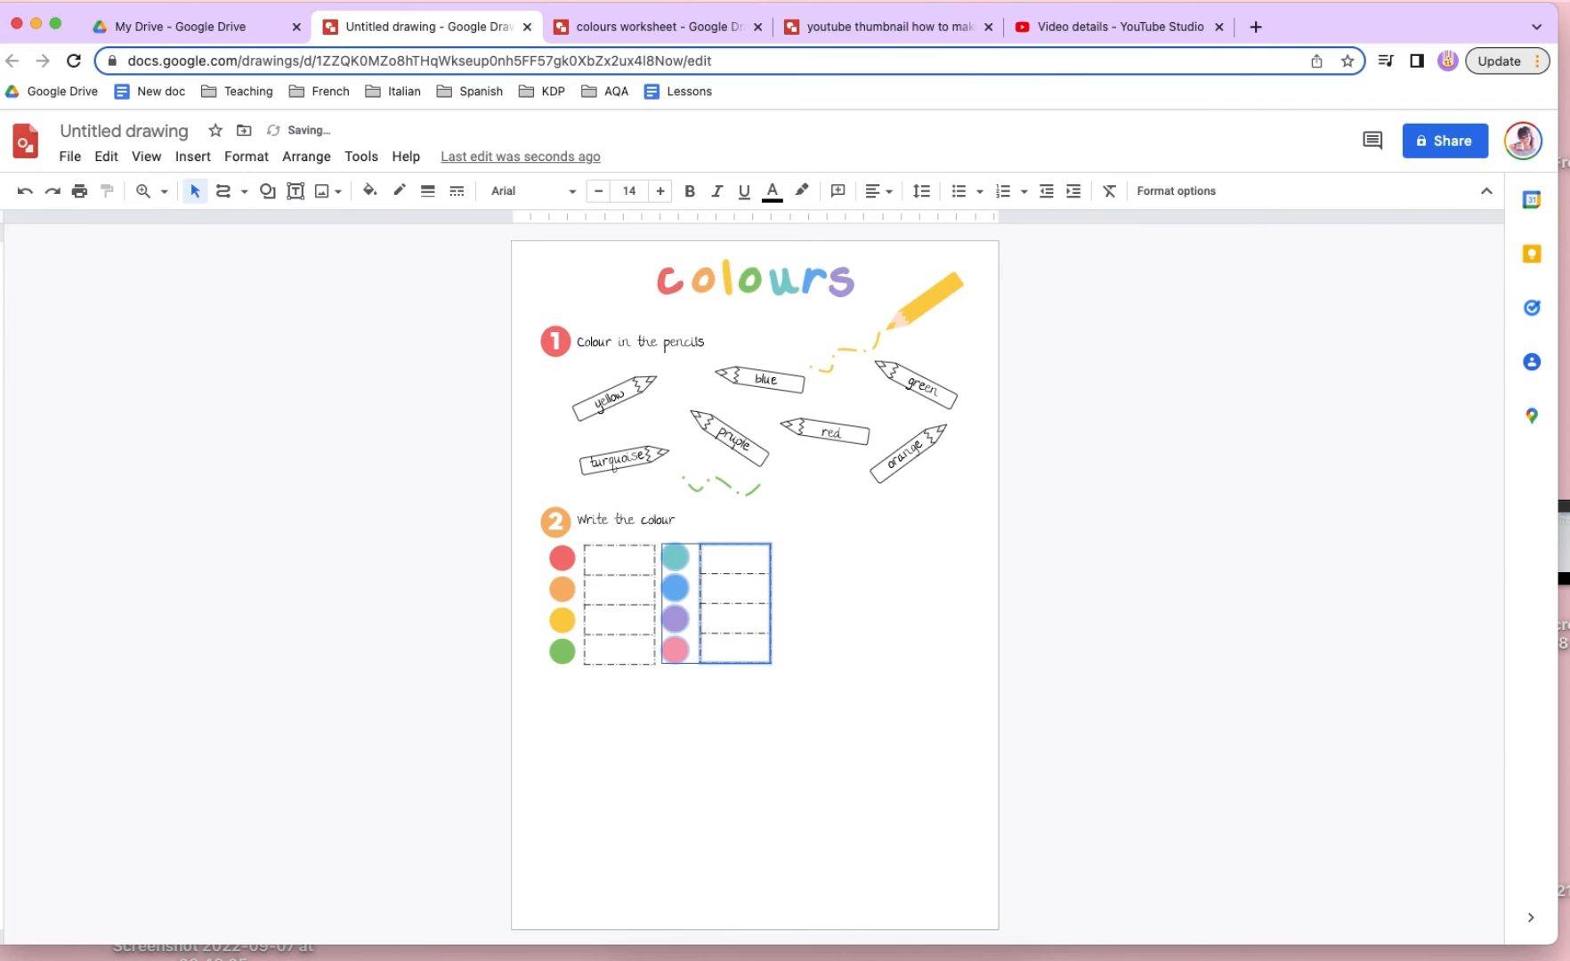
pyautogui.click(788, 706)
pyautogui.moveTo(788, 706); pyautogui.dragTo(690, 527)
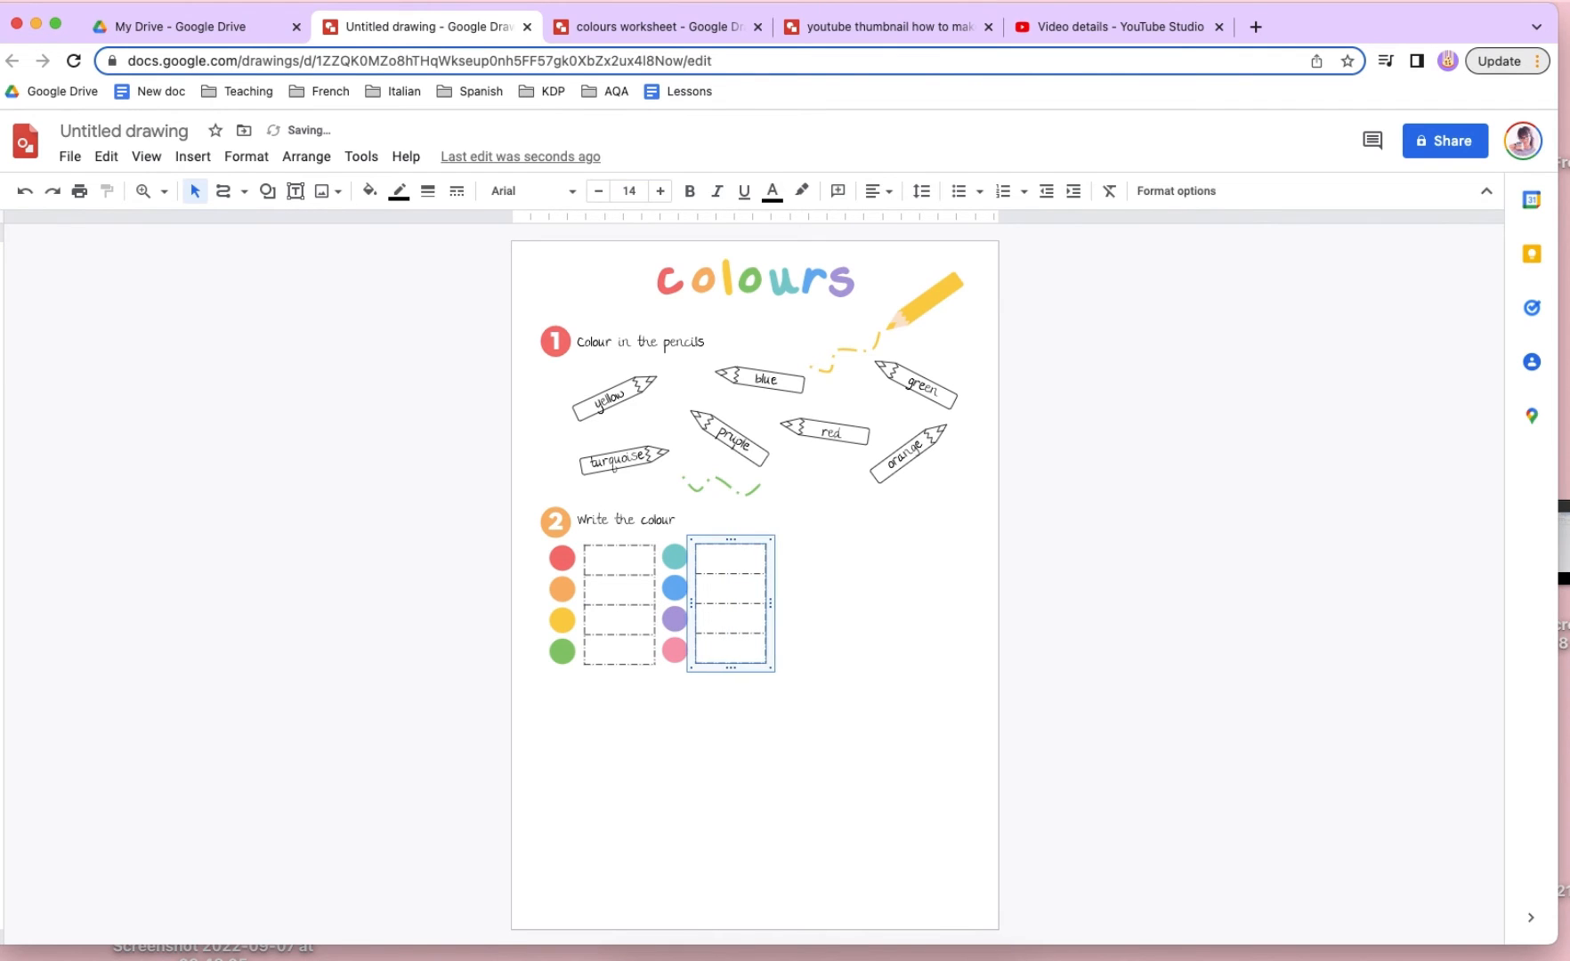
# - Duplicate the second activity's number and heading, and place the copy on the same line in the right half of the page
pyautogui.click(1040, 664)
pyautogui.moveTo(544, 503)
pyautogui.mouseDown()
pyautogui.moveTo(643, 525)
pyautogui.moveTo(873, 525)
pyautogui.mouseUp()
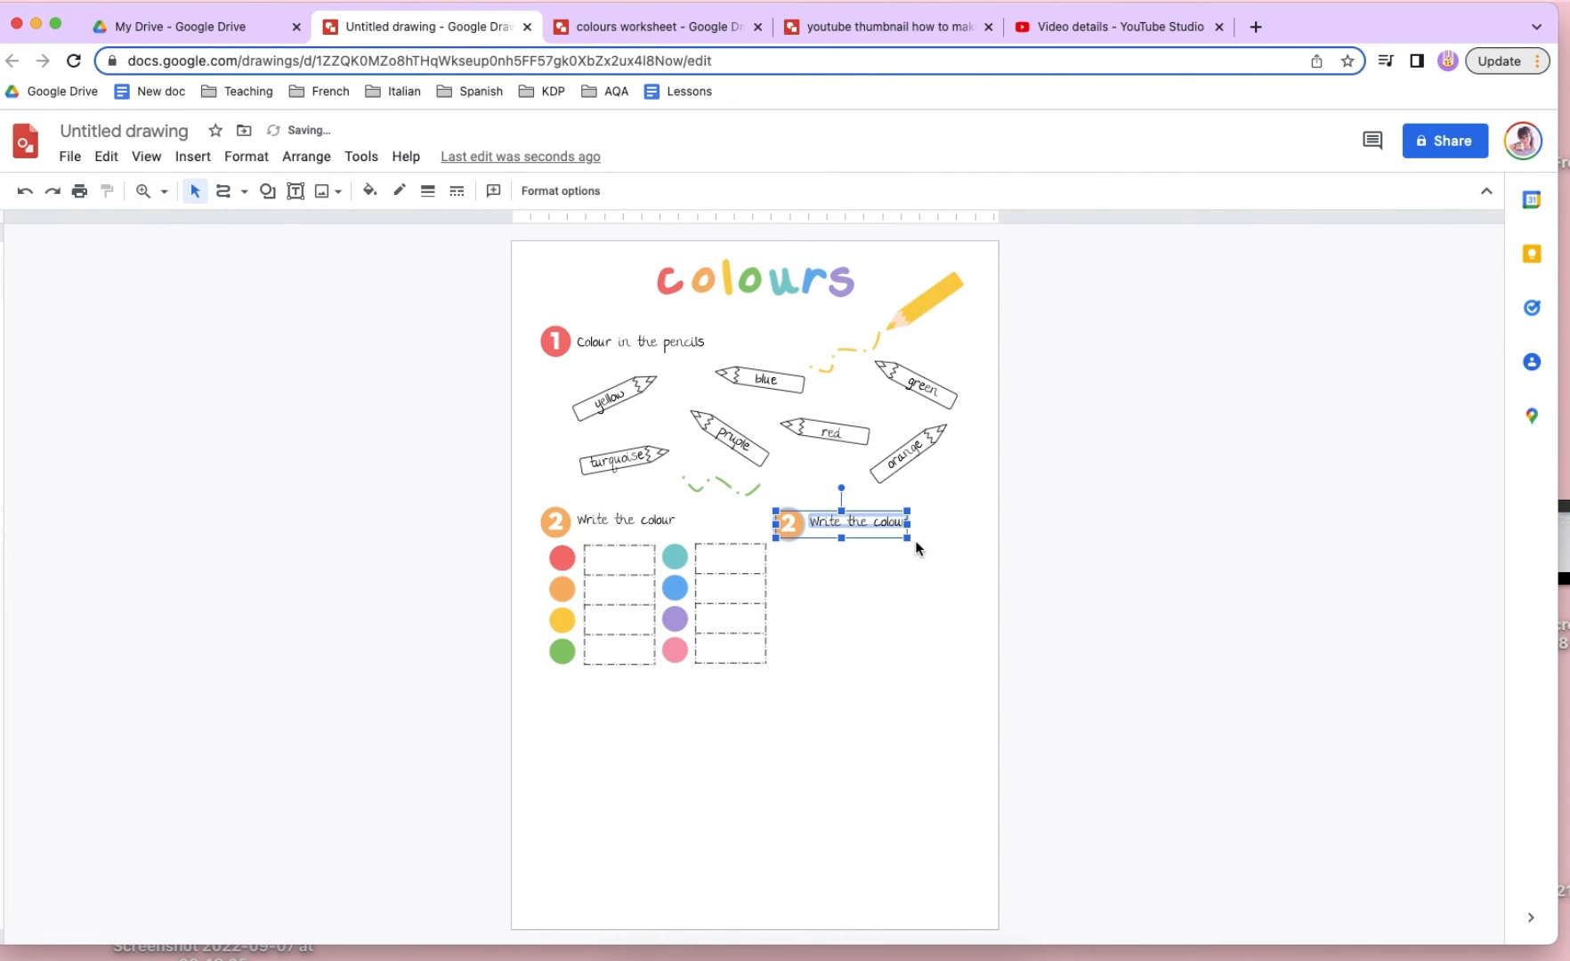
pyautogui.press('Up')
pyautogui.click(926, 561)
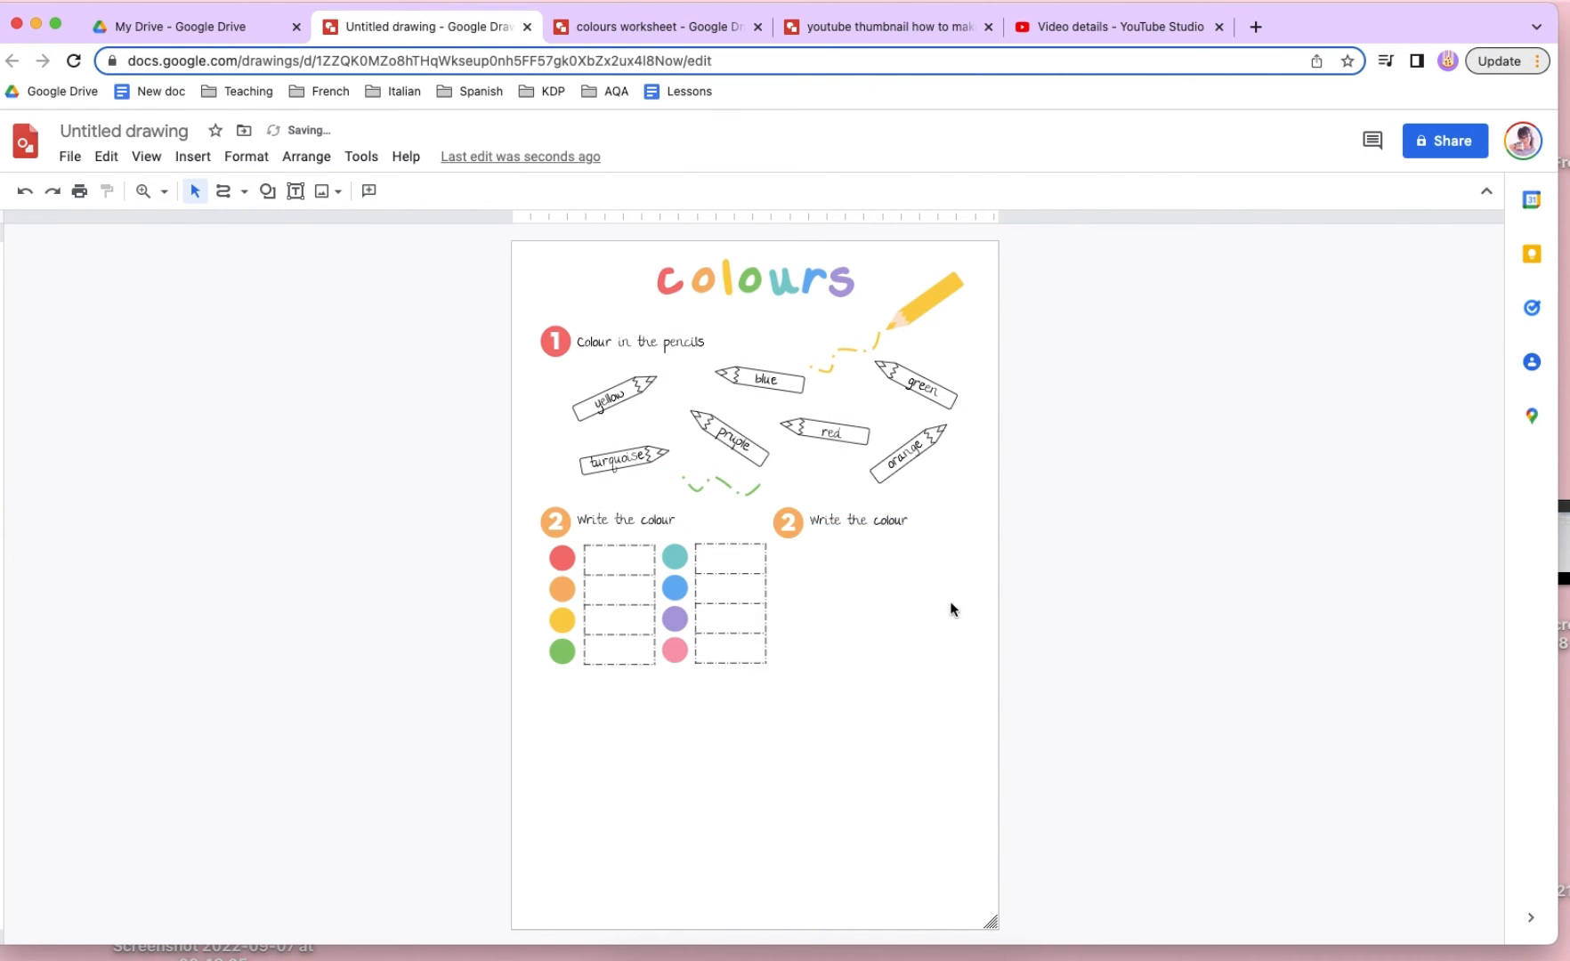
# - Replace the wording of the copied "Write the colour" heading in the right half of the page
pyautogui.click(848, 523)
pyautogui.doubleClick(848, 523)
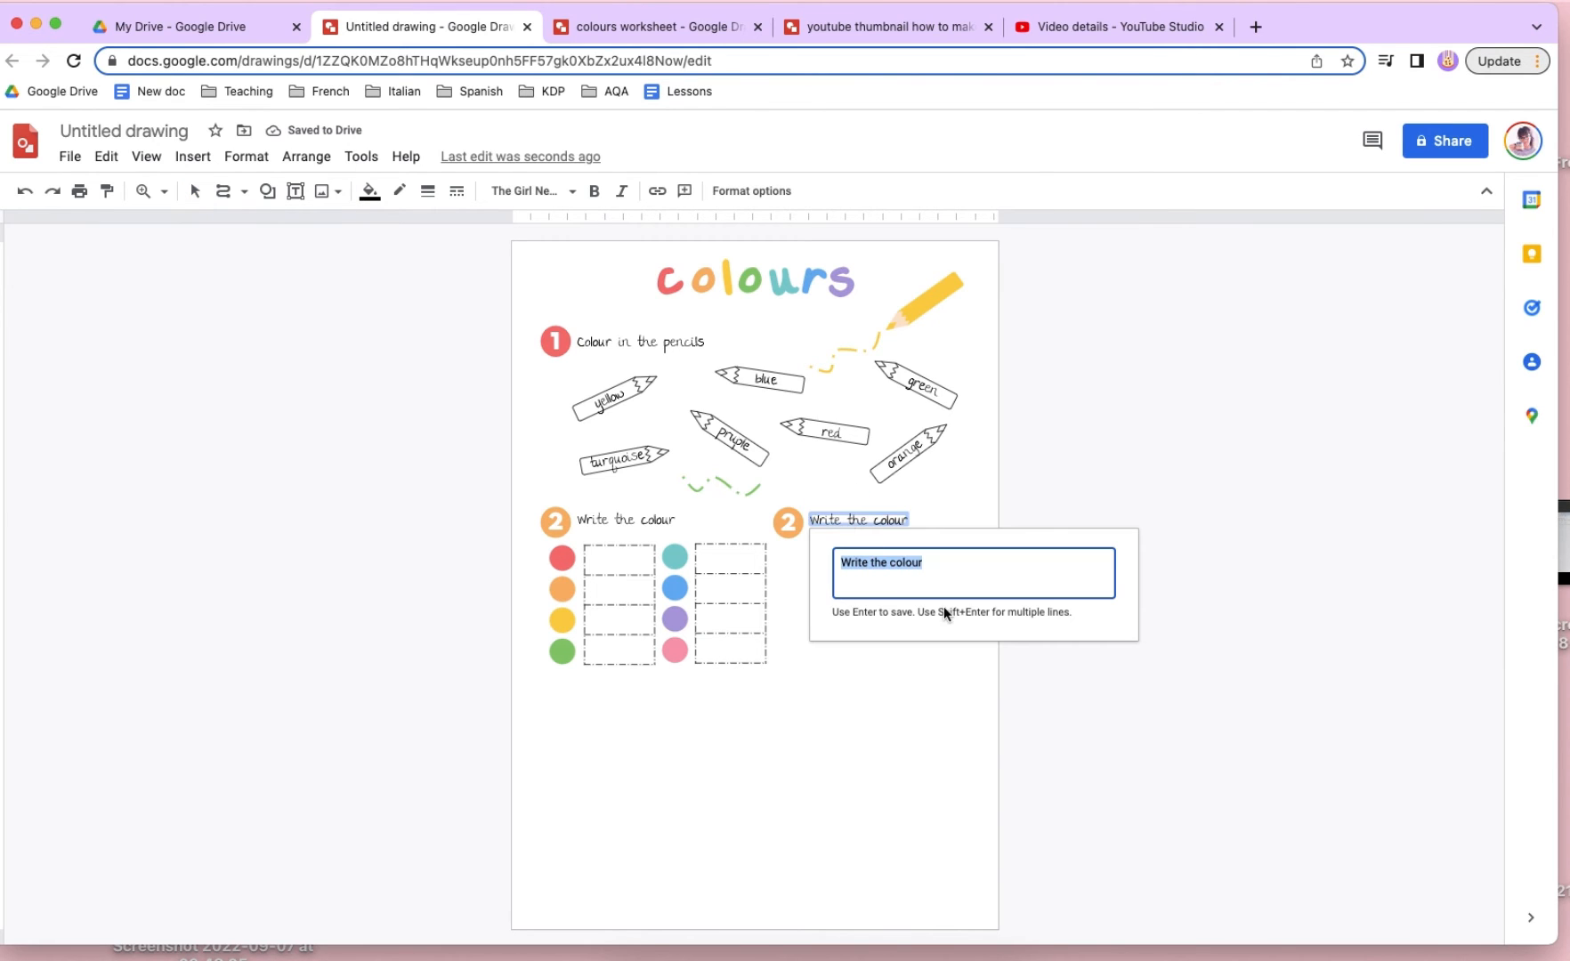
pyautogui.write('\\c')
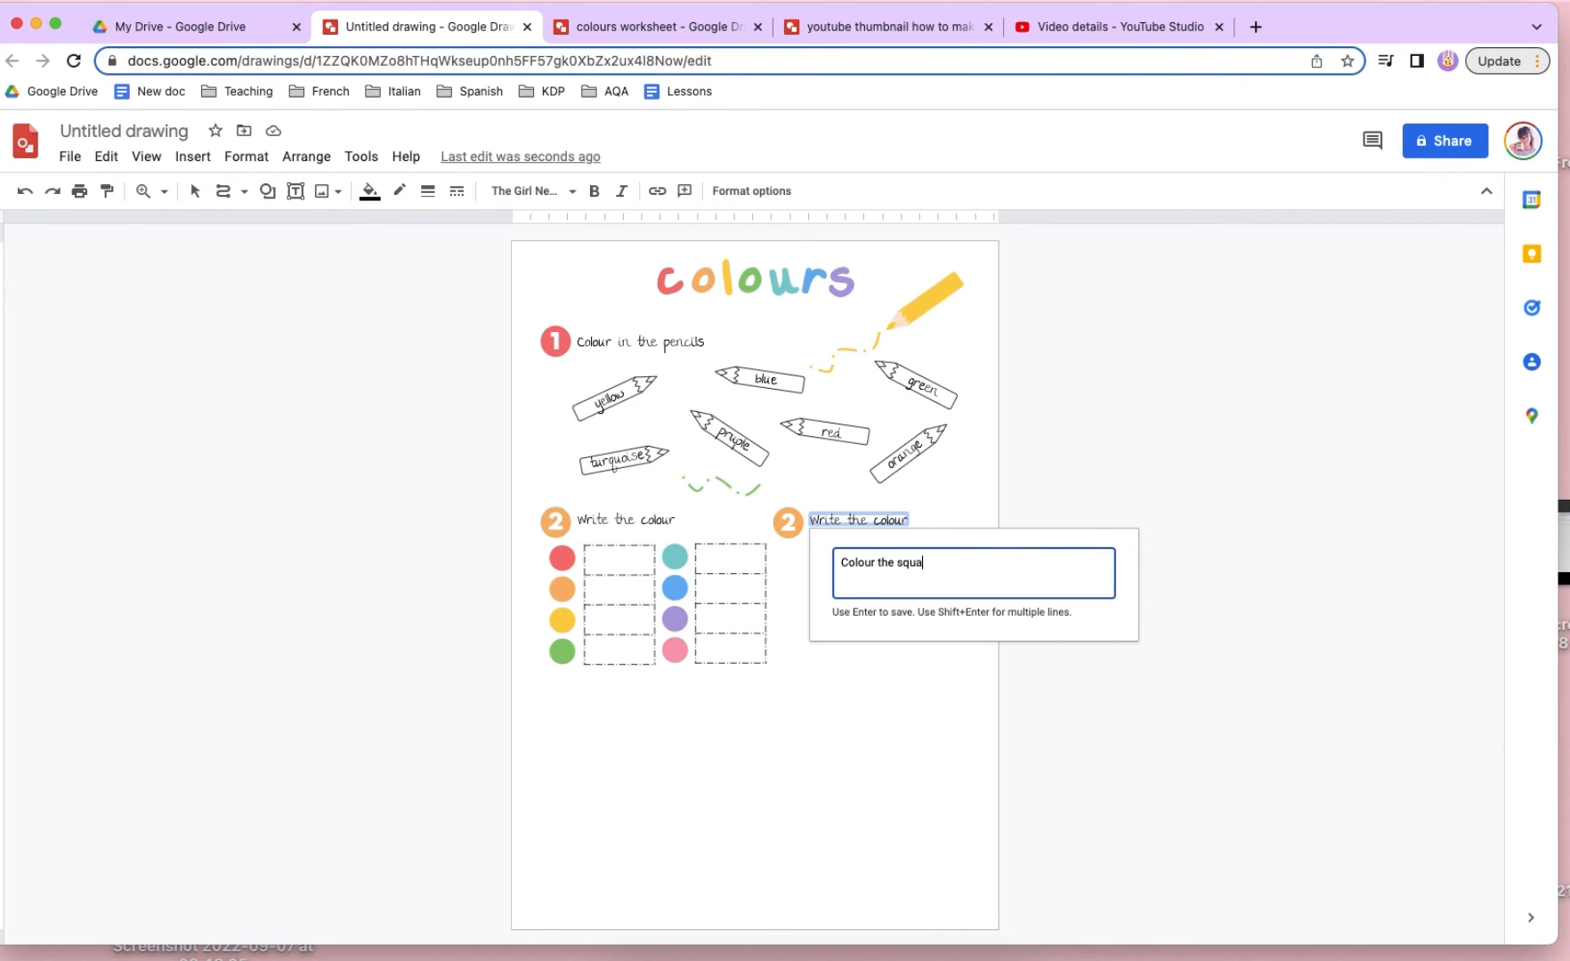
# - Finish the copied heading as "Colour the squares" and change the number in the circle beside it to 3
pyautogui.press('Return')
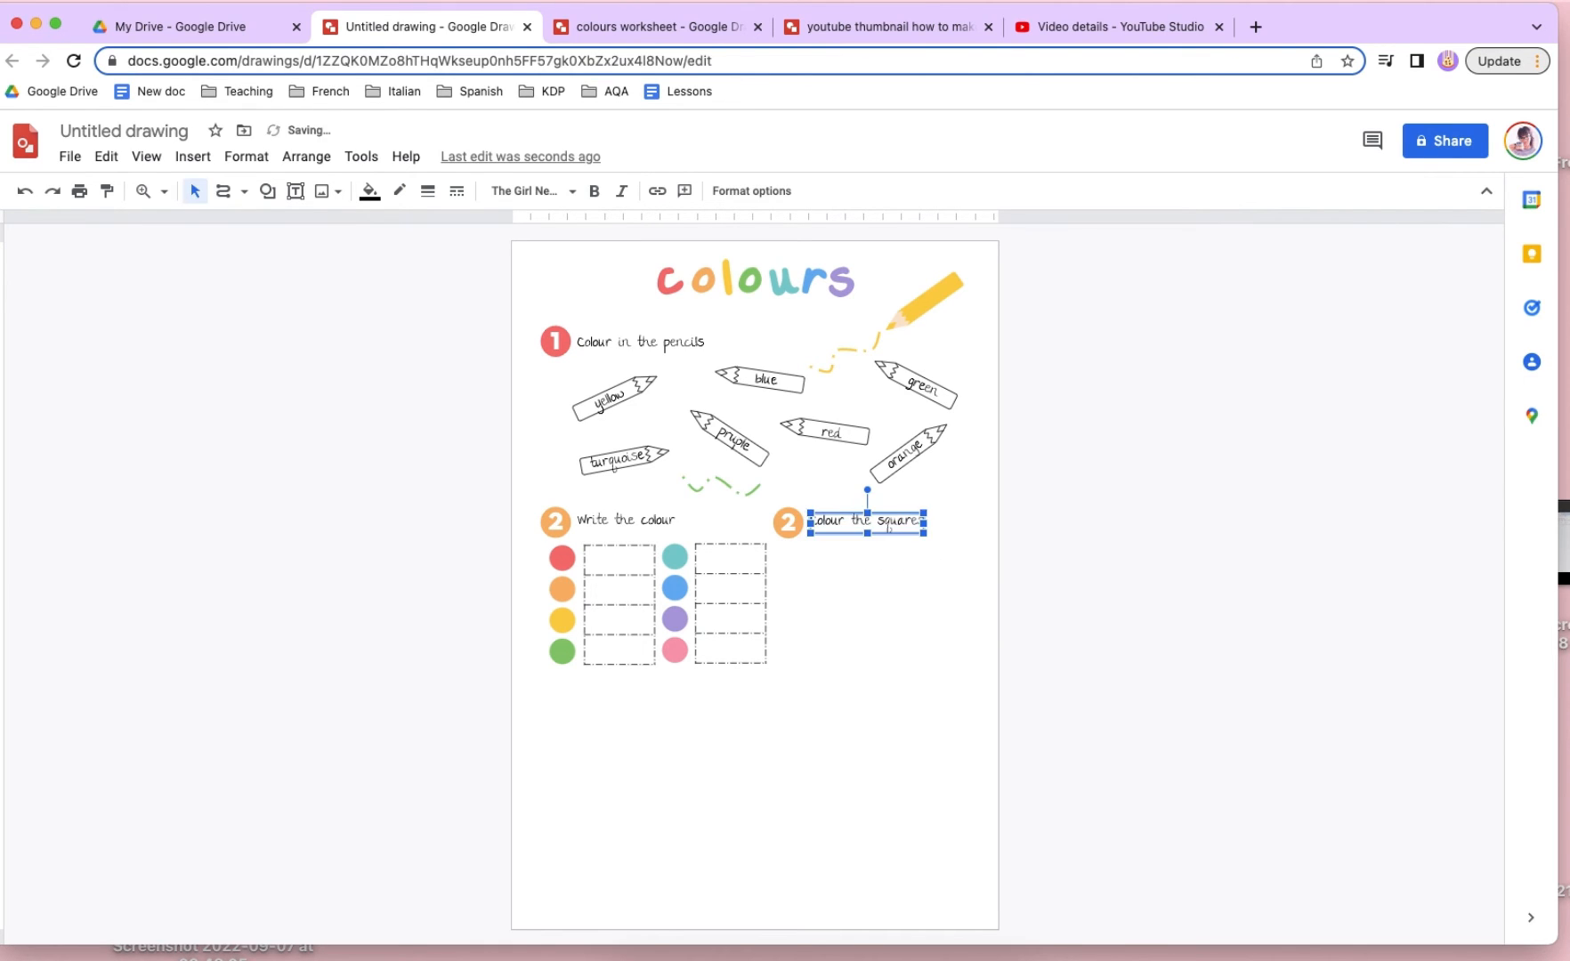
pyautogui.click(1033, 690)
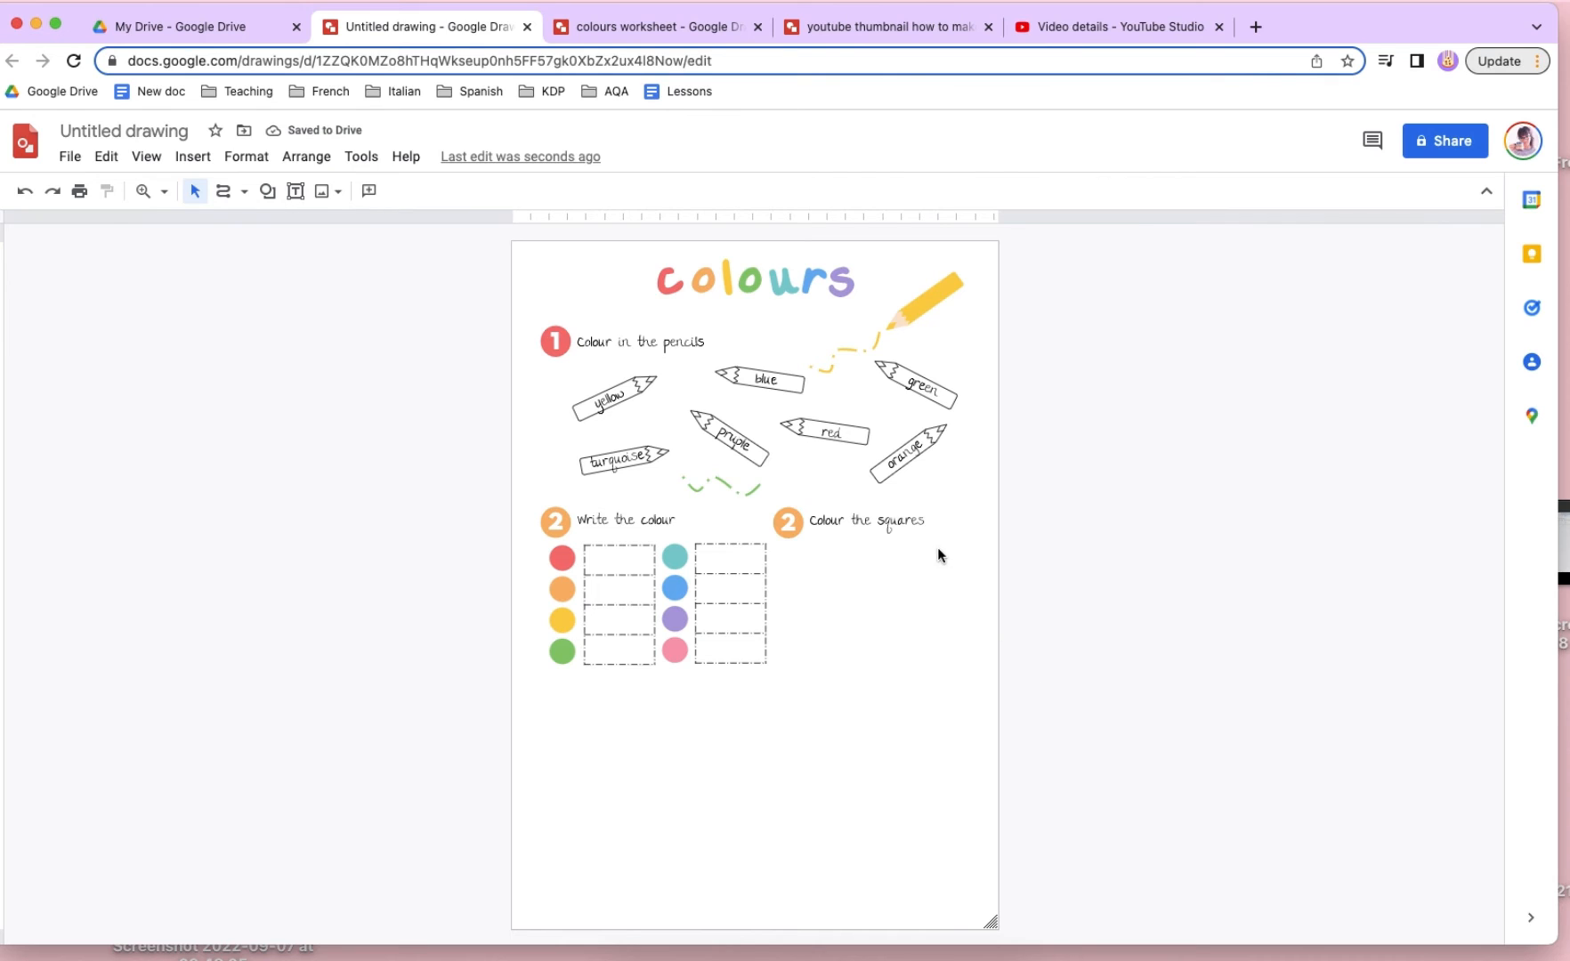
pyautogui.click(790, 523)
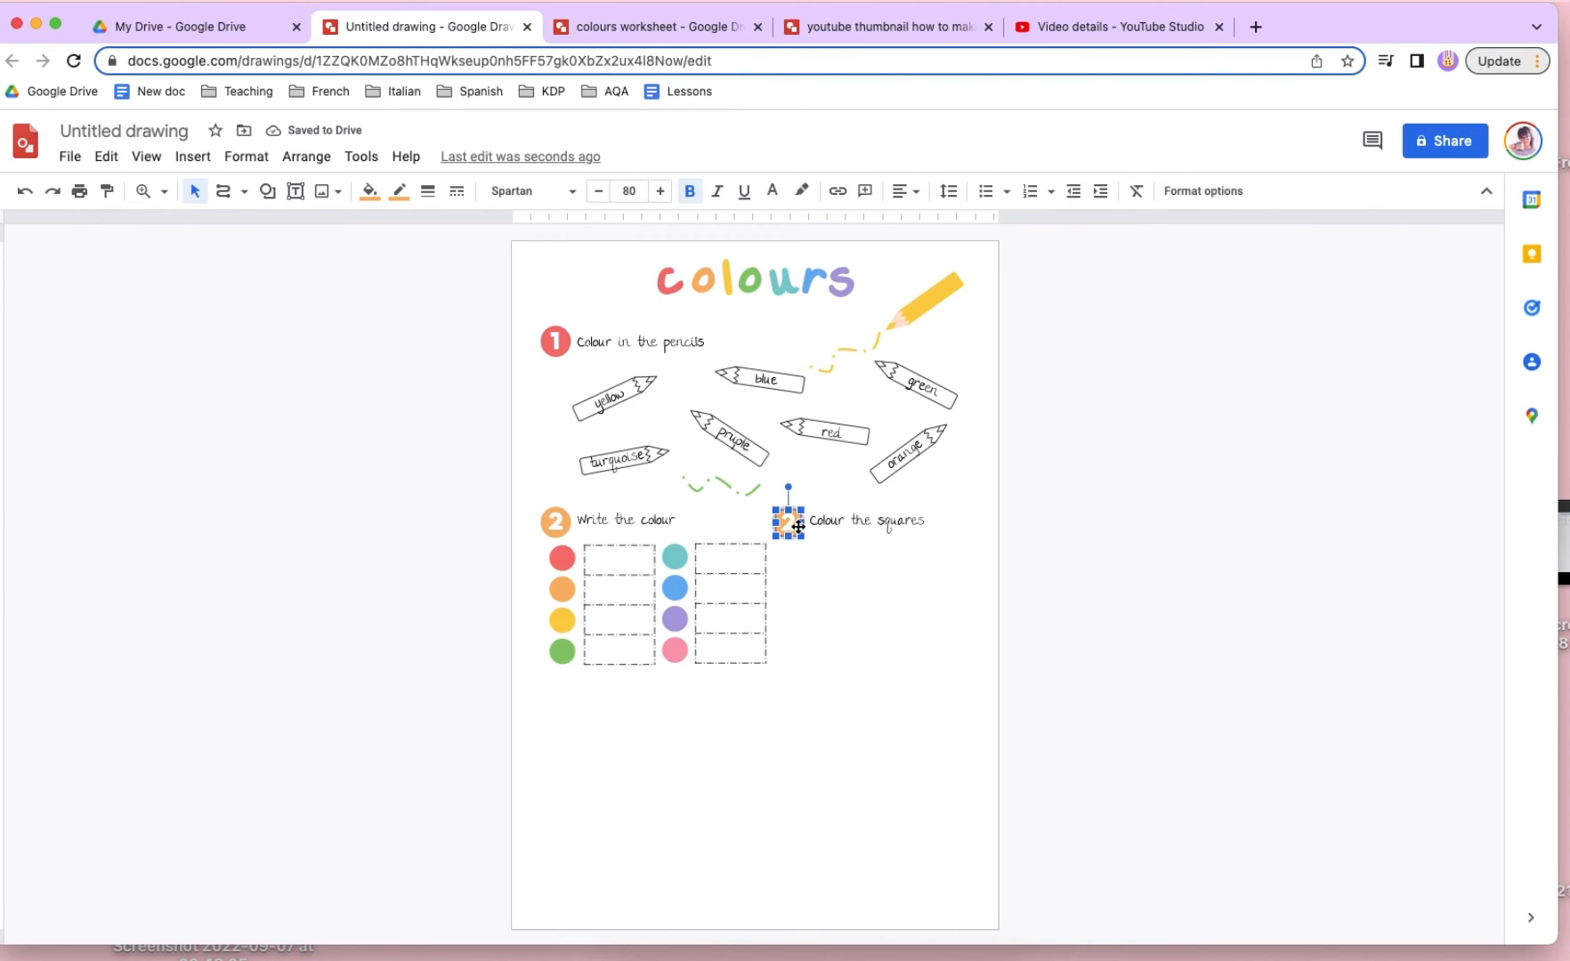
pyautogui.click(789, 525)
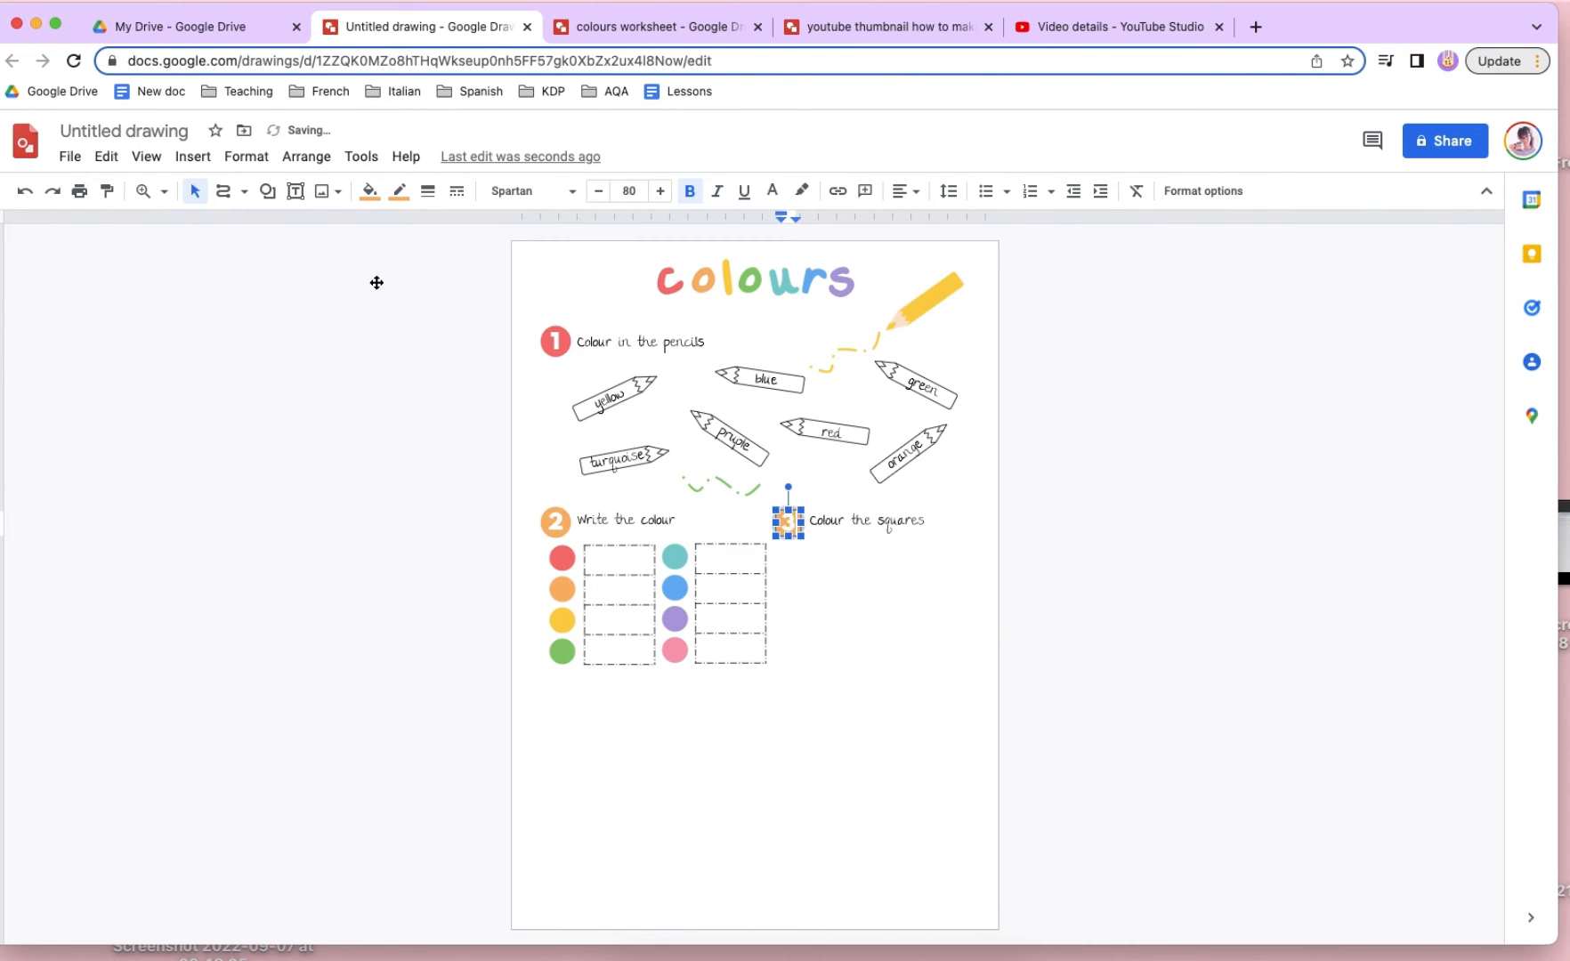
# - Set the fill and border of the number 3 circle to the custom yellow
pyautogui.click(368, 190)
pyautogui.click(417, 286)
pyautogui.click(397, 194)
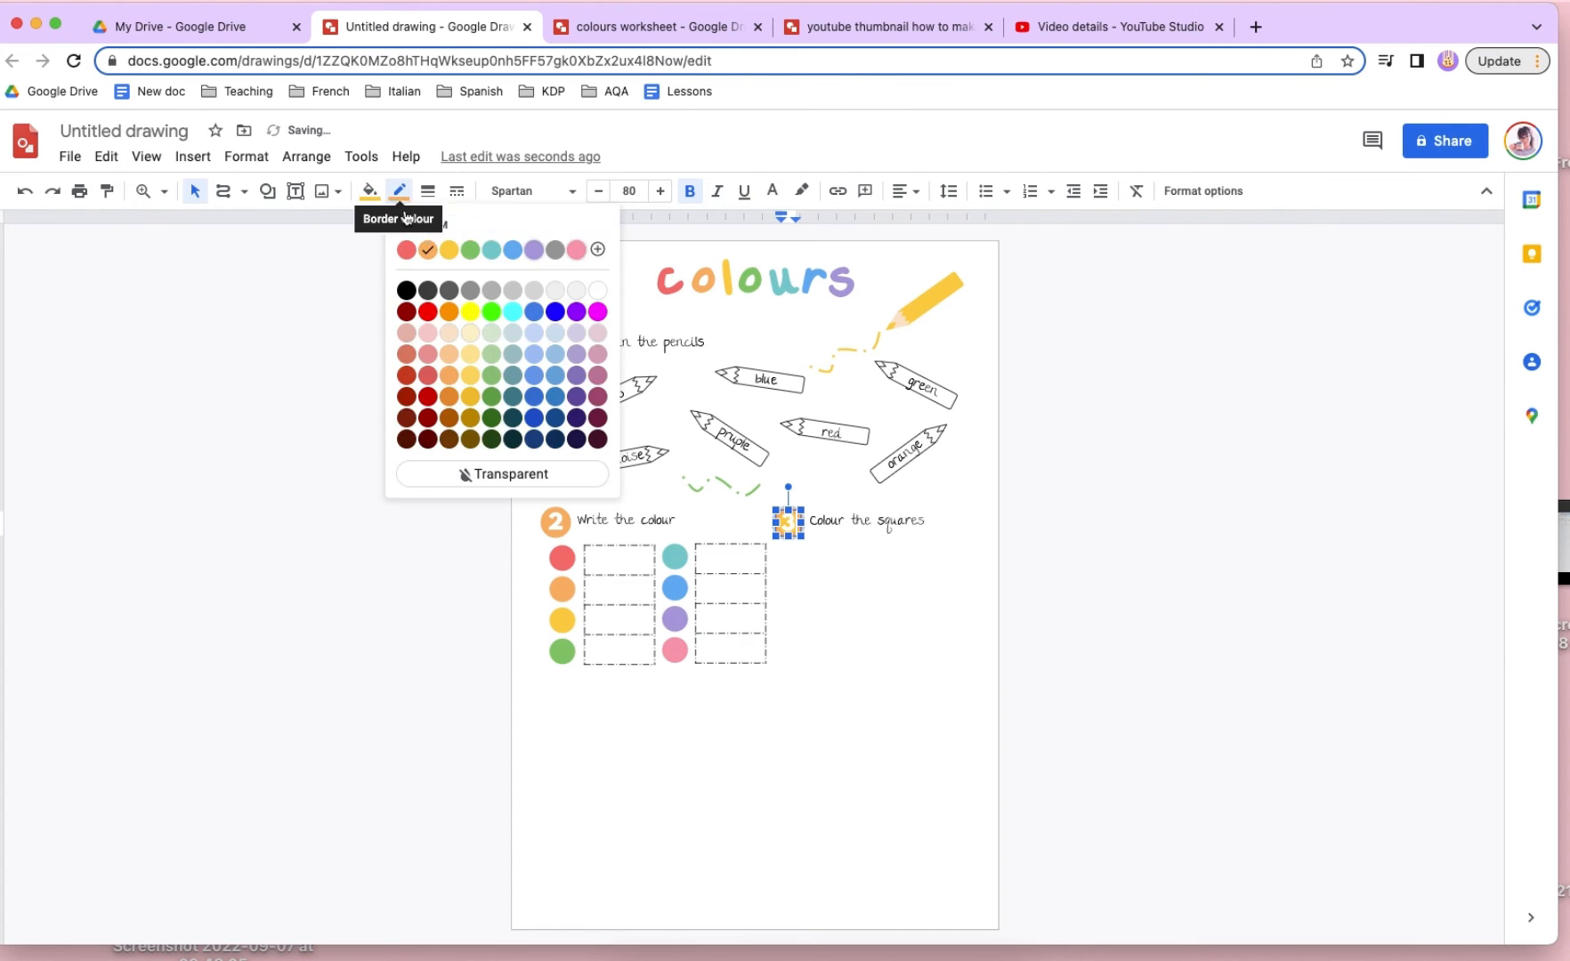
pyautogui.click(445, 251)
pyautogui.click(710, 562)
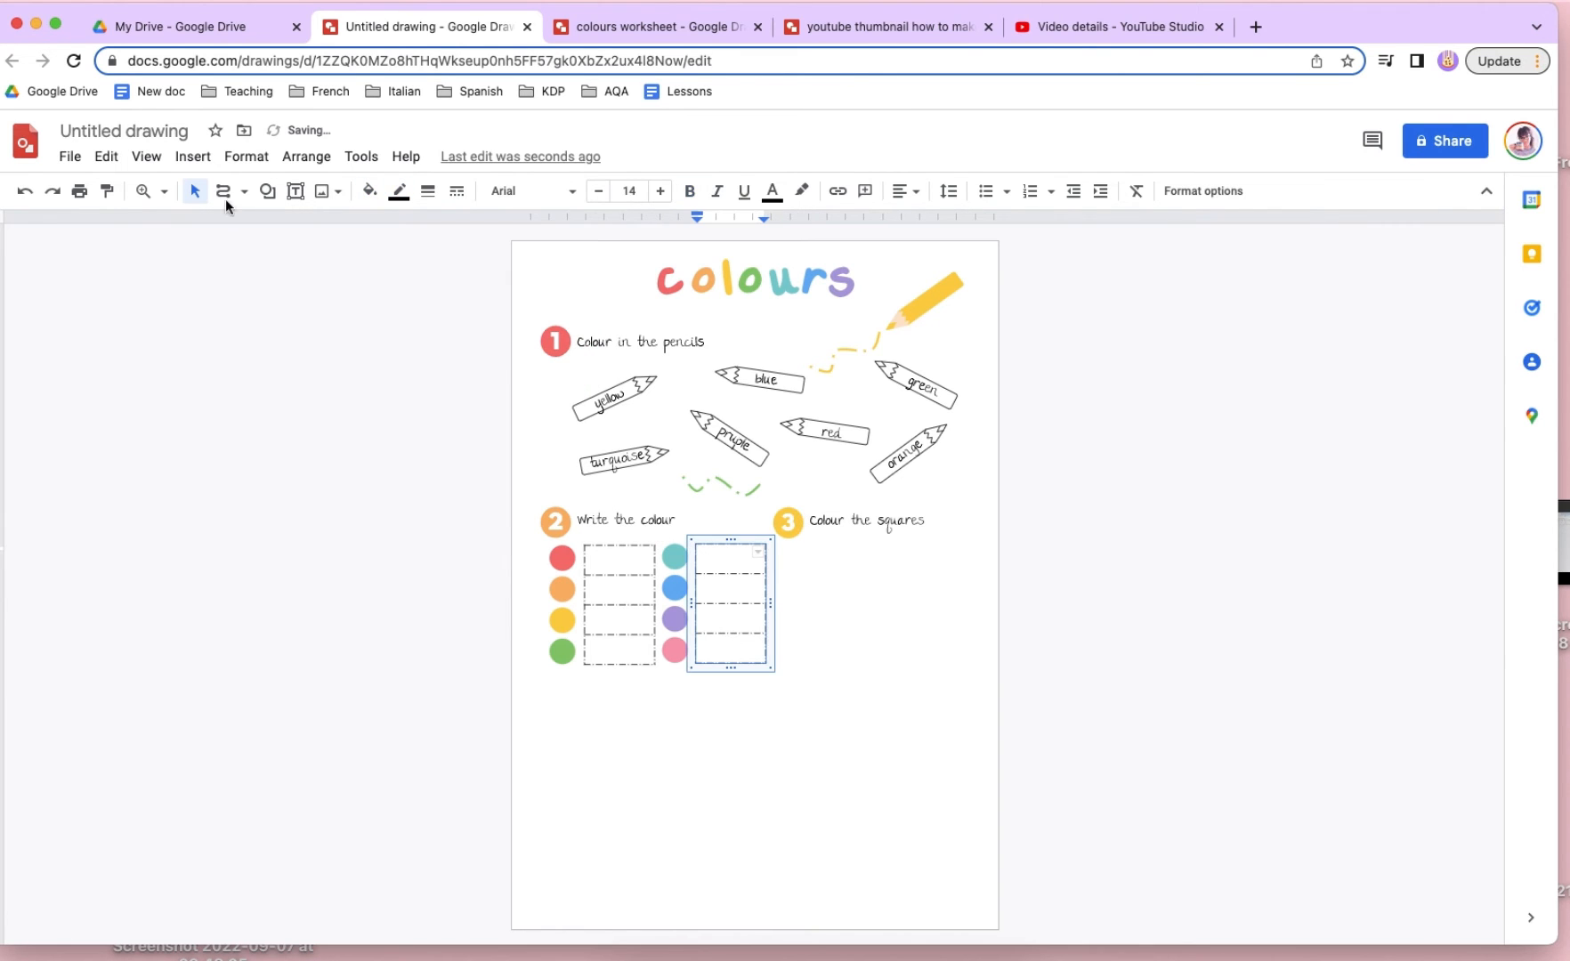
# - Insert a 10 x 1 table, shrink it into a short row and place it under the "Colour the squares" heading
pyautogui.click(194, 157)
pyautogui.moveTo(263, 292)
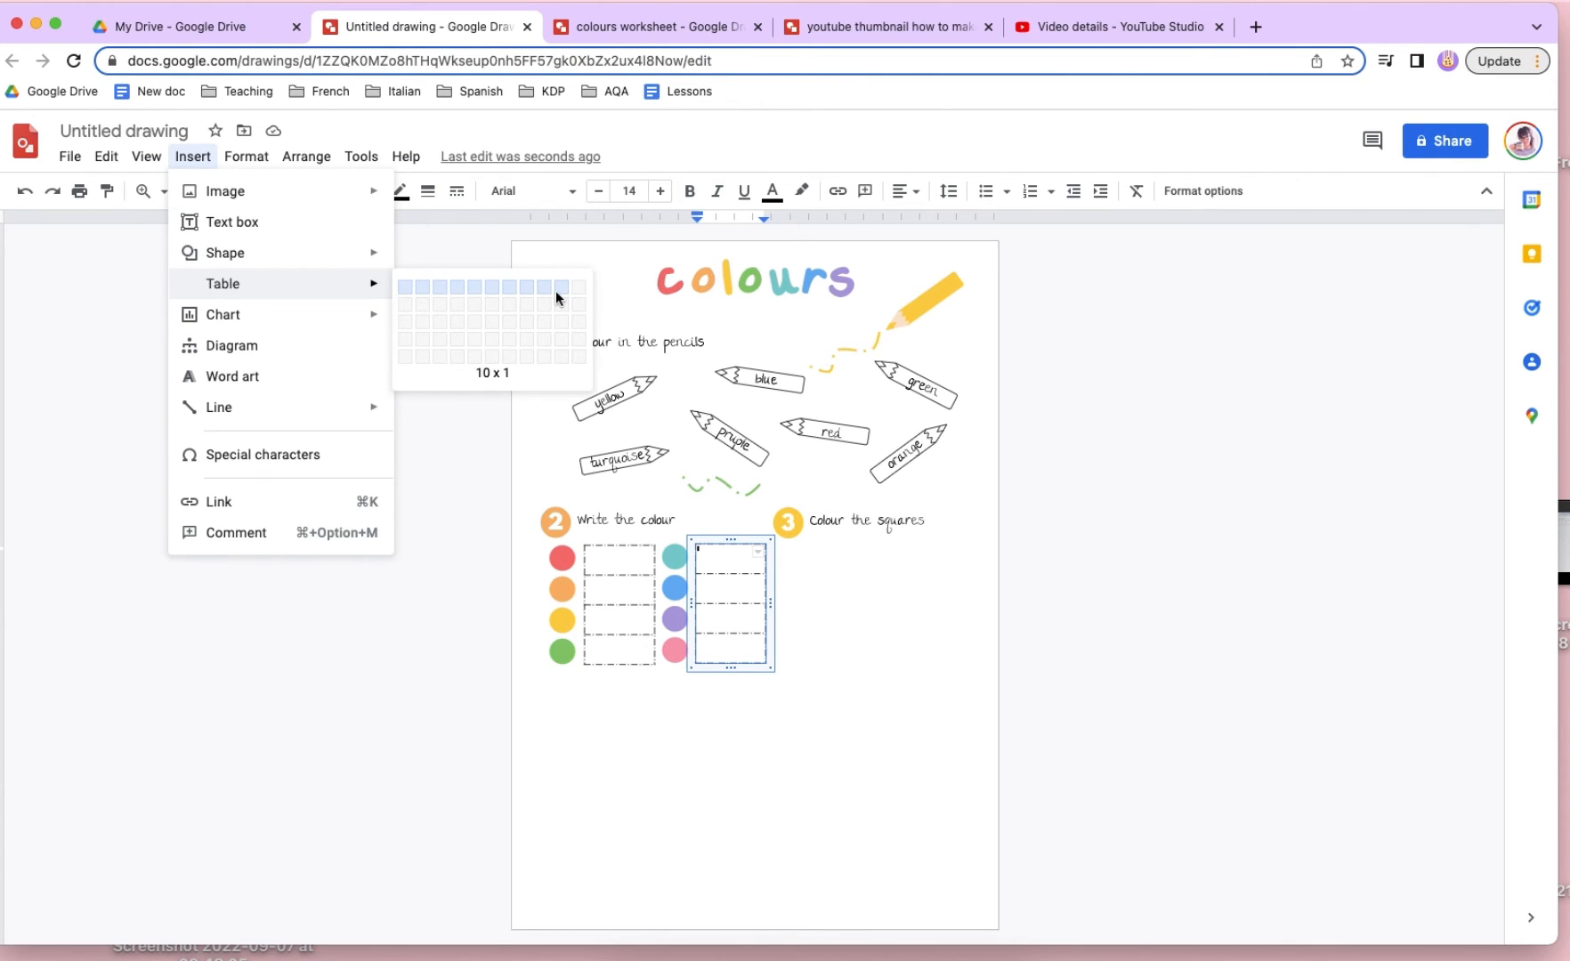
pyautogui.click(557, 288)
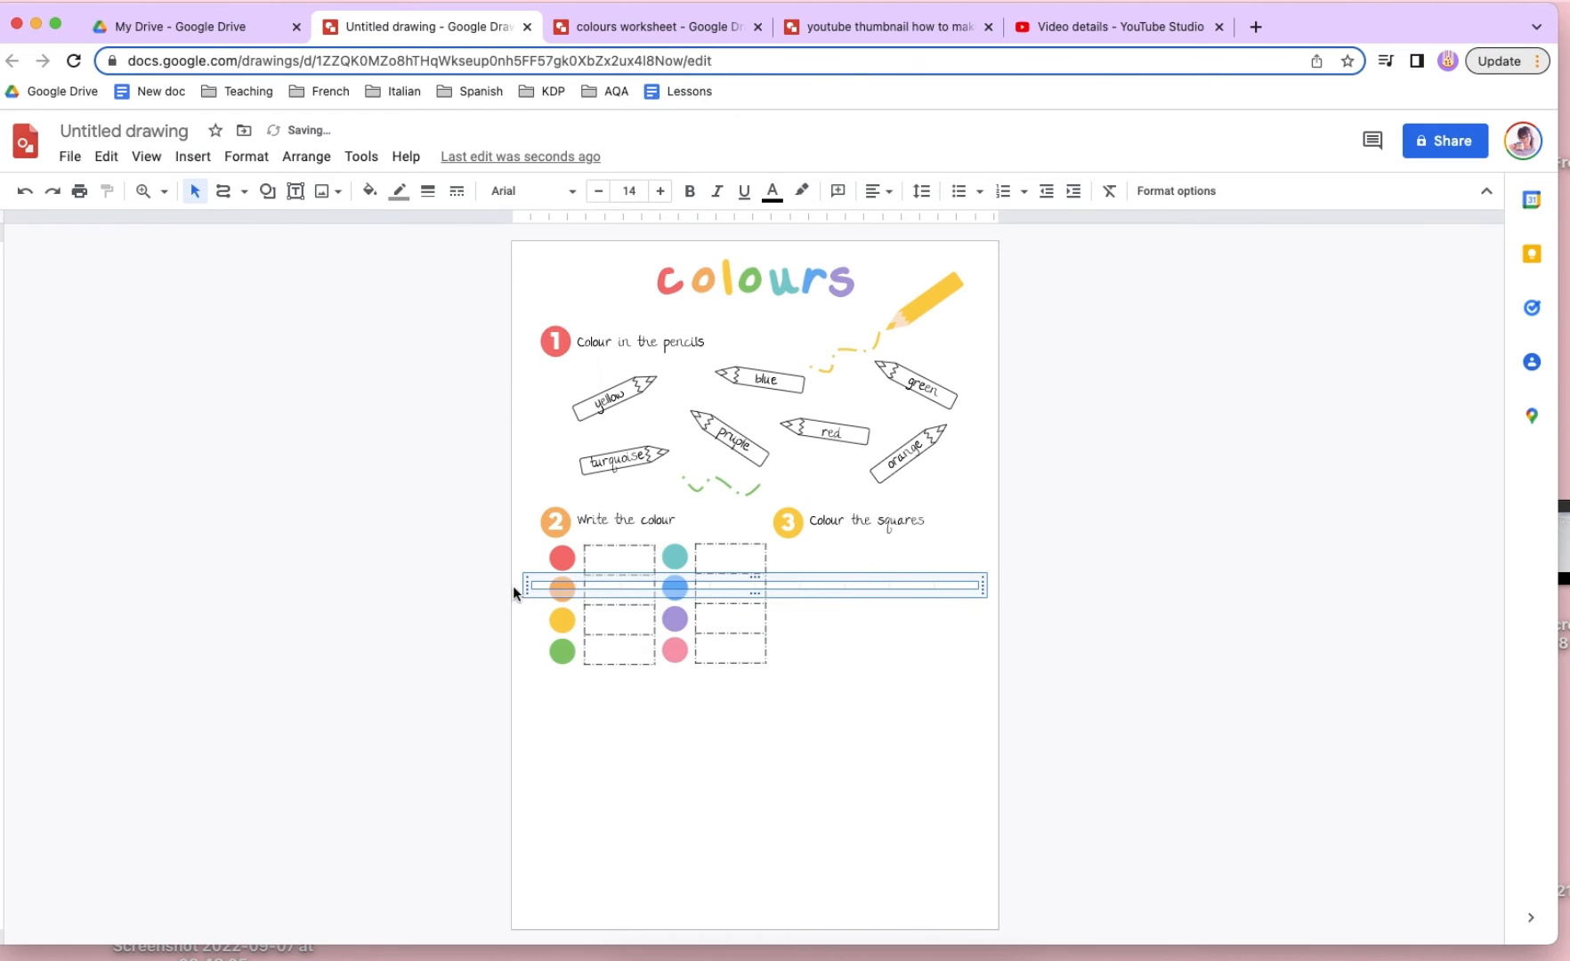
pyautogui.moveTo(849, 594); pyautogui.dragTo(801, 549)
pyautogui.click(938, 535)
pyautogui.click(932, 561)
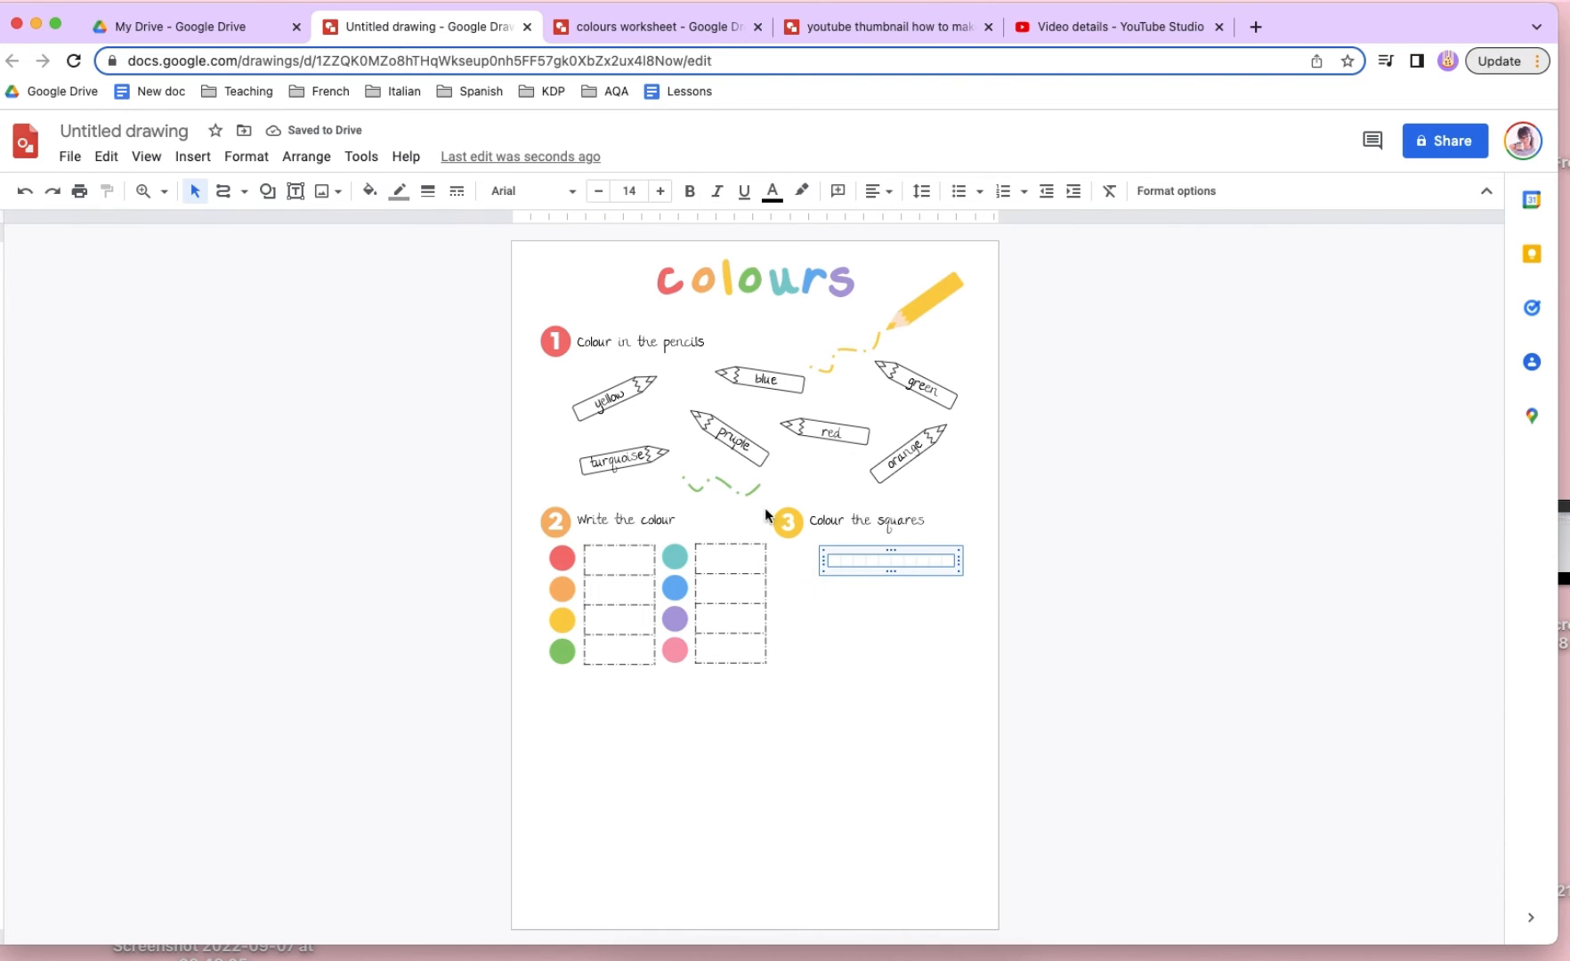
# - Give the new row of squares a dashed, dark grey border with a weight of 4px
pyautogui.click(454, 194)
pyautogui.click(525, 389)
pyautogui.click(398, 192)
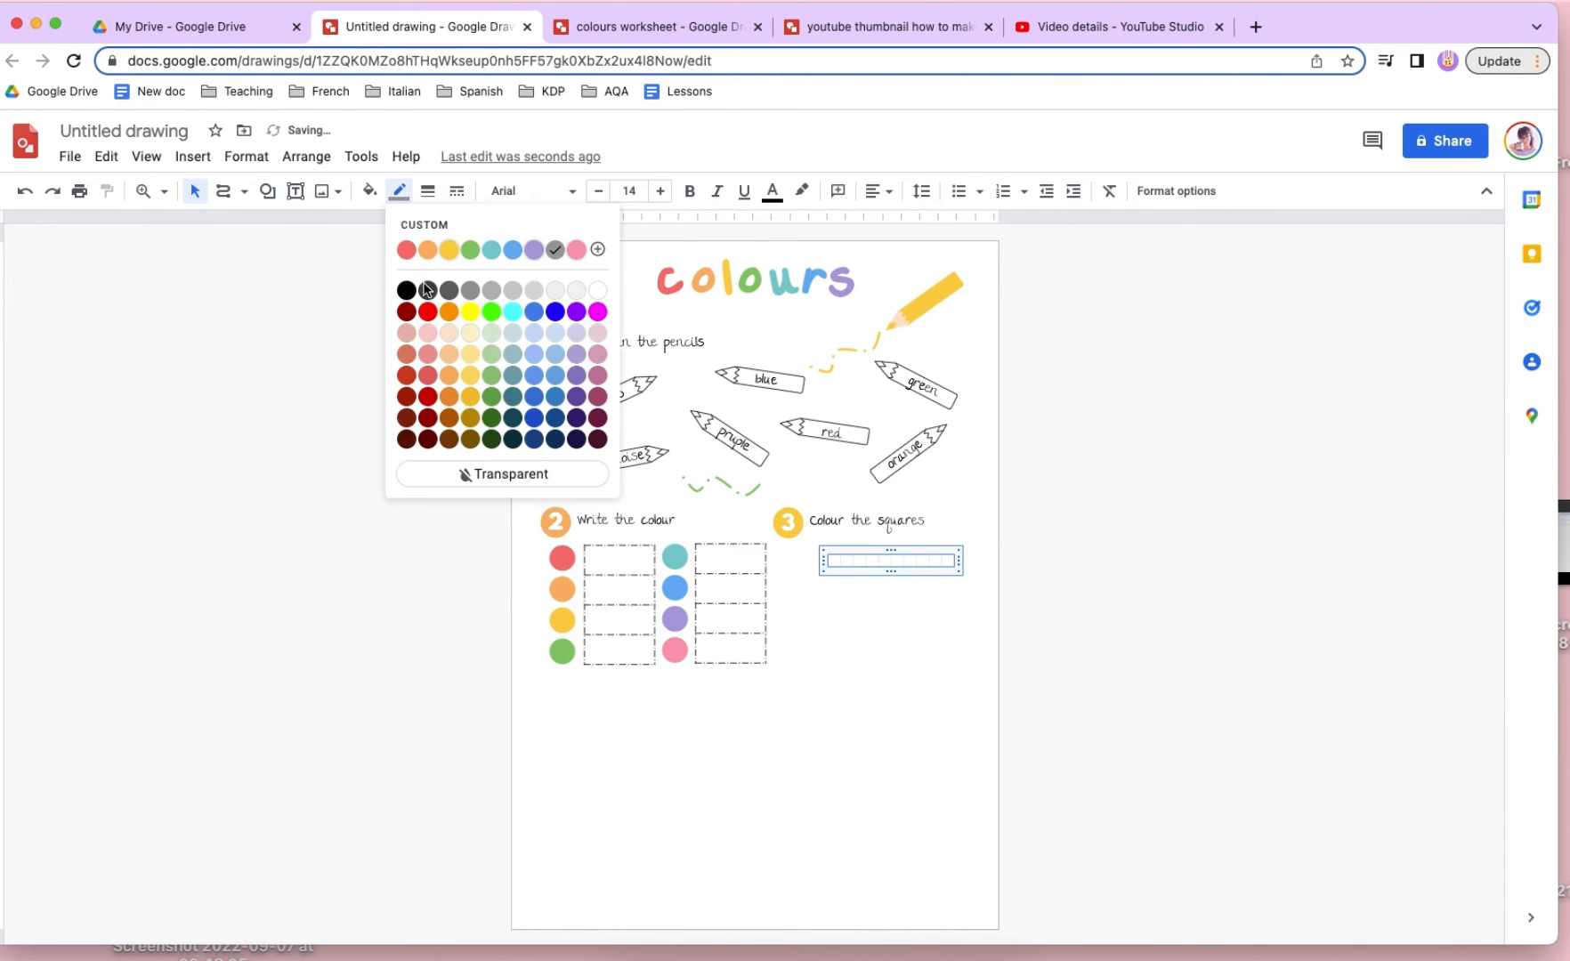
pyautogui.click(426, 289)
pyautogui.click(428, 191)
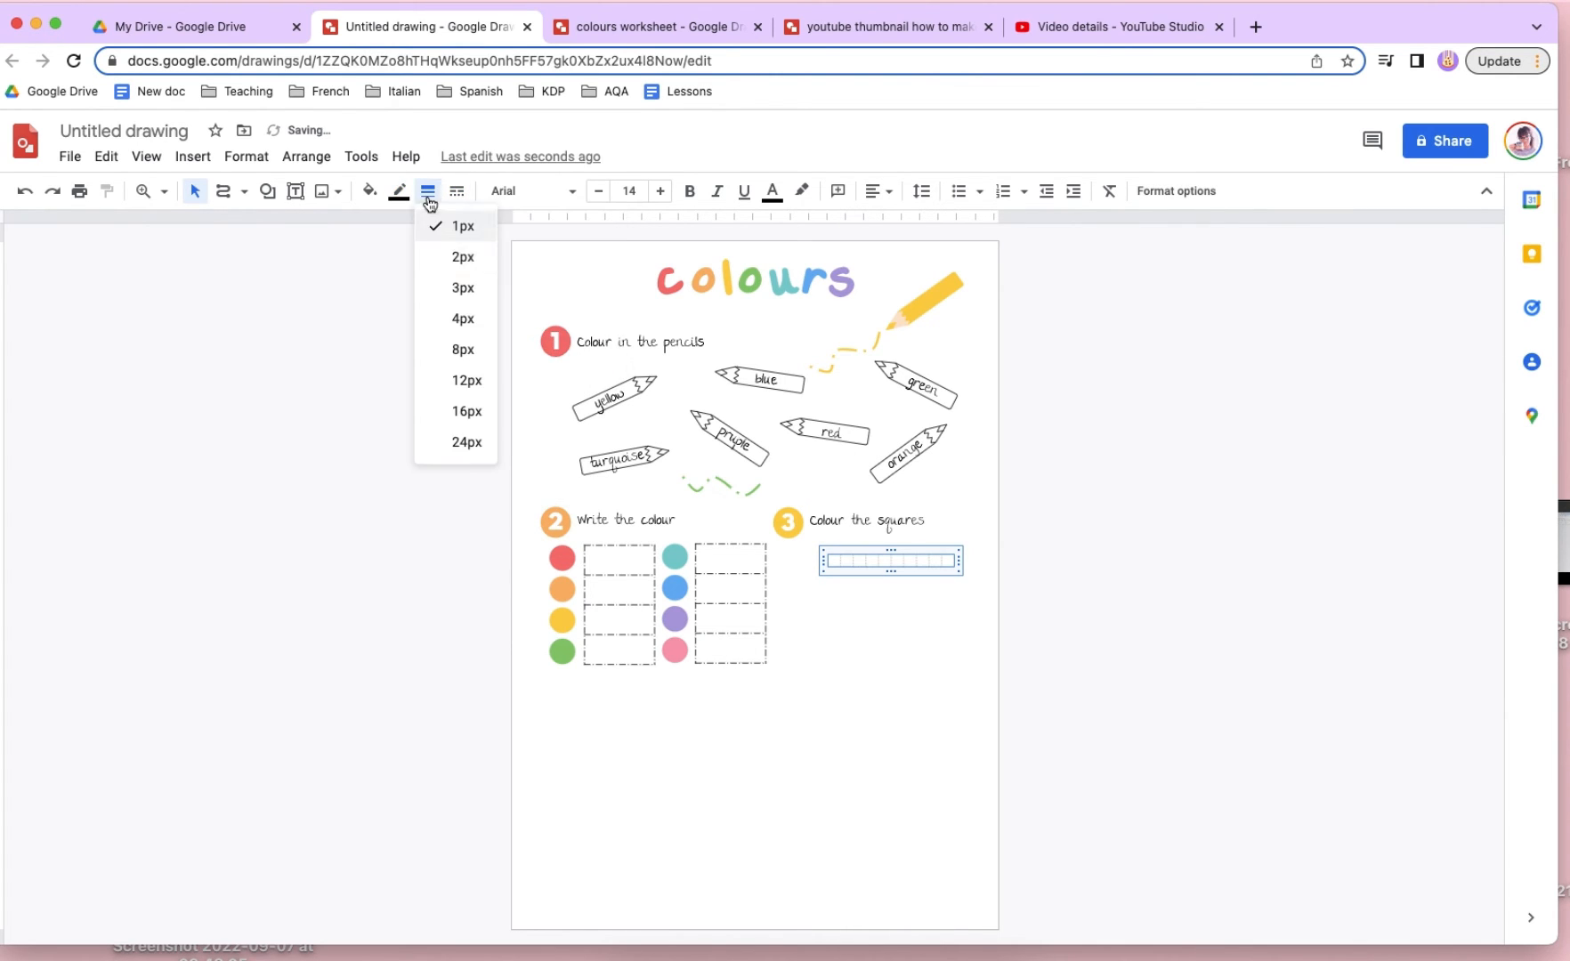
pyautogui.click(463, 319)
pyautogui.click(1043, 688)
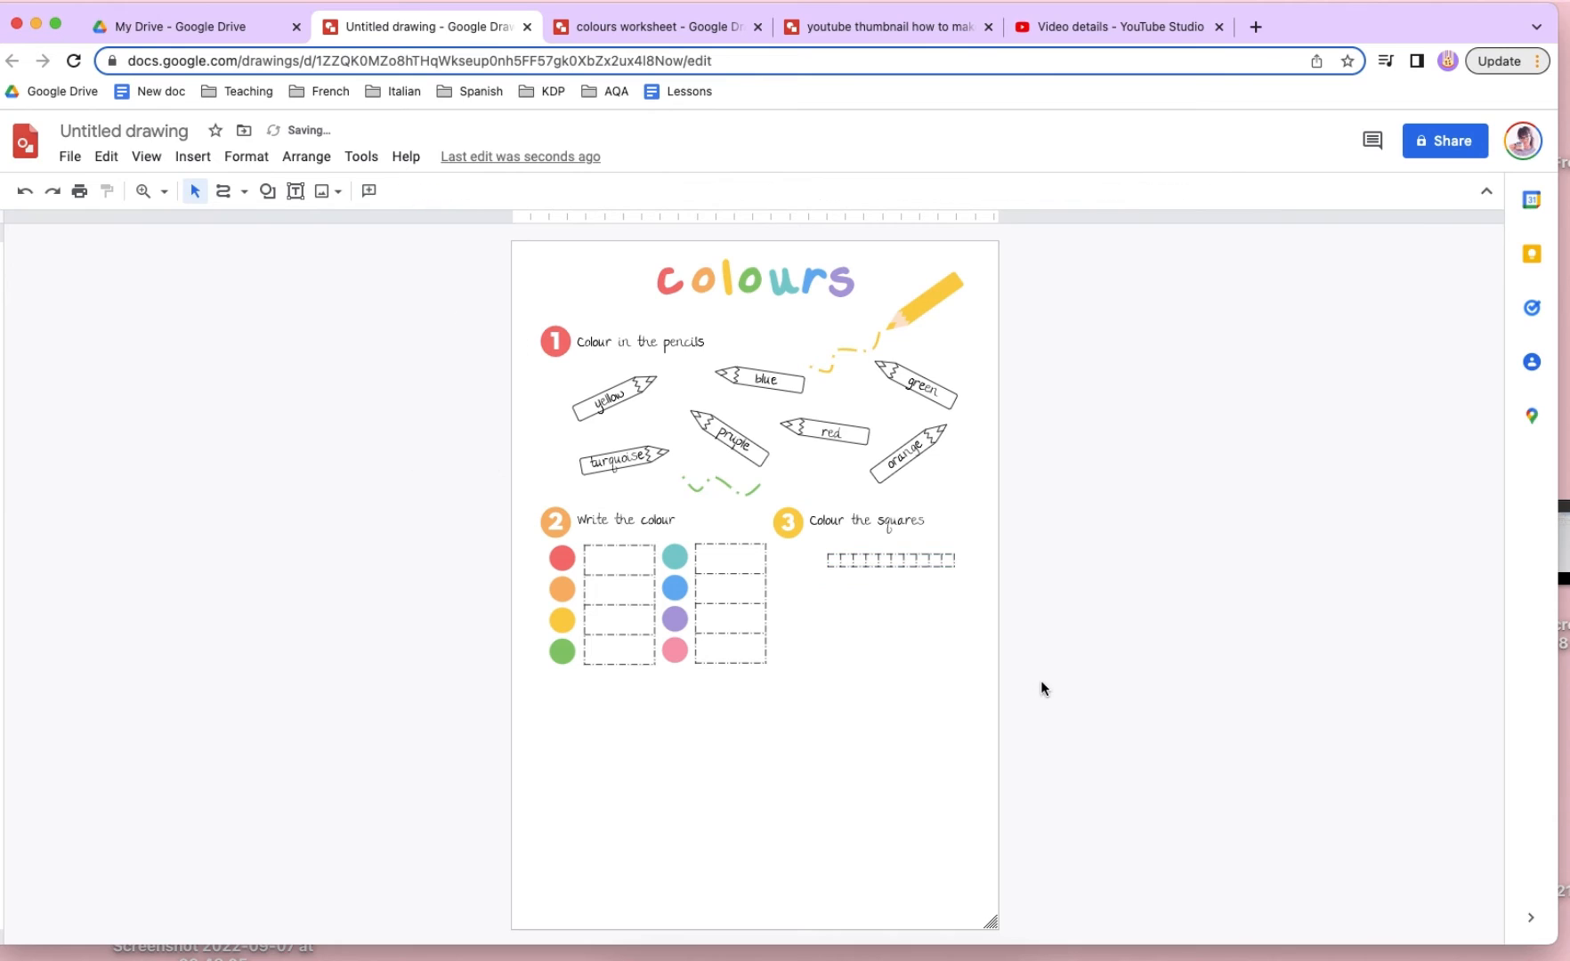
# - Widen the row of squares slightly and move it closer to the "Colour the squares" heading
pyautogui.click(943, 561)
pyautogui.moveTo(959, 574); pyautogui.dragTo(928, 538)
pyautogui.click(925, 602)
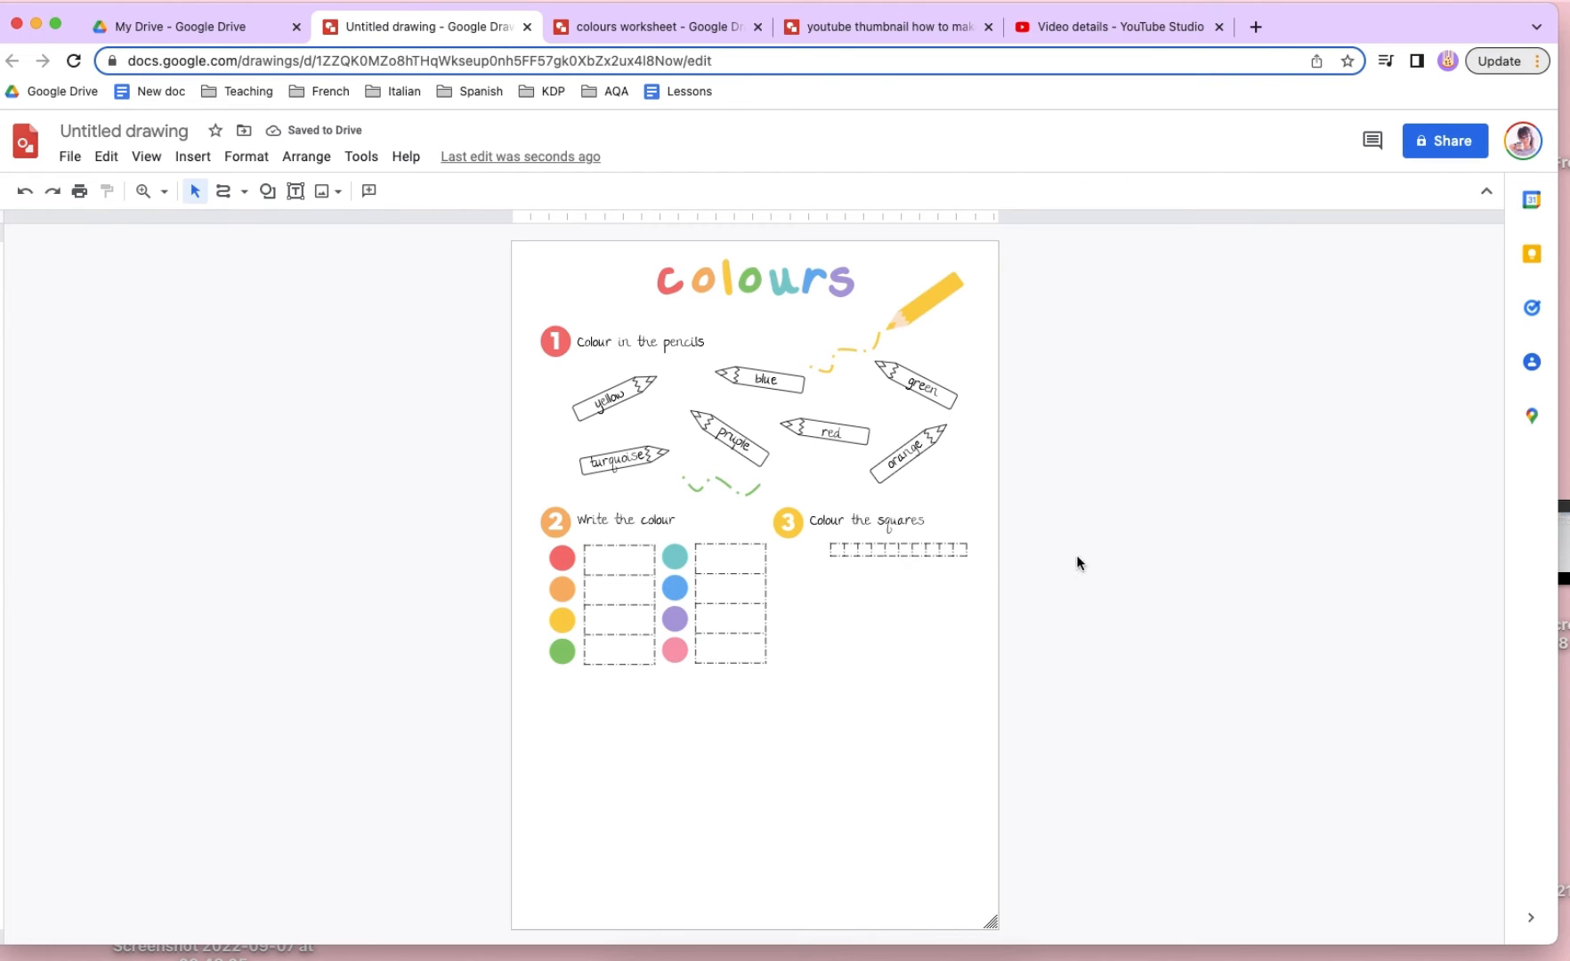
# - Duplicate the "Colour the squares" heading below the row of squares and change the copy to "four orange" on two lines
pyautogui.click(903, 519)
pyautogui.moveTo(902, 519); pyautogui.dragTo(904, 610)
pyautogui.doubleClick(904, 610)
pyautogui.write('four')
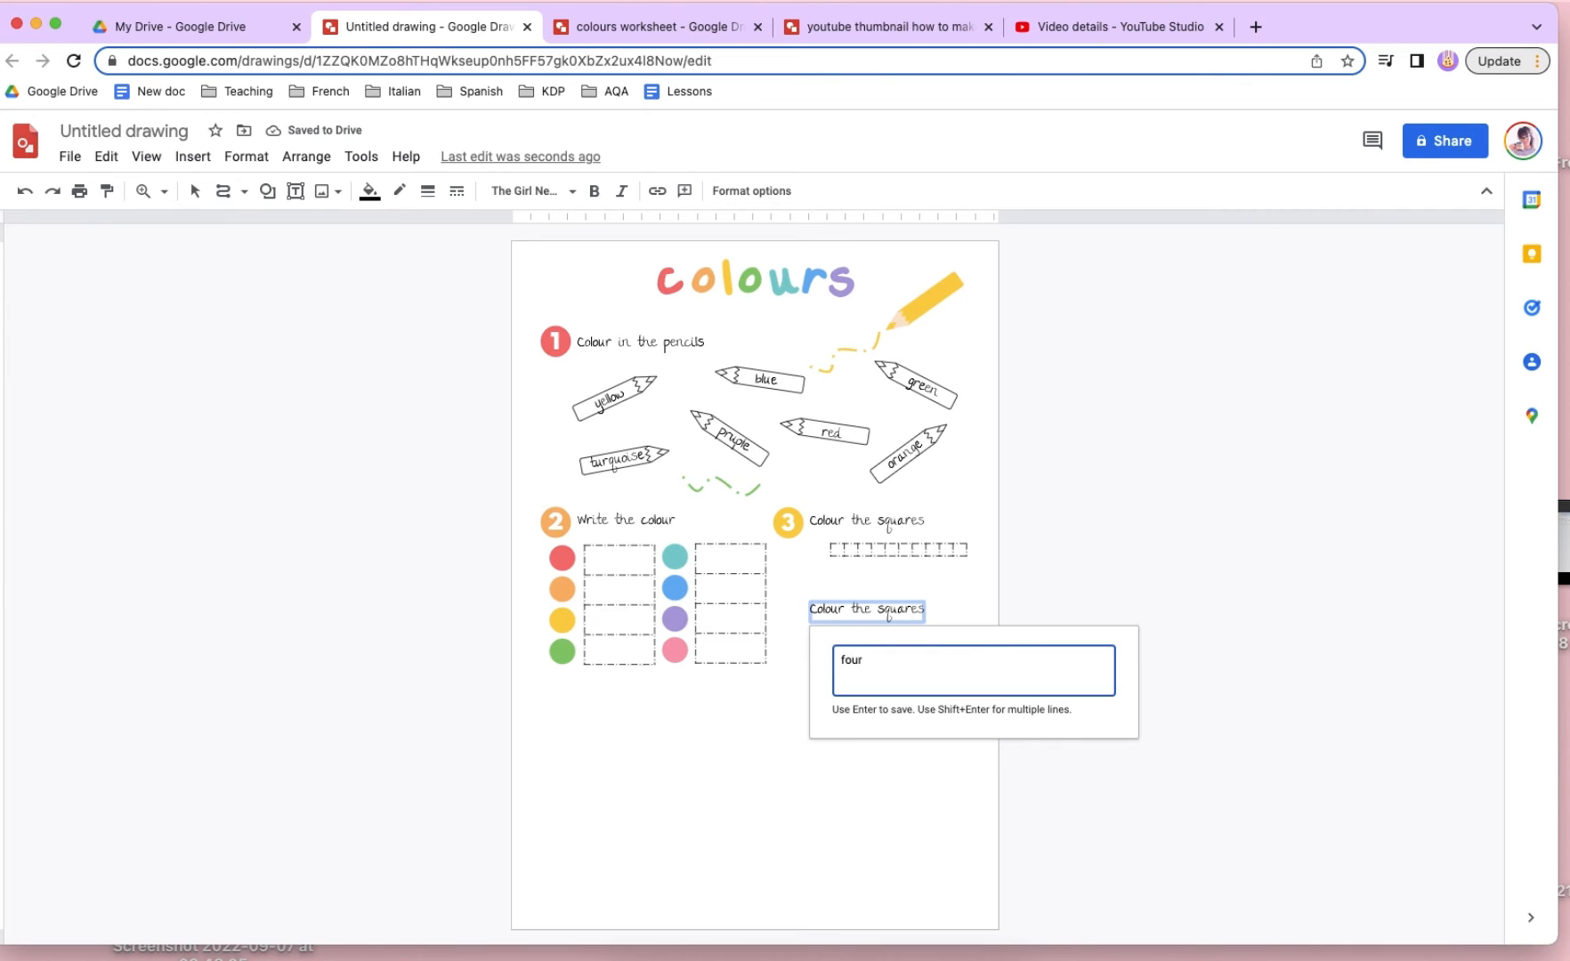
pyautogui.hotkey('shift', 'Return')
pyautogui.write('orange')
pyautogui.press('Return')
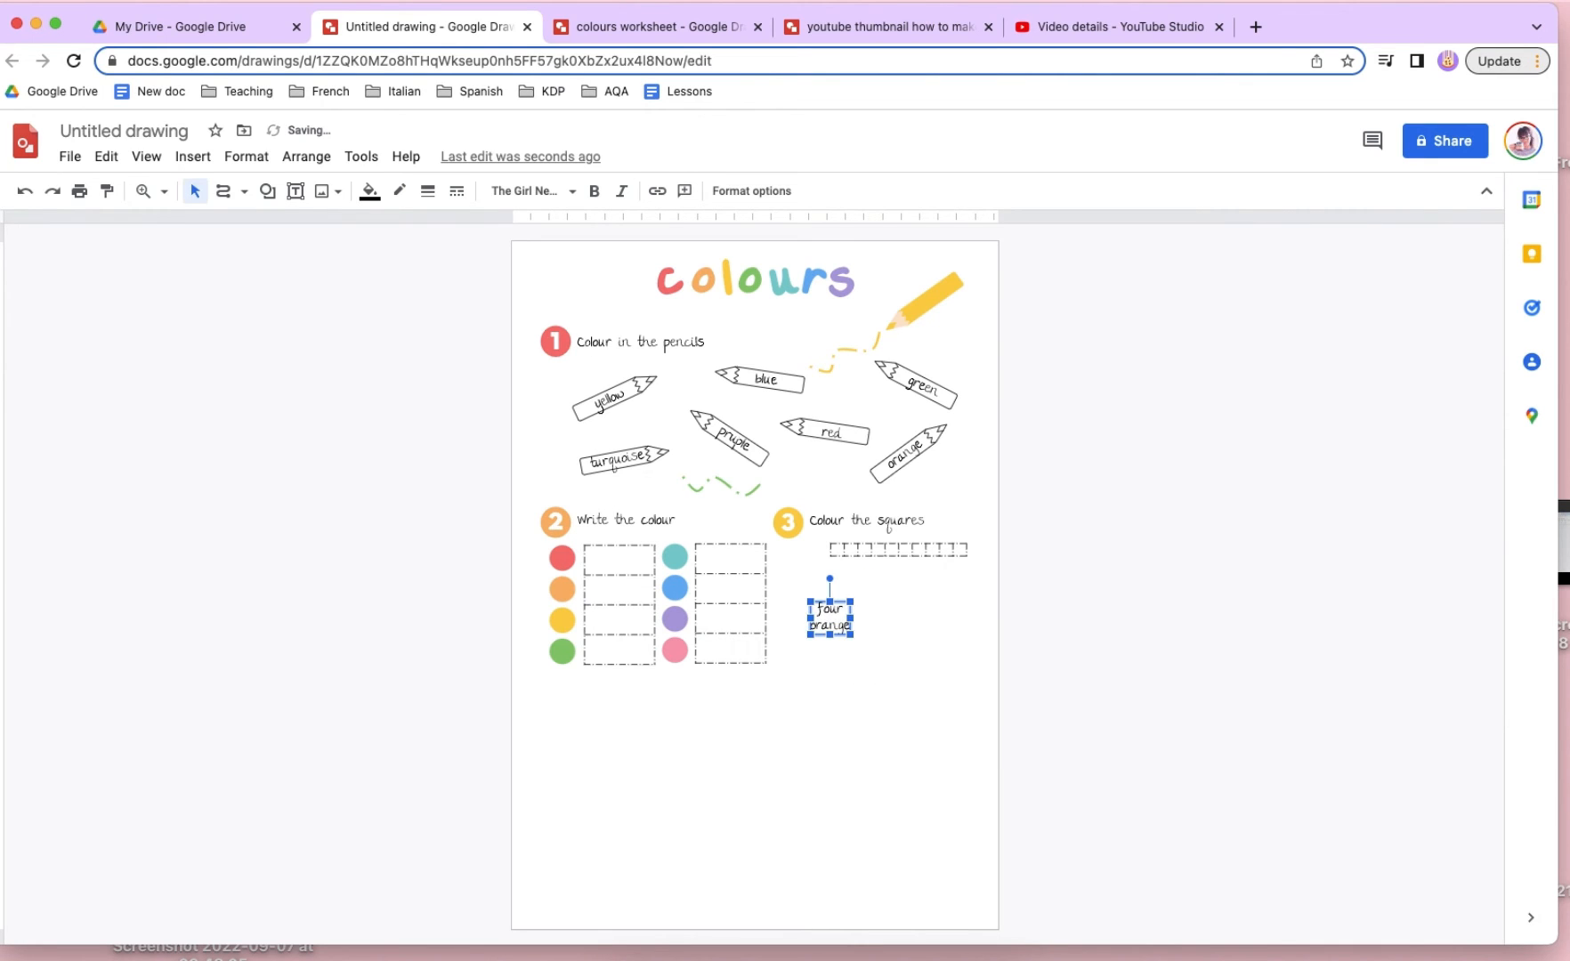
# - Place the "four orange" label to the left of the row of squares and lower the row to align with it
pyautogui.moveTo(839, 620); pyautogui.dragTo(814, 559)
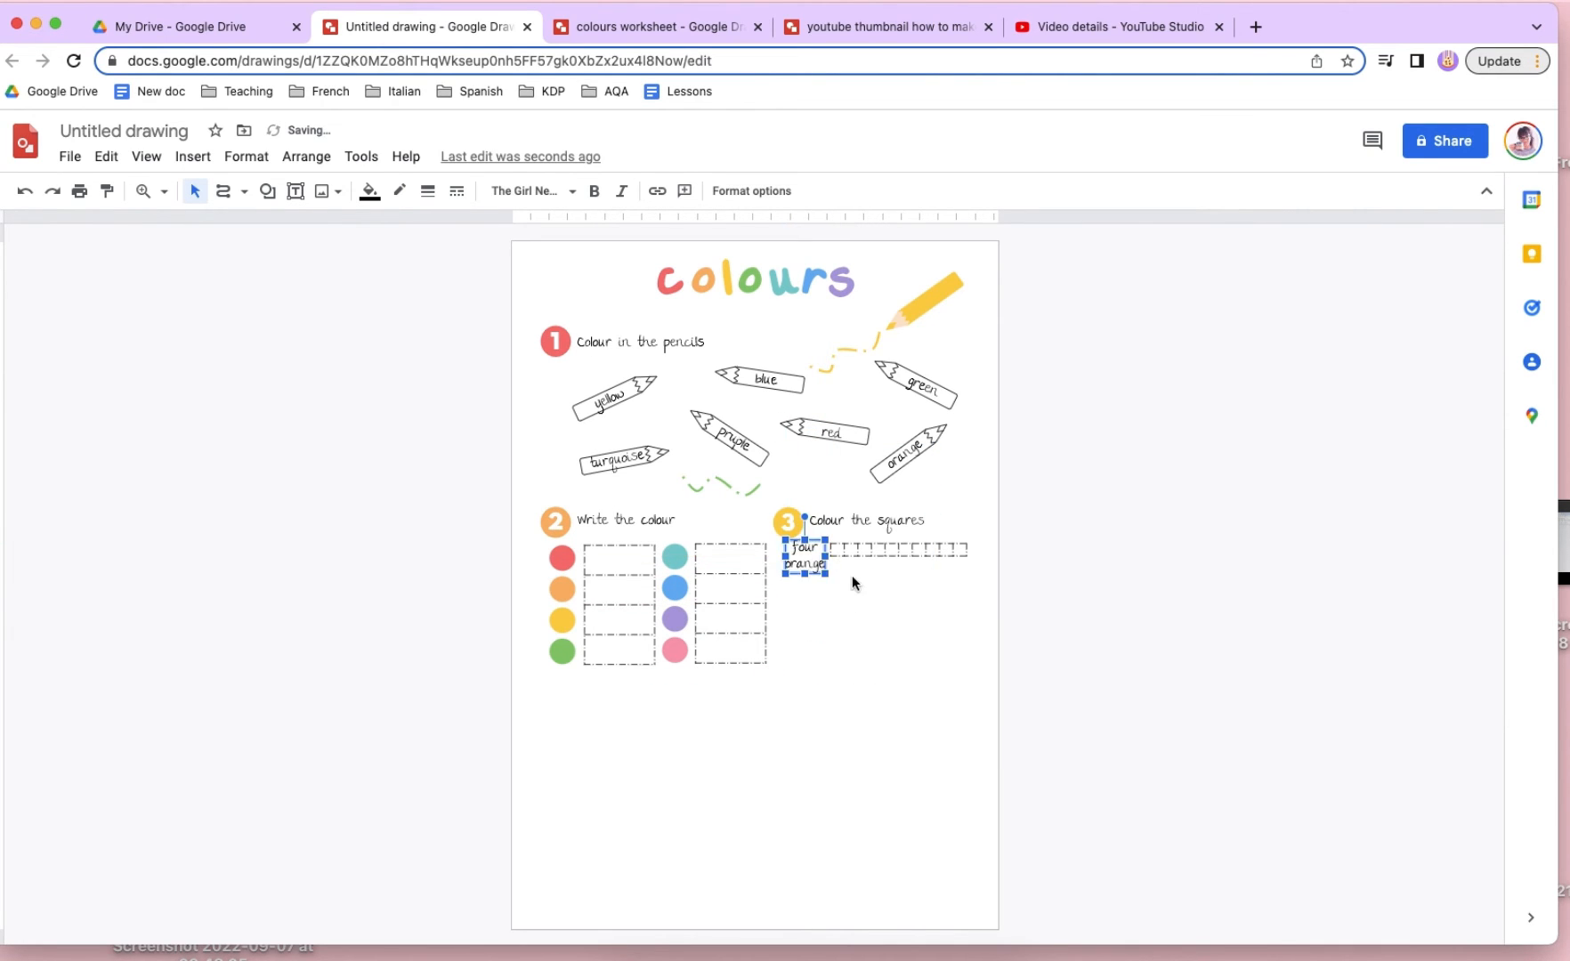
pyautogui.click(852, 579)
pyautogui.click(897, 552)
pyautogui.moveTo(911, 535); pyautogui.dragTo(910, 542)
pyautogui.click(958, 637)
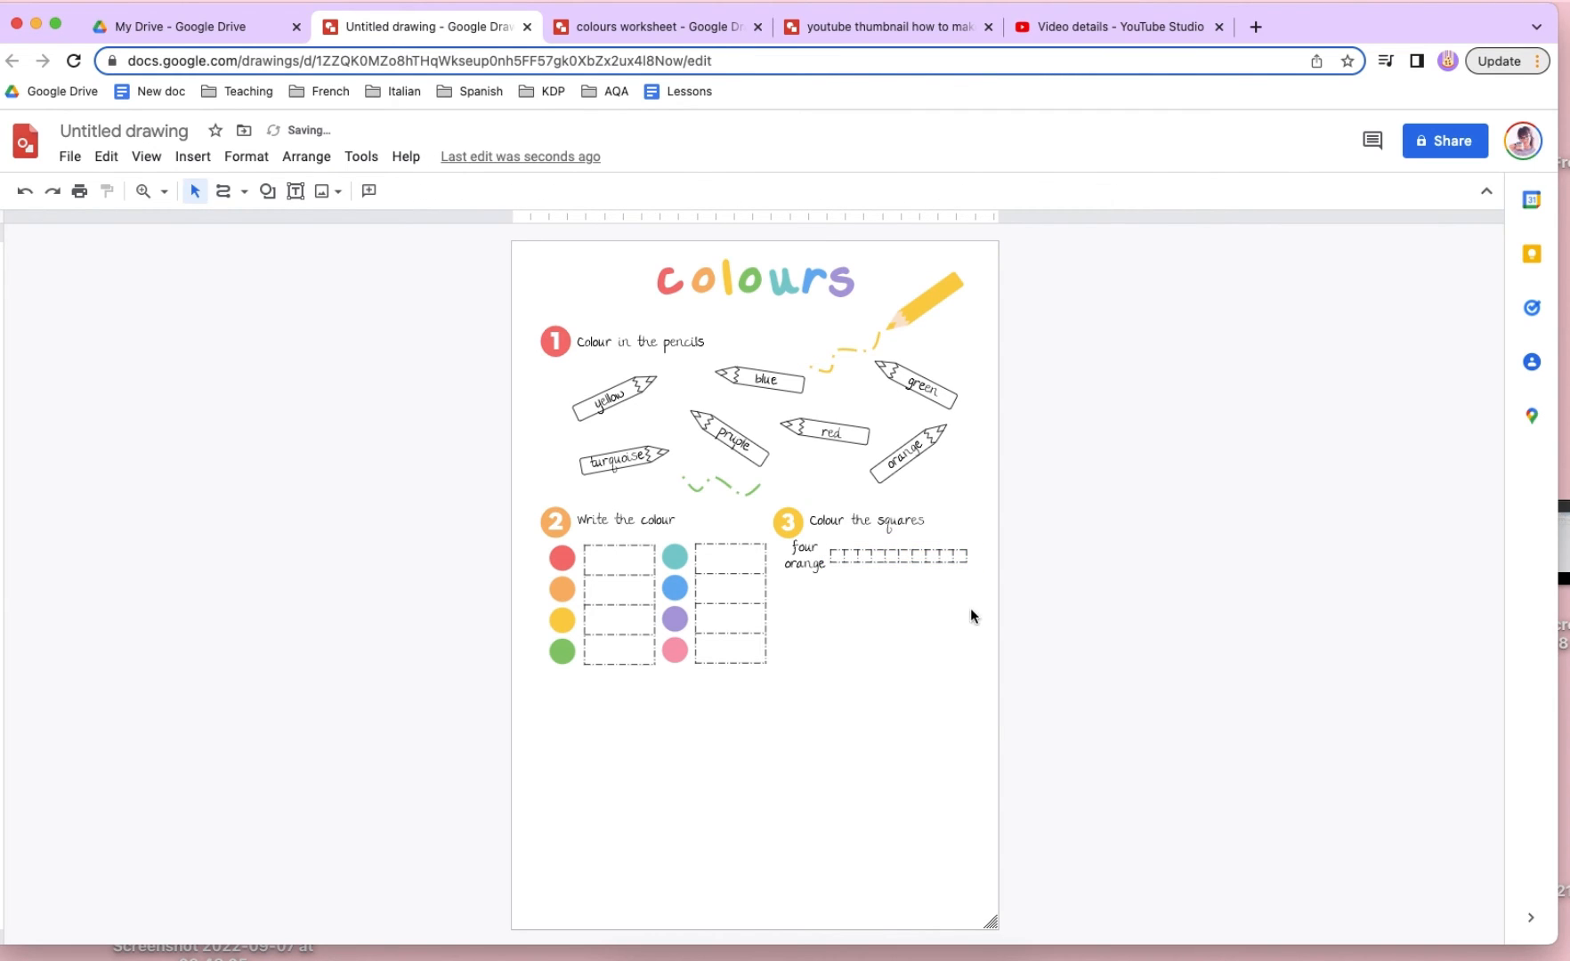
# - Duplicate the "four orange" label with its row of squares and place the copy directly below
pyautogui.moveTo(970, 608); pyautogui.dragTo(845, 584)
pyautogui.press('super+v')
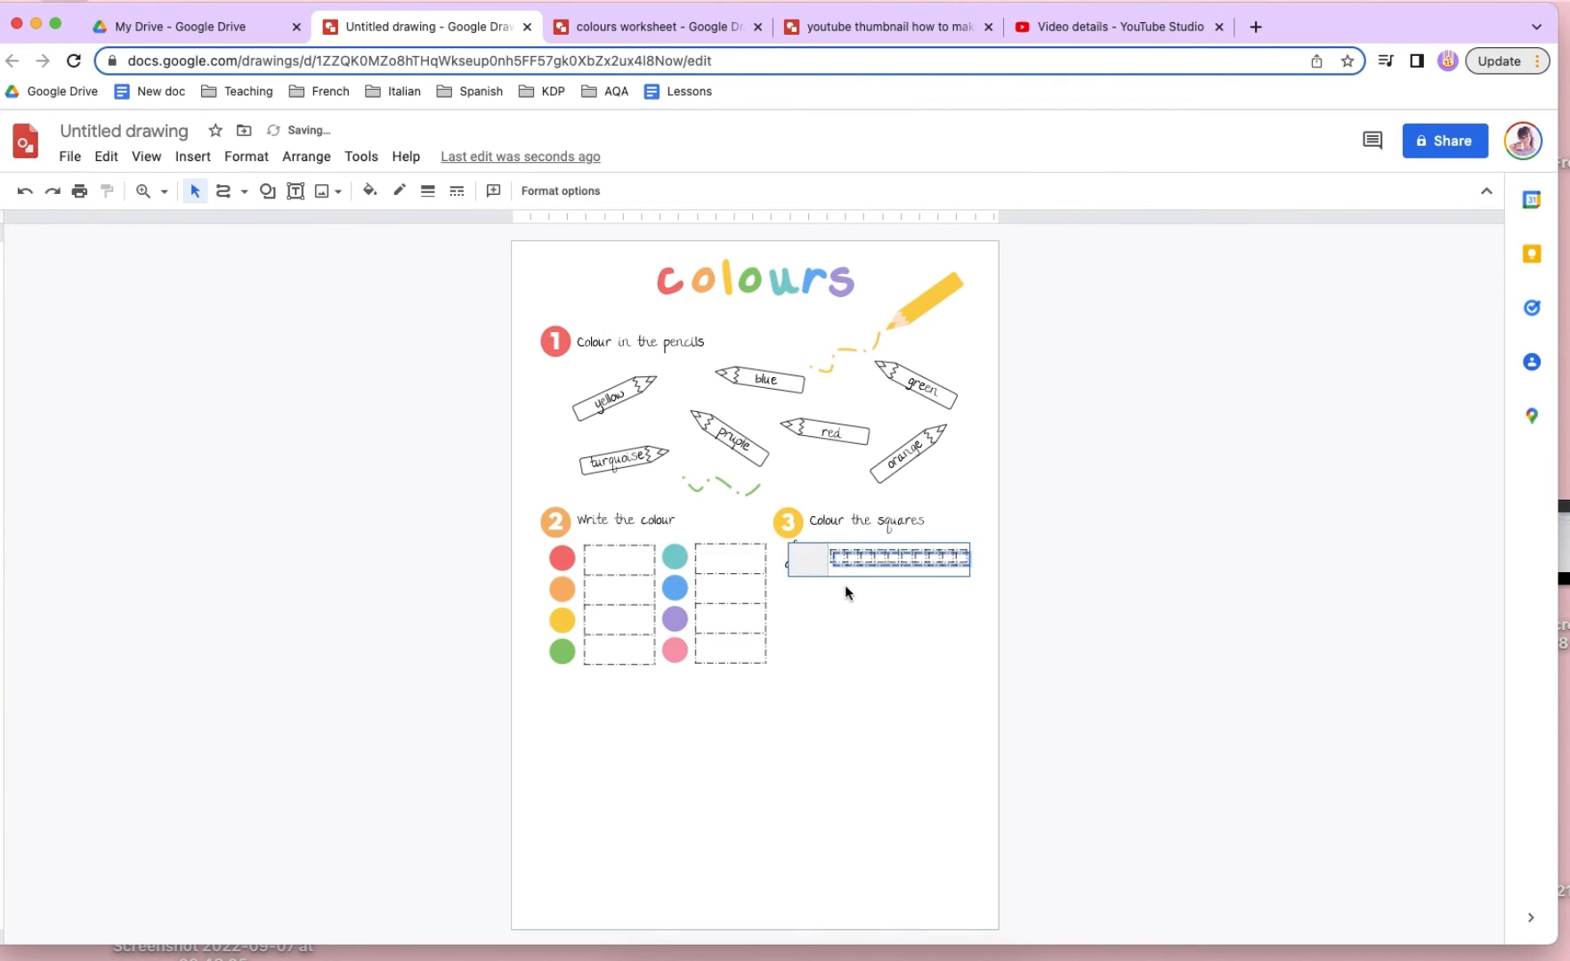
pyautogui.moveTo(827, 556); pyautogui.dragTo(815, 594)
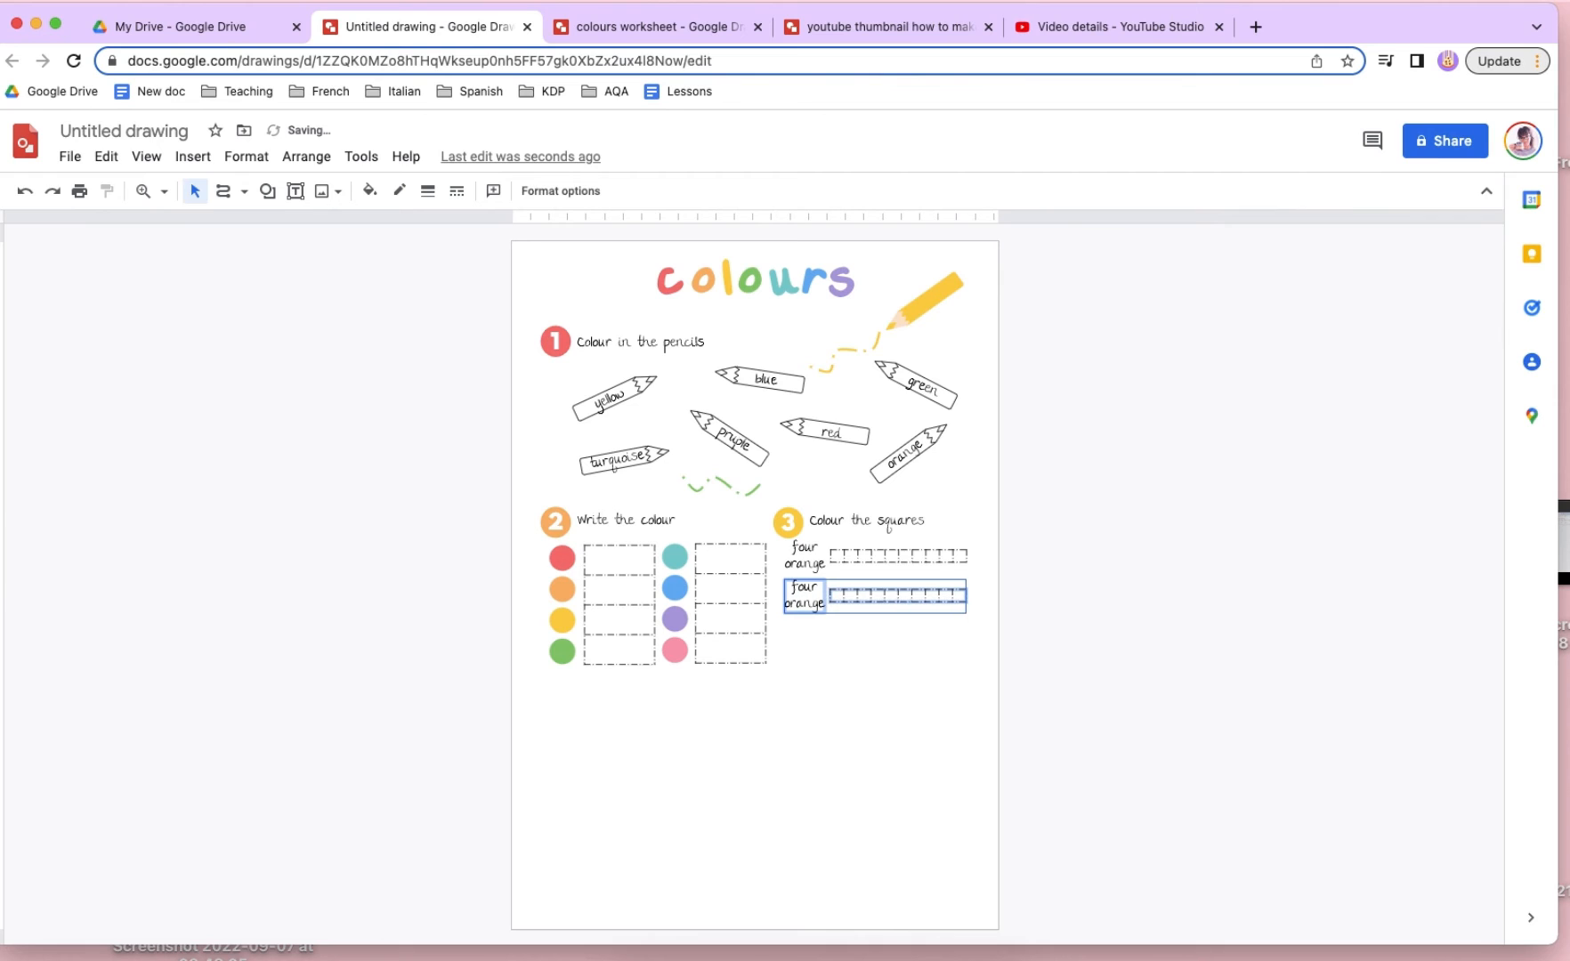
# - Add a third copy of the label and squares below at even spacing, and shift all three rows slightly down
pyautogui.moveTo(968, 612); pyautogui.dragTo(972, 614)
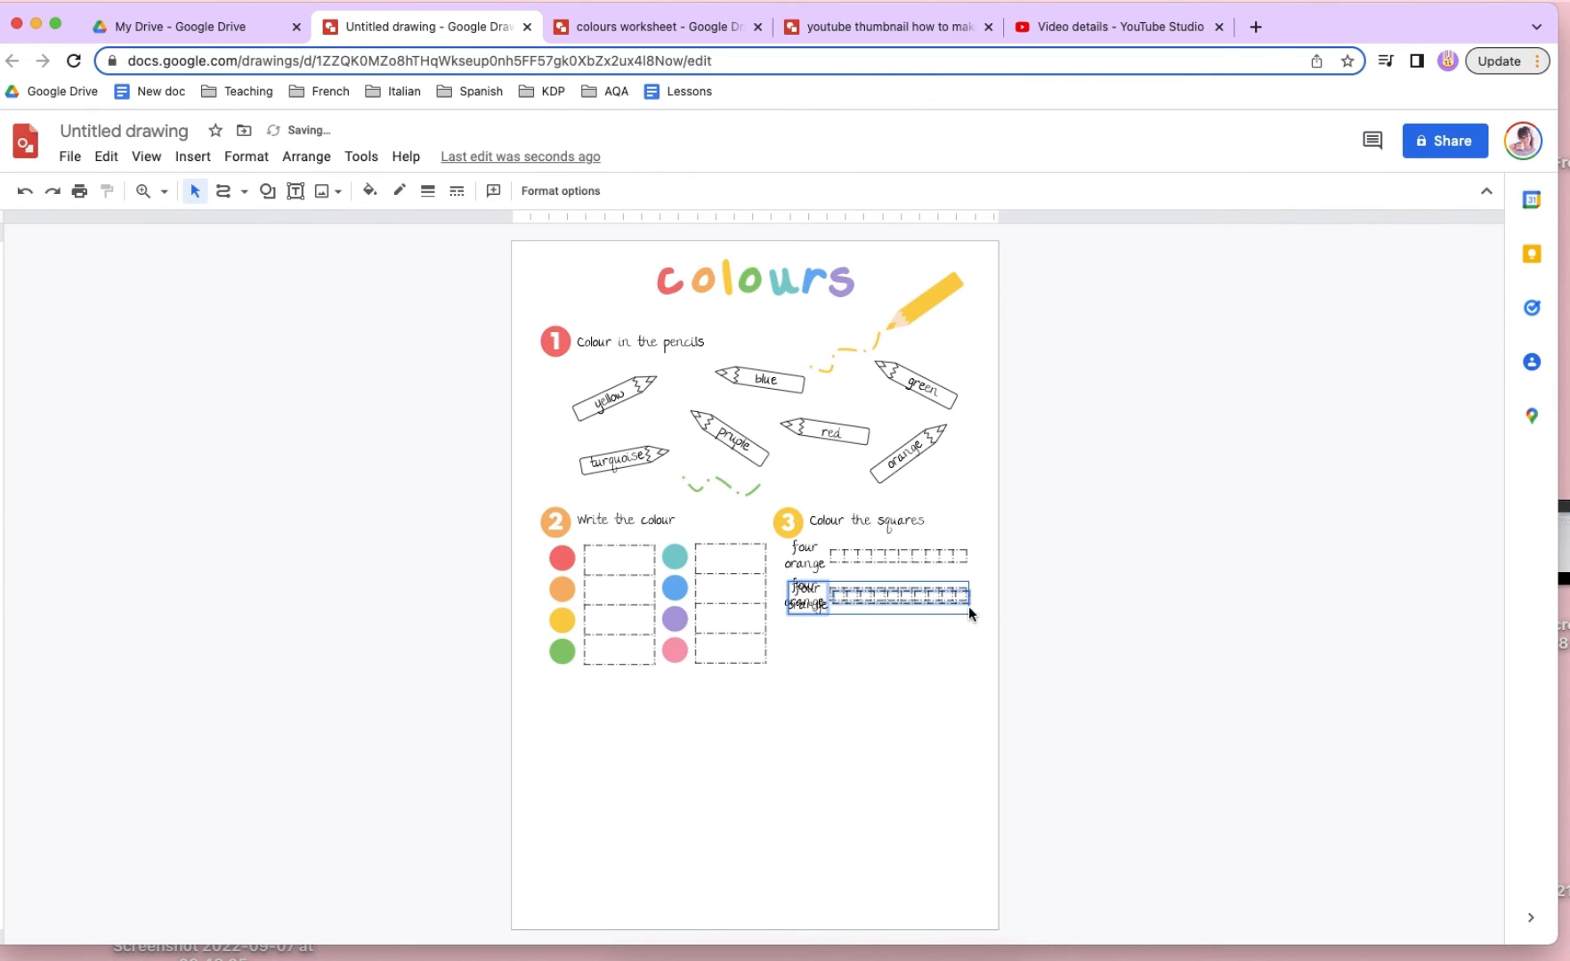
pyautogui.moveTo(796, 592); pyautogui.dragTo(799, 631)
pyautogui.press('Up')
pyautogui.press('Up')
pyautogui.press('Up')
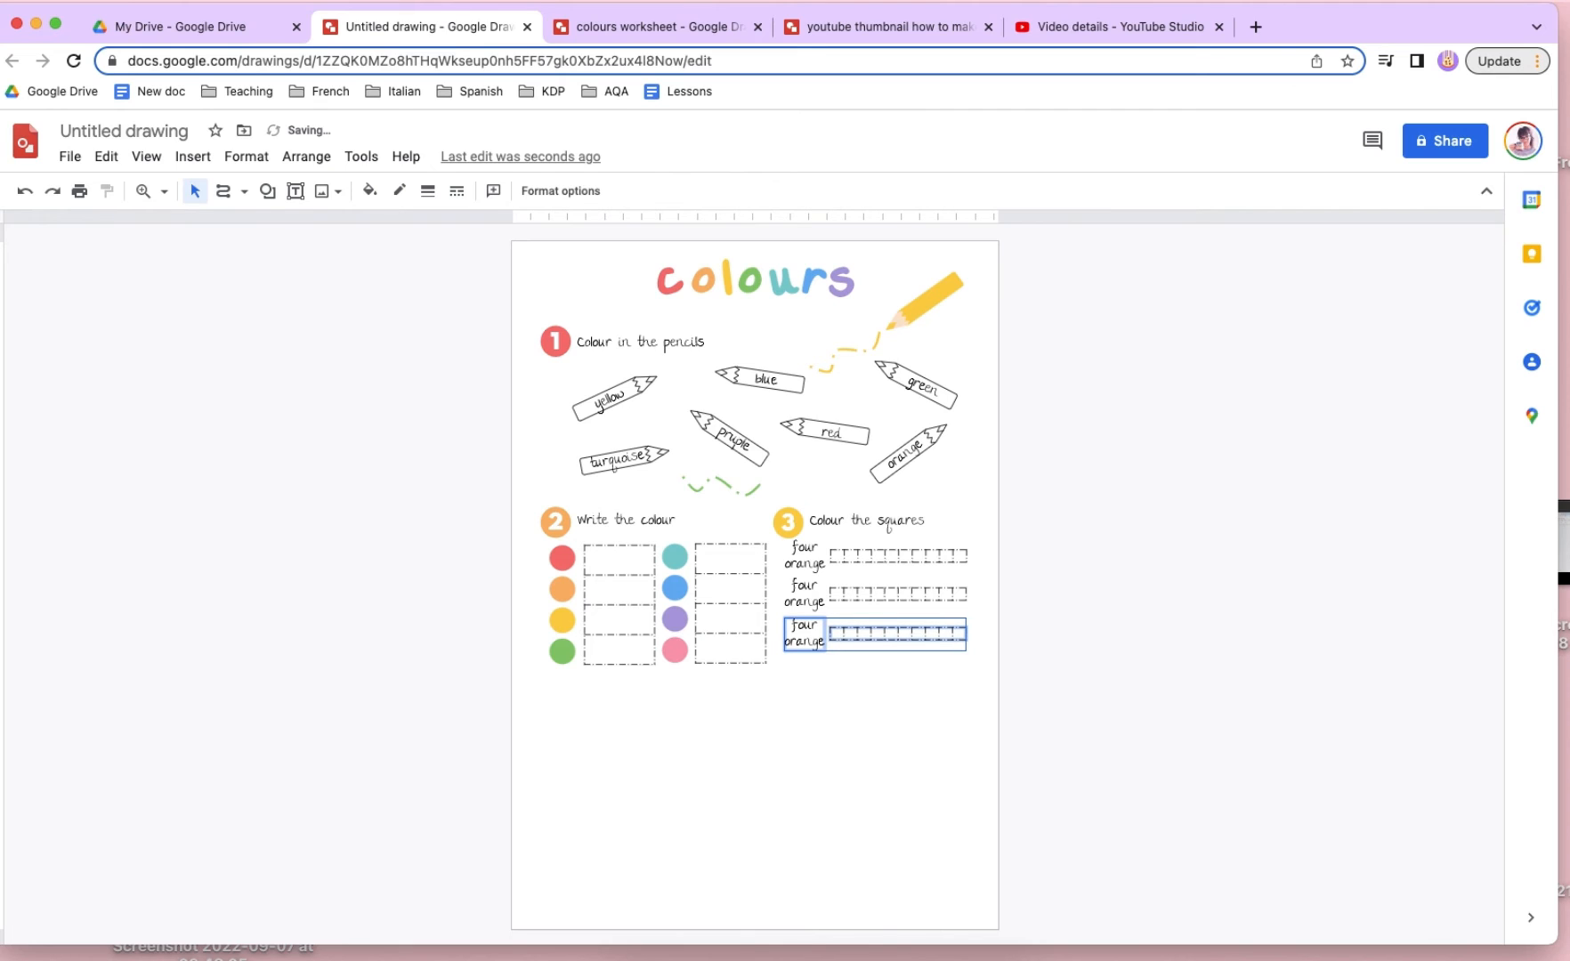
pyautogui.click(1034, 726)
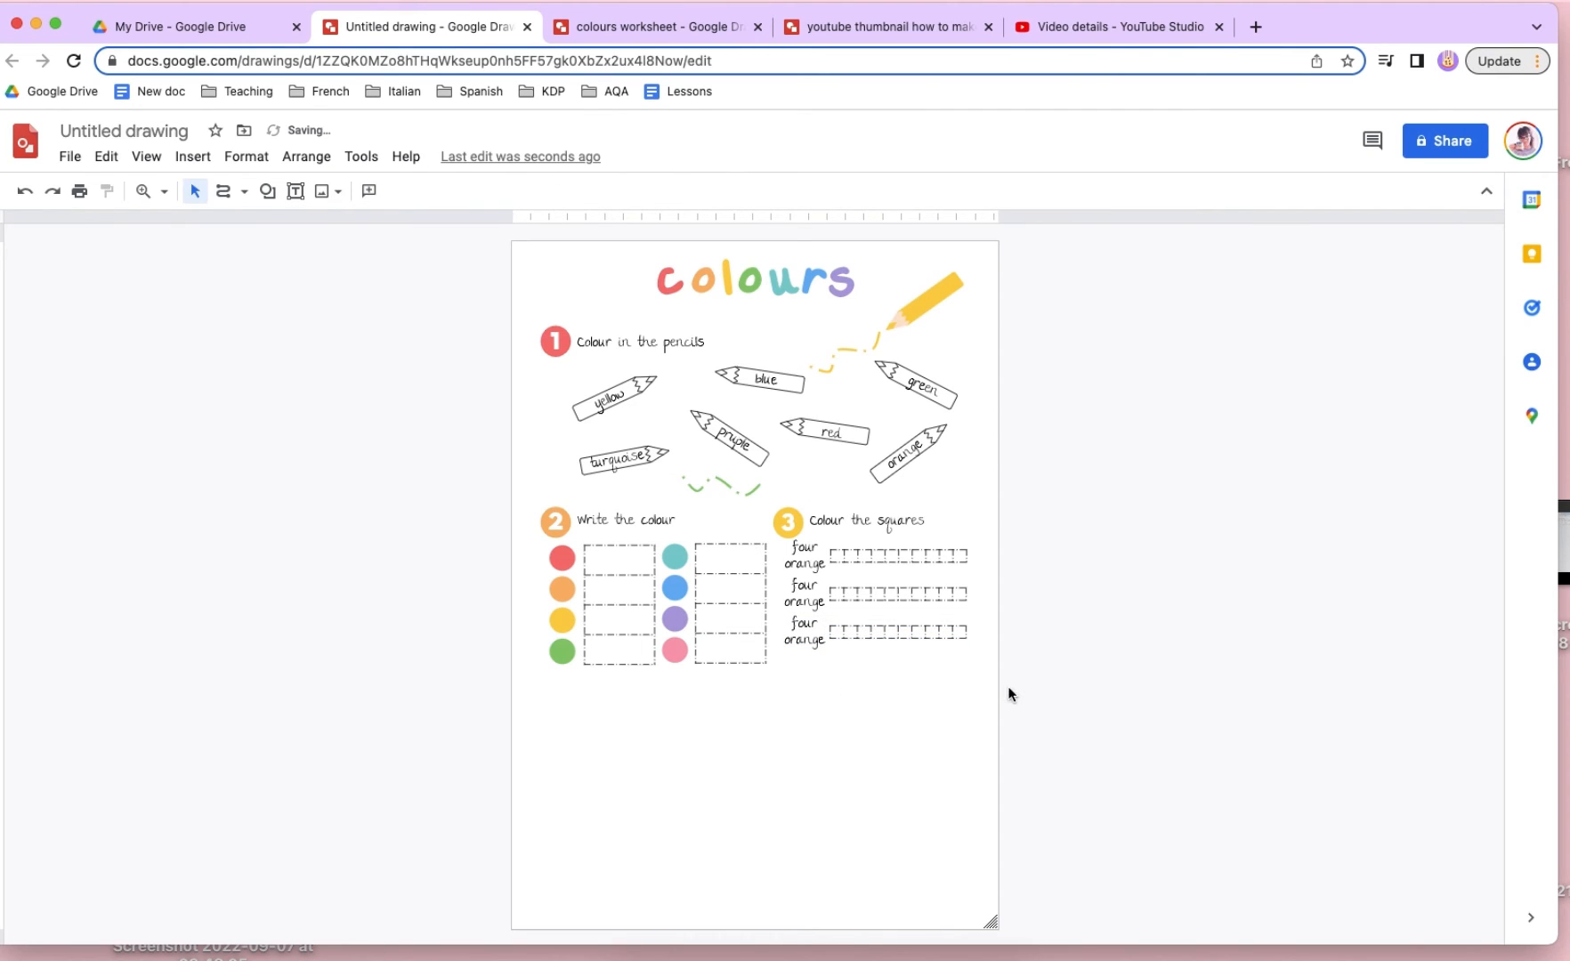
pyautogui.moveTo(972, 660); pyautogui.dragTo(781, 540)
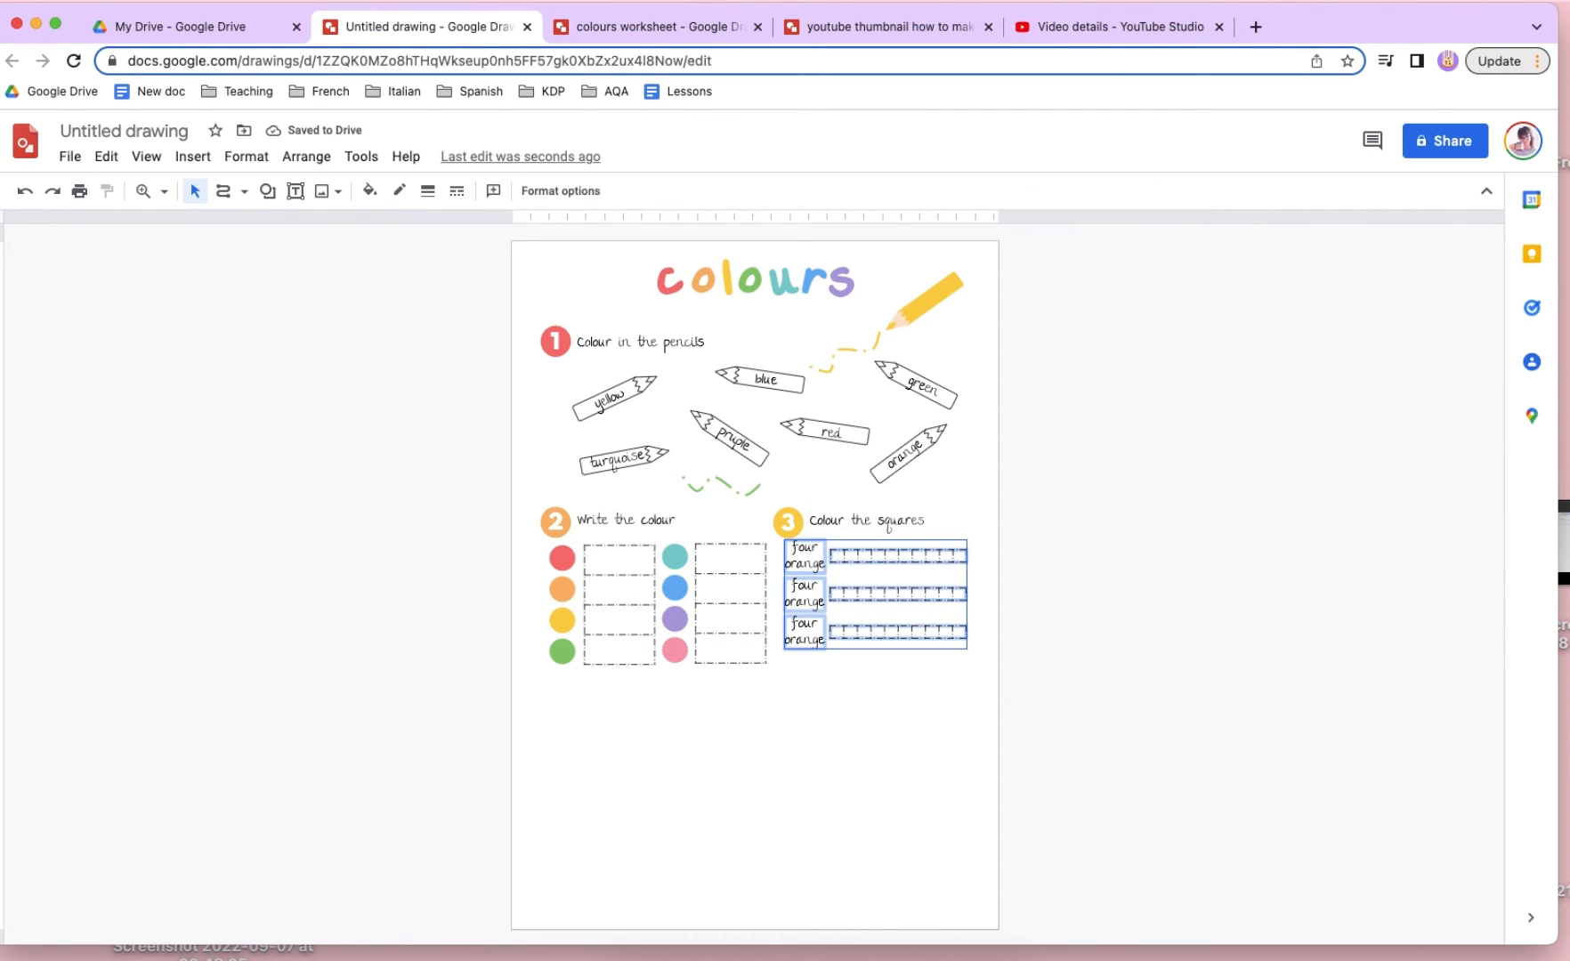
pyautogui.click(868, 658)
# - Change the second row's label to "six blue" on two lines and centre it under the label above
pyautogui.doubleClick(808, 604)
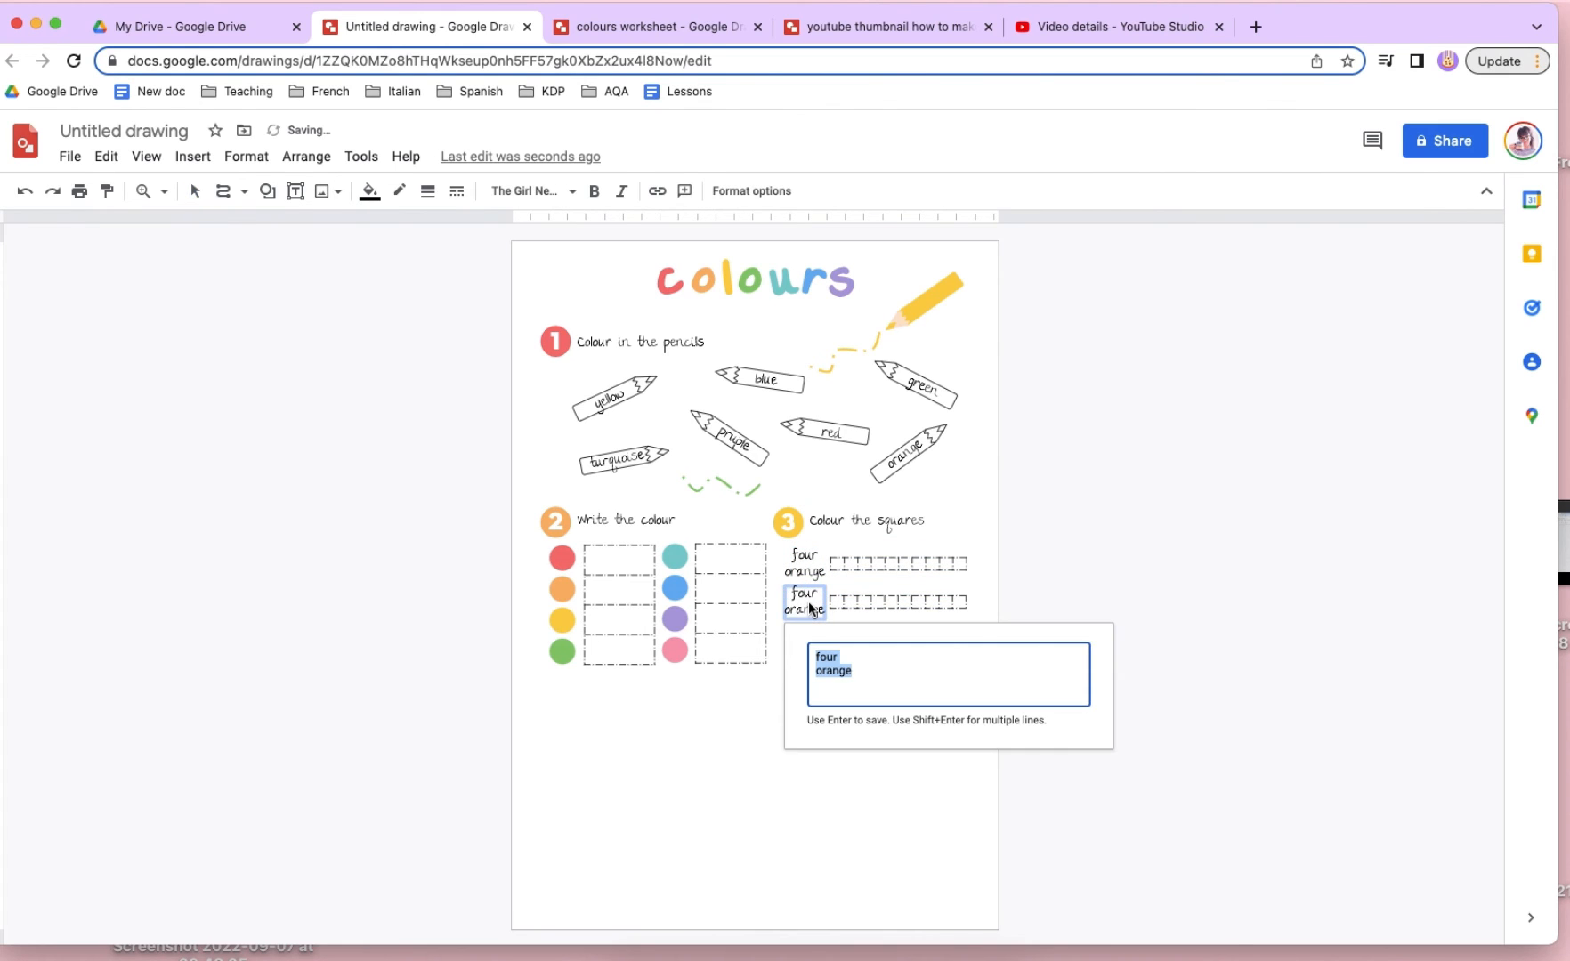
pyautogui.write('s')
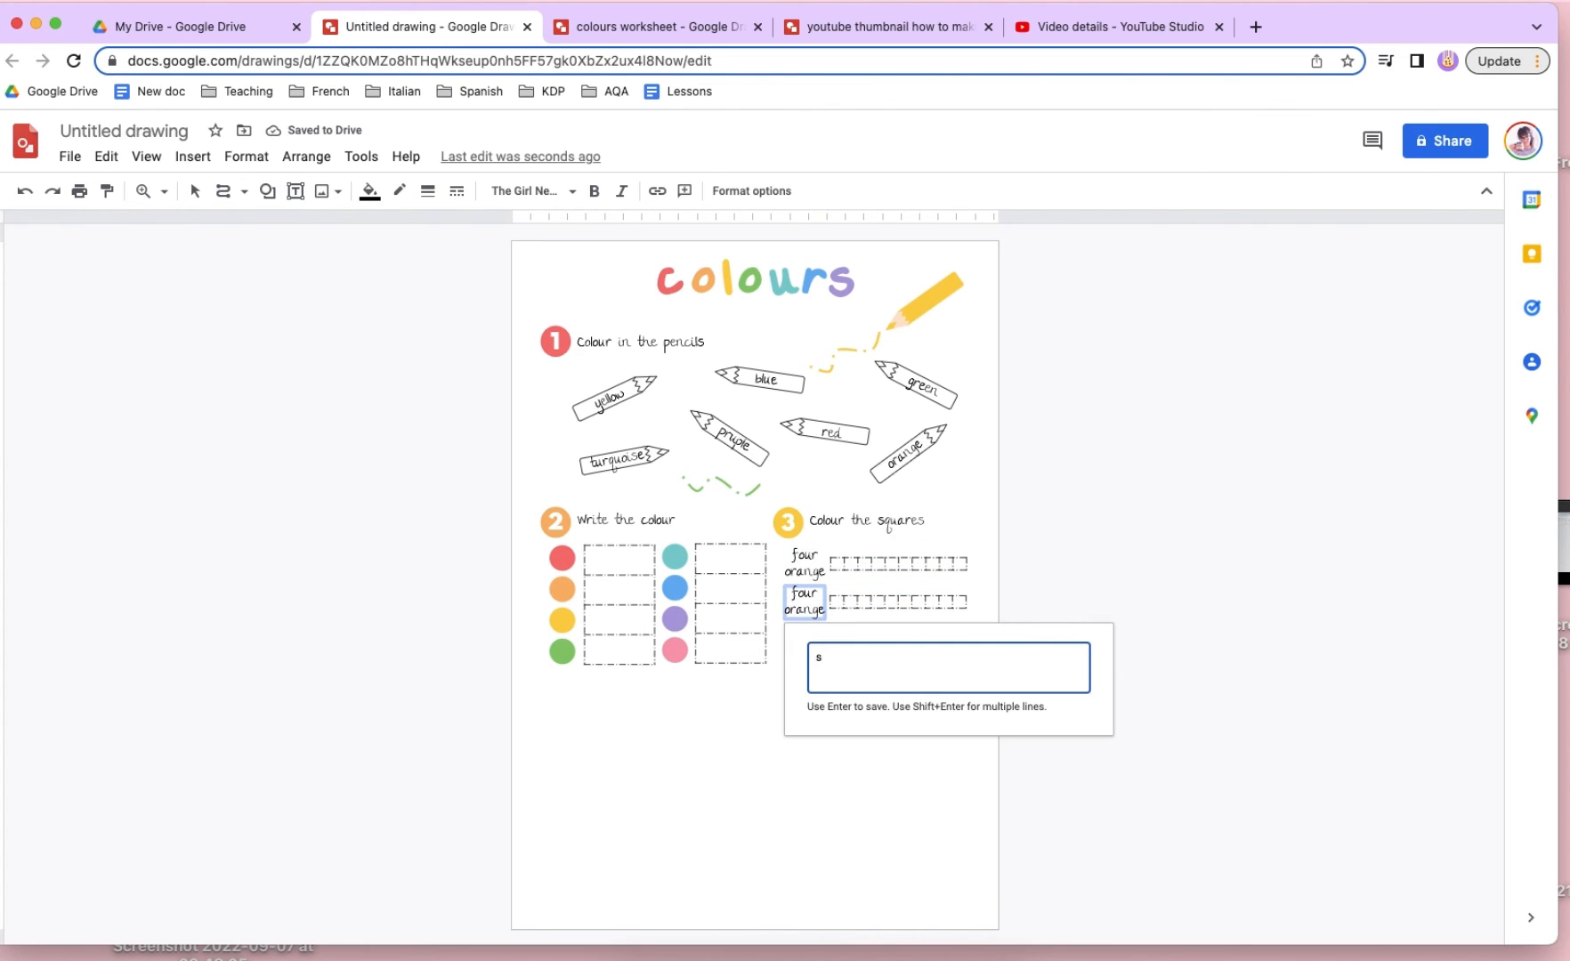
pyautogui.write('ix')
pyautogui.hotkey('shift', 'Return')
pyautogui.write('blue')
pyautogui.press('Return')
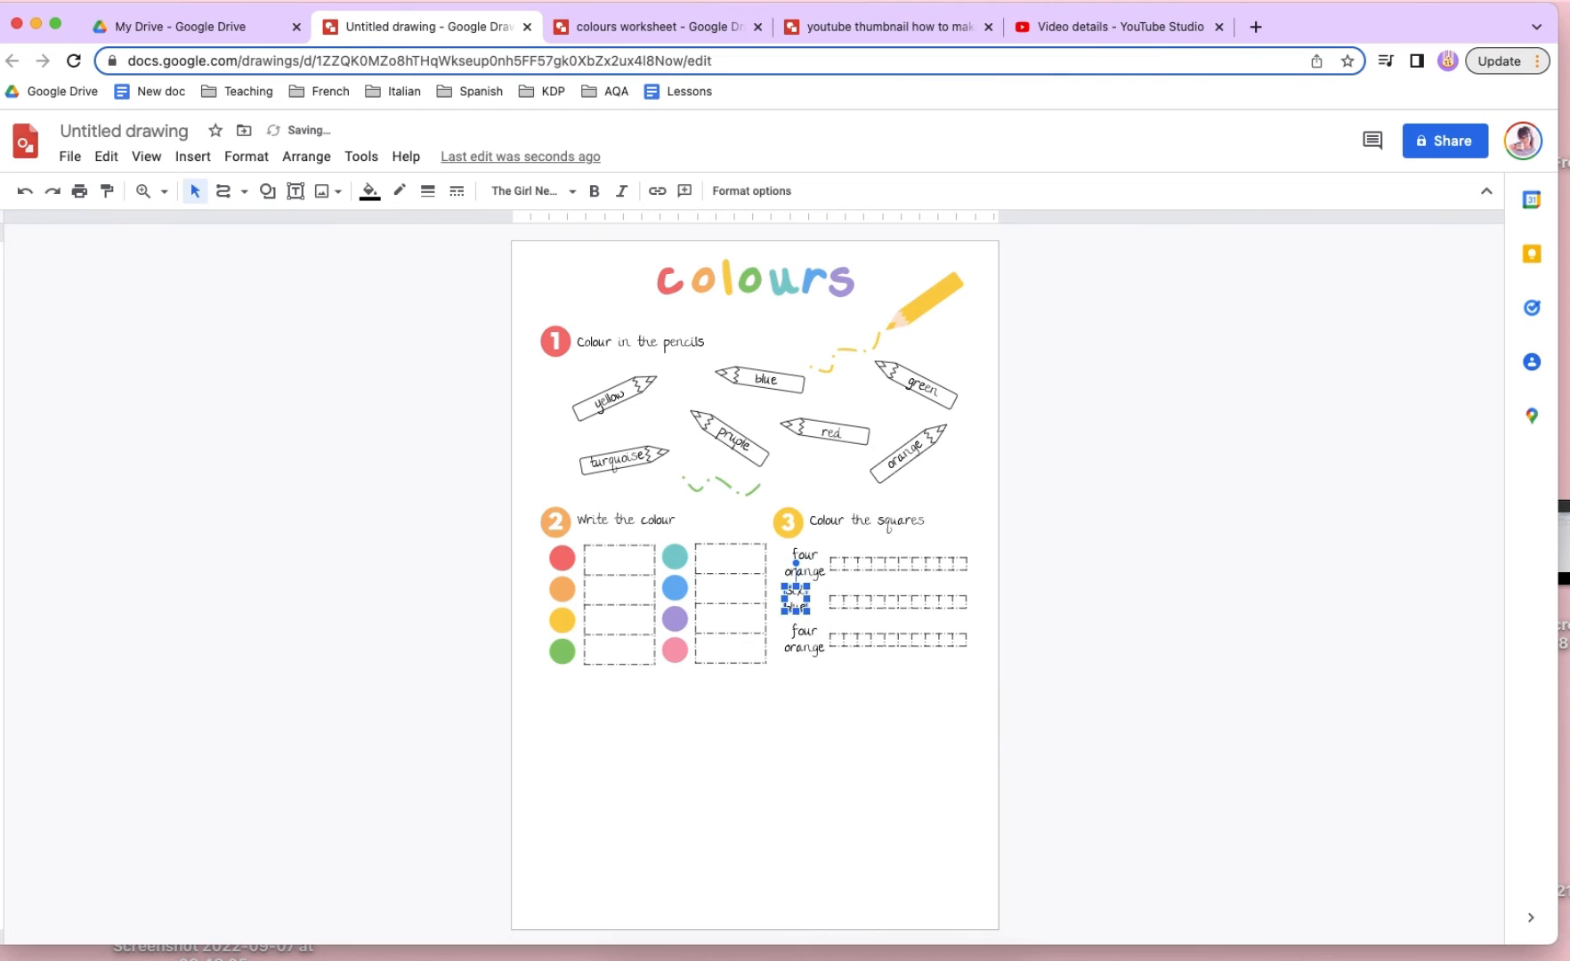
pyautogui.moveTo(798, 599); pyautogui.dragTo(807, 602)
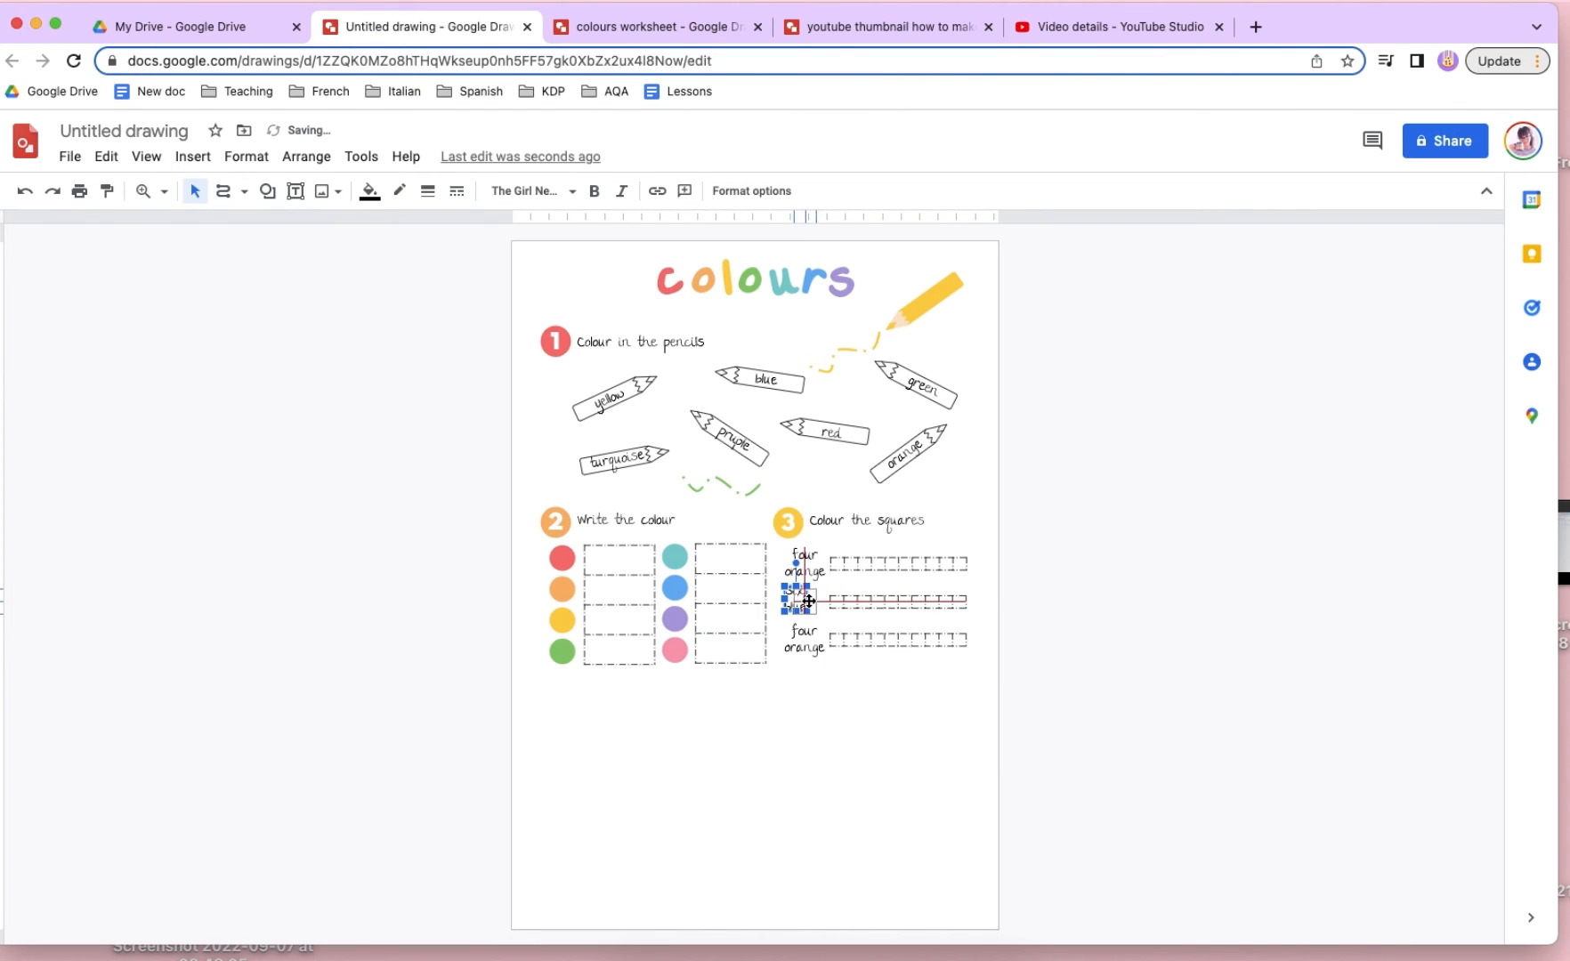
# - Change the third row's label to "nine red" on two lines, centre it under the labels above and nudge it down
pyautogui.doubleClick(807, 650)
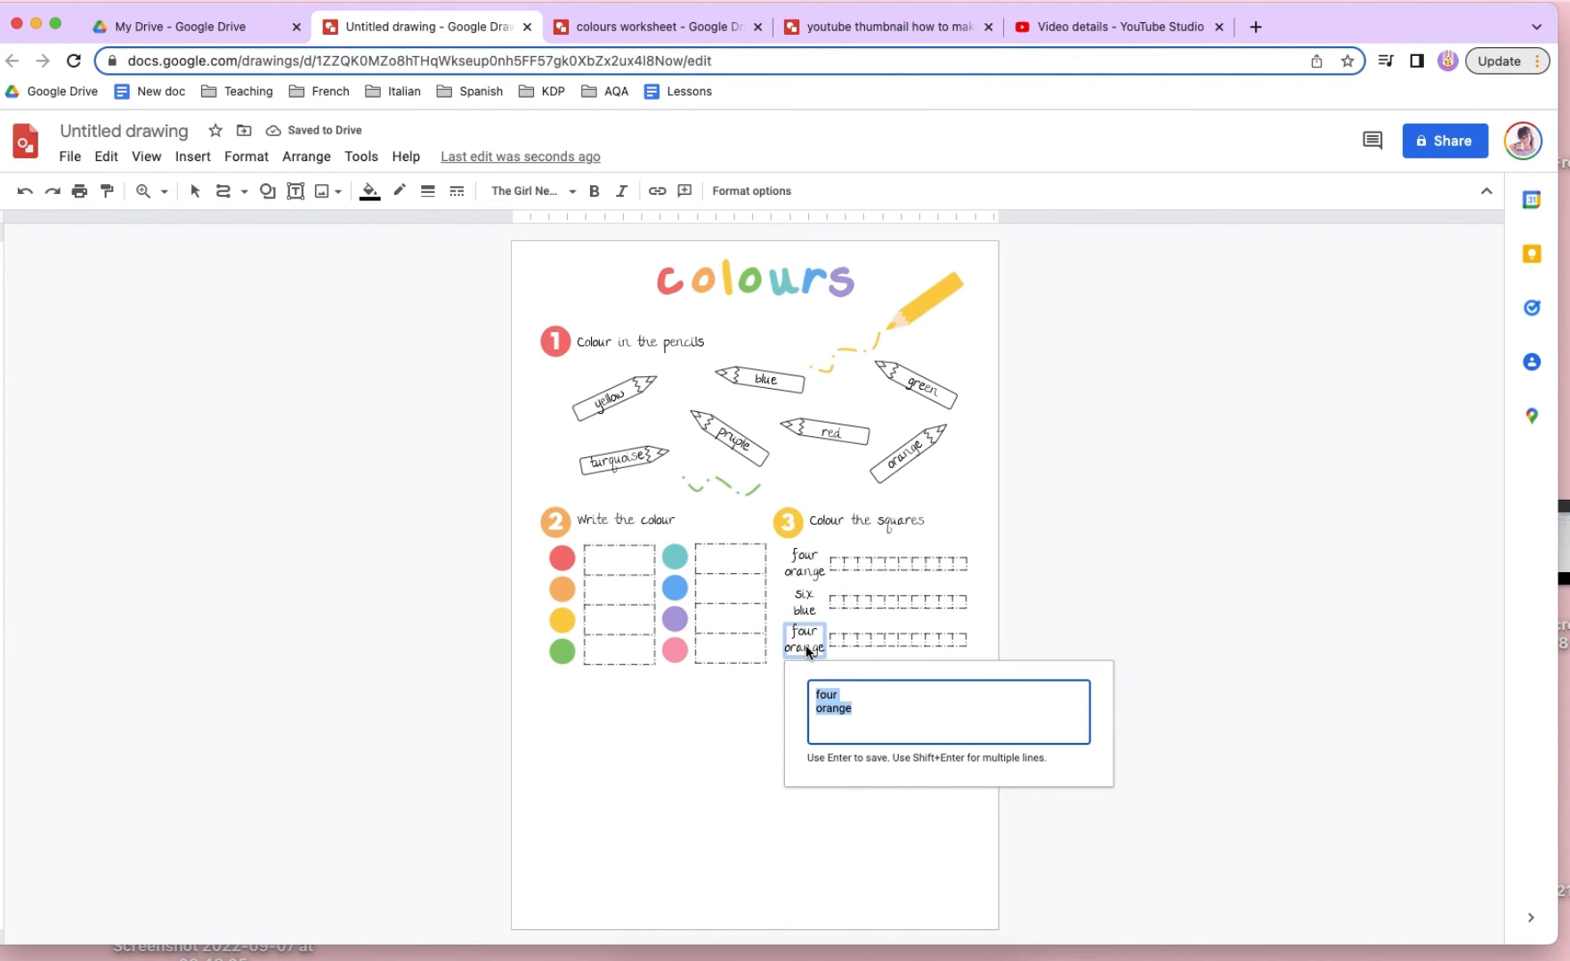
pyautogui.write('ni')
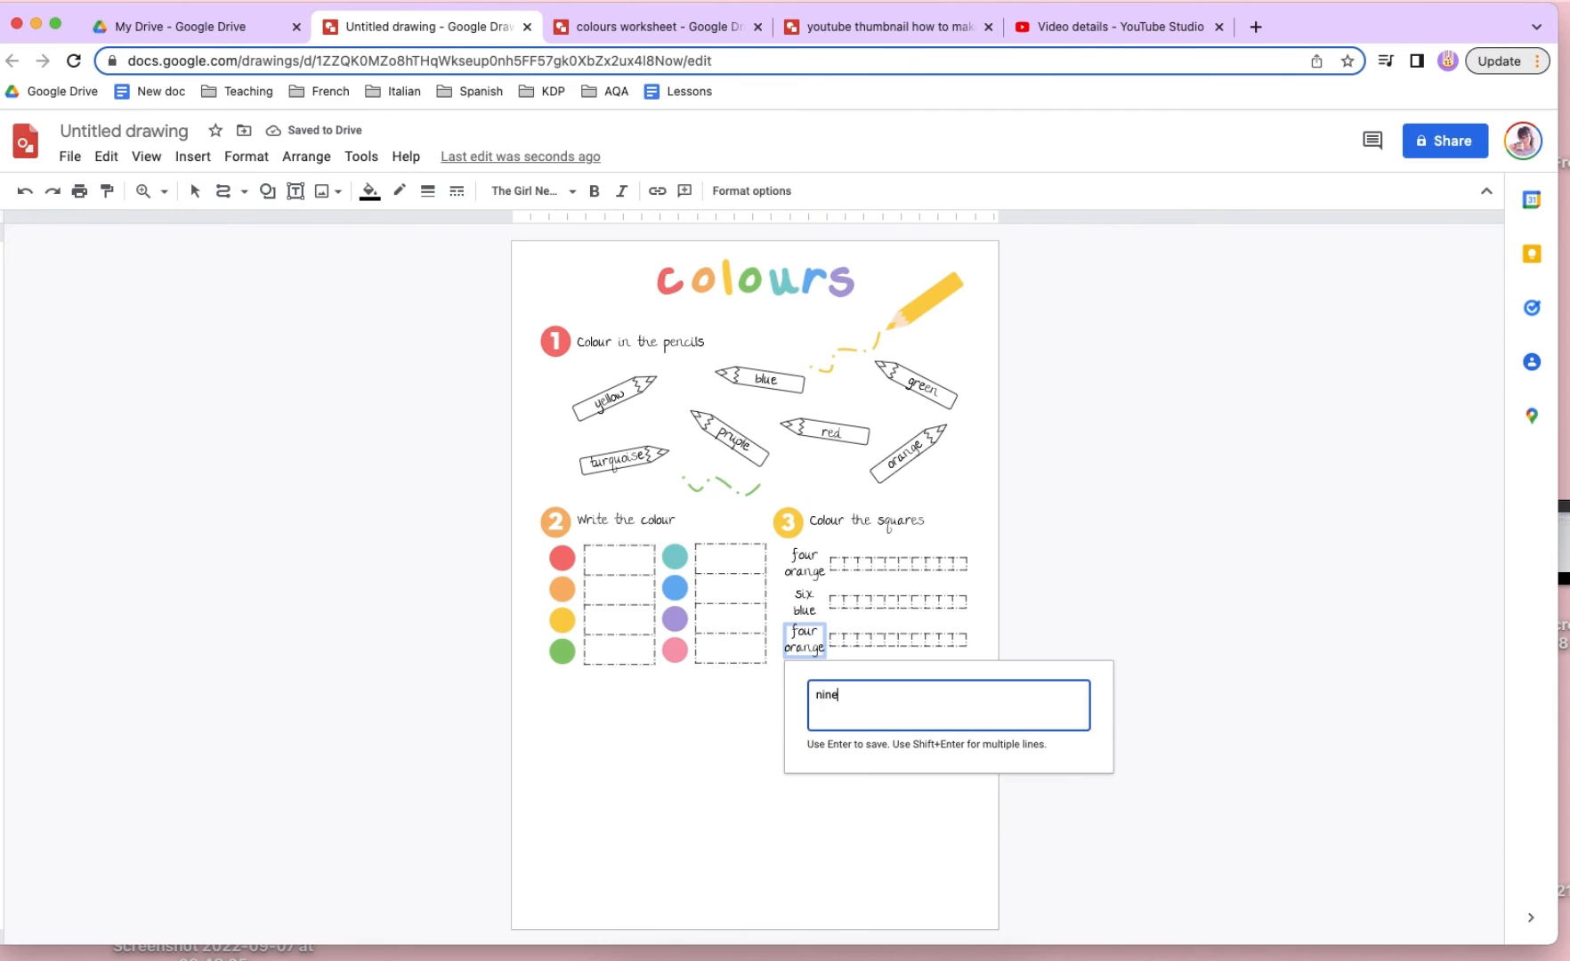
pyautogui.write('ne')
pyautogui.hotkey('shift', 'Return')
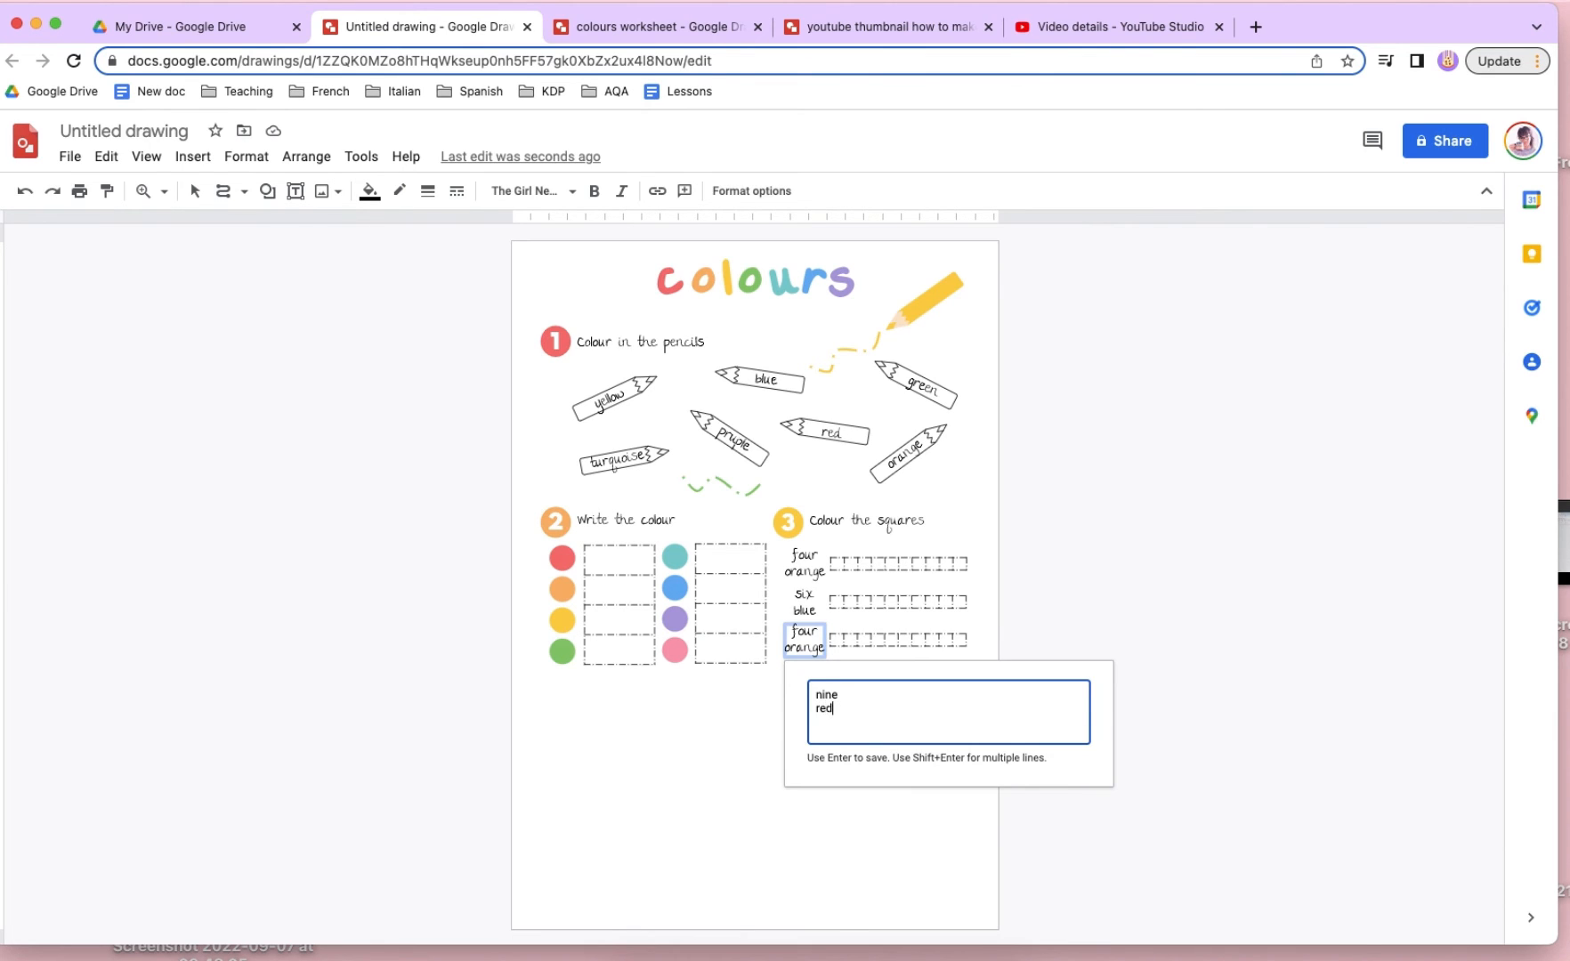
pyautogui.press('Return')
pyautogui.moveTo(795, 632); pyautogui.dragTo(805, 634)
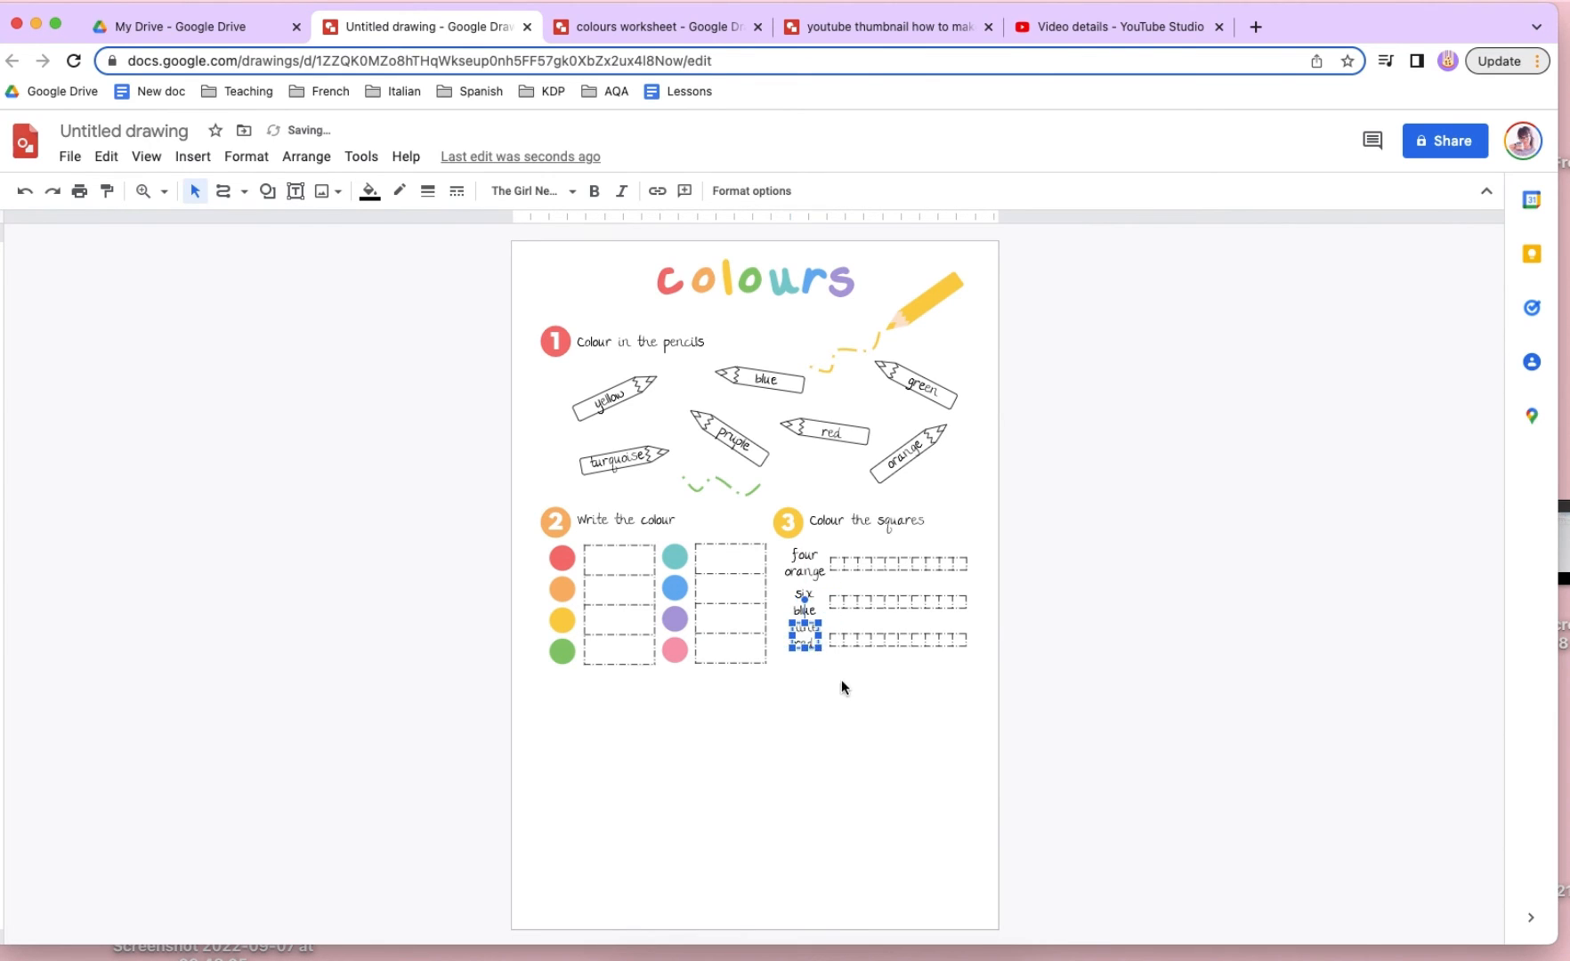
pyautogui.click(844, 687)
pyautogui.click(805, 639)
pyautogui.press('Down')
pyautogui.press('Down')
pyautogui.click(922, 721)
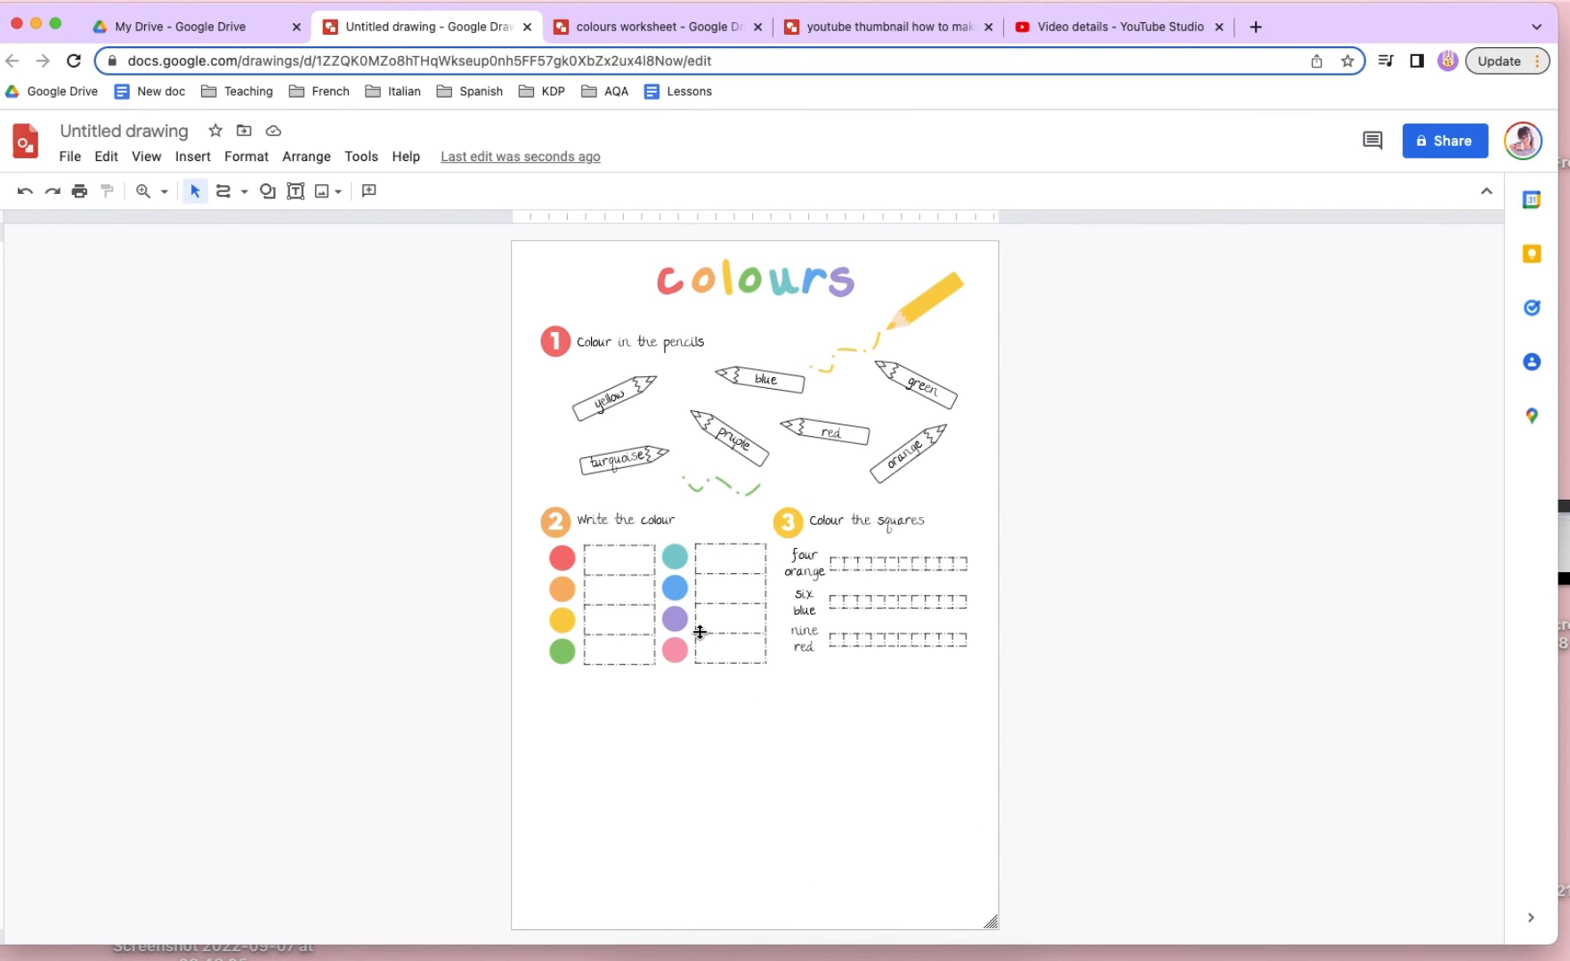
# - Switch to the existing "colours worksheet" drawing and examine the house picture in its "Colour by numbers" activity up close
pyautogui.click(800, 516)
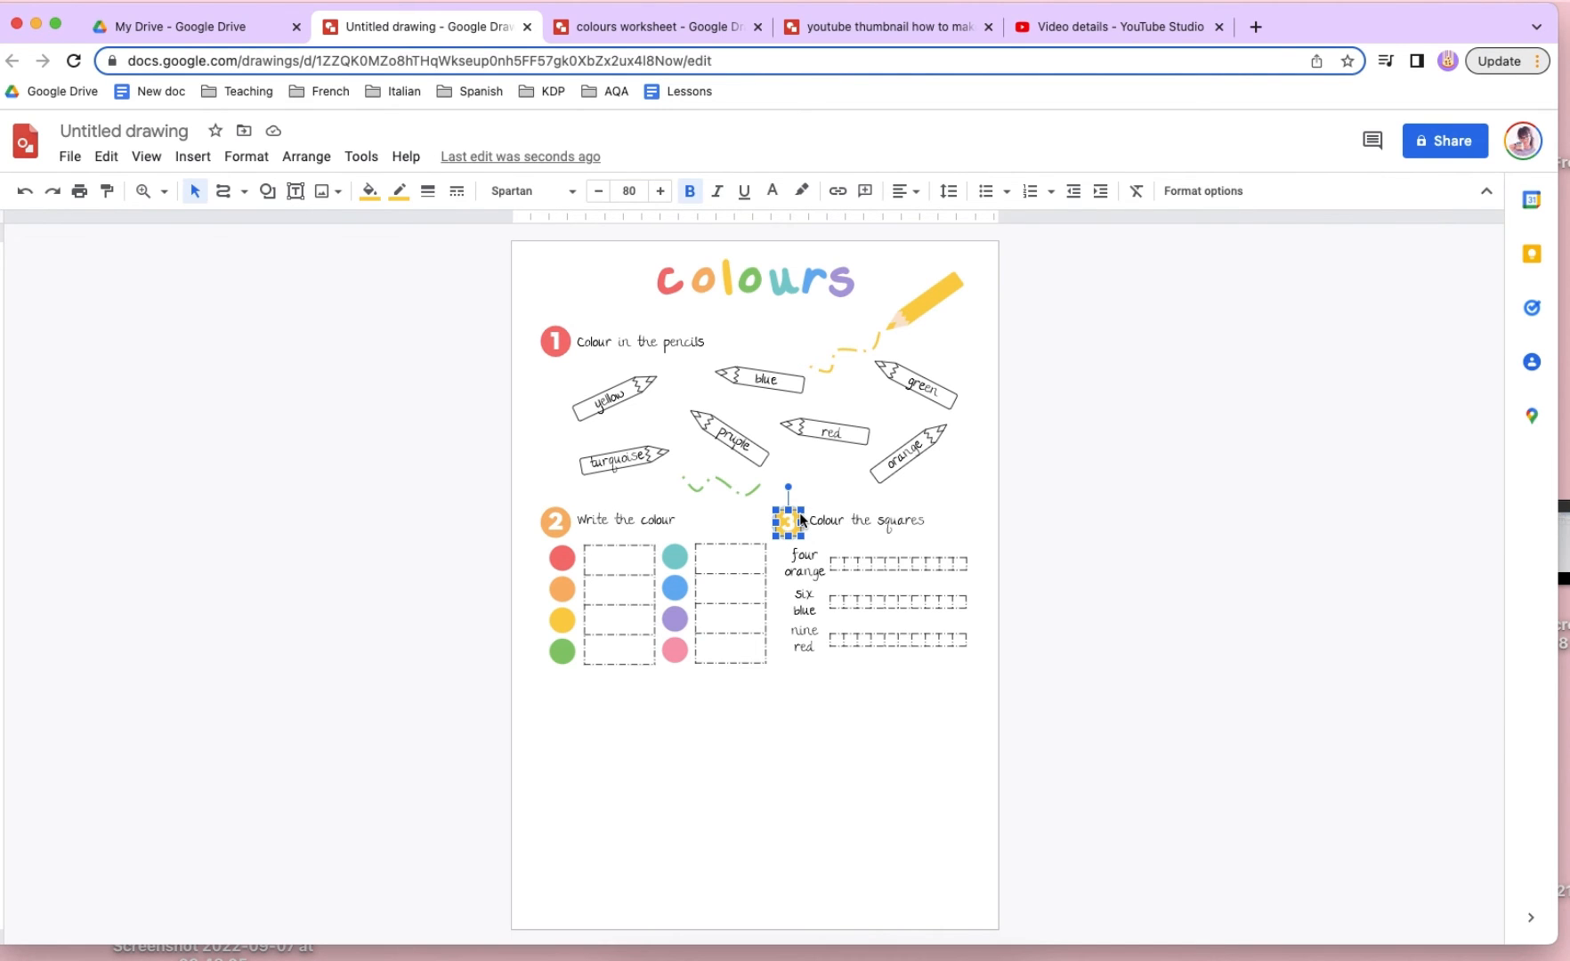
pyautogui.click(679, 26)
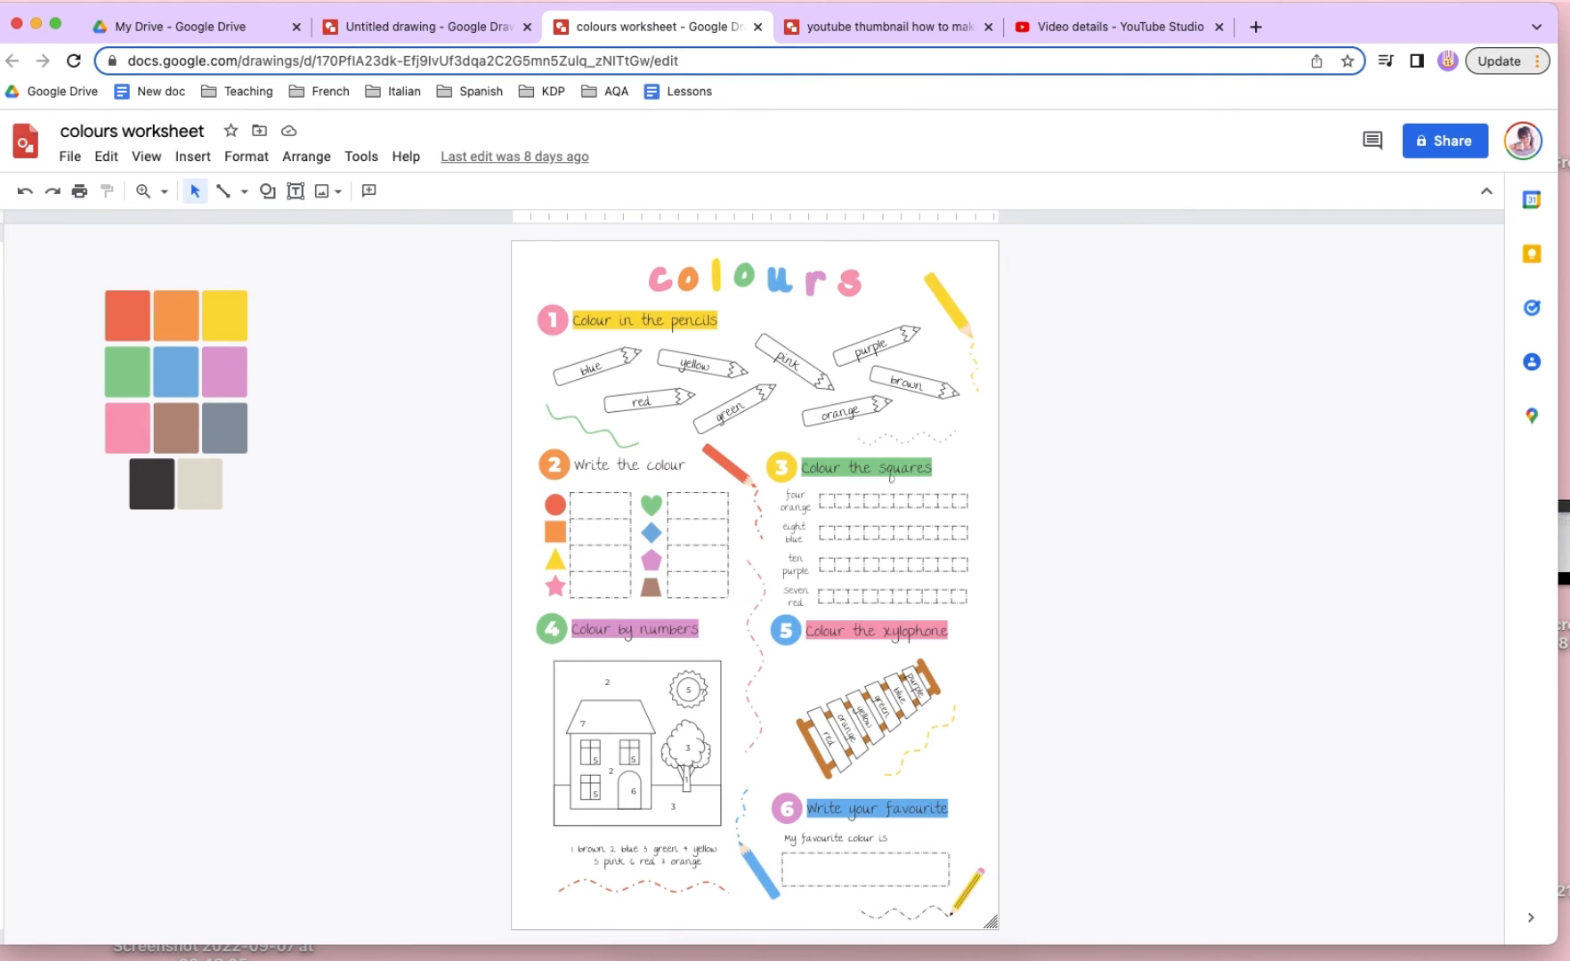
pyautogui.click(142, 190)
pyautogui.click(645, 834)
pyautogui.click(645, 833)
pyautogui.scroll(-2, 646, 832)
pyautogui.scroll(3, 646, 832)
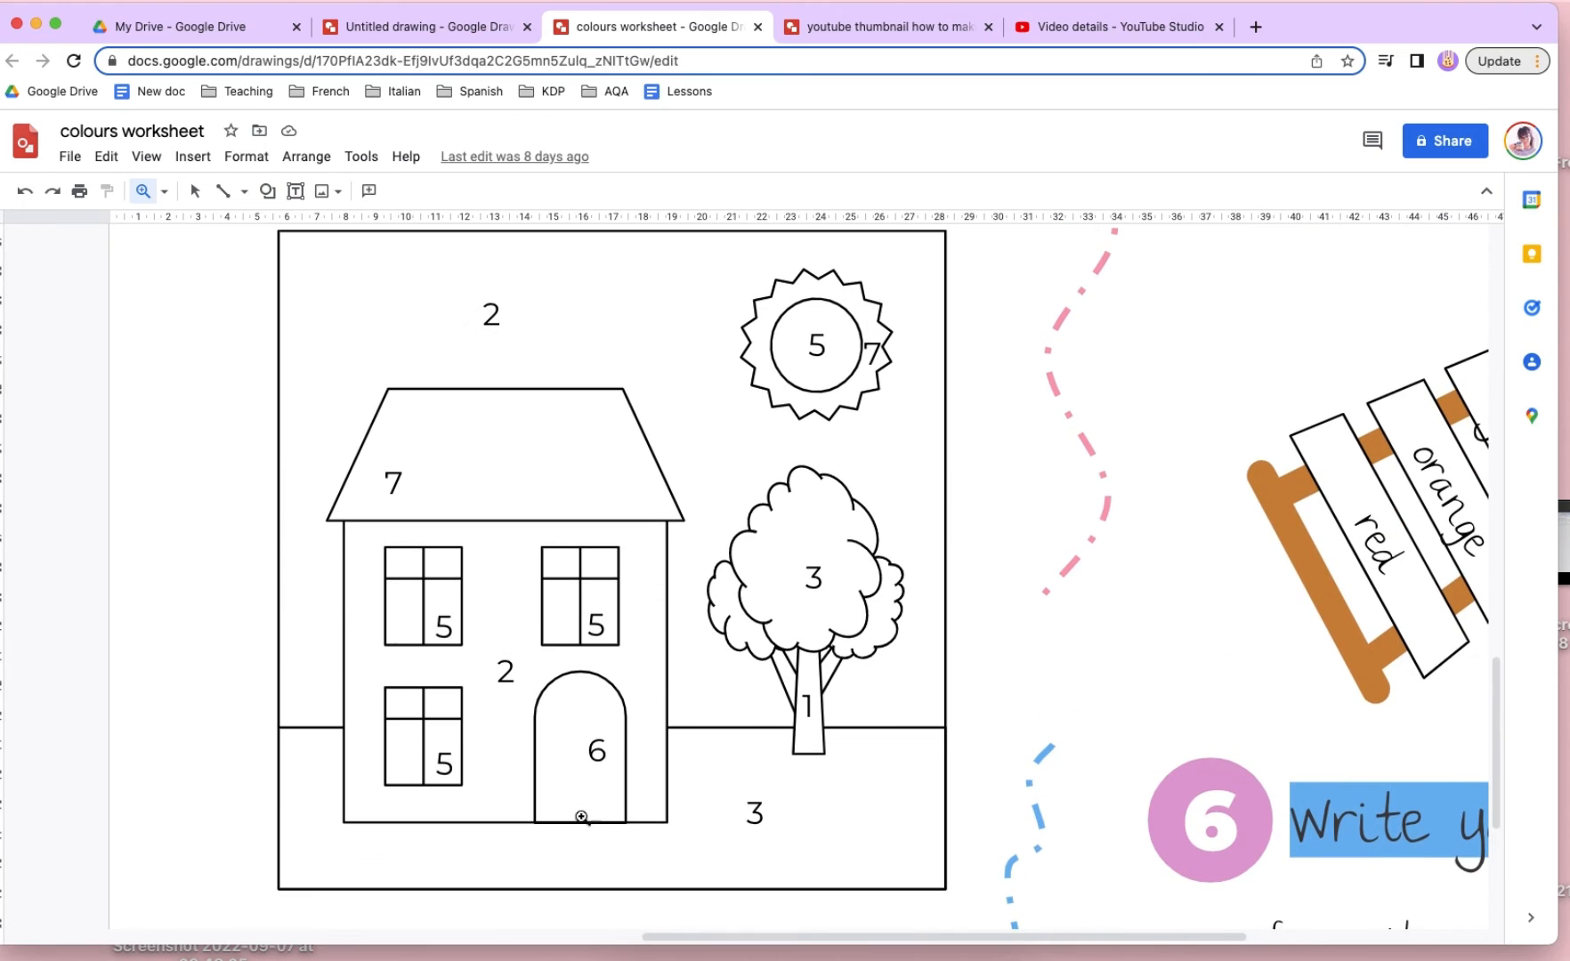
# - Examine how the house picture's outer frame is built in the "Colour by numbers" activity, with the empty area beside the page in view
pyautogui.click(164, 191)
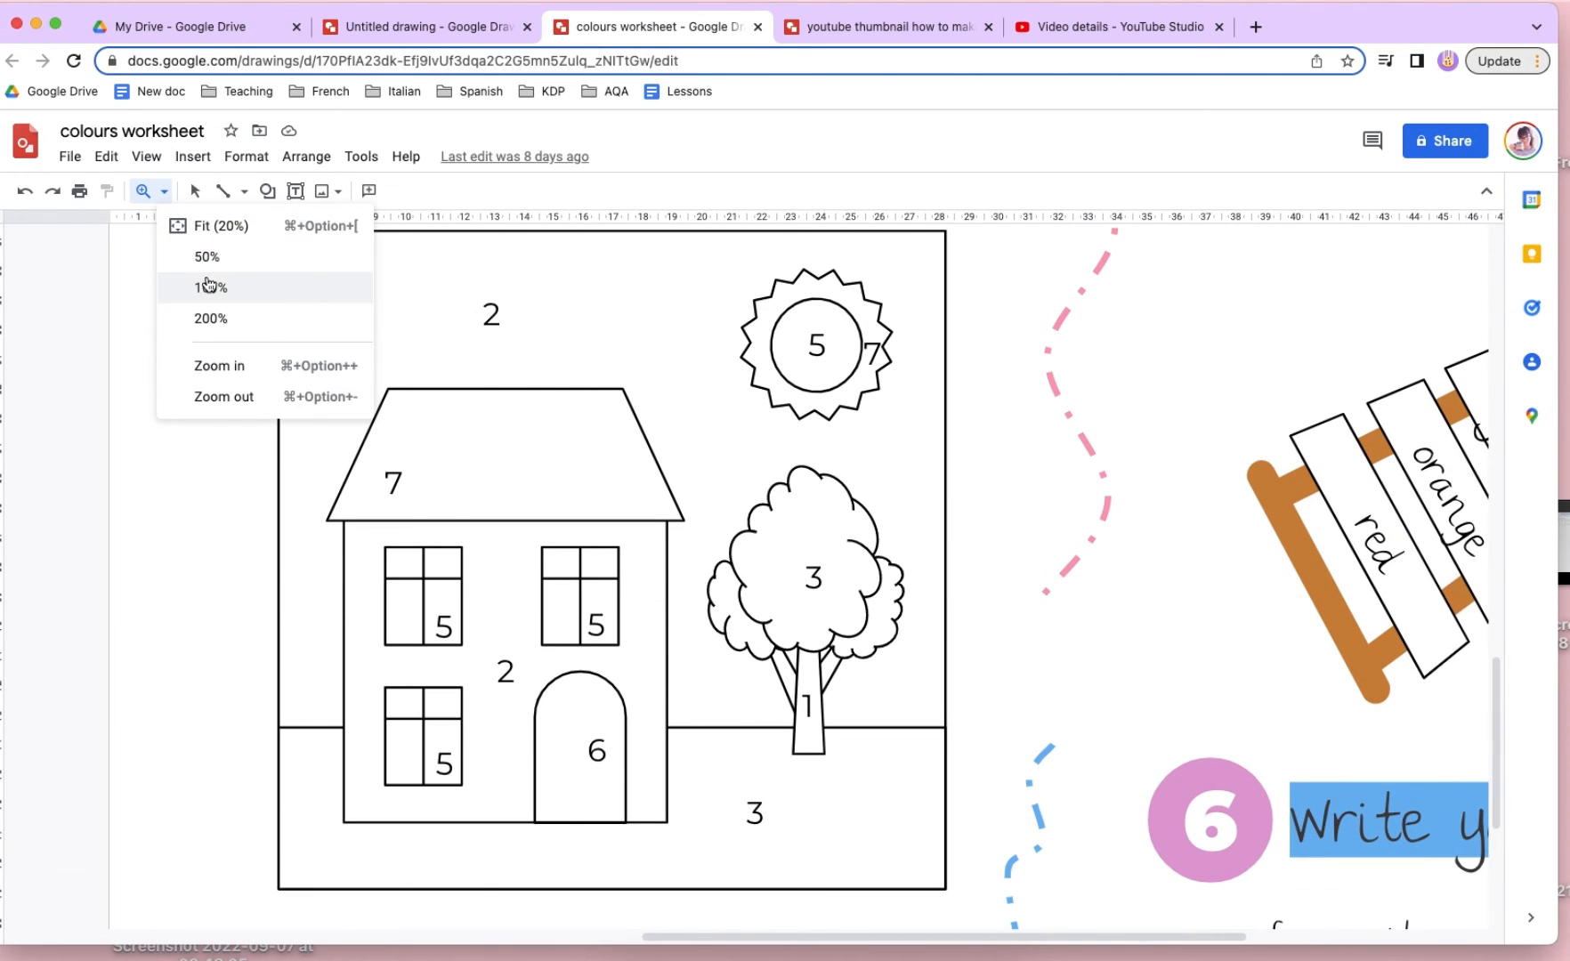
pyautogui.click(206, 287)
pyautogui.click(165, 193)
pyautogui.click(187, 226)
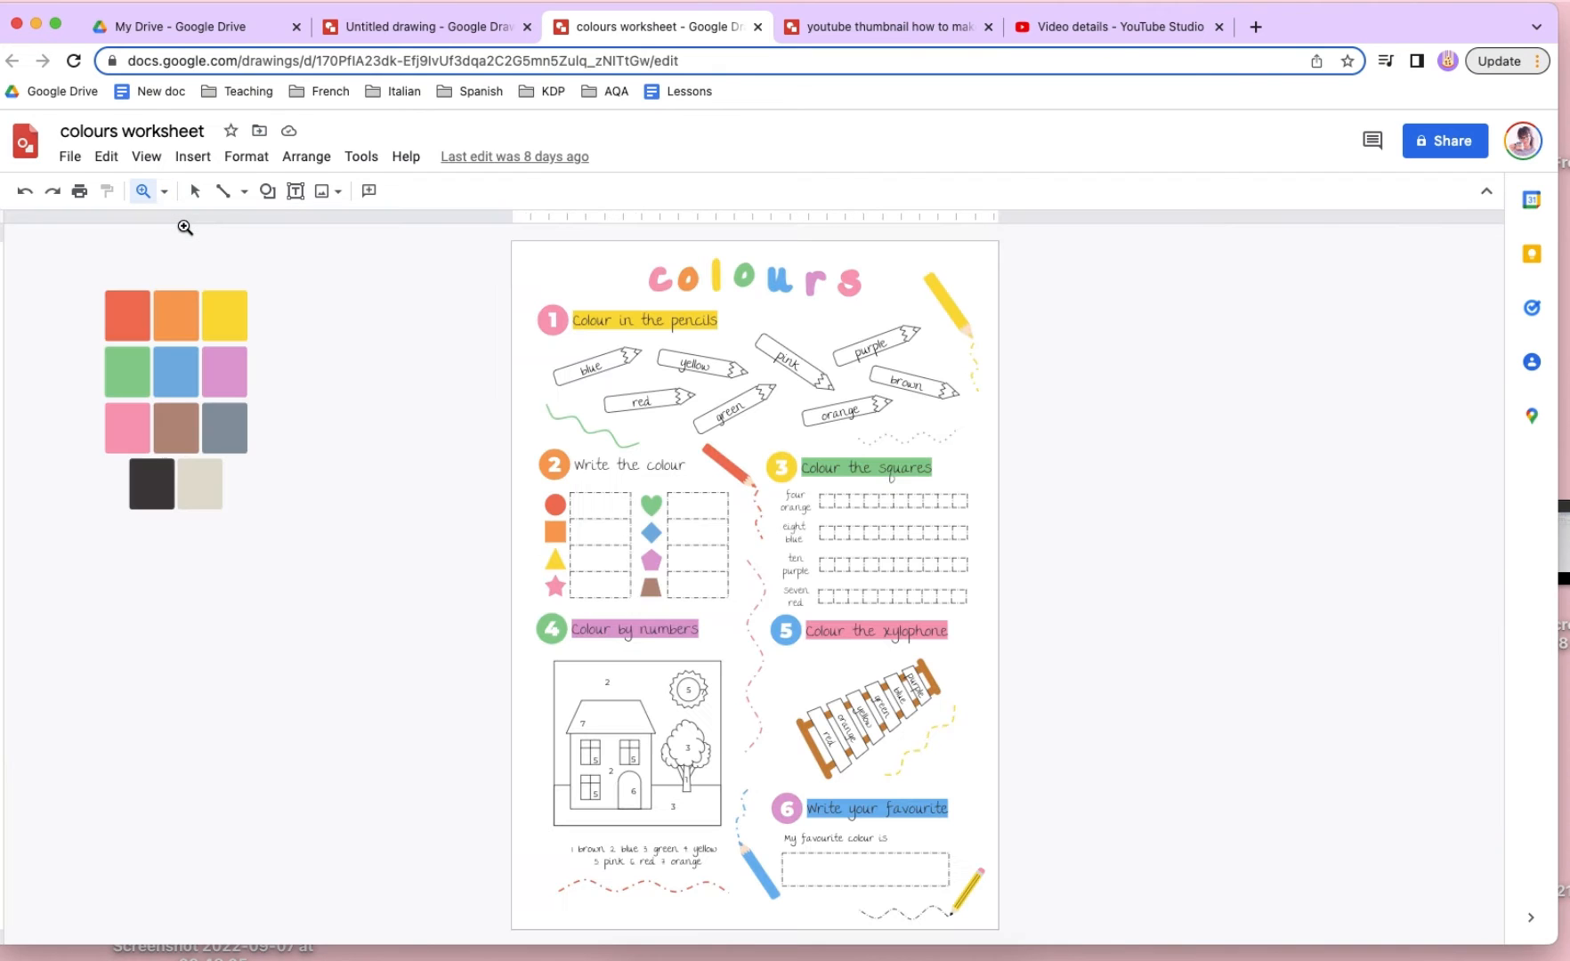
pyautogui.click(194, 191)
pyautogui.click(552, 698)
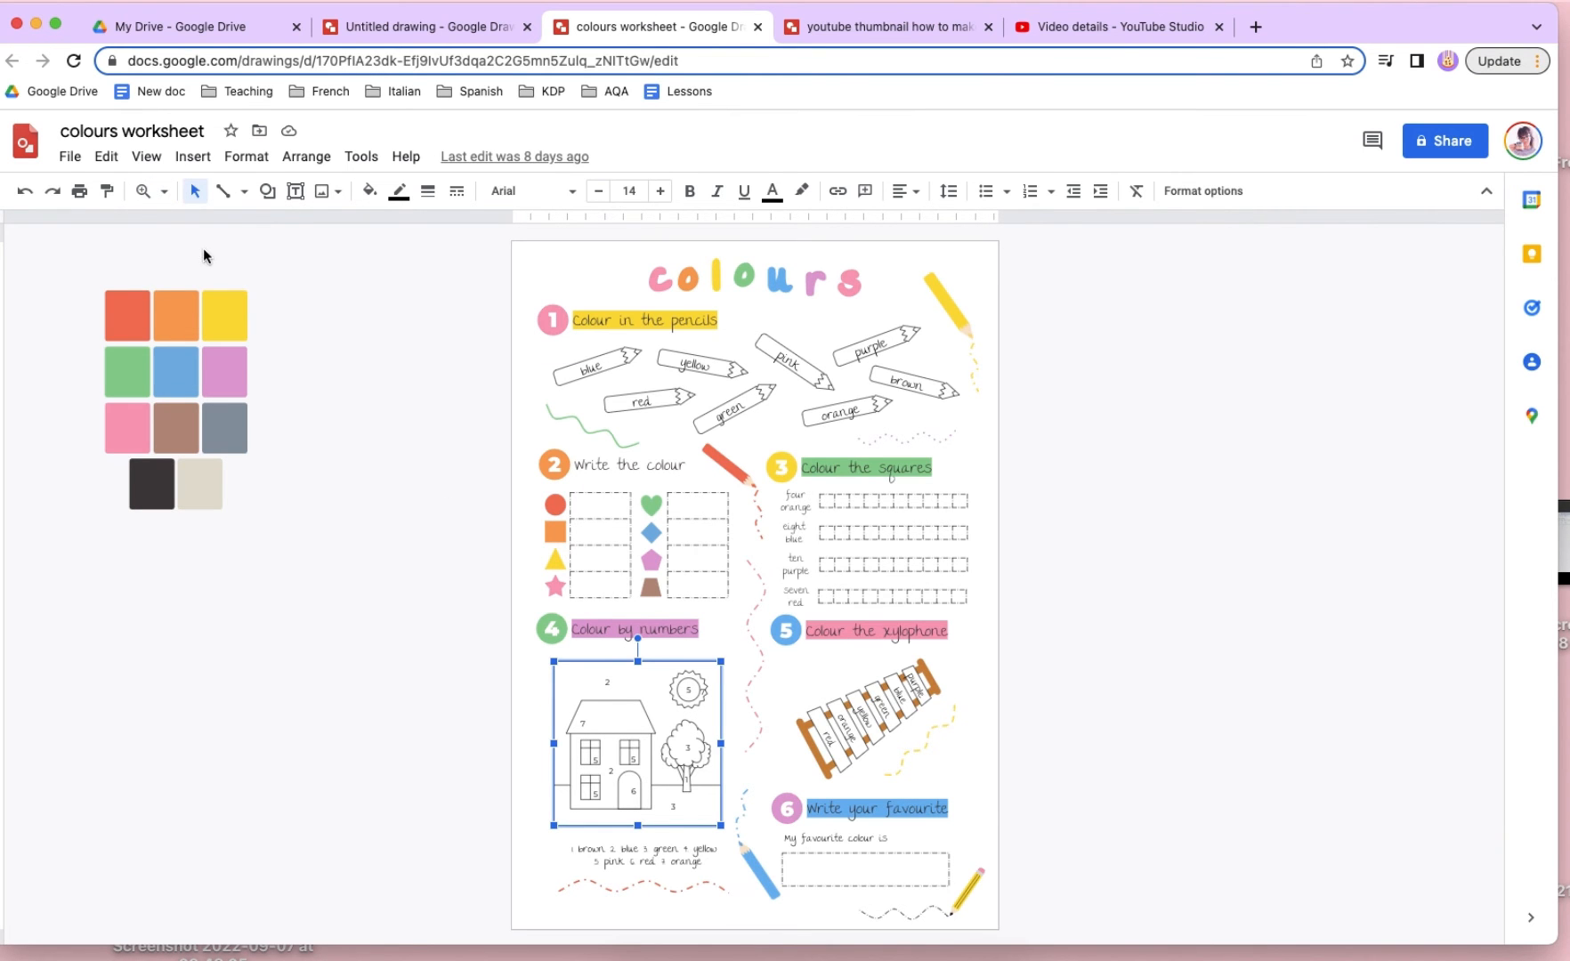
pyautogui.click(144, 191)
pyautogui.click(634, 738)
pyautogui.scroll(-2, 635, 737)
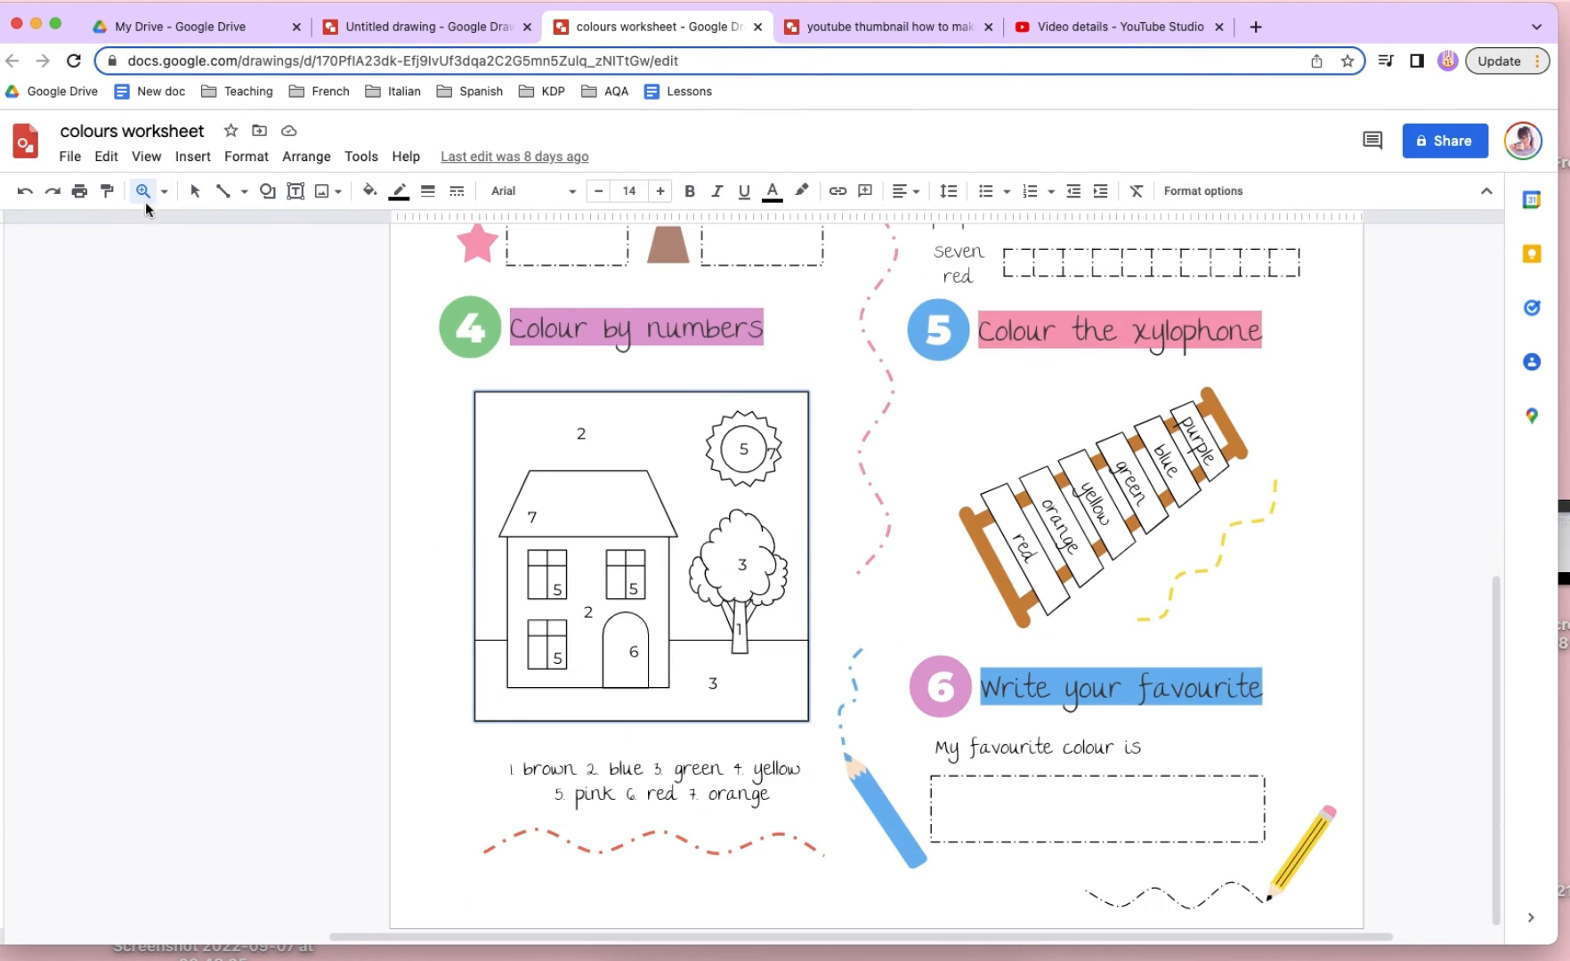
pyautogui.click(194, 191)
pyautogui.click(238, 519)
pyautogui.click(508, 423)
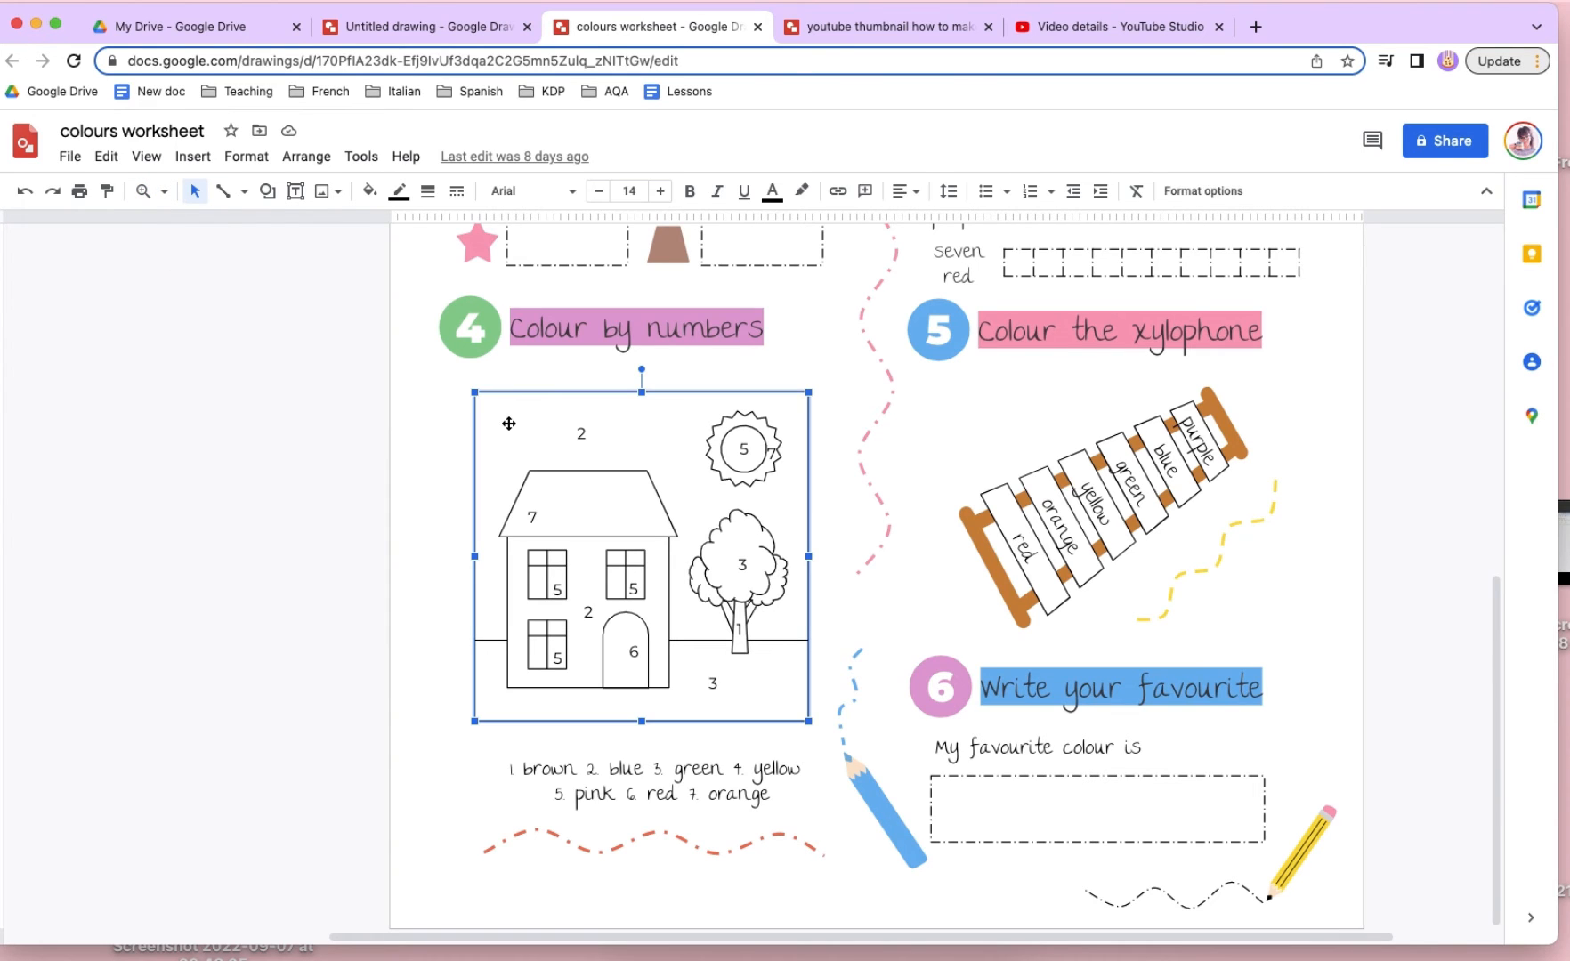
# - Draw a slightly tall rectangle in the empty area beside the page, a little smaller than the house picture's frame
pyautogui.click(267, 191)
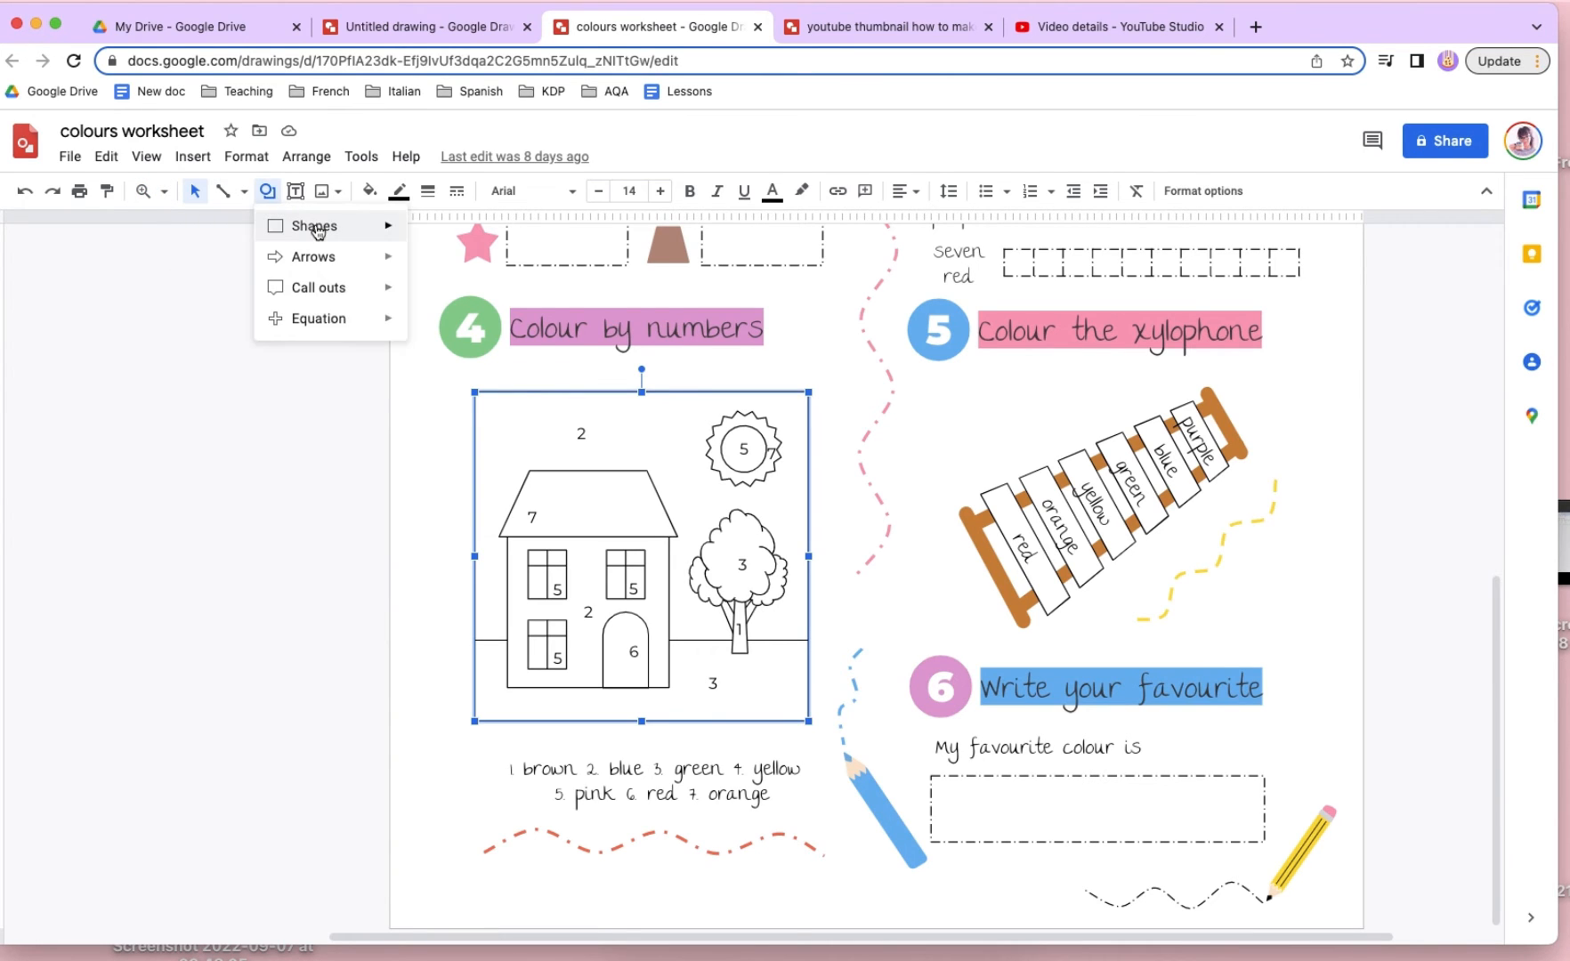
pyautogui.moveTo(315, 226)
pyautogui.click(426, 234)
pyautogui.moveTo(95, 352); pyautogui.dragTo(389, 677)
# - Draw a horizontal line across the full width of the new rectangle and lower it to about three quarters of the way down
pyautogui.click(222, 191)
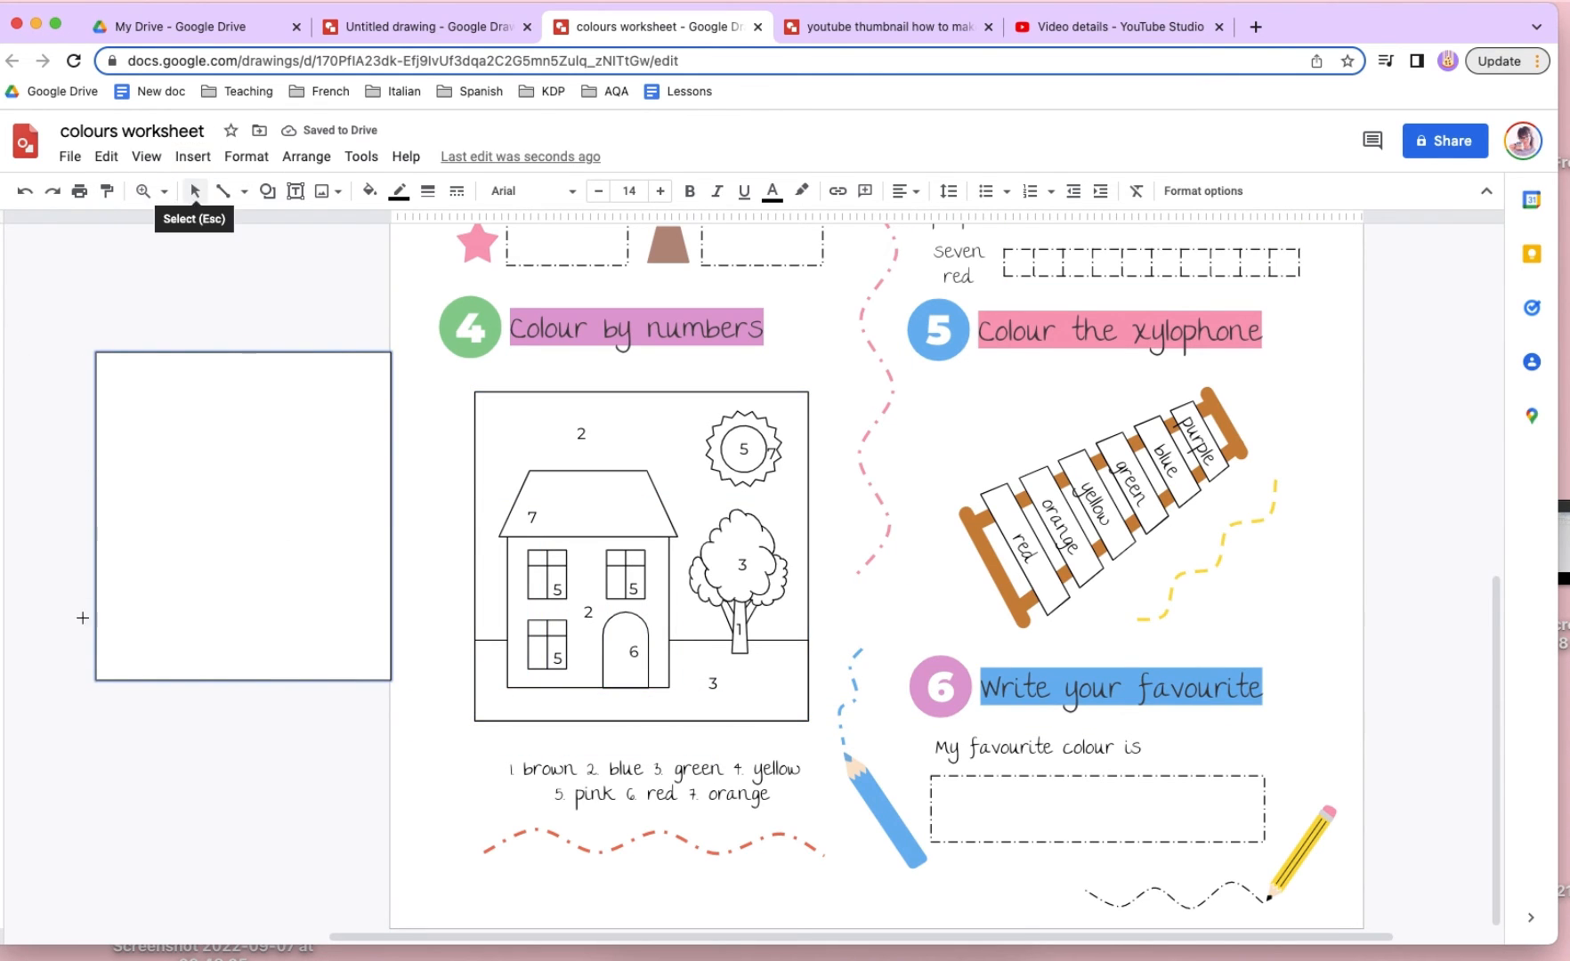
pyautogui.moveTo(99, 516); pyautogui.dragTo(391, 516)
pyautogui.moveTo(278, 520); pyautogui.dragTo(282, 608)
pyautogui.click(406, 645)
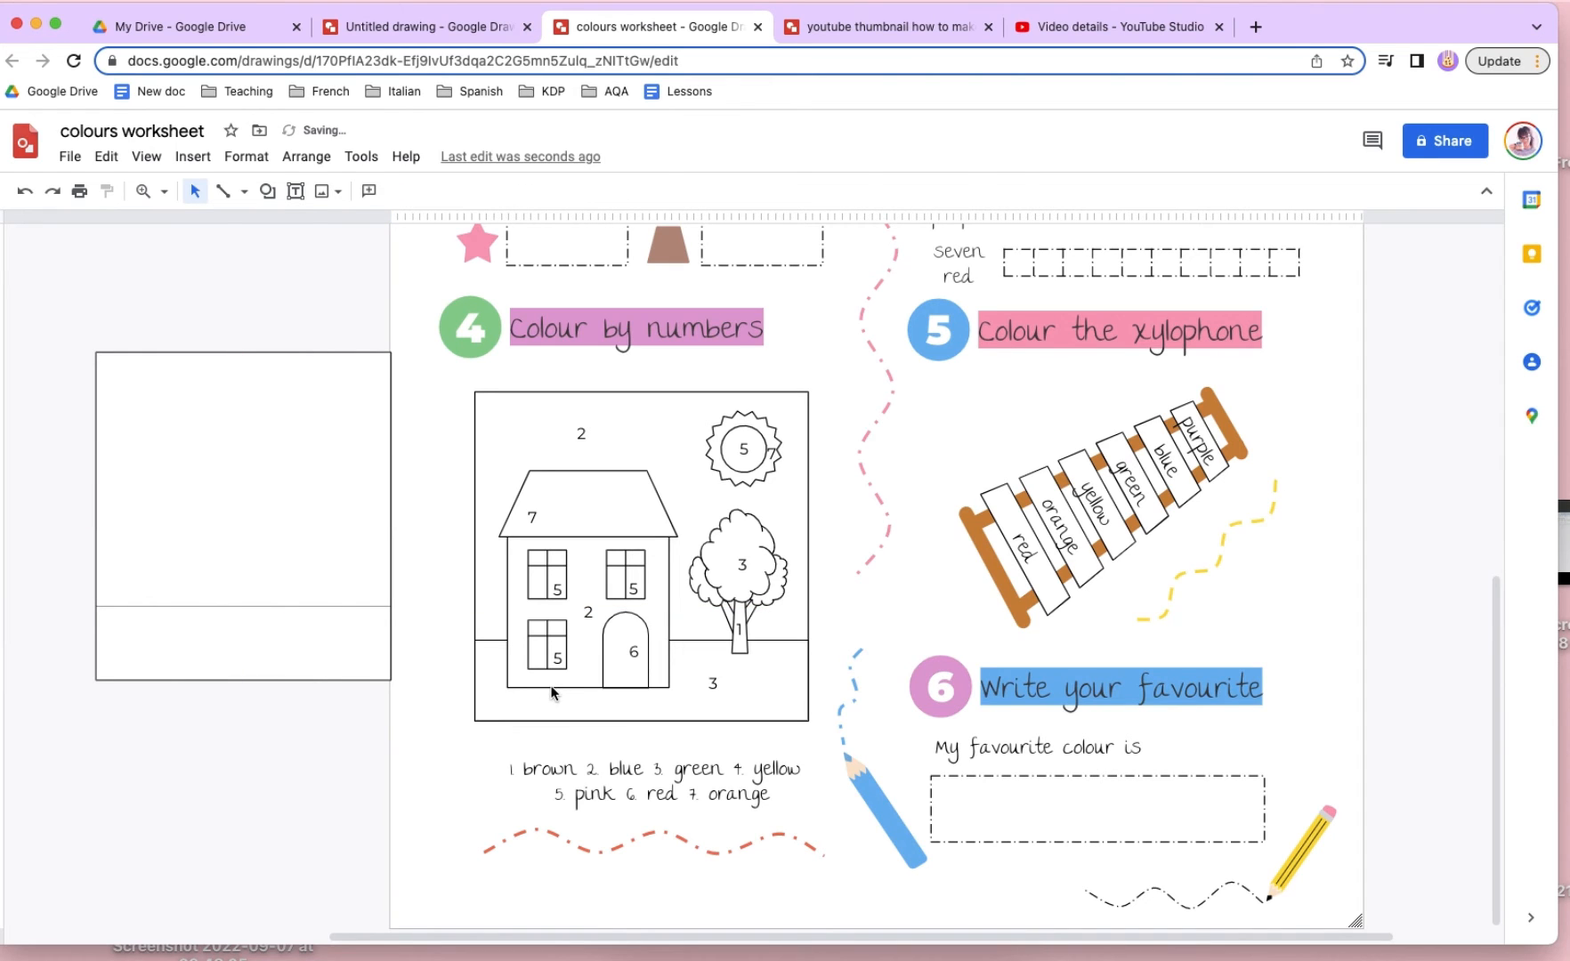